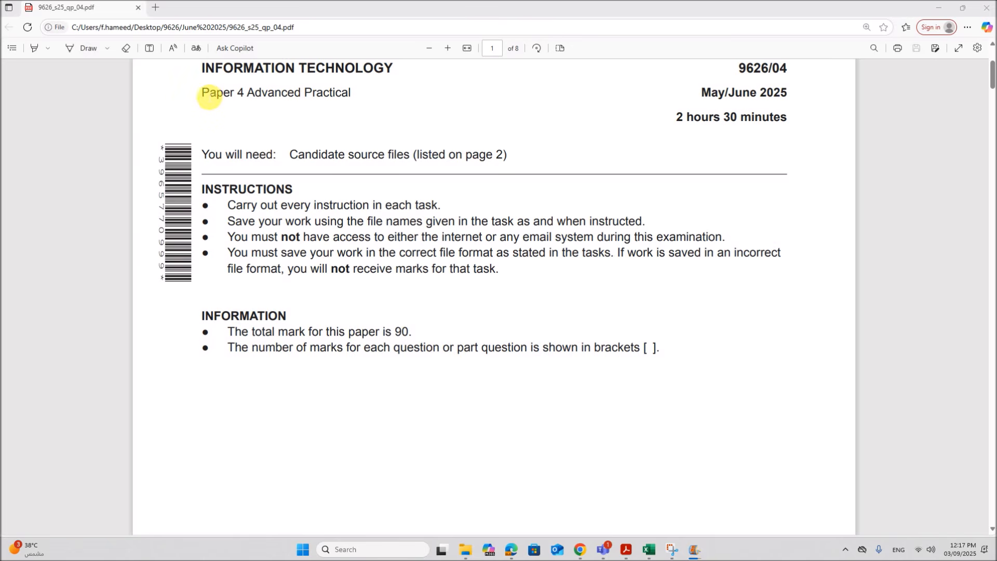
Read the exam paper's title details, the supplied source file list and the instruction to create the Examination folder
drag(203, 95, 347, 97)
drag(729, 94, 803, 100)
scroll(422, 323, down, 15)
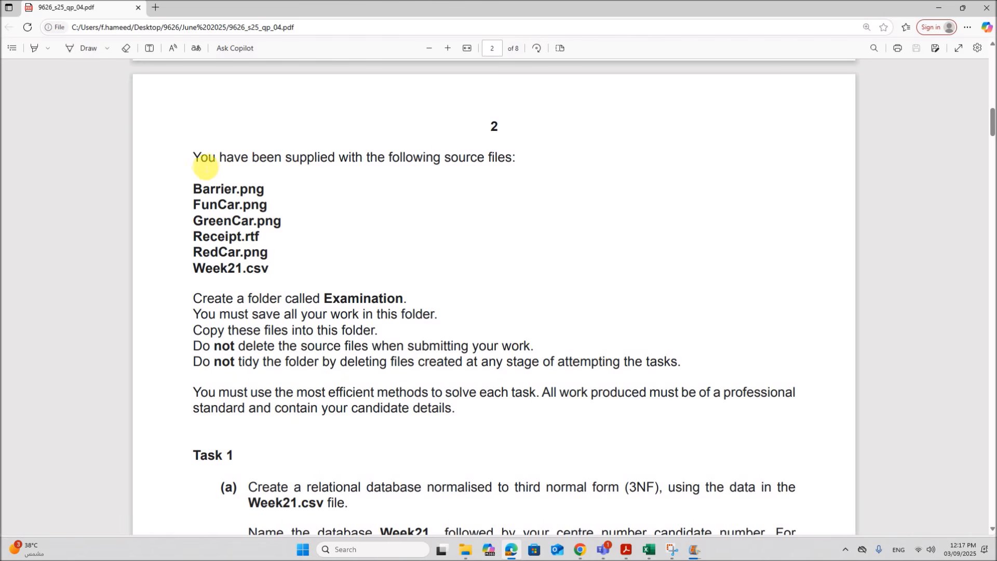
drag(202, 163, 269, 280)
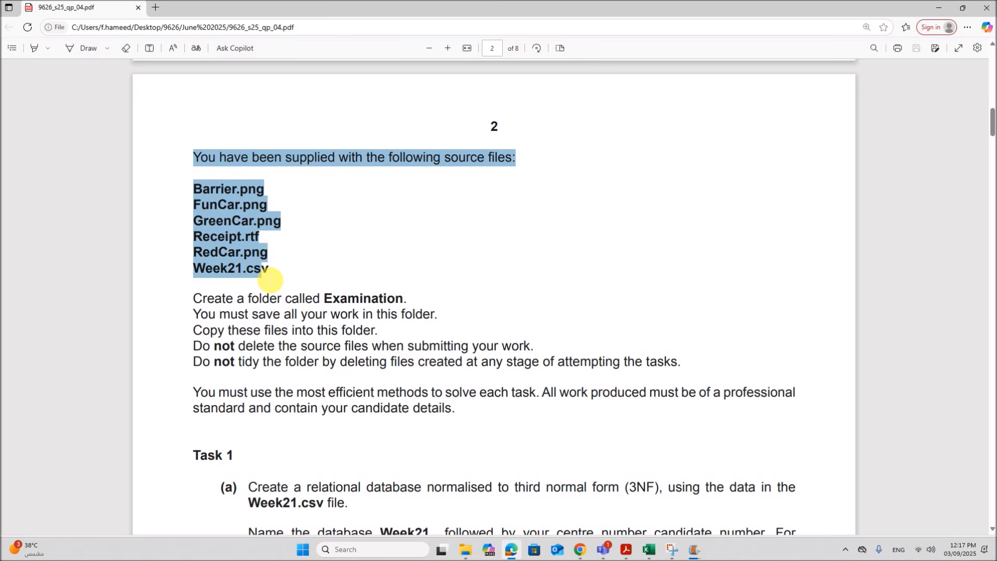
click(197, 300)
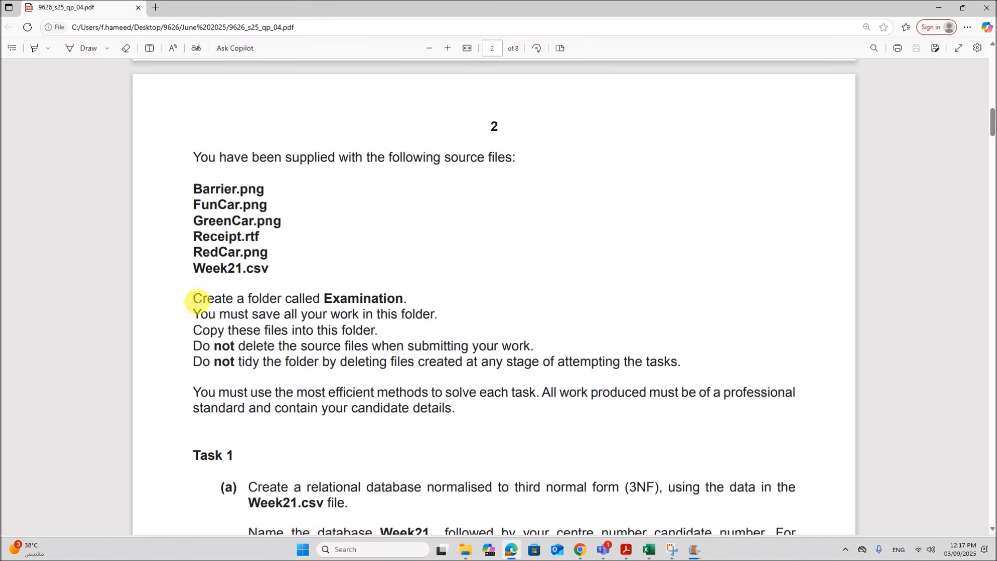
drag(197, 301, 407, 302)
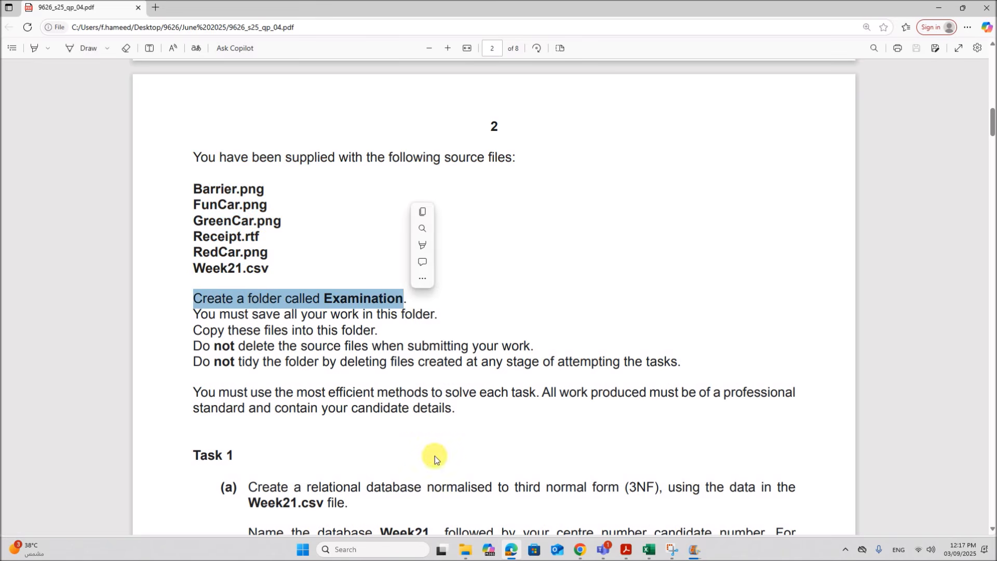
Switch to File Explorer and create a new folder named Examination inside the J25 P4 folder
click(465, 549)
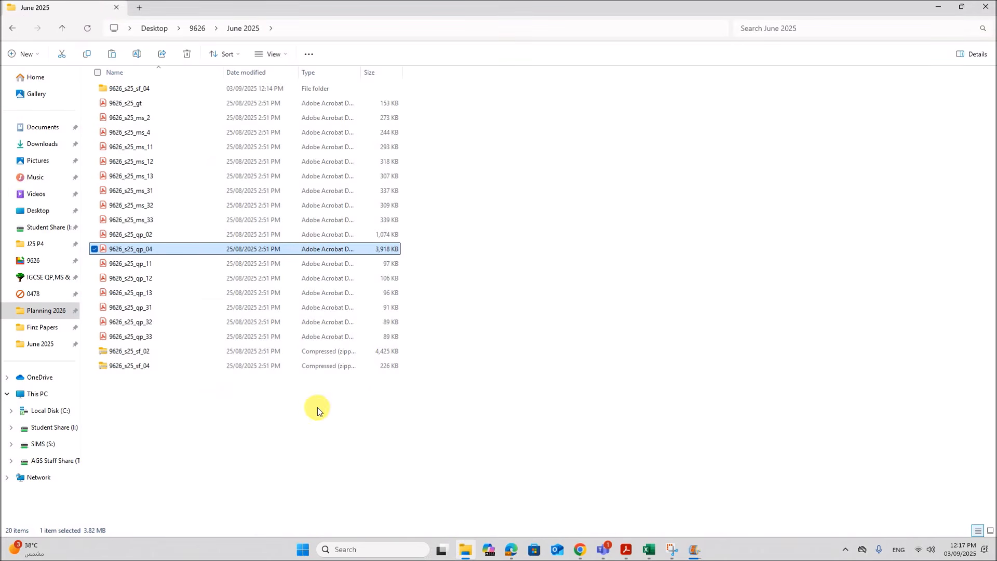
click(36, 244)
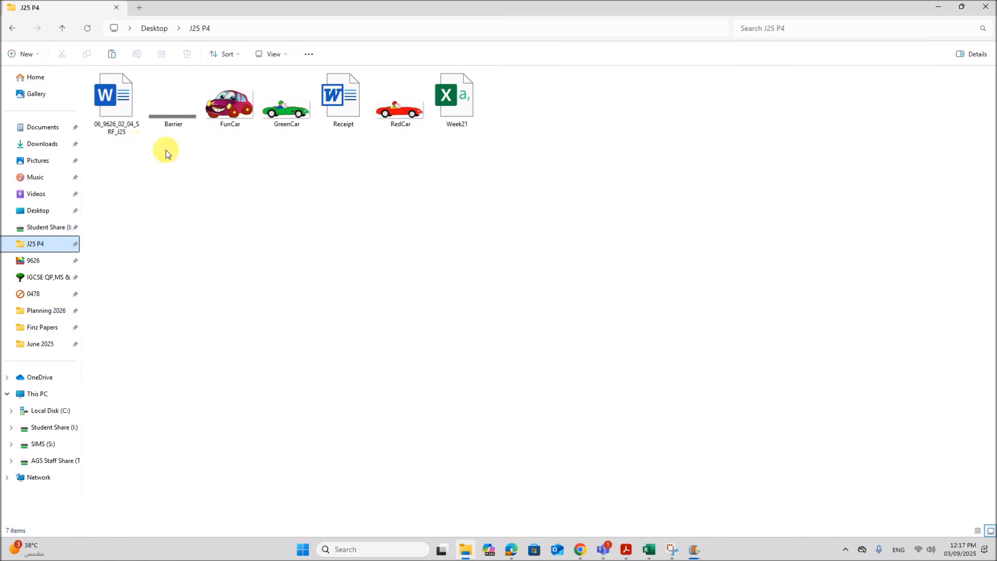
drag(117, 144, 513, 91)
click(468, 265)
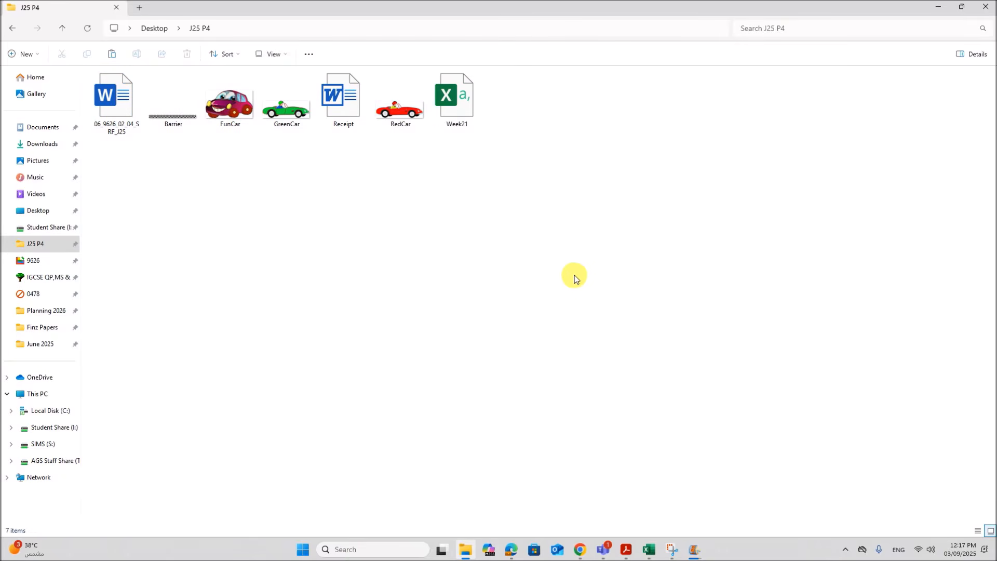
click(24, 56)
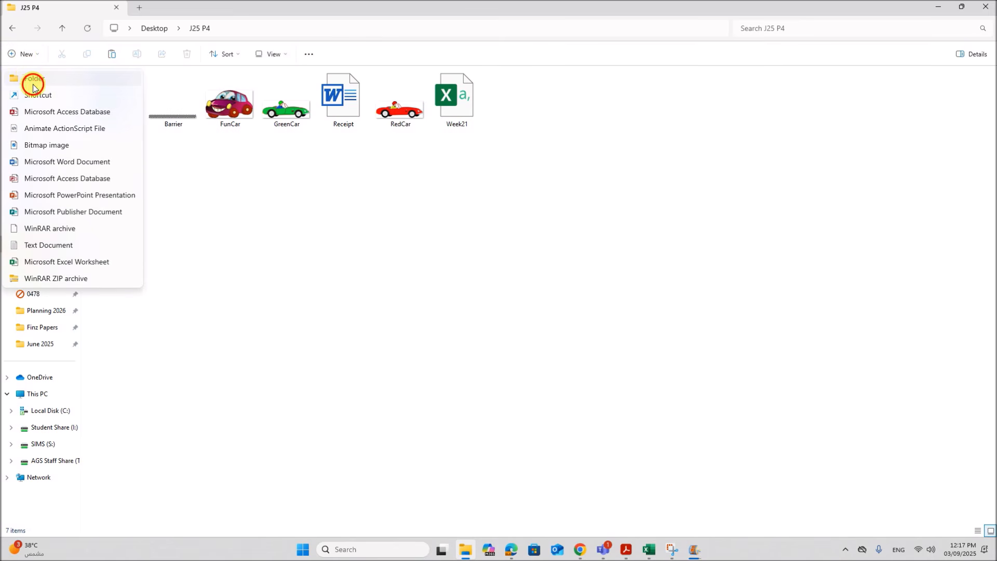
click(32, 85)
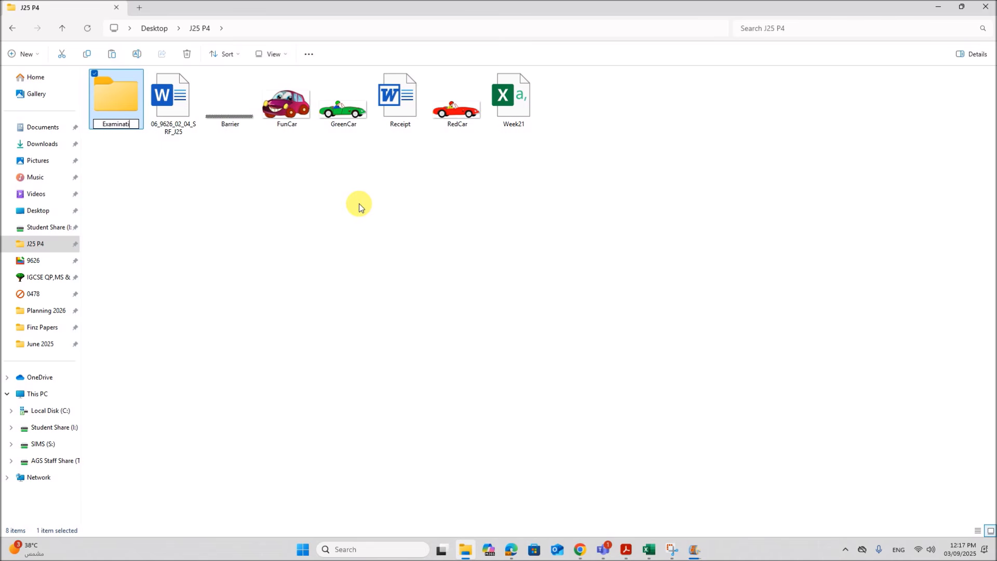
click(490, 278)
Permanently delete the 06_9626_02_04_SRF_J25 Word document and move the remaining source files into the Examination folder
drag(178, 155, 558, 89)
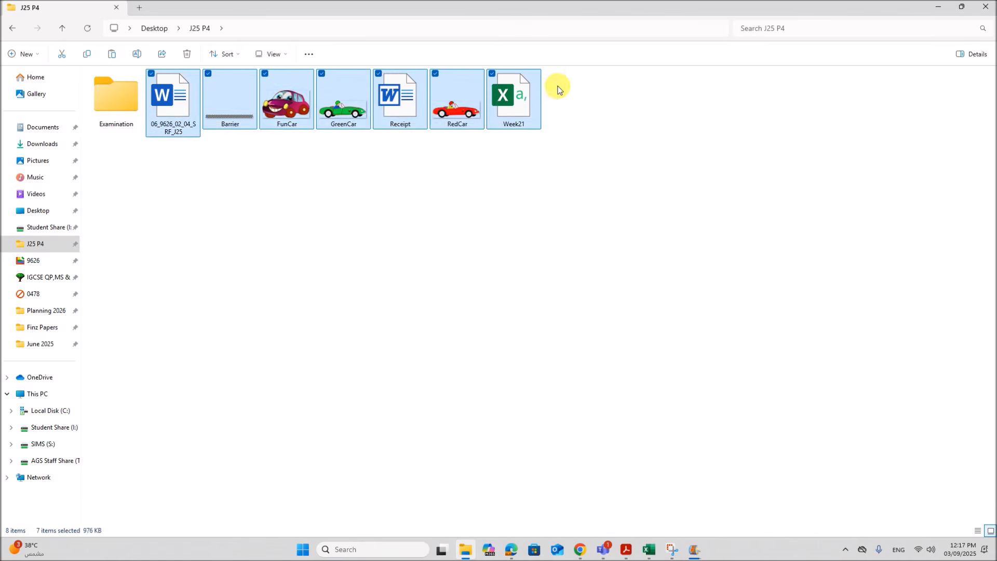
click(353, 179)
click(167, 125)
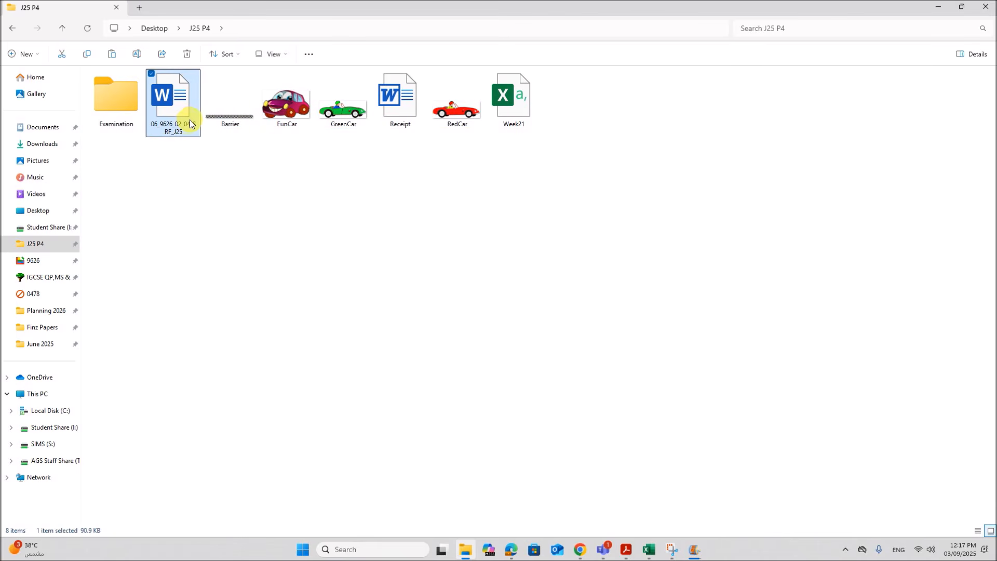
key(shift+Delete)
key(Return)
drag(176, 156, 547, 89)
drag(223, 106, 113, 100)
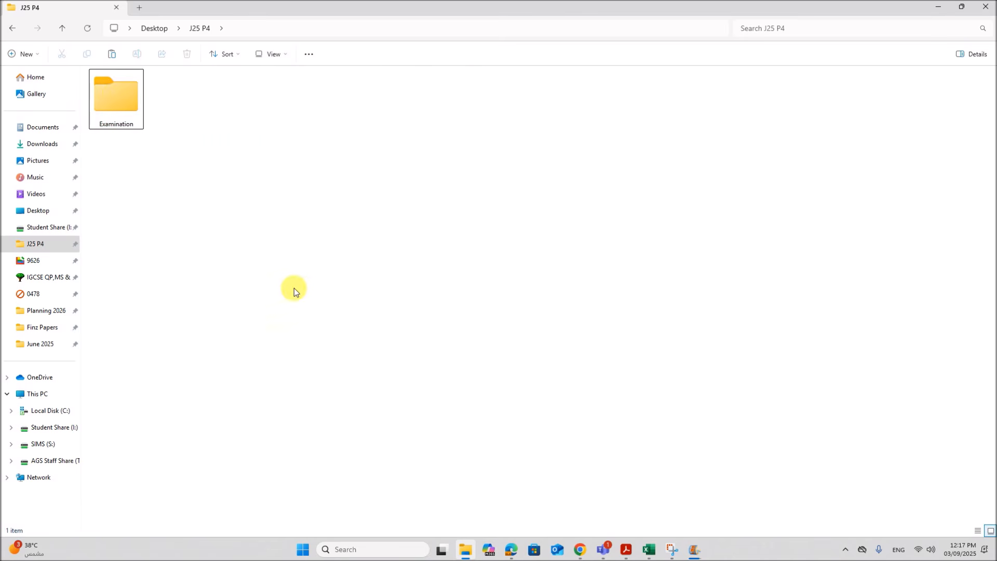
Return to the exam paper in Edge and read the rules on saving work, keeping source files and not tidying the folder
click(511, 551)
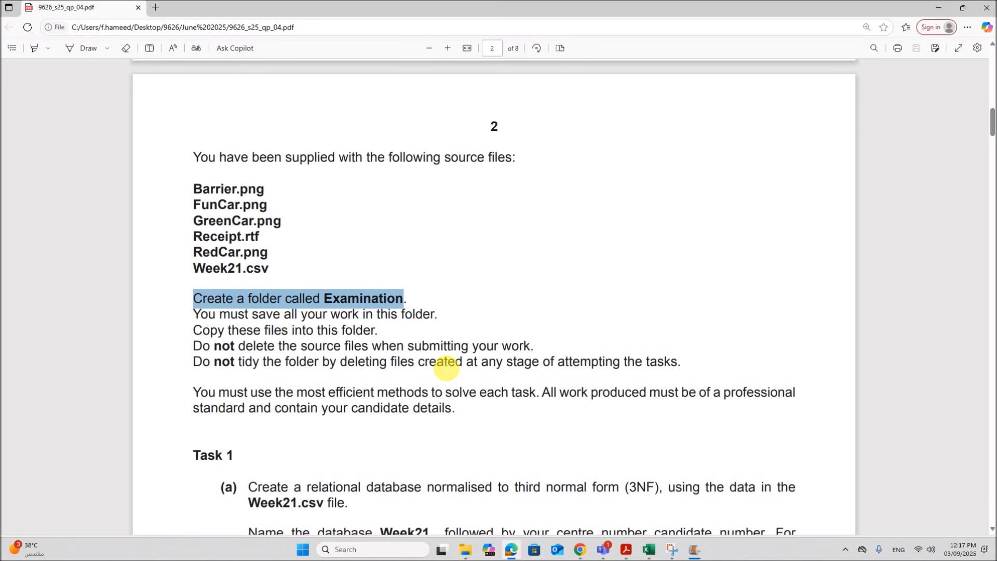
scroll(443, 367, down, 2)
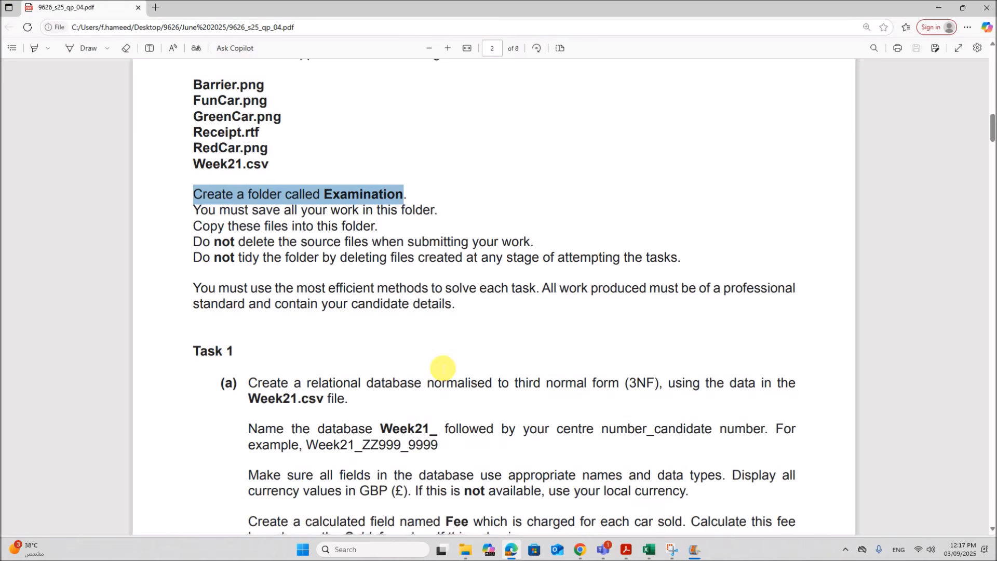
drag(221, 212, 456, 214)
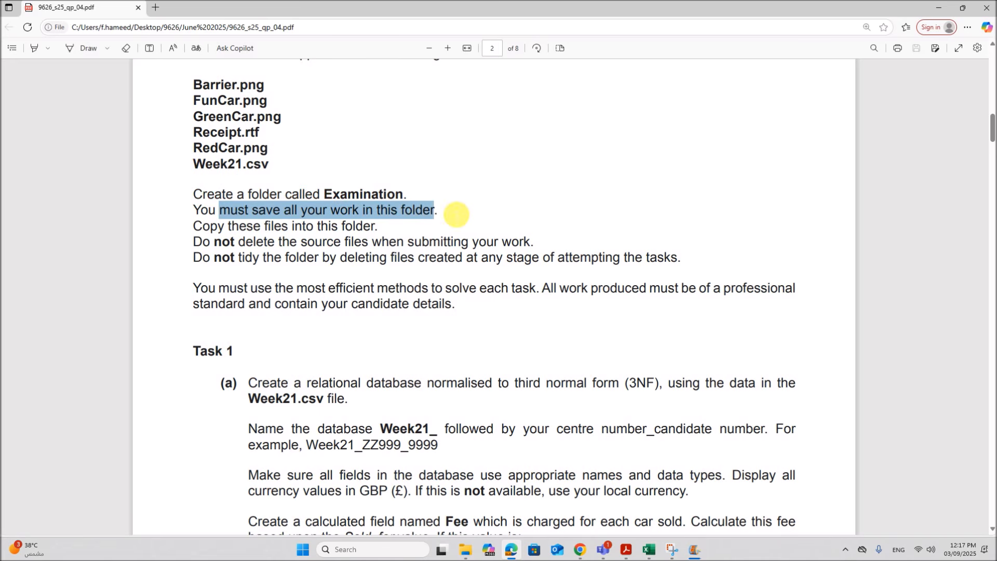
drag(222, 242, 538, 246)
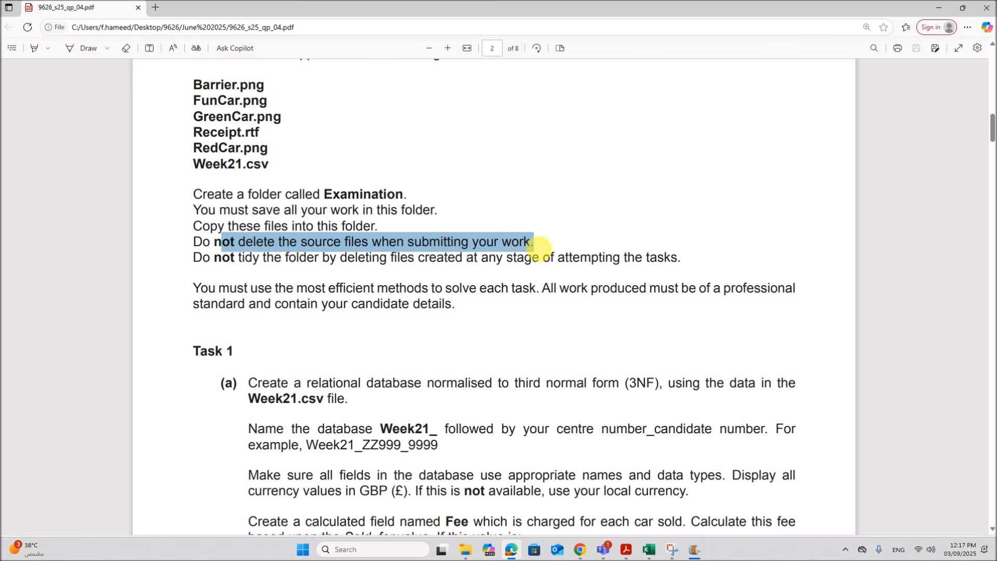
scroll(295, 188, down, 2)
drag(307, 155, 695, 161)
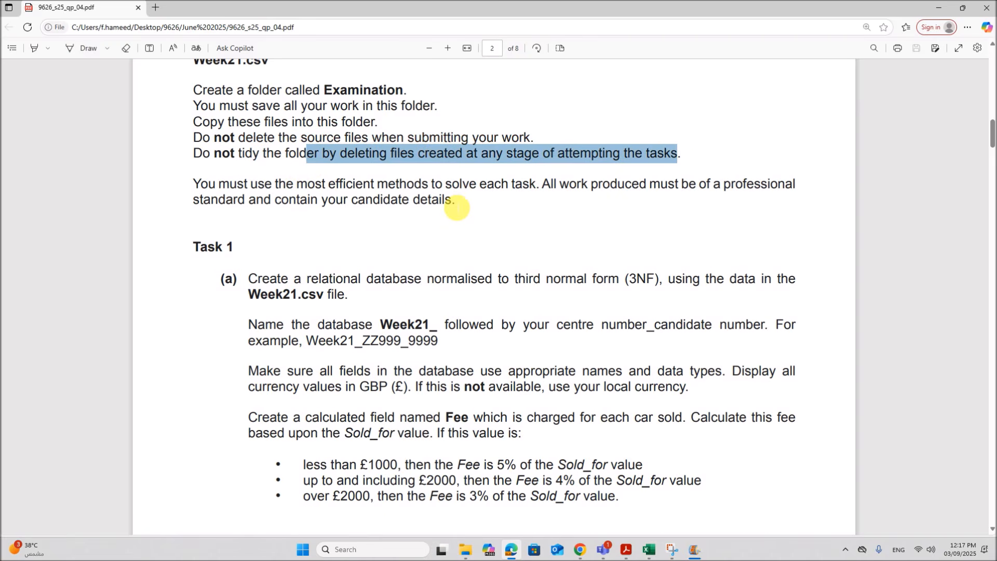
scroll(456, 207, up, 3)
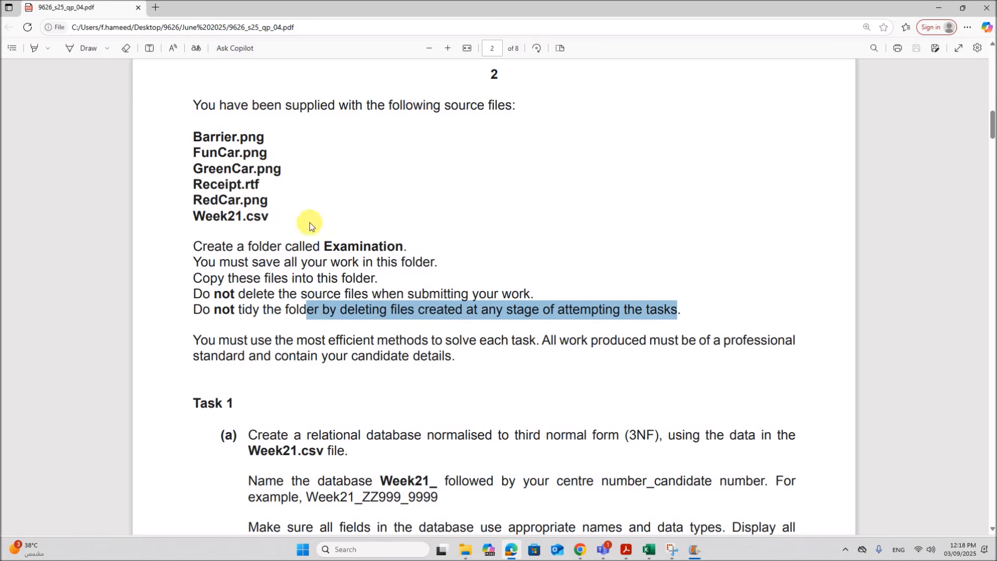
Read Task 1(a) on creating a 3NF relational database from the Week21.csv file
scroll(322, 282, down, 3)
scroll(339, 289, down, 1)
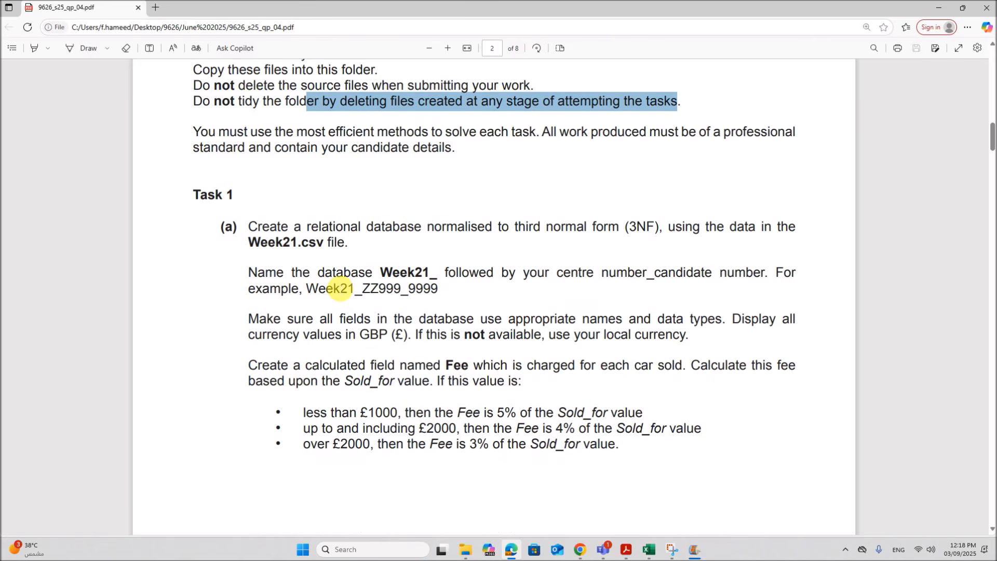
scroll(340, 289, down, 2)
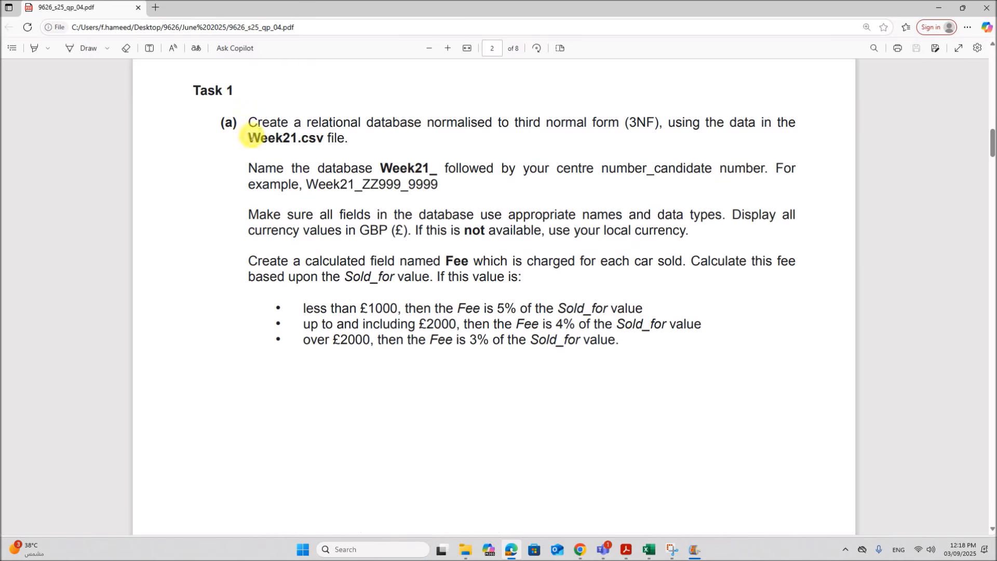
drag(258, 125, 701, 123)
drag(482, 135, 320, 140)
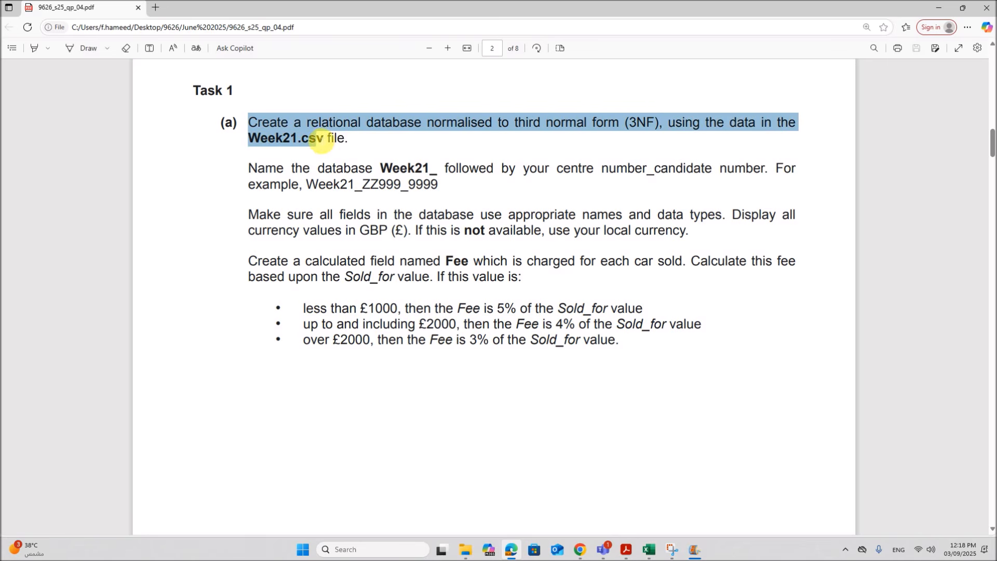
drag(347, 141, 347, 141)
Open the Week21 CSV file from the Examination folder in Excel
click(466, 550)
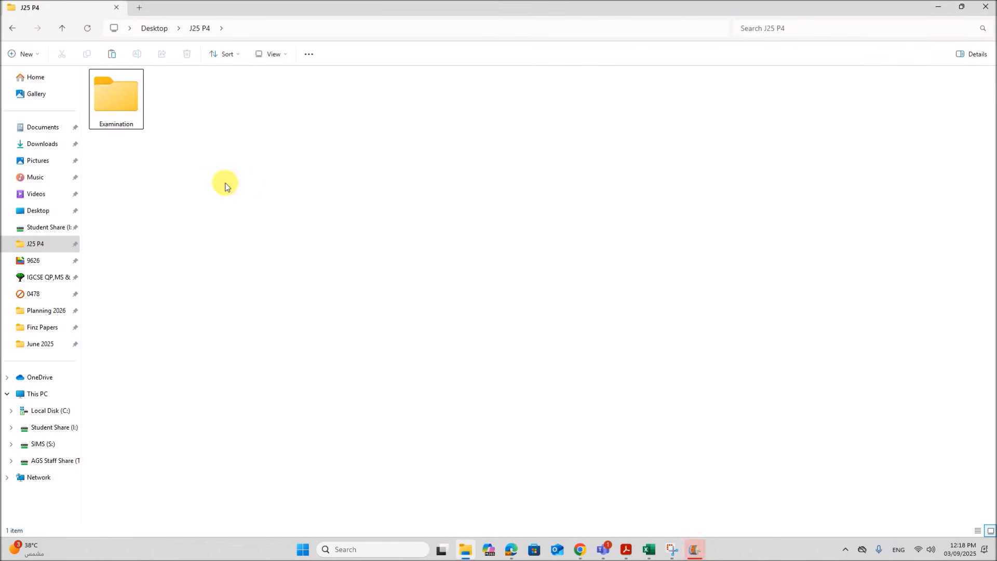
double_click(115, 101)
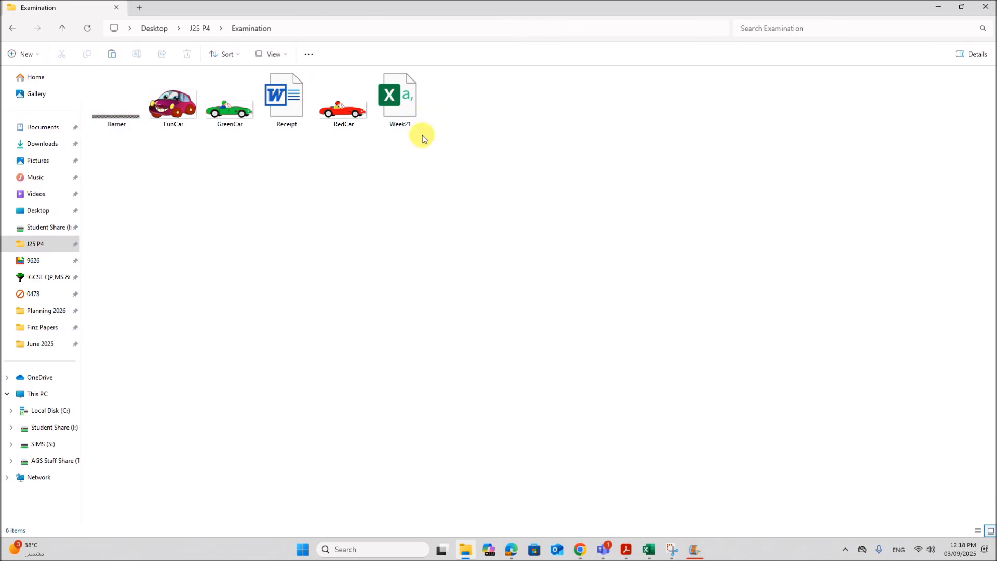
double_click(409, 122)
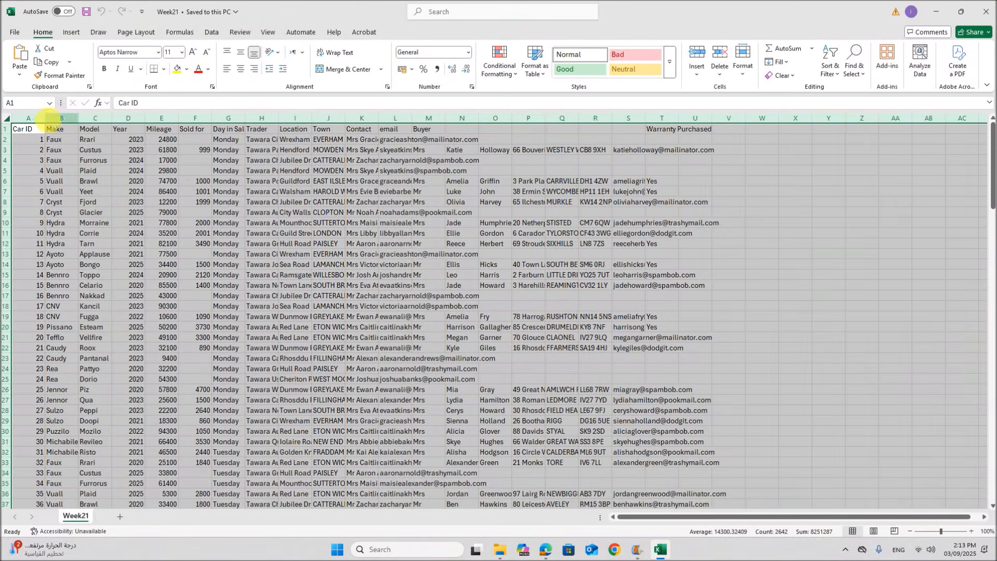
Autofit the width of every column in the Week21 sheet so all values are readable
double_click(47, 123)
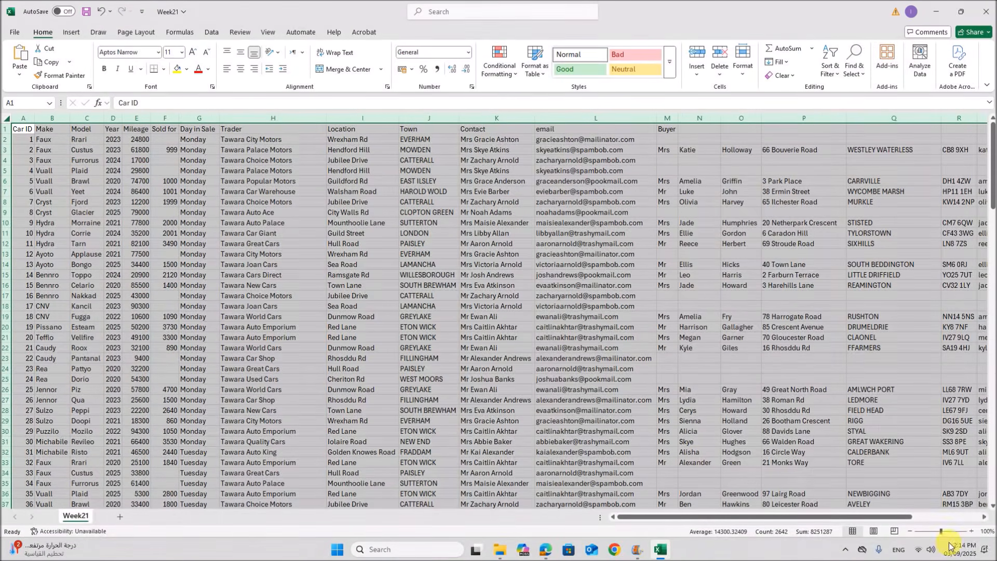
click(972, 531)
click(972, 531)
click(972, 531)
drag(806, 517, 804, 521)
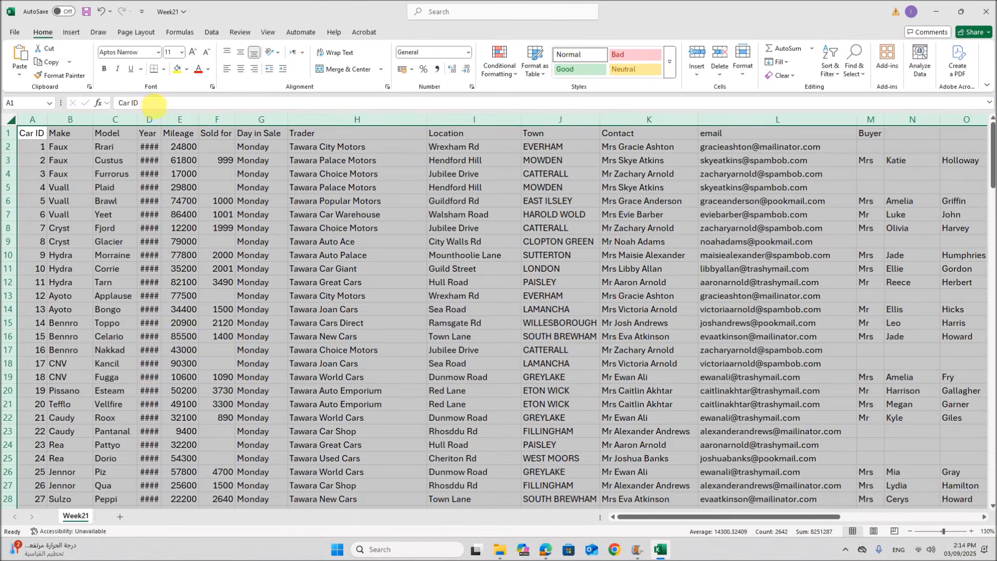
double_click(163, 119)
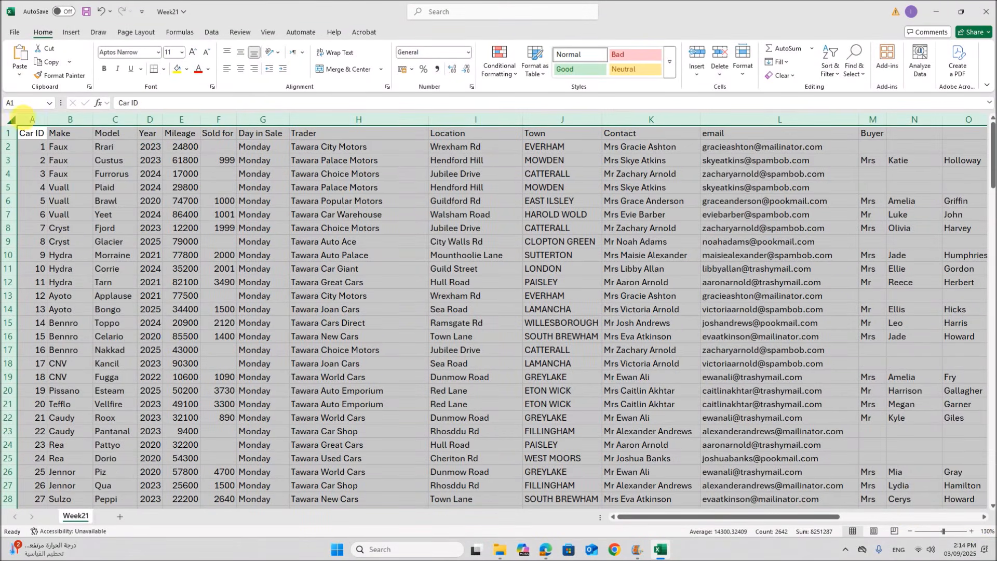
Examine the car, Sold for, Day in Sale, trader, buyer and Warranty Purchased columns to see how the data groups into entities
drag(32, 125, 204, 127)
click(217, 122)
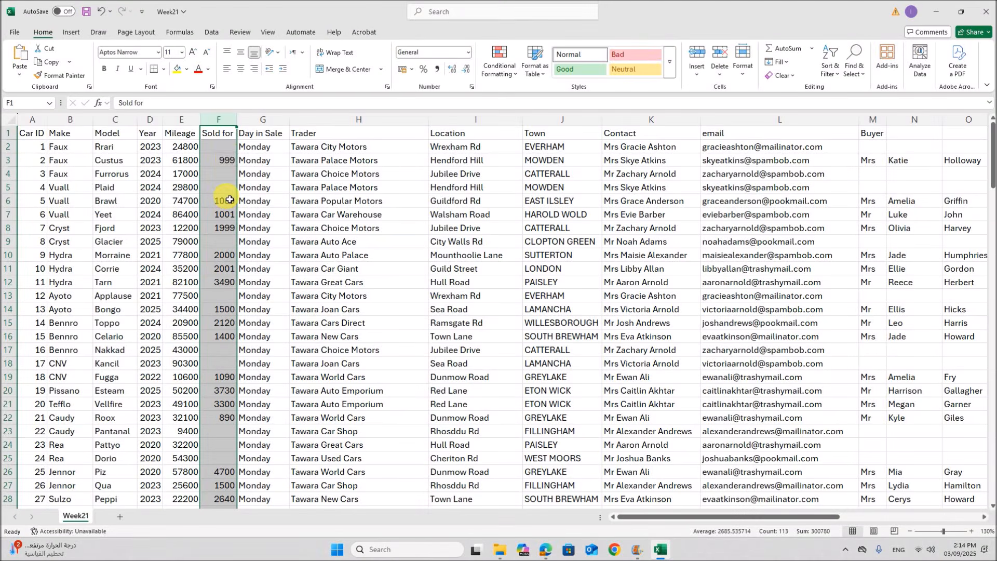
click(230, 162)
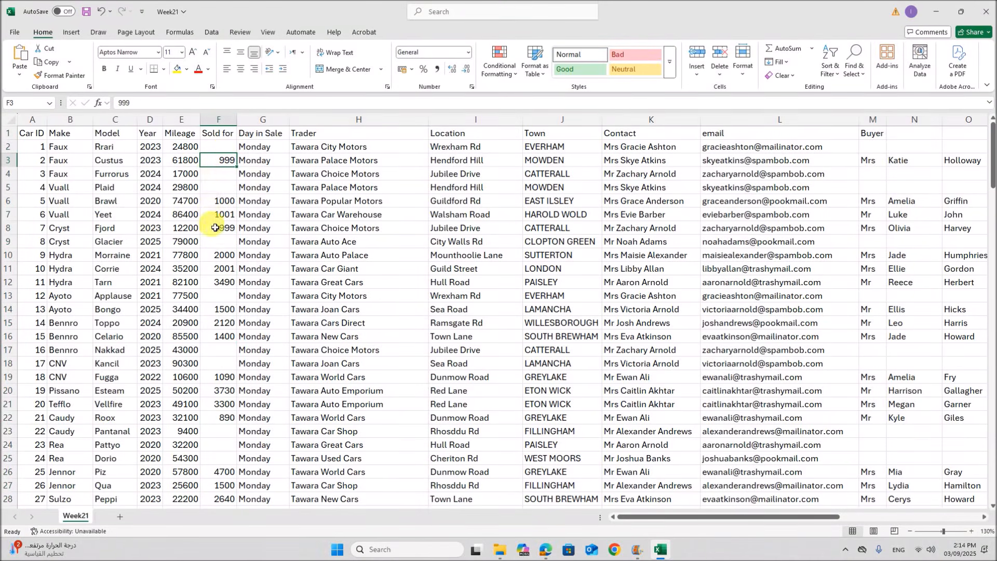
click(263, 120)
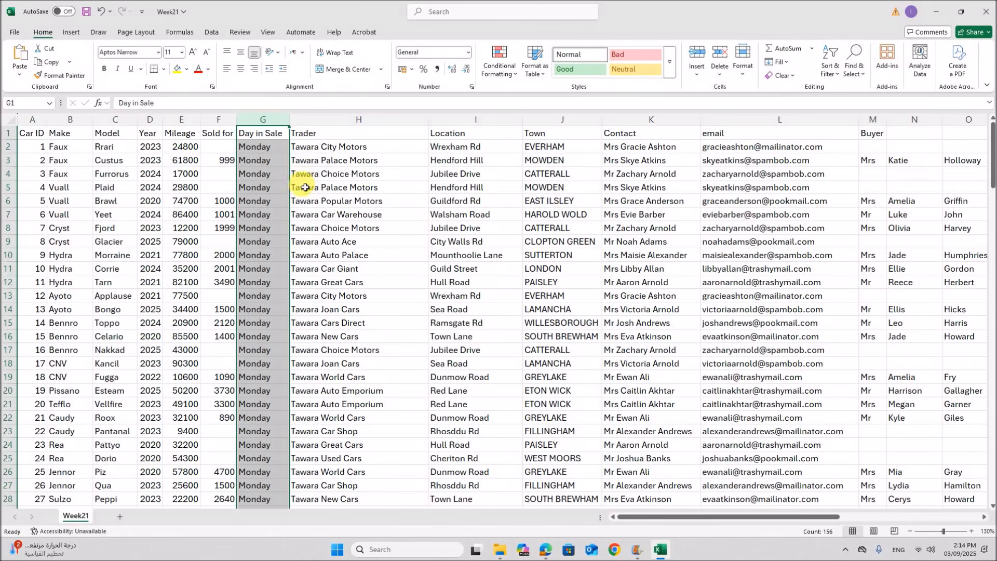
click(332, 120)
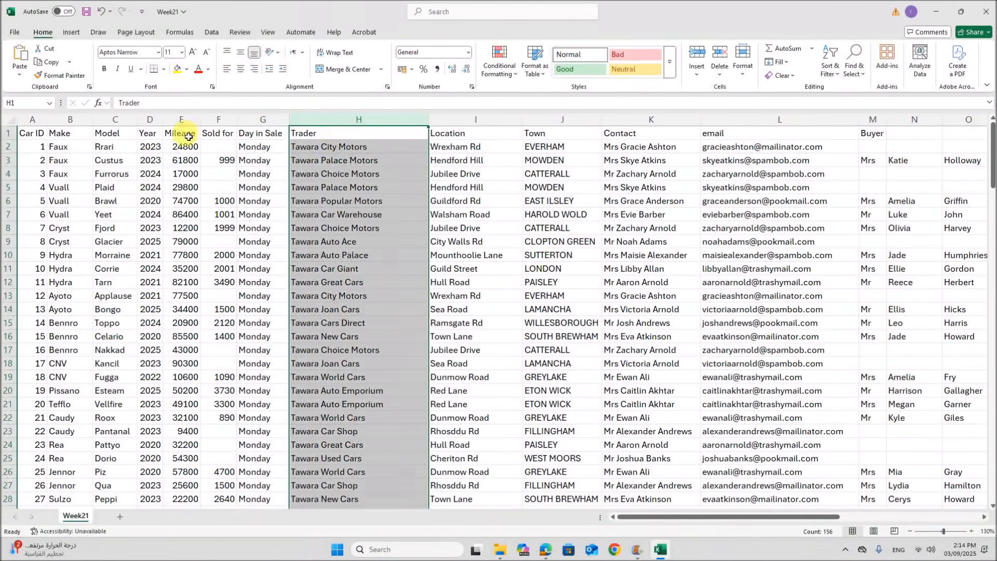
drag(353, 130, 734, 148)
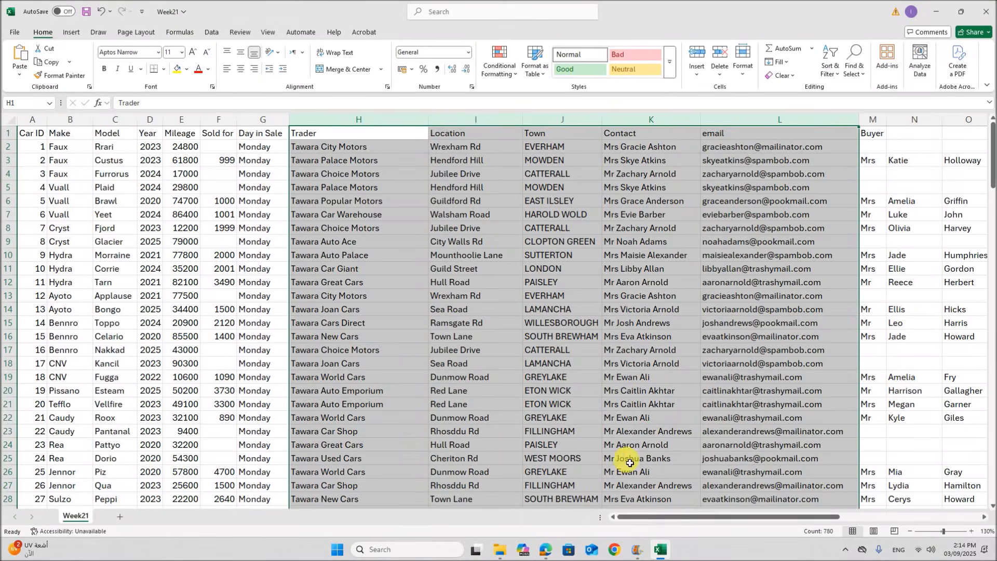
drag(643, 515, 790, 519)
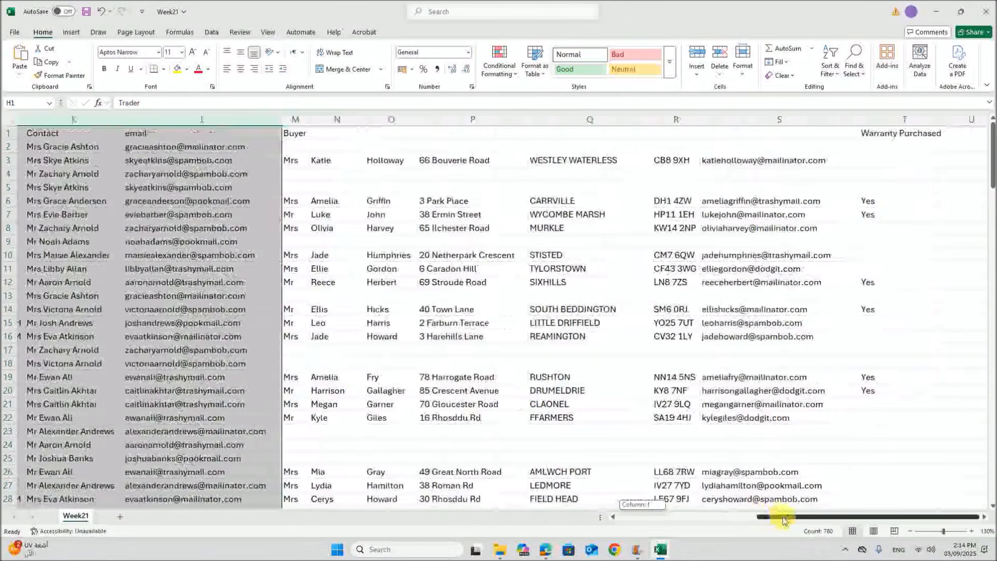
drag(289, 121, 896, 130)
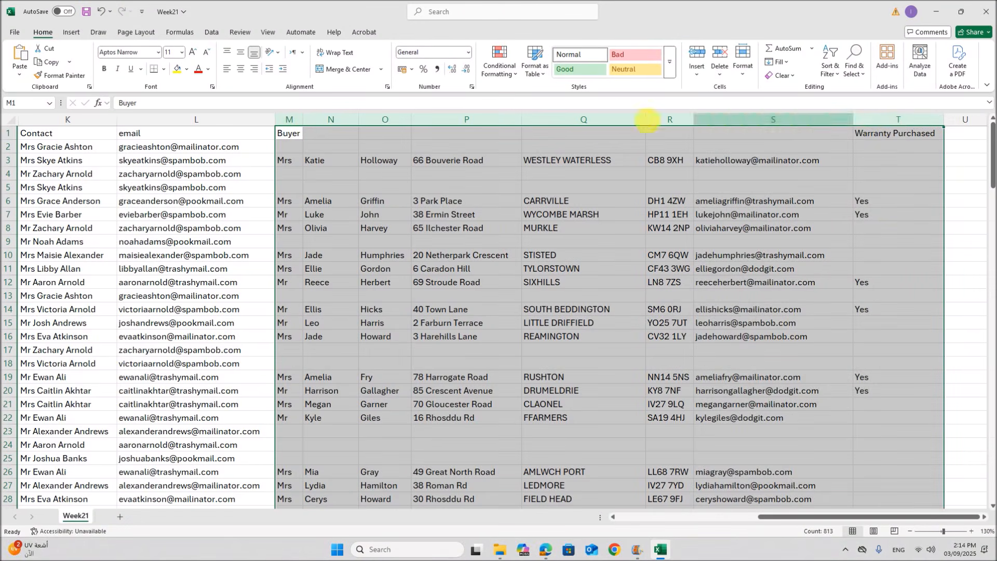
click(334, 146)
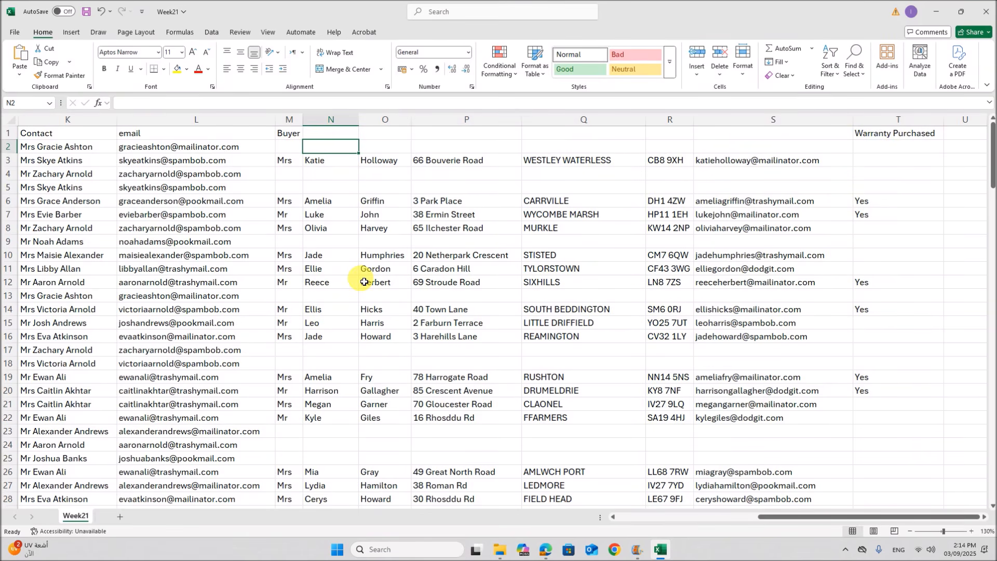
Rename the Car ID header in cell A1 as Car_ID
drag(783, 517, 636, 527)
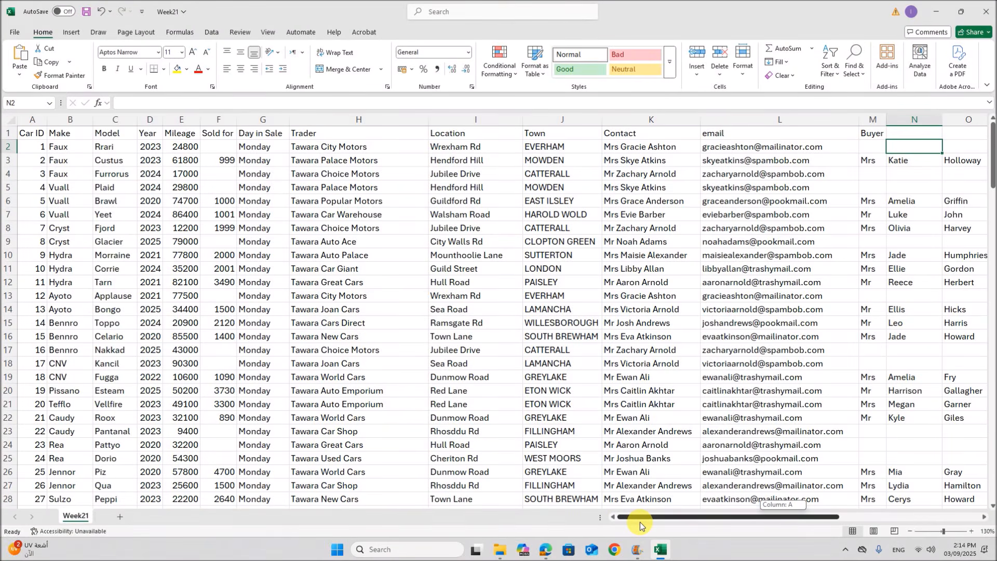
drag(640, 525, 641, 526)
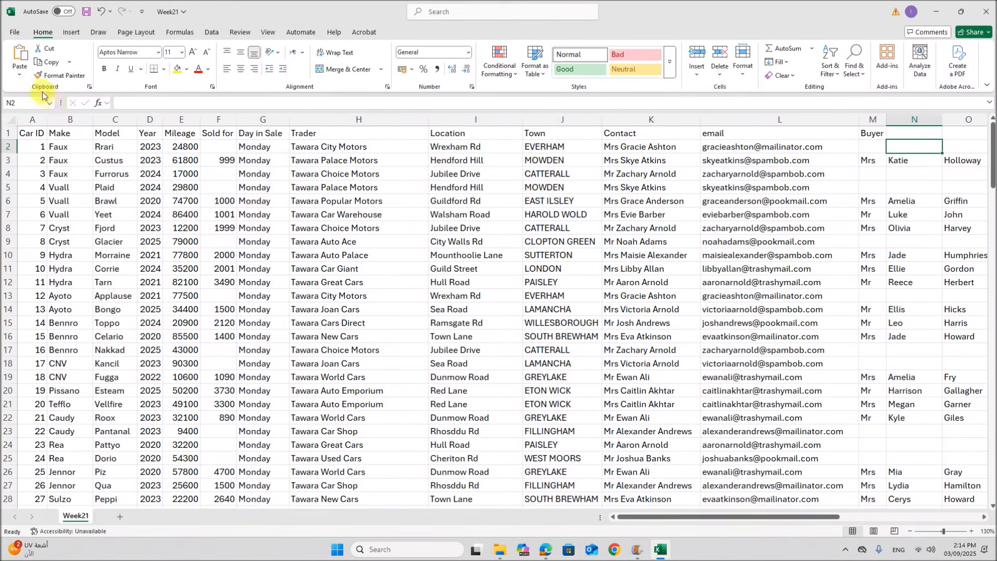
double_click(34, 133)
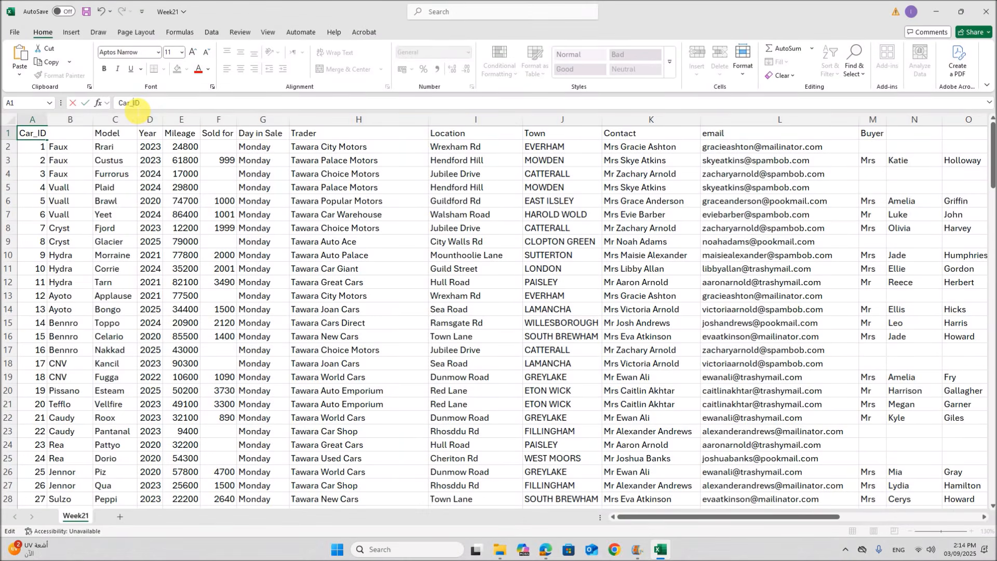
click(113, 187)
Check the Make, Model, Year and Mileage headers for spaces and rename the Sold for header as Sold_for
click(68, 133)
click(124, 133)
click(148, 133)
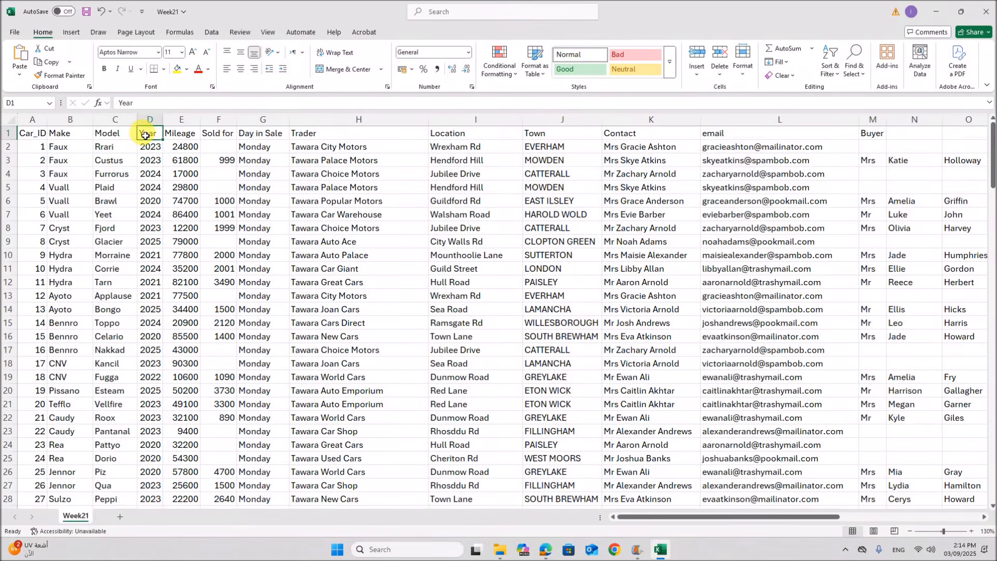
click(180, 133)
click(218, 133)
double_click(221, 133)
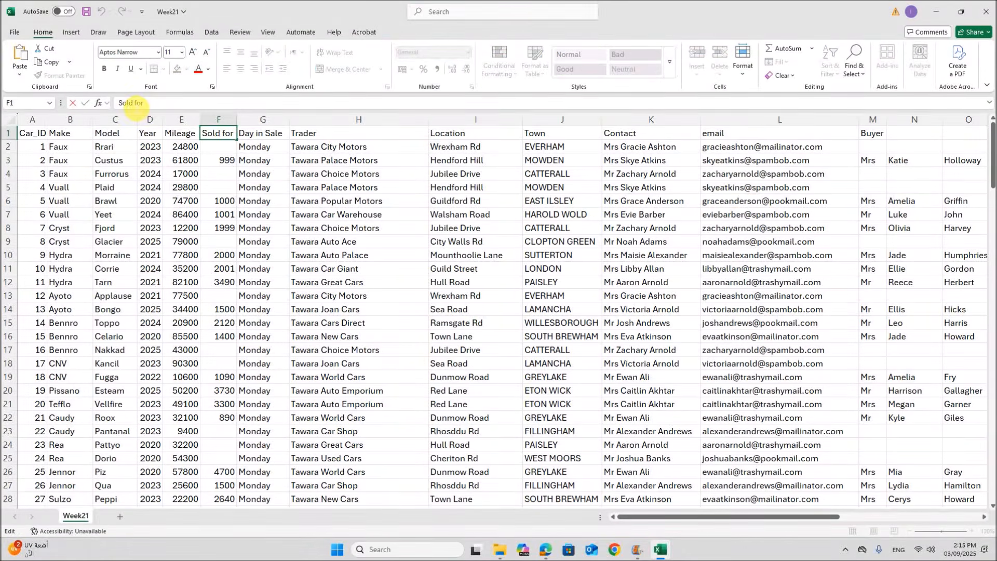
key(BackSpace)
text(_)
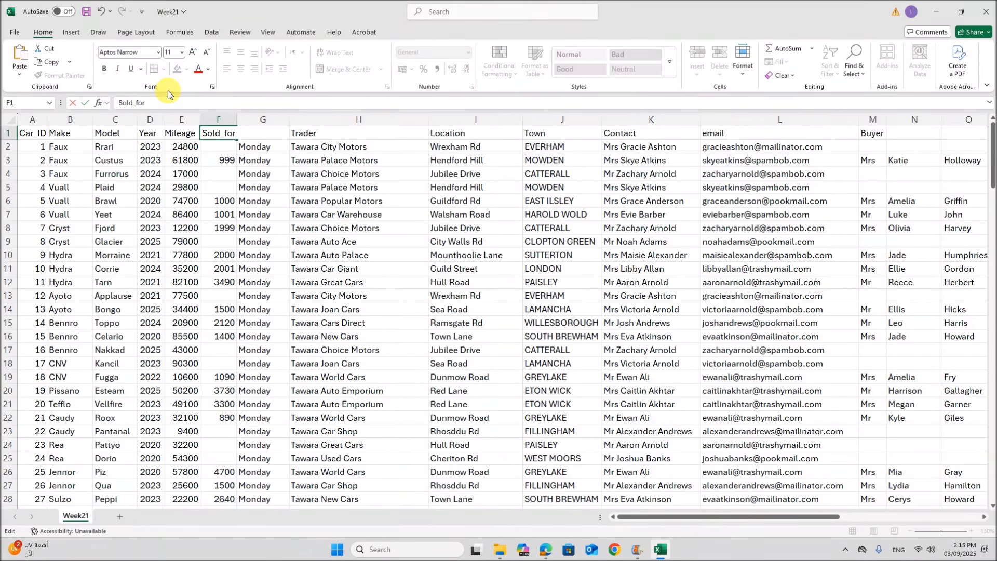
click(235, 201)
Rename the Day in Sale header in cell G1 as Day_in_Sale
click(265, 138)
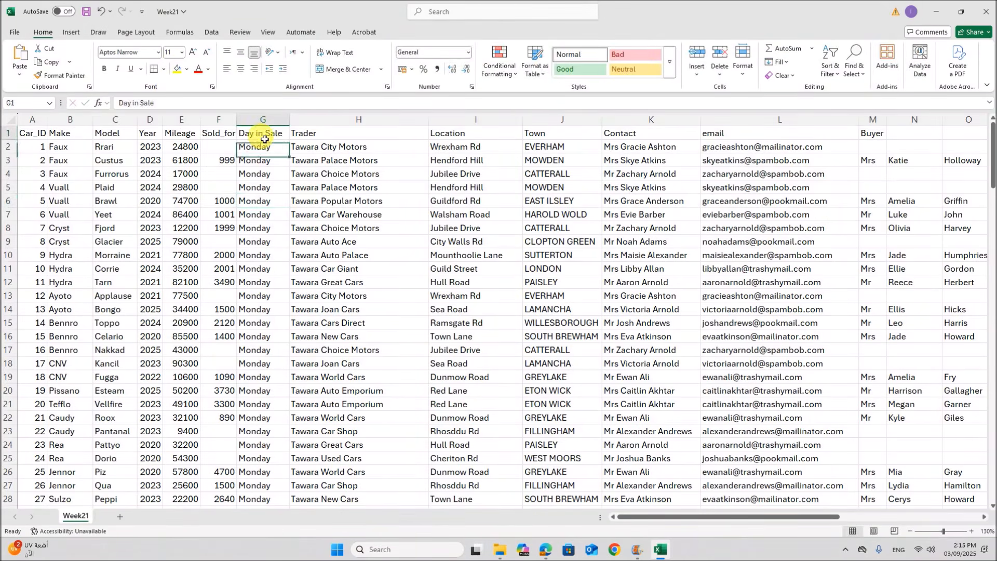
double_click(265, 139)
click(131, 102)
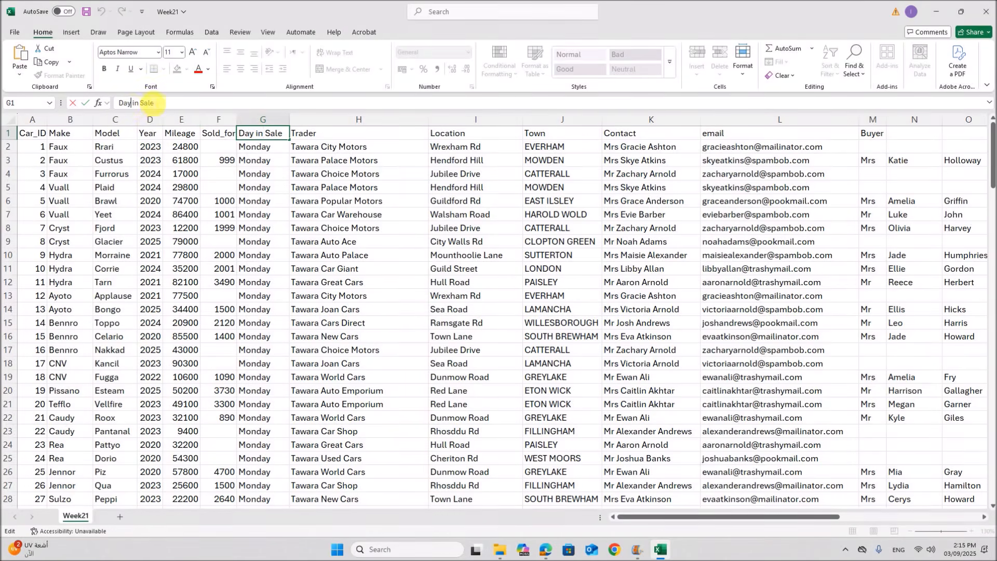
key(BackSpace)
text(_in_)
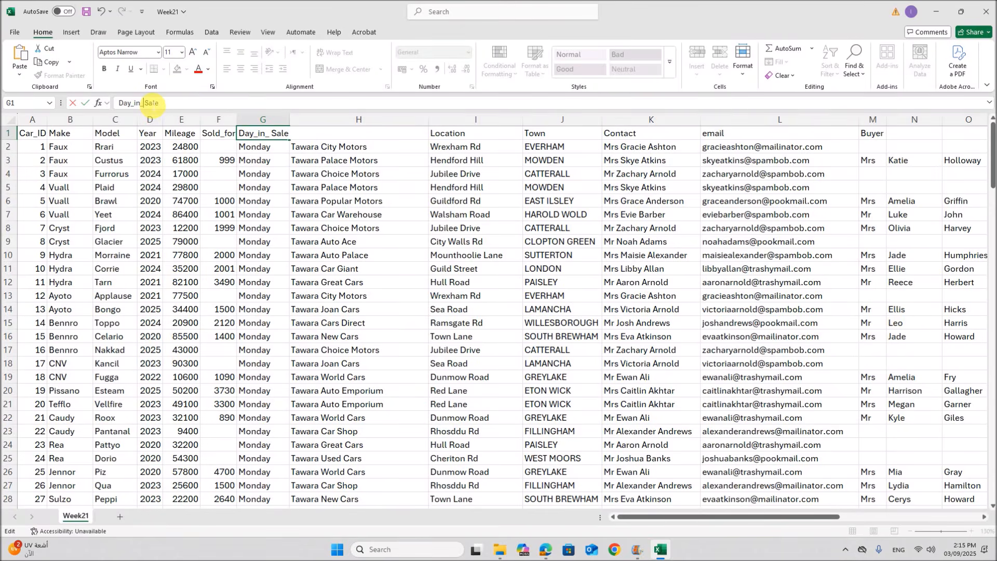
key(BackSpace)
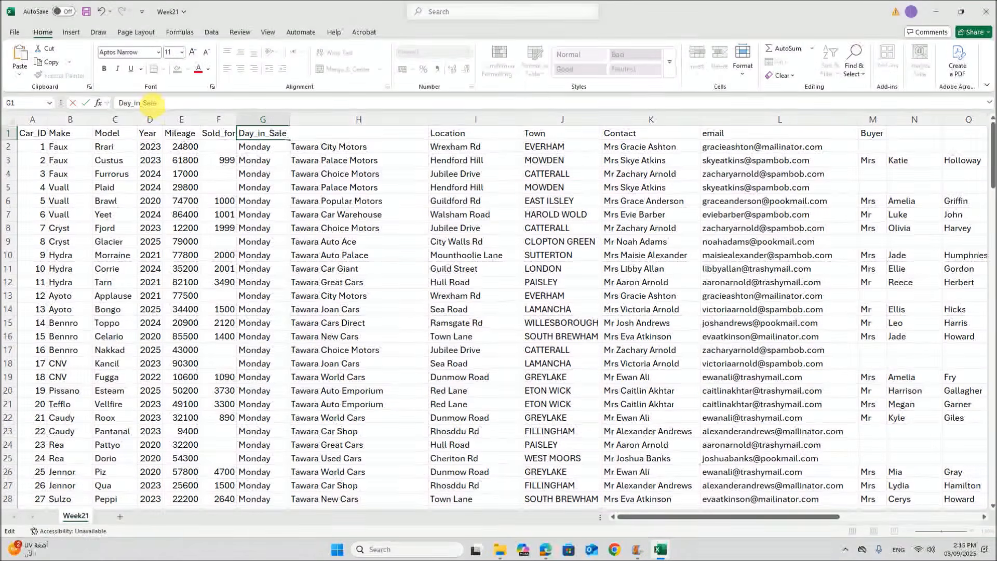
click(380, 230)
click(347, 134)
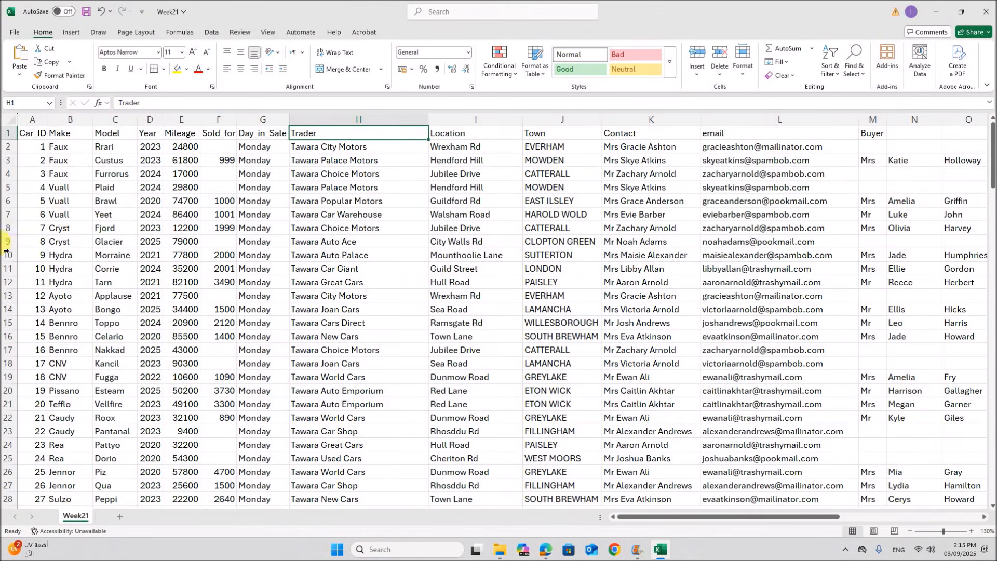
Insert two blank columns between the Contact and email columns
drag(635, 517, 705, 517)
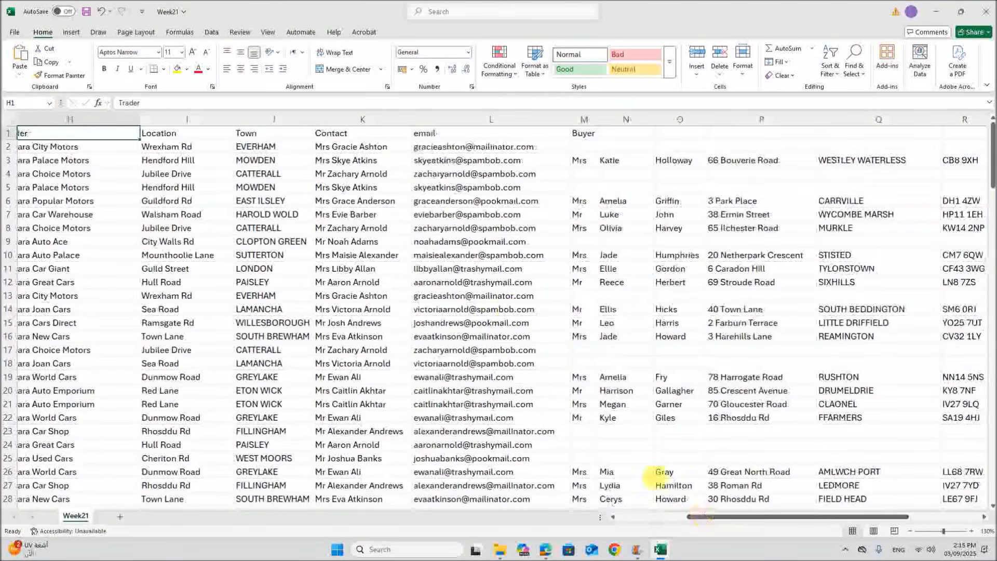
click(381, 158)
click(365, 123)
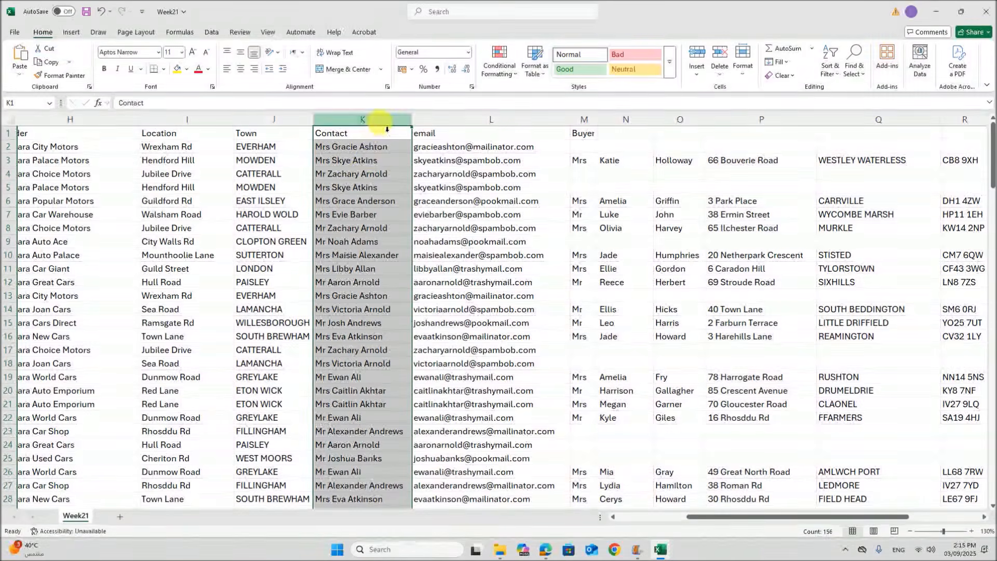
click(427, 123)
right_click(436, 131)
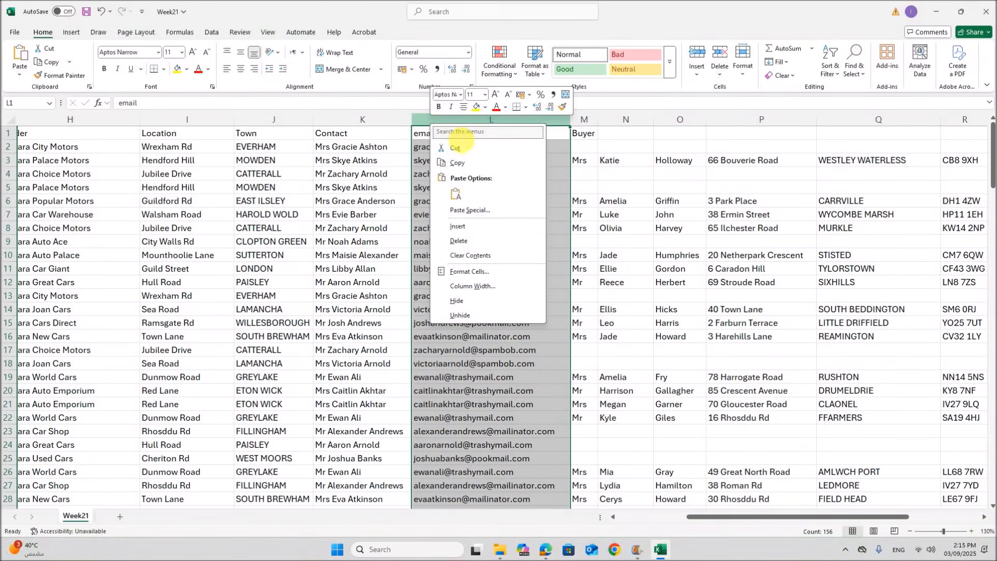
click(457, 229)
right_click(453, 127)
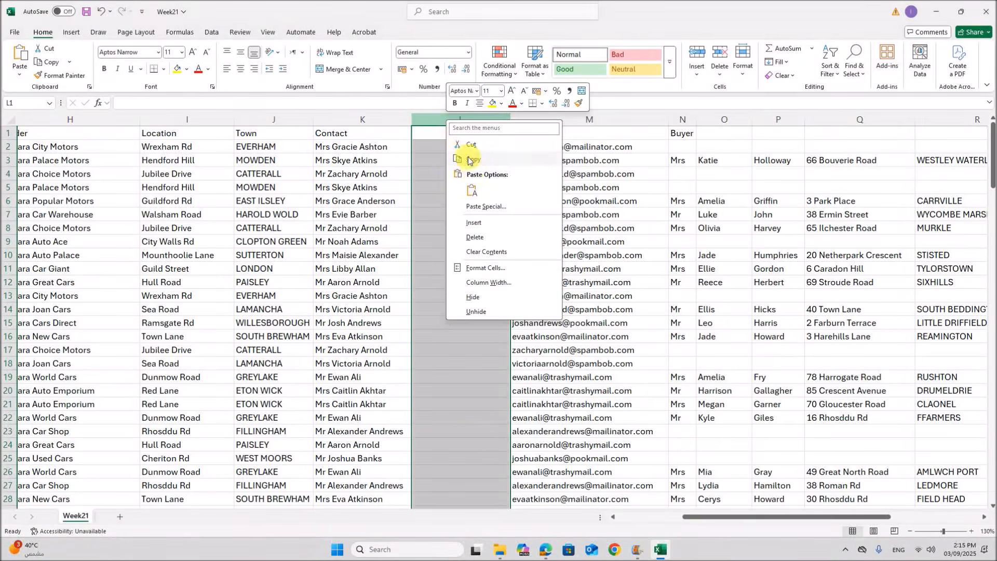
click(473, 226)
Split the Contact column into title, first name and last name with Text to Columns, using Space as a delimiter
click(364, 121)
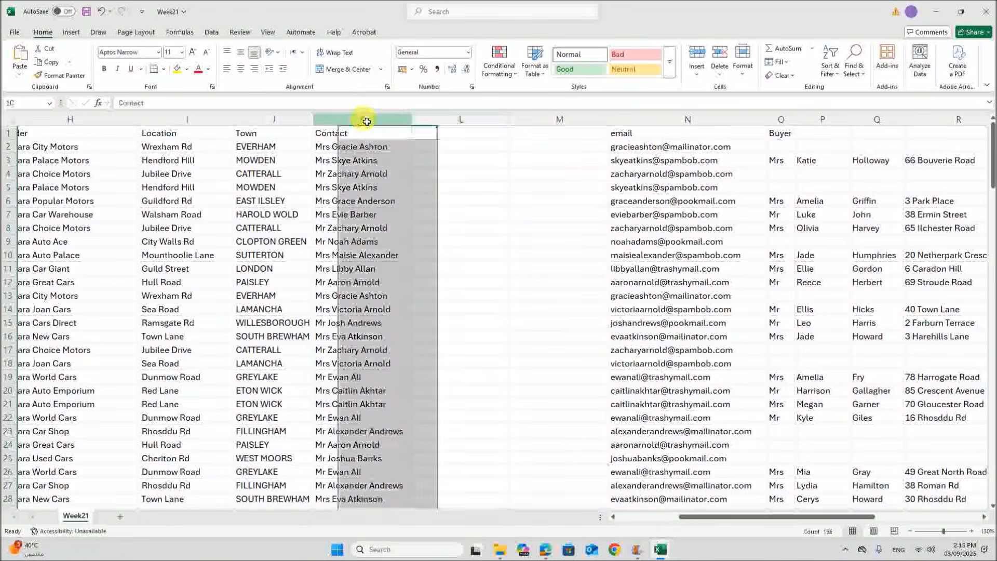
click(213, 32)
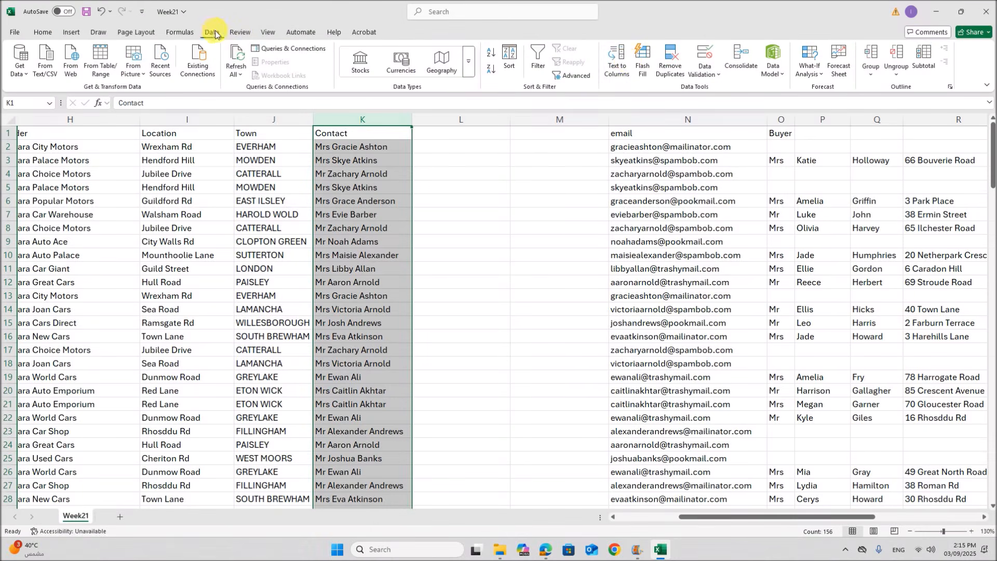
click(624, 67)
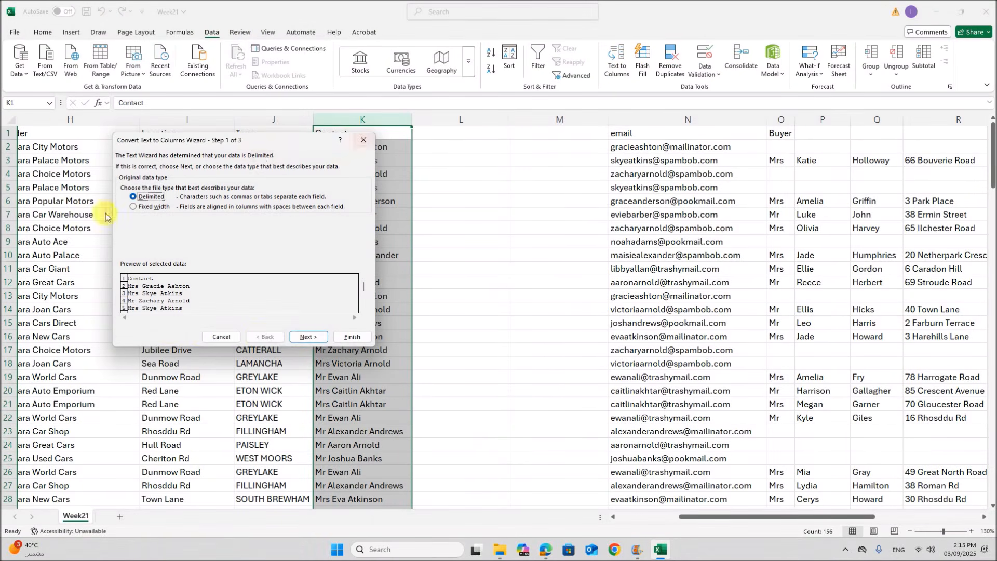
click(303, 337)
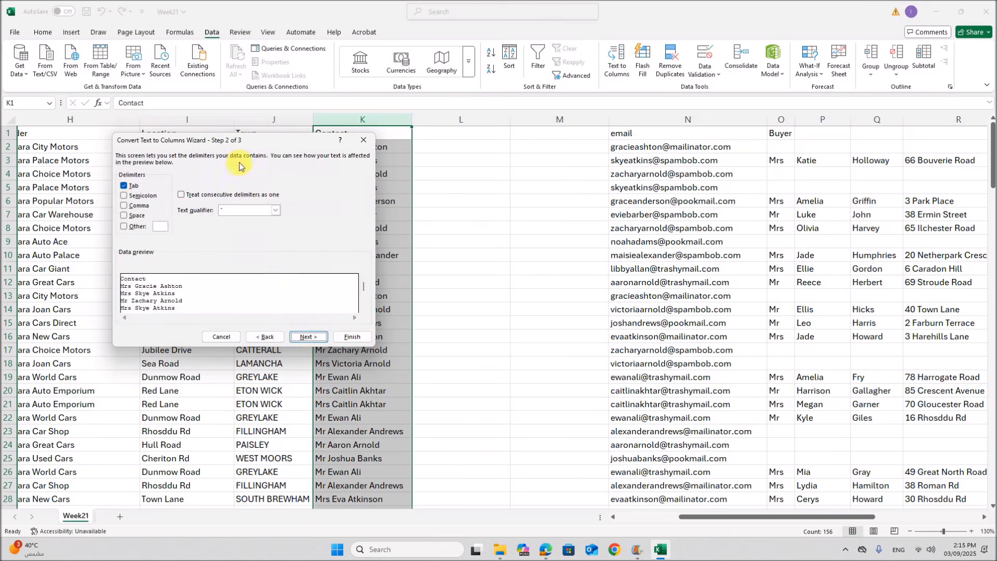
drag(242, 147, 144, 204)
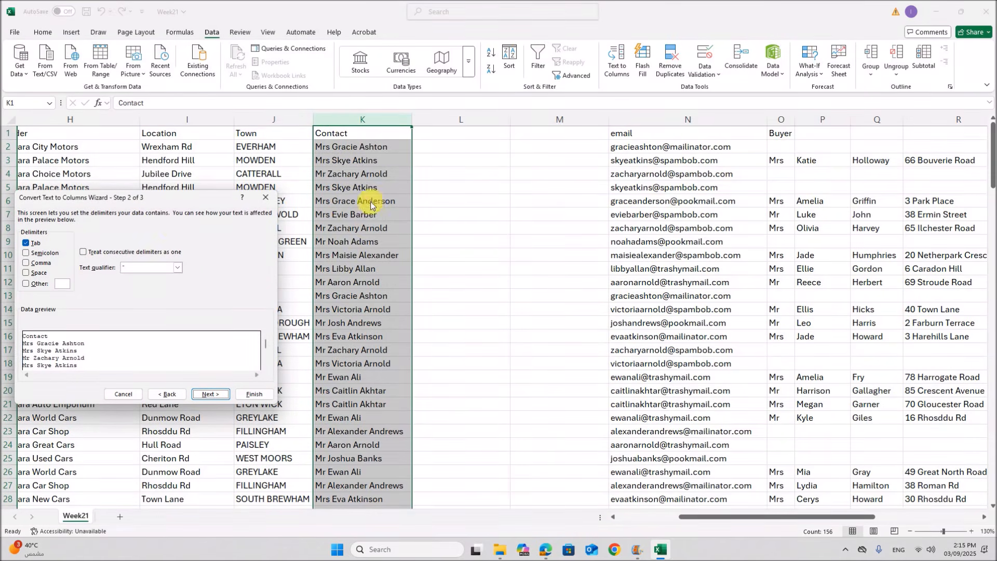
click(38, 273)
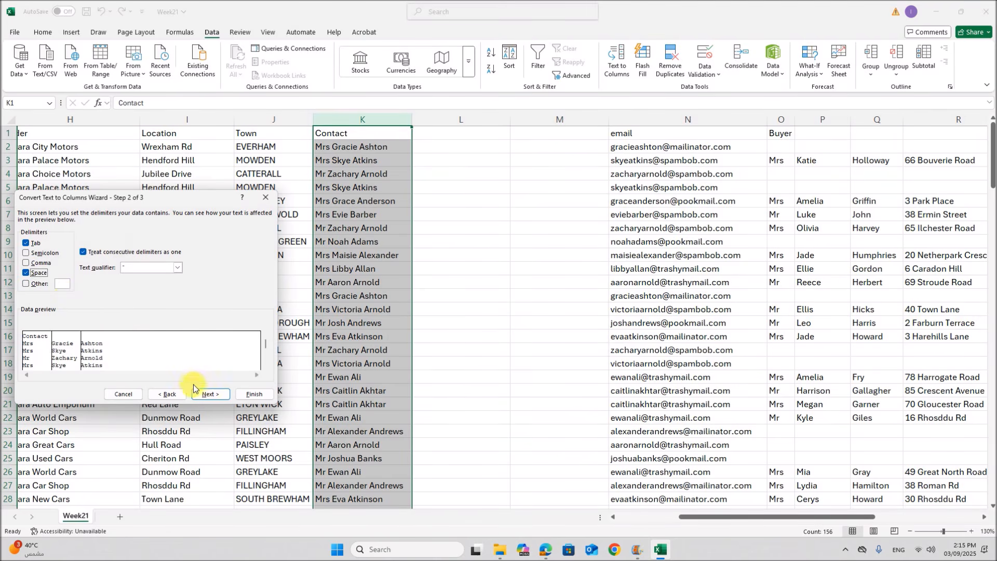
click(207, 395)
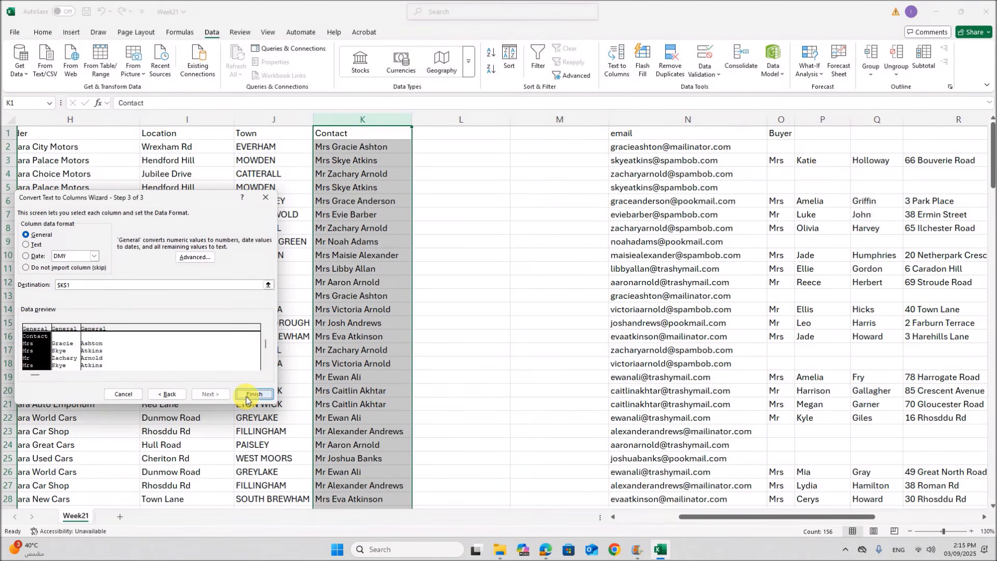
click(253, 394)
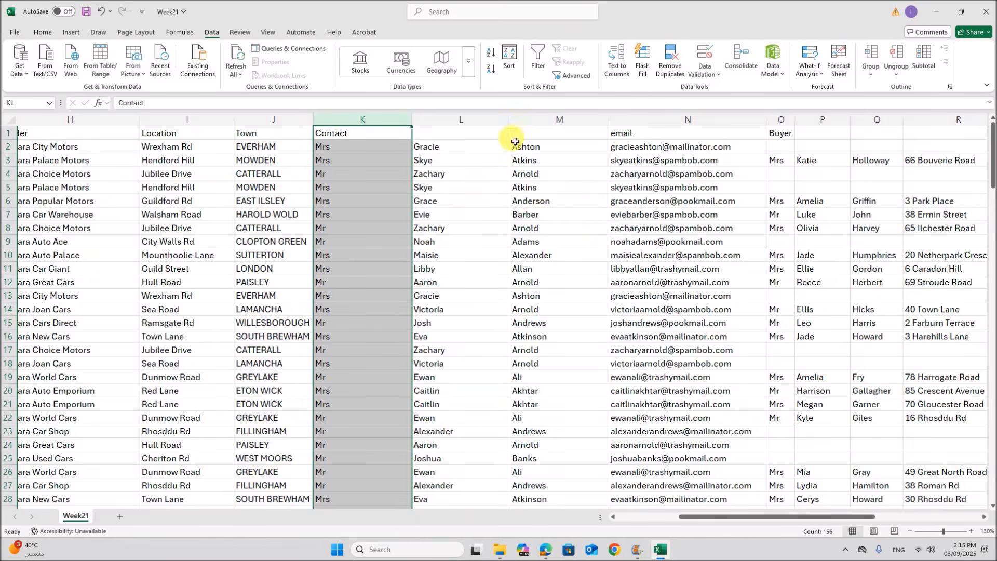
Rename the Contact header as Contact_Title and fill it across to the headers of columns L and M
double_click(374, 136)
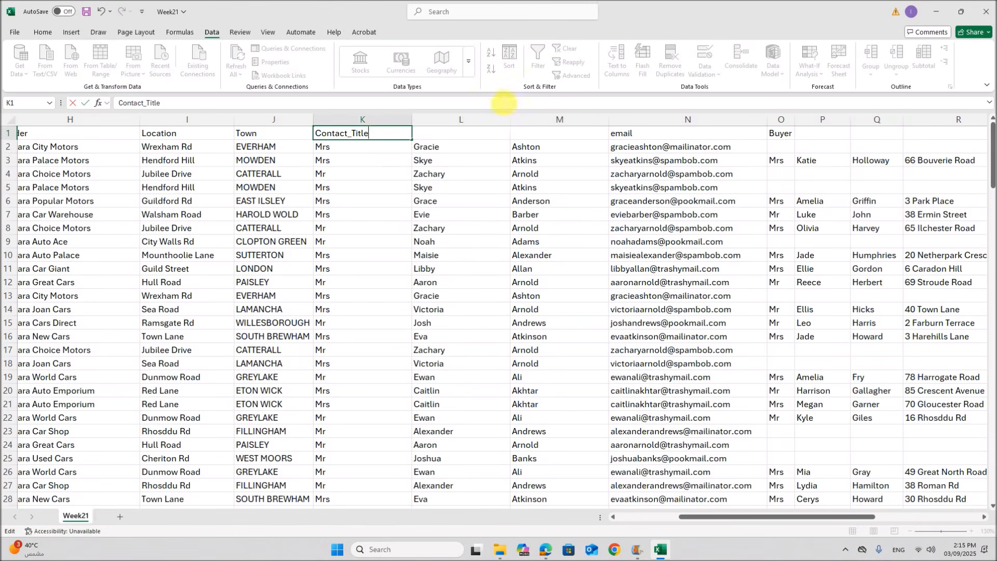
click(456, 133)
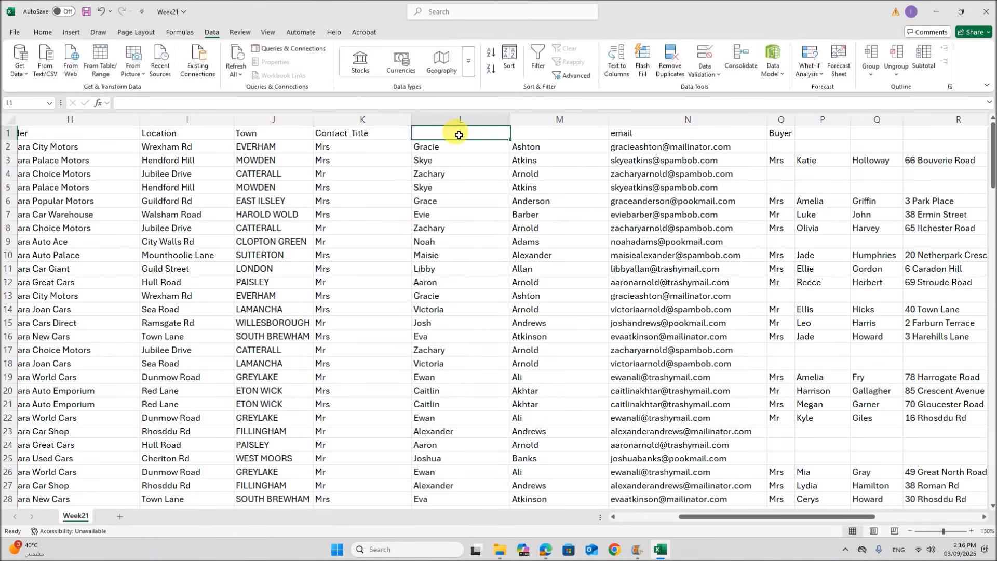
click(411, 138)
drag(416, 142, 551, 137)
Change the header above the contacts' first names in column L to Contact_Fname
double_click(477, 135)
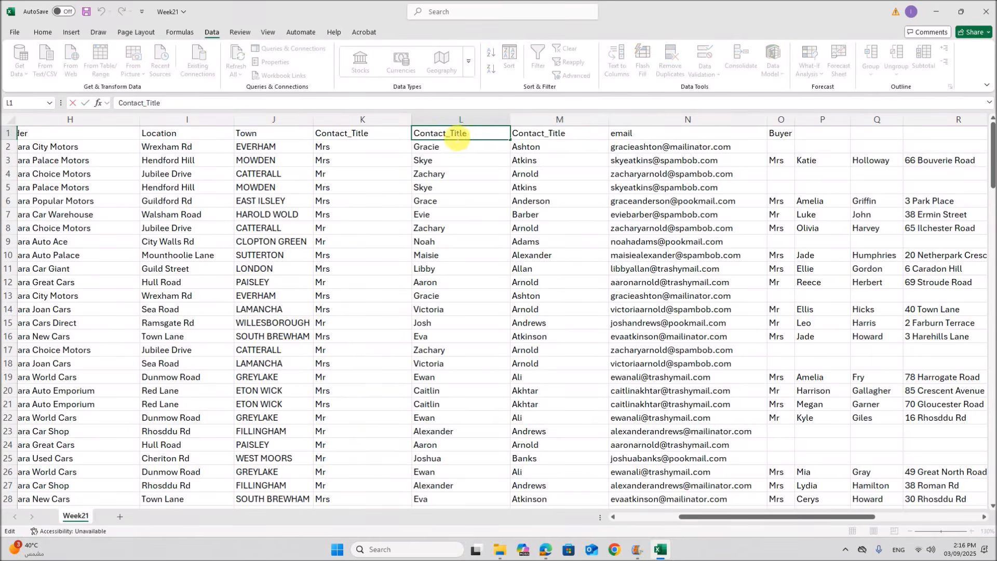
double_click(459, 135)
key(Right)
Change the header above the contacts' last names to Contact_Lname and capitalise the email header as Email
double_click(552, 134)
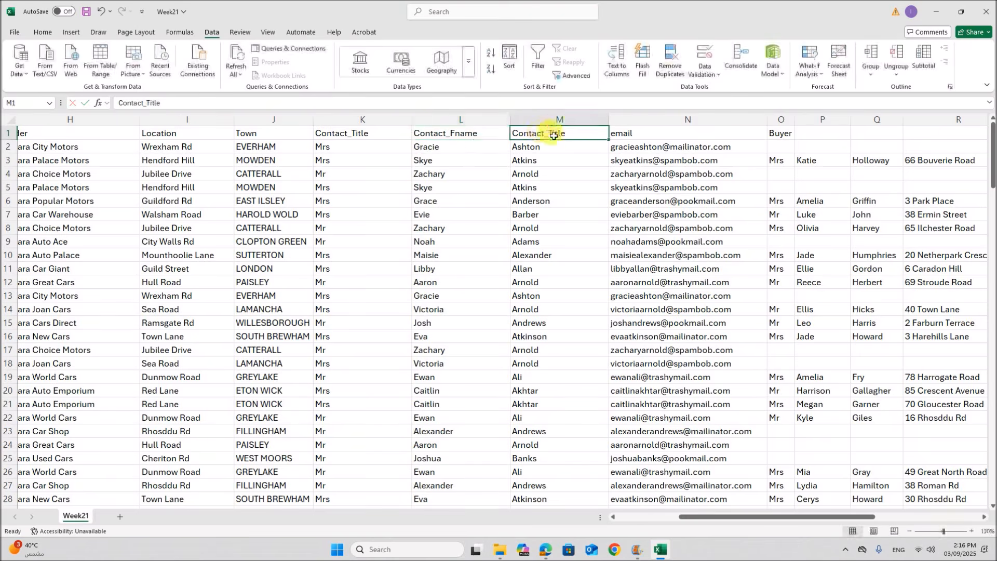
double_click(559, 136)
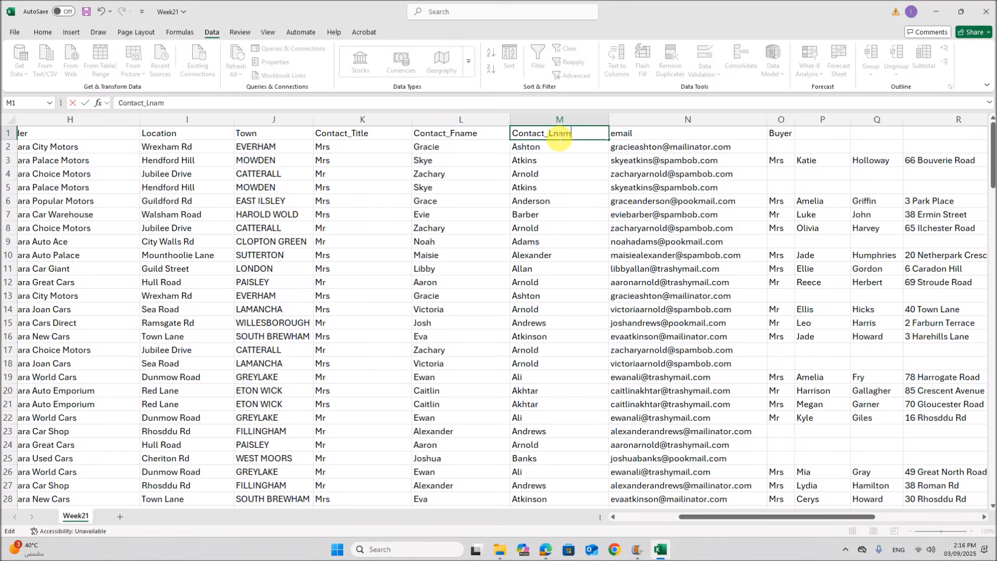
click(621, 259)
click(622, 137)
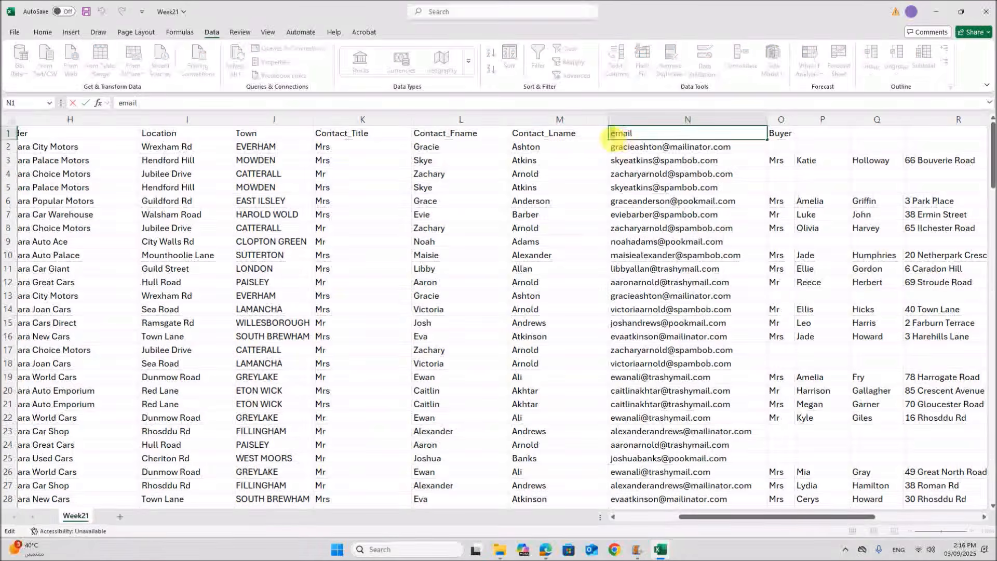
double_click(613, 138)
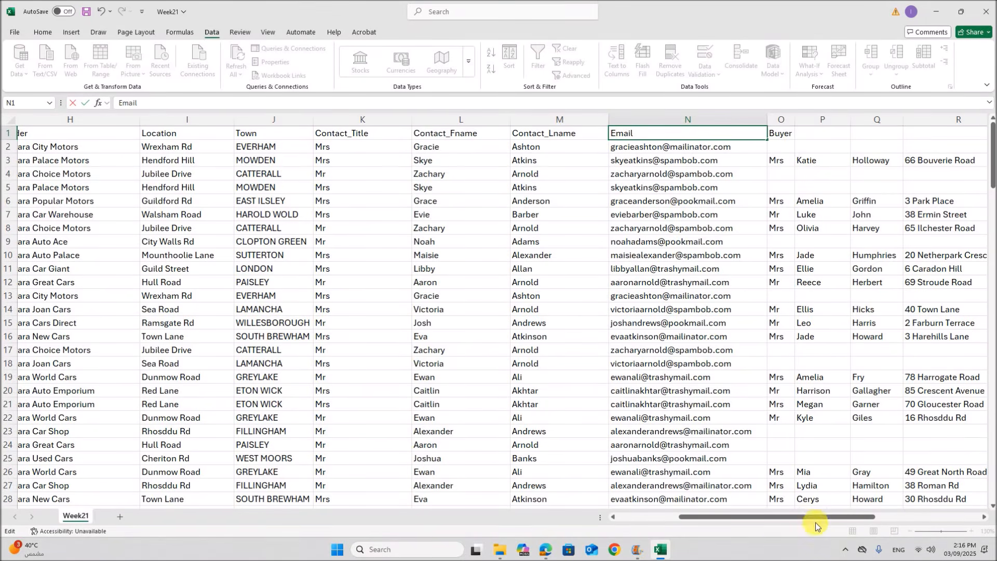
Rename the Buyer header as Buyer_Title and widen column O to fit it
drag(769, 520, 877, 519)
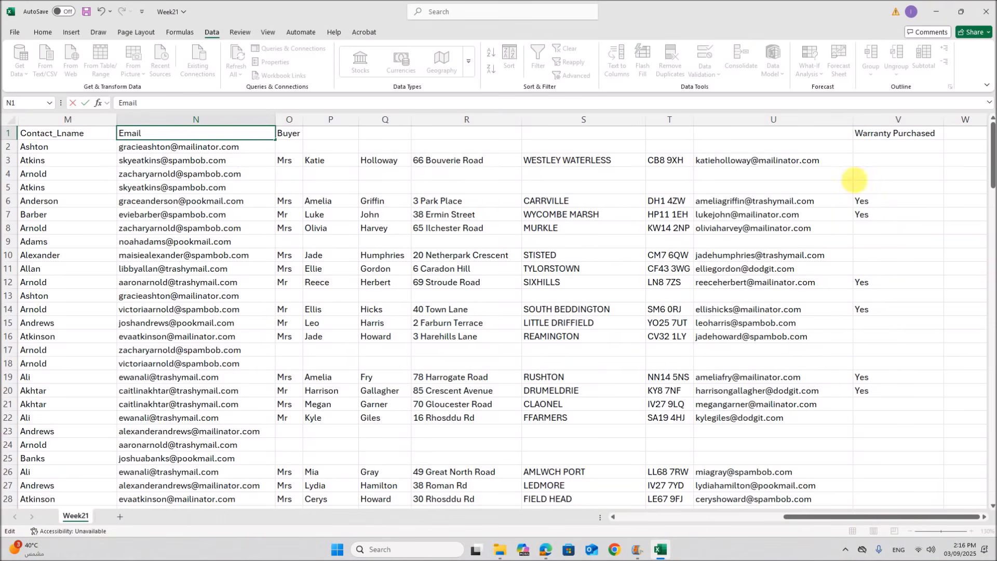
click(288, 134)
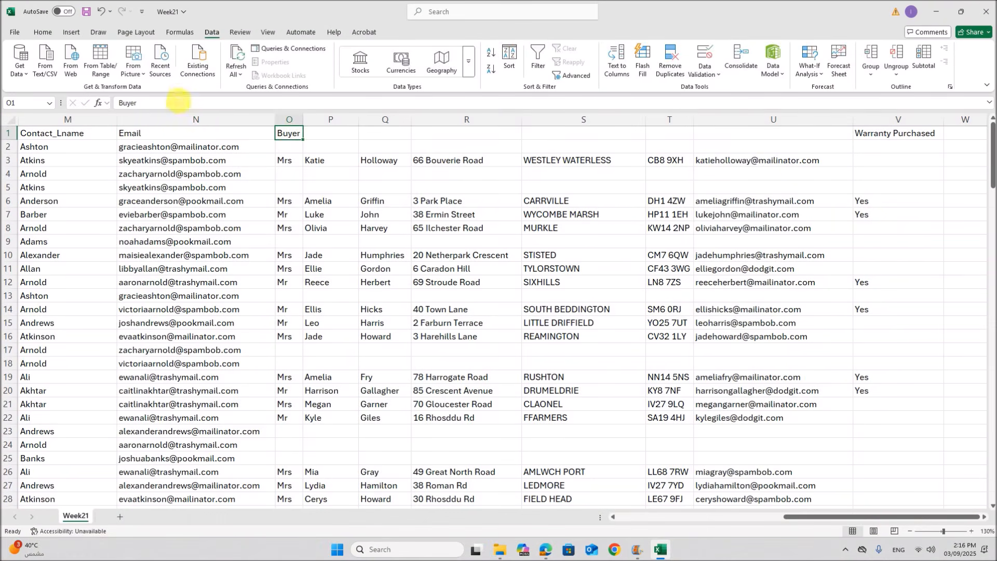
click(172, 104)
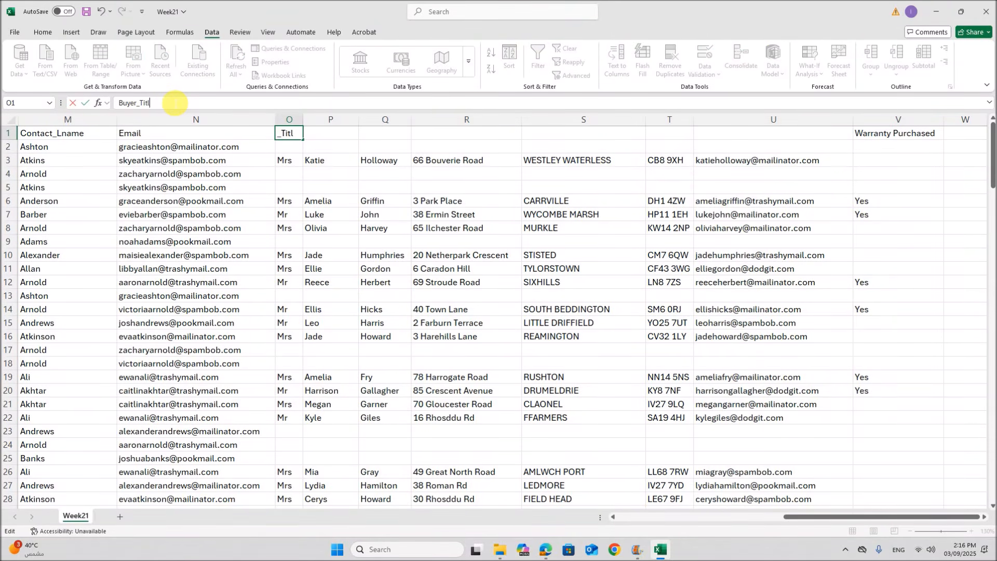
click(313, 214)
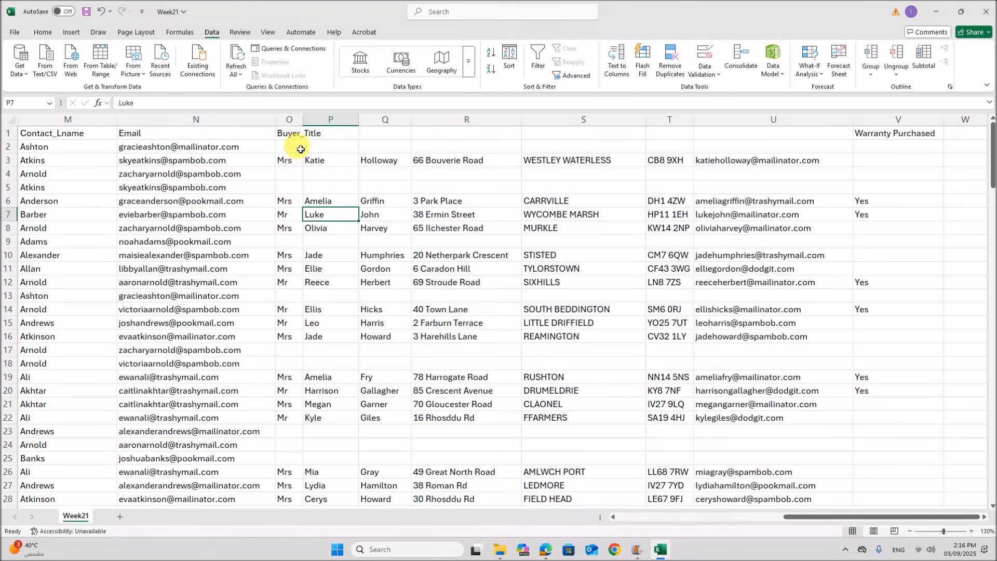
drag(308, 122, 330, 122)
click(355, 135)
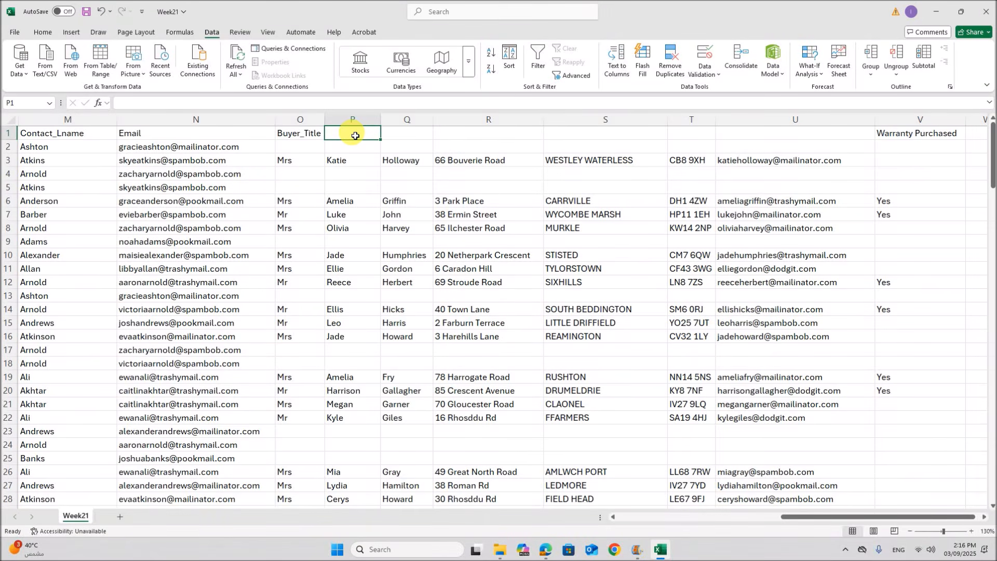
Head the buyers' name columns P and Q with First_Name and Famil_Name
text(First_Name)
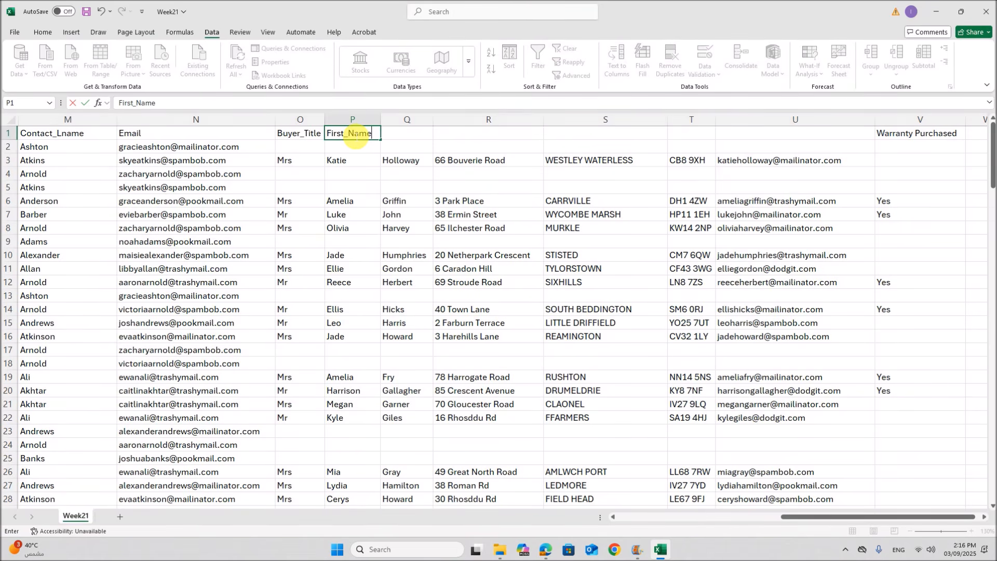
click(414, 143)
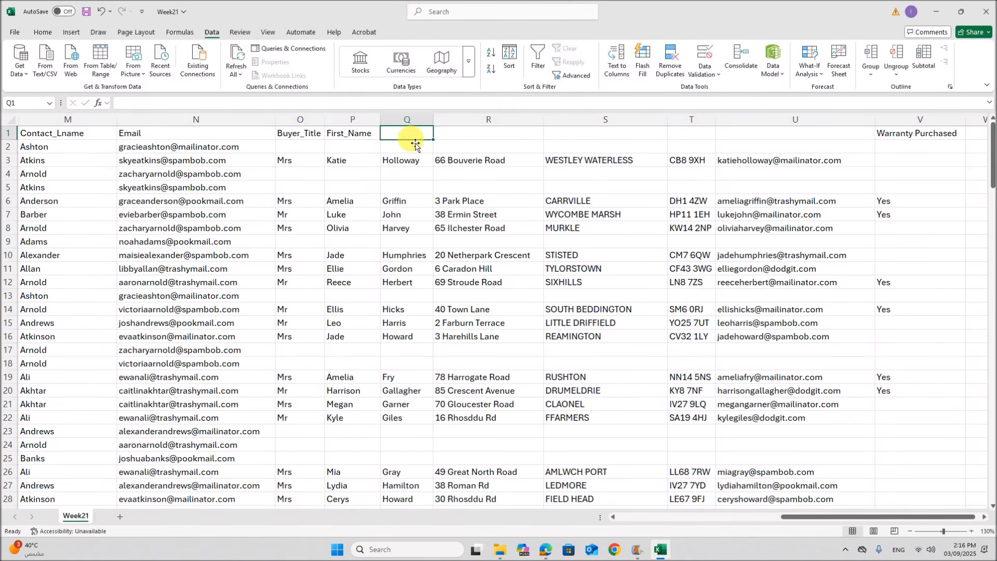
text(Famil_Name)
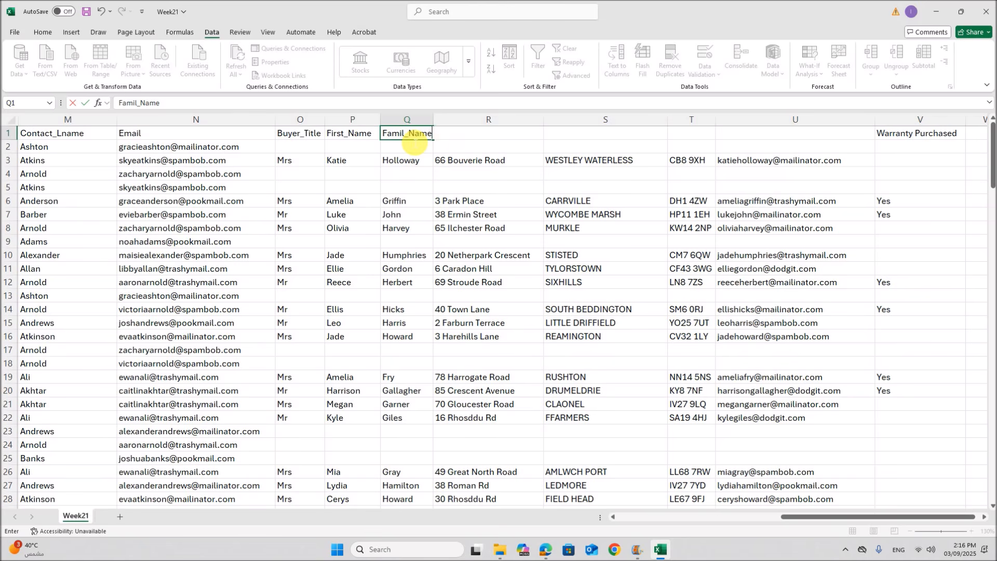
click(456, 160)
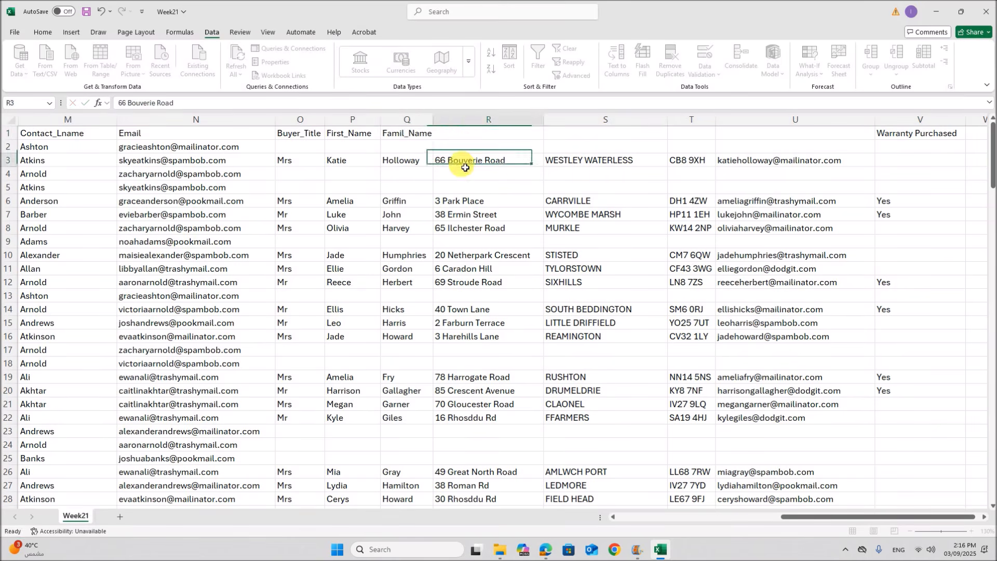
Add the headers Add_1, Add_2 and Add_3 above the buyers' address columns R, S and T
click(461, 137)
text(Add)
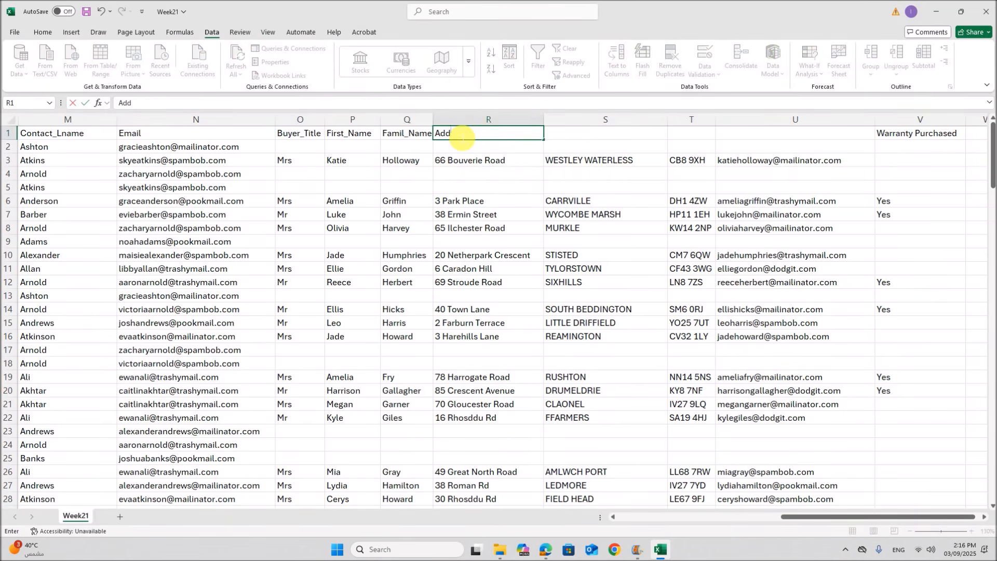
text(_1)
key(Tab)
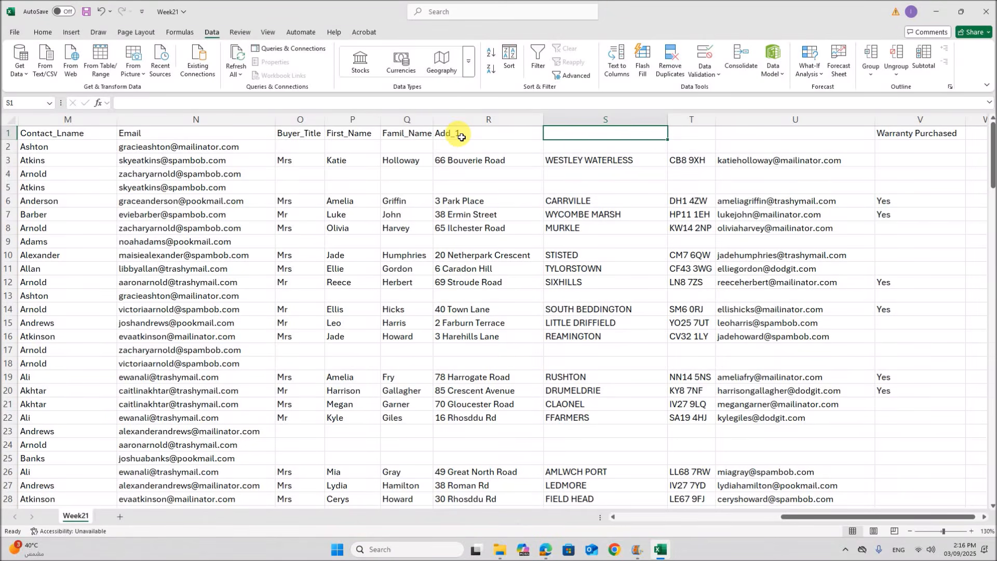
text(Add_2)
key(Tab)
text(A)
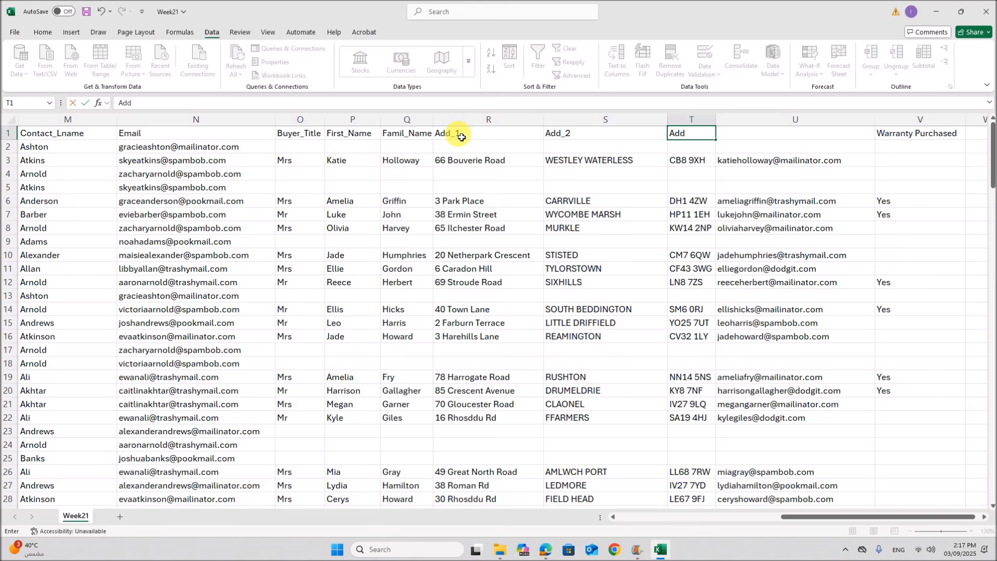
key(Tab)
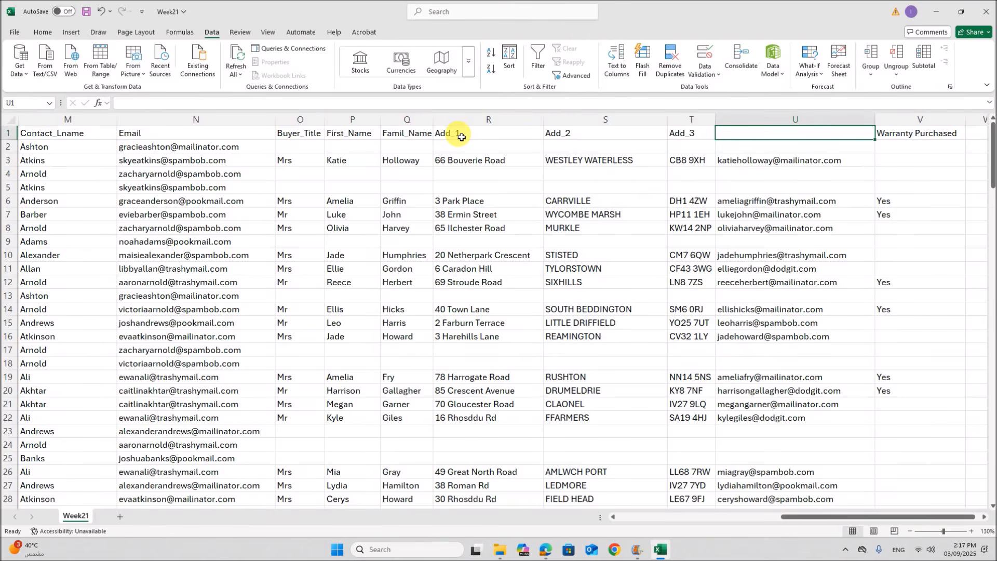
Head column U with Buyer_Email and shorten the Warranty Purchased header to Warranty
text(Buyer_Email)
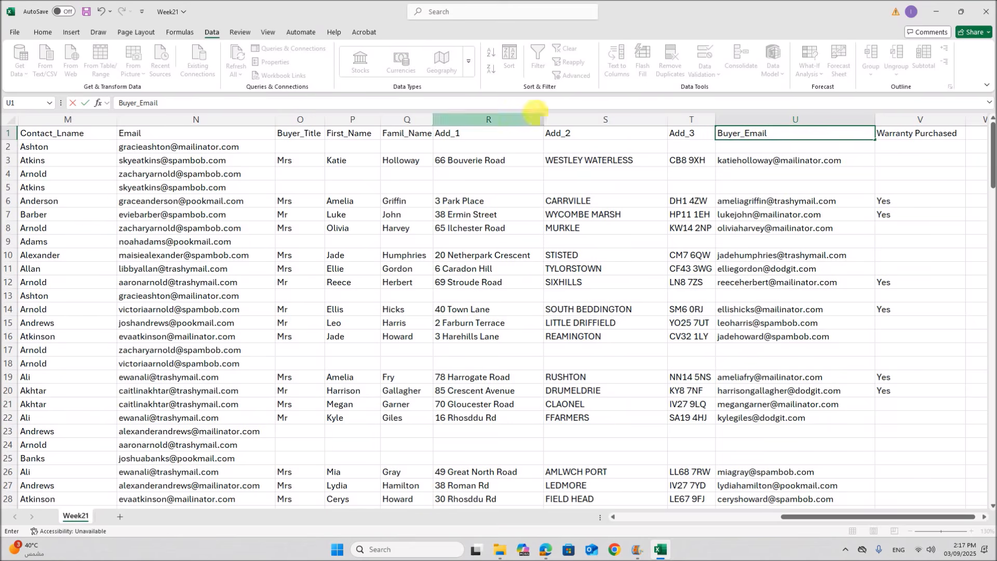
click(724, 255)
double_click(920, 135)
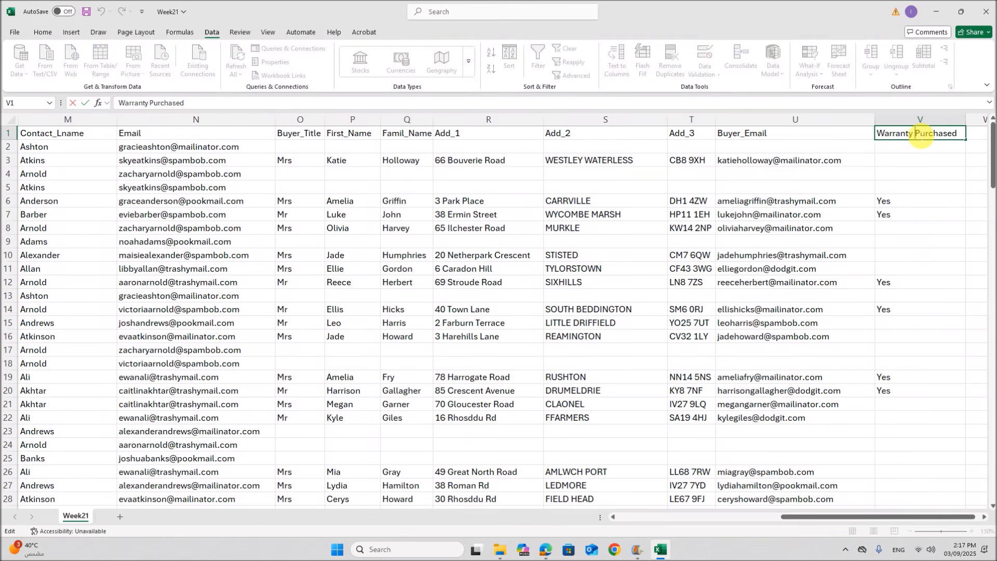
drag(914, 136, 979, 131)
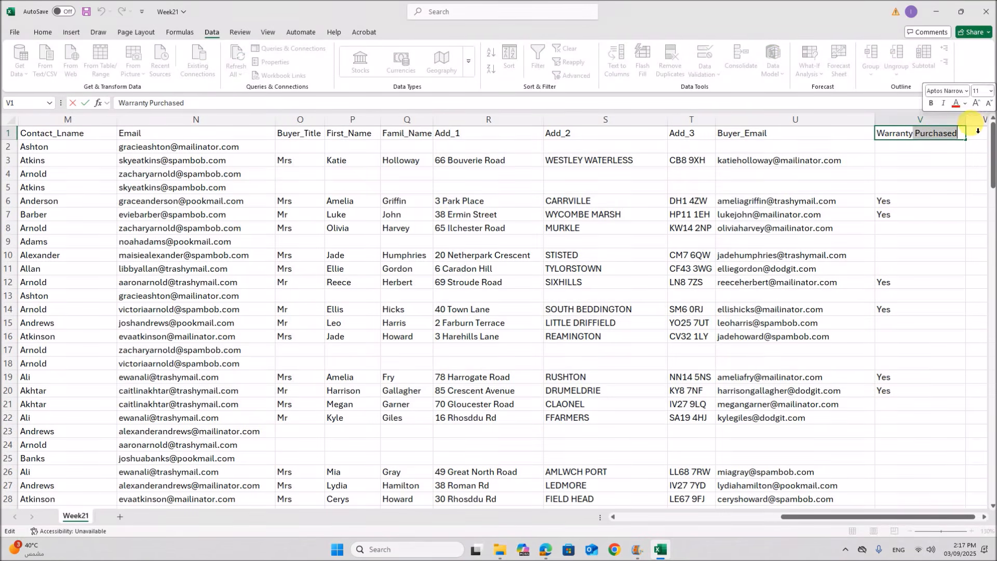
key(BackSpace)
click(483, 297)
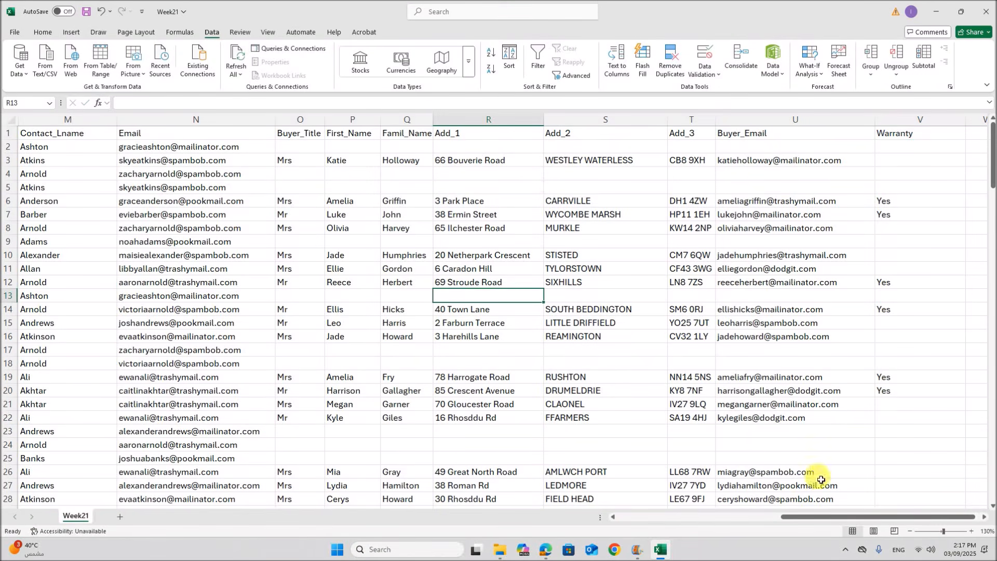
Review the renamed headers across the sheet and the entries in the Warranty column
drag(804, 516, 641, 518)
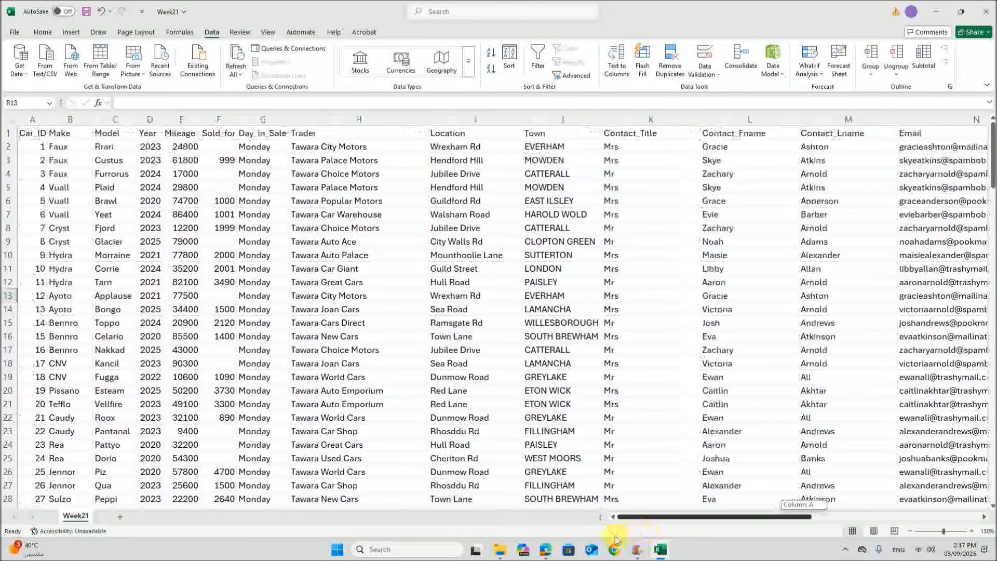
click(223, 161)
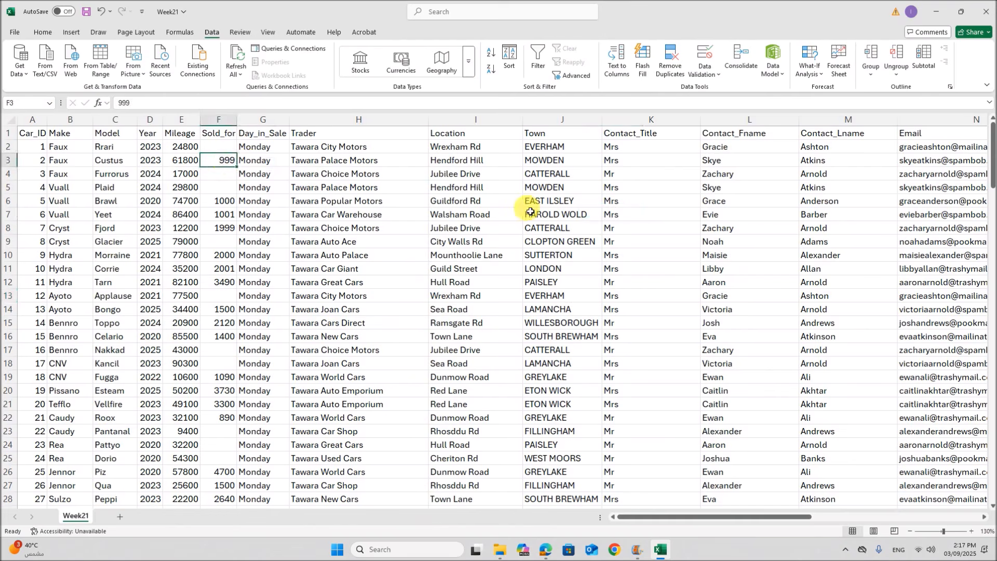
drag(659, 516, 797, 485)
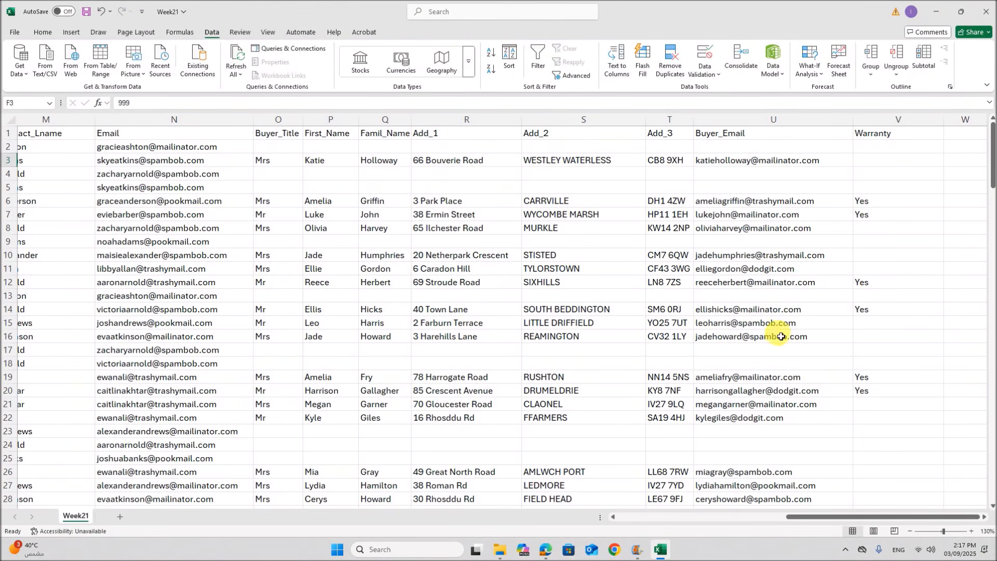
scroll(772, 326, down, 4)
scroll(781, 365, up, 4)
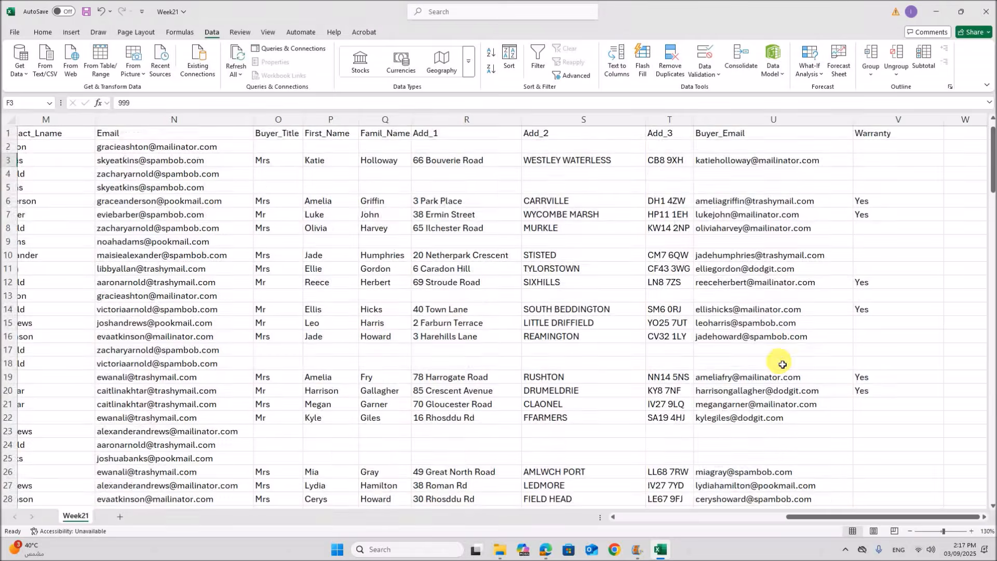
drag(882, 201, 882, 219)
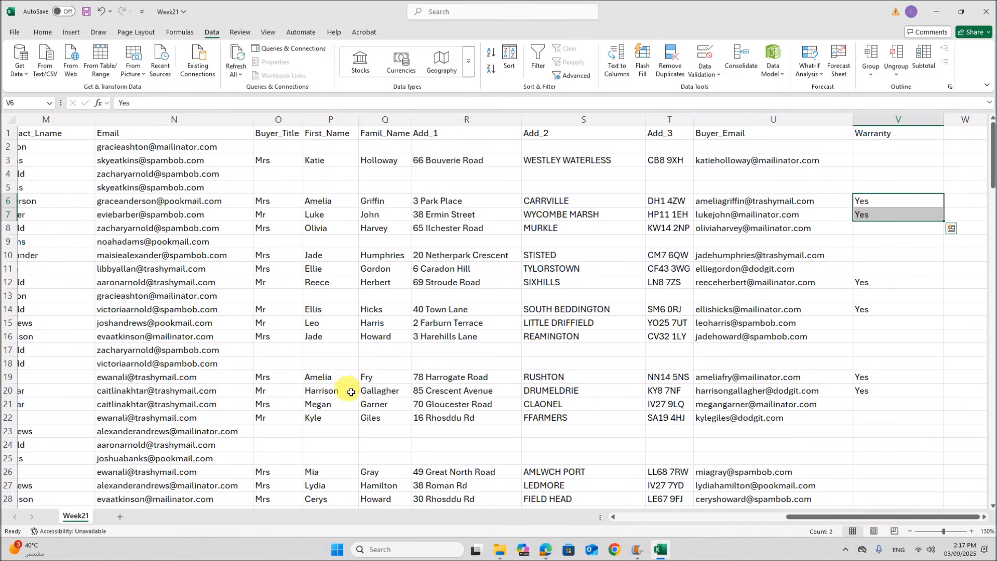
Start a custom sort of the data with Buyer_Title as the first level, ordered A to Z
click(301, 231)
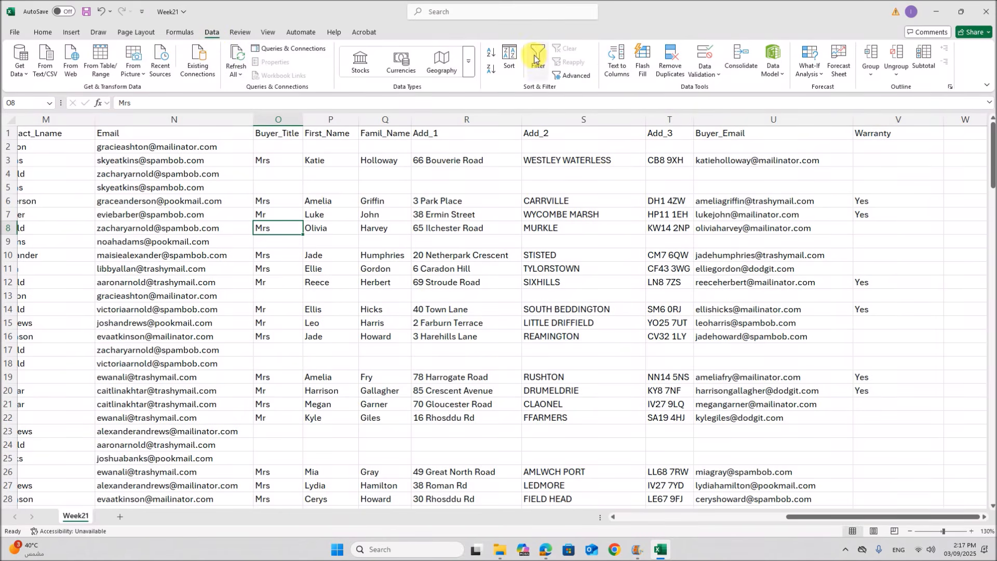
click(510, 55)
drag(126, 250, 254, 253)
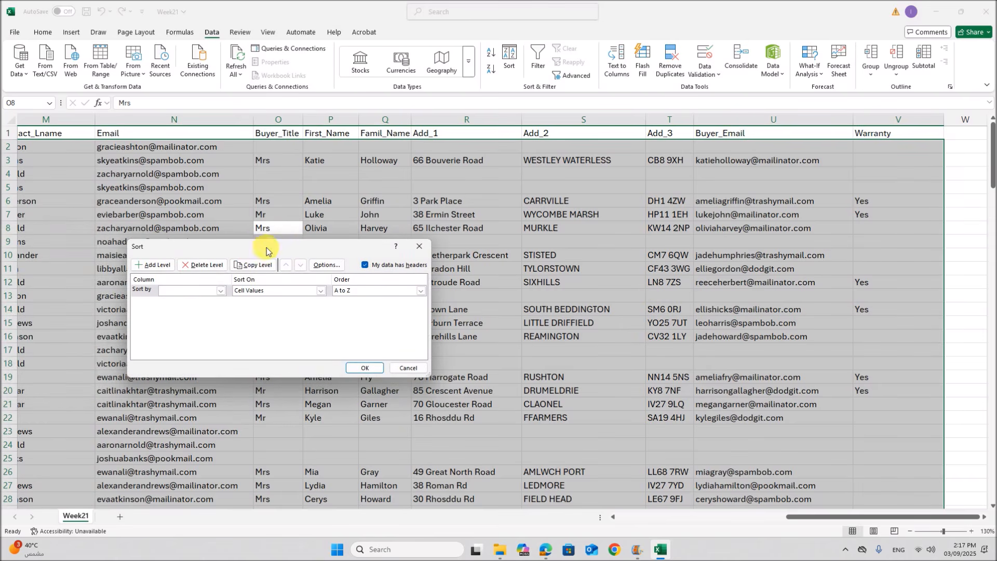
click(220, 293)
drag(223, 310, 223, 338)
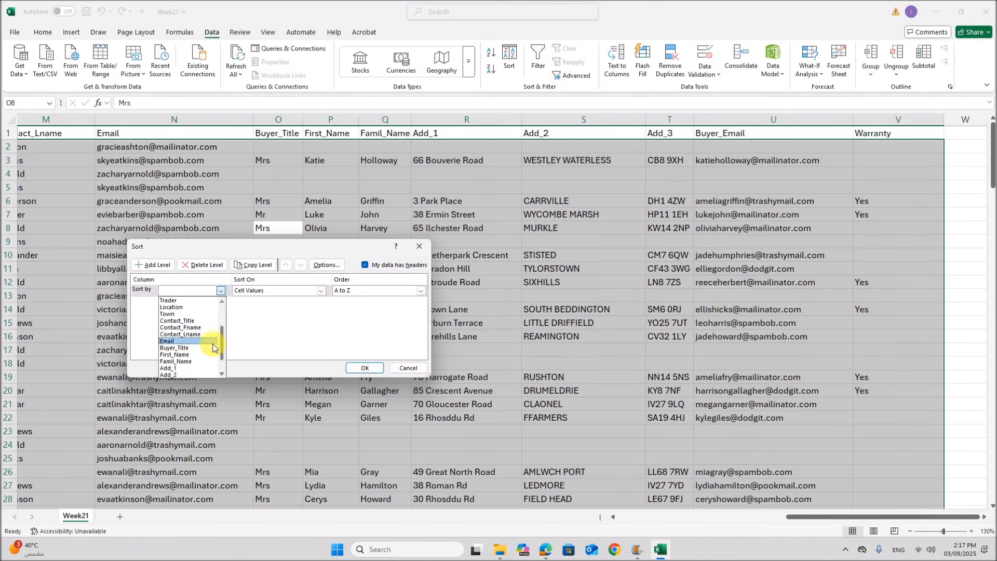
click(181, 349)
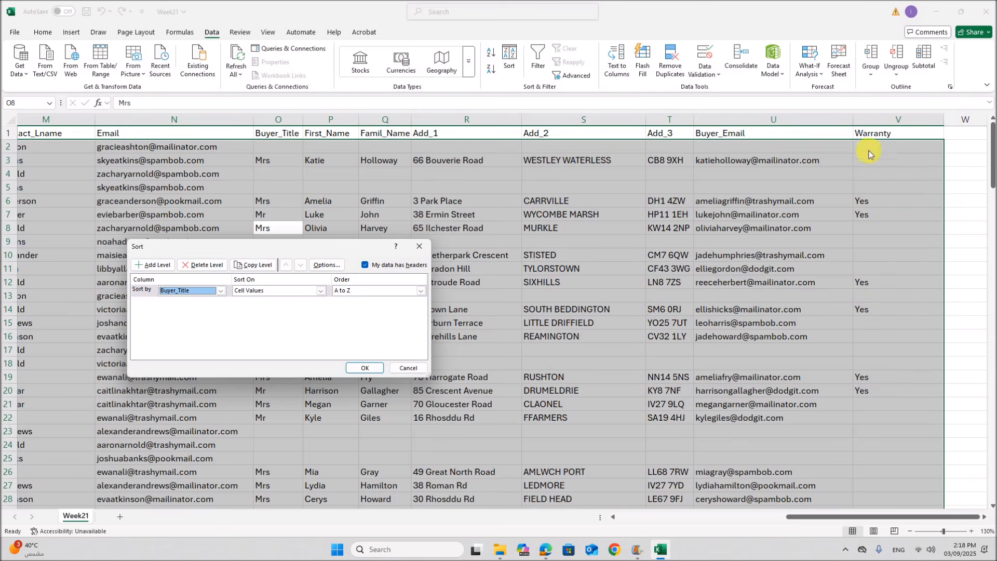
Add Warranty as the second sort level, ordered A to Z, and apply the sort
click(156, 265)
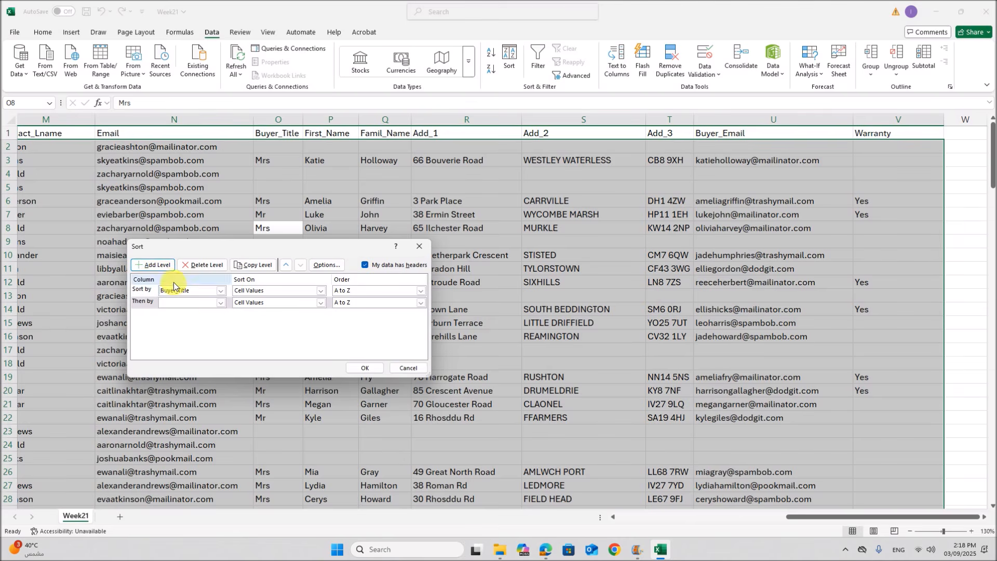
click(221, 303)
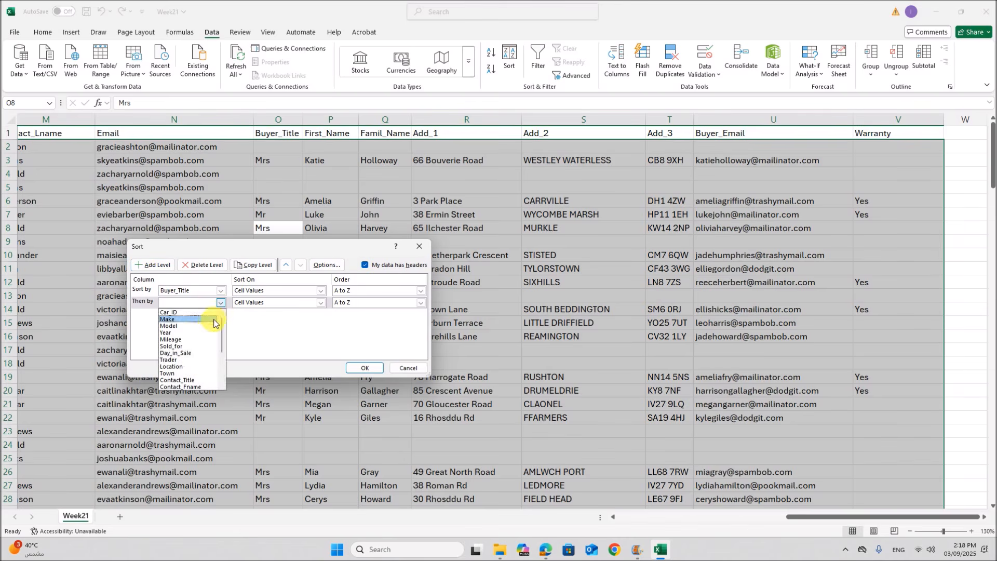
scroll(195, 373, down, 3)
click(195, 384)
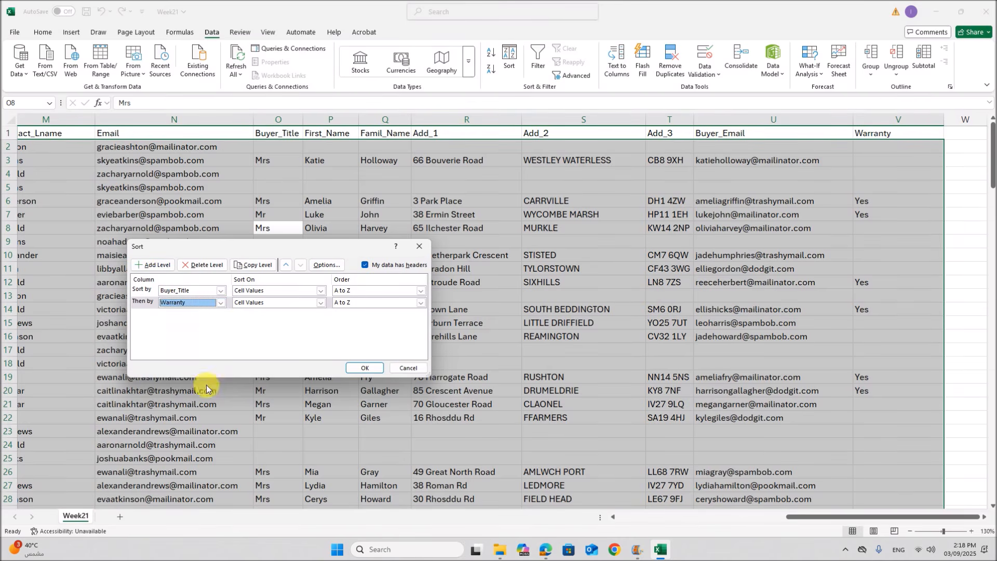
click(366, 367)
click(743, 322)
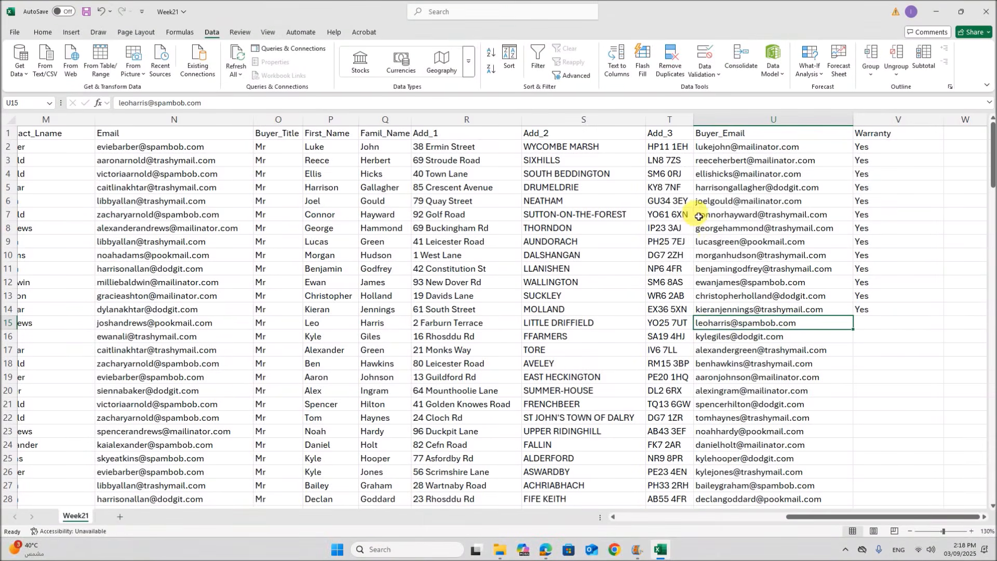
Examine the sorted buyer rows and their Warranty entries down to the rows without a buyer
drag(285, 147, 779, 308)
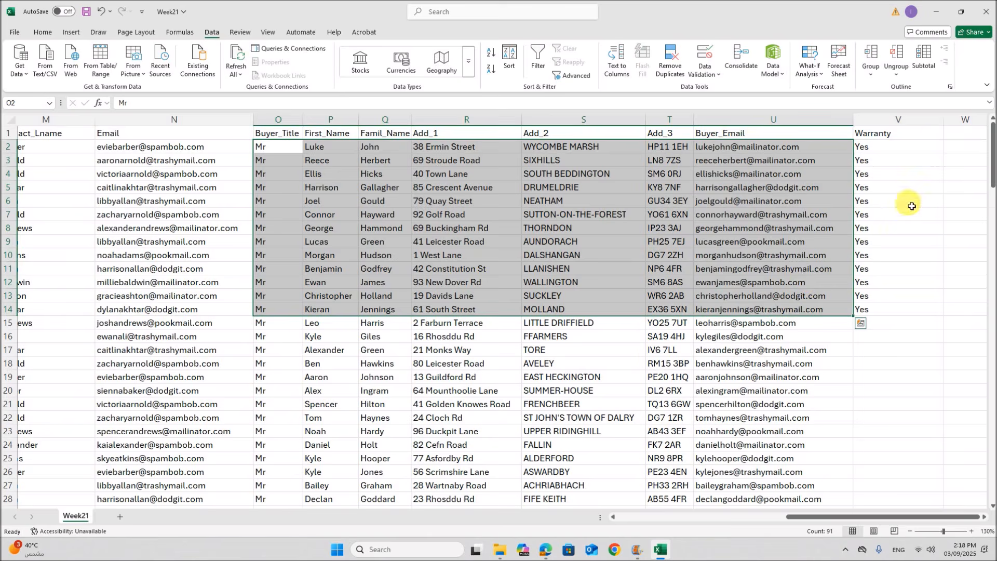
drag(883, 147, 891, 314)
scroll(289, 355, down, 4)
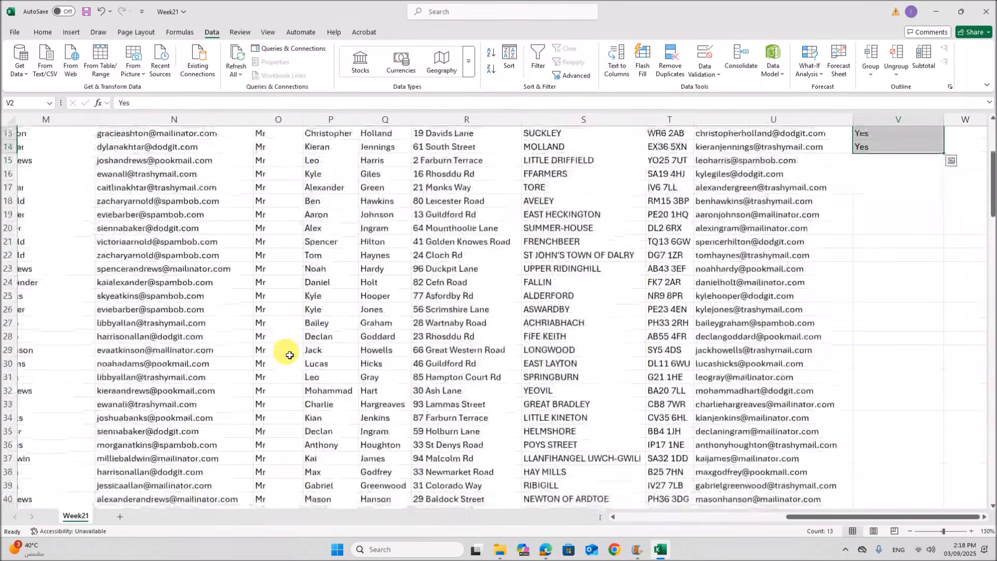
scroll(289, 355, down, 13)
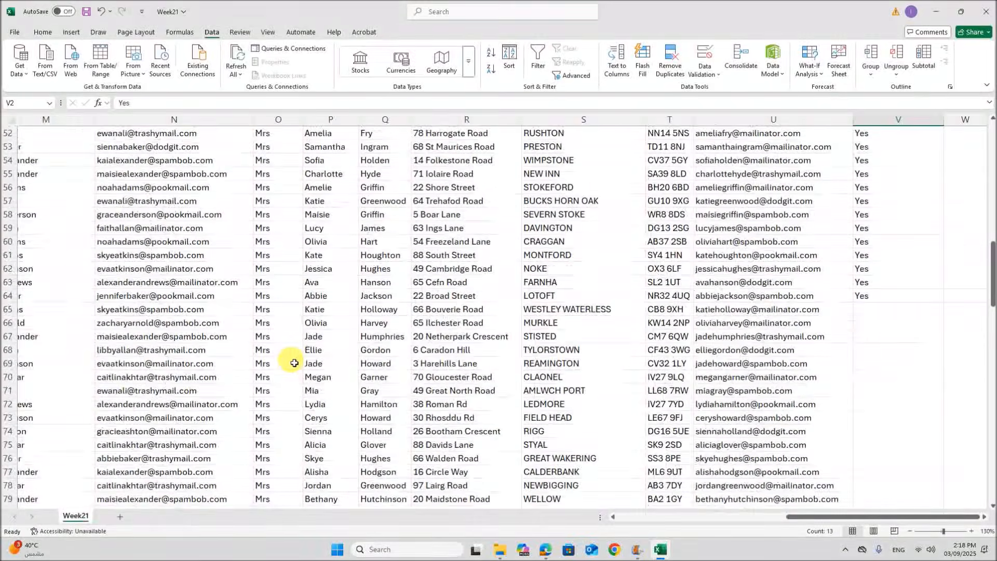
scroll(294, 363, down, 15)
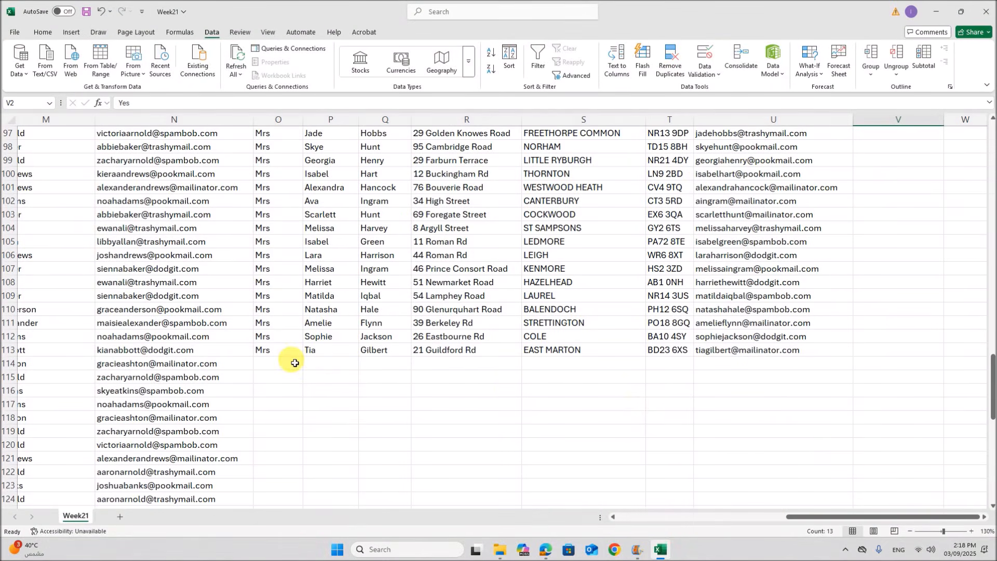
scroll(841, 407, up, 20)
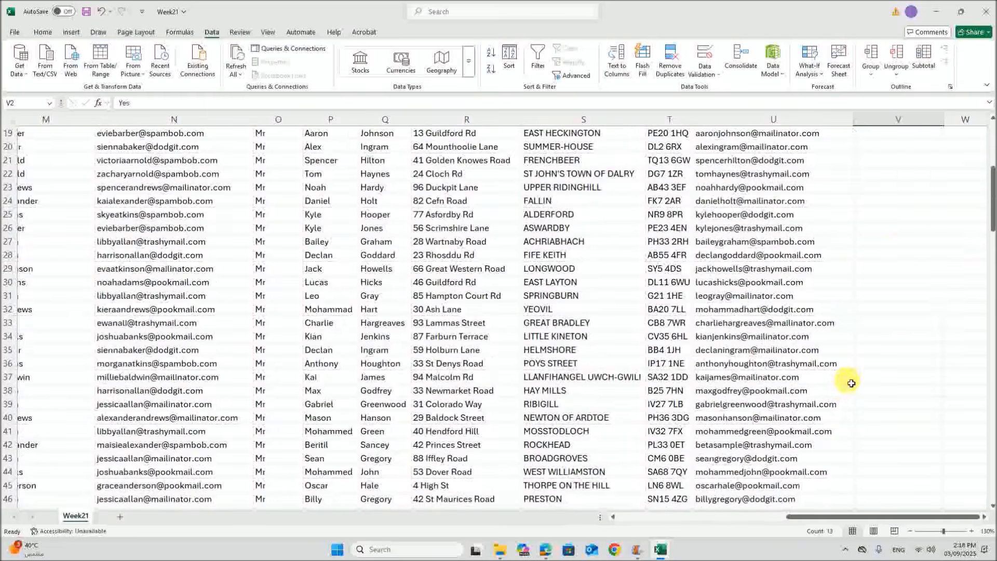
scroll(851, 384, up, 6)
drag(897, 313, 892, 324)
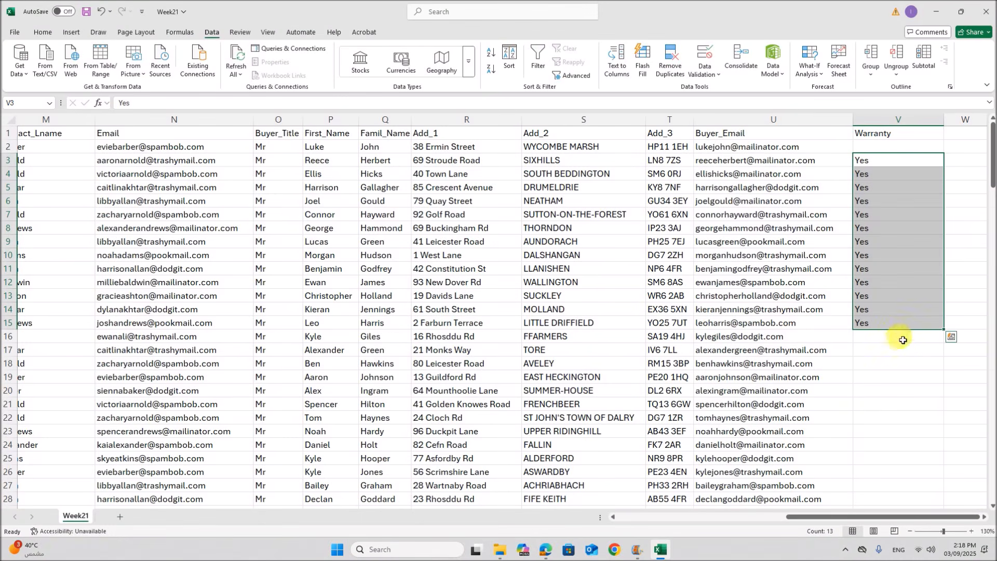
key(ctrl+z)
click(914, 362)
Enter No in Warranty cell V15 and fill it down to V50 for the remaining Mr buyers
click(878, 327)
text(No)
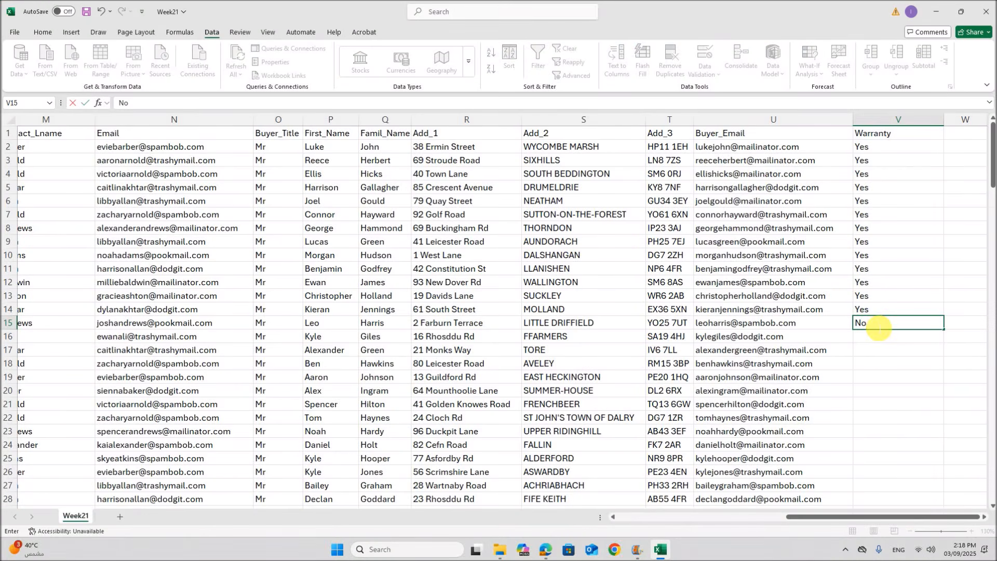
key(ctrl+Return)
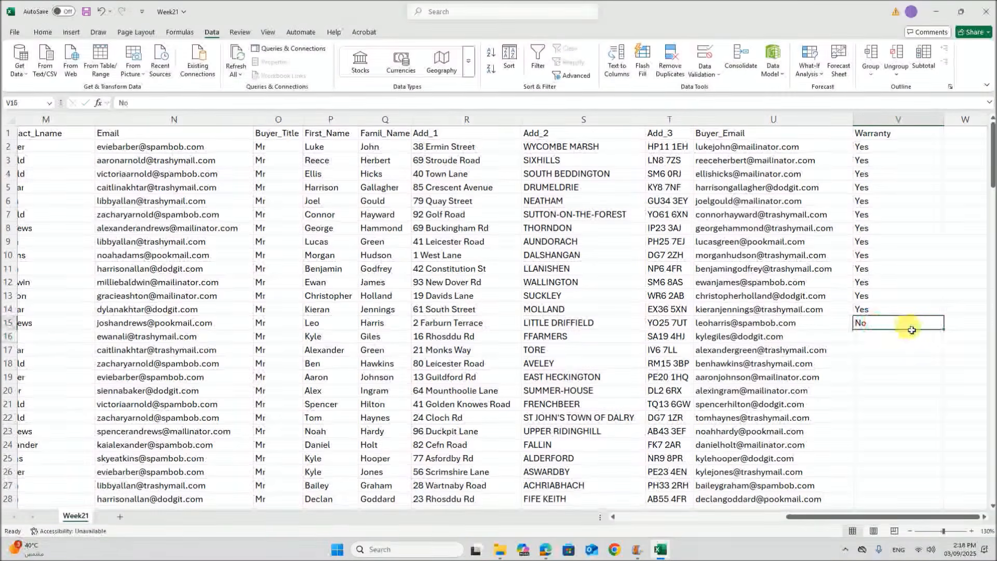
drag(949, 333, 938, 485)
scroll(936, 470, down, 10)
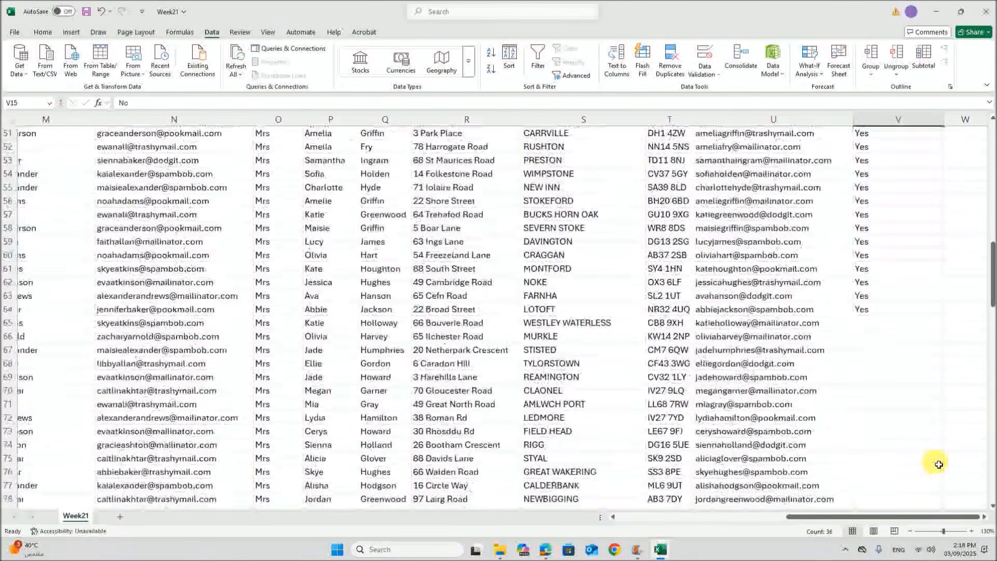
Enter No in Warranty cell V65 and fill it down to V113 for the remaining Mrs buyers
click(873, 287)
scroll(871, 333, down, 12)
scroll(871, 333, down, 5)
scroll(871, 330, up, 18)
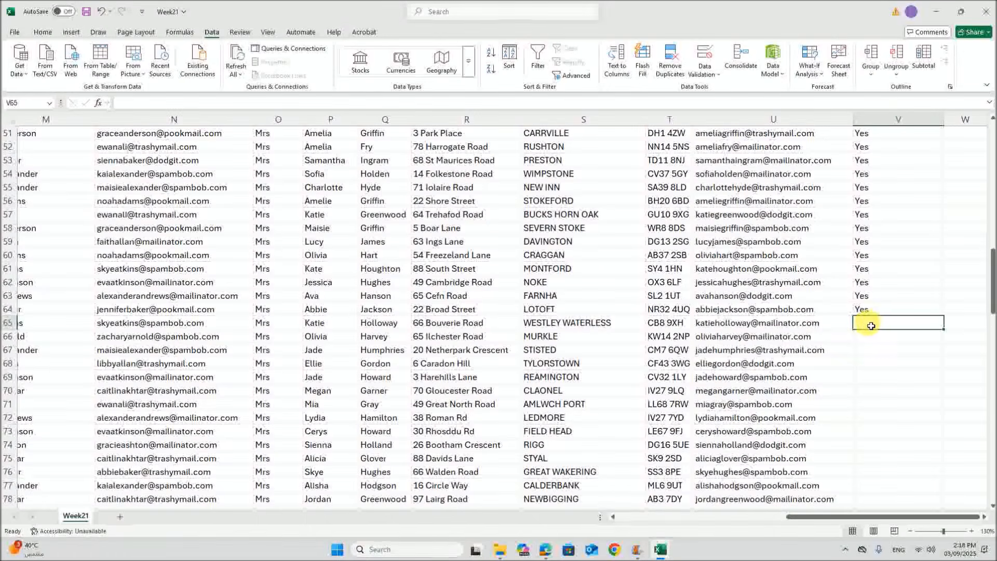
text(No)
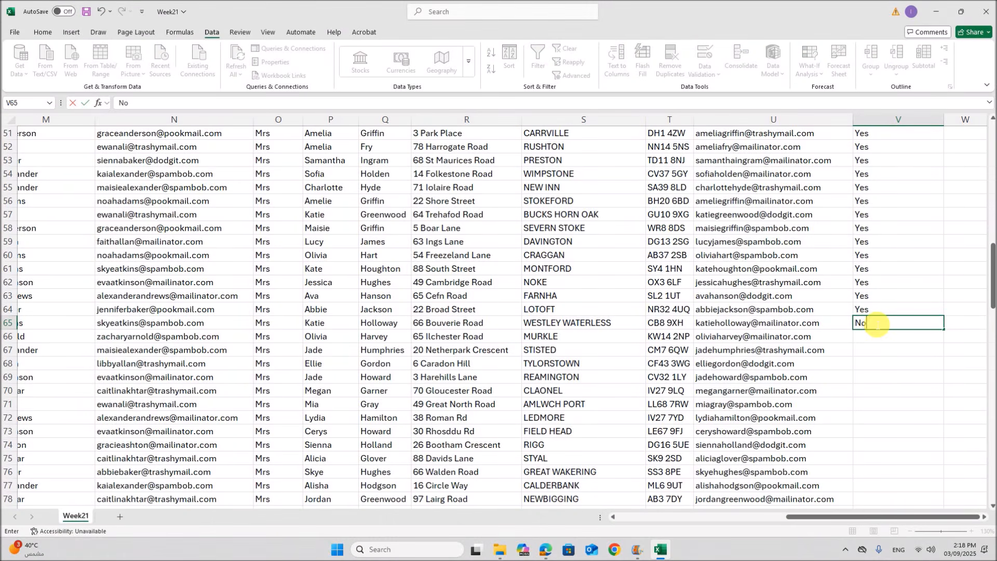
click(878, 349)
click(894, 323)
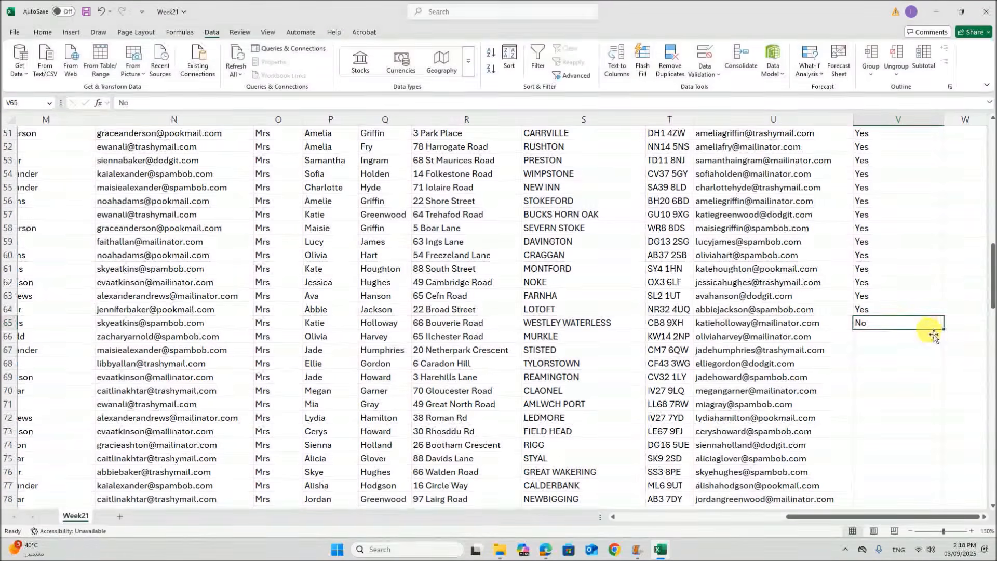
drag(947, 334, 914, 516)
drag(912, 527, 895, 445)
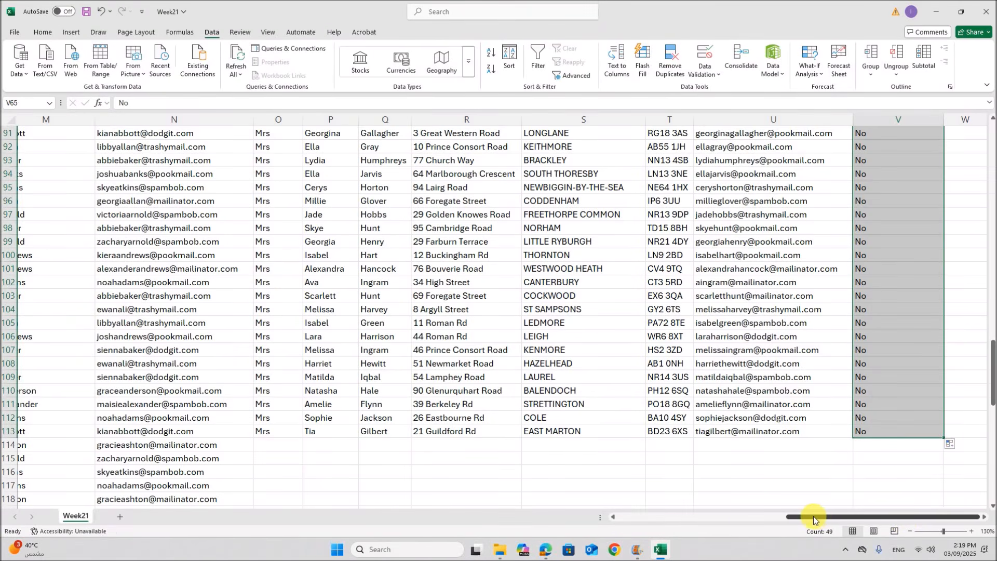
Examine the rows without a buyer and their Sold_for entries, down to the end of the data and back to the headers
drag(814, 516, 774, 535)
scroll(801, 476, down, 6)
scroll(802, 476, down, 12)
drag(782, 519, 596, 503)
scroll(630, 462, up, 20)
scroll(500, 429, down, 12)
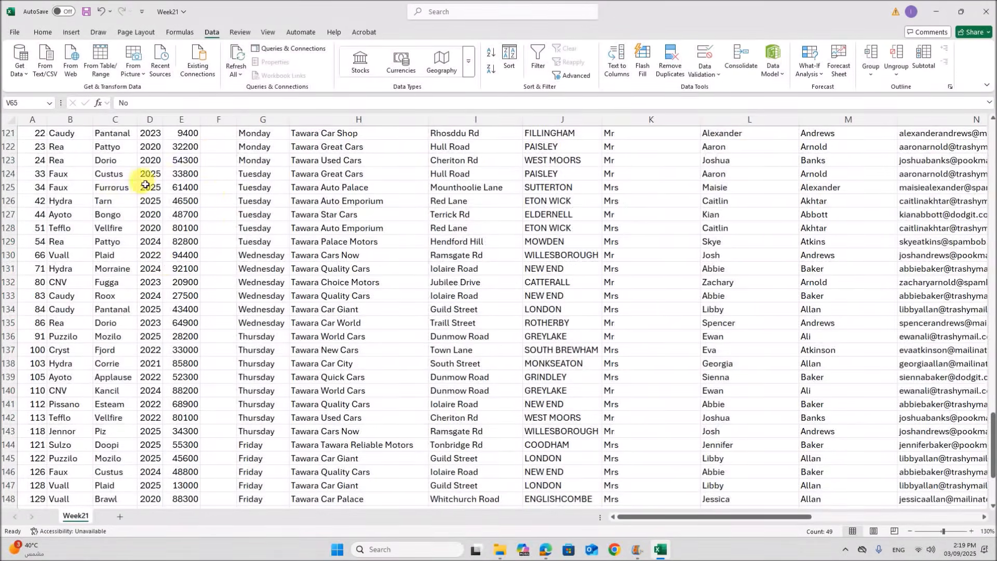
scroll(214, 195, down, 9)
scroll(219, 238, up, 20)
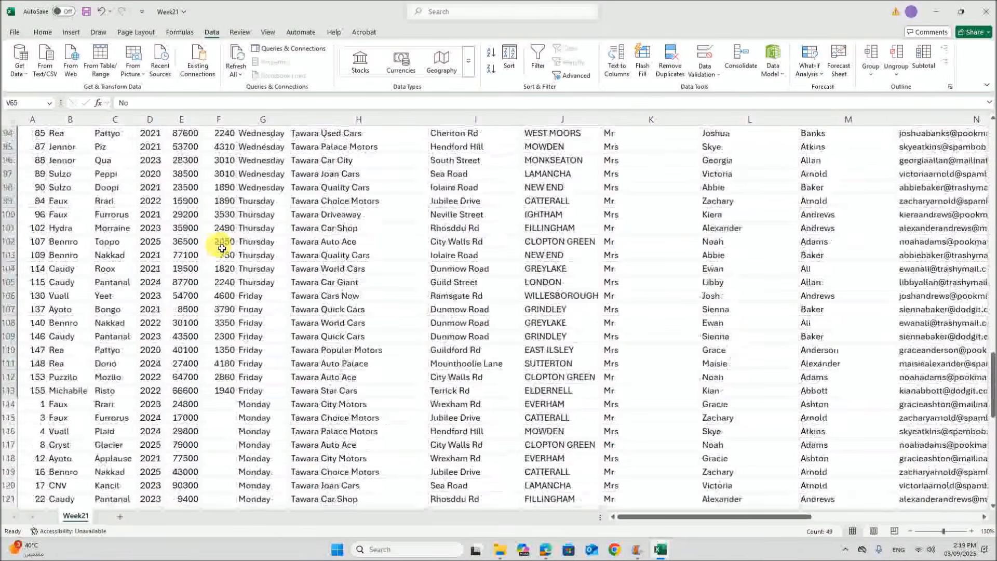
scroll(222, 247, up, 20)
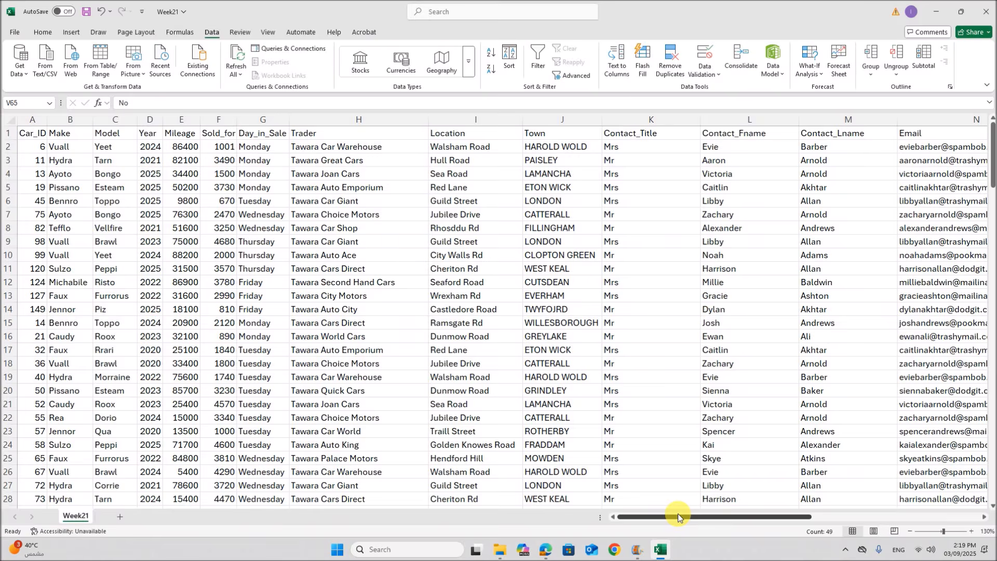
drag(678, 515, 597, 499)
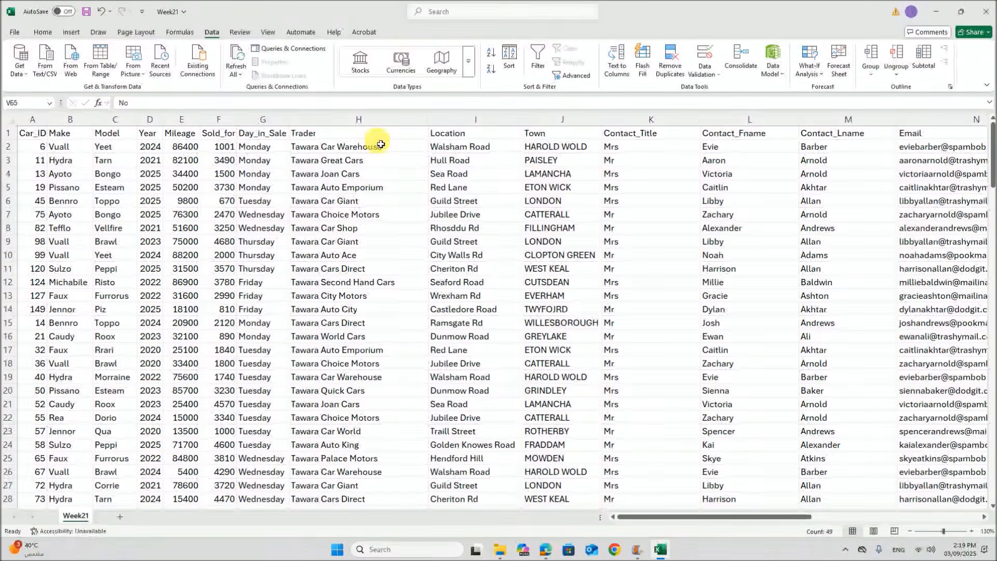
Copy the trader columns H to N, from Trader through Email
click(363, 301)
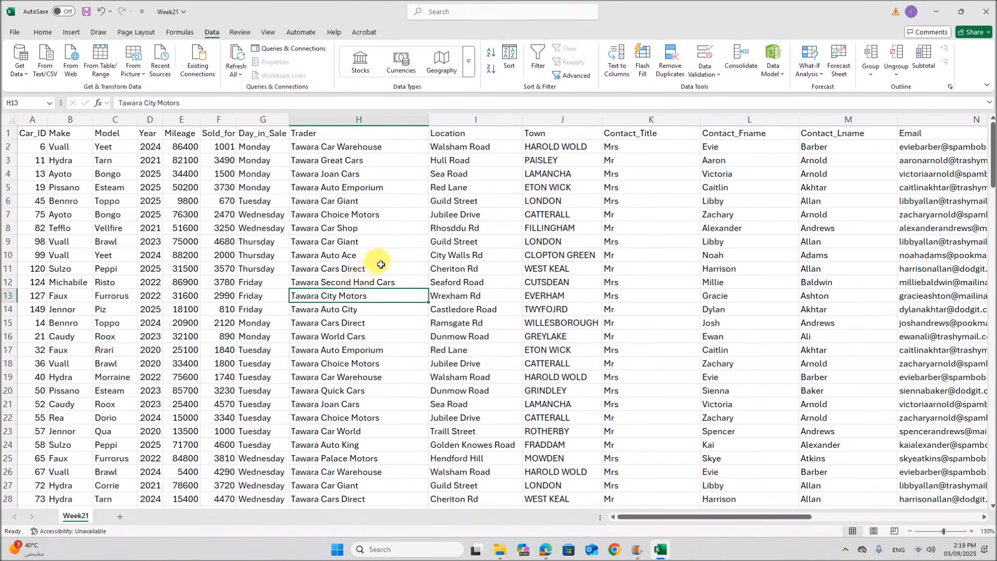
click(371, 126)
drag(371, 126, 883, 138)
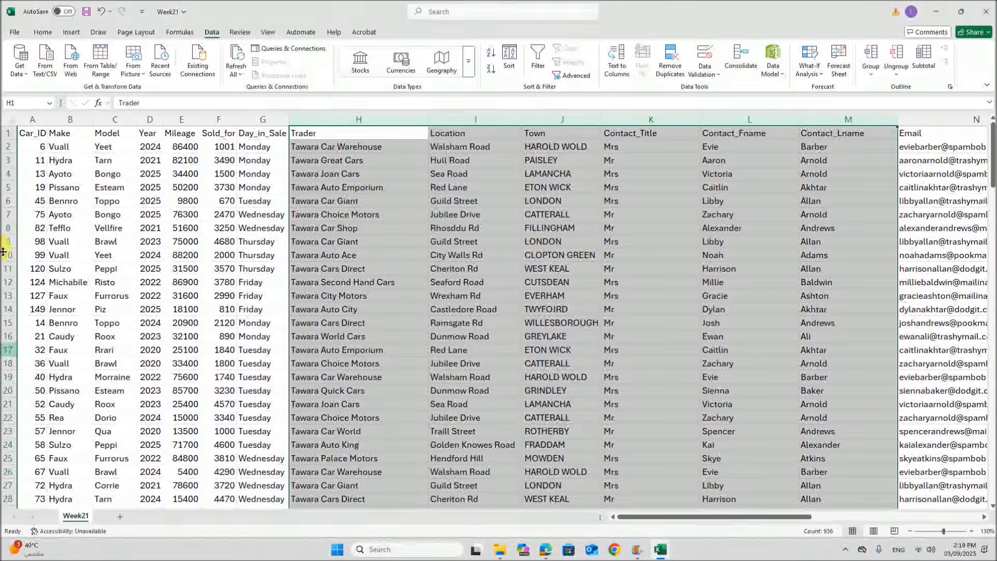
drag(674, 518, 724, 518)
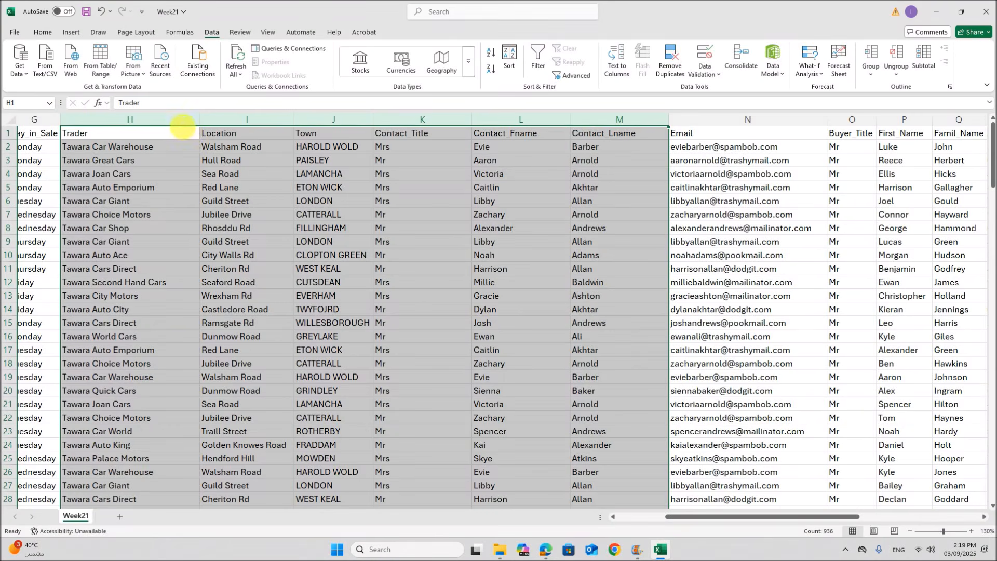
drag(189, 124, 678, 134)
right_click(692, 127)
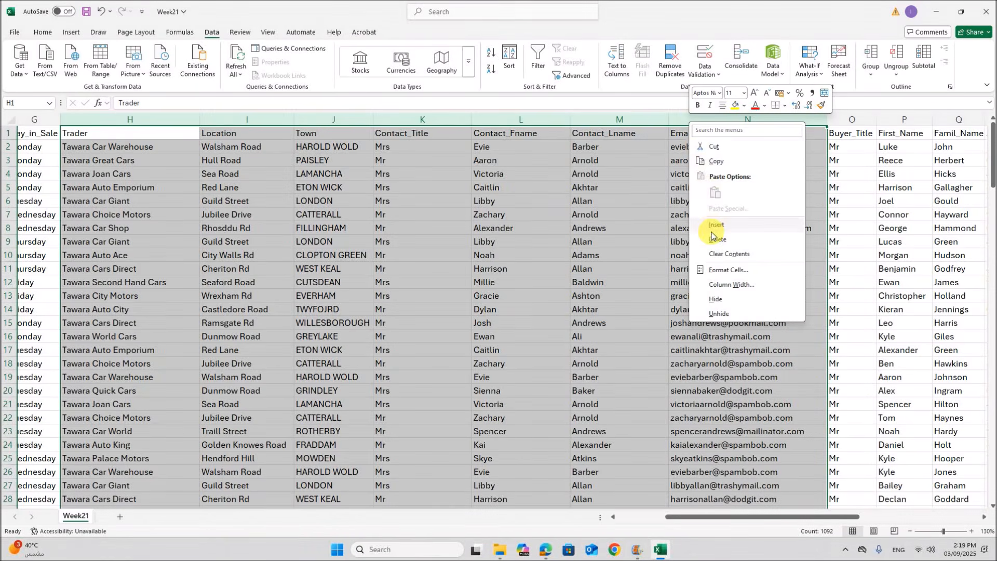
click(724, 161)
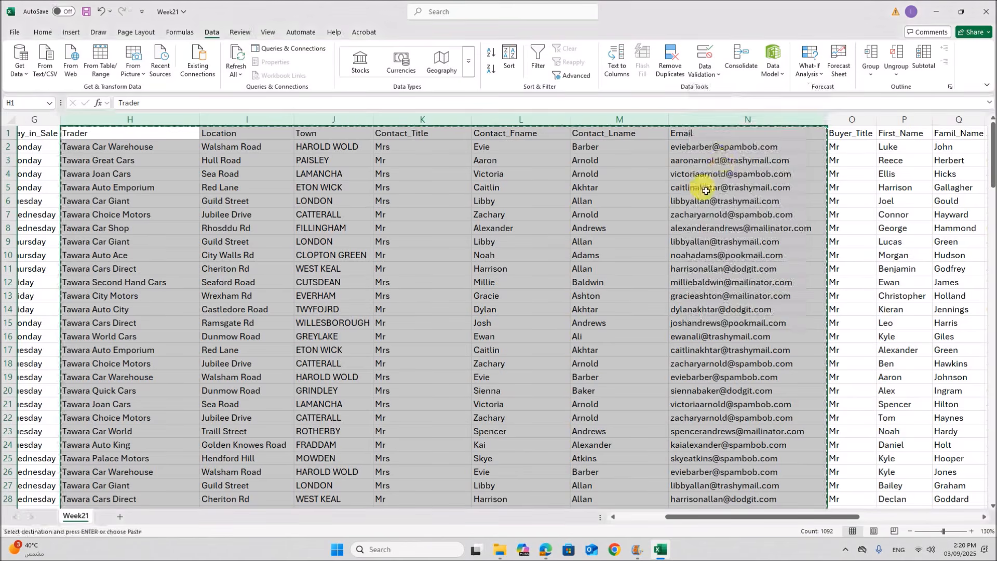
Create a new blank workbook and paste the copied trader columns starting at cell A1
click(23, 35)
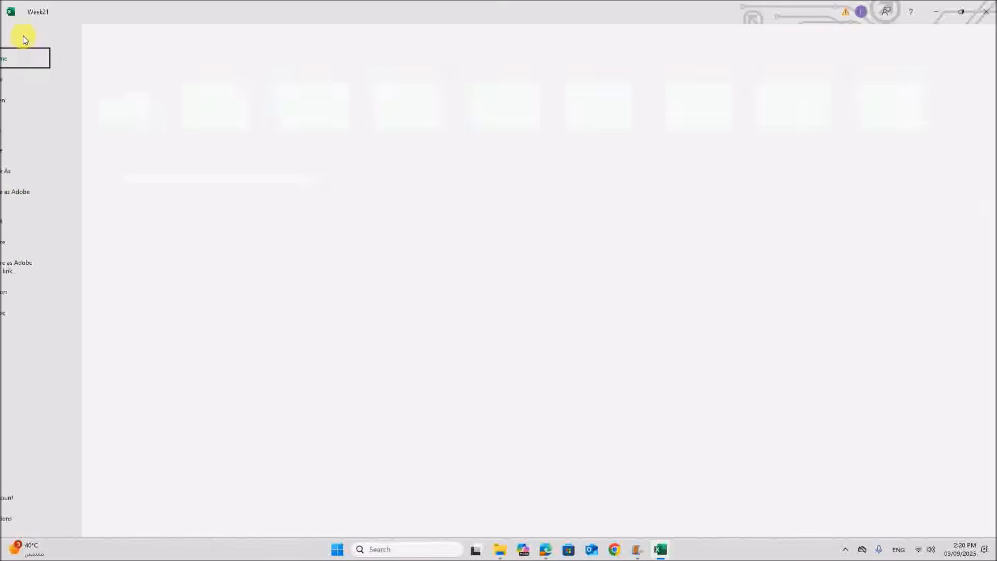
click(139, 117)
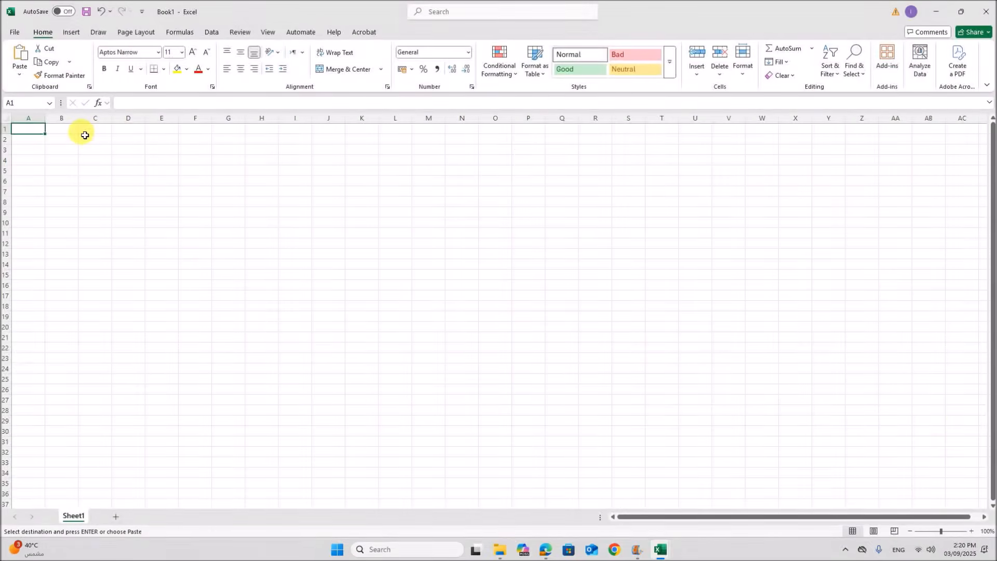
key(ctrl+v)
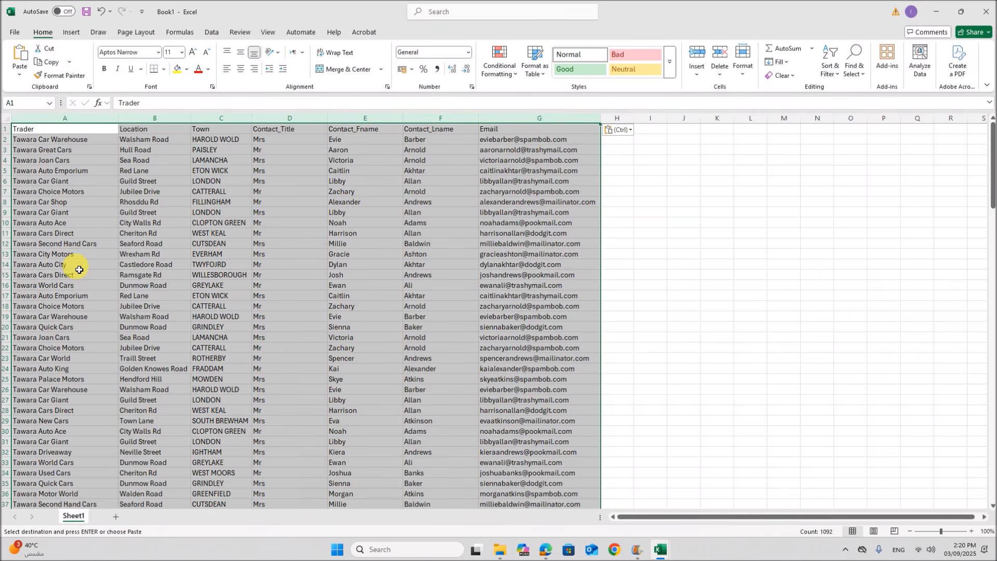
Remove the duplicate rows from the trader data, comparing all columns
click(76, 201)
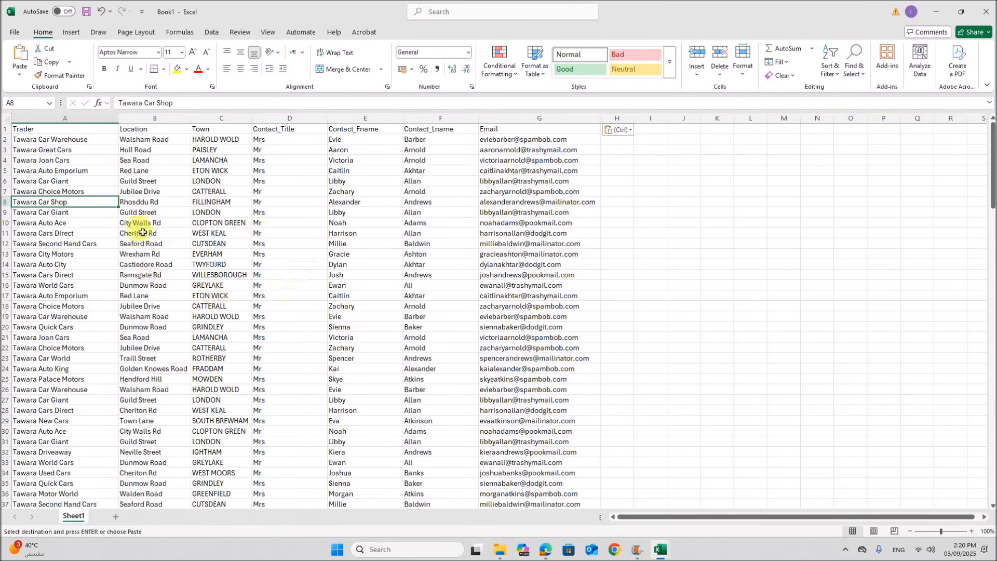
click(213, 35)
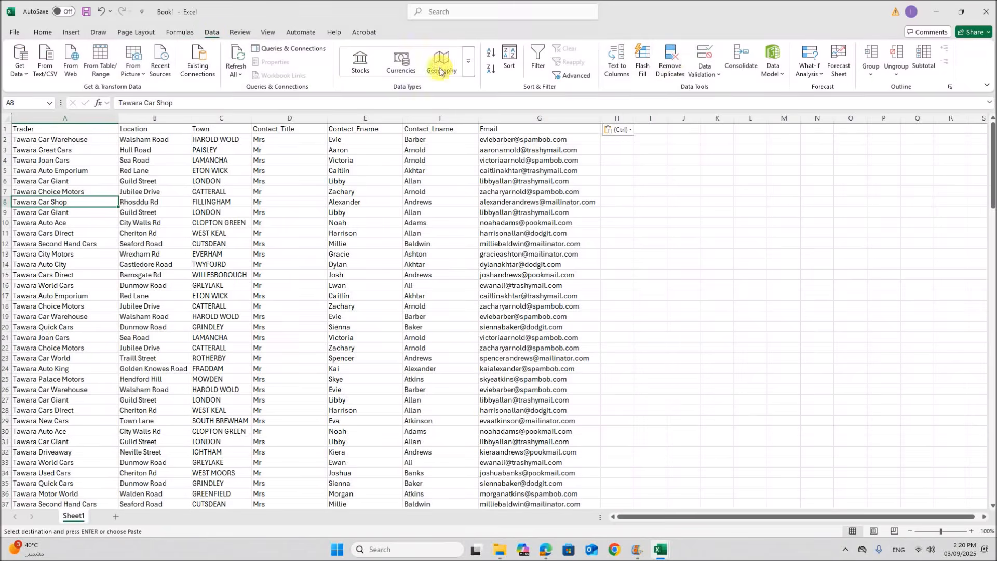
click(668, 68)
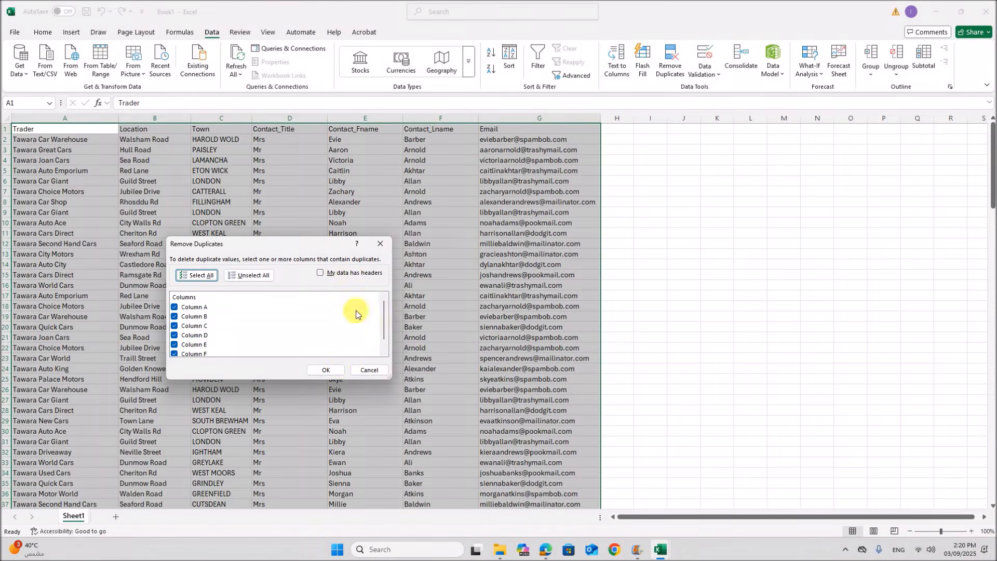
click(335, 371)
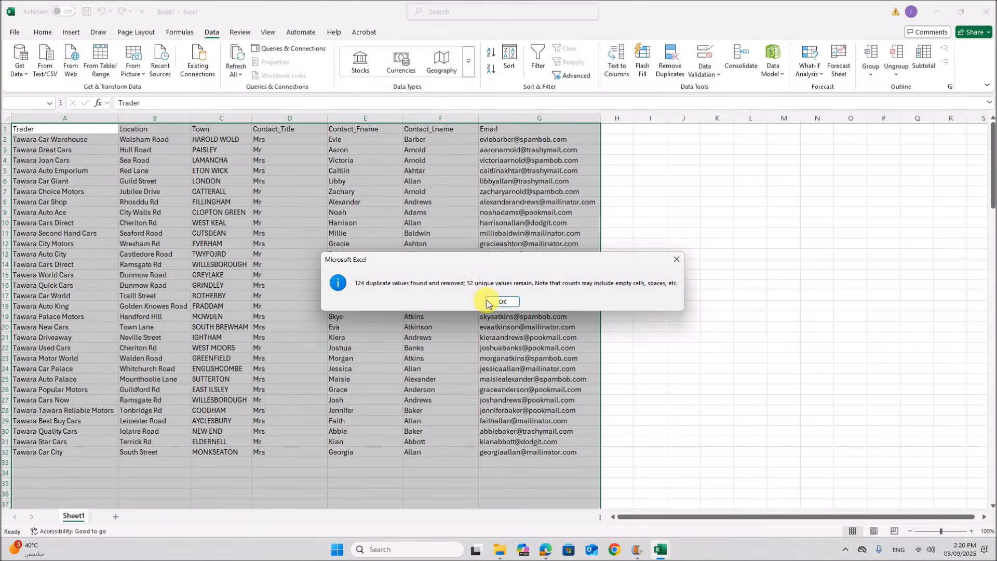
click(502, 301)
click(82, 201)
drag(40, 139, 60, 431)
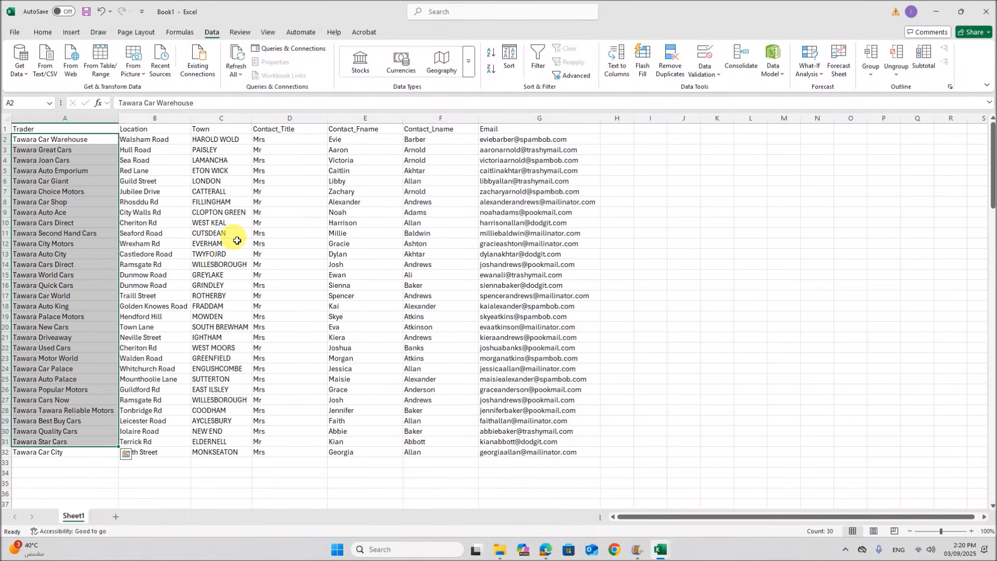
click(213, 234)
Insert a new column before Trader and give it the header Trader_ID in cell A1
click(62, 118)
right_click(56, 119)
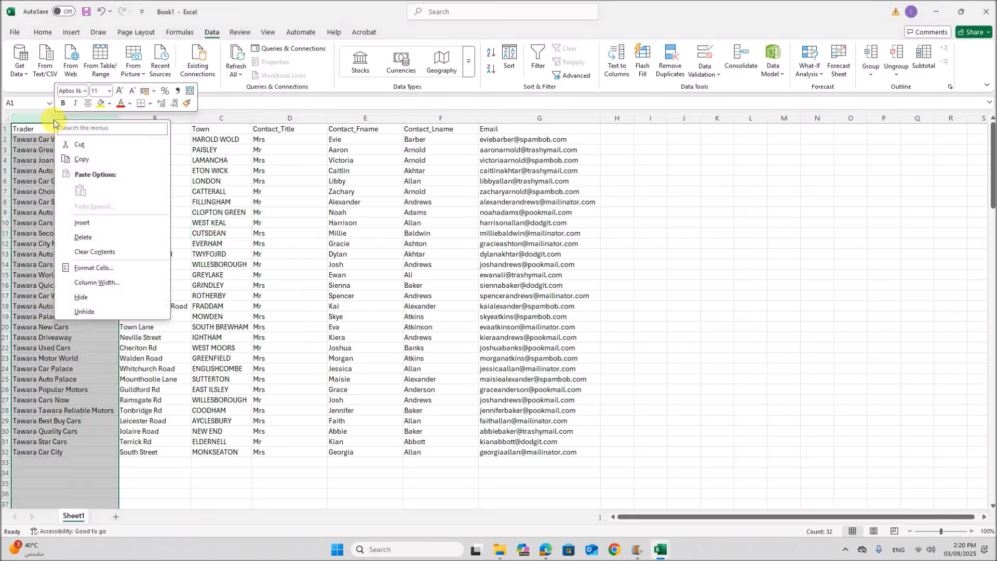
click(86, 224)
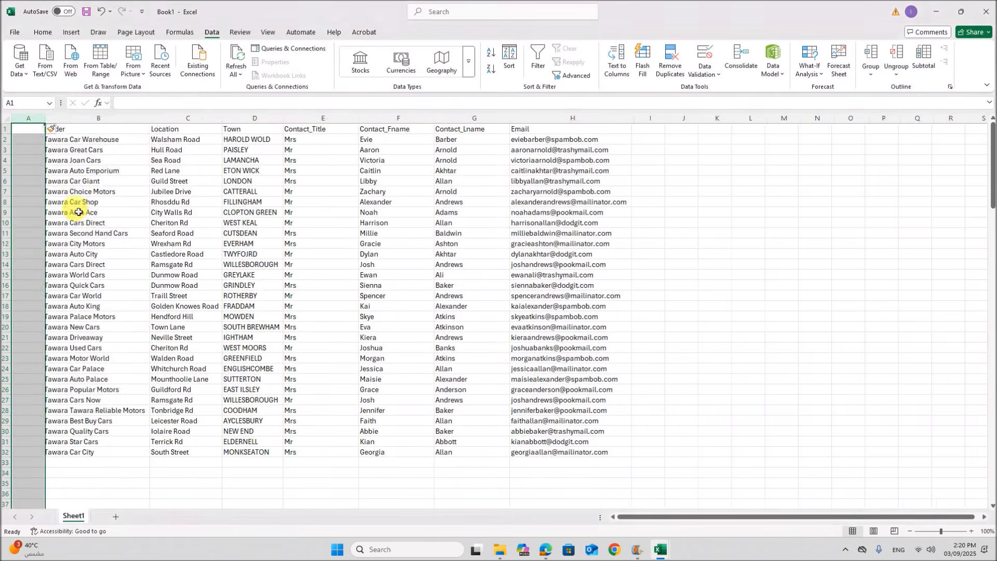
click(35, 130)
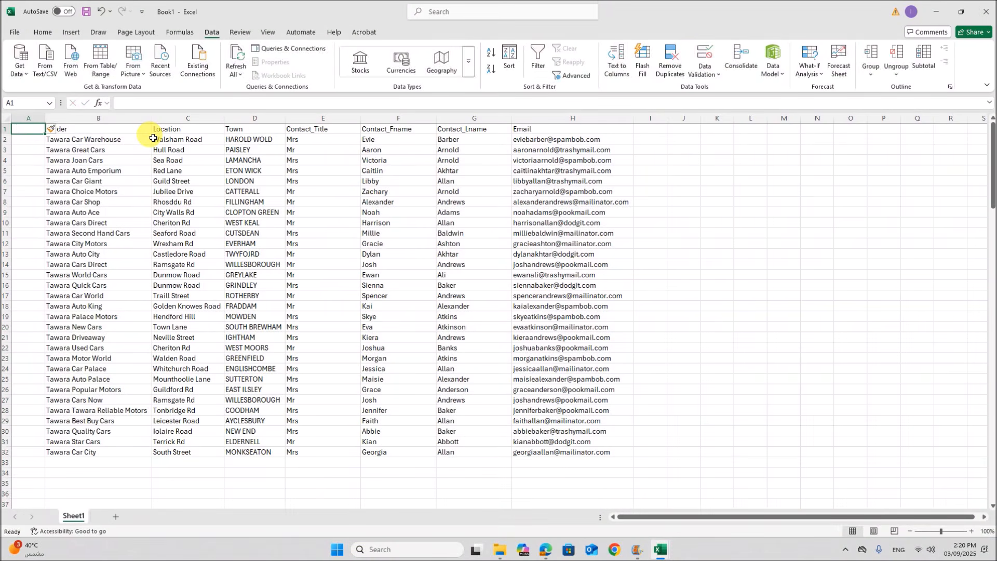
text(Trader_ID)
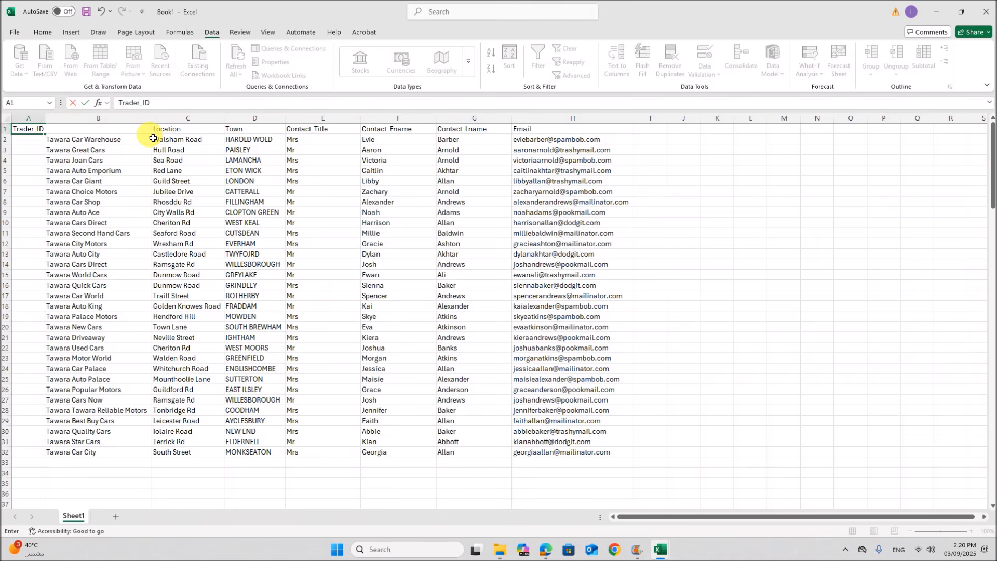
click(122, 243)
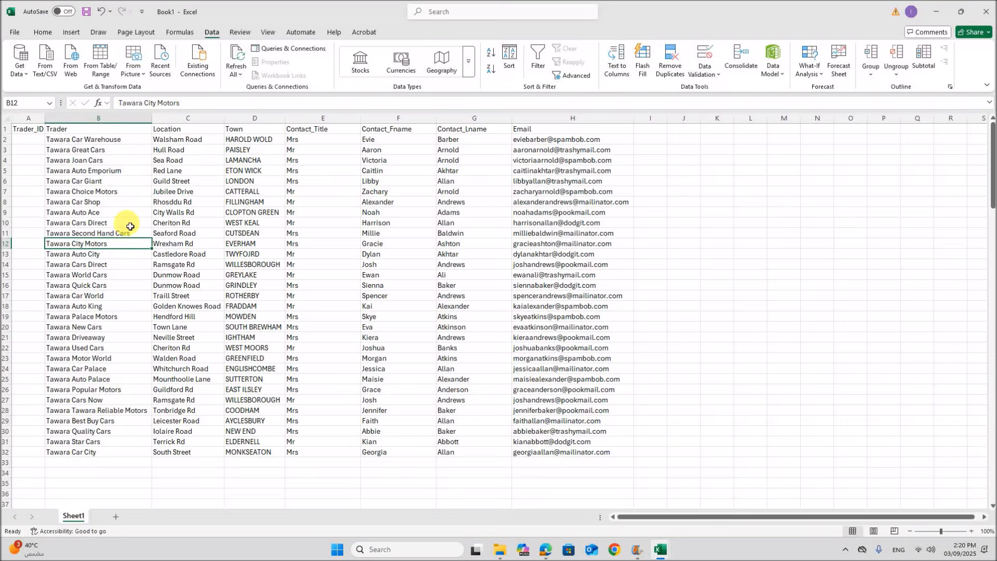
Enter 1 and 2 in A2 and A3 and fill the Trader_ID series down to 30 in A31
click(37, 144)
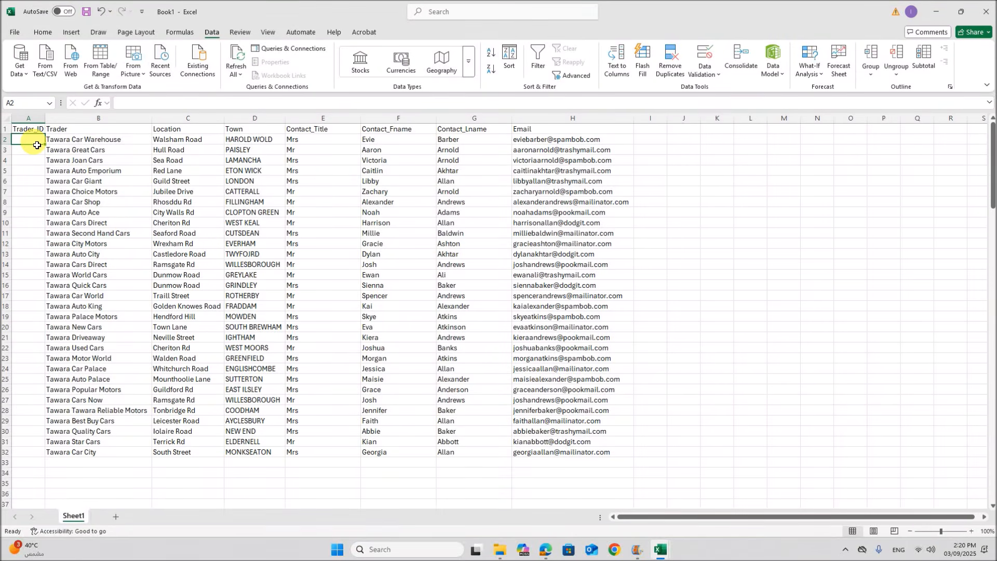
text(1)
key(Return)
text(2)
key(Return)
mouse_move(37, 145)
mouse_down()
mouse_move(45, 457)
mouse_move(45, 446)
mouse_up()
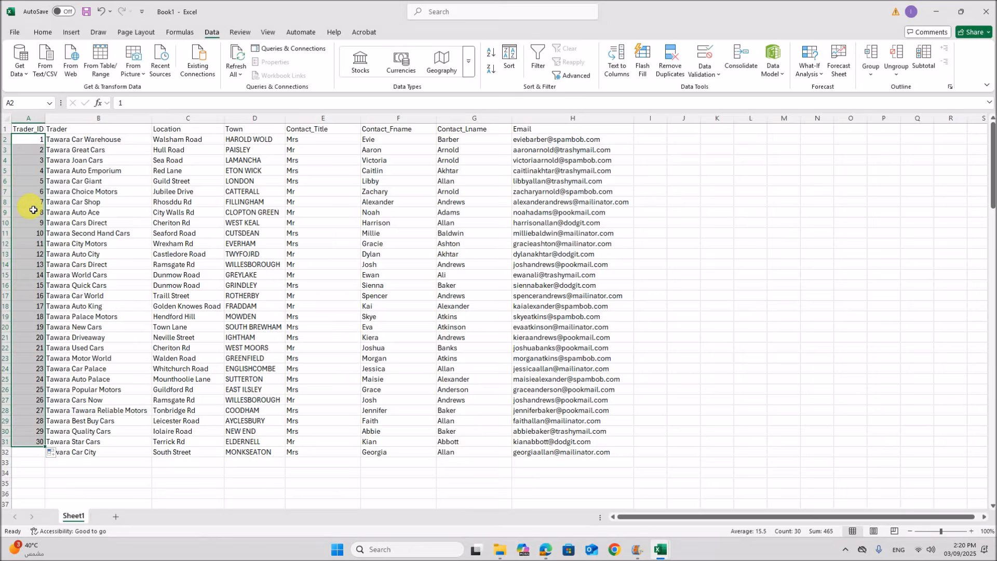
click(189, 234)
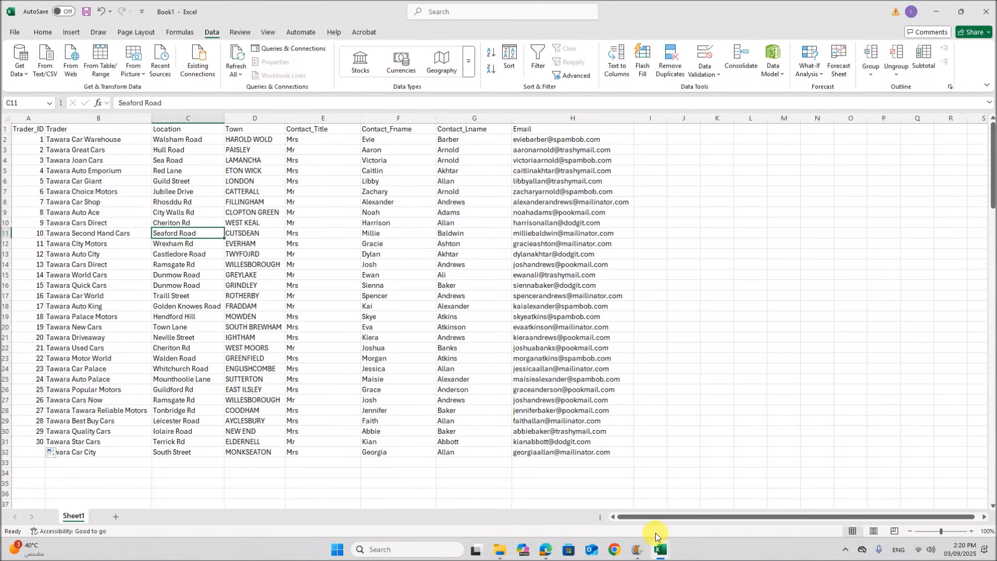
Switch to the Week21 workbook and insert seven blank columns before the Trader column
mouse_move(659, 549)
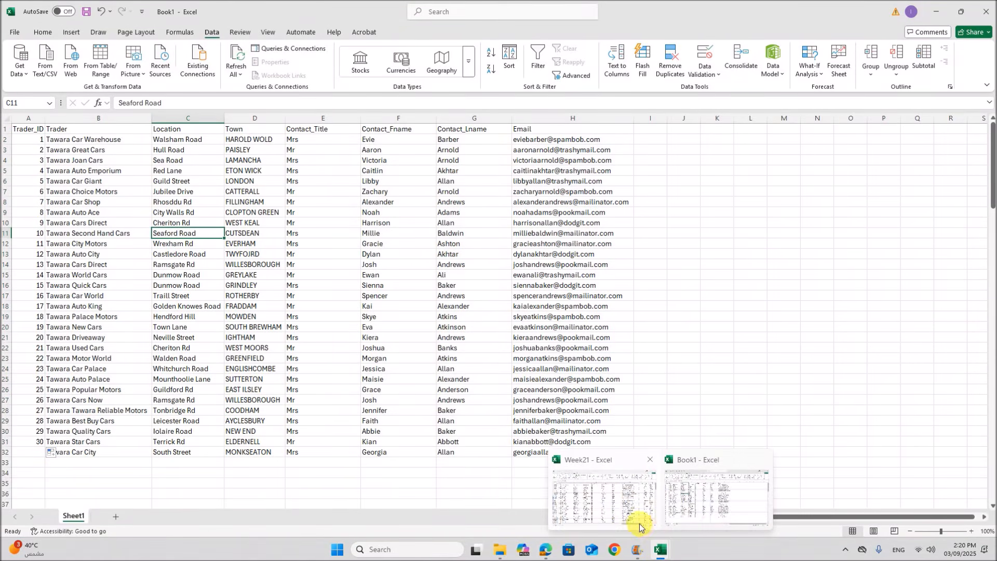
mouse_move(640, 523)
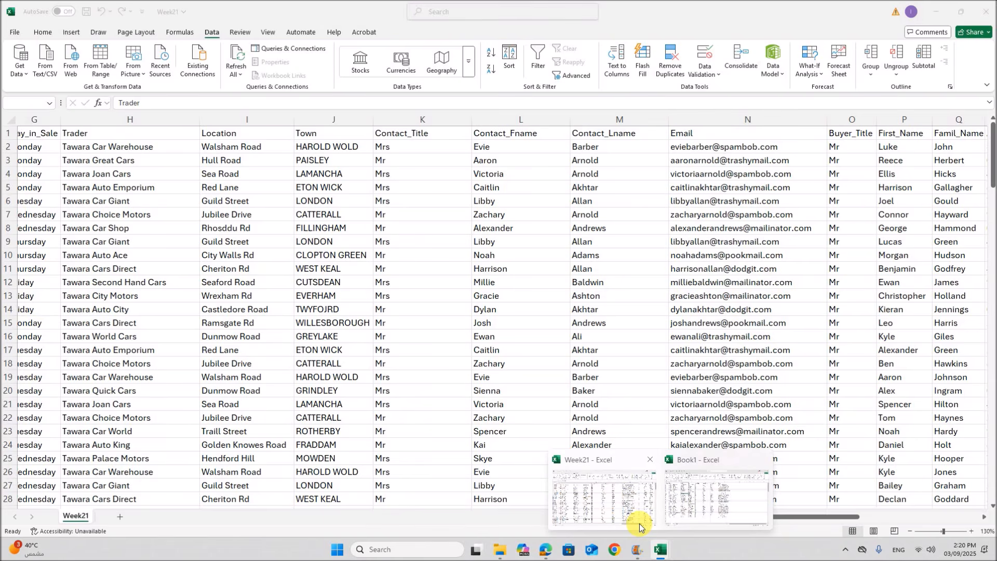
click(639, 523)
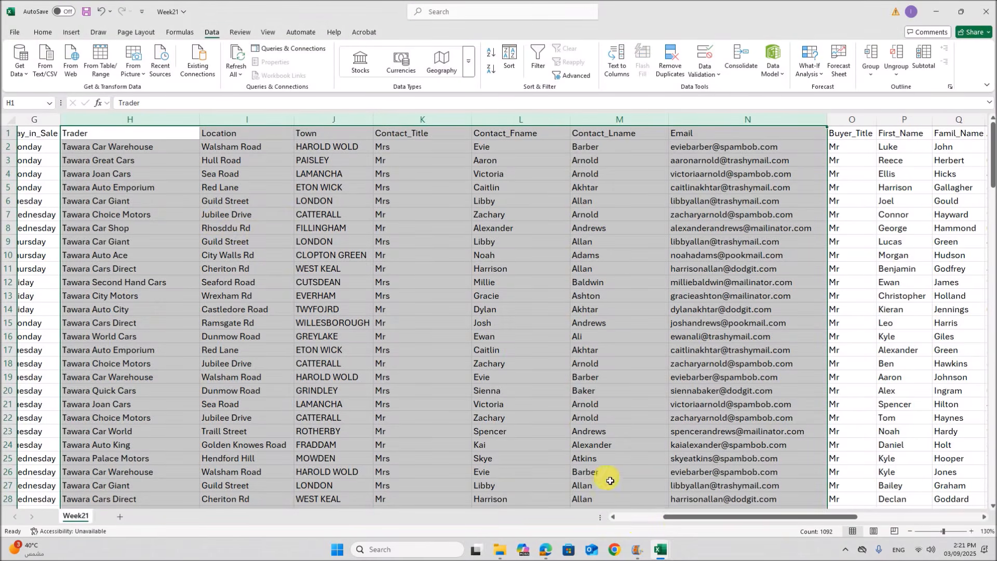
drag(674, 517, 628, 515)
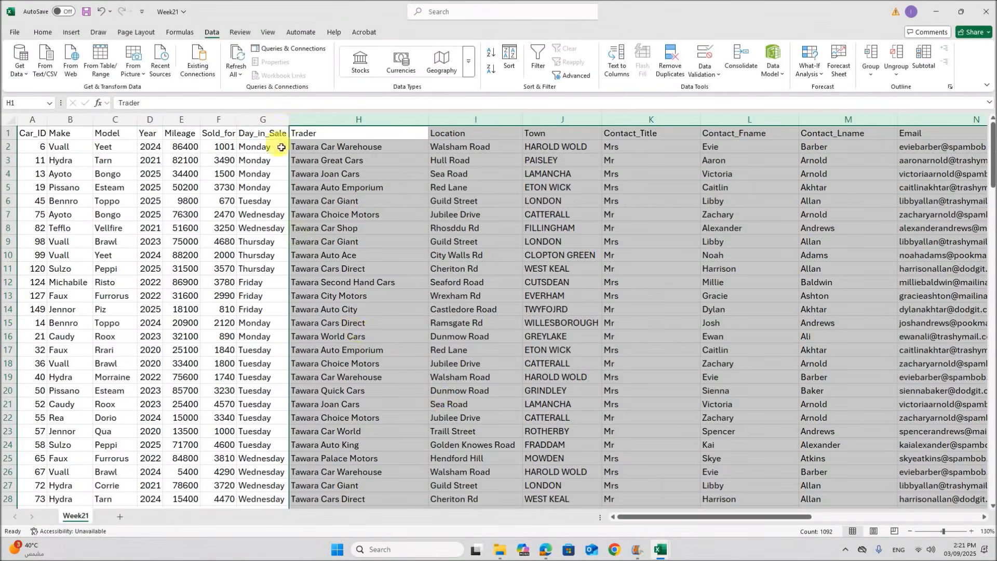
right_click(308, 122)
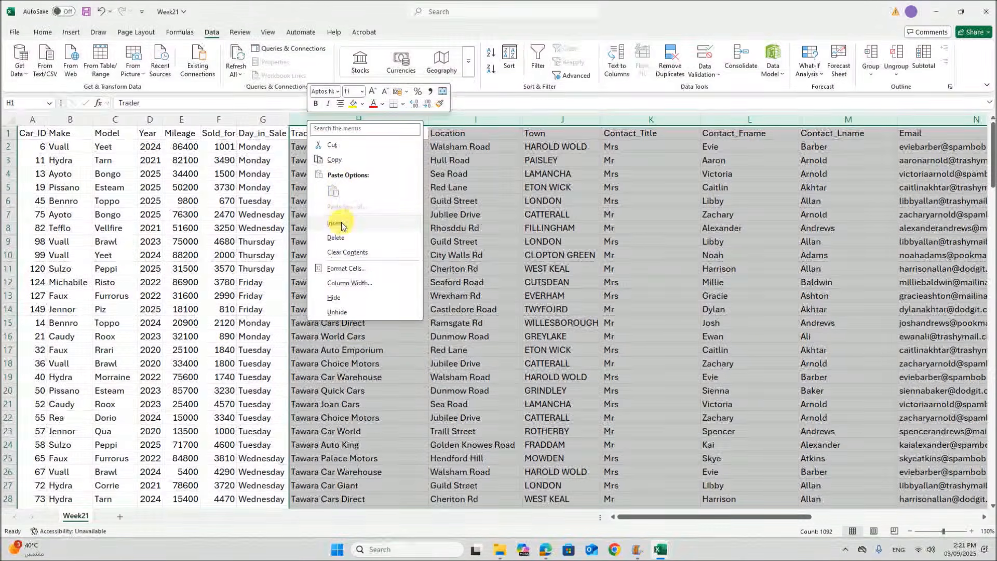
click(341, 222)
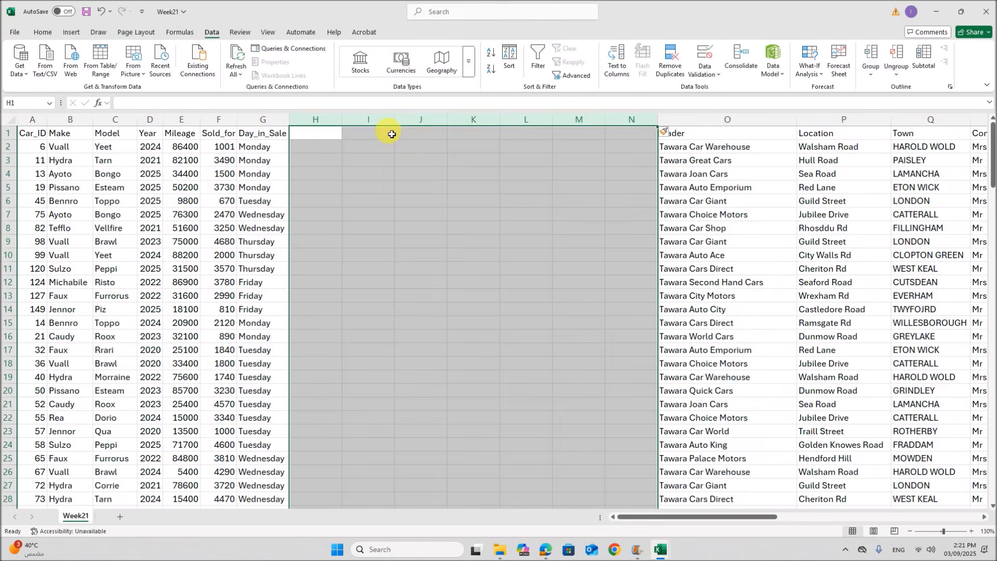
Undo the seven-column insertion and insert just one column before Trader, with the header Trader_ID in H1
key(ctrl+z)
click(329, 120)
right_click(331, 120)
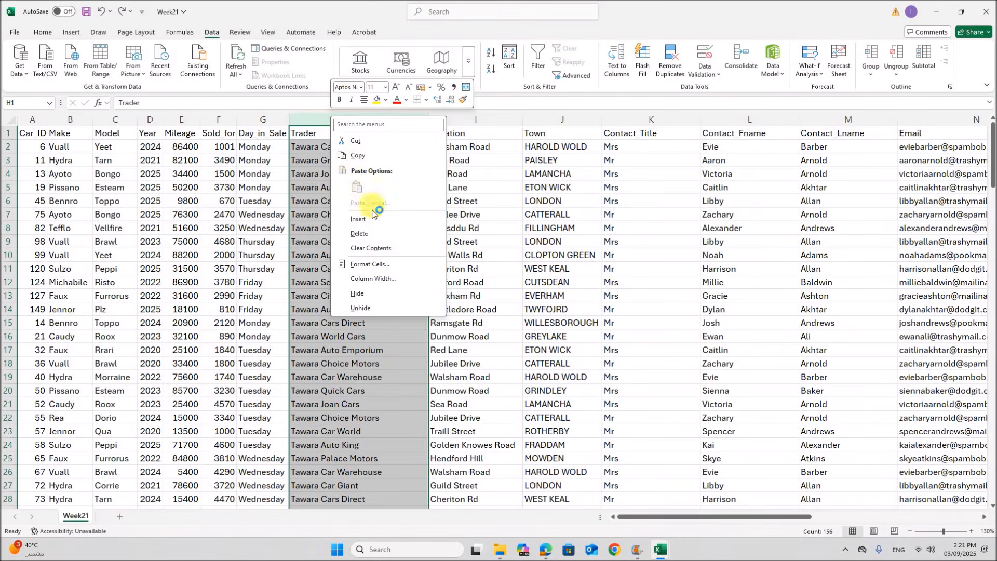
click(374, 224)
click(324, 139)
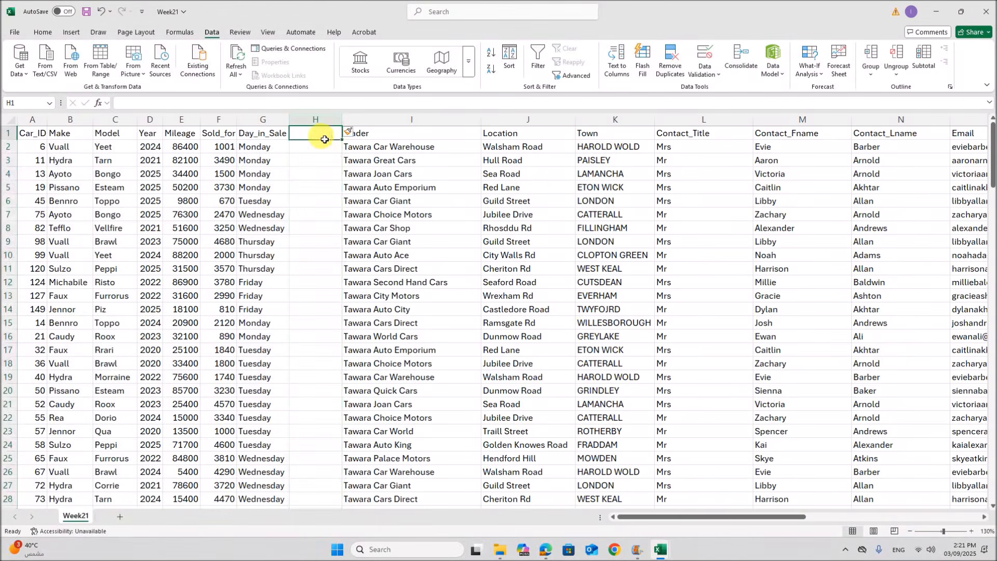
text(Trader_ID)
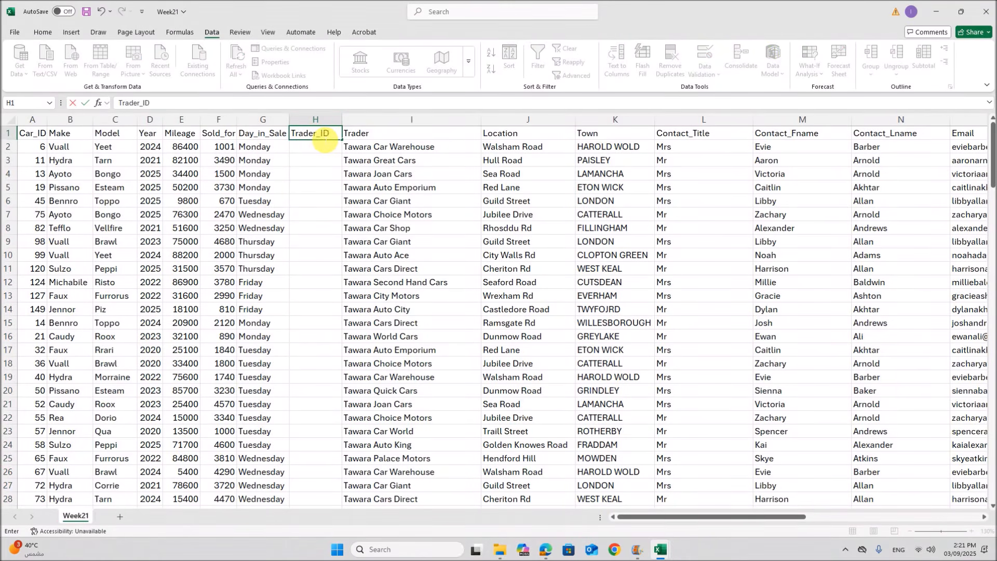
click(395, 190)
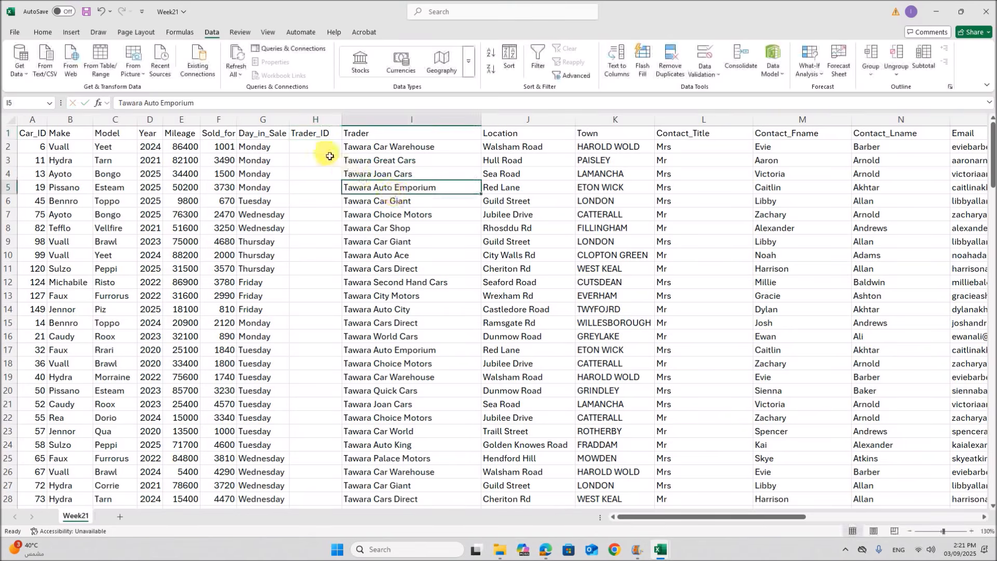
Start an XLOOKUP formula in H2 with the trader name in I2 as the lookup value
click(323, 152)
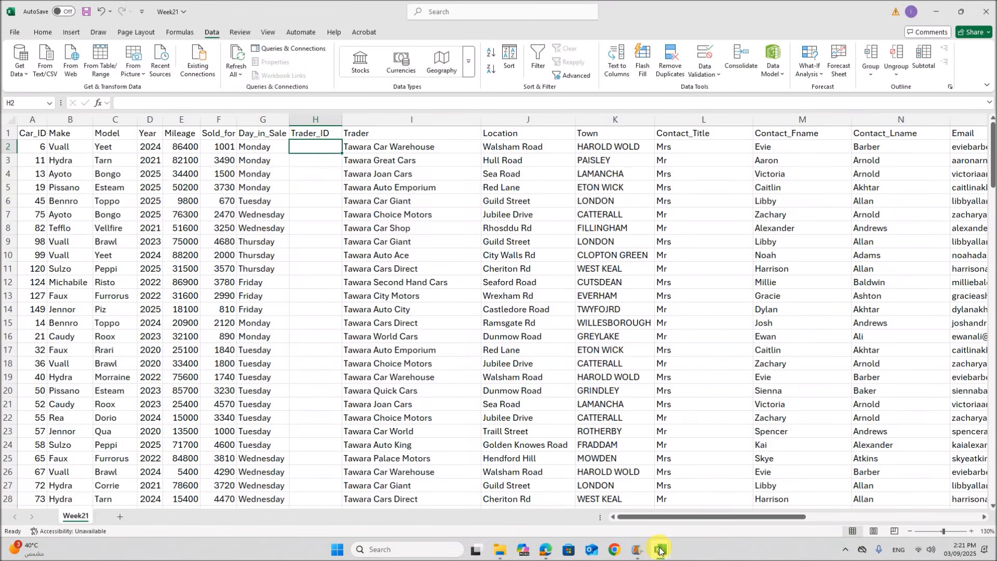
mouse_move(659, 549)
mouse_move(702, 502)
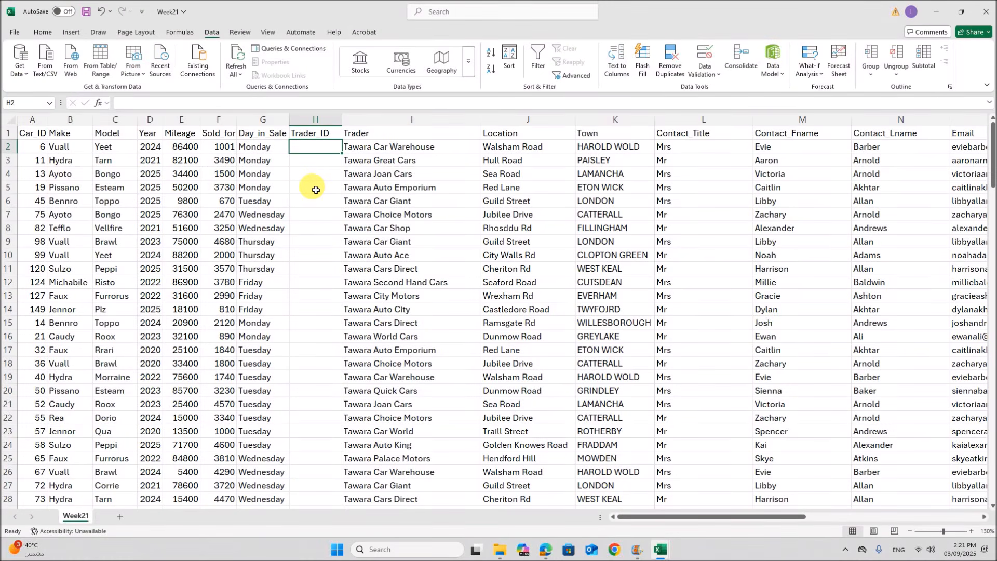
text(=)
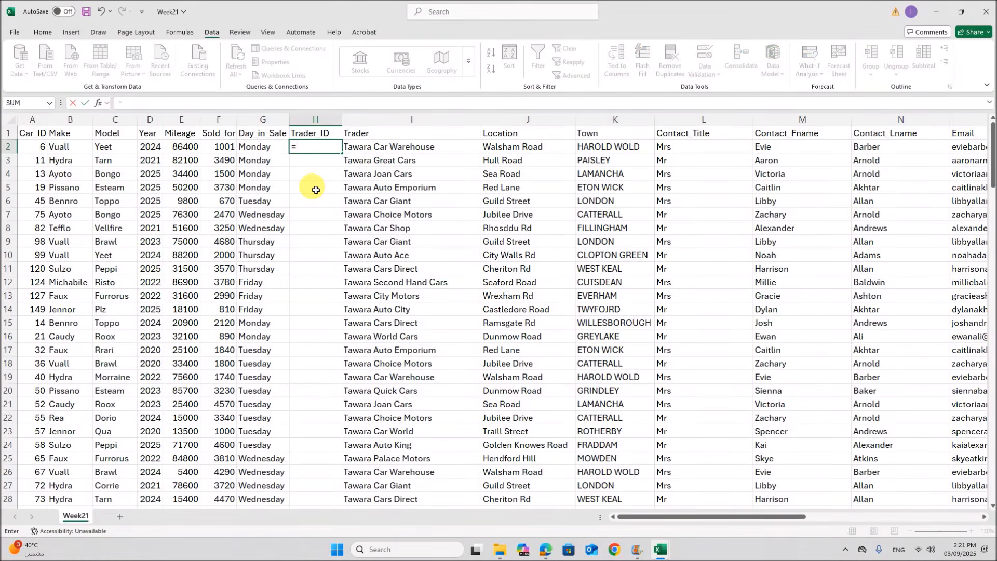
text(xl)
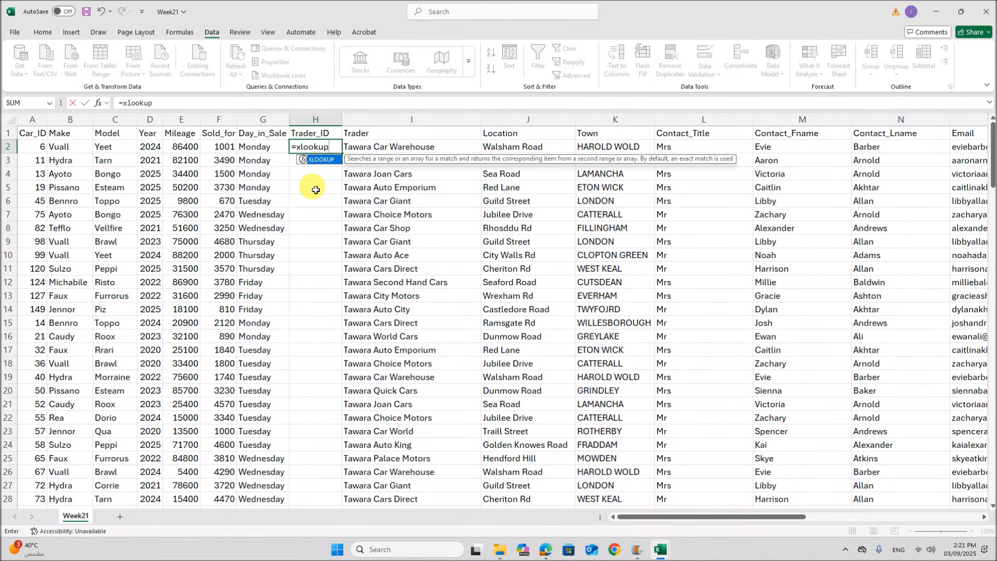
text(ookup)
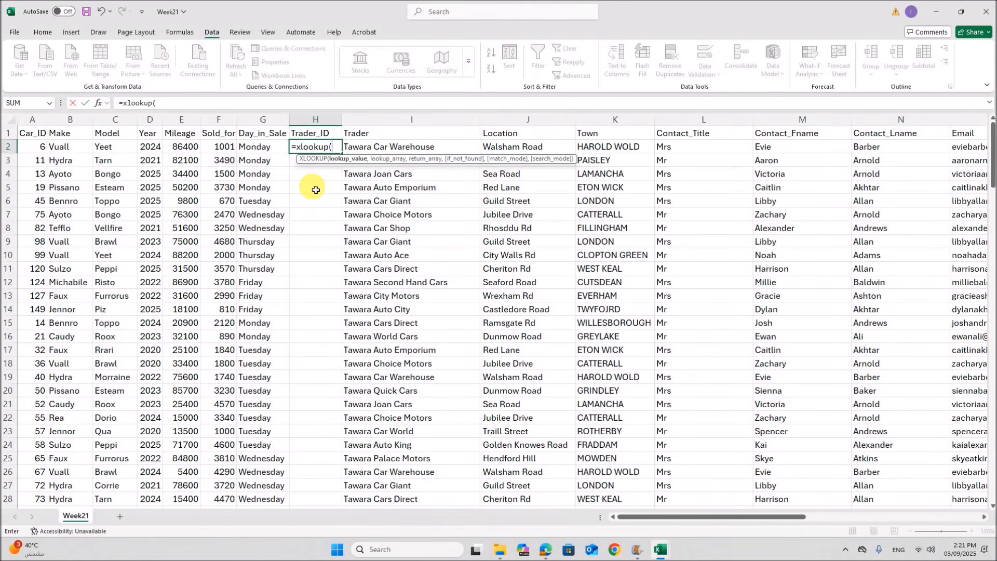
click(97, 102)
drag(259, 225, 436, 241)
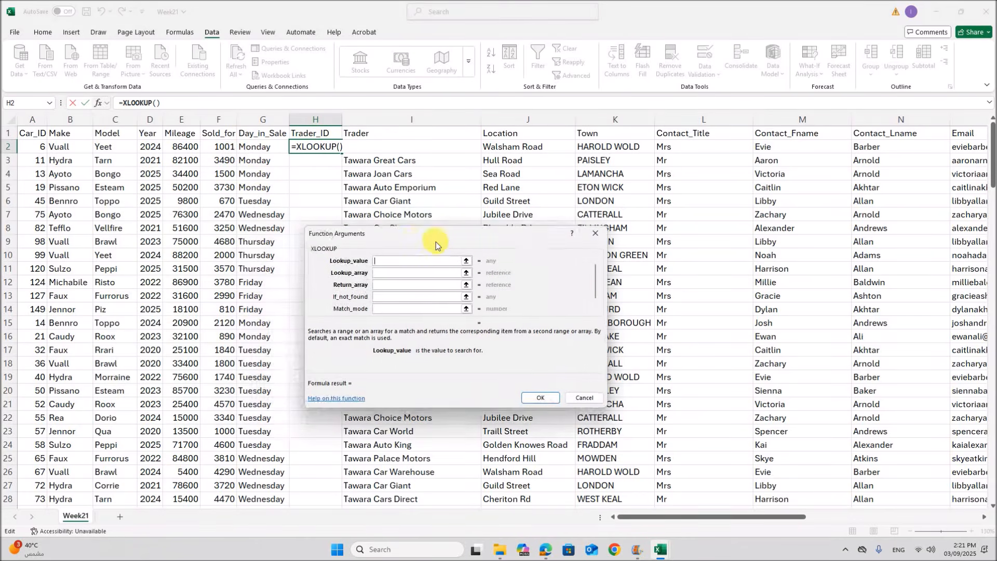
click(370, 151)
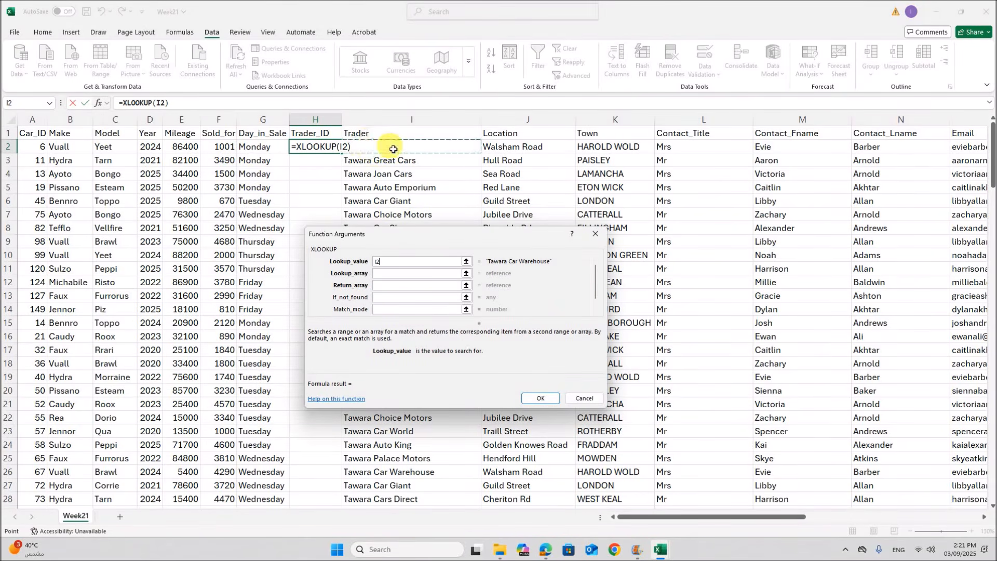
Complete the XLOOKUP in H2 with lookup array [Book1]Sheet1!$B$2:$B$32 and return array [Book1]Sheet1!$A$2:$A$32
click(388, 276)
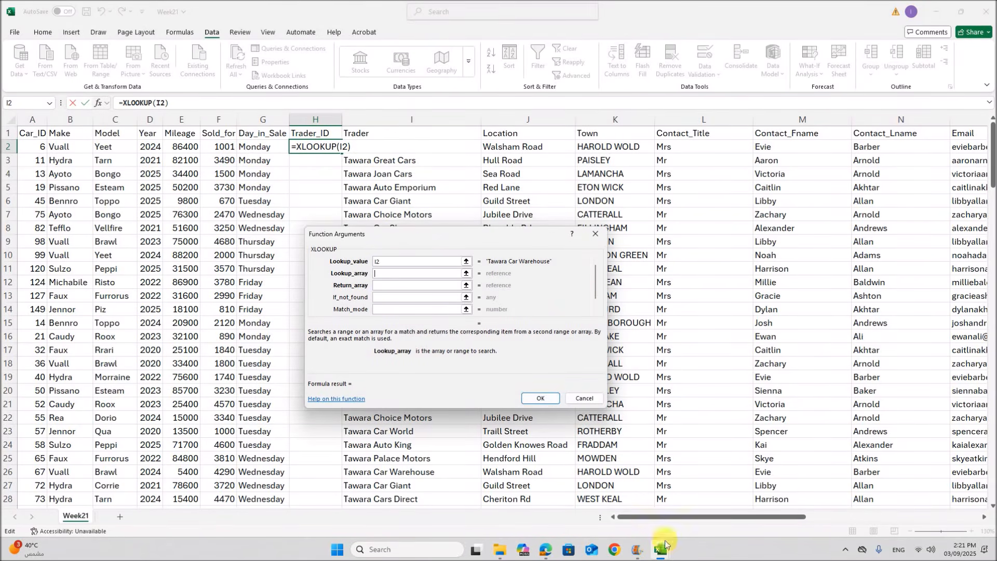
click(718, 504)
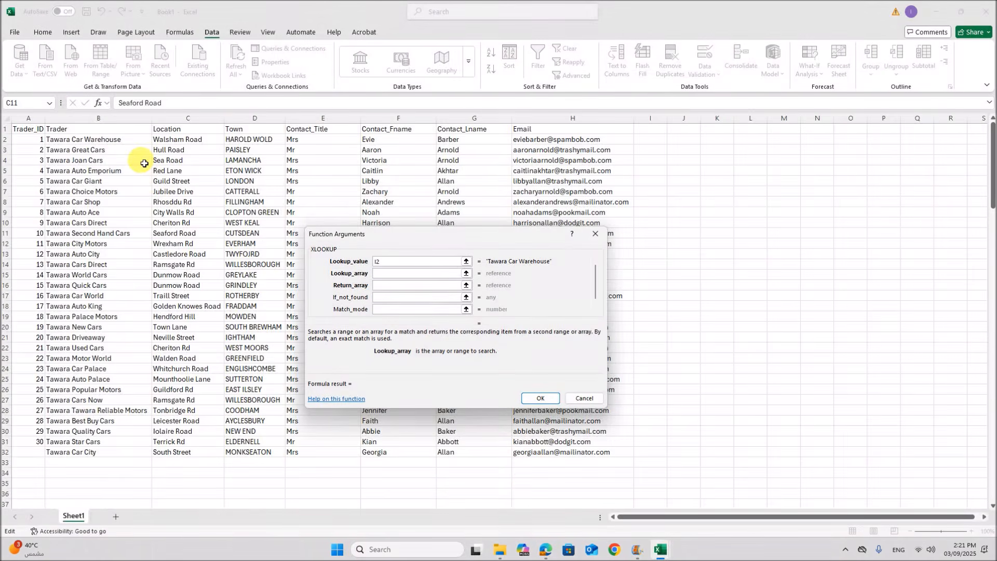
drag(98, 141, 111, 454)
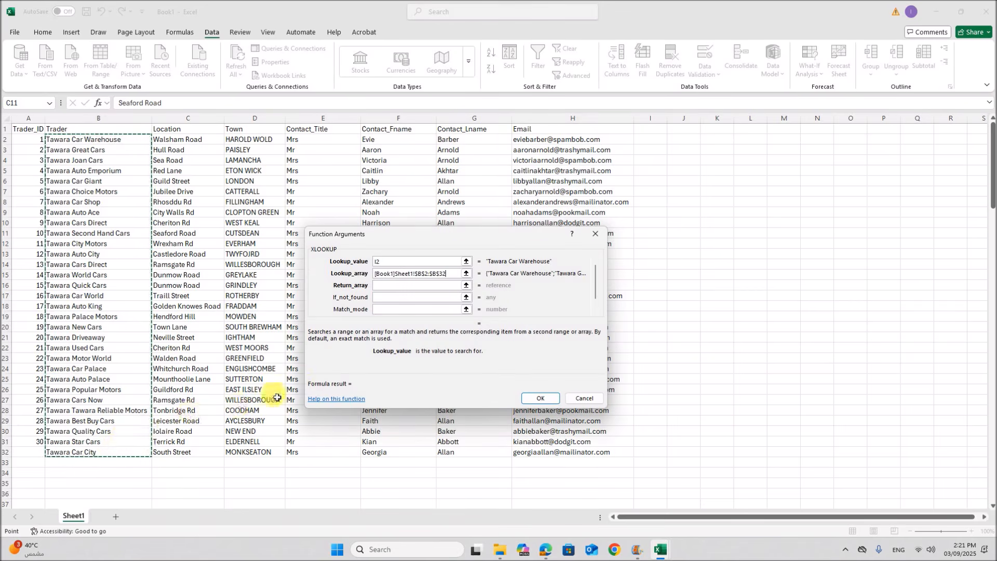
click(385, 287)
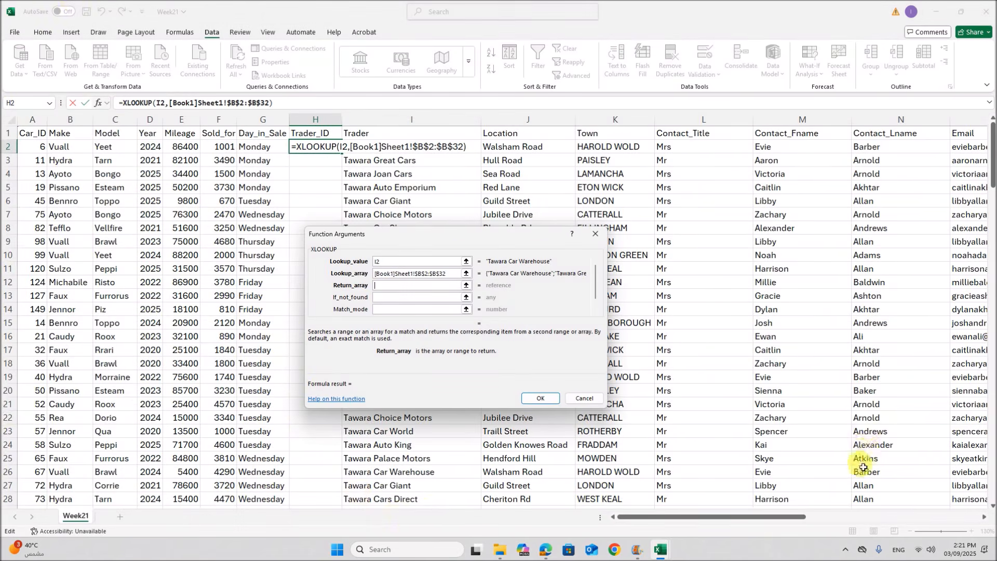
click(670, 554)
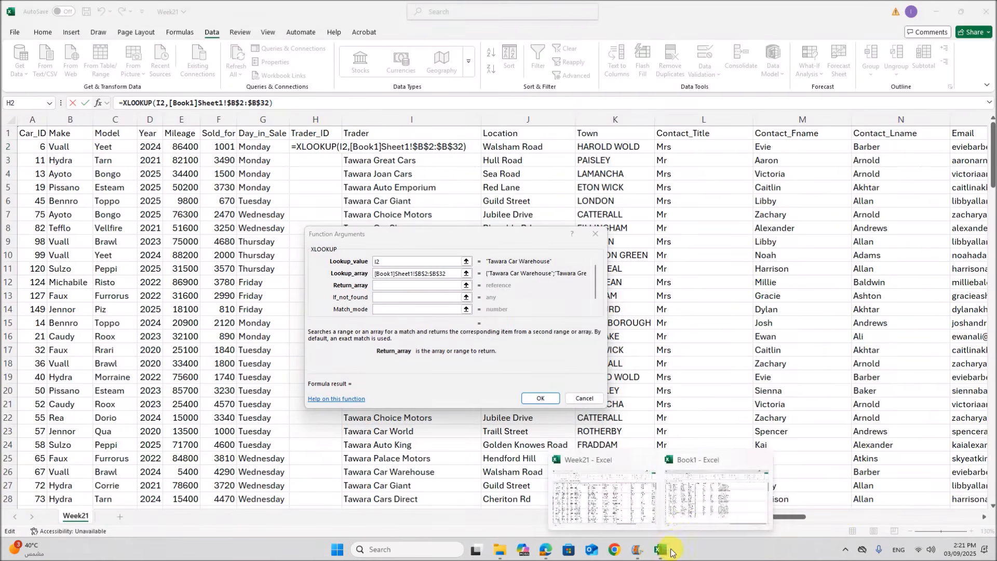
click(687, 526)
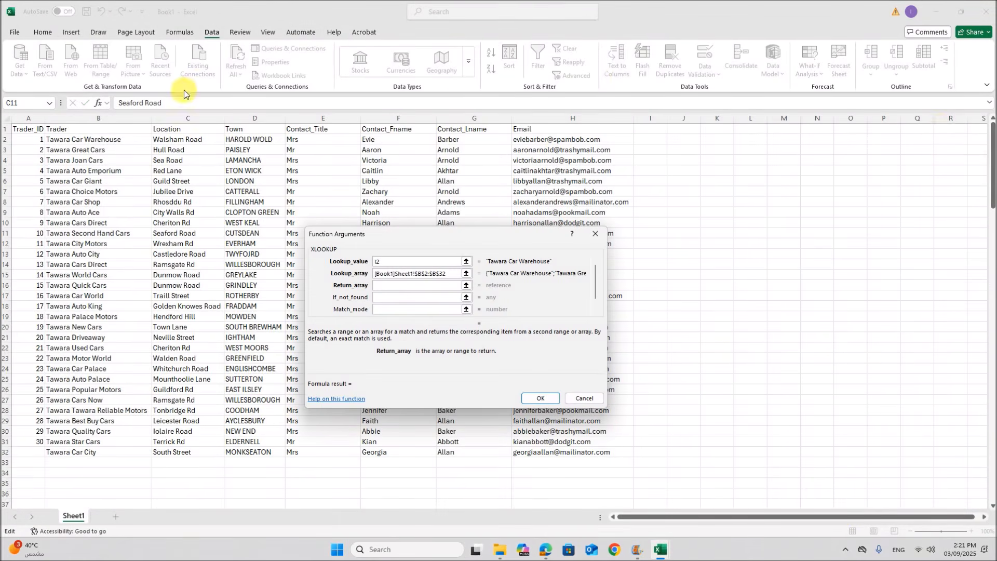
drag(41, 145, 28, 451)
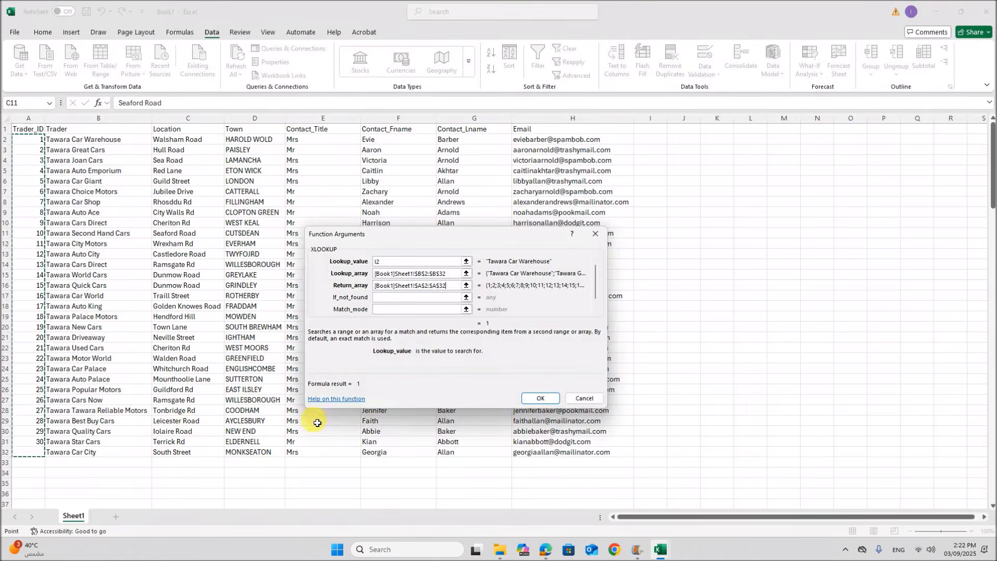
click(538, 399)
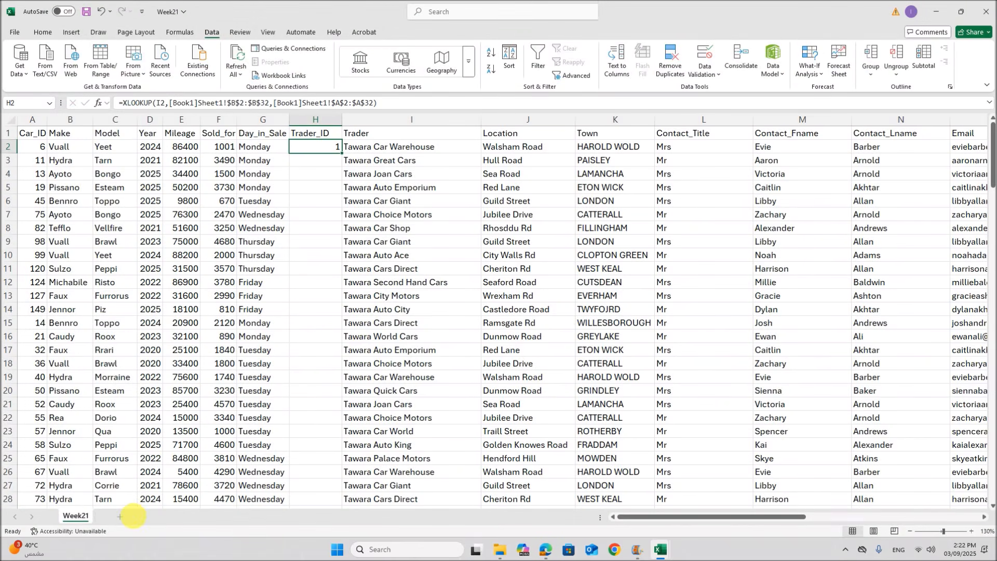
Switch to the Book1 workbook and enter Trader_ID 31 in A32 for Tawara Car City
mouse_move(668, 550)
click(727, 501)
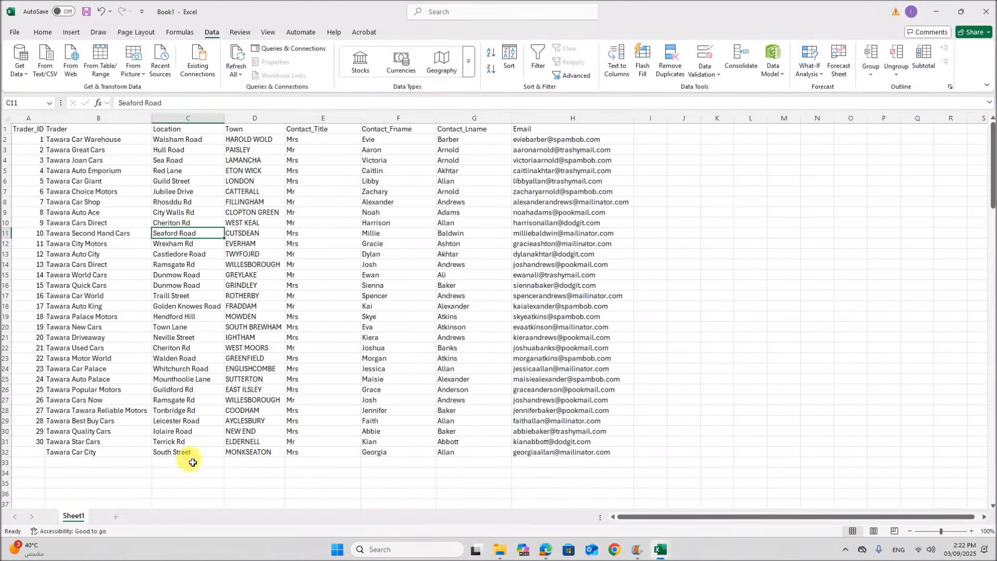
click(39, 456)
text(31)
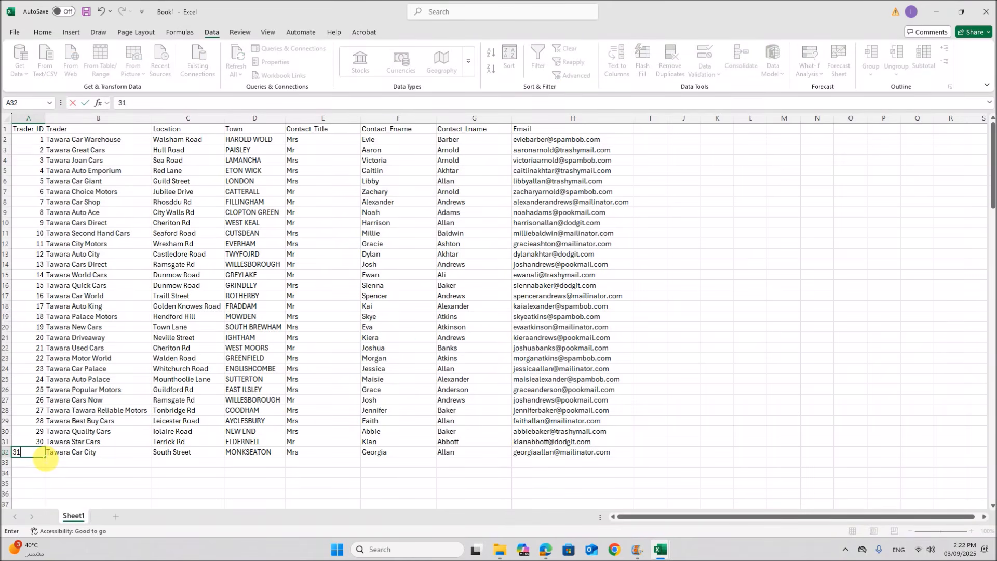
key(Return)
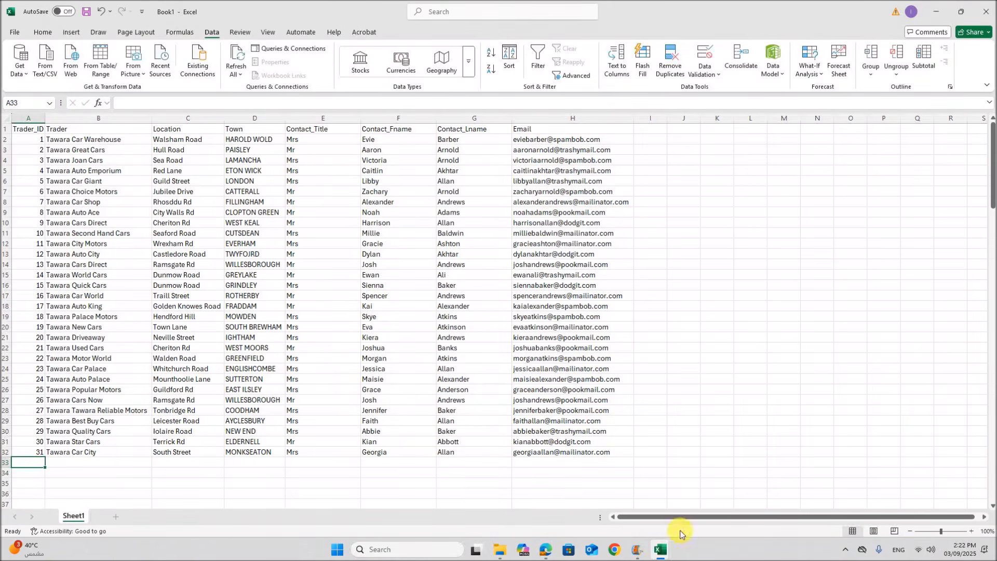
Return to the Week21 workbook and fill the H2 lookup formula down the Trader_ID column for all data rows
mouse_move(657, 551)
click(600, 516)
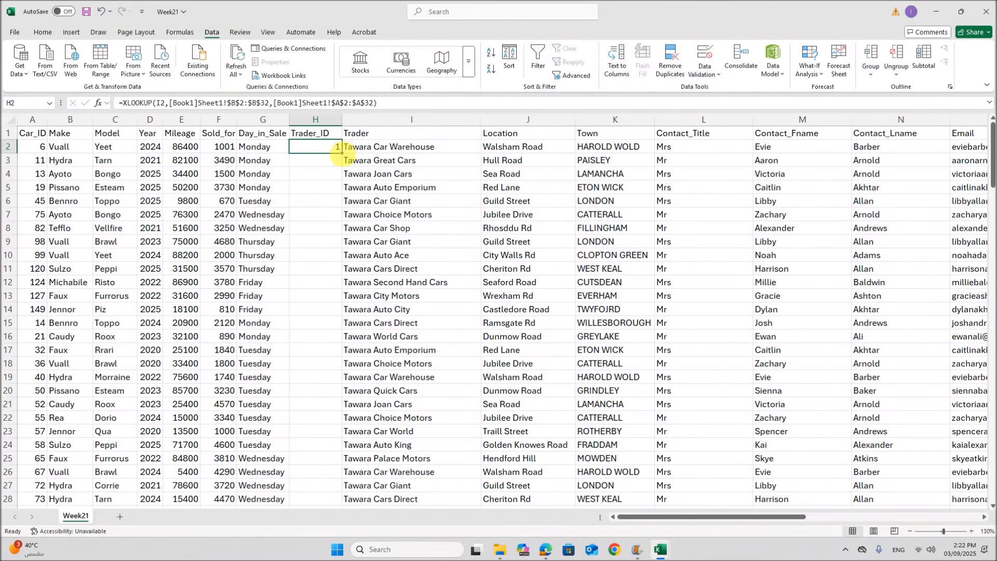
double_click(344, 156)
scroll(347, 335, down, 10)
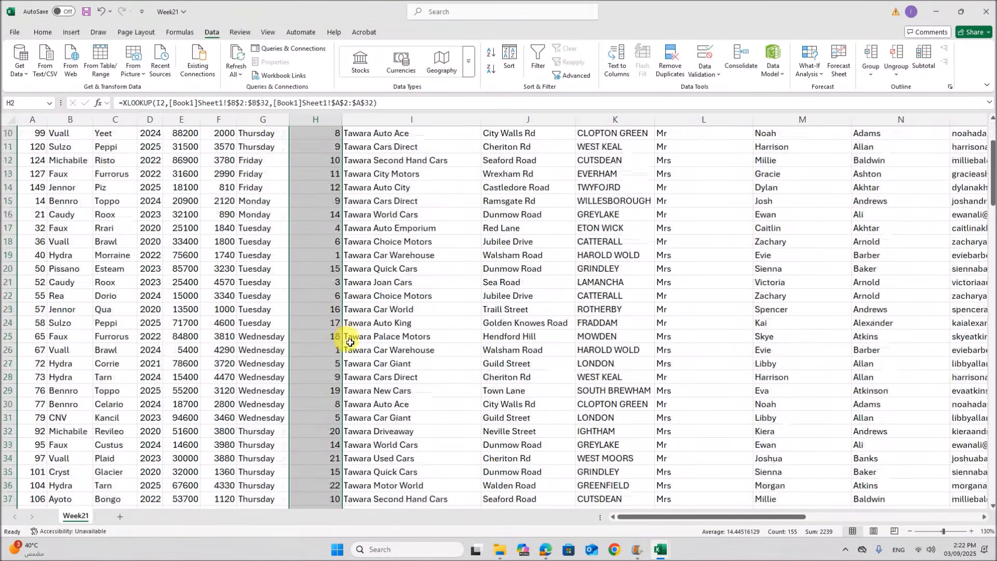
scroll(351, 353, down, 20)
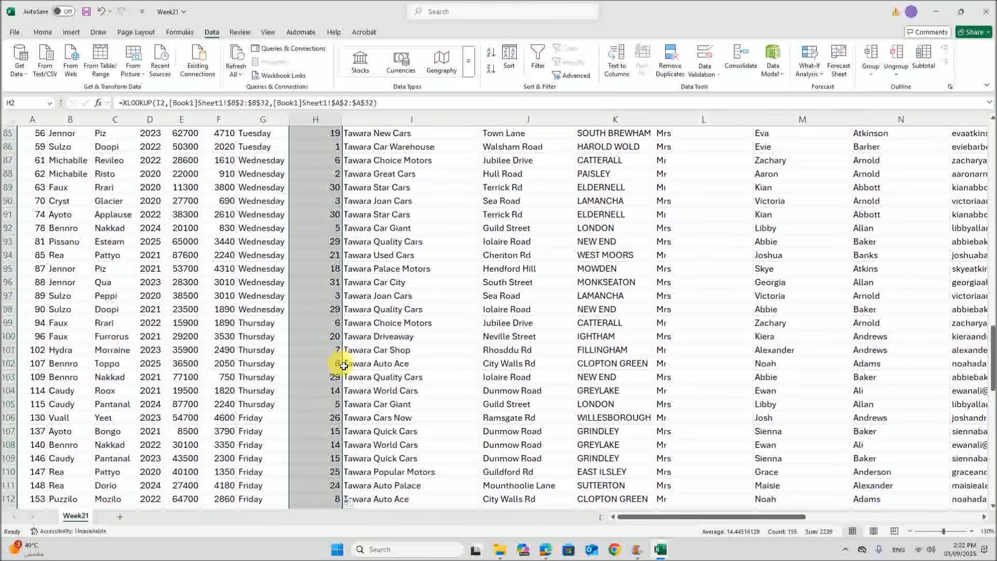
scroll(343, 365, down, 12)
scroll(348, 363, up, 20)
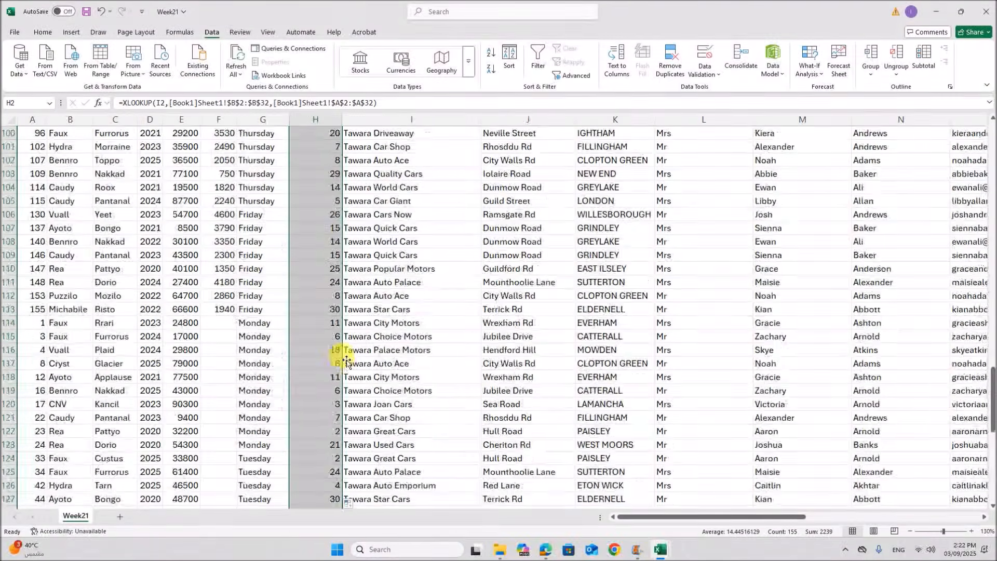
scroll(347, 364, up, 15)
scroll(344, 351, up, 1)
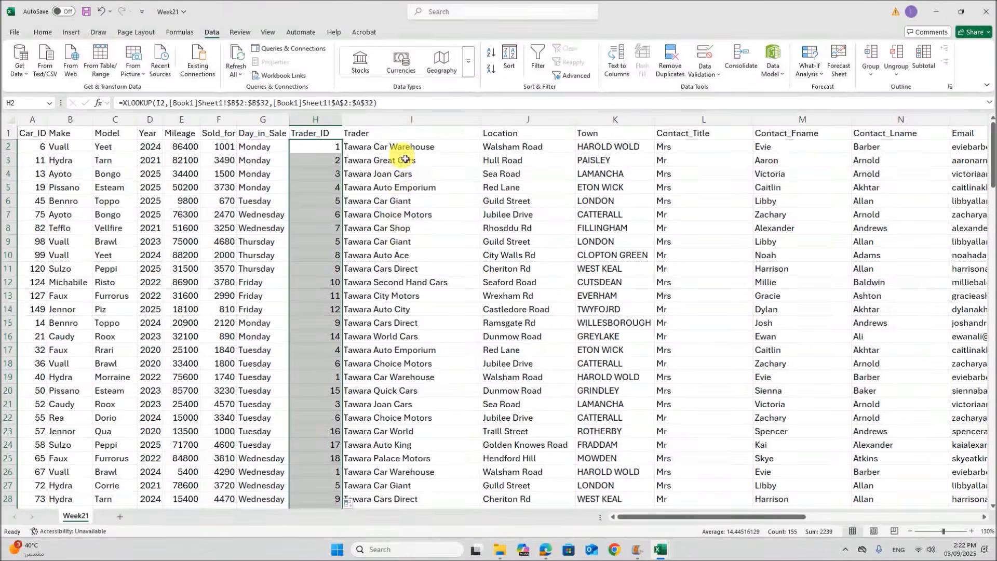
Copy the filled Trader_ID cells and paste them back in place as values only
right_click(330, 162)
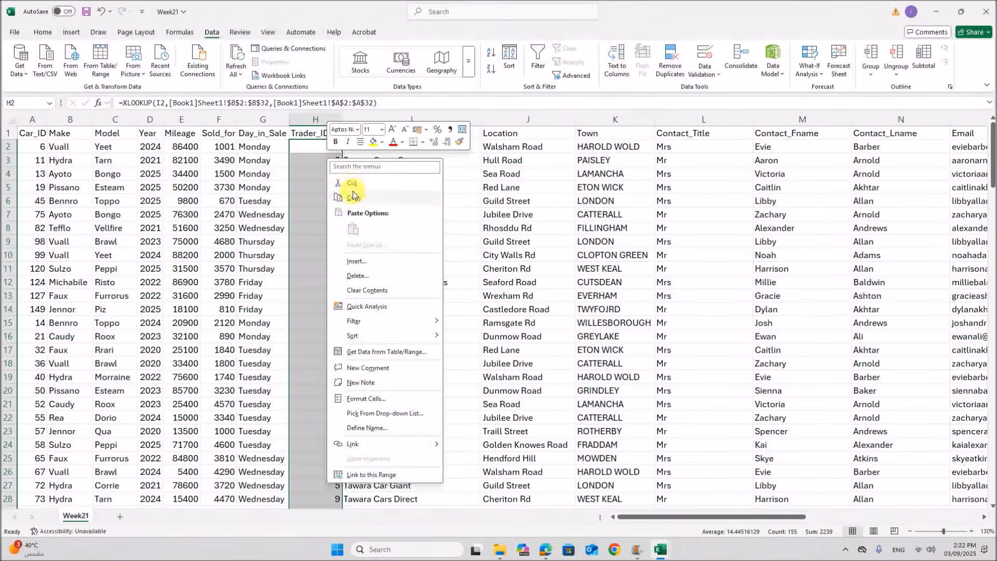
click(349, 183)
right_click(322, 154)
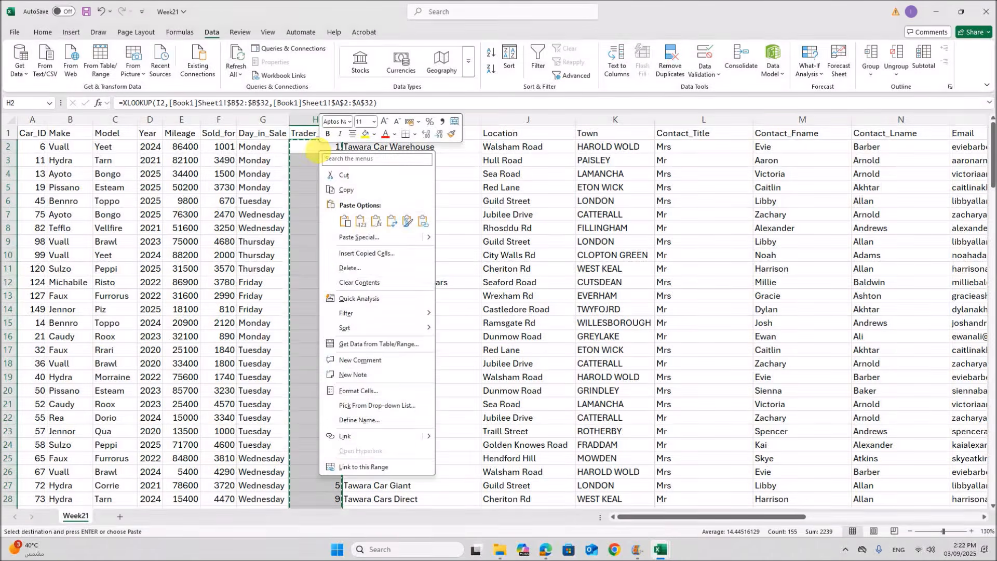
click(365, 210)
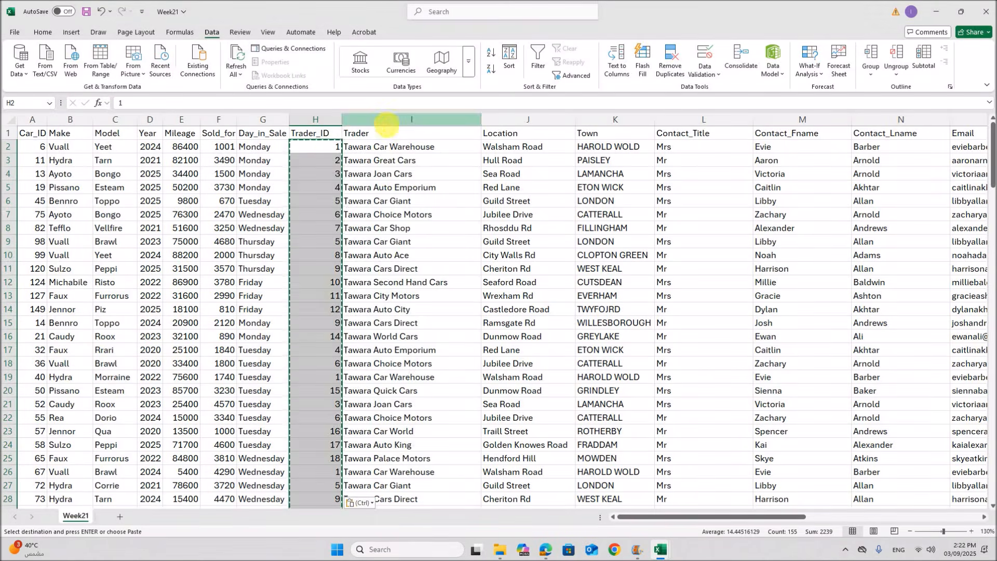
Delete columns I to O, from Trader through the trader's Email, from the Week21 sheet
drag(387, 120, 874, 134)
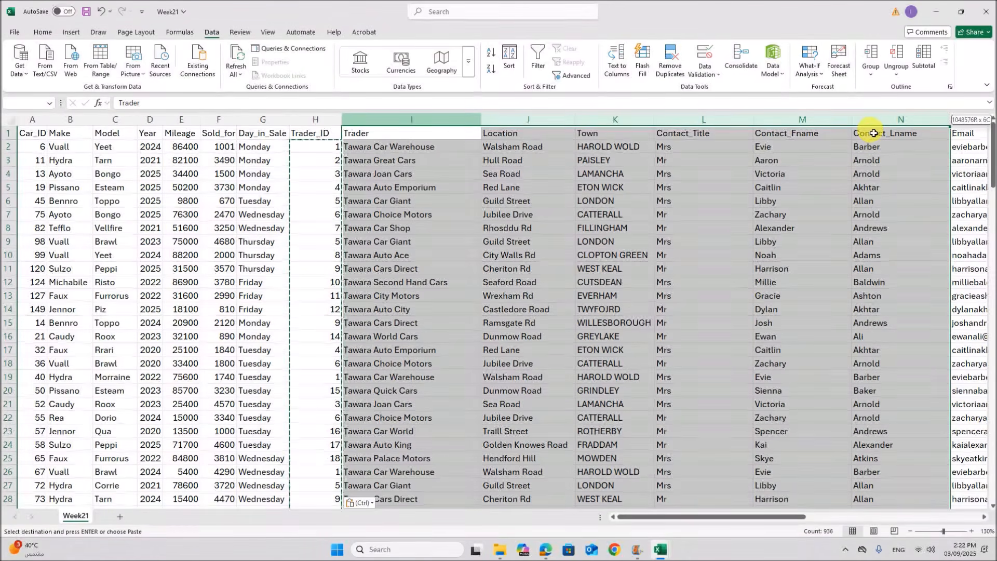
drag(874, 134, 874, 134)
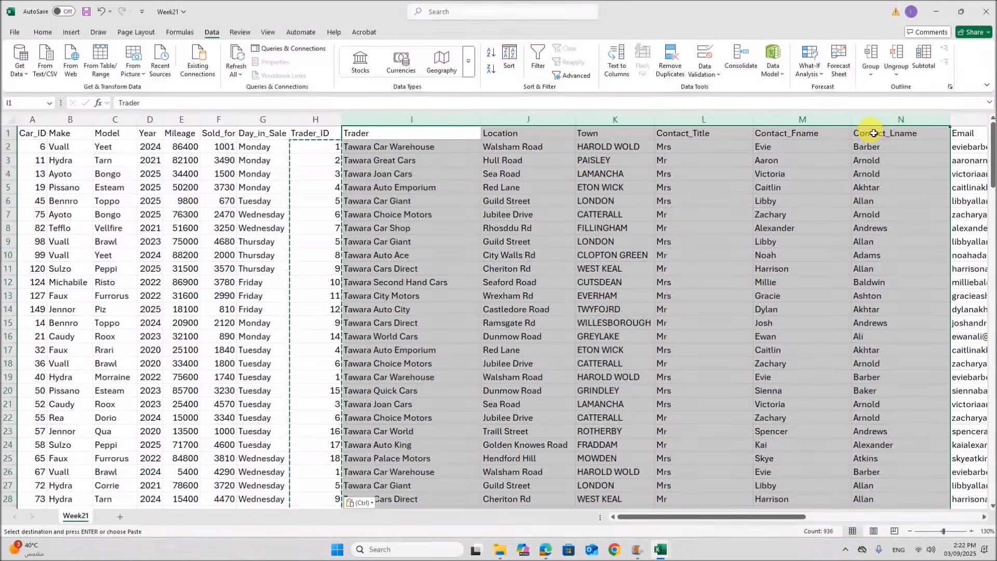
ctrl+click(965, 119)
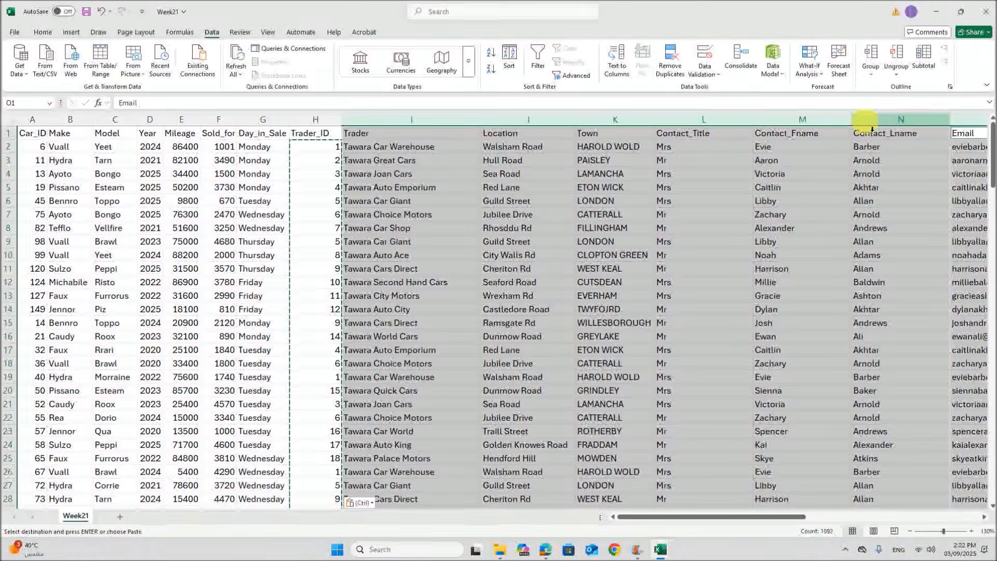
right_click(872, 130)
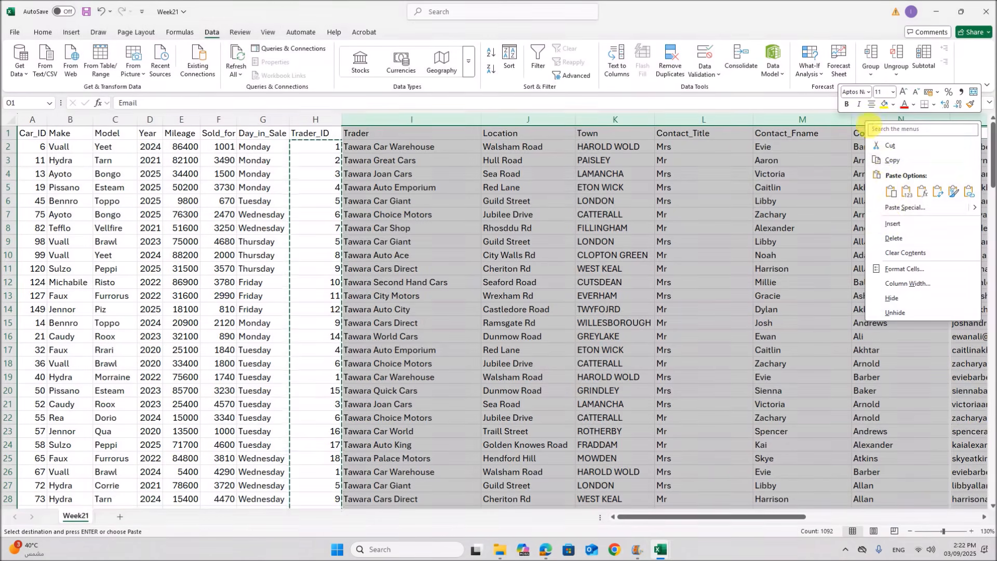
click(886, 240)
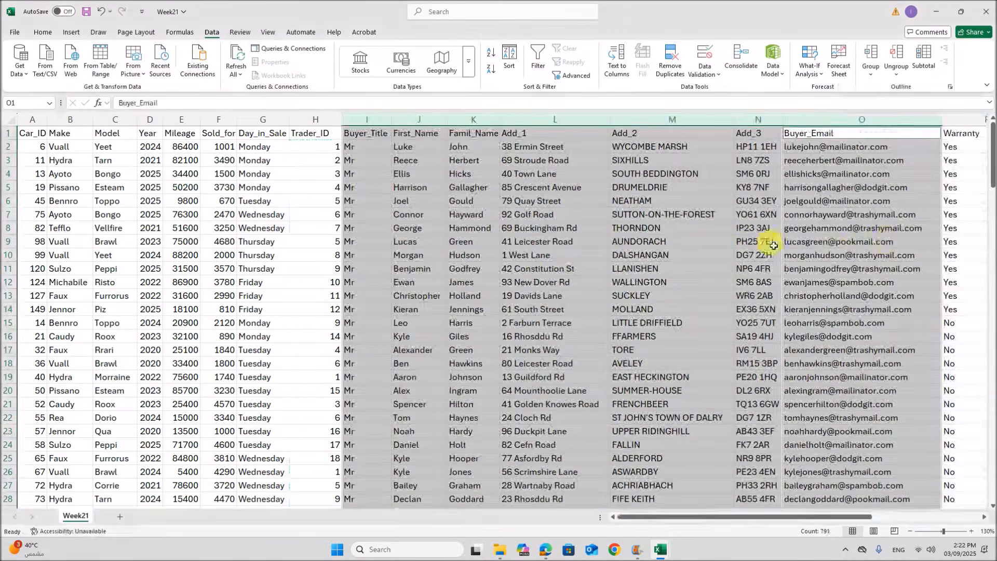
Copy the buyer data in I1:P113 of the Week21 sheet, from Buyer_Title through Warranty, including the header row
click(524, 269)
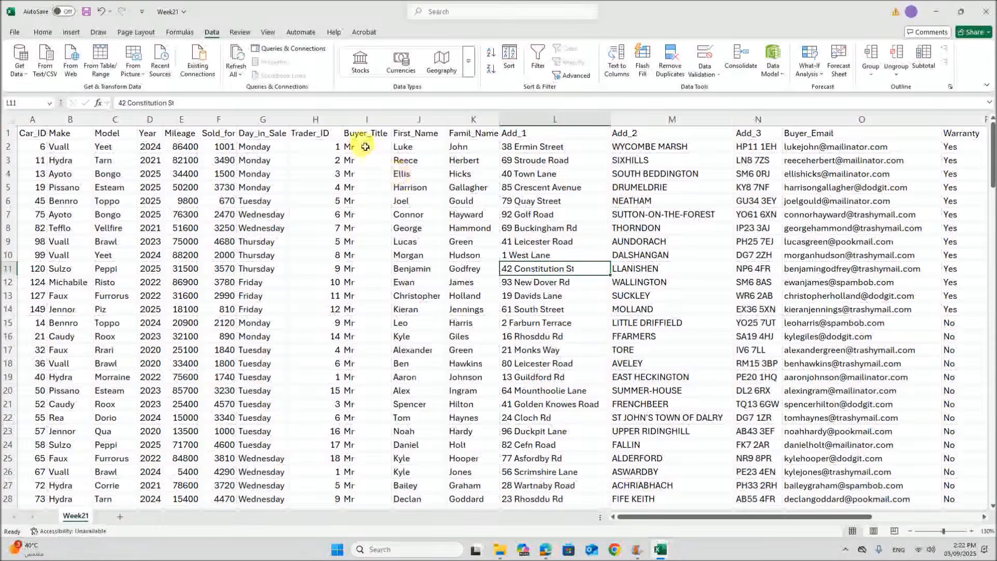
drag(378, 124, 892, 103)
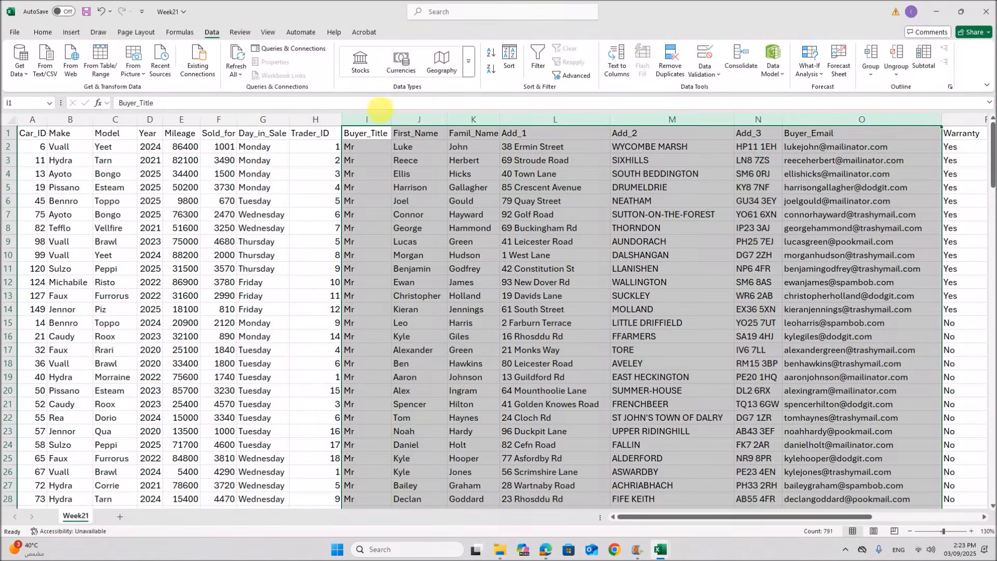
drag(372, 138, 959, 375)
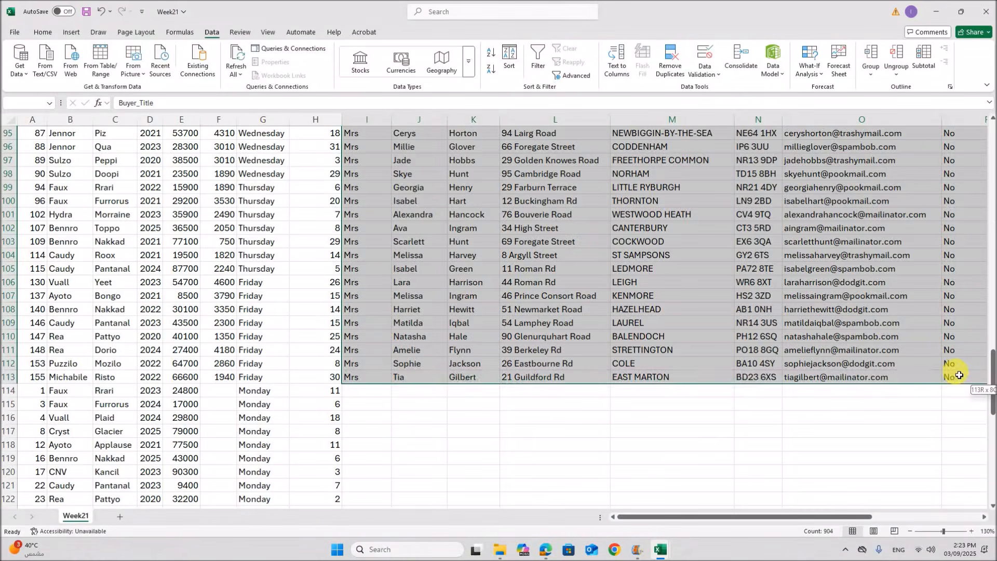
key(ctrl+c)
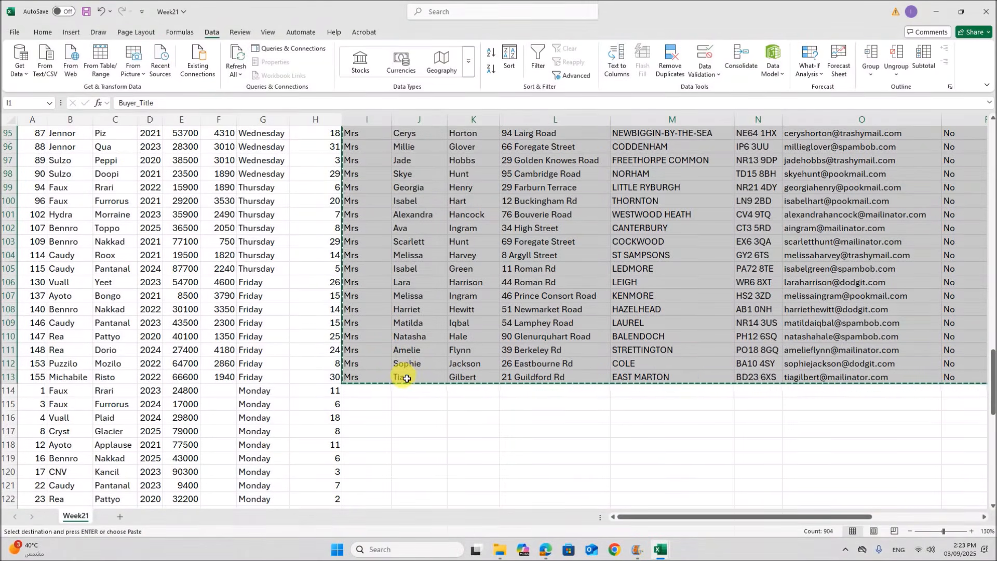
scroll(401, 378, up, 20)
scroll(398, 355, up, 9)
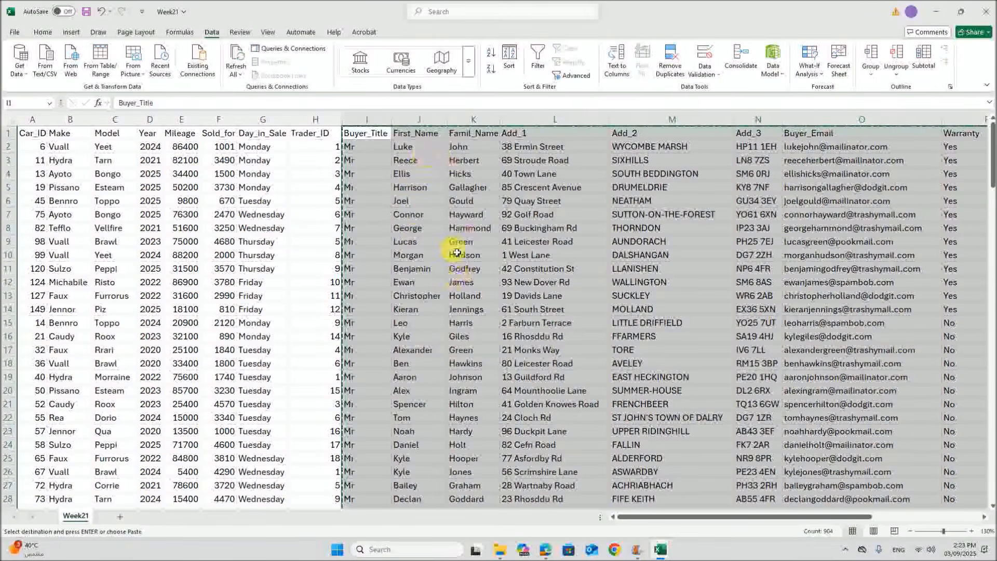
scroll(451, 319, down, 2)
scroll(451, 318, down, 17)
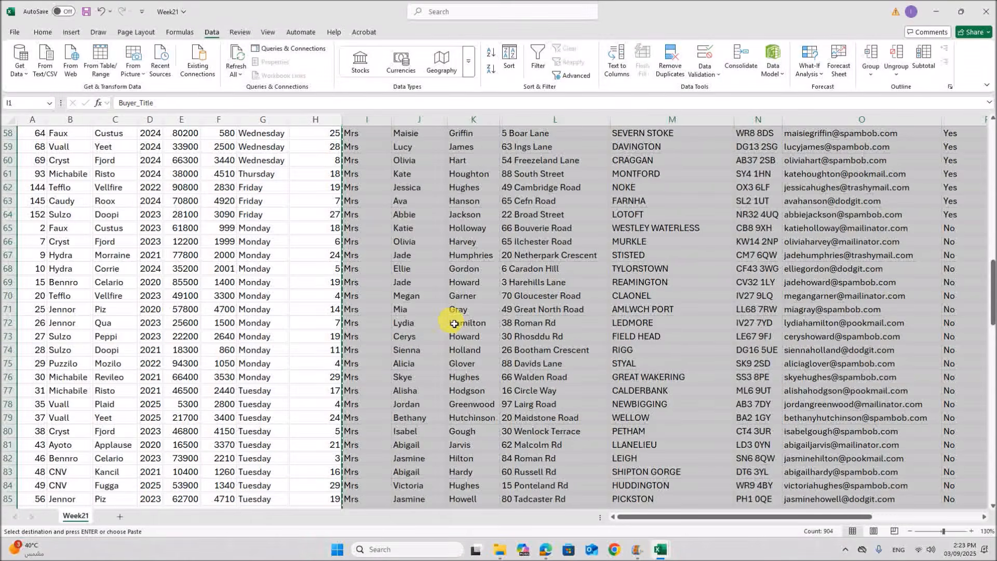
scroll(454, 324, down, 4)
scroll(454, 323, up, 20)
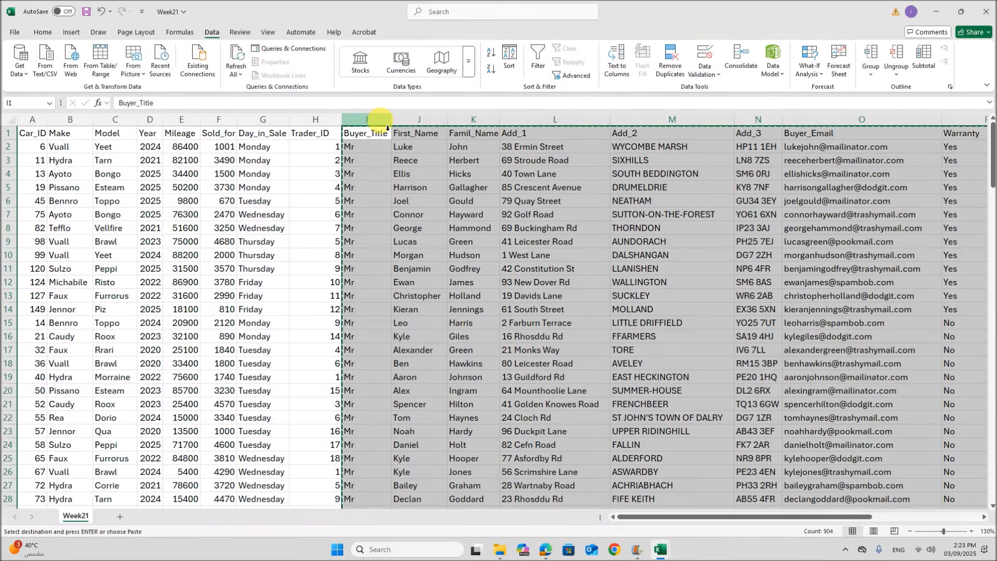
key(ctrl+q)
key(F9)
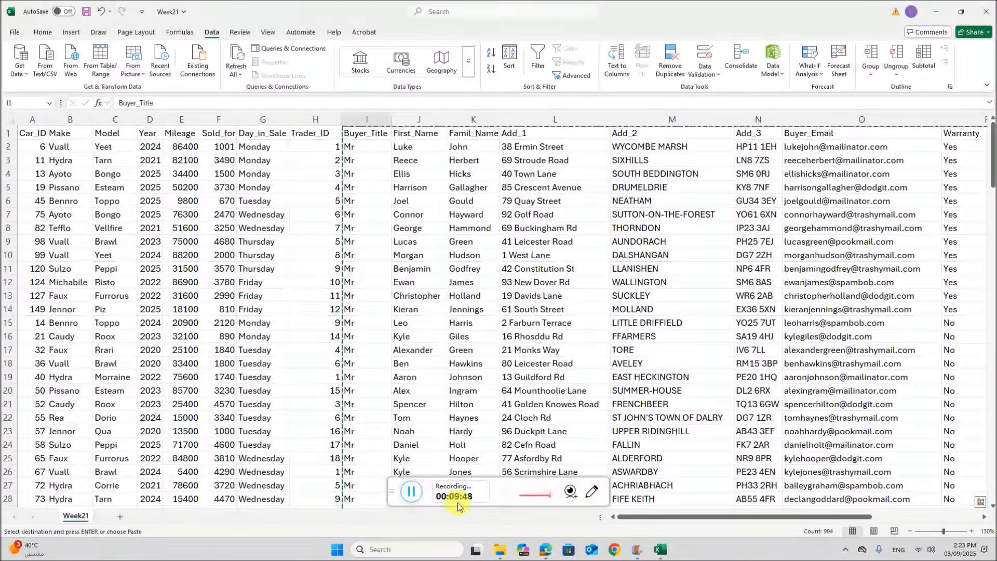
click(412, 492)
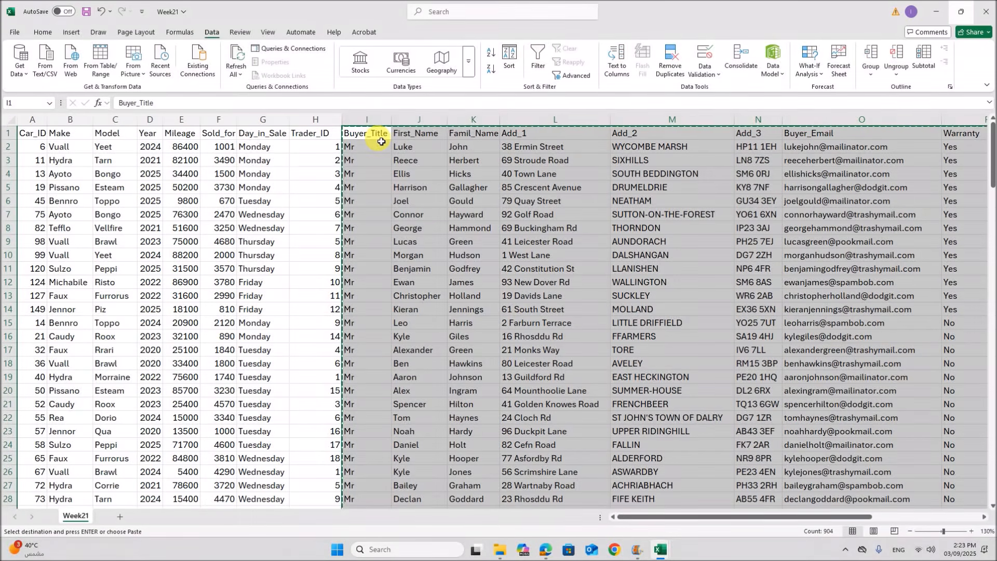
Create a new blank workbook and paste the copied buyer data starting at B1, leaving column A empty
click(14, 31)
click(134, 125)
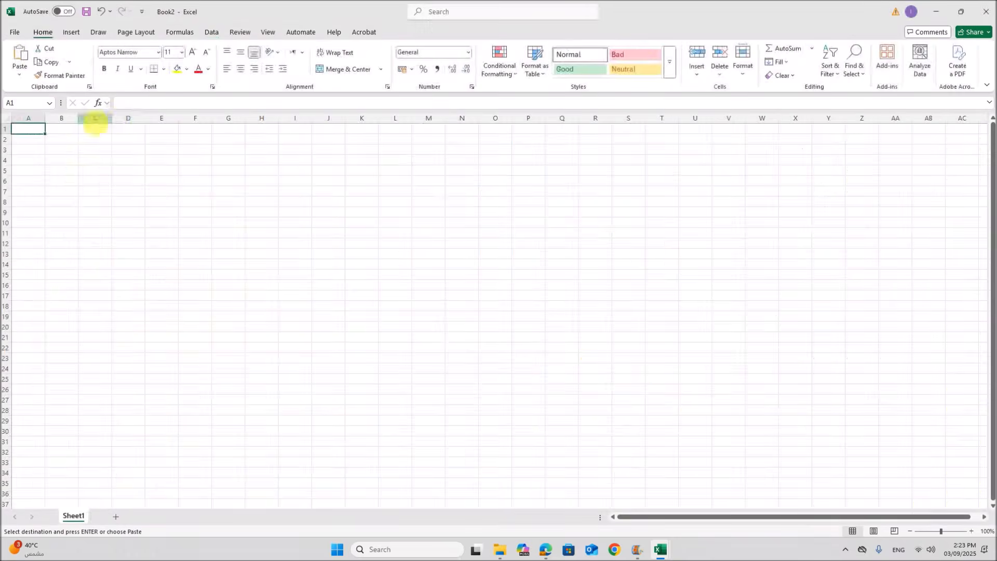
click(75, 133)
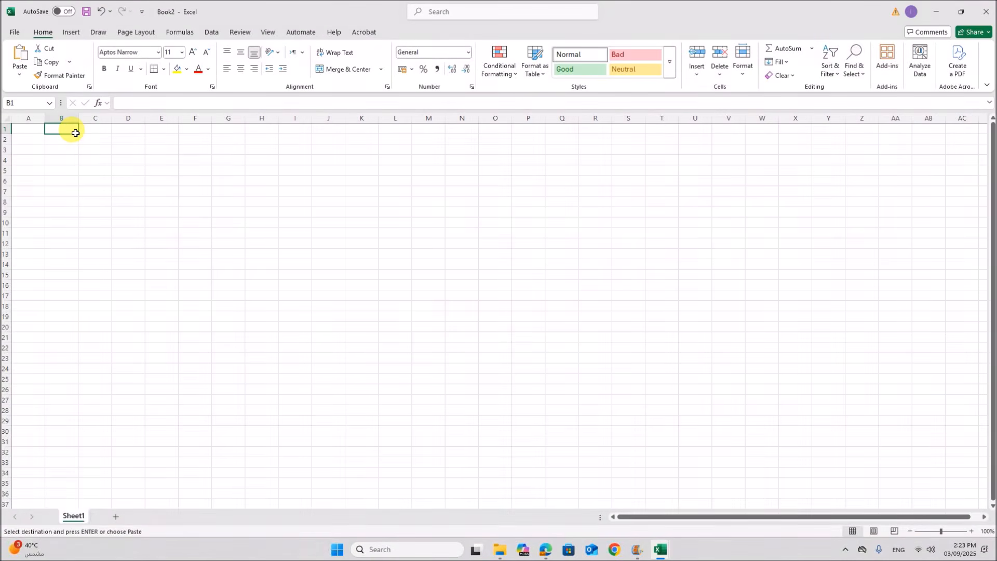
key(ctrl+v)
click(31, 130)
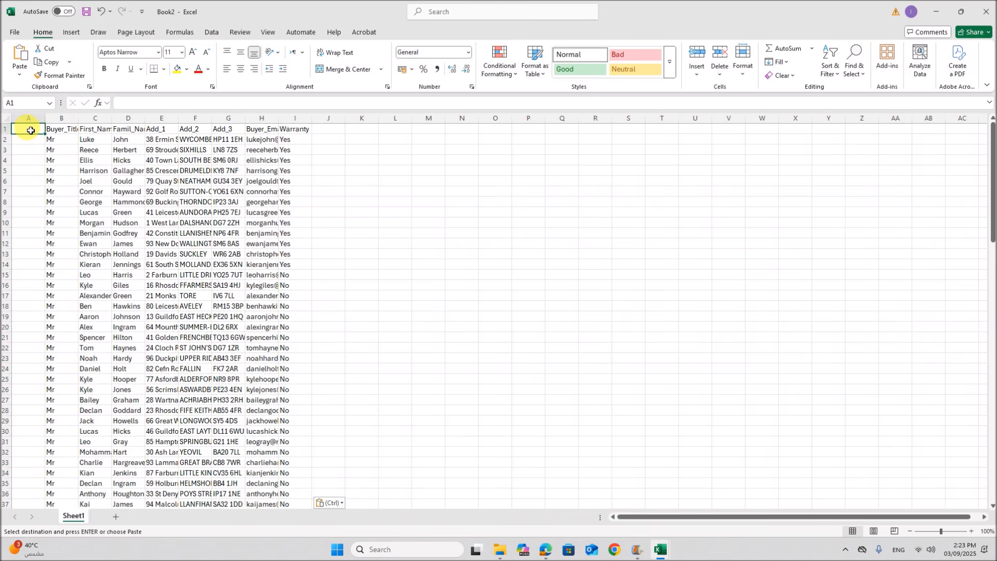
text(Buyer_ID)
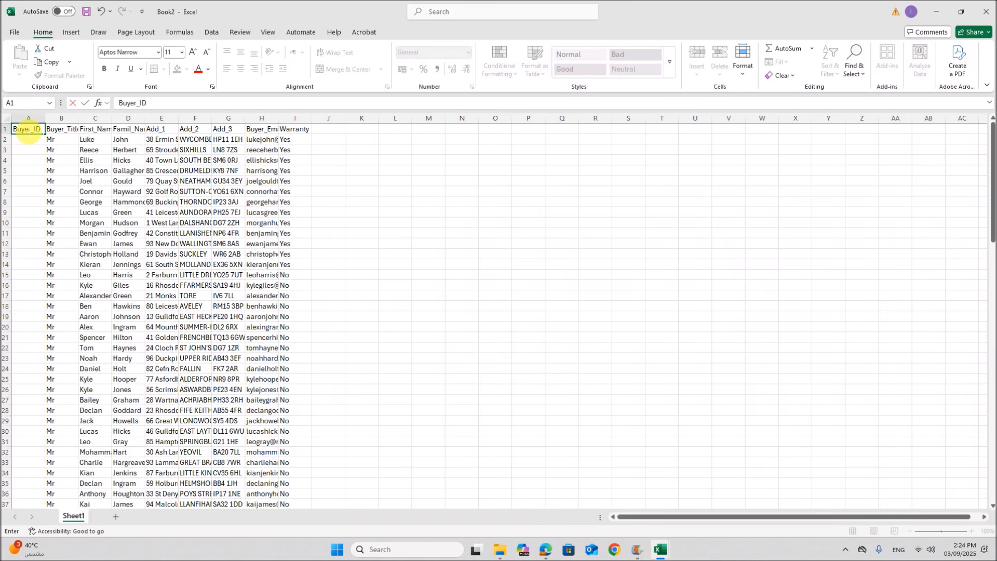
key(Return)
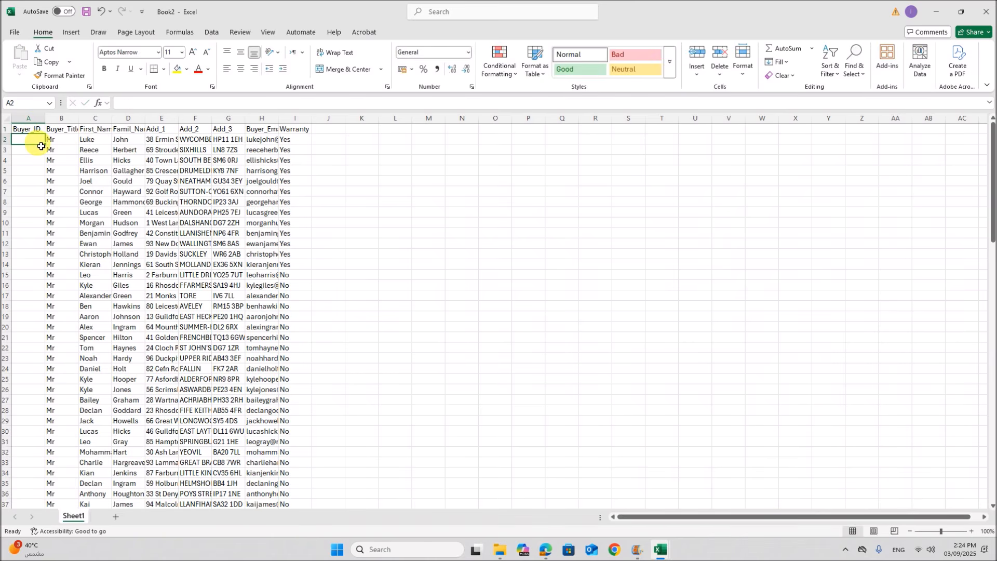
text(1)
key(Return)
key(Return)
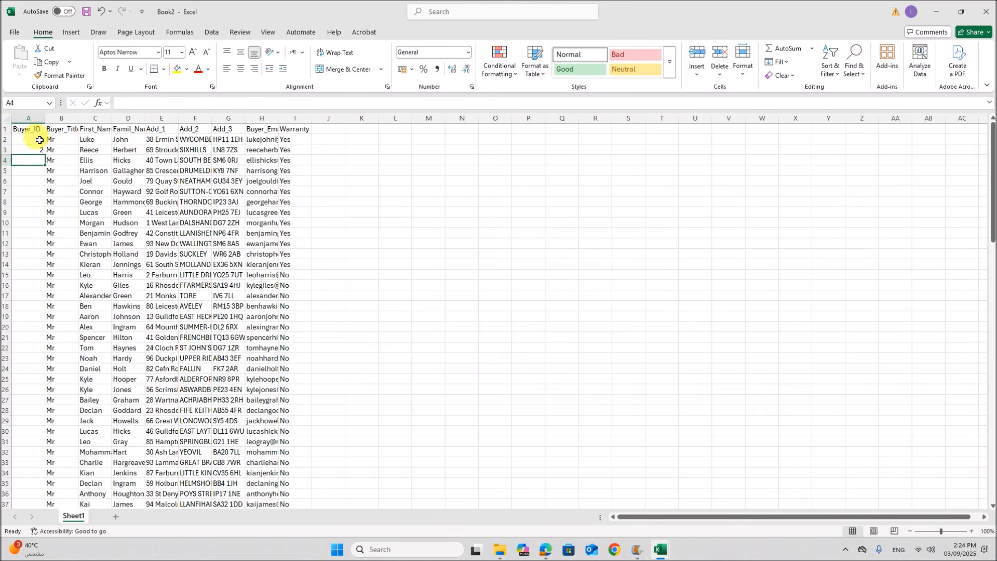
click(42, 125)
key(Delete)
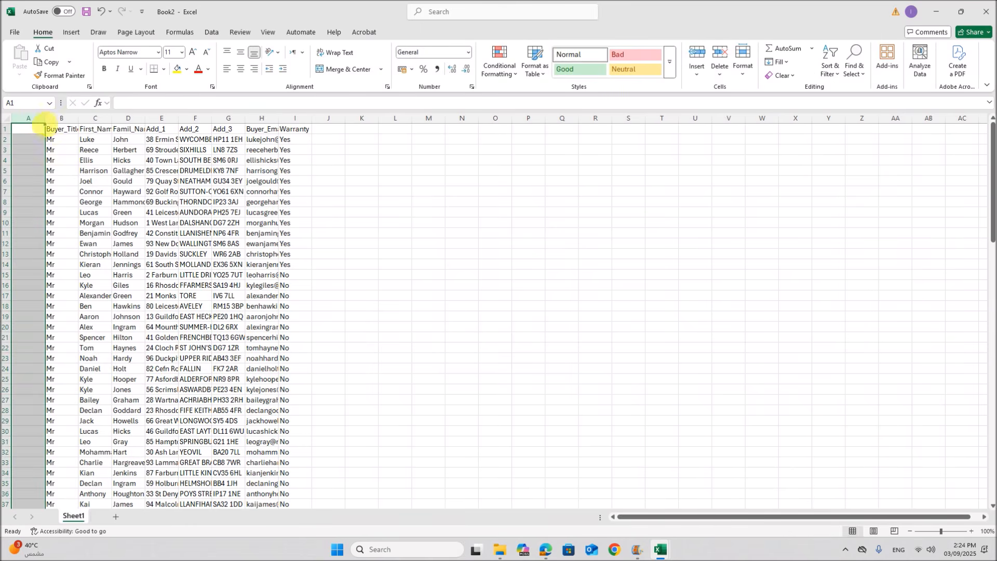
Remove duplicates from the buyer data in columns B to I, comparing all of the columns
click(61, 124)
drag(61, 125, 288, 122)
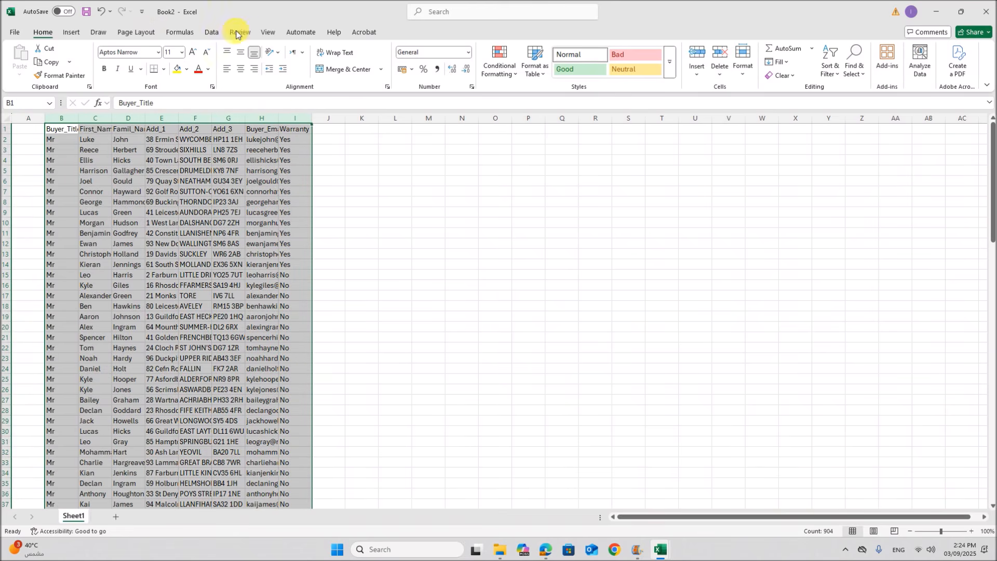
click(212, 32)
click(673, 61)
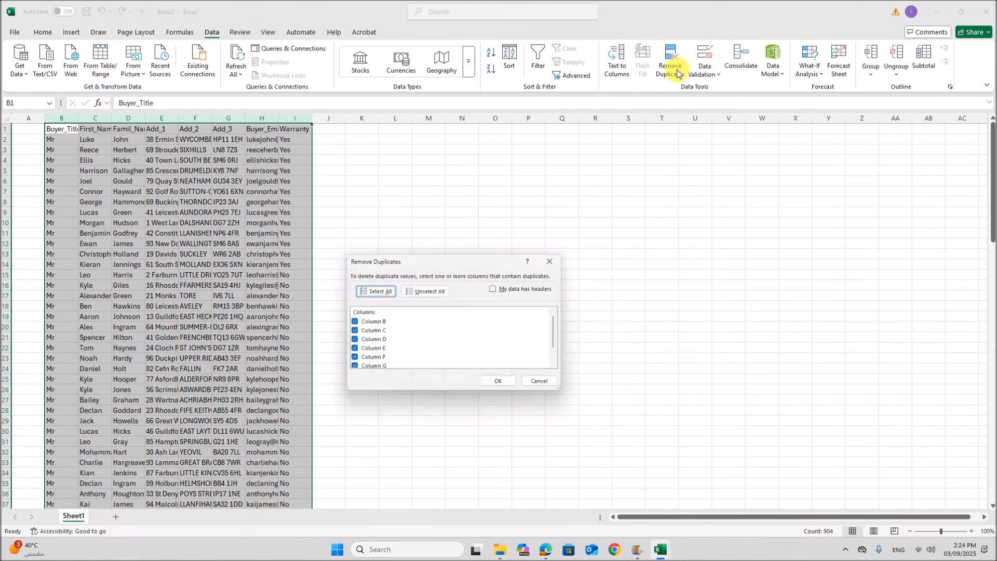
click(498, 386)
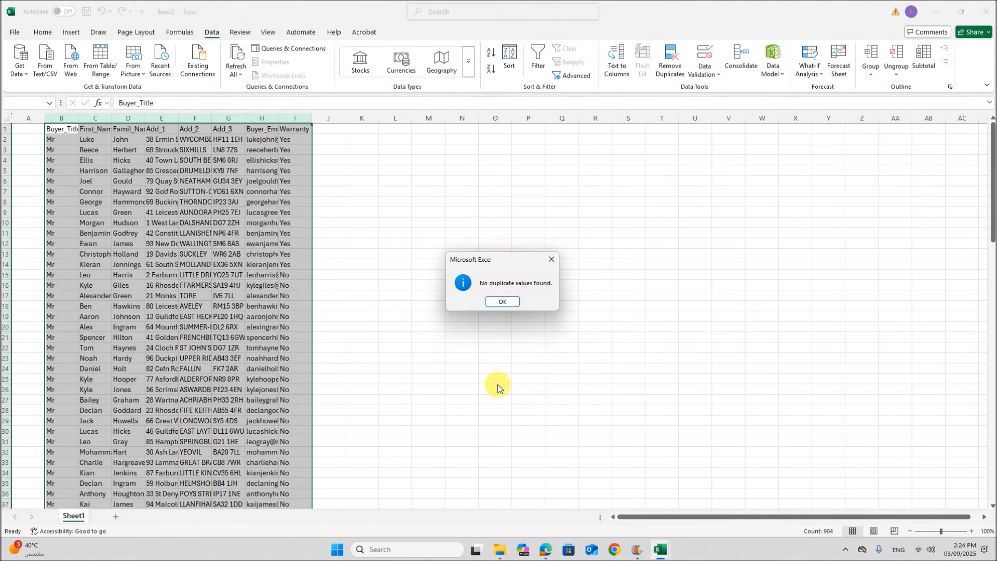
click(502, 302)
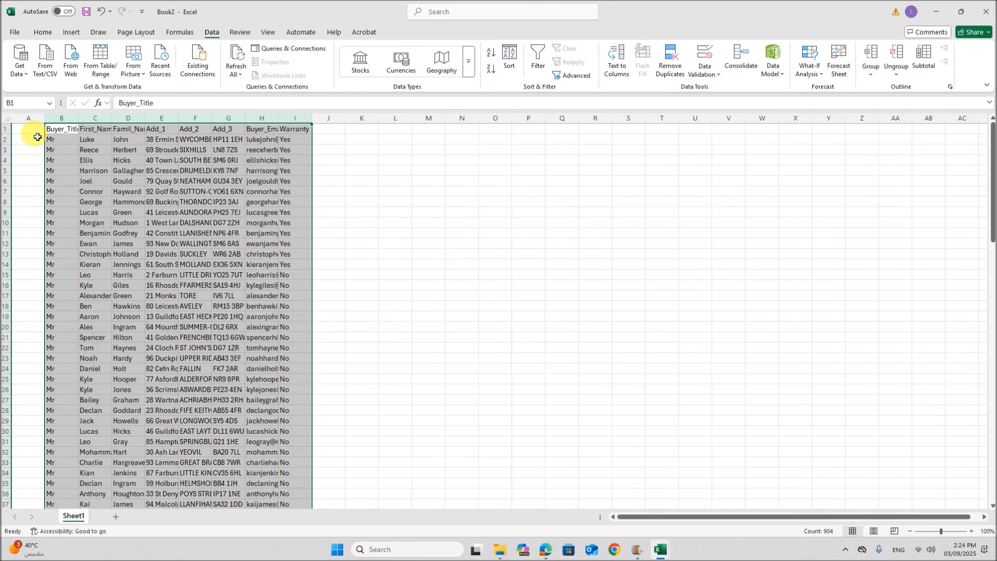
Enter the header Buyer_ID in A1, with 1 in A2 and 2 in A3
click(29, 130)
text(Bu)
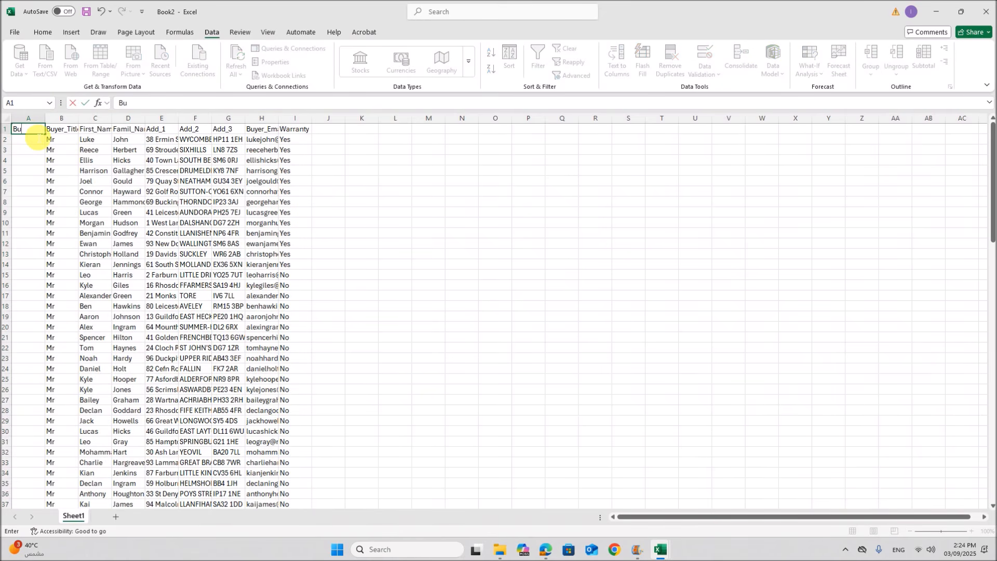
text(yer_ID)
key(Return)
text(1)
key(Return)
text(2)
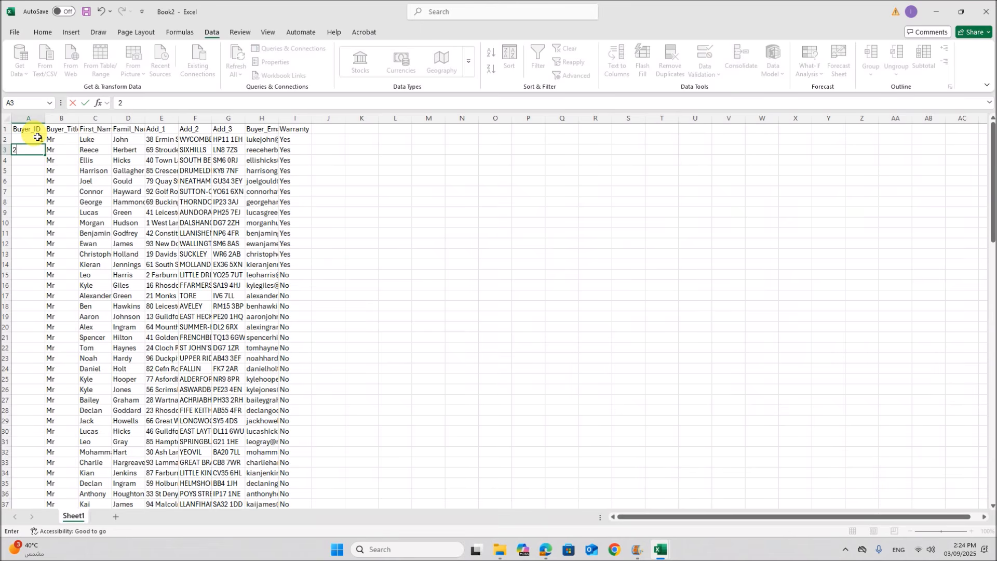
click(61, 169)
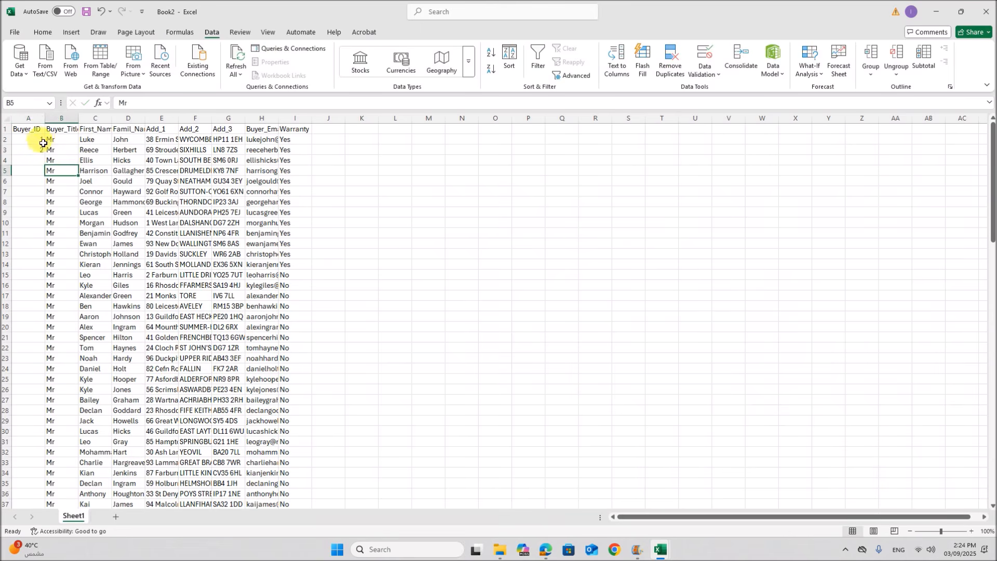
Fill the Buyer_ID number series from A2:A3 down column A to the last buyer row
drag(43, 142, 43, 152)
double_click(49, 157)
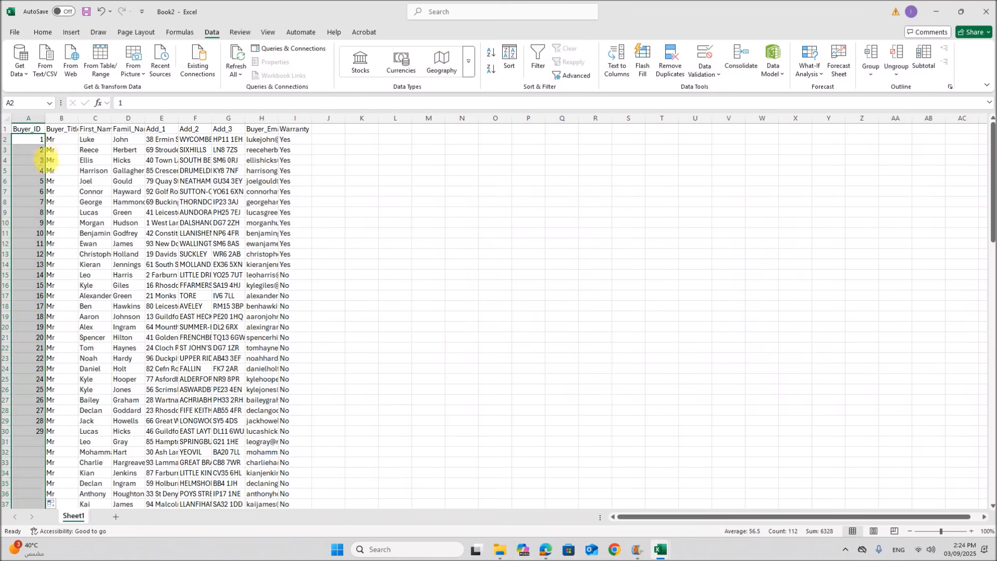
scroll(156, 327, down, 20)
scroll(139, 366, down, 1)
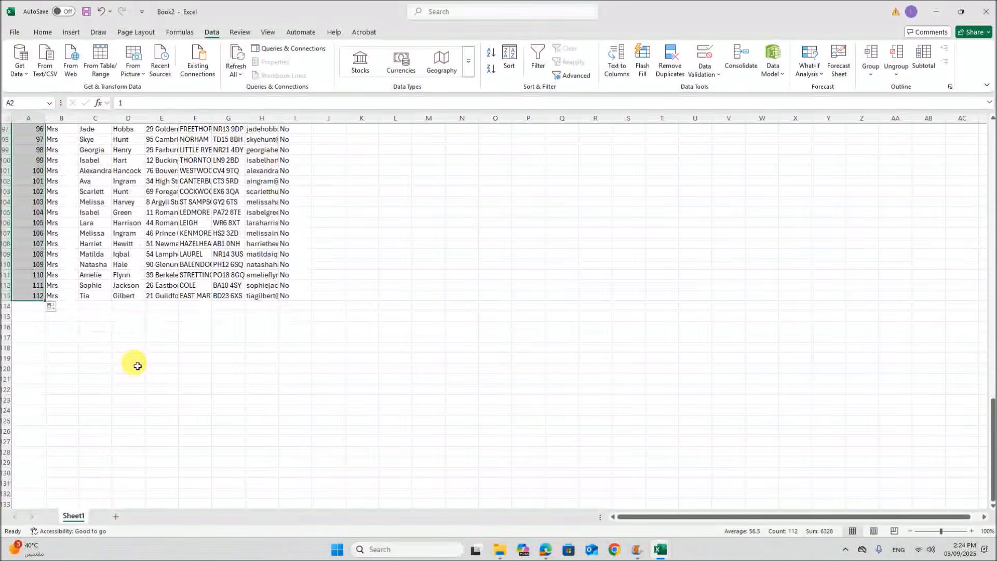
scroll(136, 364, up, 8)
scroll(134, 363, down, 6)
scroll(134, 362, up, 20)
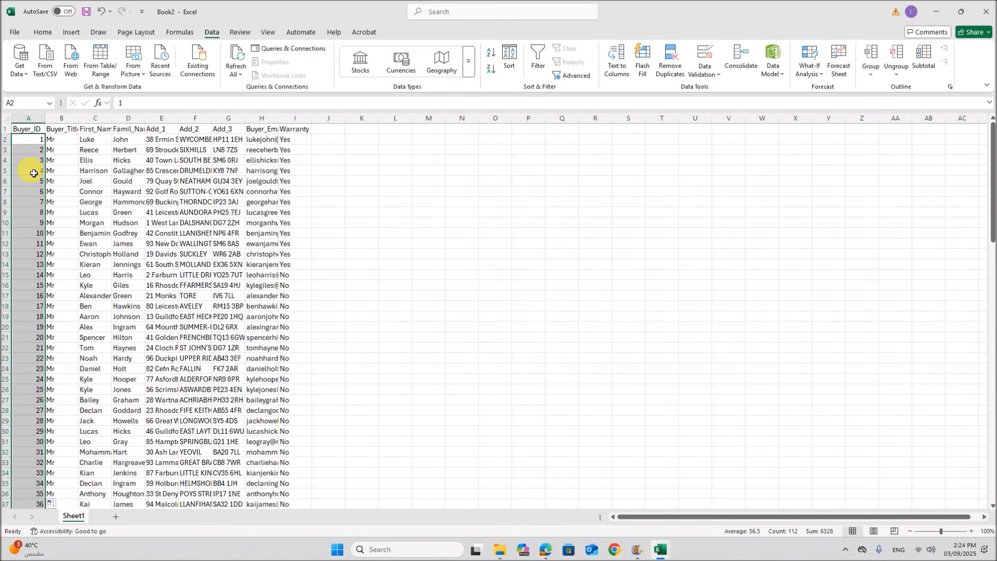
Copy the whole Buyer_ID column and insert it into the Week21 workbook as column I, before Buyer_Title
click(36, 130)
click(28, 115)
key(ctrl+c)
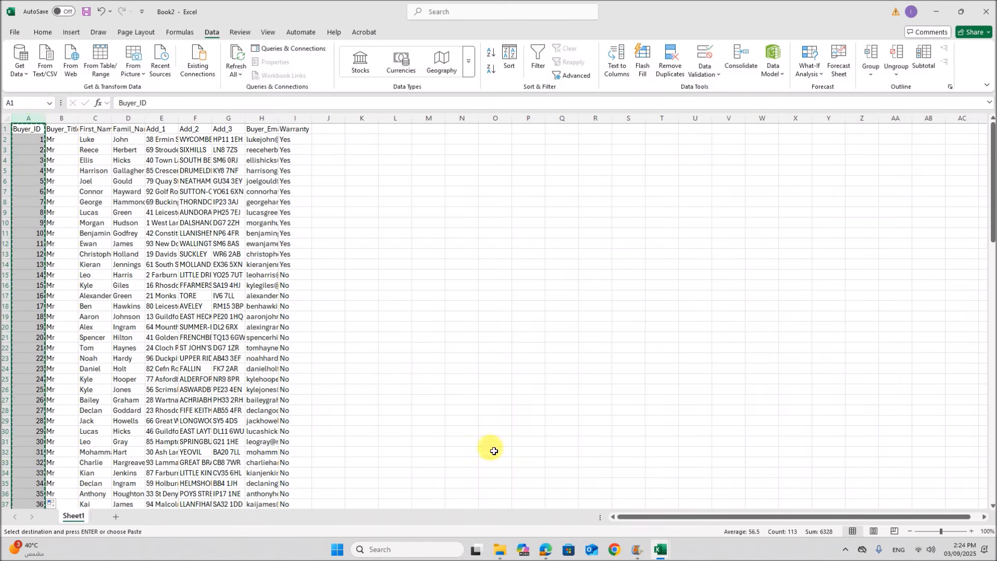
click(660, 549)
click(560, 506)
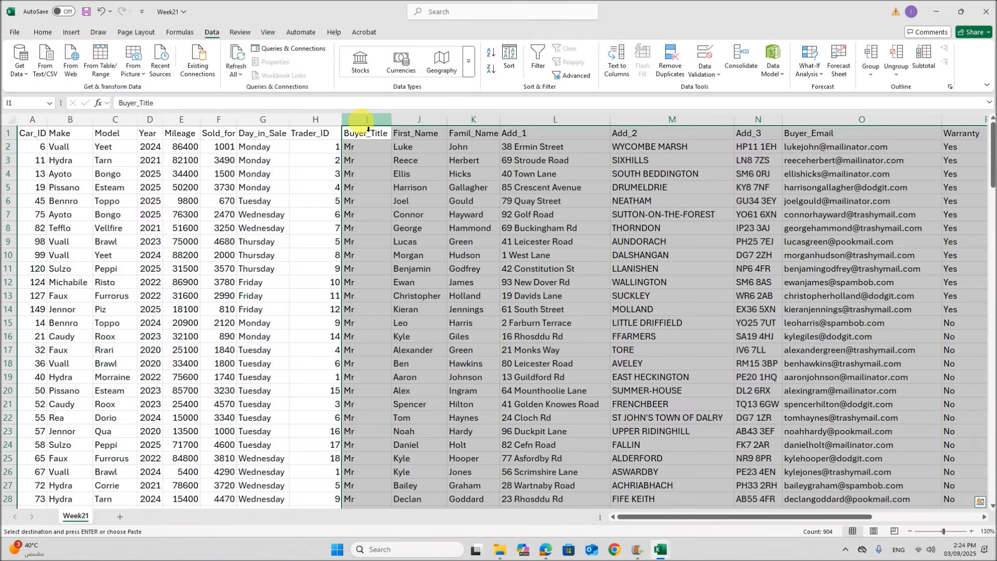
right_click(367, 128)
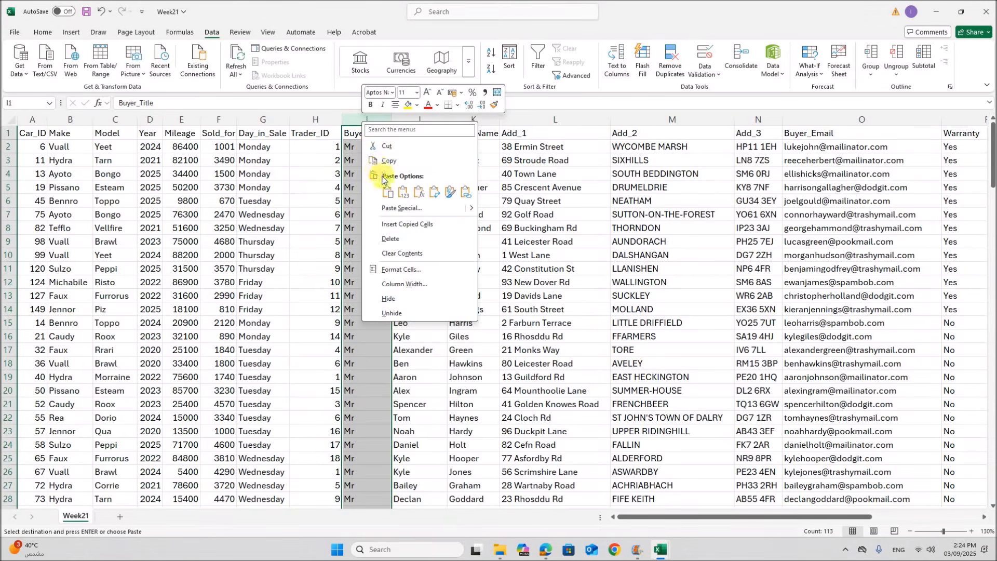
click(396, 228)
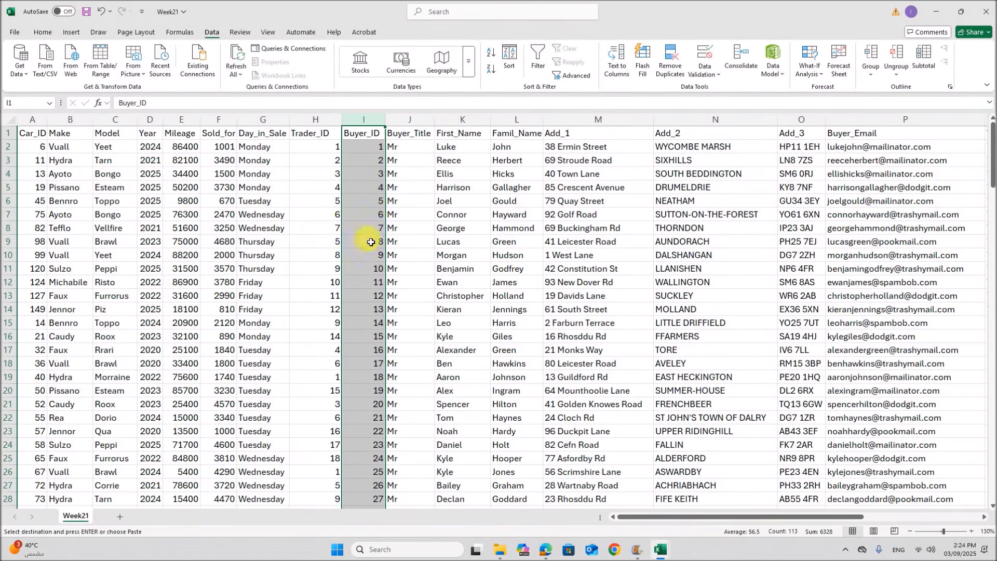
scroll(405, 320, down, 20)
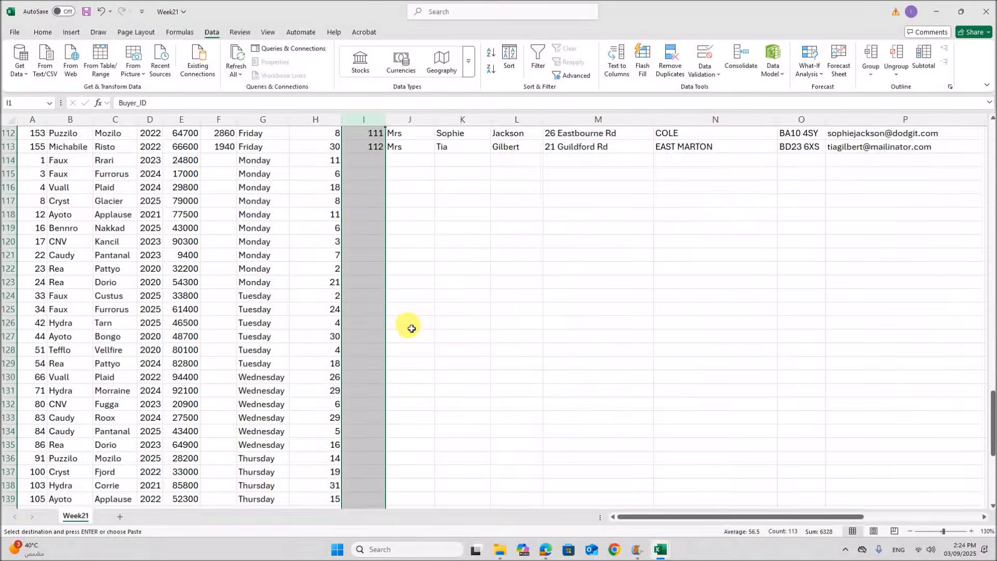
scroll(410, 325, up, 20)
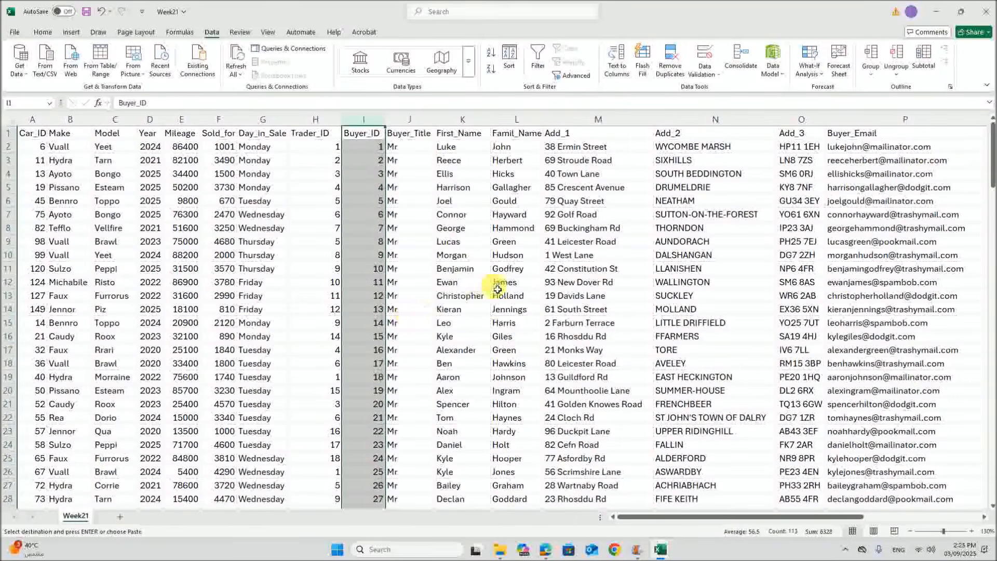
Delete columns J to Q, from Buyer_Title through Warranty, from the Week21 sheet
click(497, 289)
drag(410, 119, 908, 116)
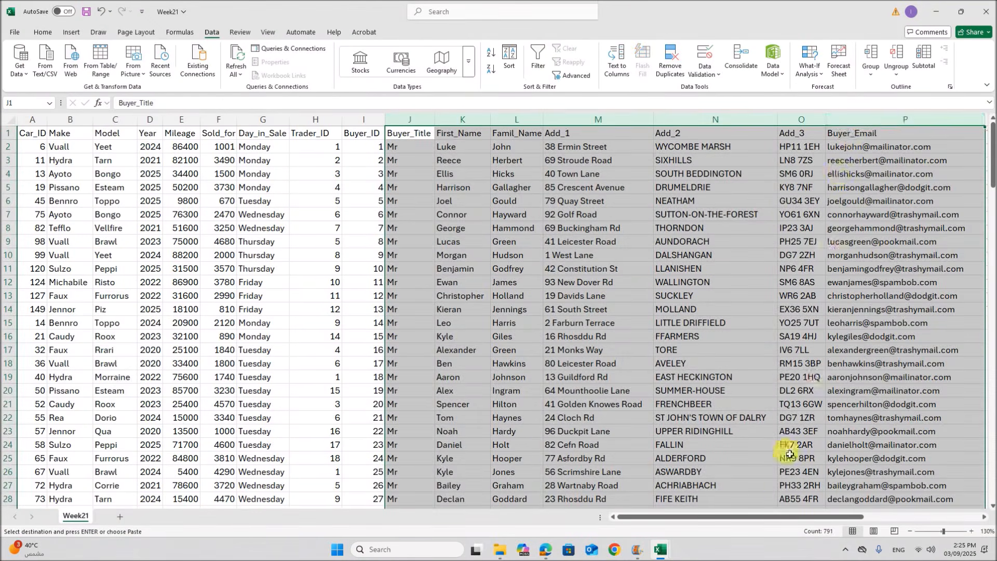
drag(790, 518, 831, 518)
ctrl+click(854, 120)
right_click(852, 122)
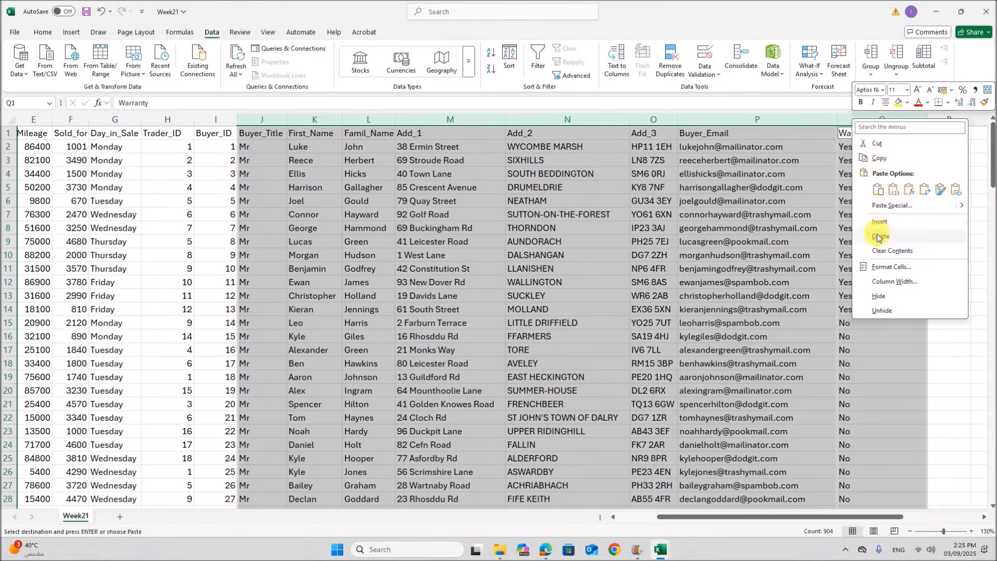
click(881, 236)
drag(668, 516, 570, 516)
click(438, 363)
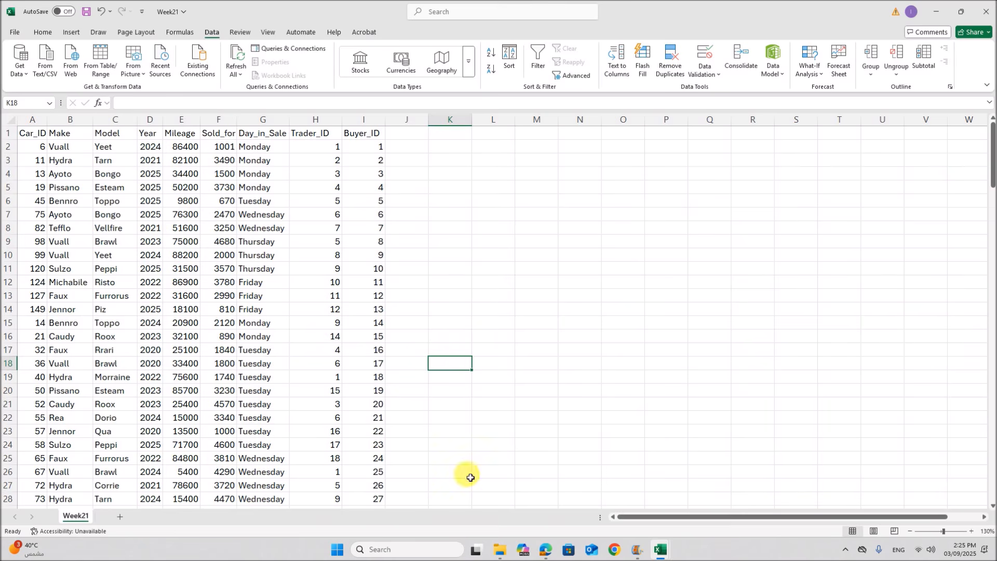
Save the Book1 trader workbook as Trader in CSV (Comma delimited) format in the Examination folder of J25 P4
mouse_move(664, 555)
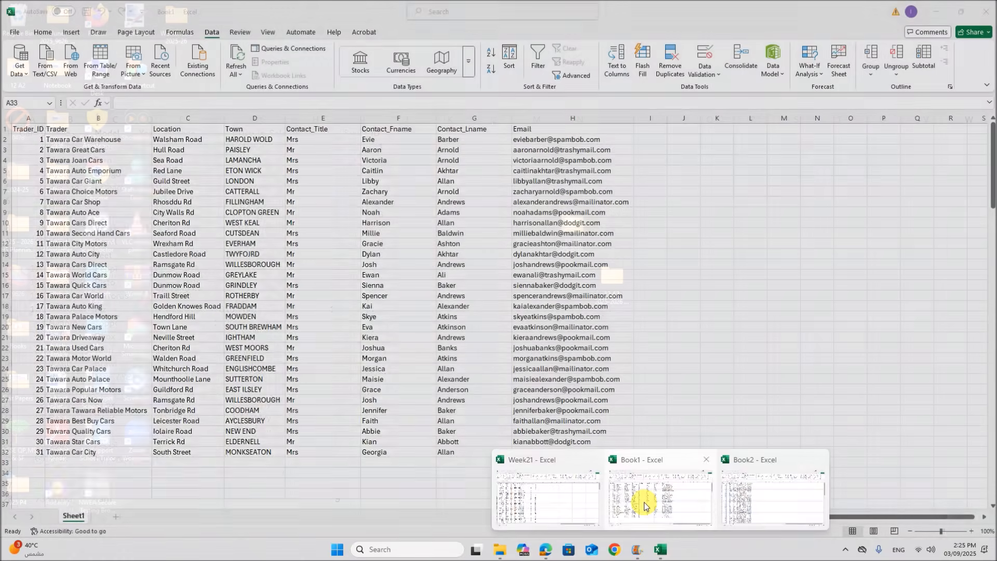
click(639, 493)
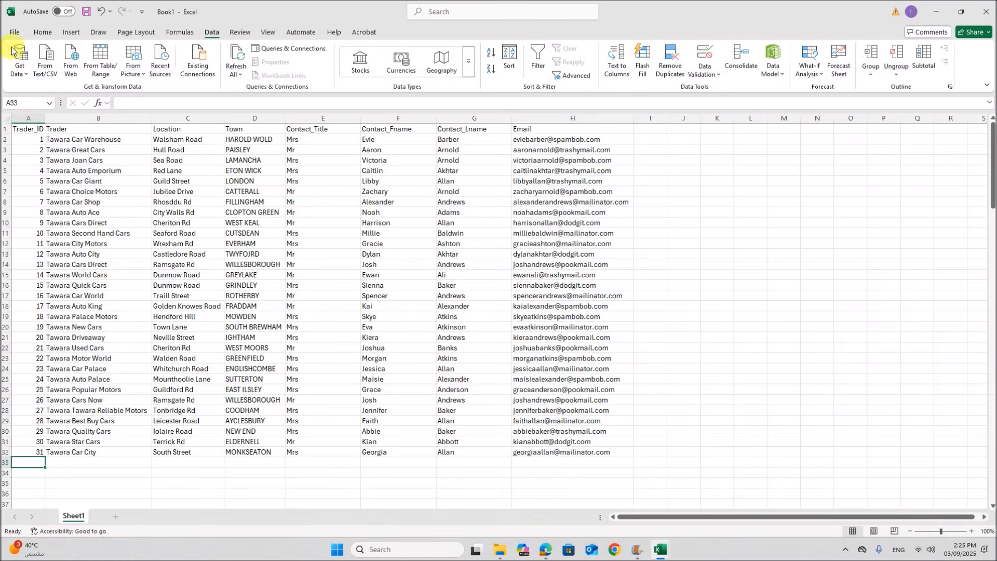
click(23, 34)
click(31, 171)
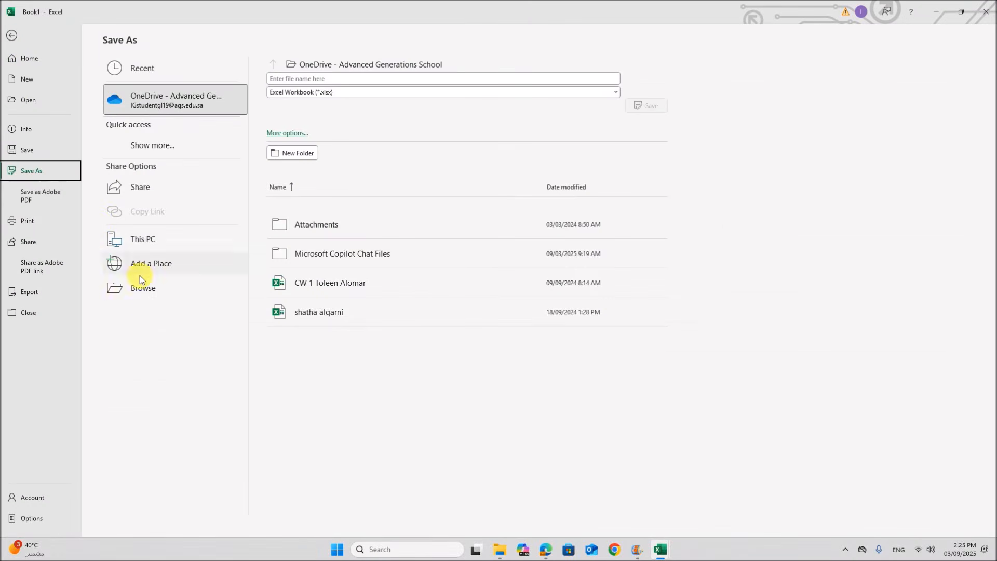
click(142, 288)
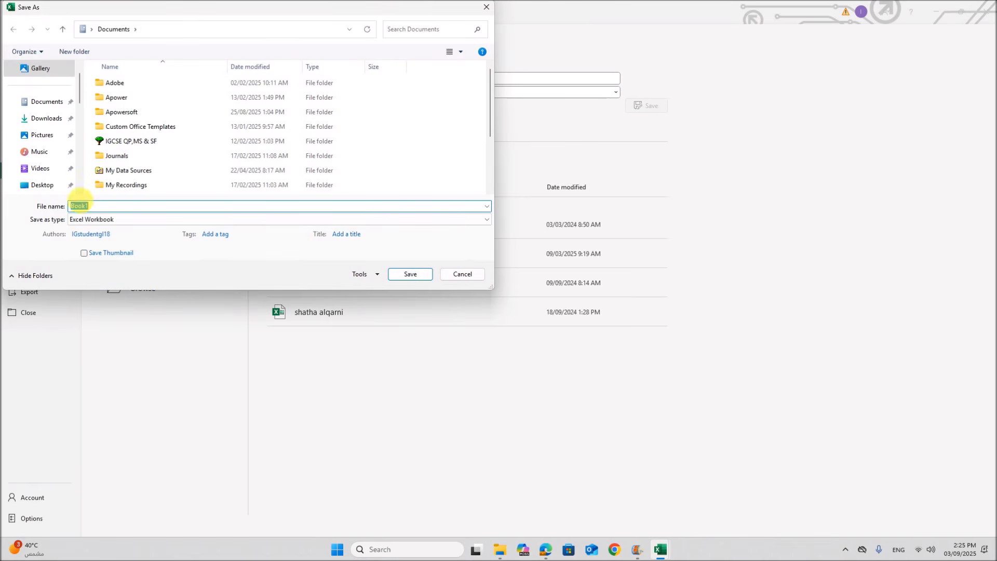
scroll(52, 185, down, 1)
click(45, 168)
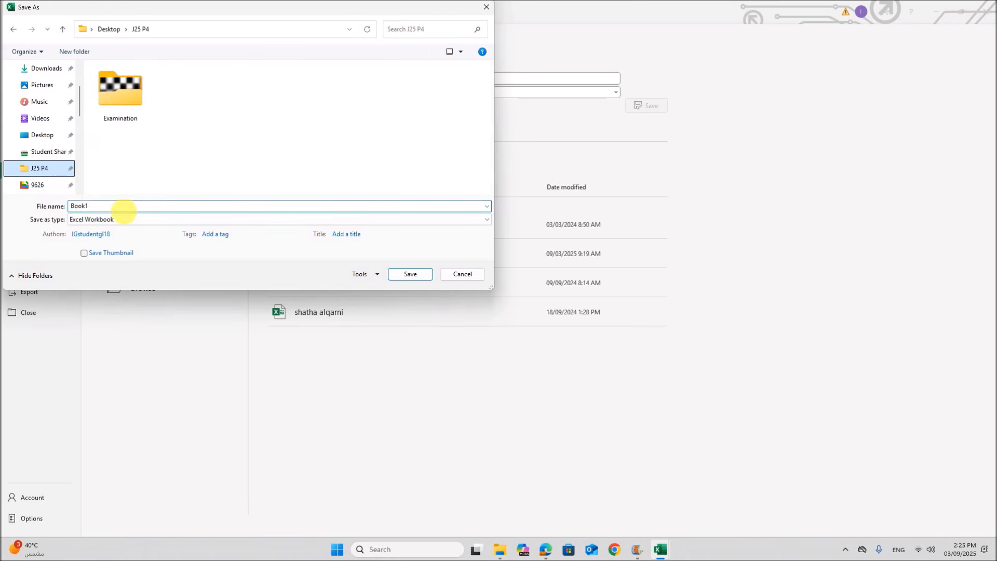
double_click(126, 113)
double_click(109, 206)
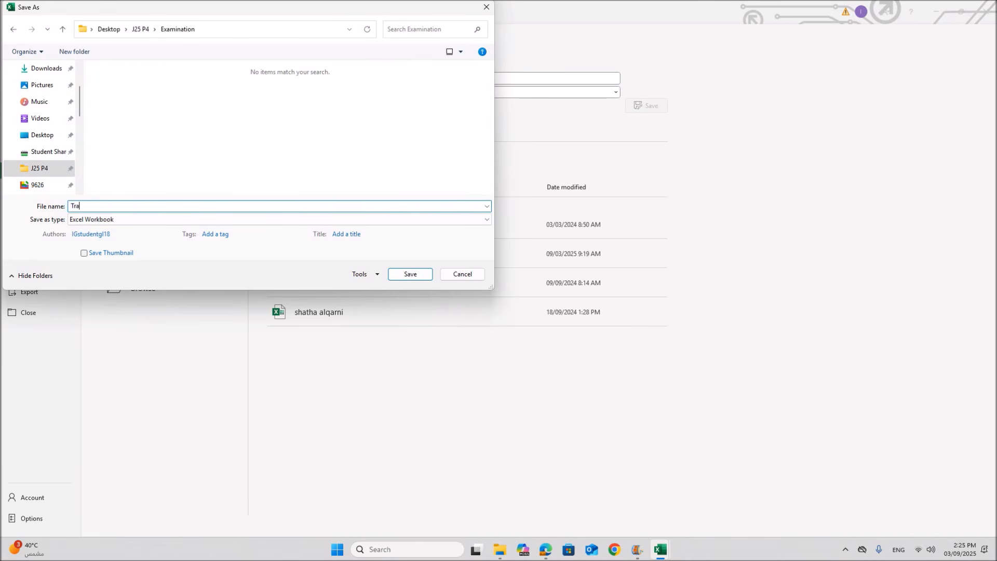
click(248, 219)
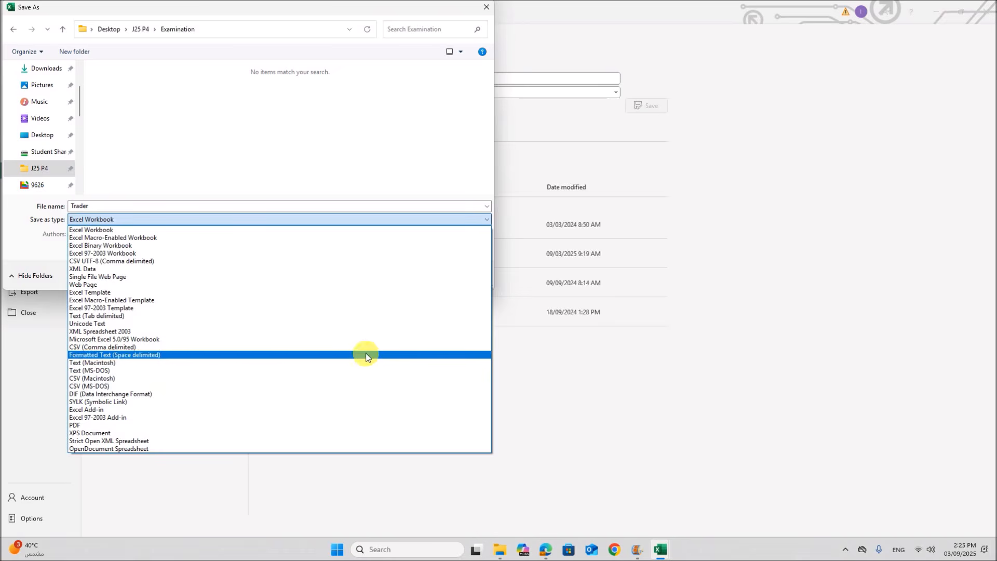
click(365, 347)
click(390, 264)
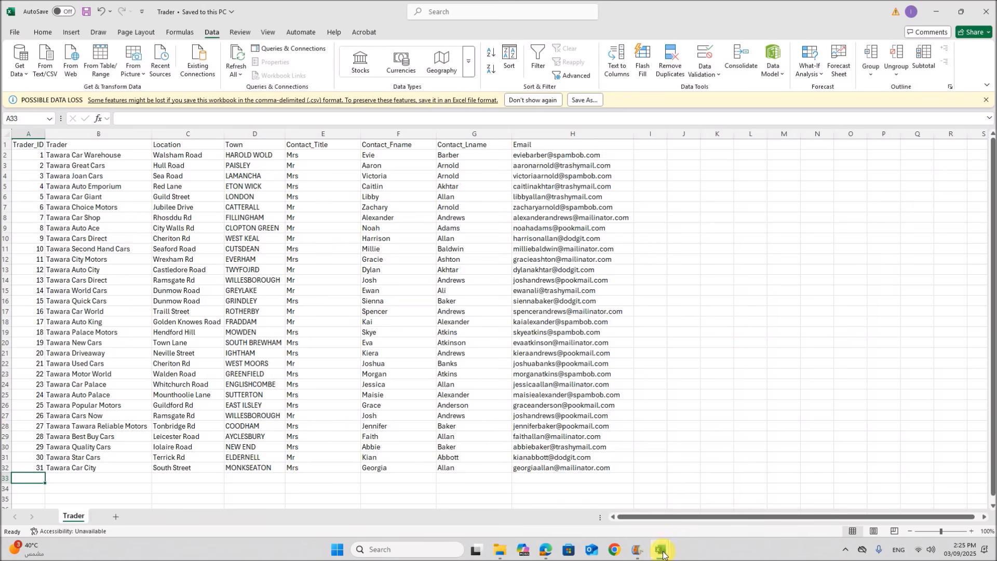
Save the Book2 buyer workbook as Buyer in CSV (Comma delimited) format in the same Examination folder
mouse_move(663, 553)
click(753, 499)
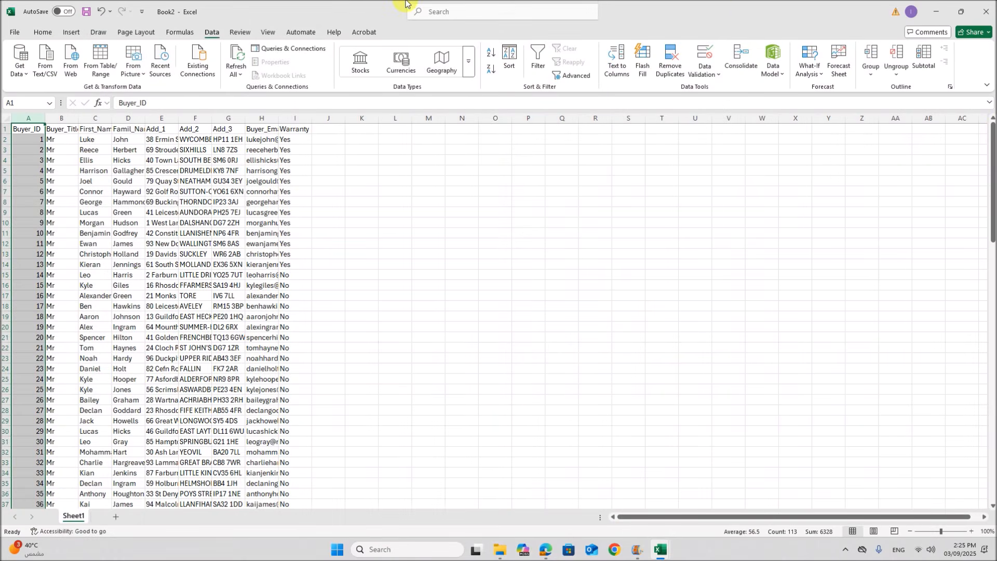
click(14, 33)
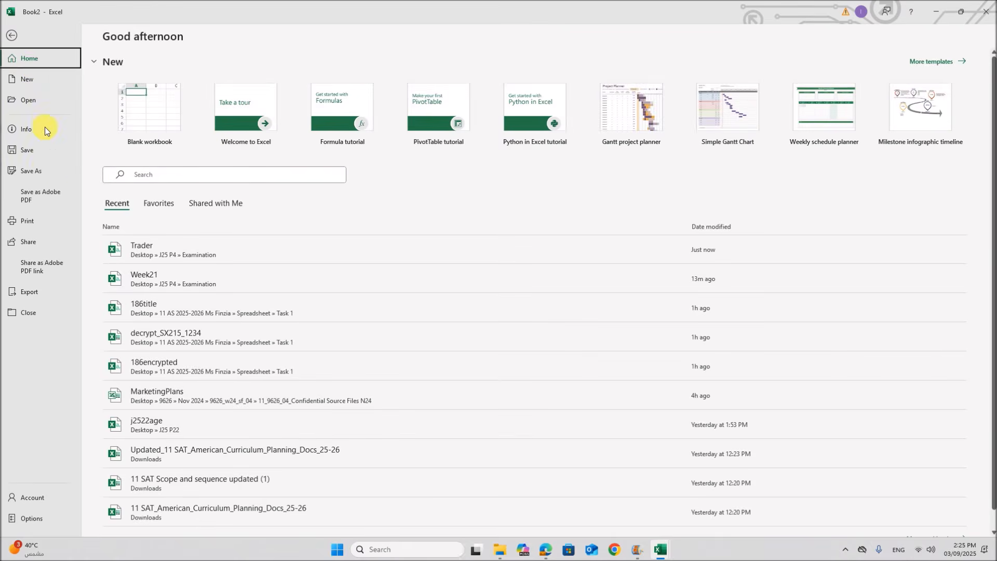
click(39, 169)
click(144, 288)
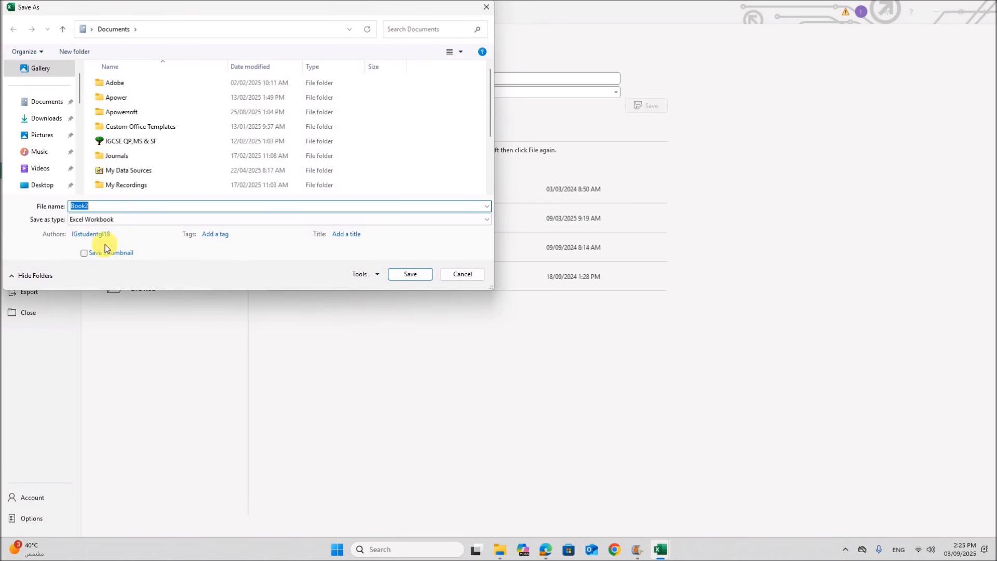
click(57, 168)
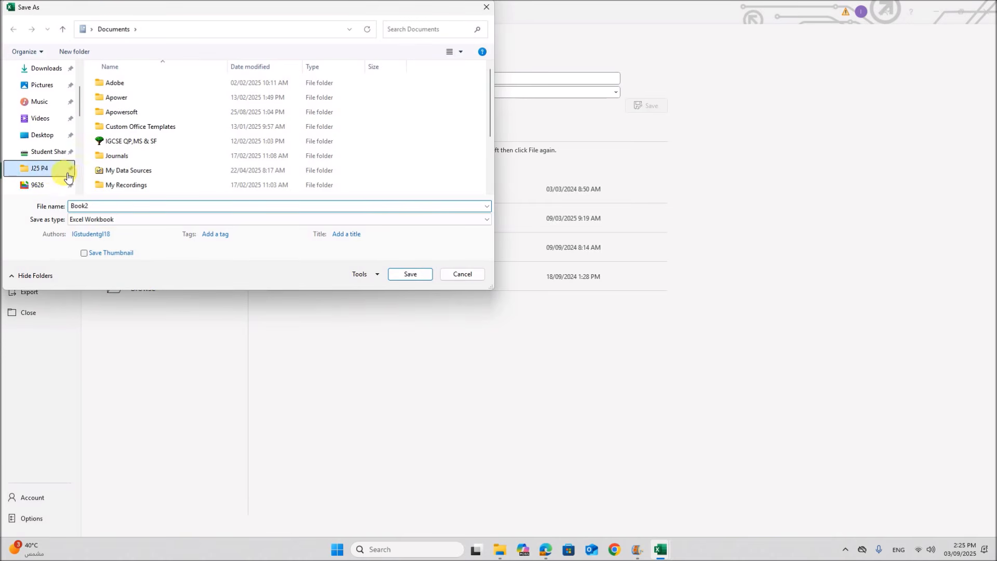
double_click(113, 91)
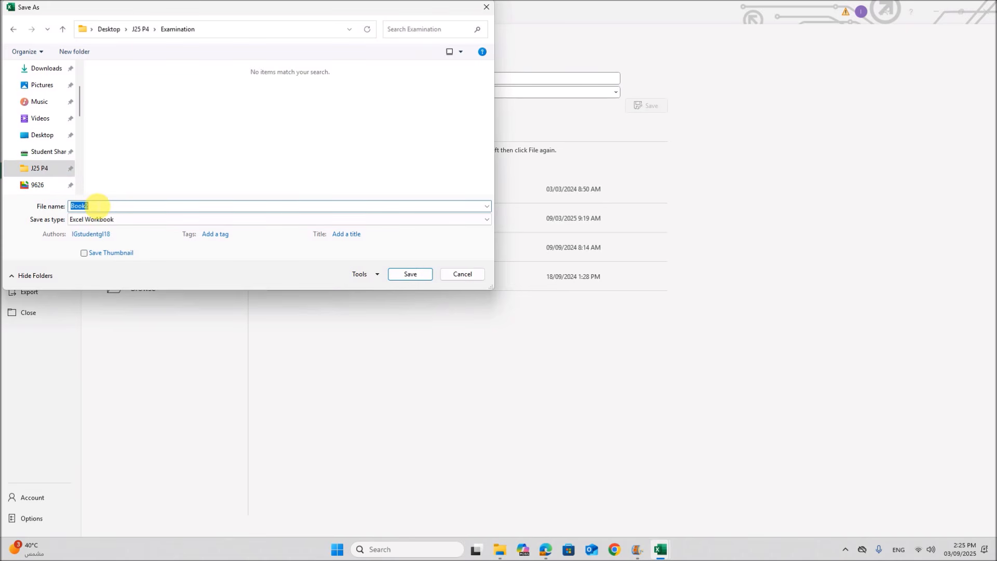
text(Buyer)
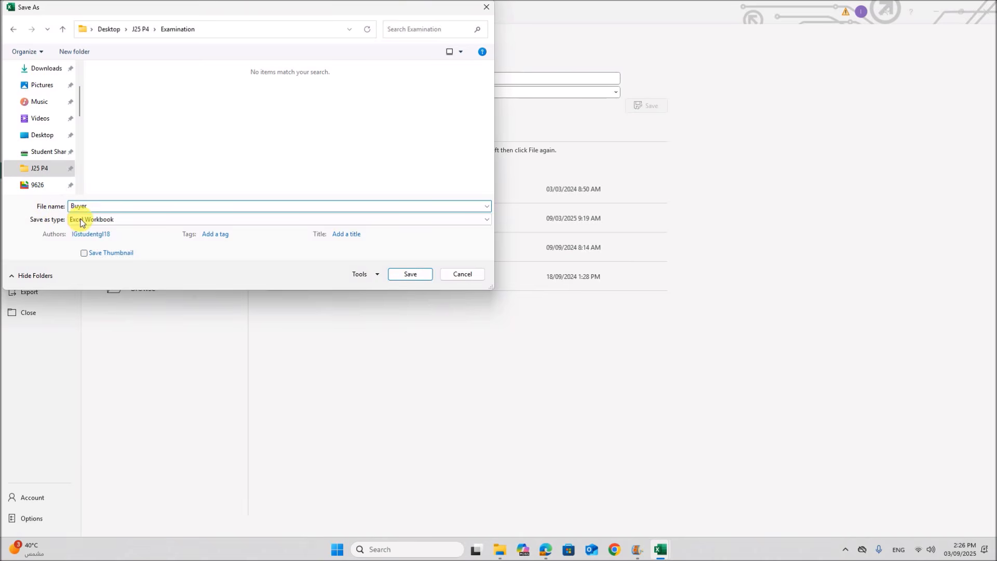
click(80, 221)
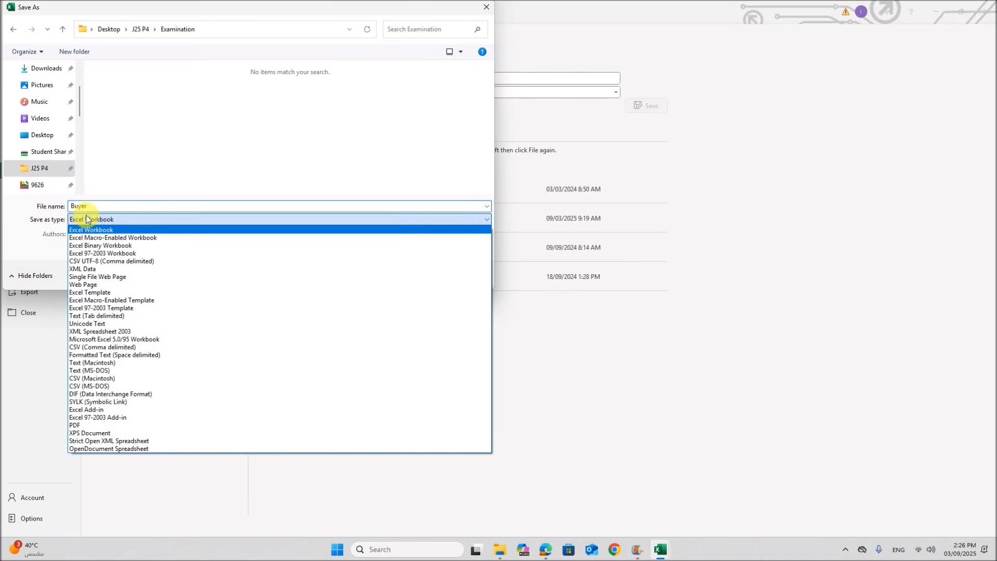
click(99, 346)
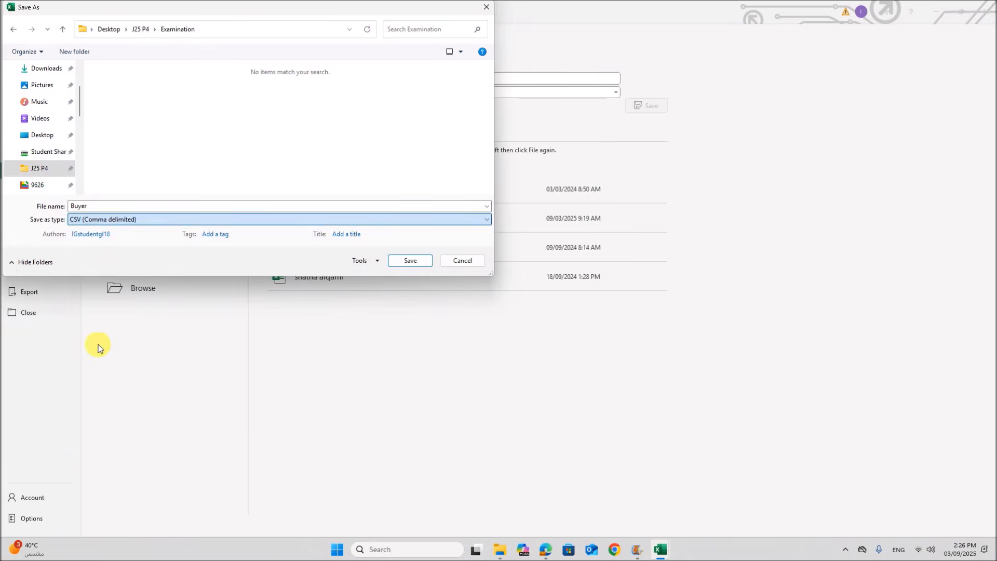
click(410, 261)
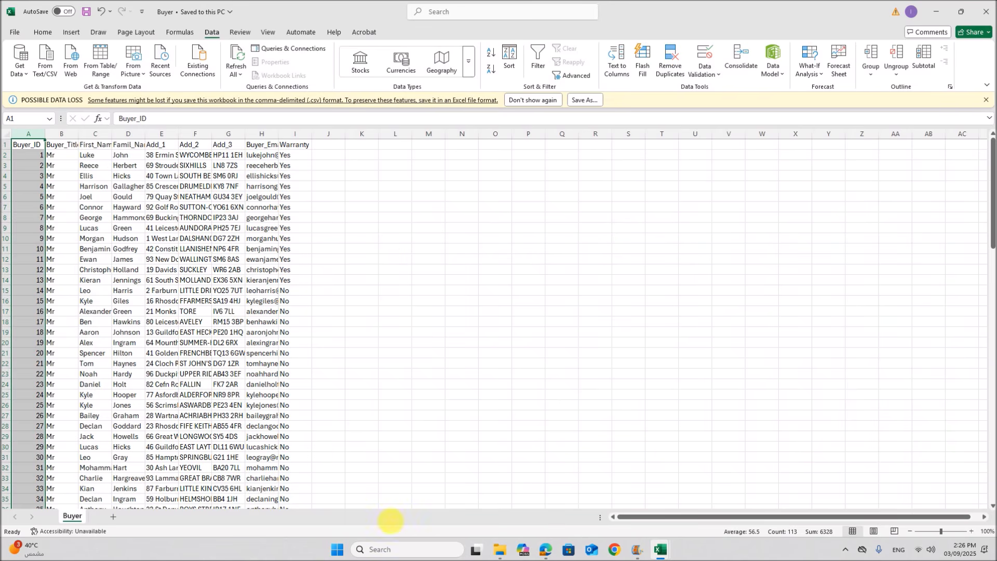
Switch to Week21 and examine how columns Car_ID to Mileage separate from the sales columns Sold_for to Buyer_ID
mouse_move(659, 546)
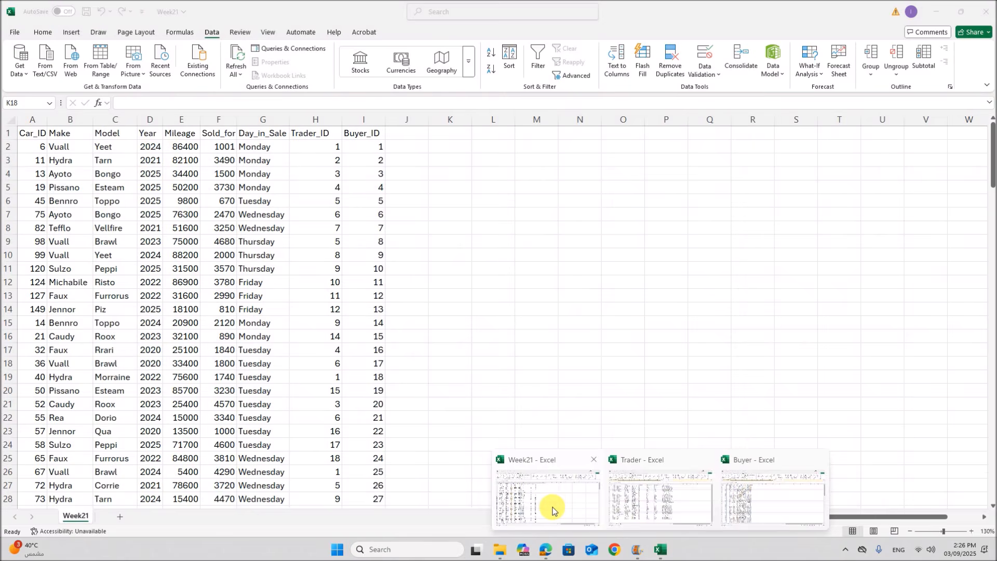
click(546, 503)
drag(32, 121, 156, 143)
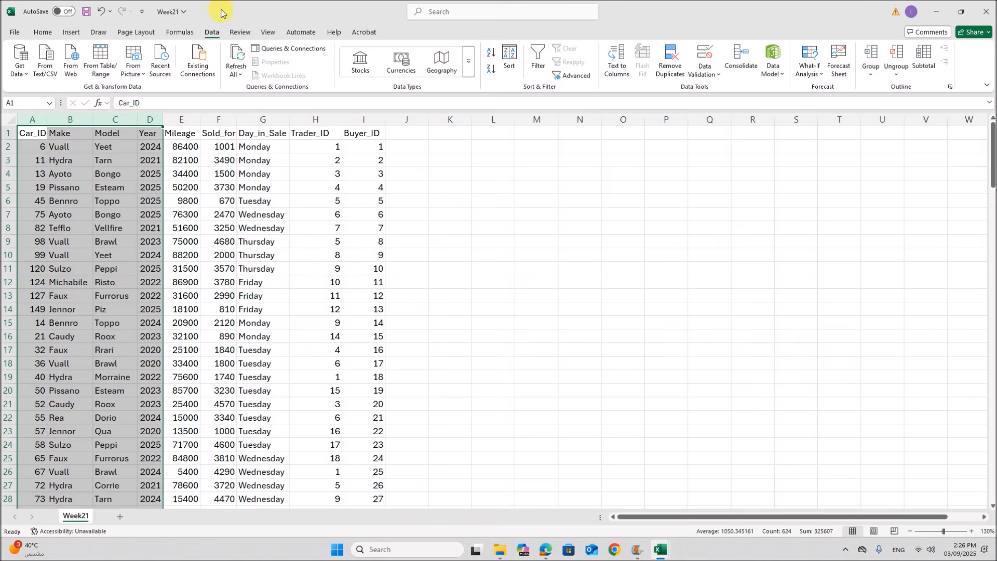
click(213, 233)
drag(36, 120, 173, 131)
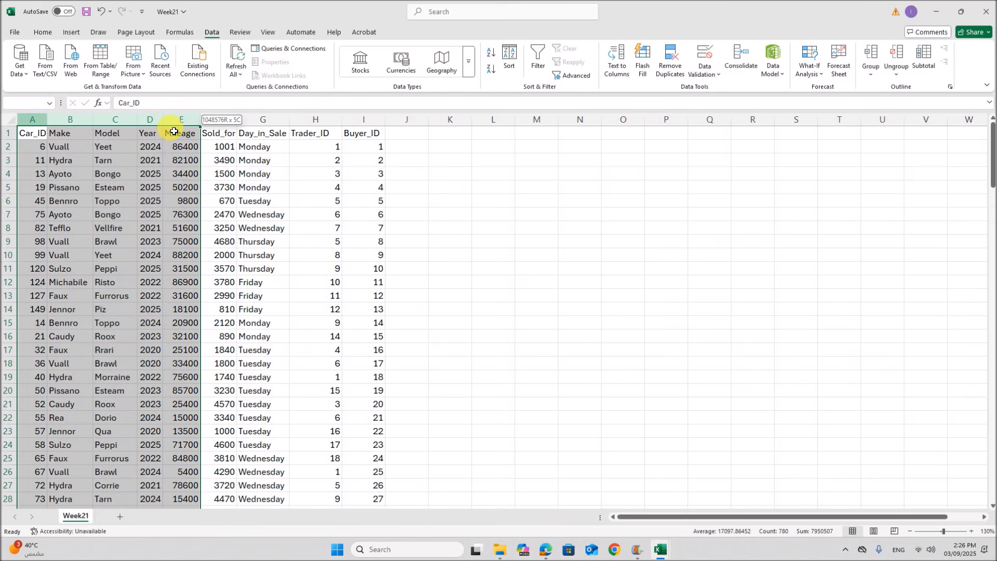
drag(174, 132, 174, 131)
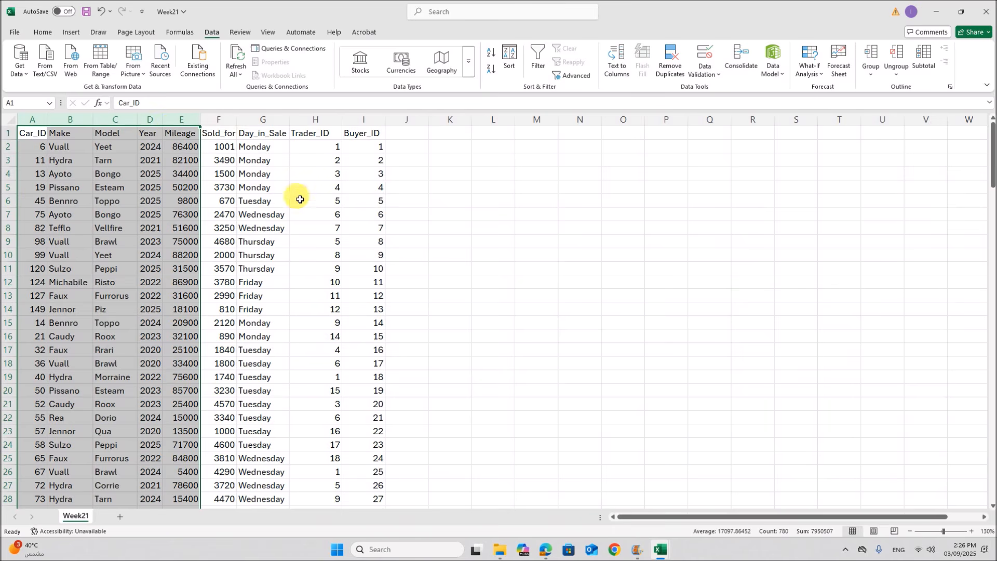
drag(235, 128, 365, 135)
click(296, 187)
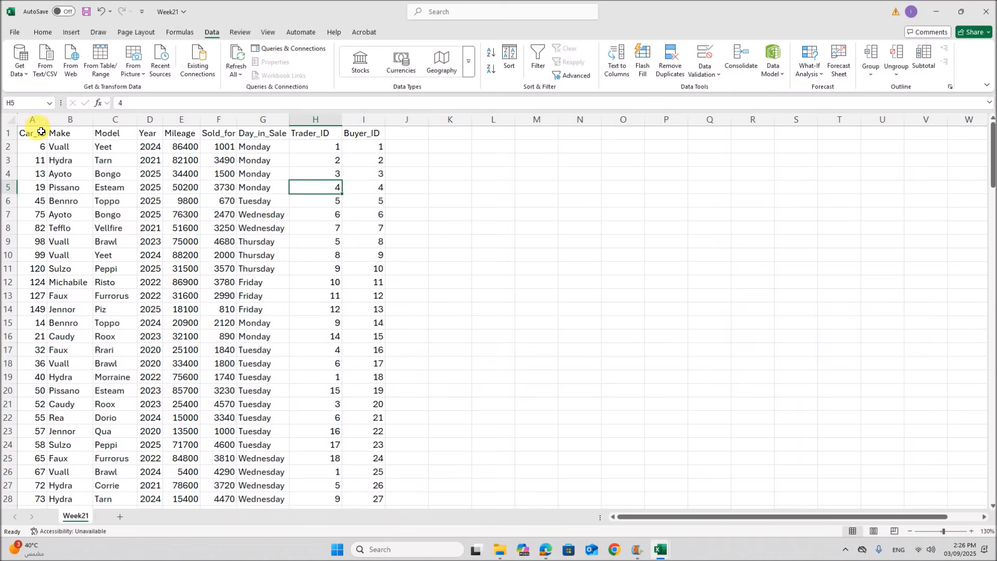
Copy columns A to E, Car_ID through Mileage, from Week21 into a new blank workbook starting at A1
drag(36, 127, 192, 127)
key(ctrl+c)
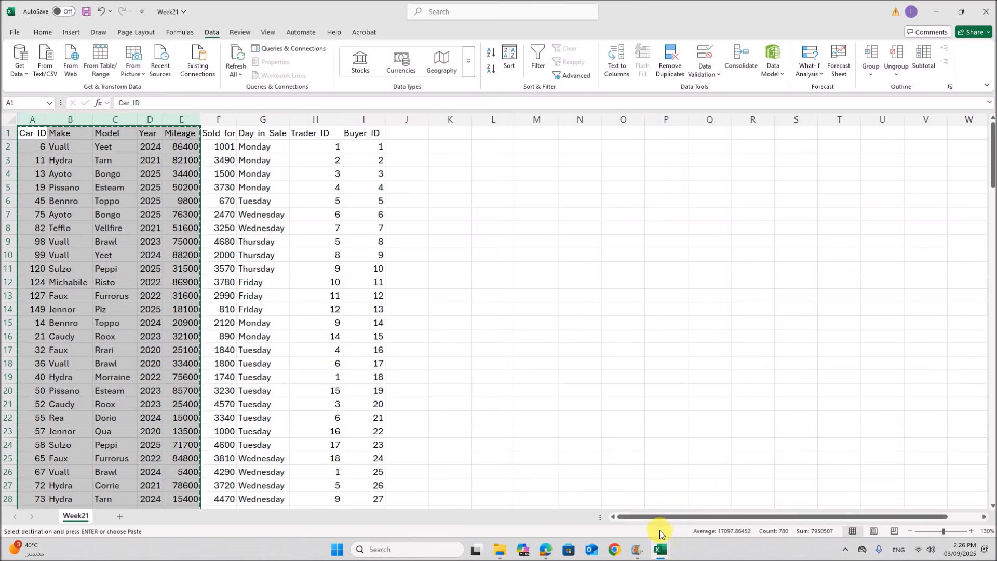
click(660, 549)
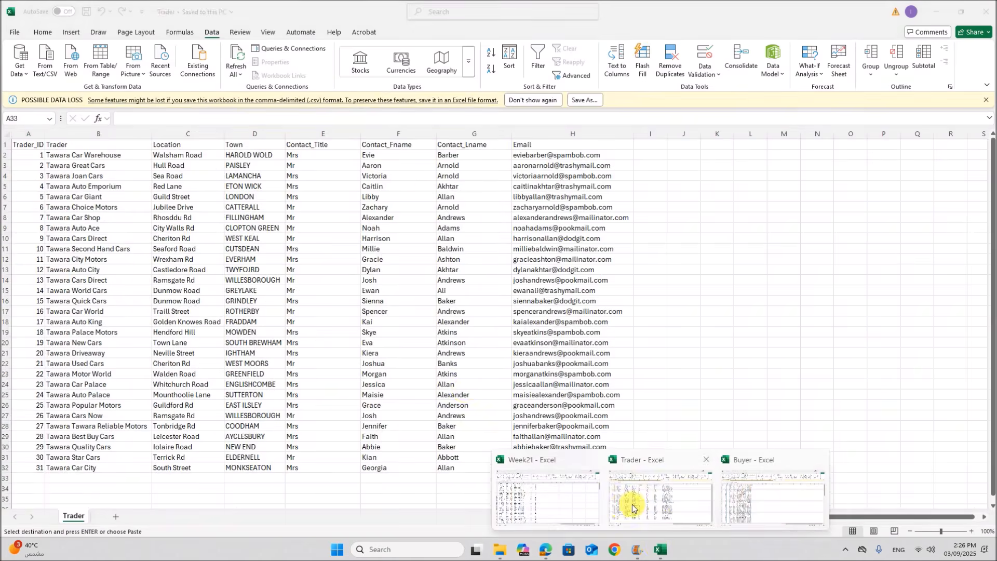
click(633, 508)
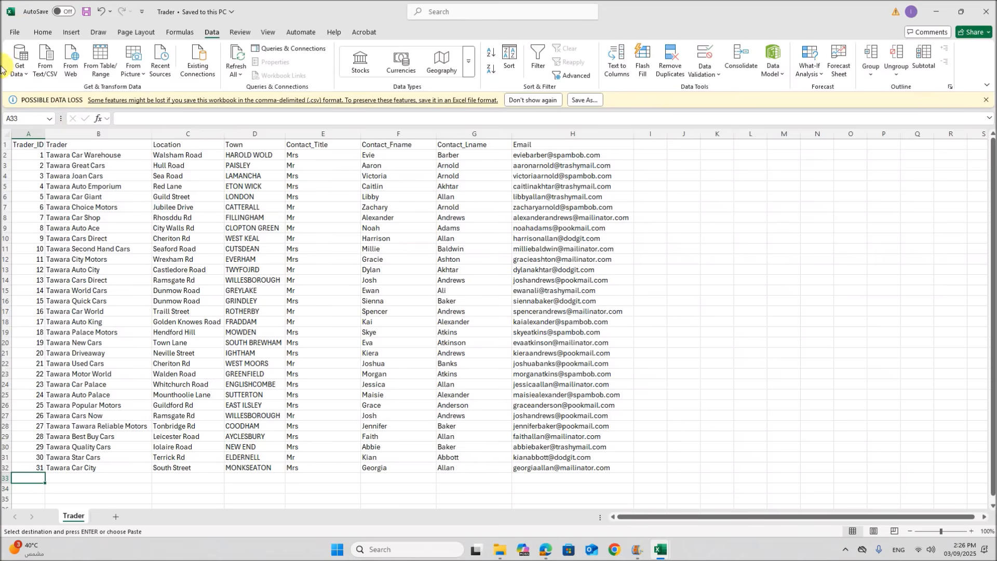
click(21, 33)
click(130, 107)
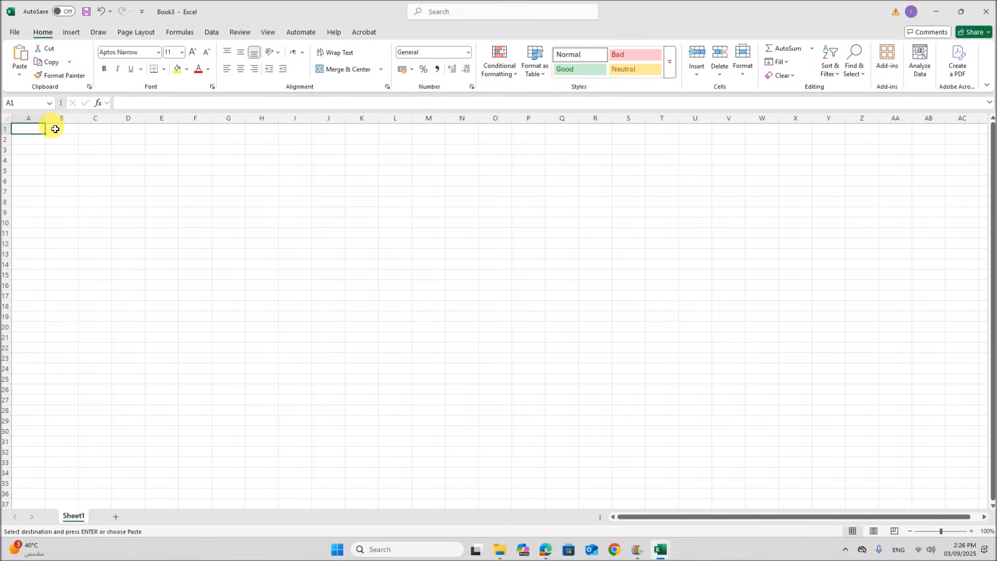
key(ctrl+v)
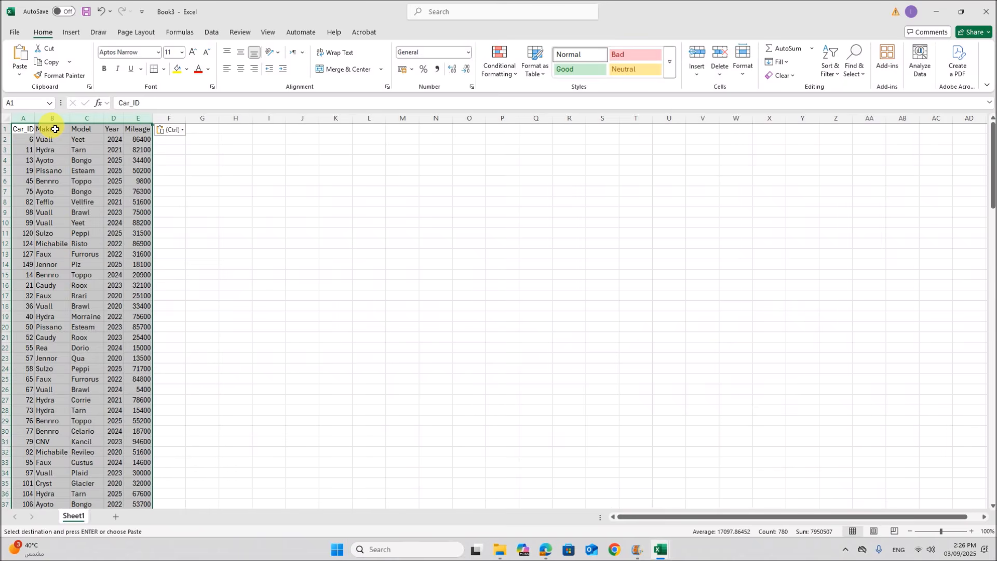
Run Remove Duplicates on the pasted car data in columns Car_ID through Mileage
scroll(146, 331, down, 20)
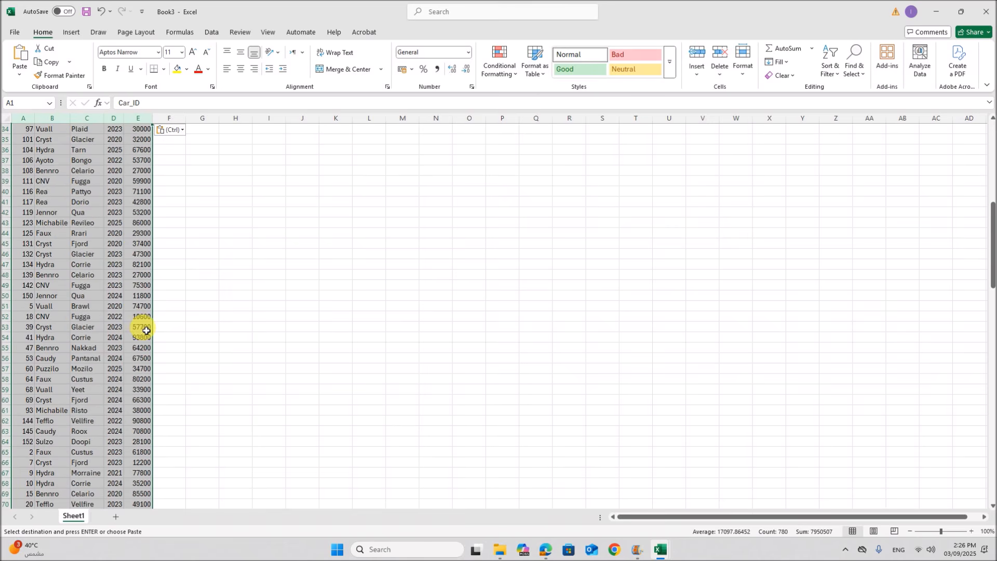
scroll(146, 329, down, 11)
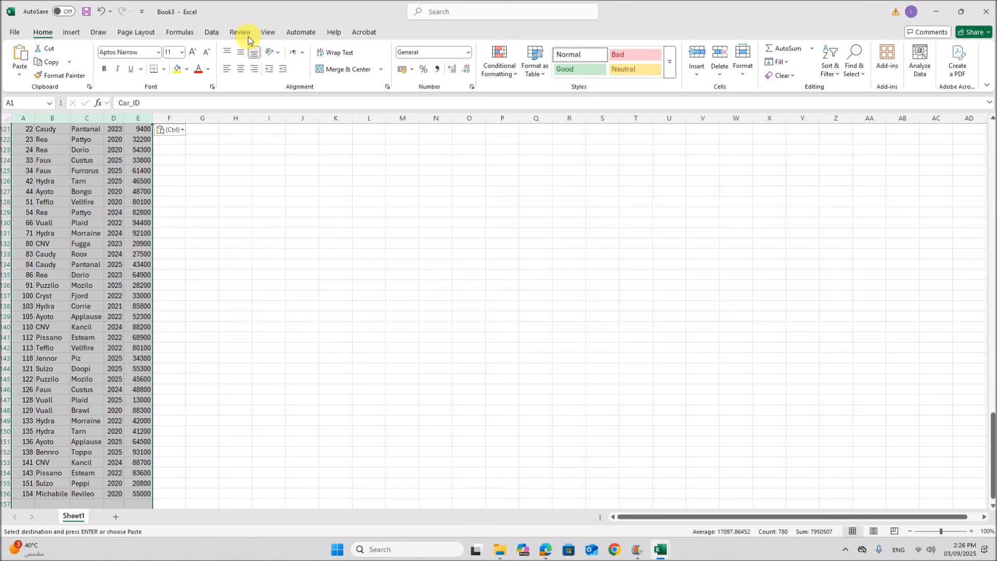
click(214, 34)
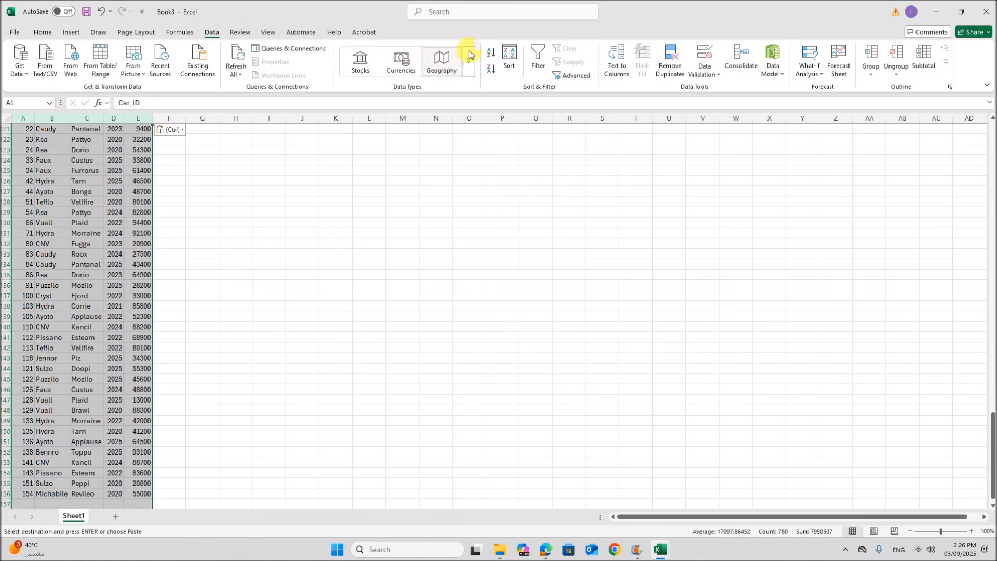
click(670, 58)
click(503, 383)
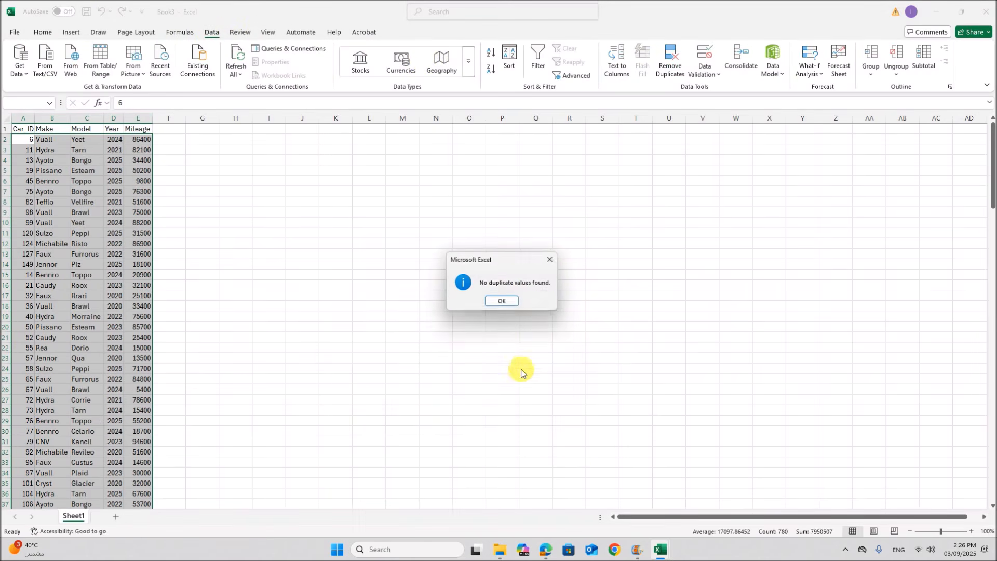
click(506, 302)
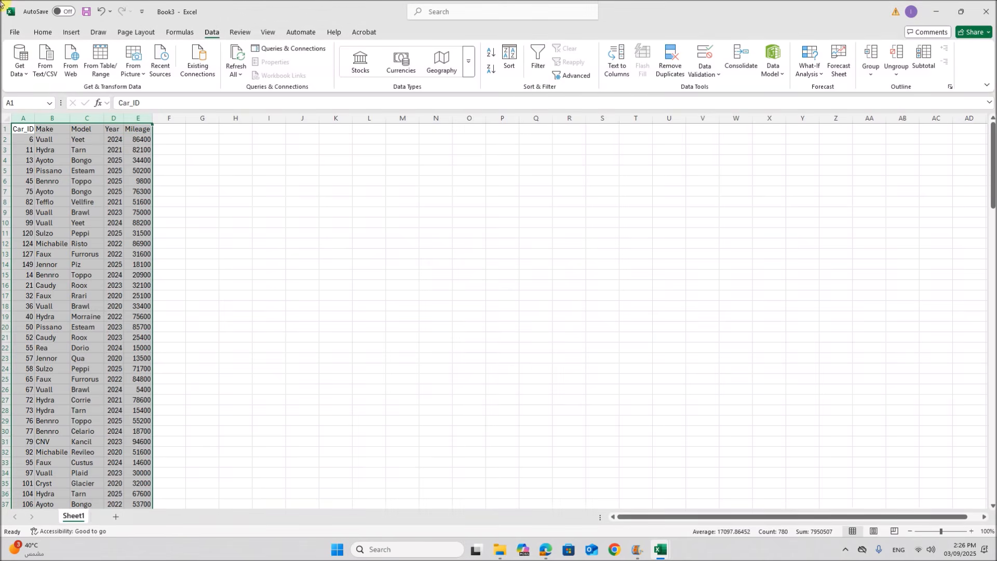
Save the Book3 car workbook as Car in CSV (Comma delimited) format in the J25 P4 folder
click(11, 32)
click(32, 171)
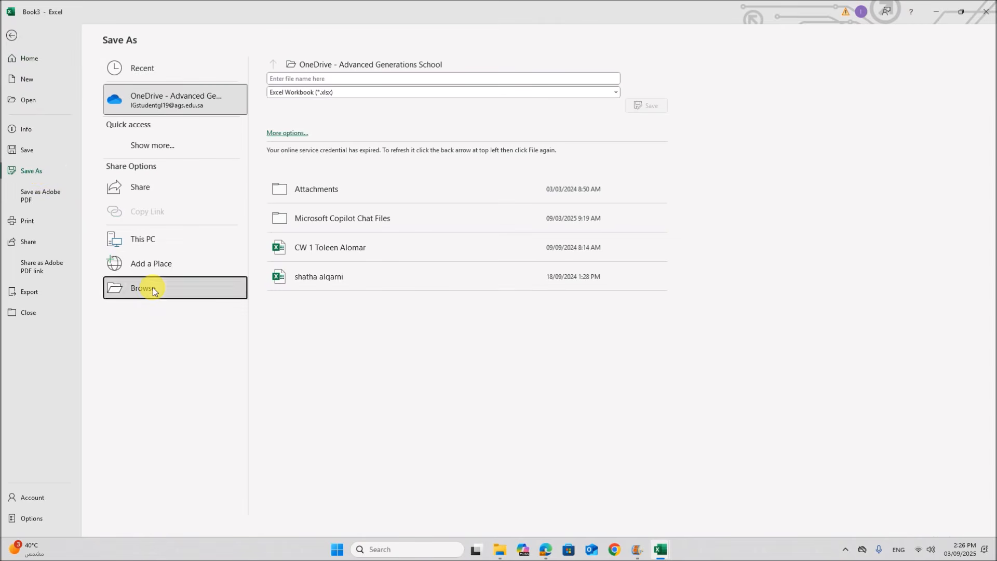
click(154, 288)
text(Car)
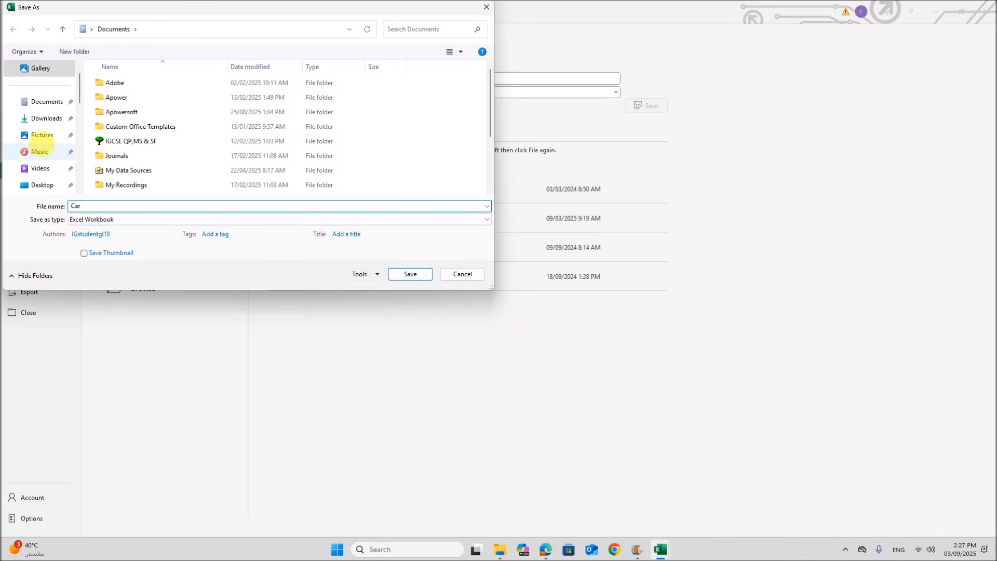
scroll(36, 156, down, 1)
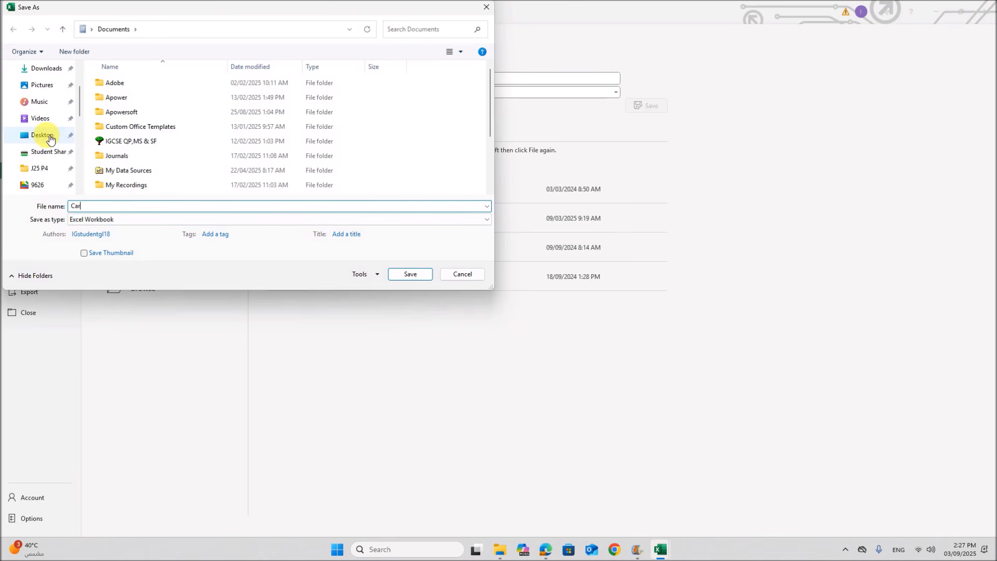
click(39, 167)
click(112, 214)
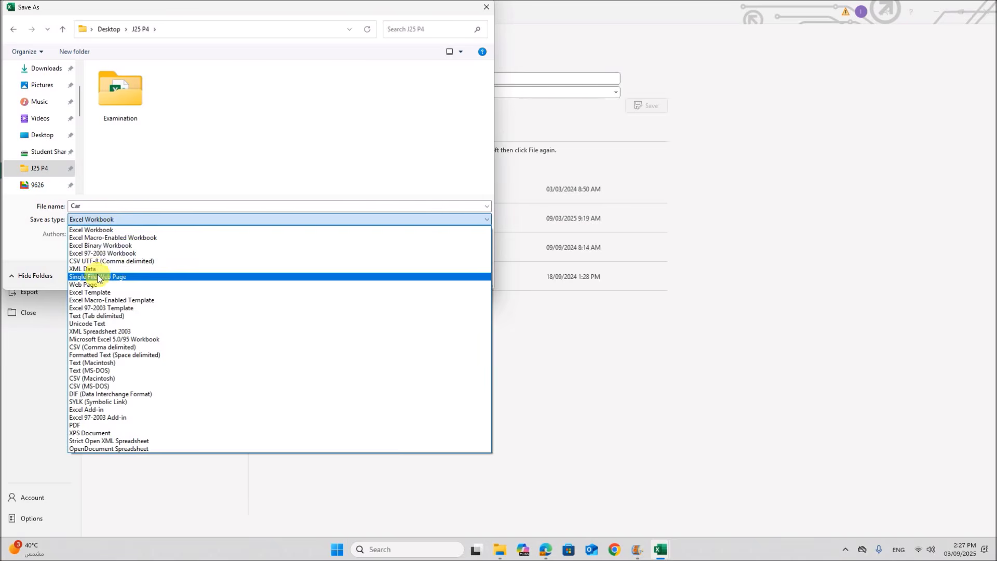
click(101, 347)
click(397, 261)
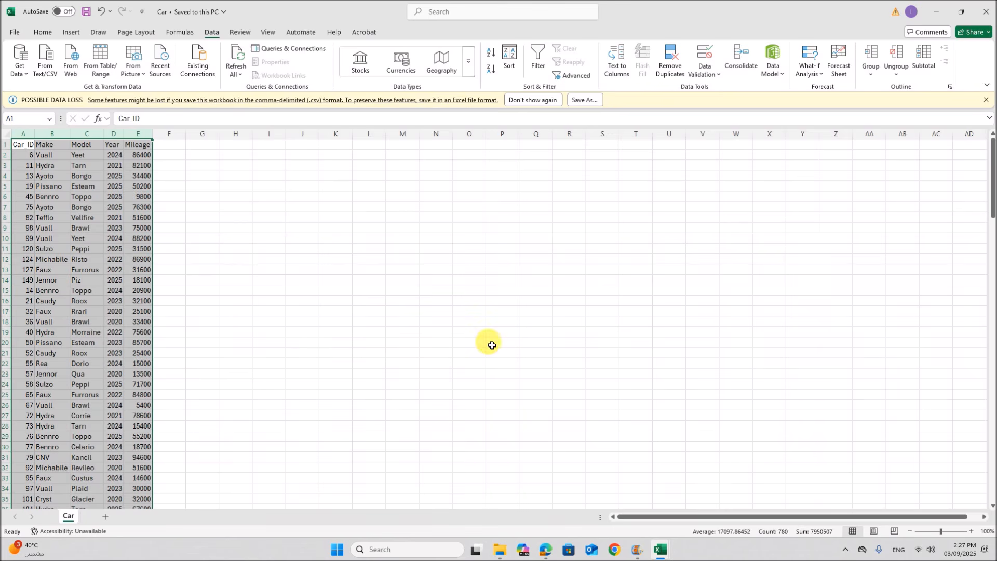
Switch to the Week21 workbook and delete columns B to E, Make through Mileage
mouse_move(663, 550)
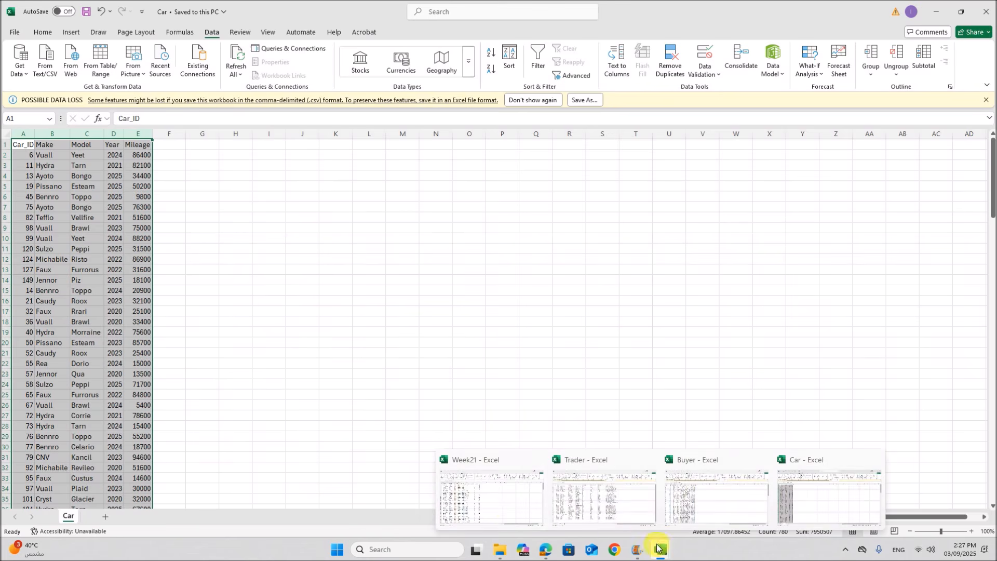
click(496, 501)
click(180, 254)
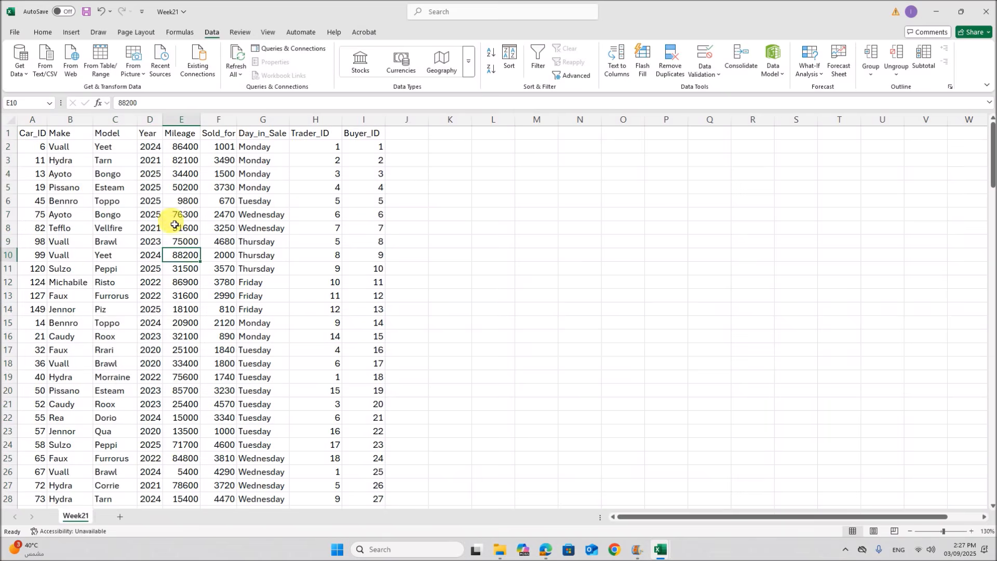
click(78, 124)
drag(78, 124, 180, 124)
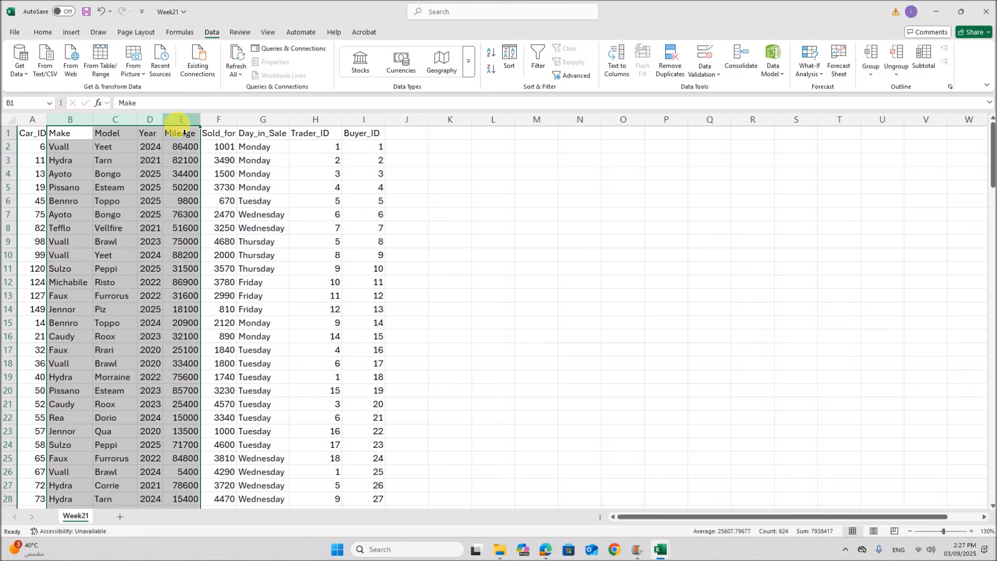
click(220, 161)
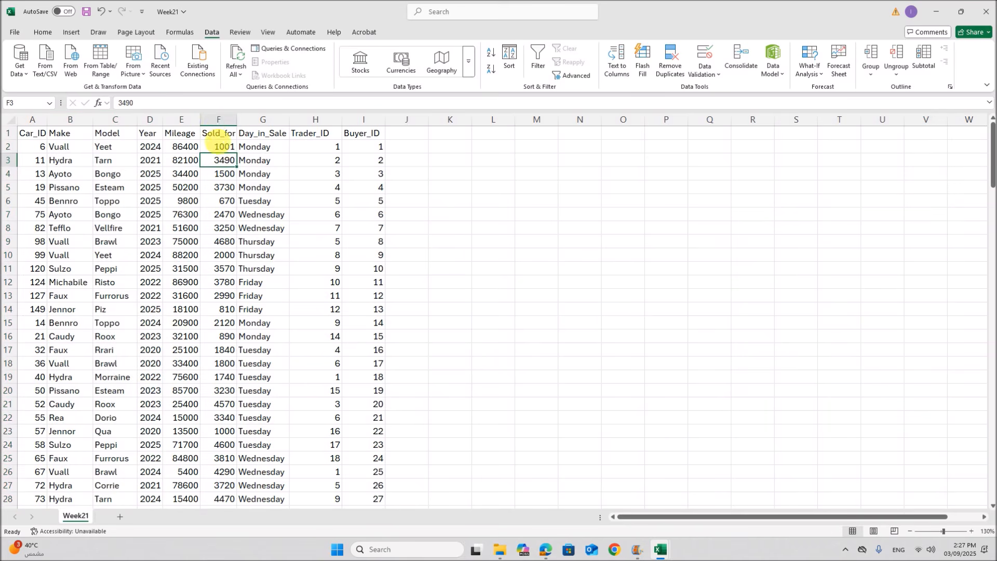
drag(78, 119, 182, 127)
right_click(182, 127)
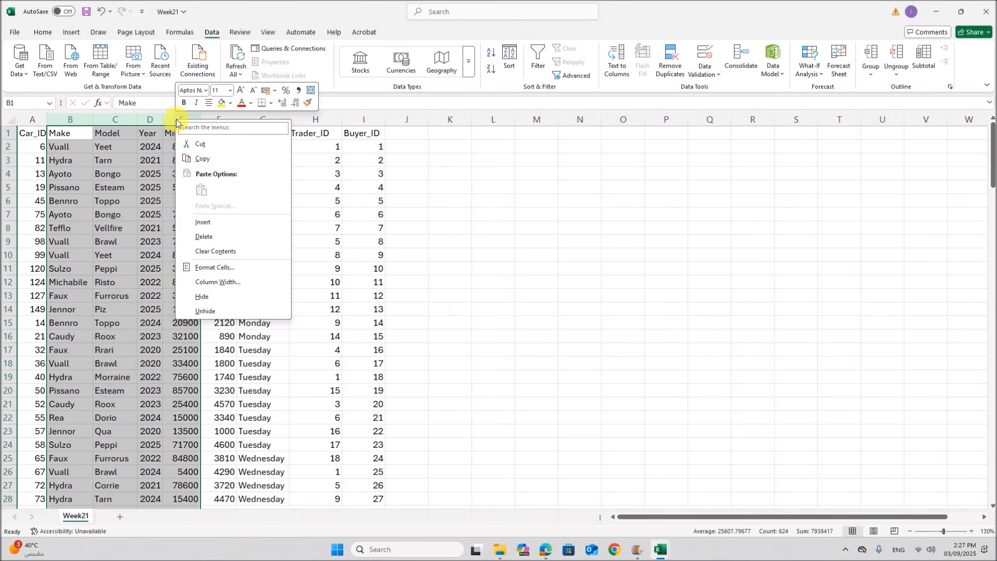
click(209, 237)
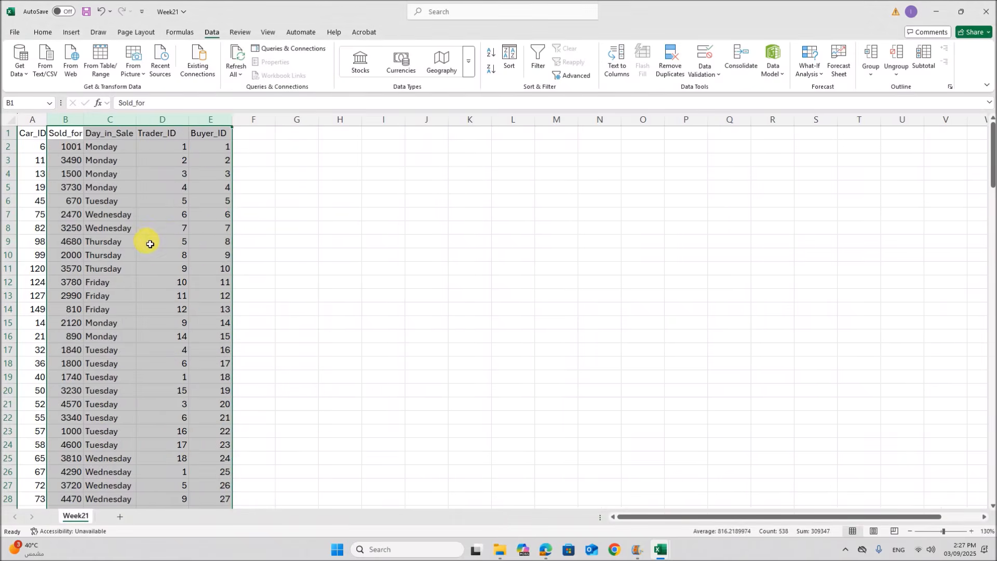
click(150, 241)
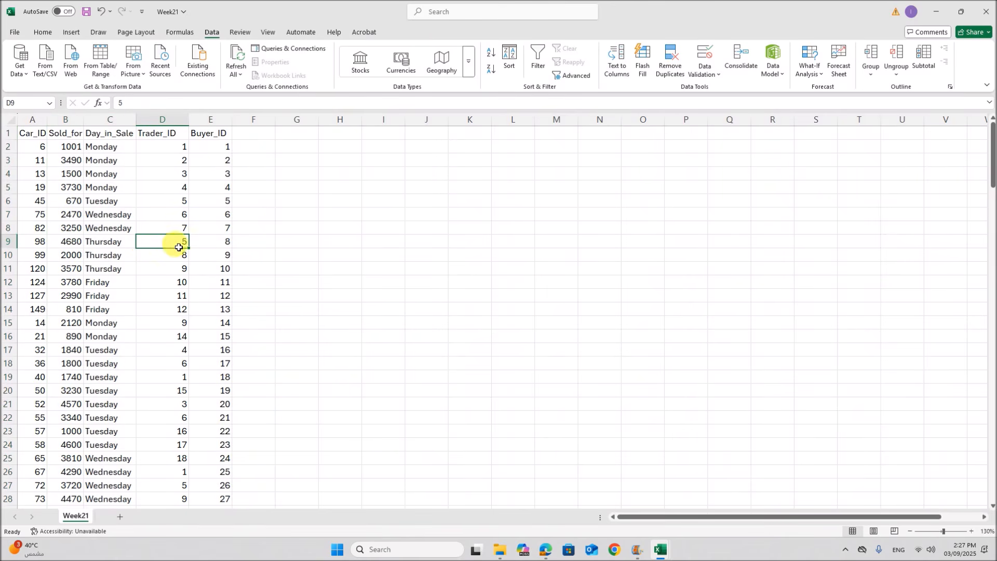
Insert a new column before Car_ID and enter the heading Sales_ID in A1
right_click(32, 121)
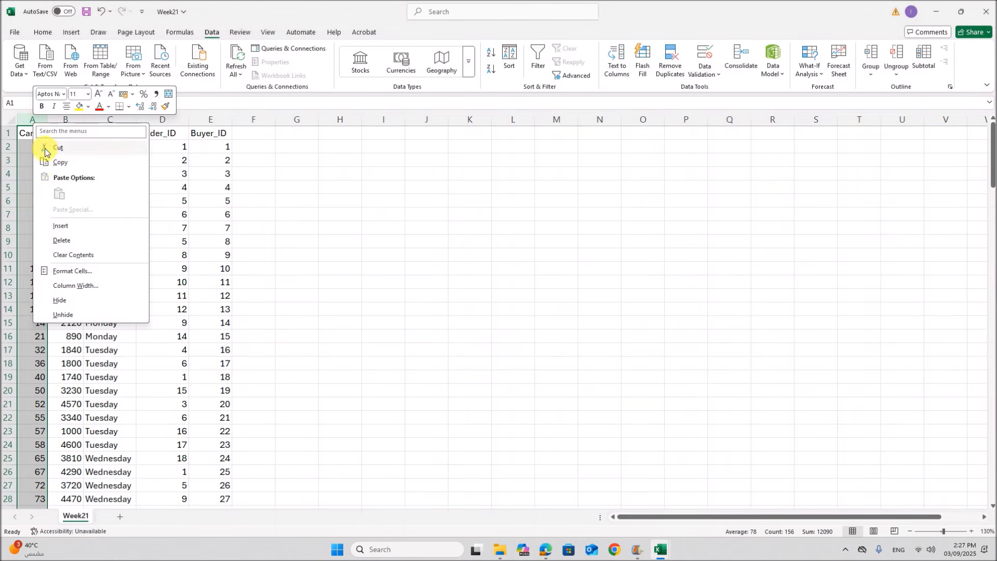
click(61, 227)
click(41, 134)
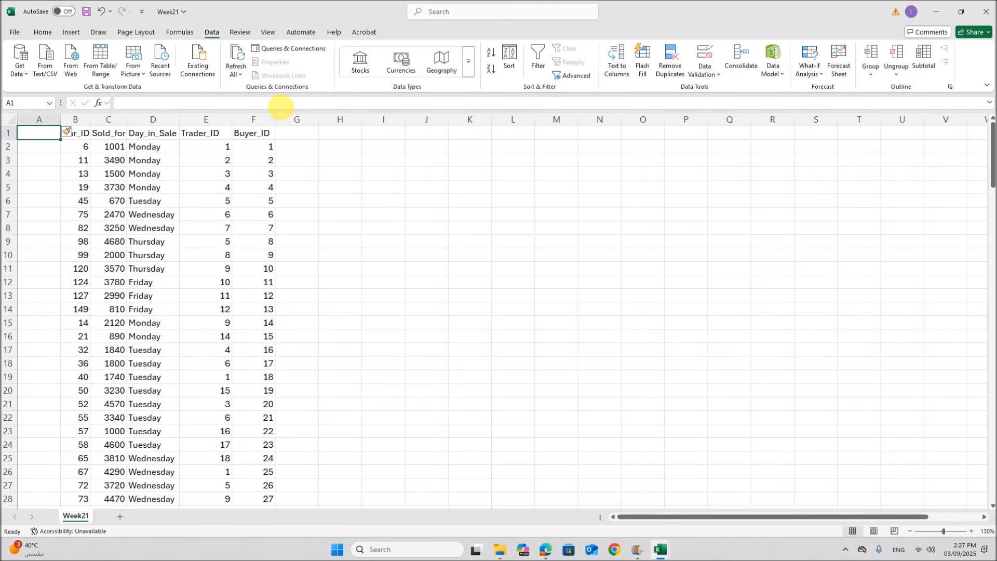
text(Sales_ID)
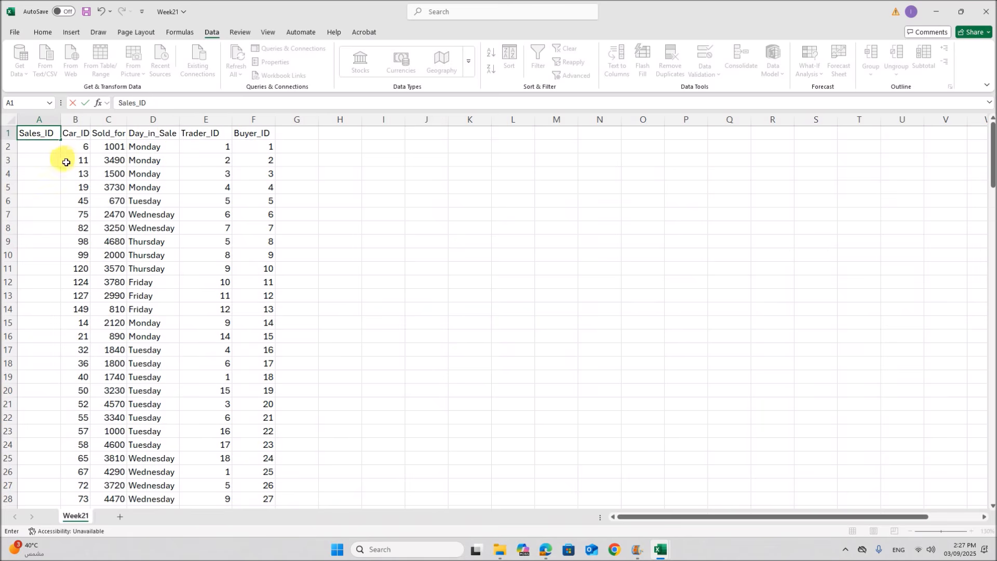
key(Return)
Enter 1 in A2 and 2 in A3, and fill the Sales_ID number series down to the last record
text(1)
key(Return)
text(2)
key(Return)
drag(49, 144, 68, 307)
scroll(68, 307, down, 8)
scroll(69, 307, up, 20)
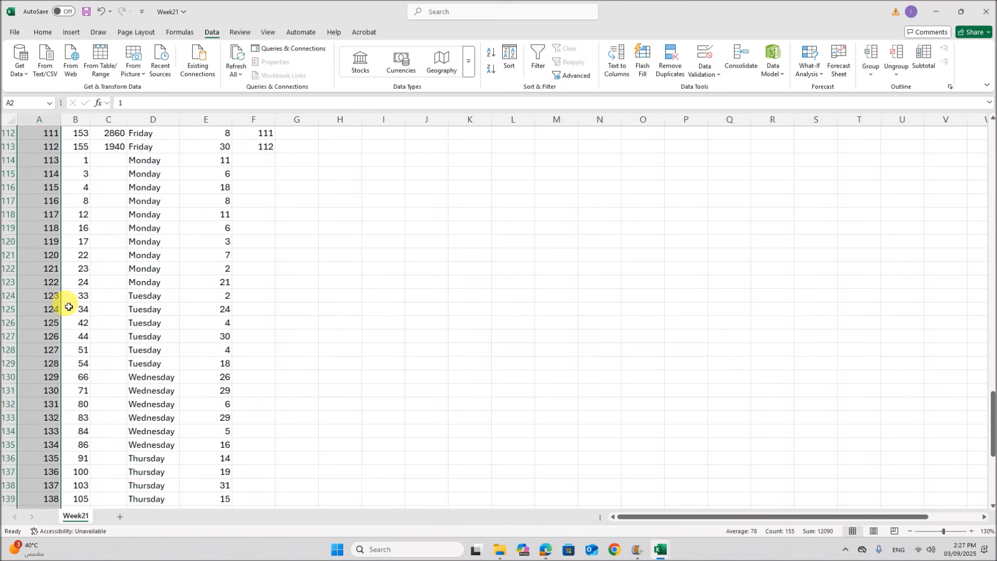
scroll(68, 307, up, 11)
scroll(70, 287, down, 20)
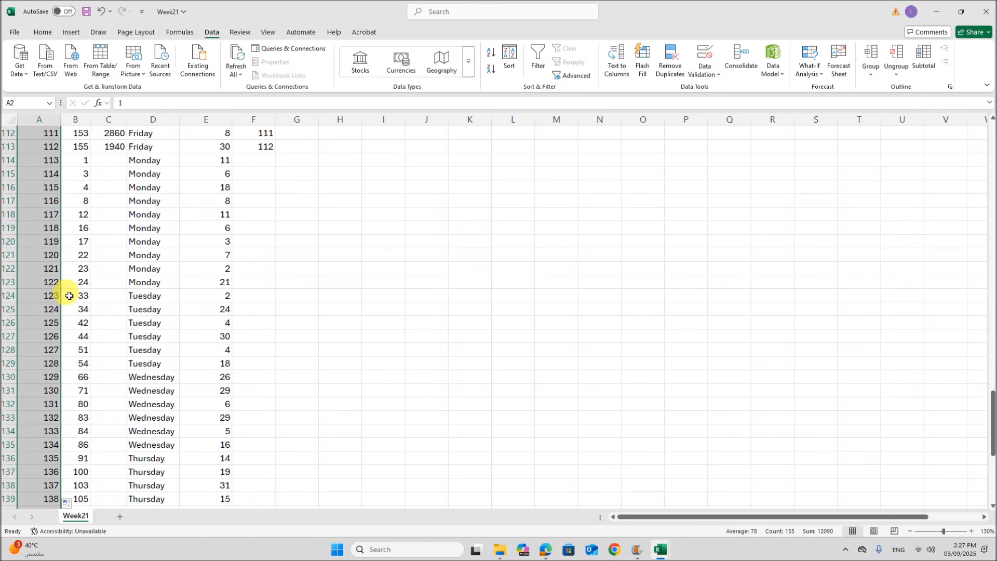
scroll(69, 295, up, 7)
scroll(69, 294, up, 20)
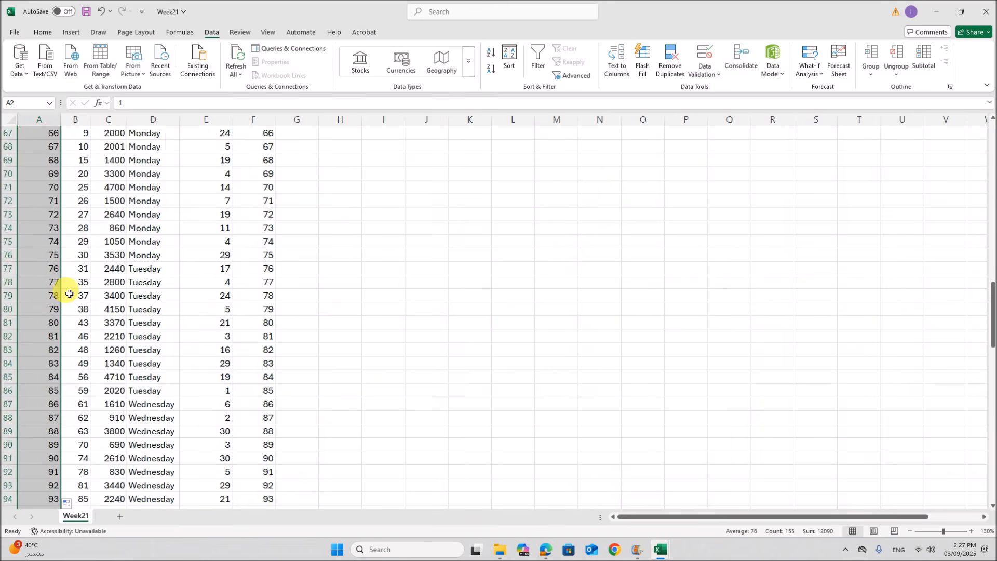
click(119, 256)
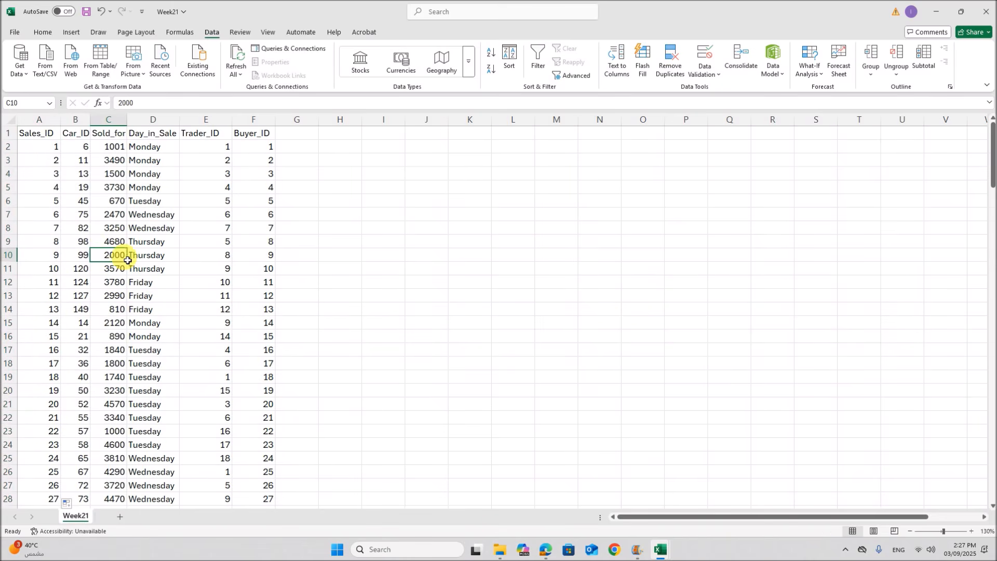
Examine the remaining sales columns from Sales_ID to Buyer_ID, scanning Day_in_Sale down to the end of the data
click(49, 134)
click(73, 137)
click(118, 138)
drag(119, 142, 151, 205)
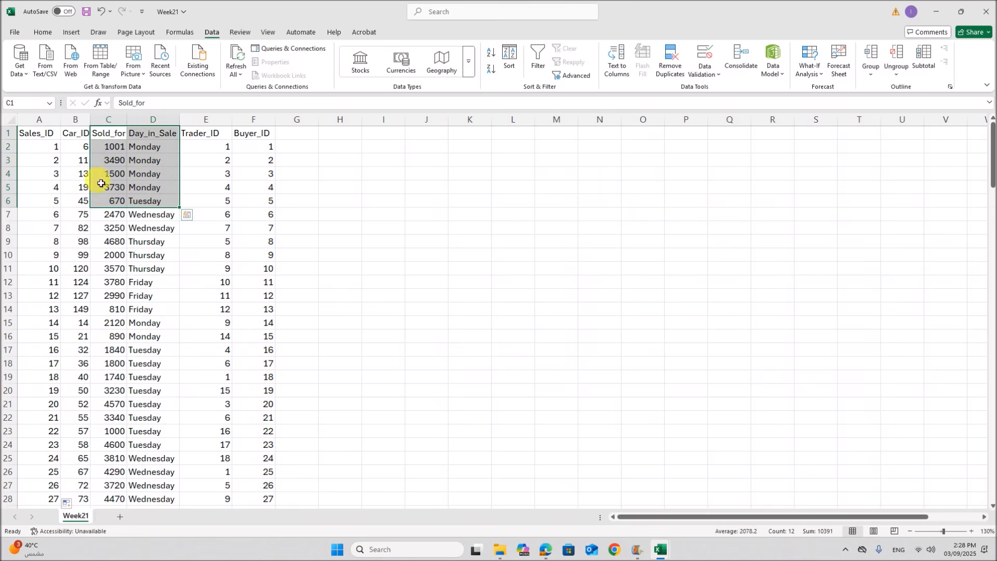
click(124, 176)
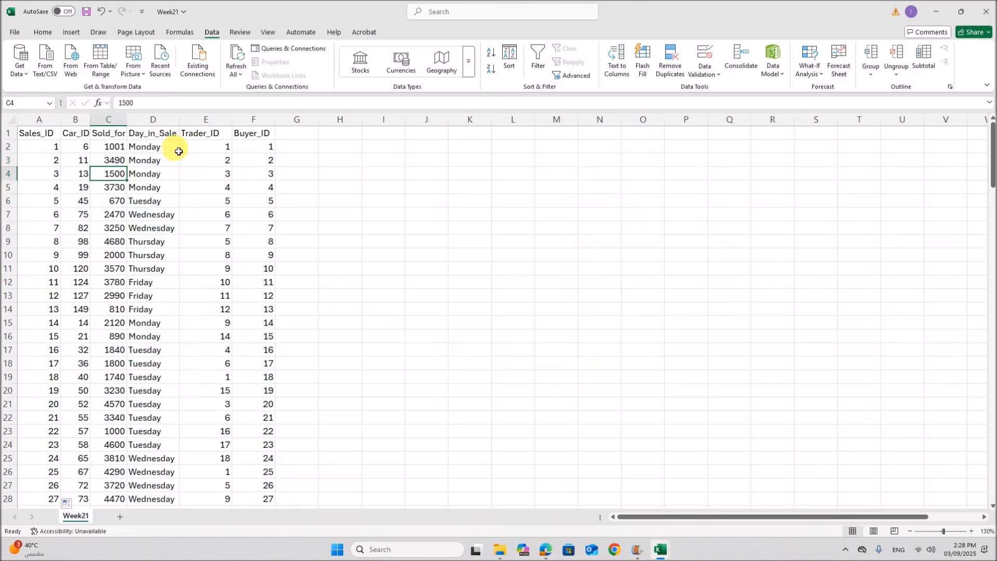
click(164, 133)
key(ctrl+shift+Down)
scroll(155, 374, down, 20)
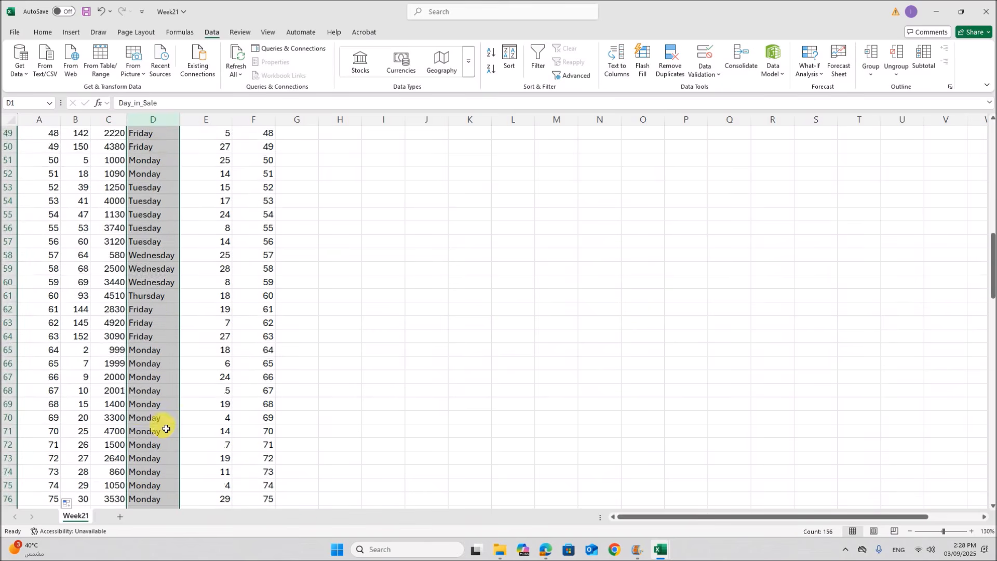
scroll(136, 437, down, 14)
scroll(138, 348, up, 20)
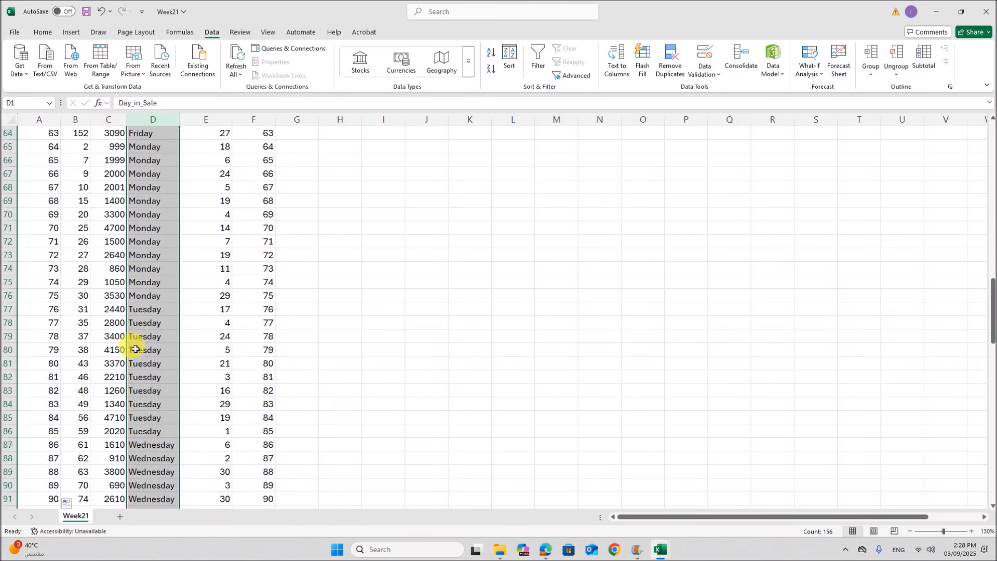
scroll(133, 335, up, 10)
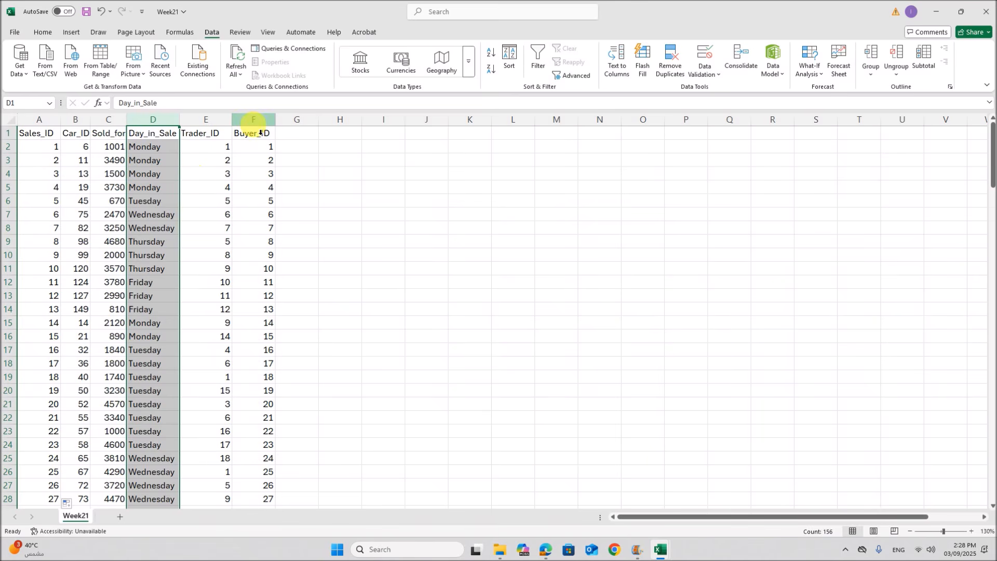
click(254, 123)
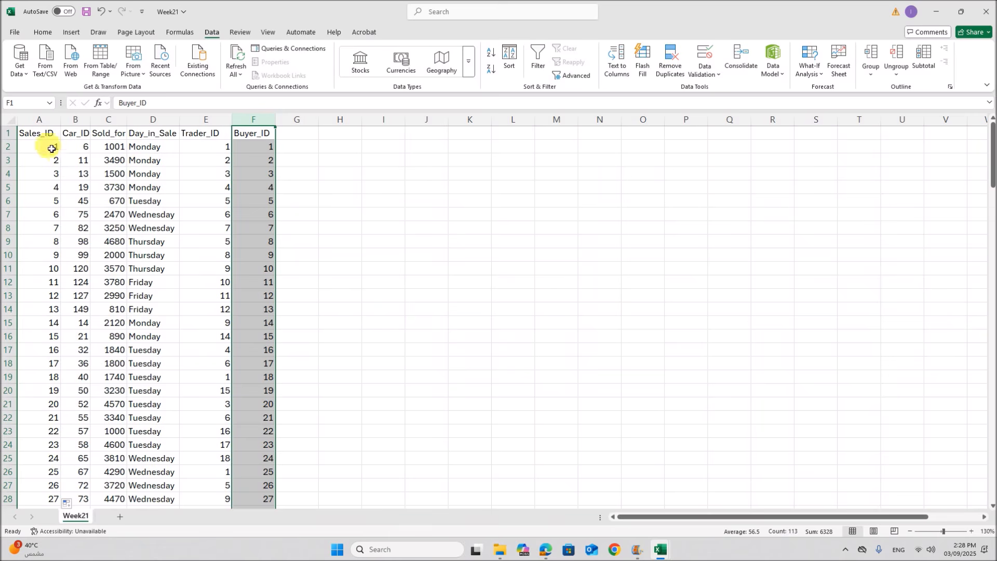
Save the reduced Week21 workbook as Sales in CSV (Comma delimited) format in the Examination folder
click(13, 32)
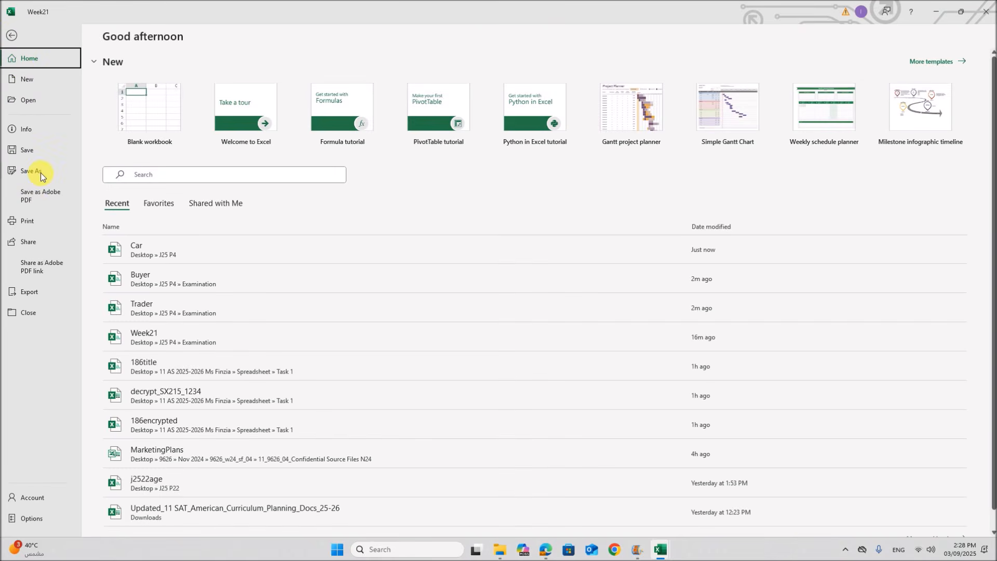
click(41, 177)
click(122, 287)
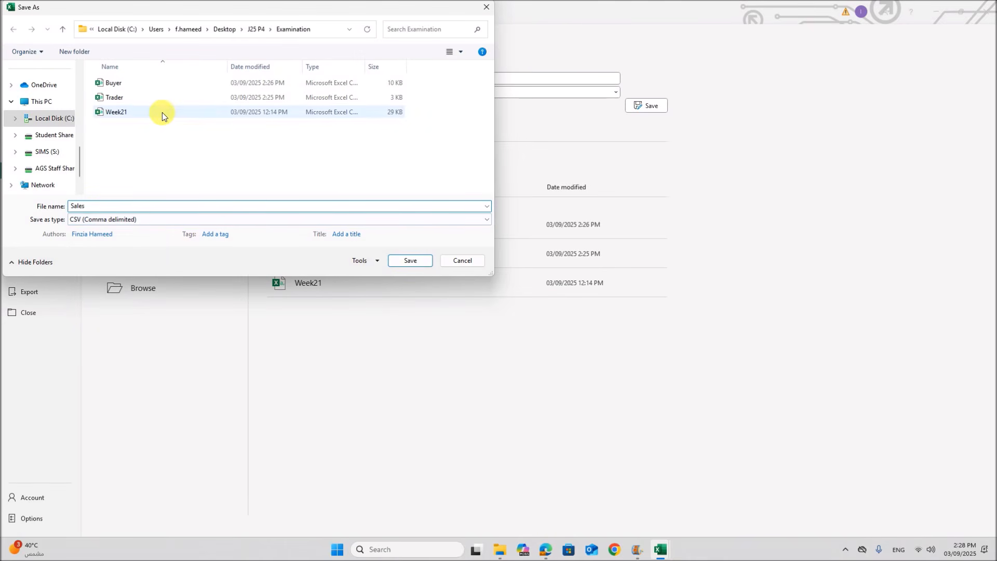
click(411, 262)
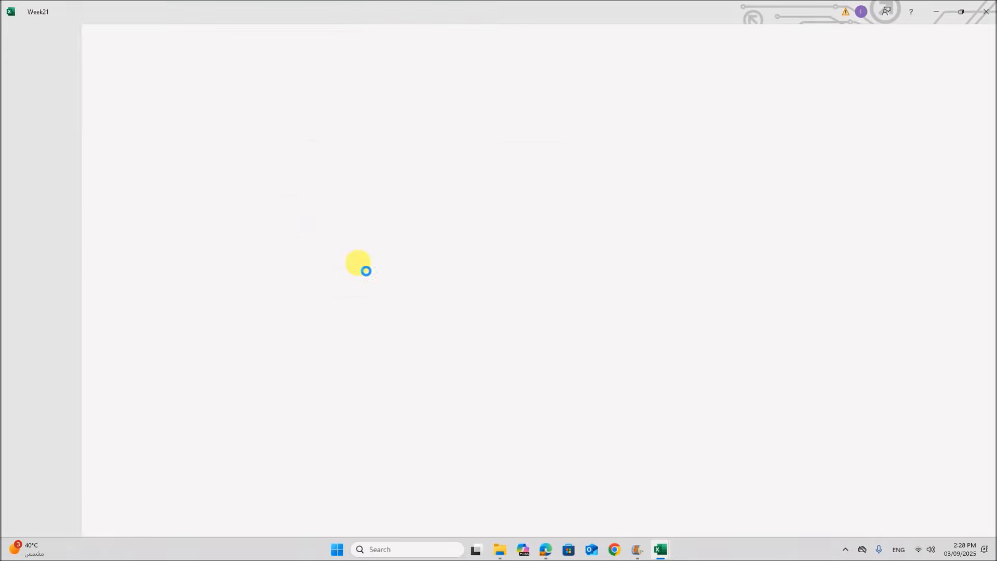
click(424, 313)
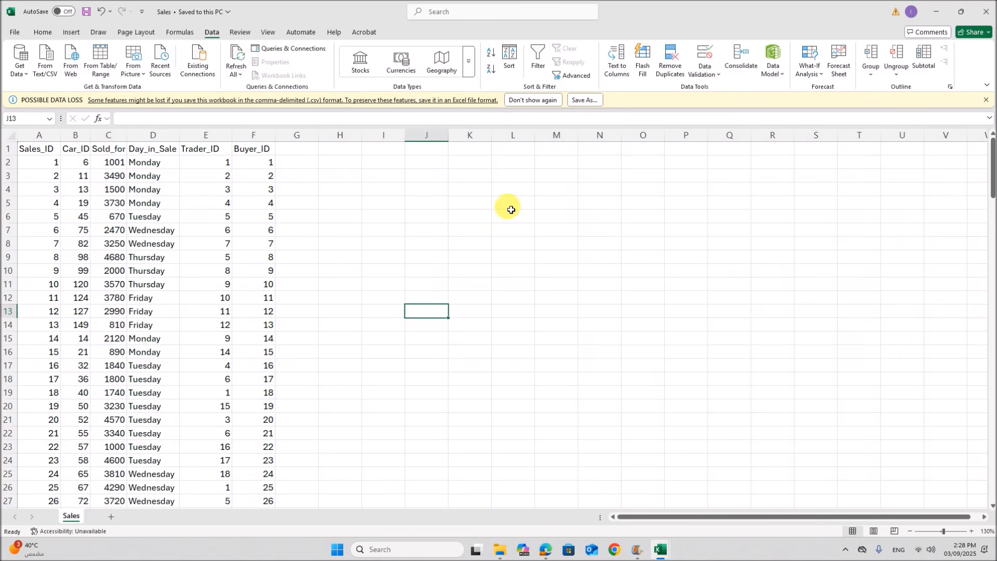
Check the saved files in the Examination folder and read the Task 1 (a) database requirements in 9626_s25_qp_04.pdf
click(494, 547)
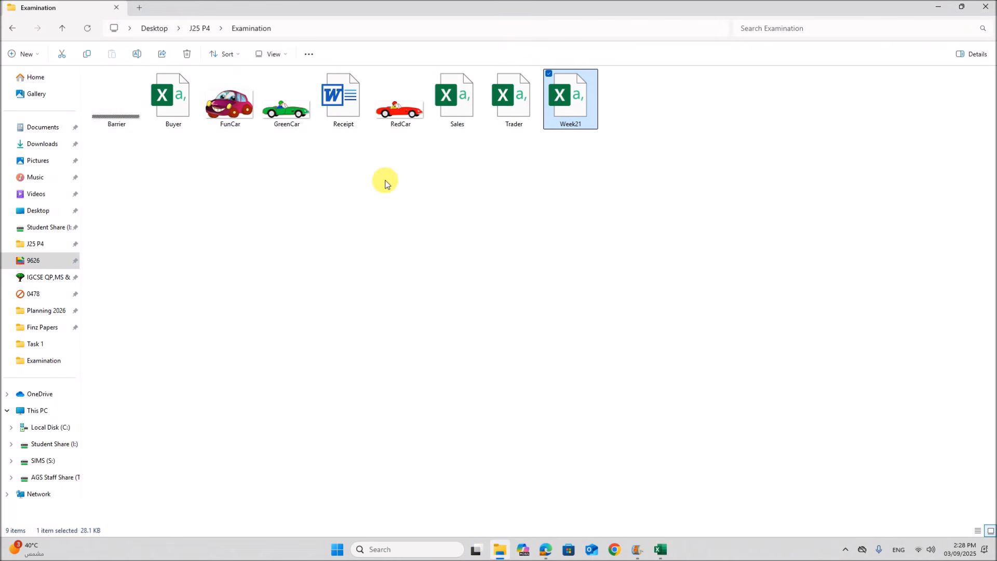
mouse_move(546, 546)
click(514, 436)
scroll(498, 415, up, 10)
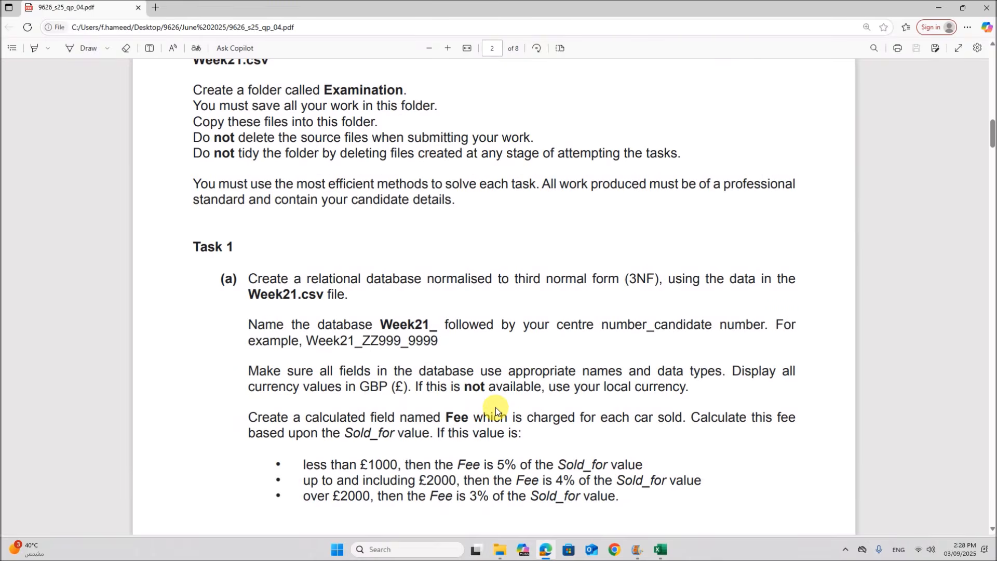
scroll(495, 408, down, 2)
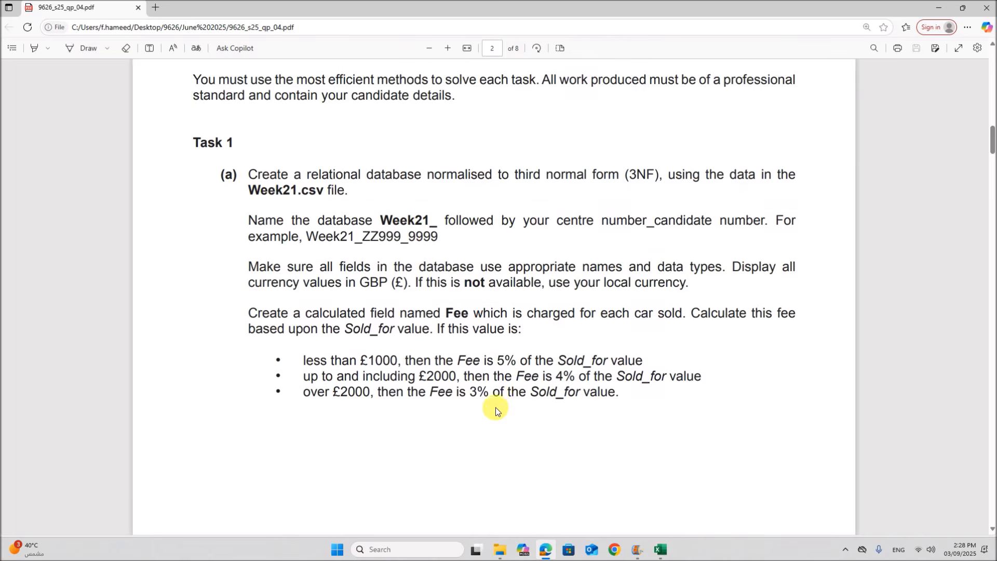
scroll(496, 407, up, 1)
drag(311, 226, 653, 232)
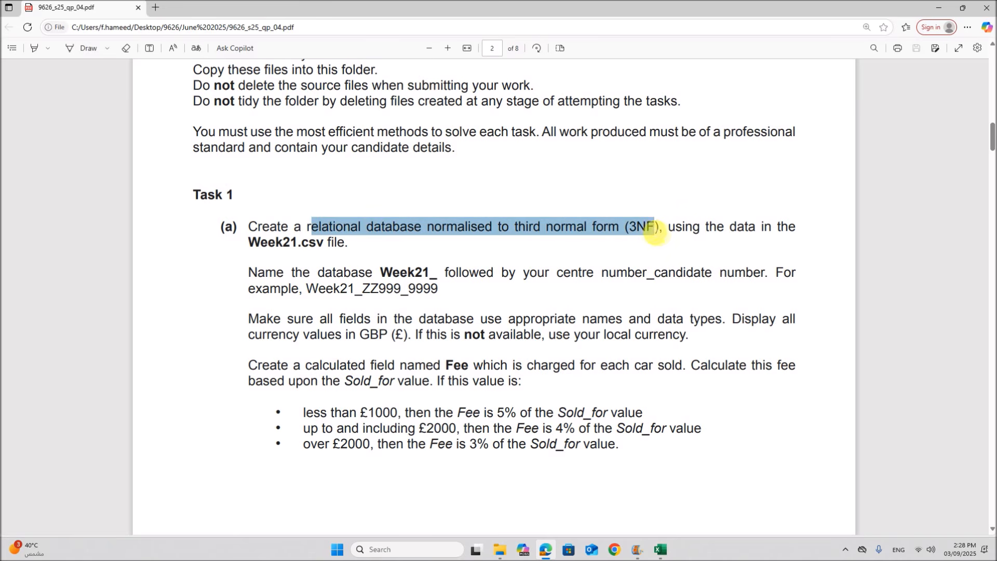
drag(653, 232, 663, 237)
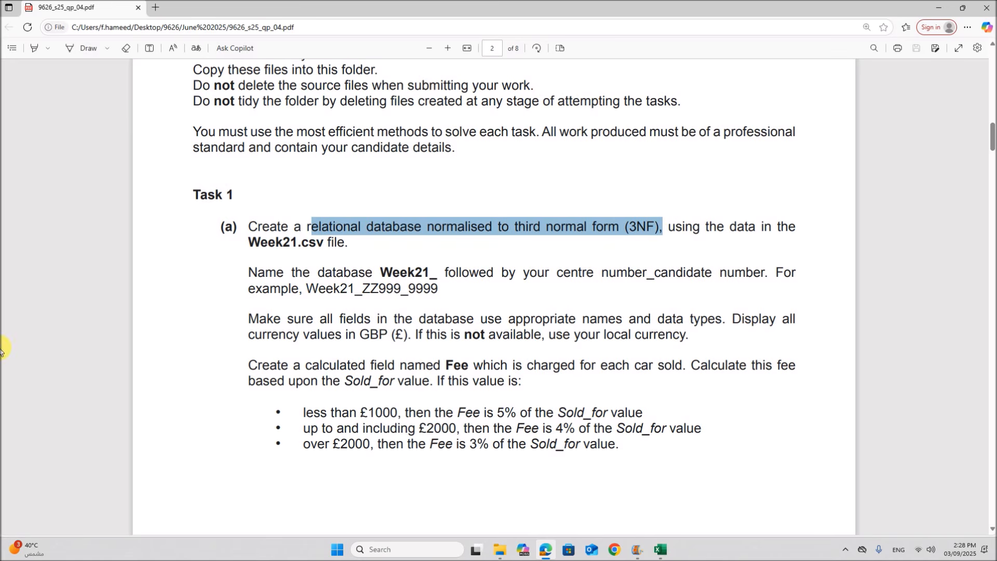
Search the computer for Access and launch the Microsoft Access application
click(424, 550)
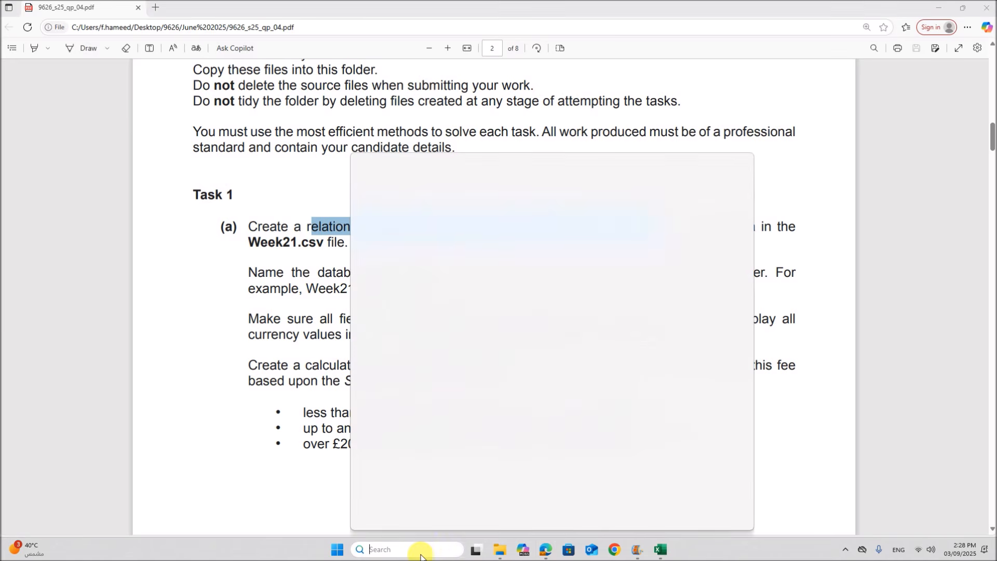
text(access)
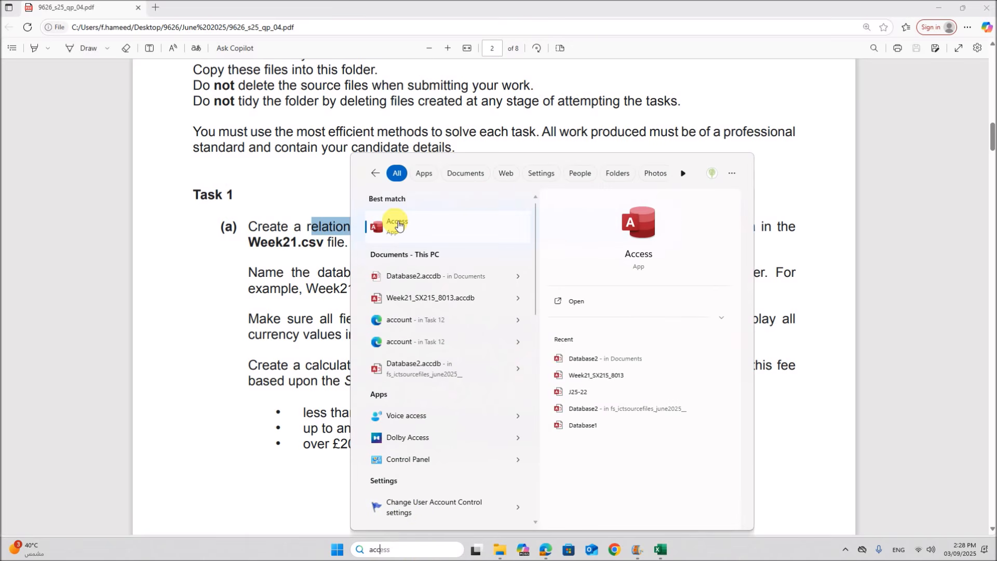
click(389, 224)
Close the open Sales, Car, Trader and Buyer workbooks in Excel
click(670, 551)
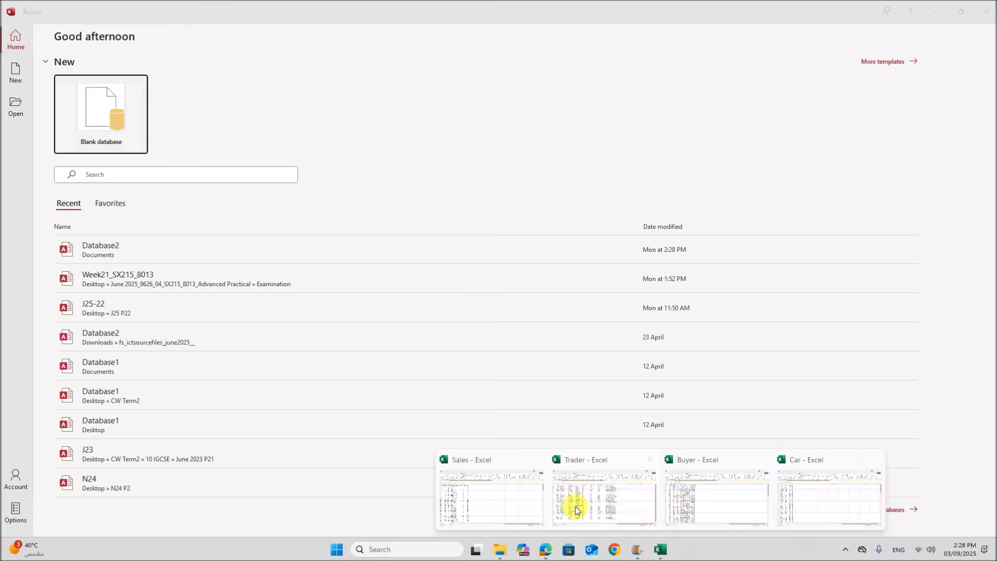
click(576, 506)
click(986, 12)
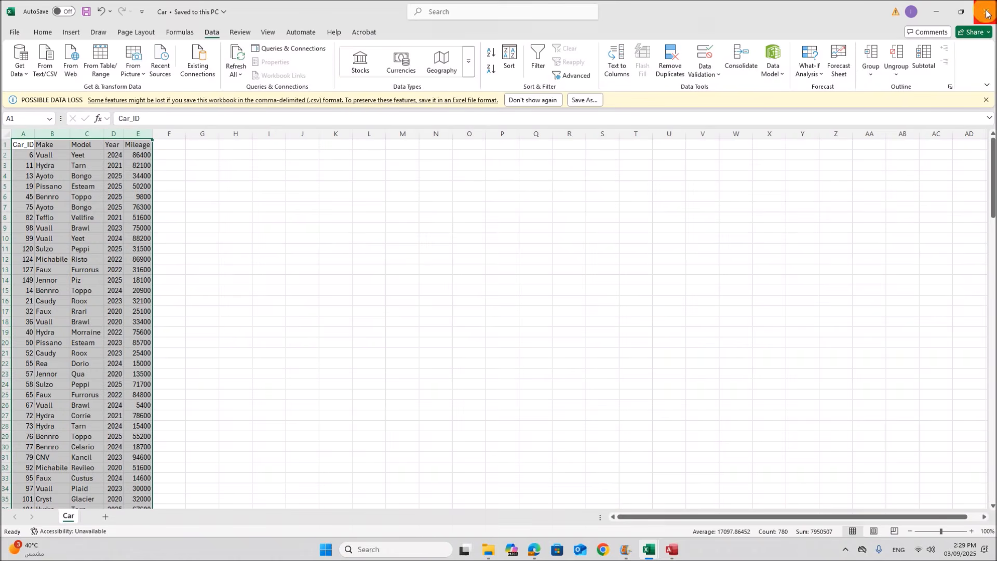
click(992, 4)
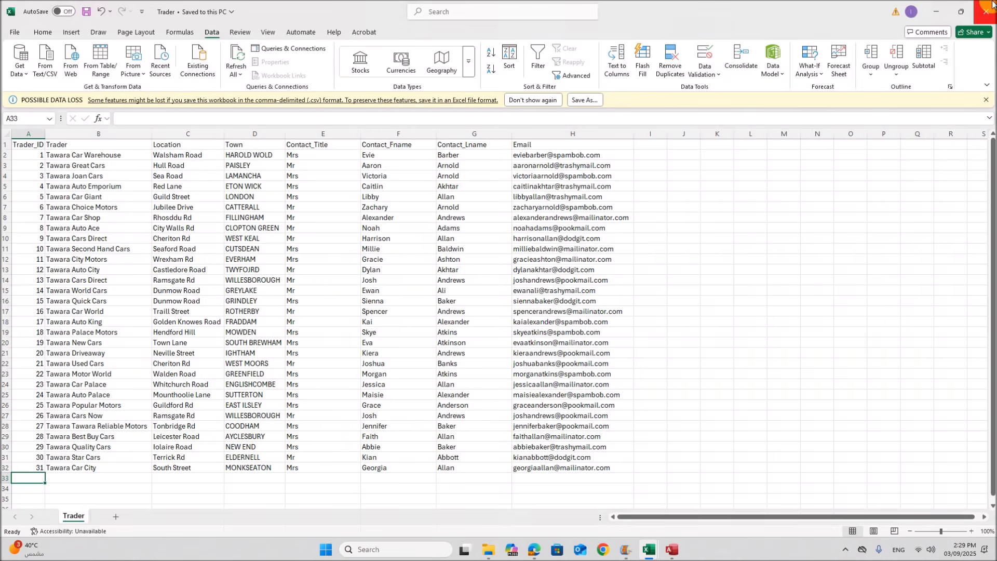
click(989, 8)
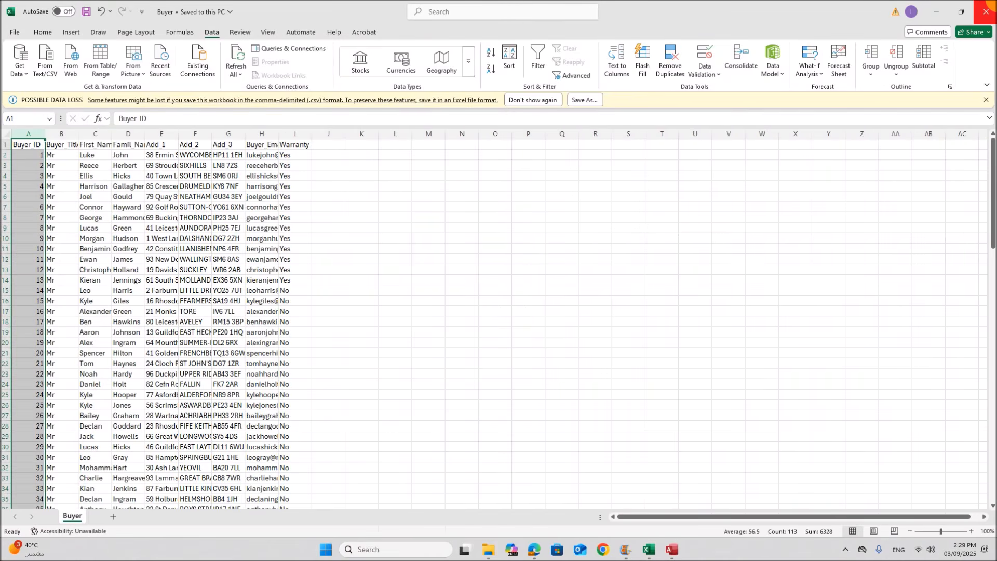
click(988, 9)
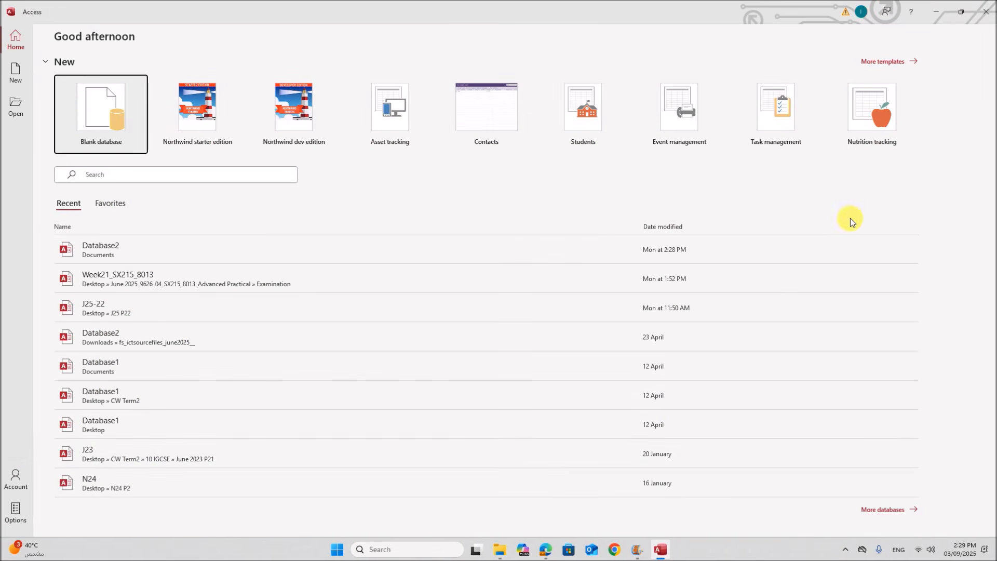
Start a blank database in Access and name it Week21_ZZ123_1234, following the naming rule in the question paper
click(110, 113)
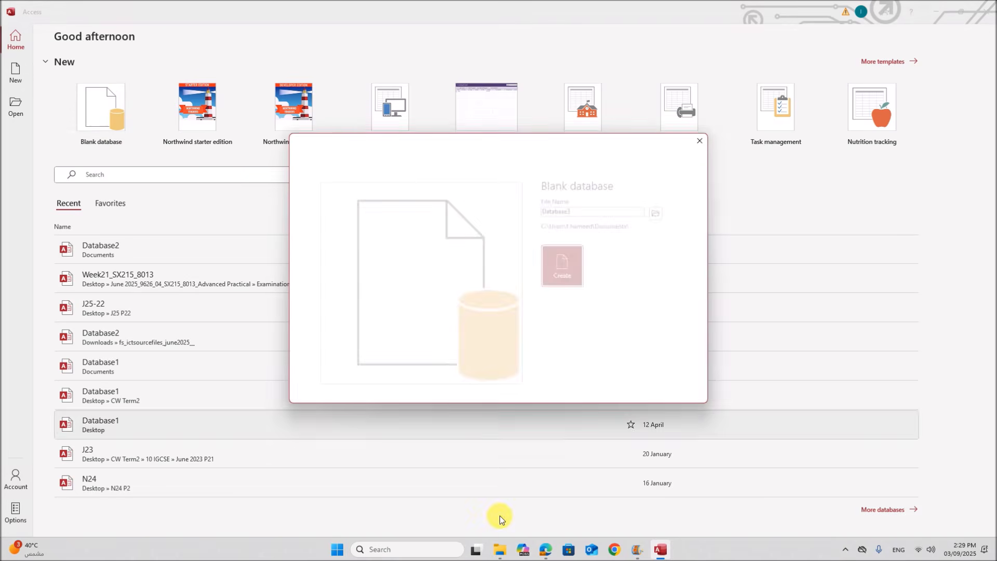
click(545, 549)
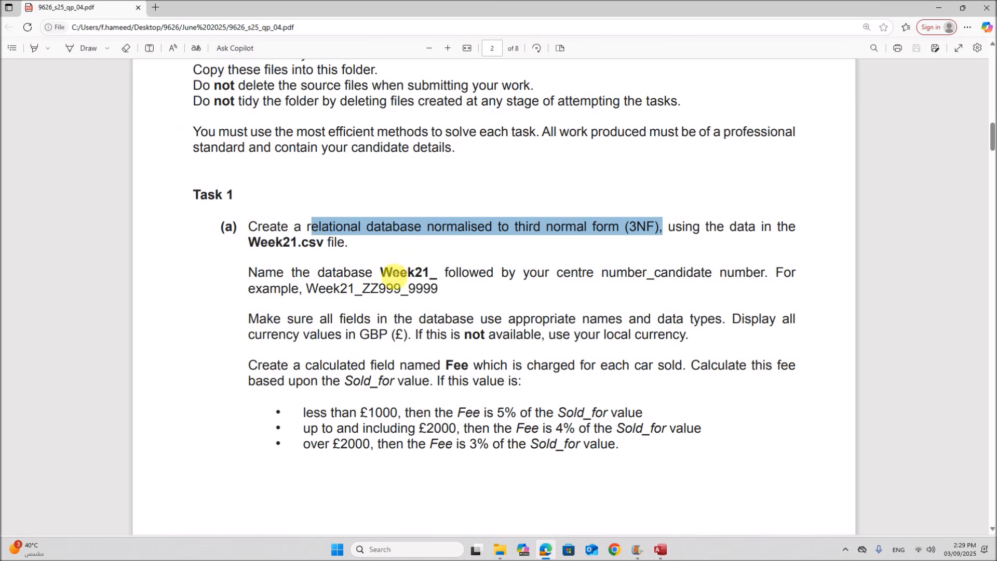
drag(381, 272, 440, 274)
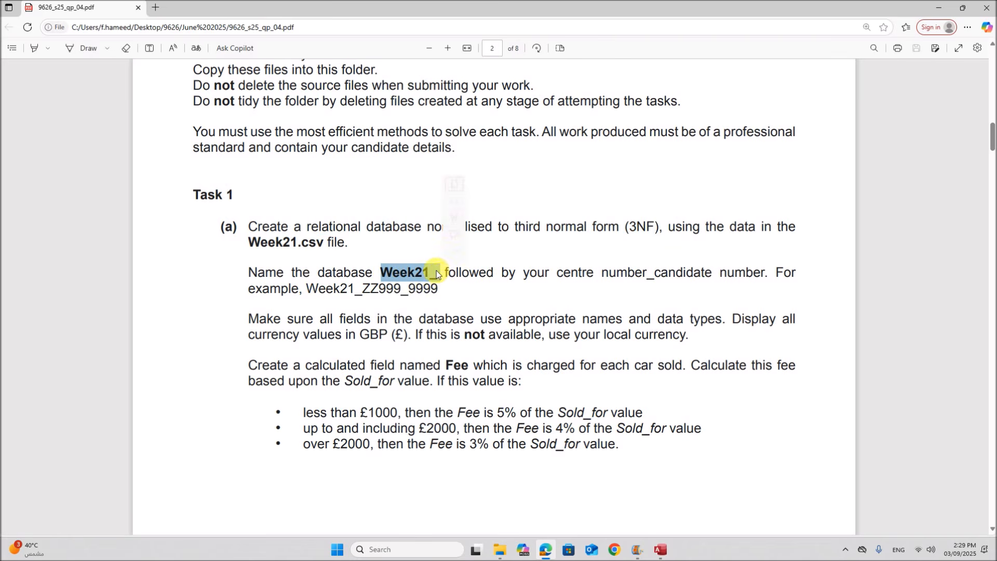
click(660, 550)
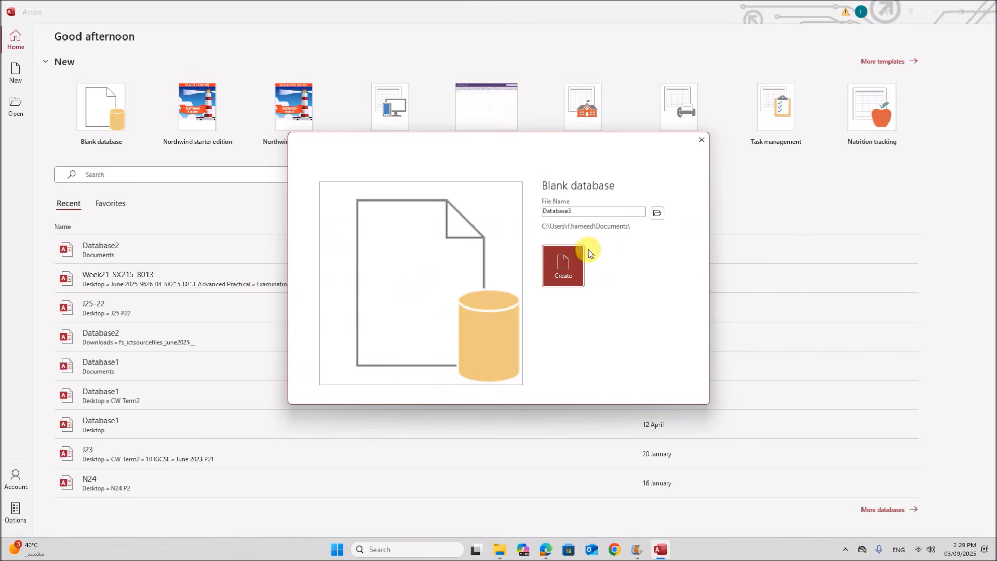
double_click(585, 214)
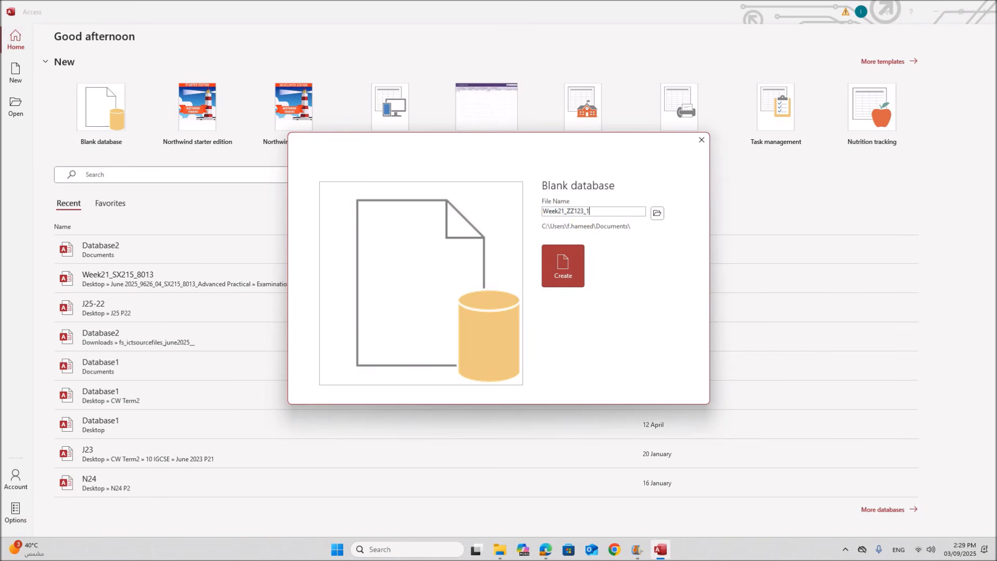
Create the database in the Examination folder of J25 P4, and close the empty default table
click(657, 213)
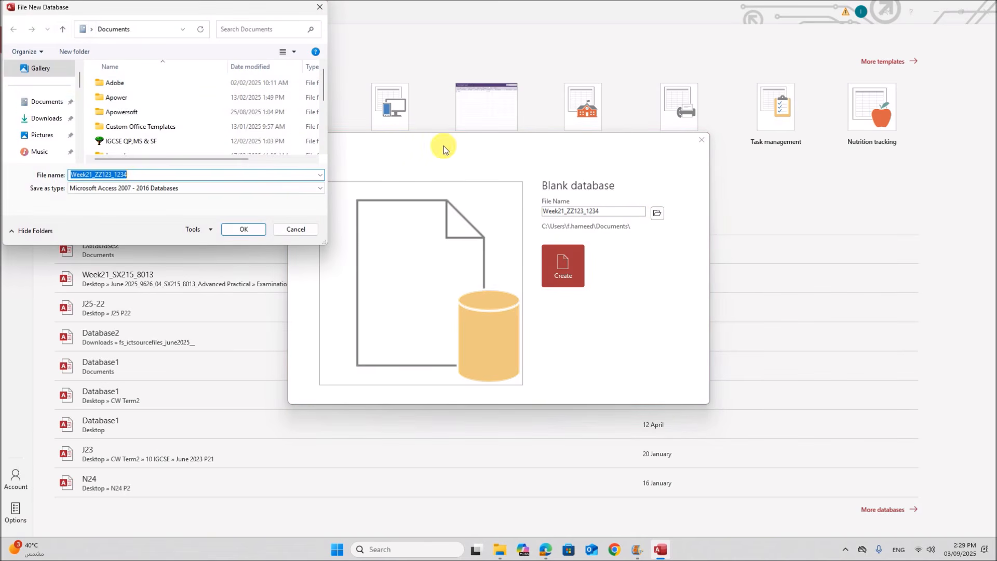
scroll(47, 123, down, 2)
click(51, 122)
double_click(115, 91)
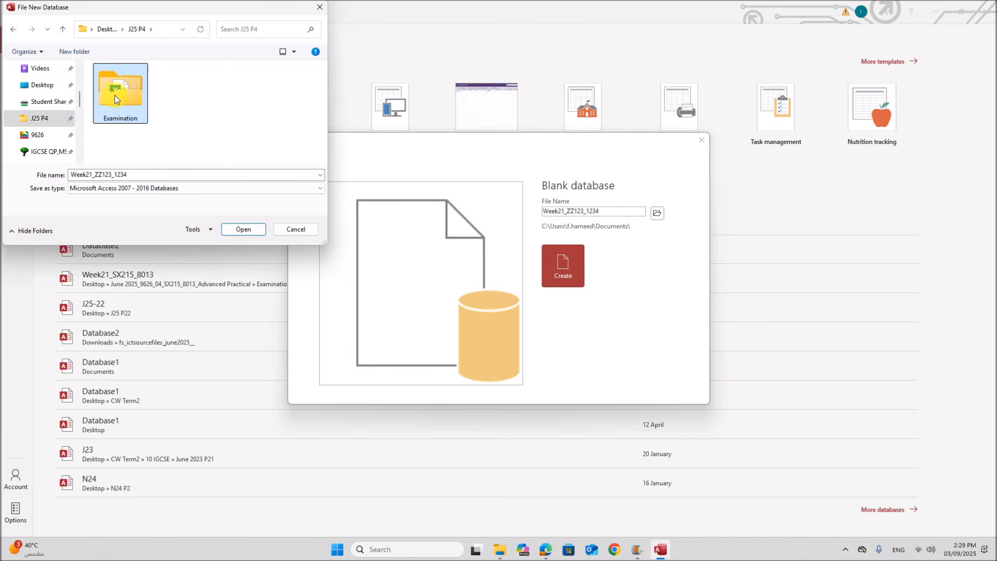
click(243, 229)
click(560, 281)
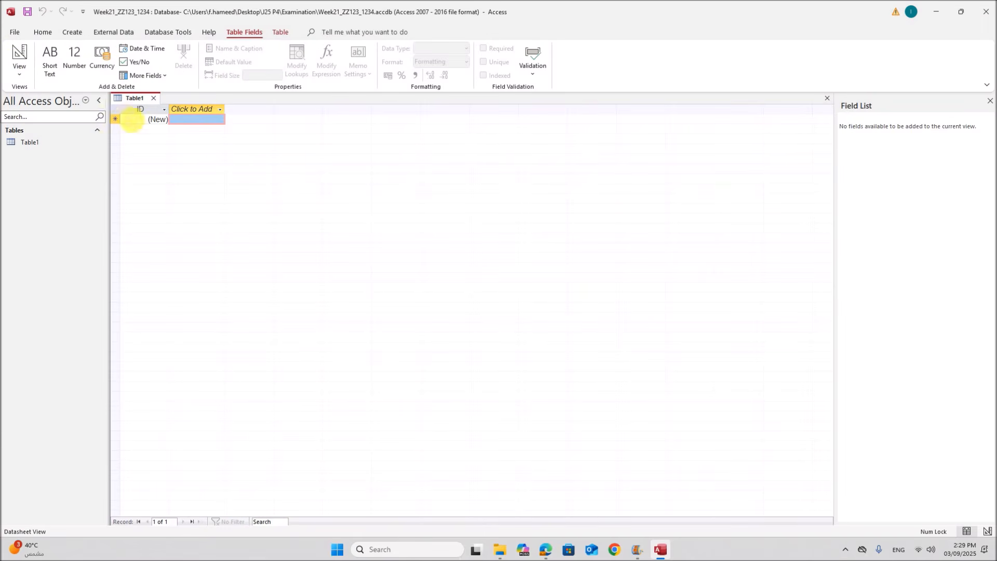
click(154, 99)
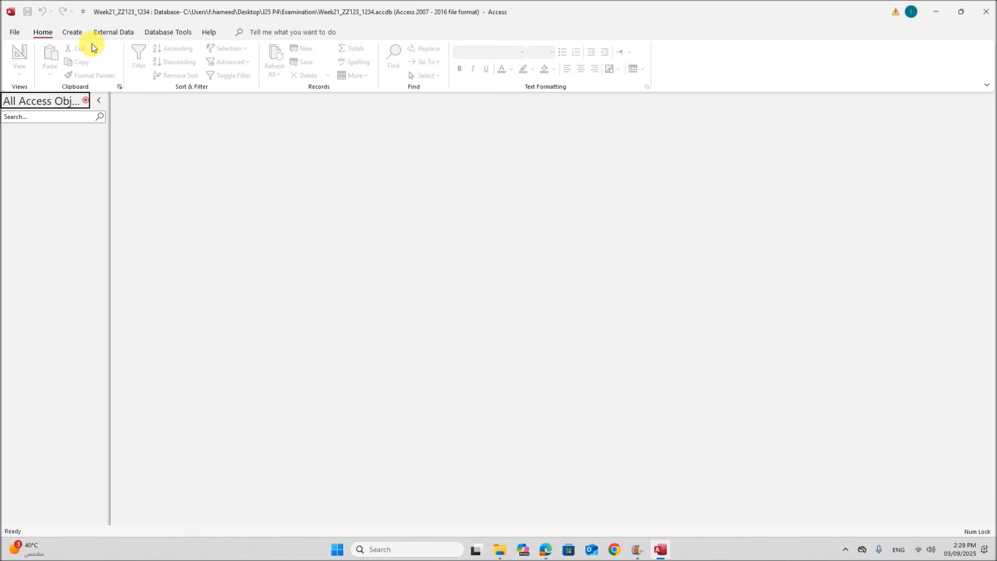
Begin a text file import of Buyer.csv from the J25 P4 Examination folder into a new table
click(106, 33)
click(27, 71)
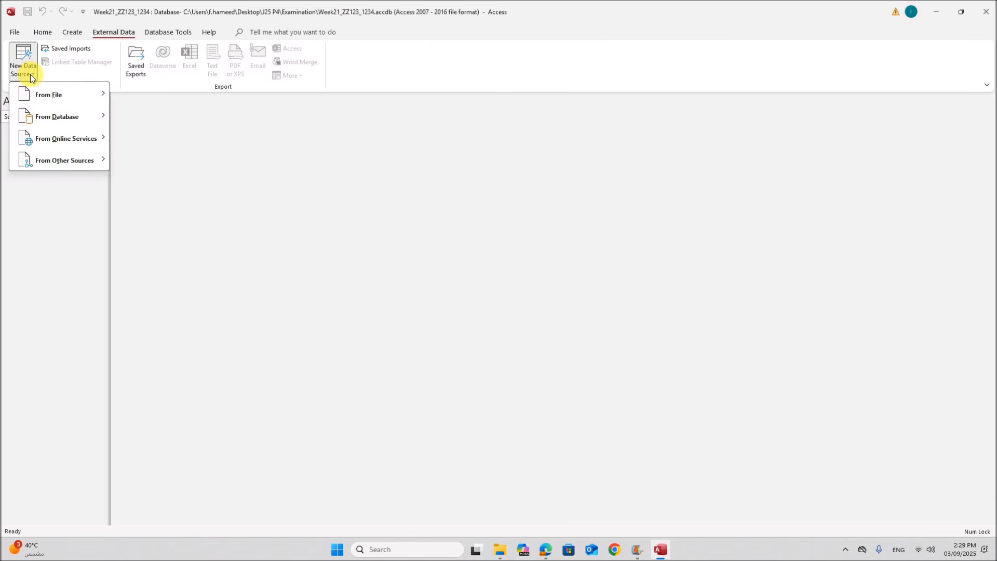
mouse_move(71, 94)
click(127, 160)
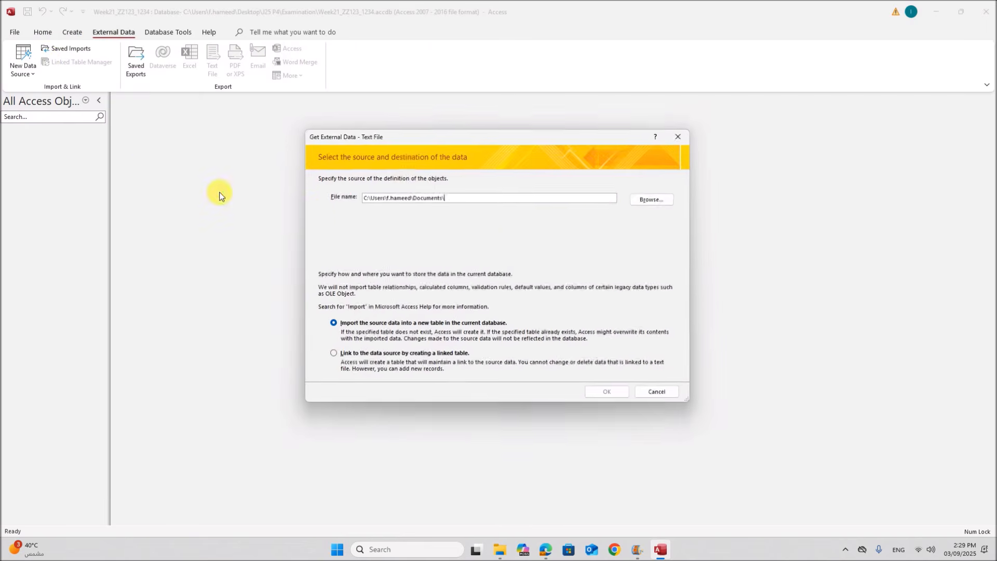
click(658, 198)
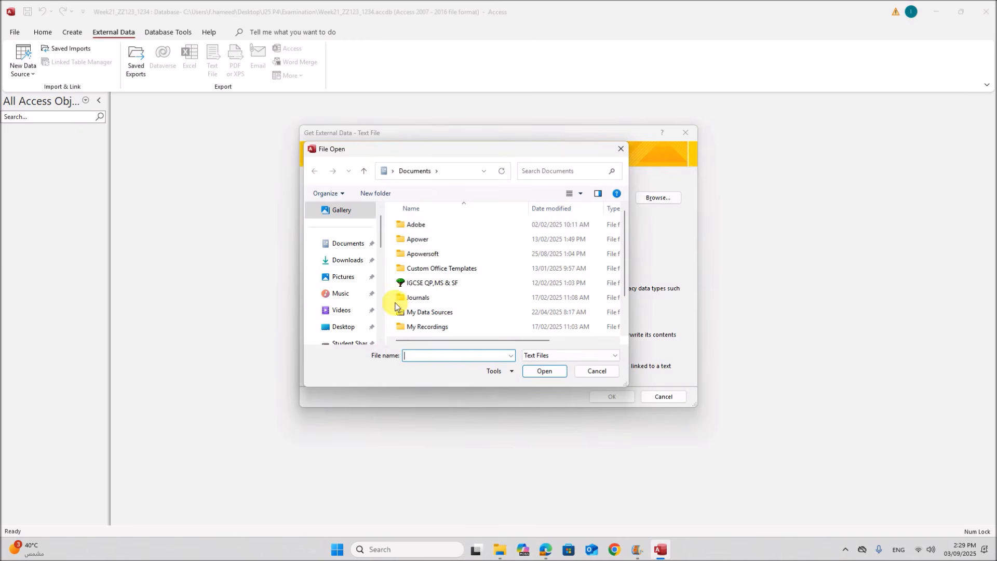
click(344, 326)
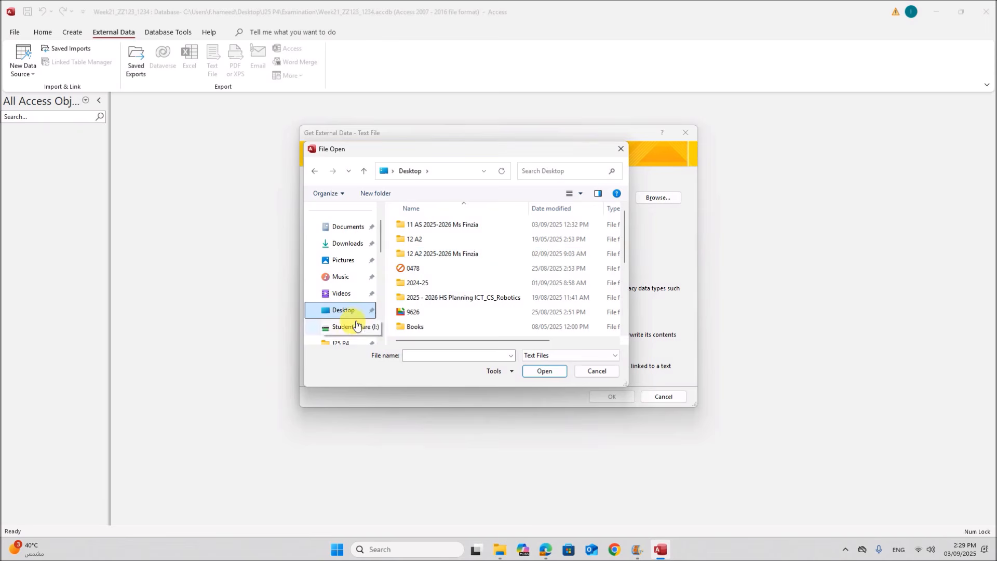
click(346, 341)
click(421, 248)
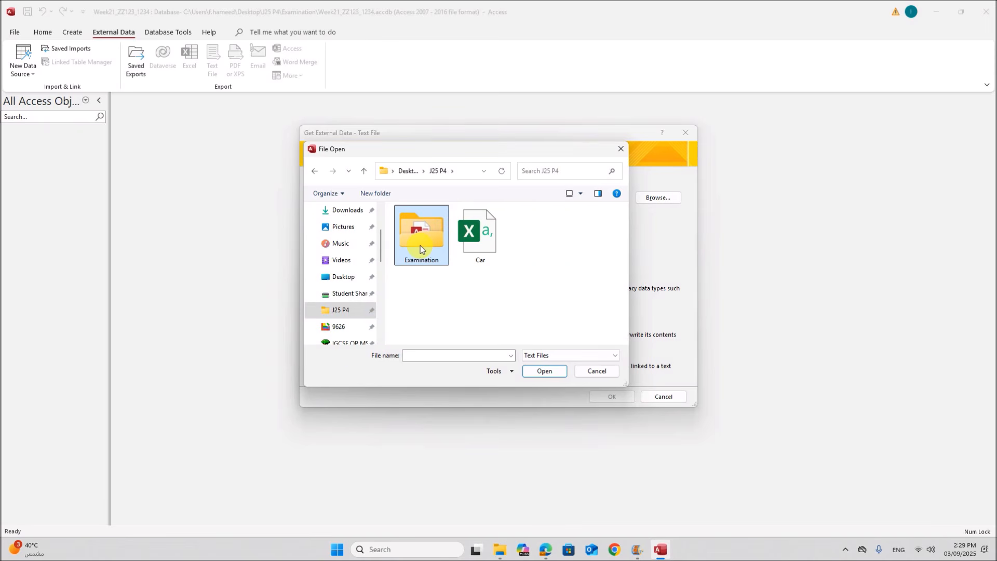
click(478, 249)
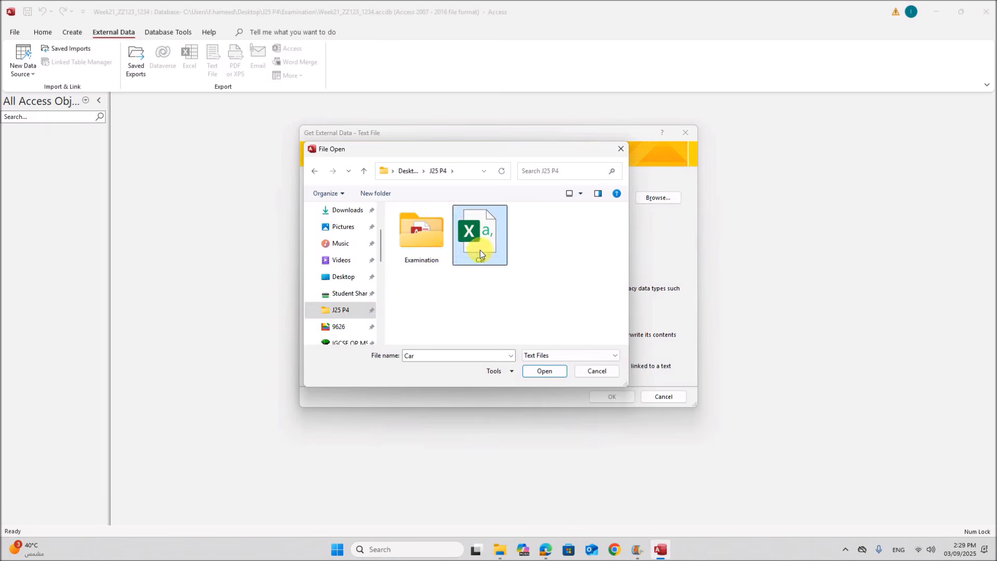
double_click(426, 254)
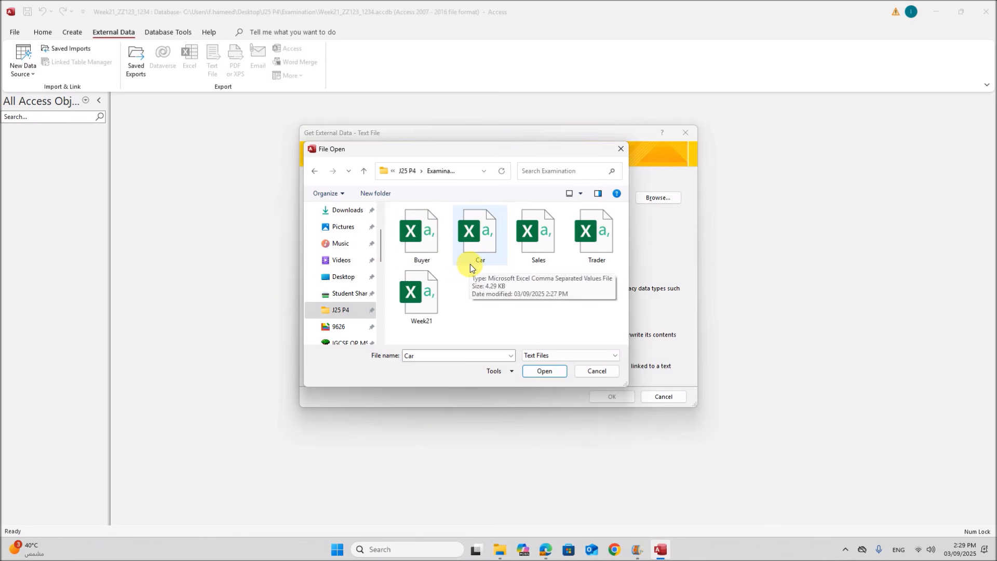
double_click(433, 251)
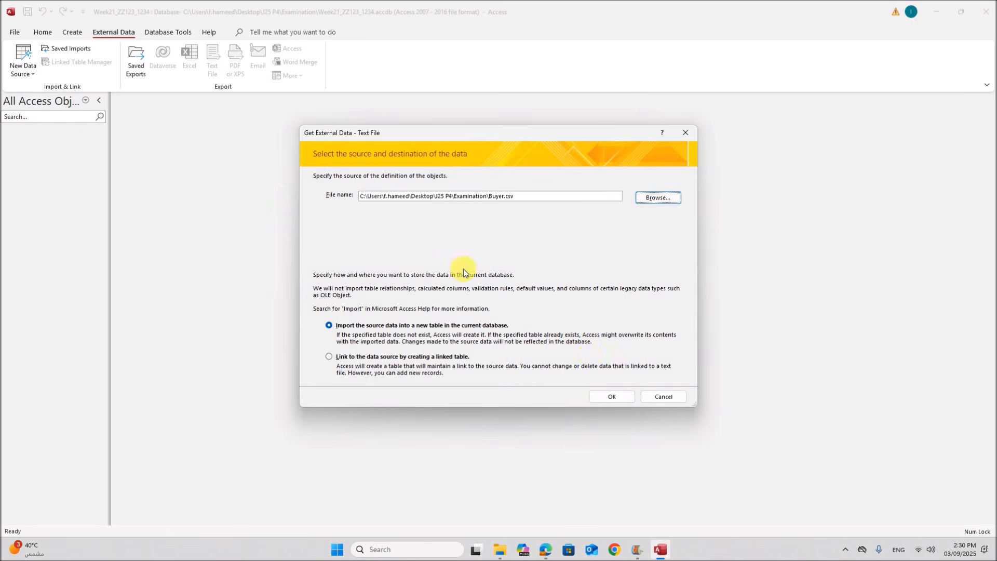
click(607, 397)
Set the Buyer import to comma-delimited with field names in the first row and Buyer_ID as the primary key
click(612, 351)
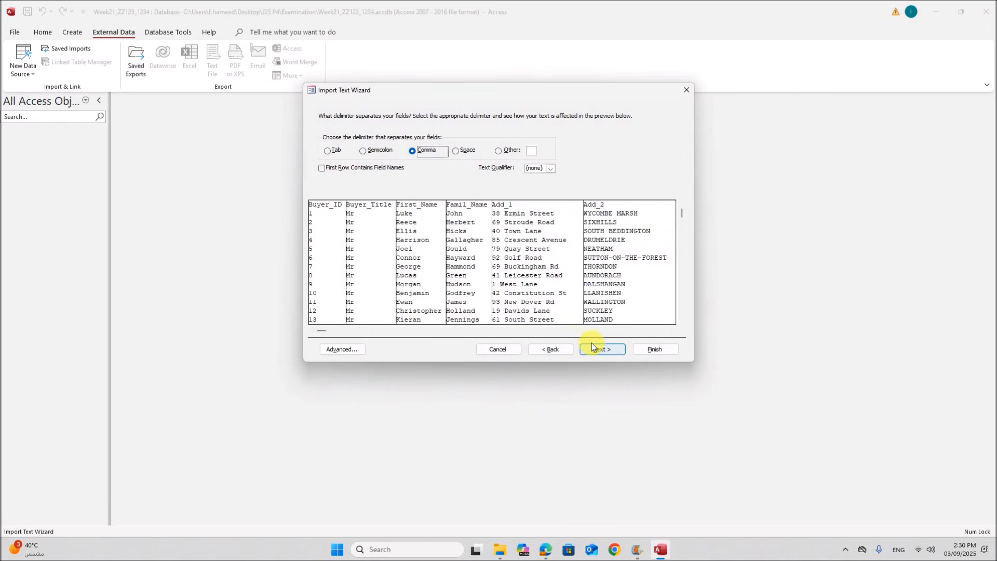
click(329, 170)
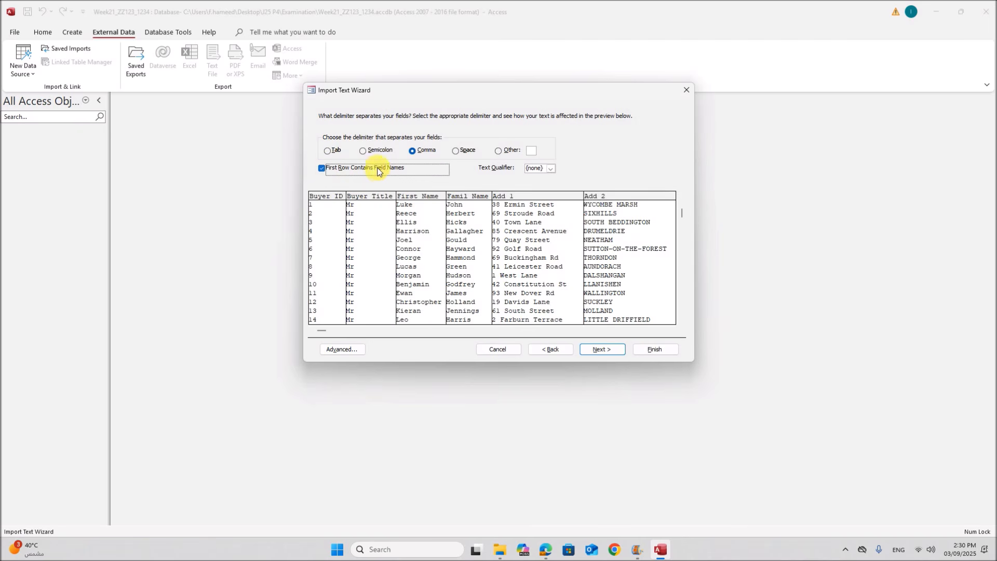
click(606, 350)
click(605, 350)
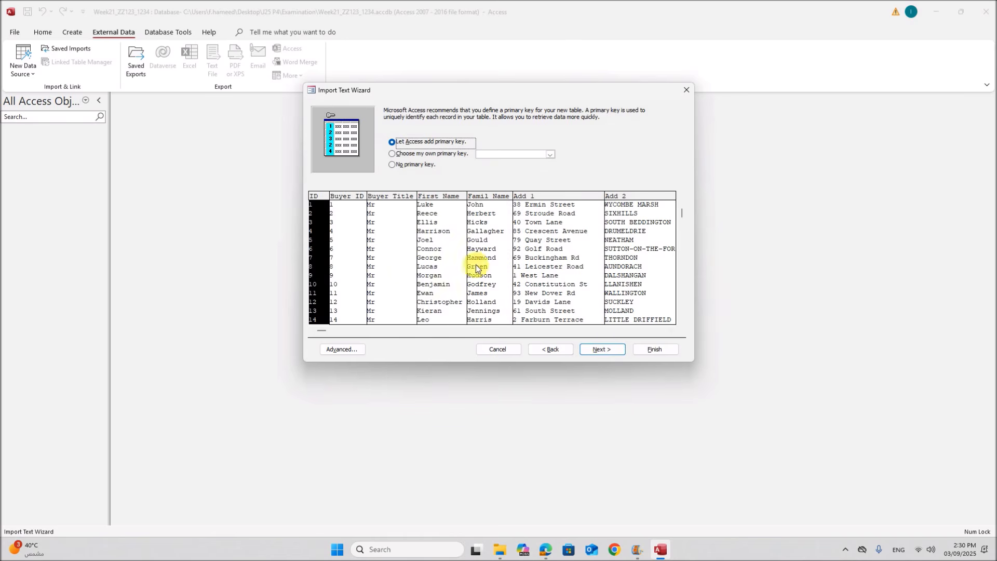
click(418, 155)
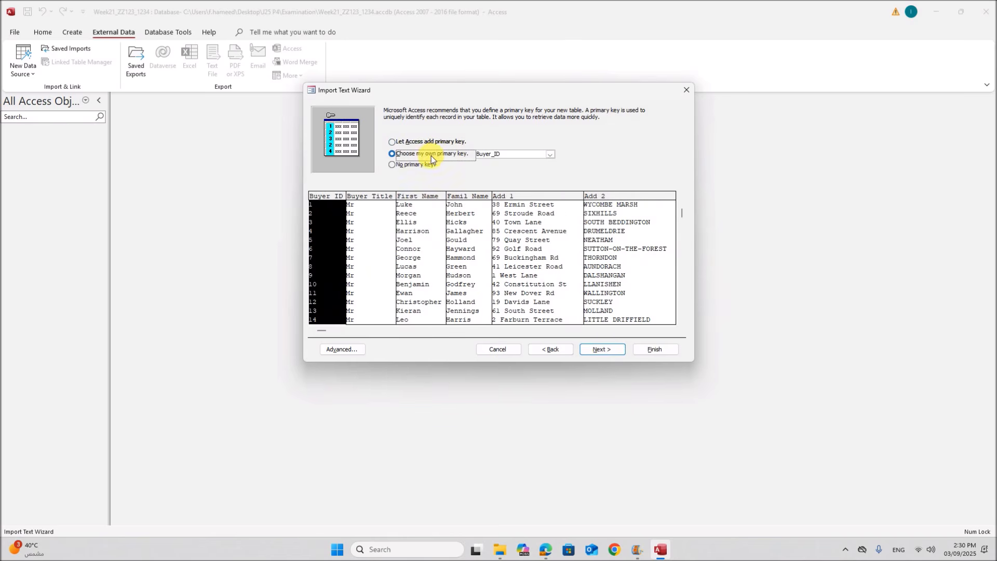
Review the field data types in the Buyer import specification and finish the import into the Buyer table without saving the import steps
click(353, 347)
scroll(444, 301, down, 3)
scroll(444, 302, up, 3)
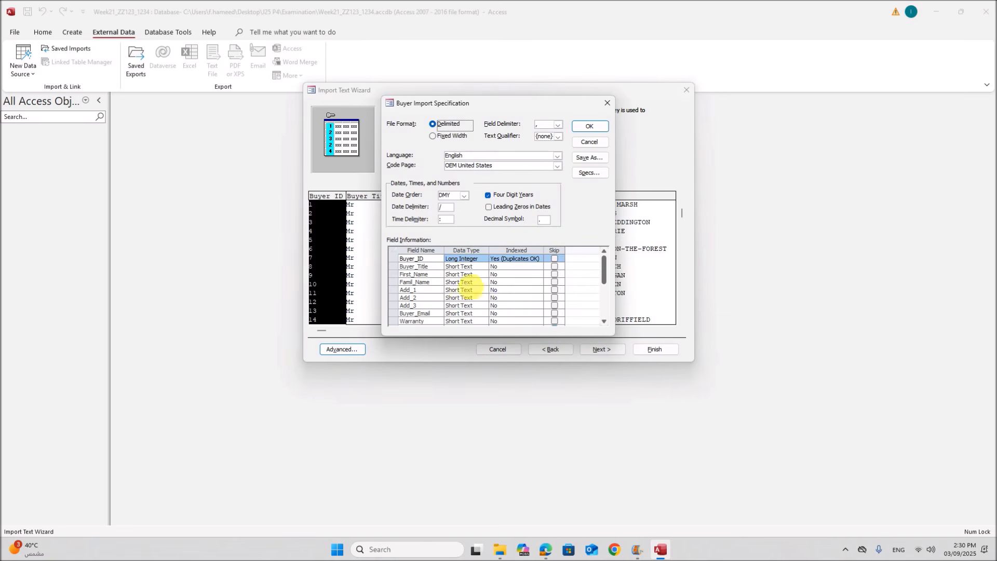
click(589, 126)
click(598, 350)
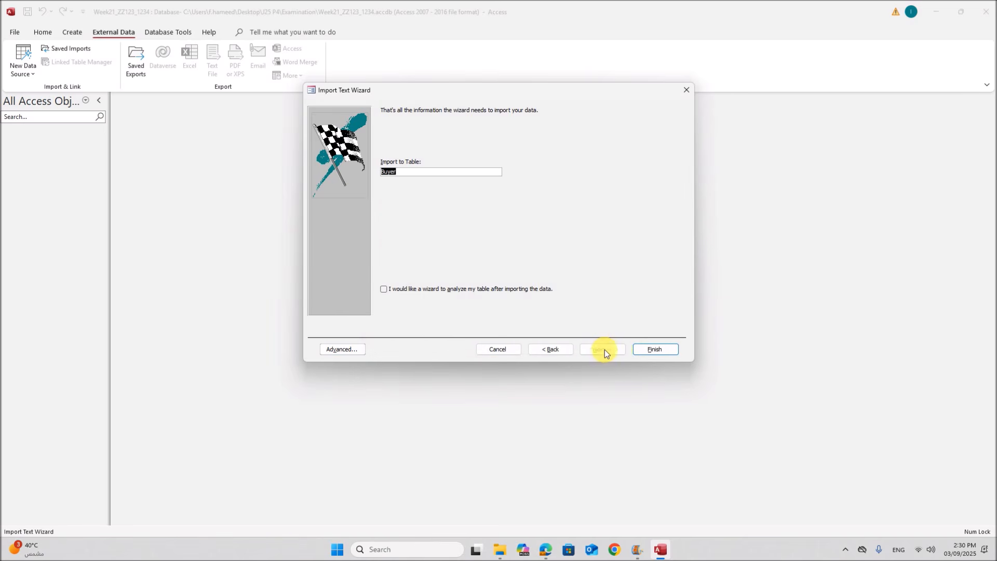
click(642, 349)
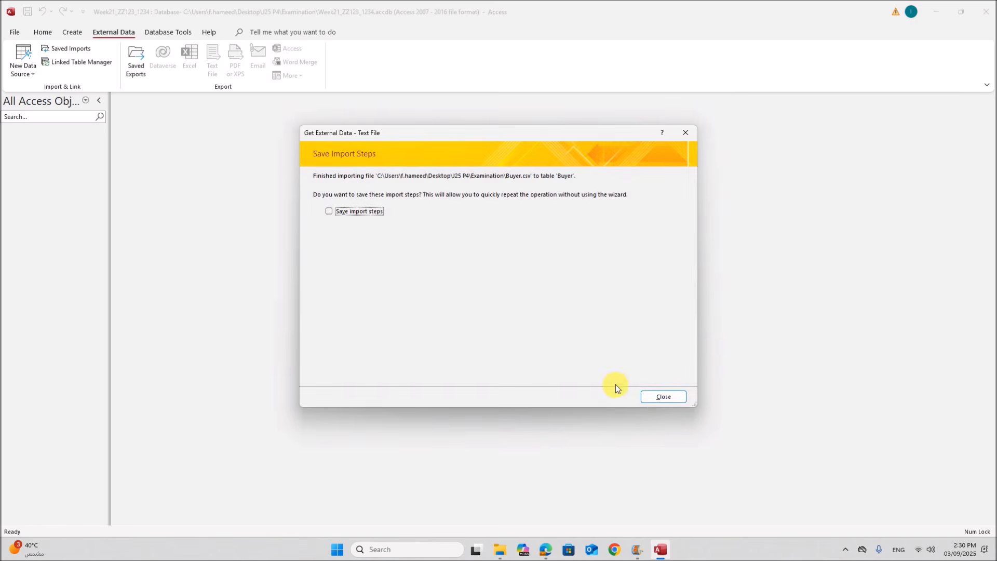
click(660, 398)
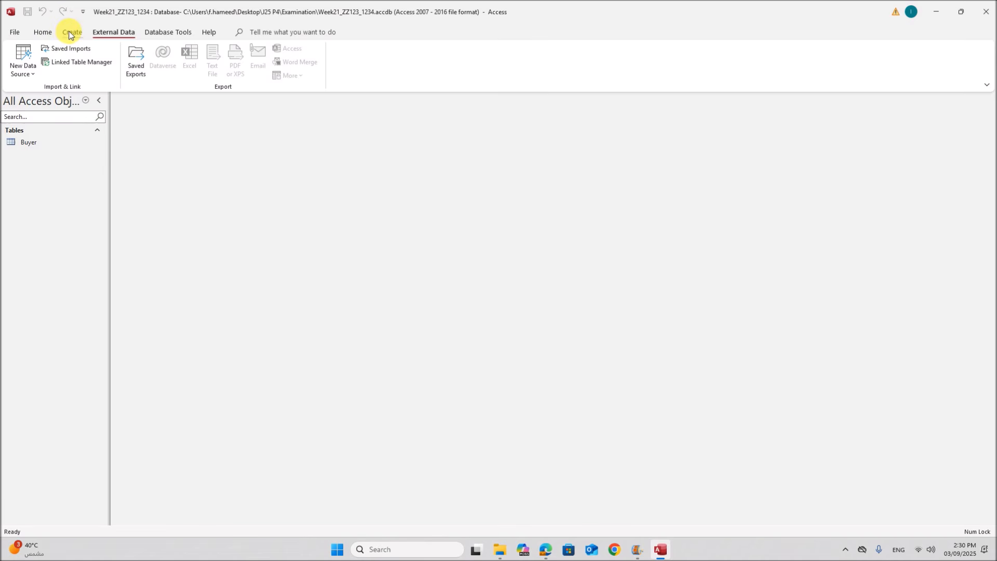
Begin a text file import of Car.csv from the Examination folder into a new table
click(30, 73)
mouse_move(69, 93)
click(154, 163)
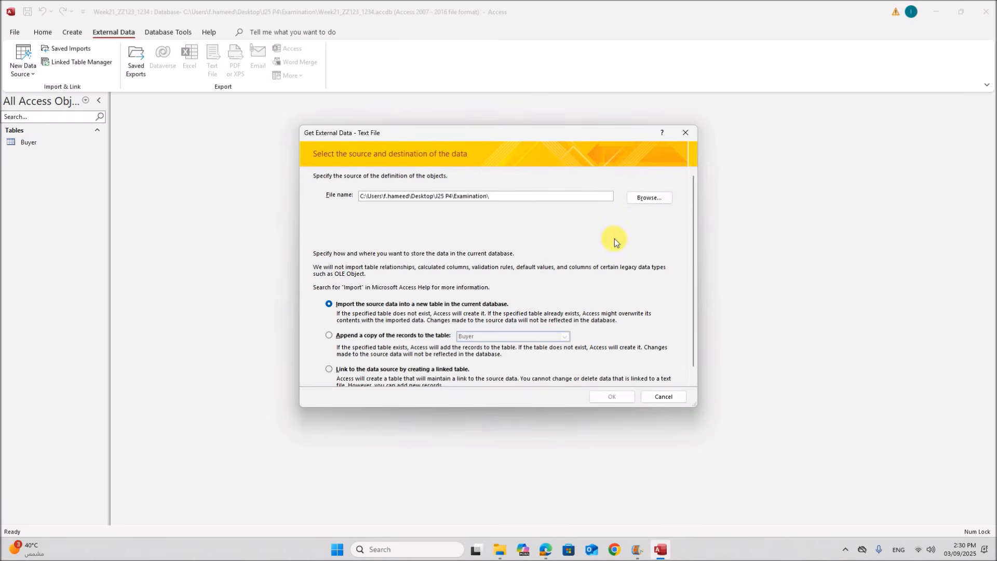
click(637, 199)
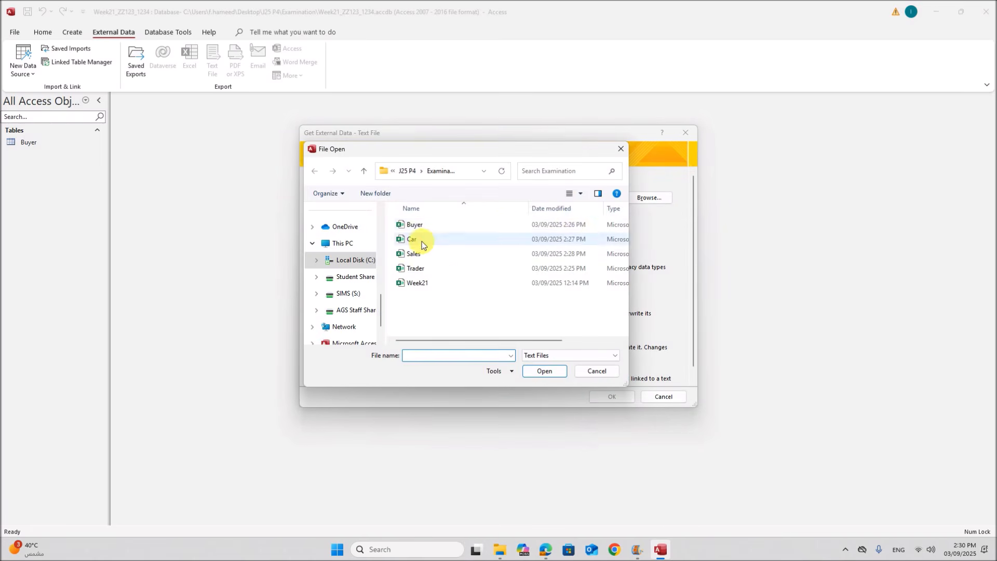
double_click(422, 241)
click(608, 395)
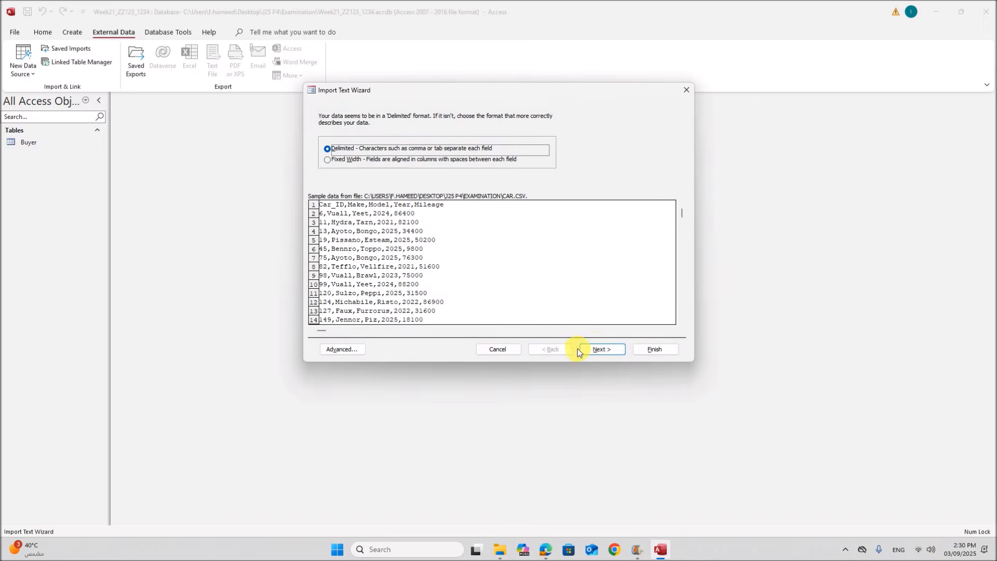
Set the Car import to comma-delimited with field names in the first row and Car_ID as the primary key
click(598, 348)
click(344, 173)
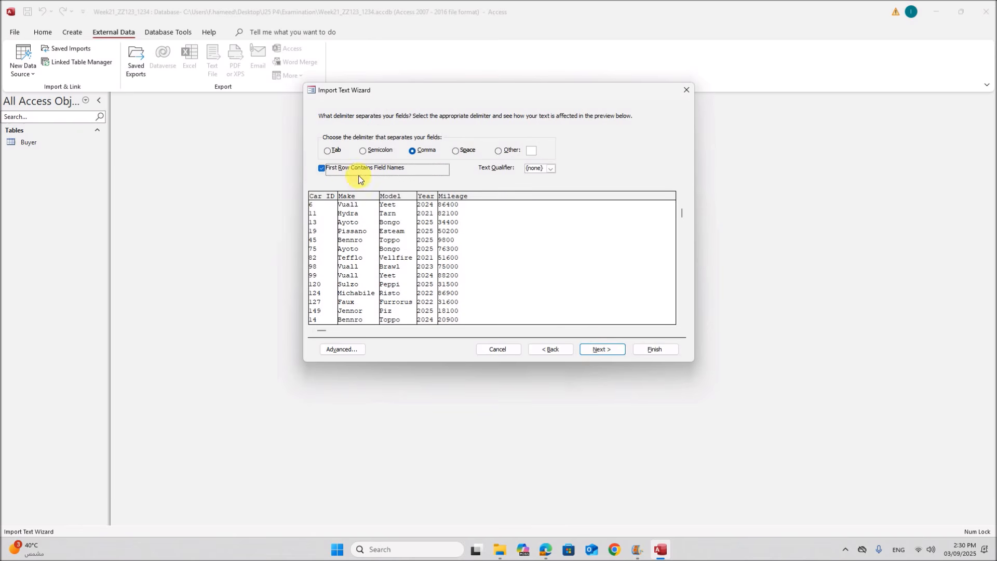
click(605, 350)
click(605, 350)
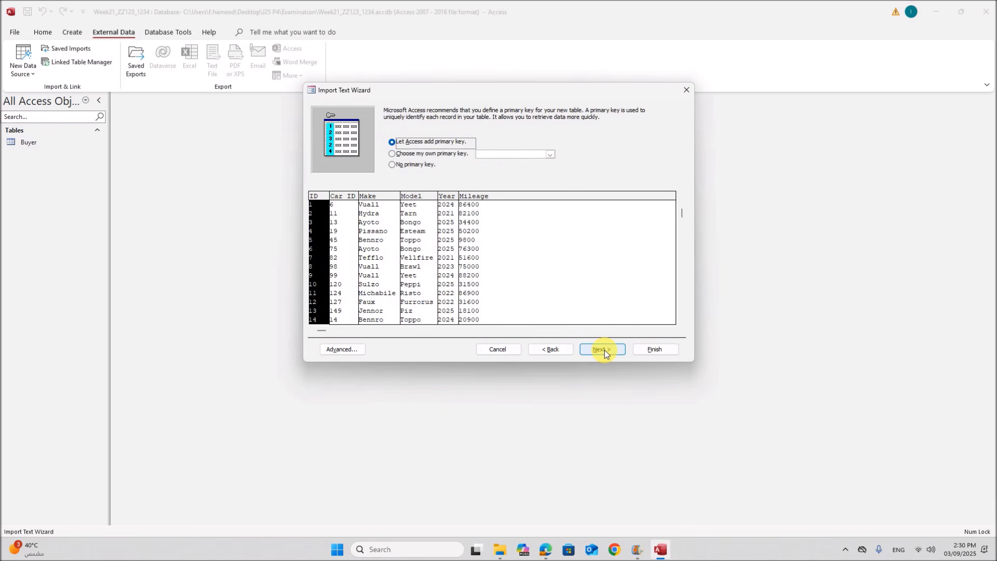
click(429, 155)
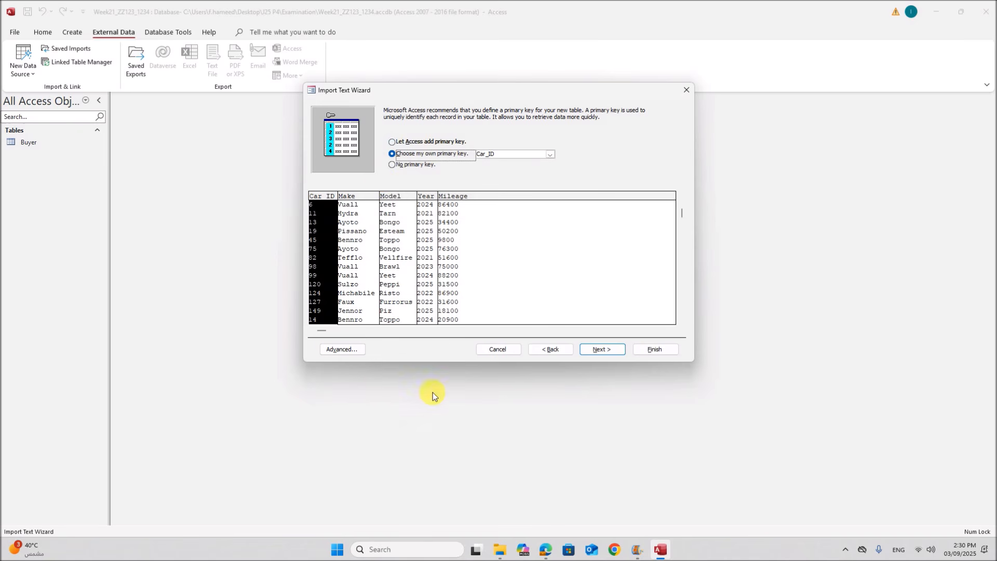
Review the field data types in the Car import specification and finish the import into the Car table without saving the import steps
click(340, 352)
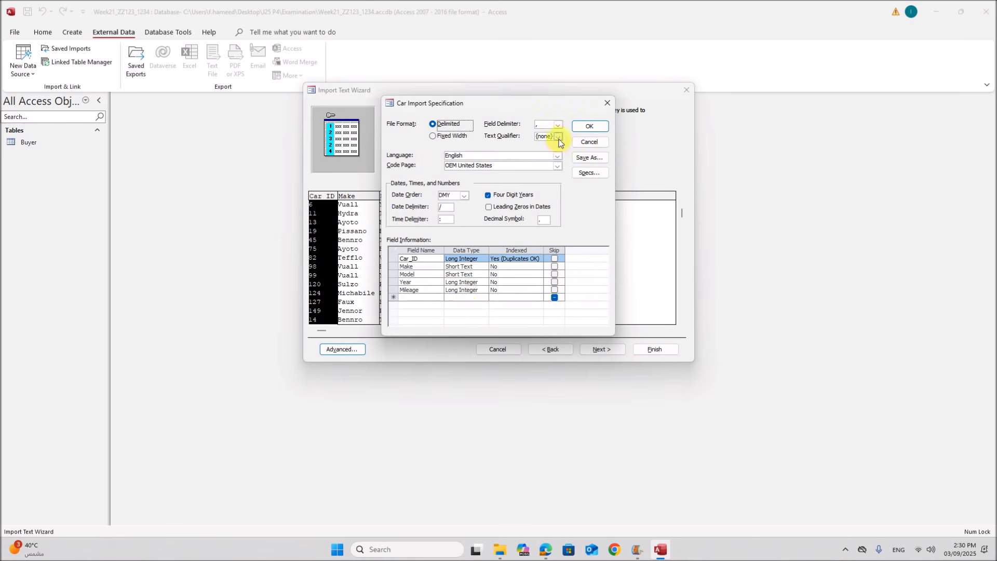
click(583, 127)
click(600, 349)
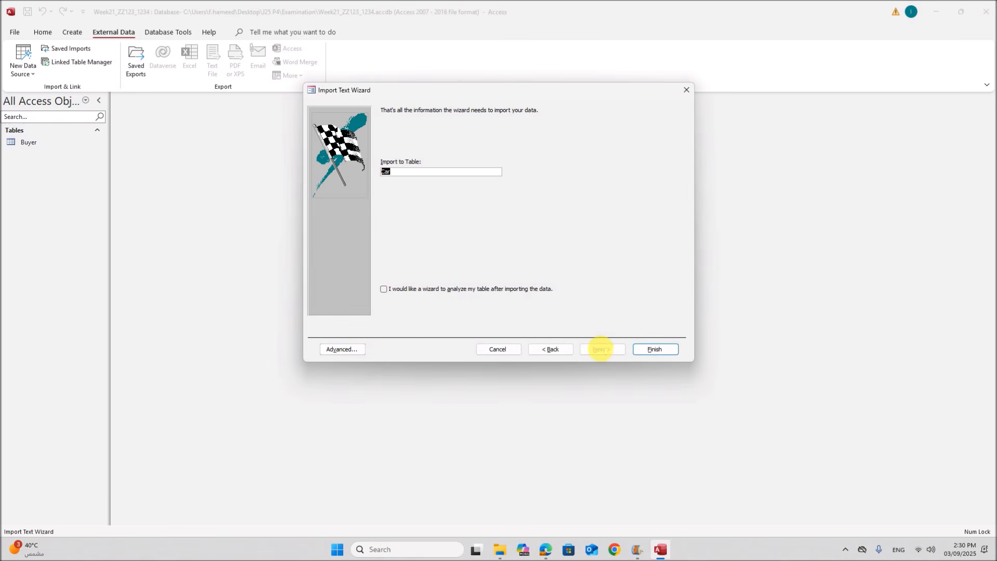
click(650, 356)
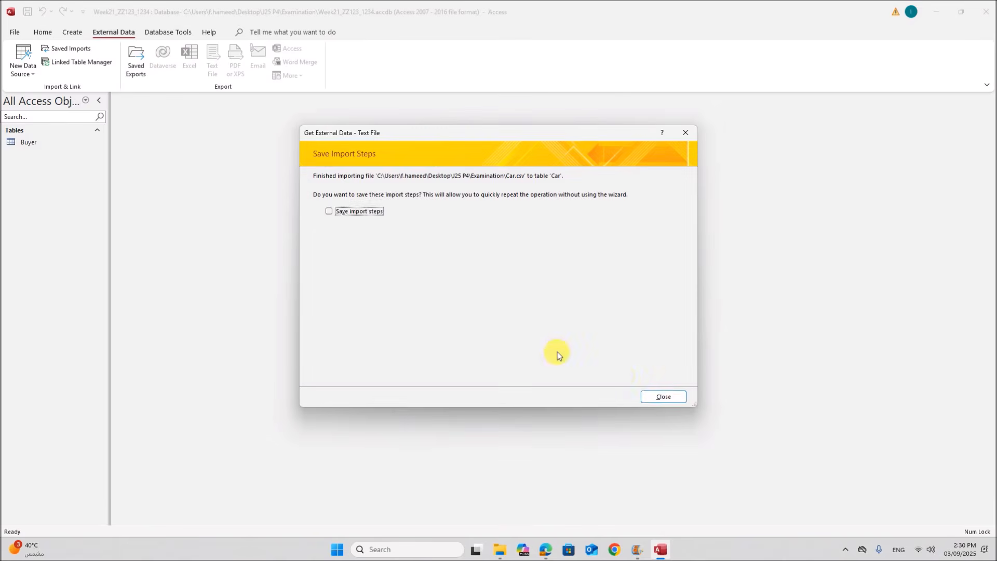
click(646, 397)
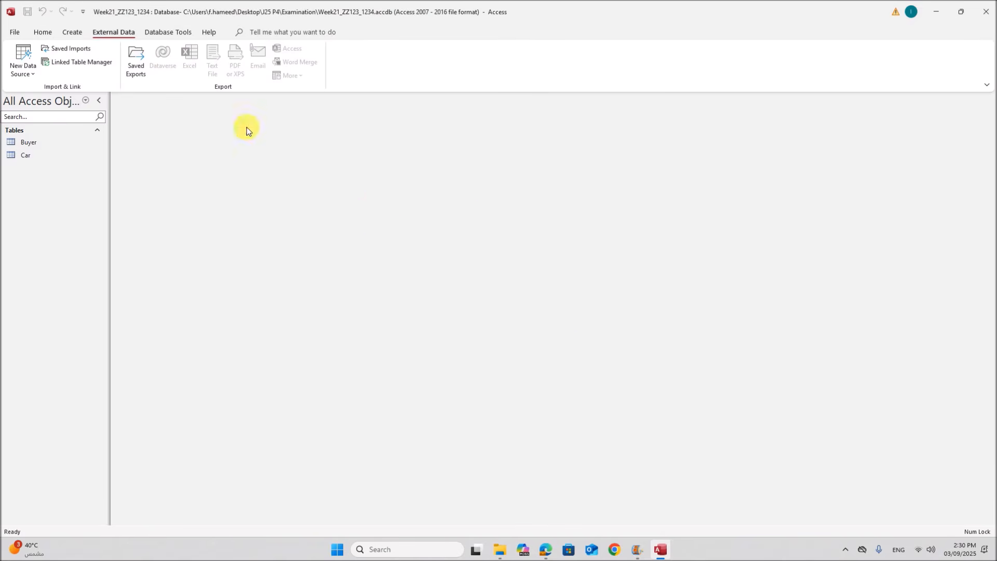
Begin a text file import of Sales.csv from the Examination folder into a new table
click(33, 76)
mouse_move(56, 95)
click(125, 162)
click(635, 200)
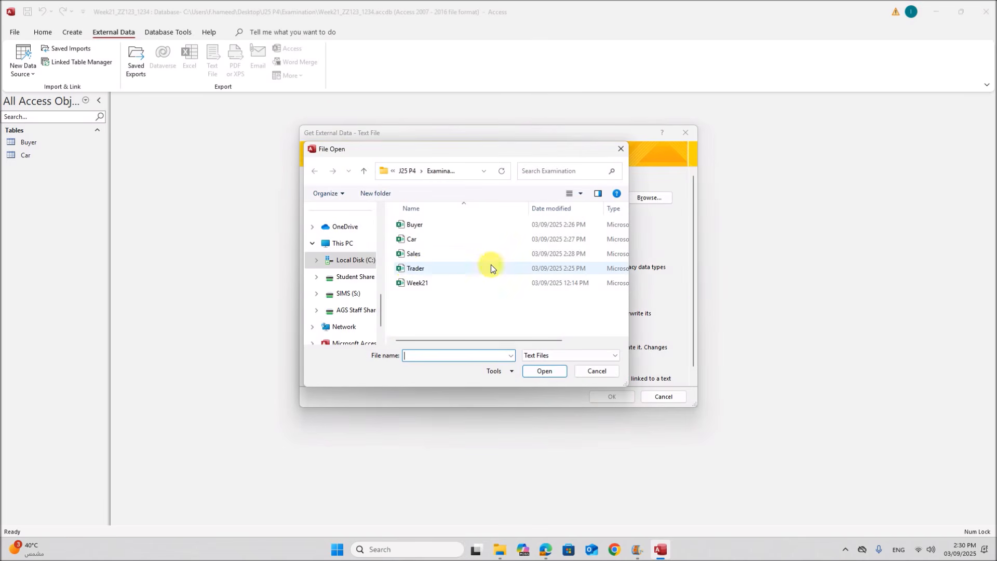
double_click(414, 254)
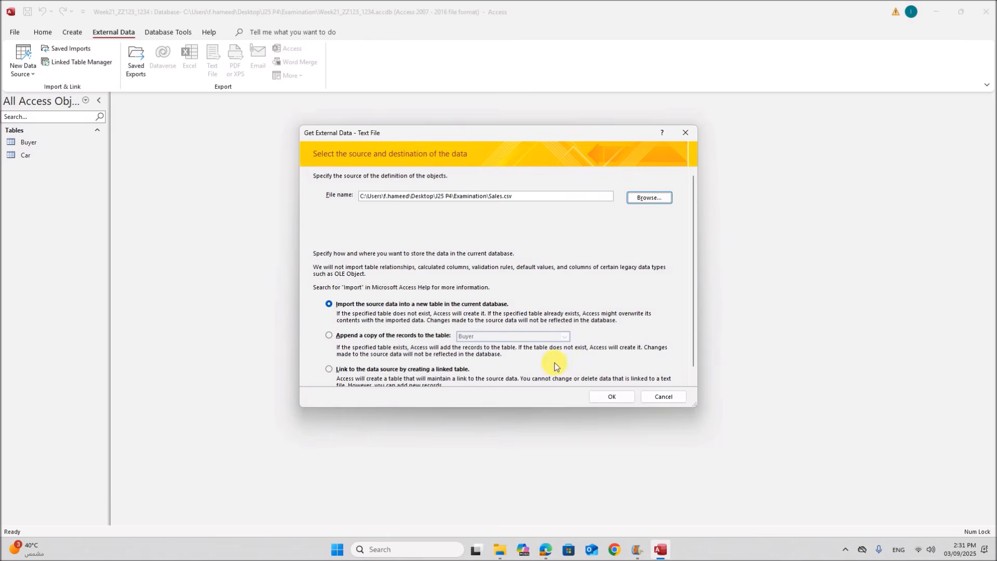
click(613, 397)
Set the Sales import to comma-delimited with field names in the first row and Sales_ID as the primary key
click(601, 348)
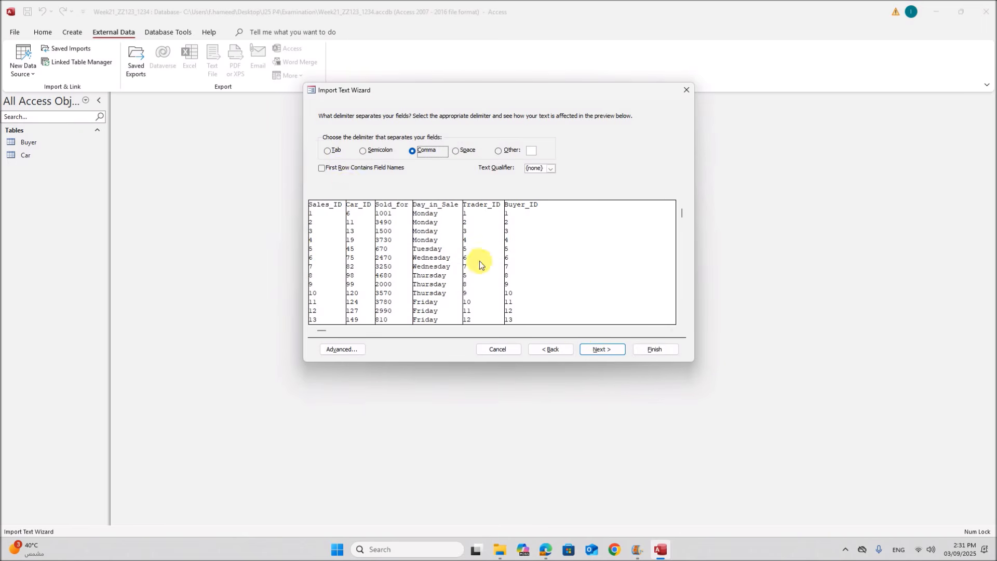
click(341, 169)
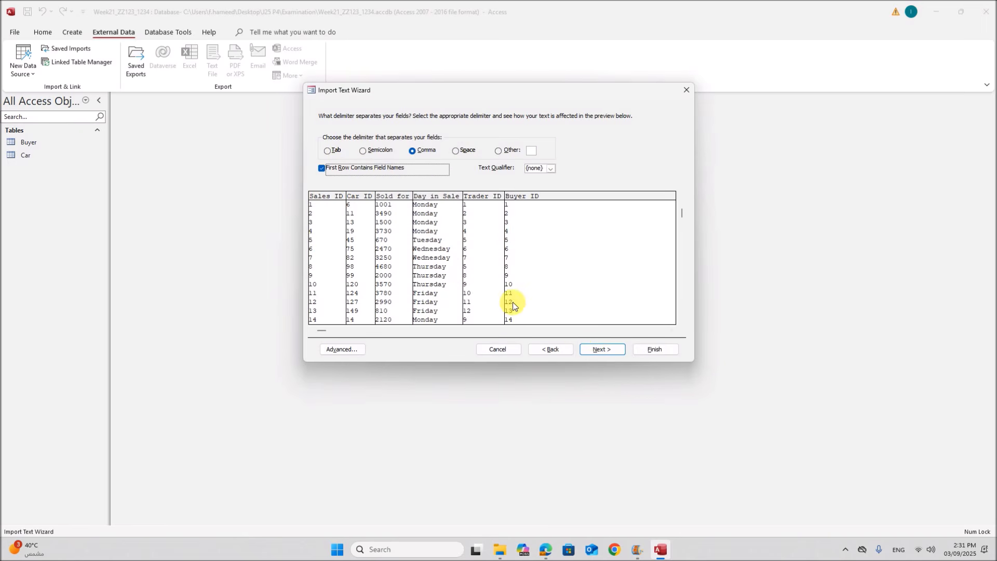
click(600, 348)
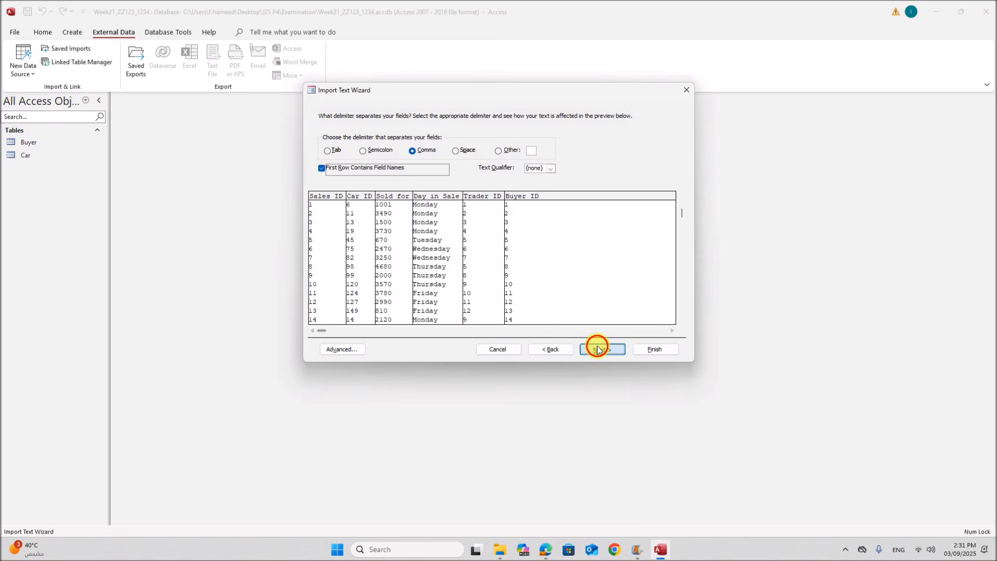
click(600, 348)
click(392, 153)
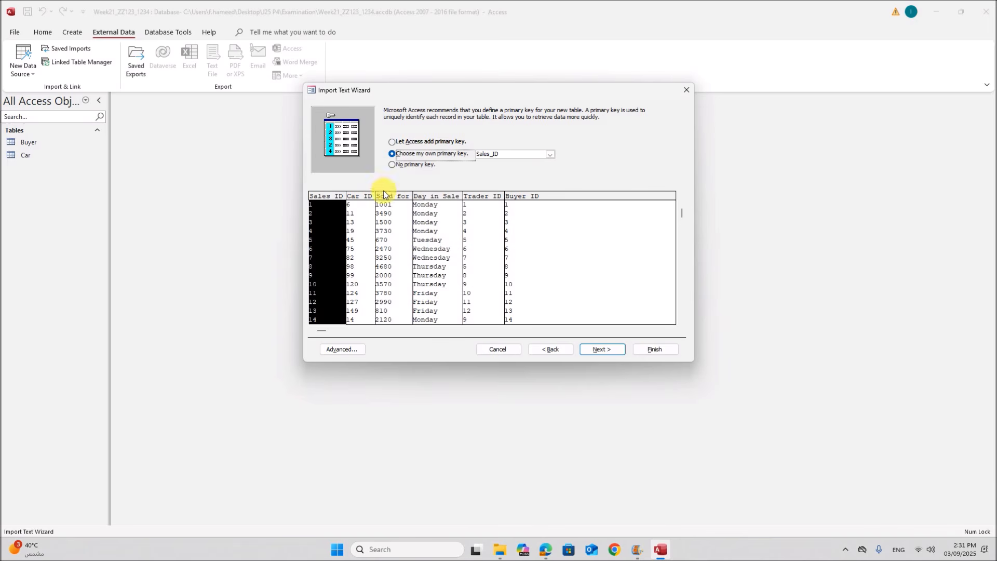
Set the Sold_for field's data type to Currency in the Sales import specification
click(337, 349)
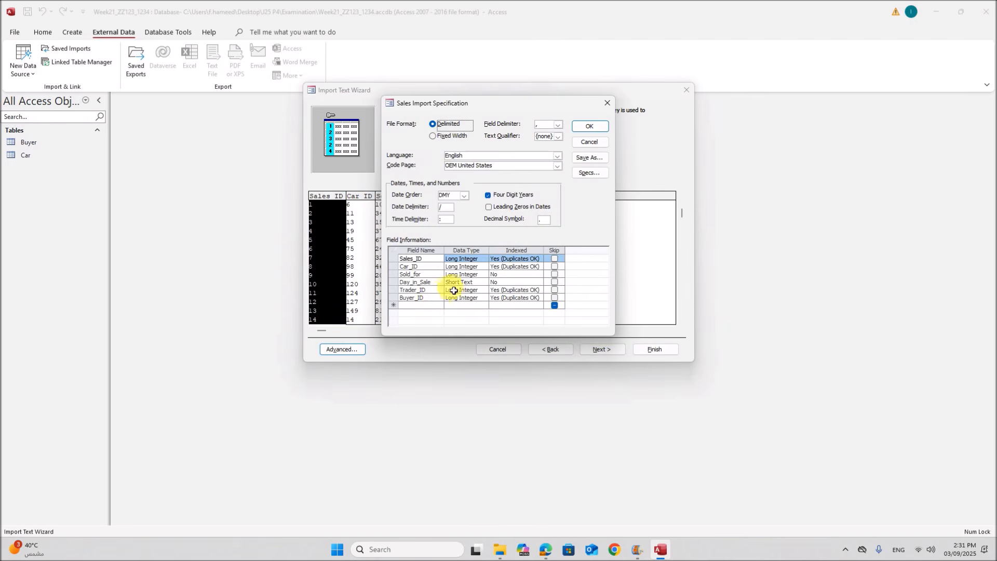
click(478, 275)
click(483, 275)
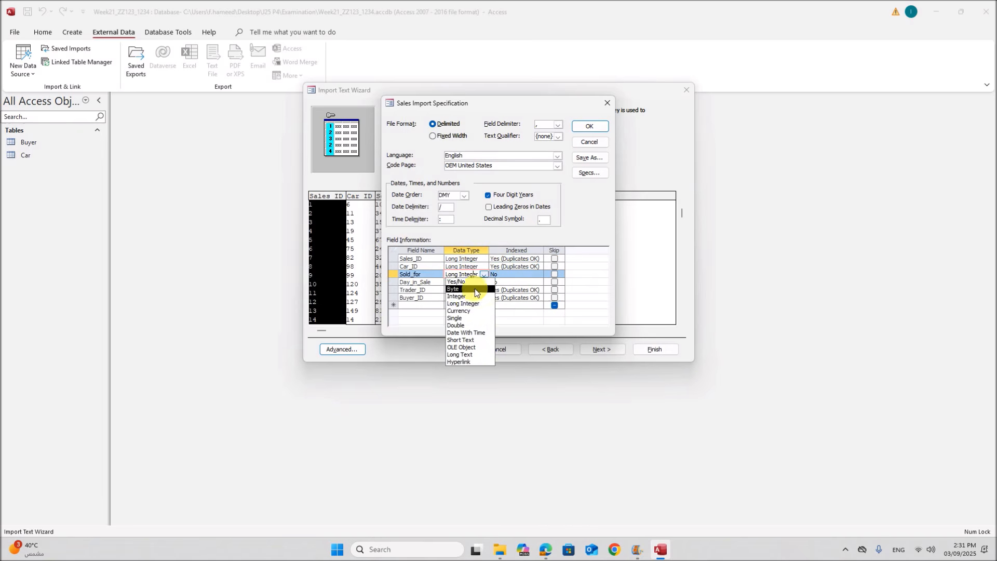
click(468, 311)
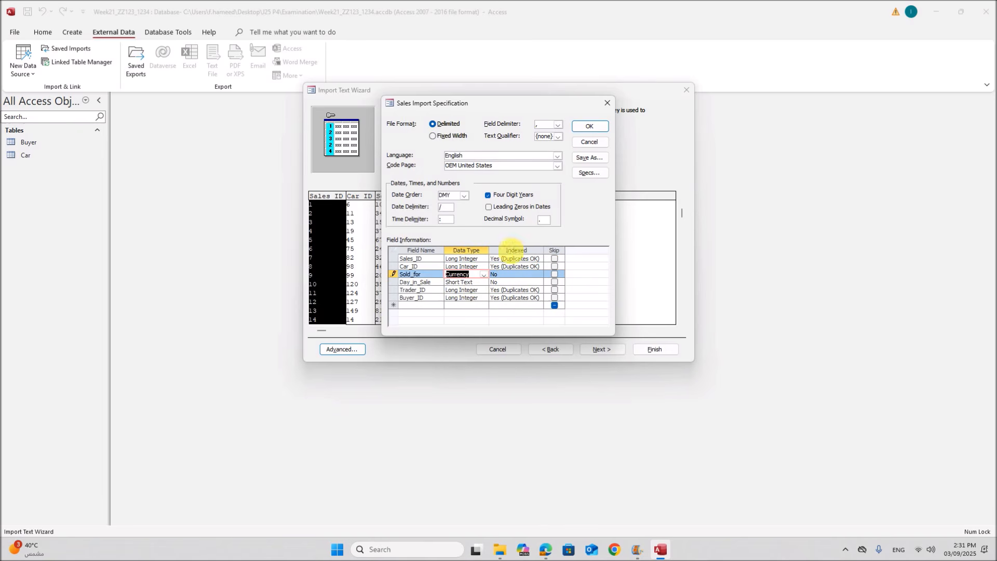
click(586, 127)
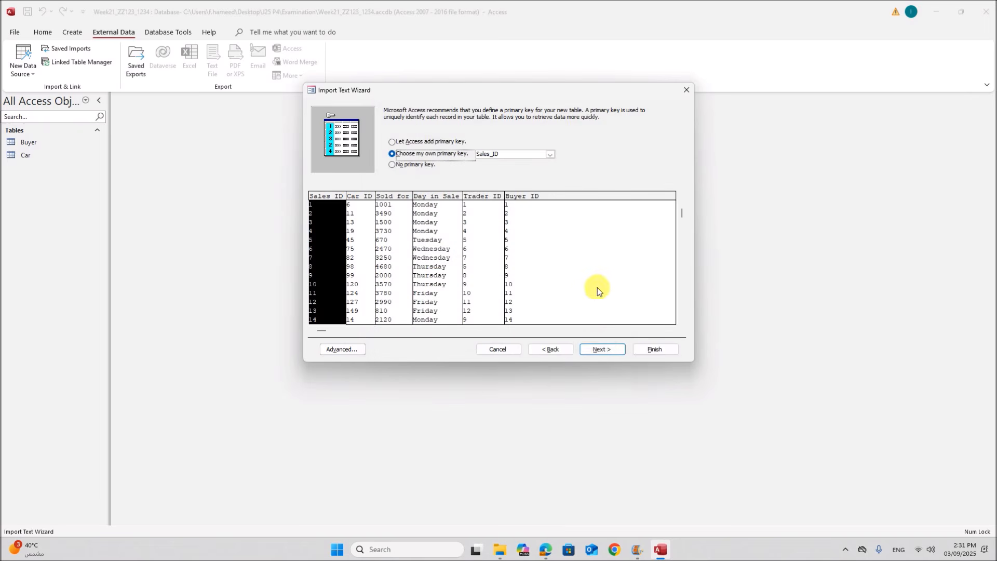
Finish the import into the Sales table without saving the import steps
click(600, 346)
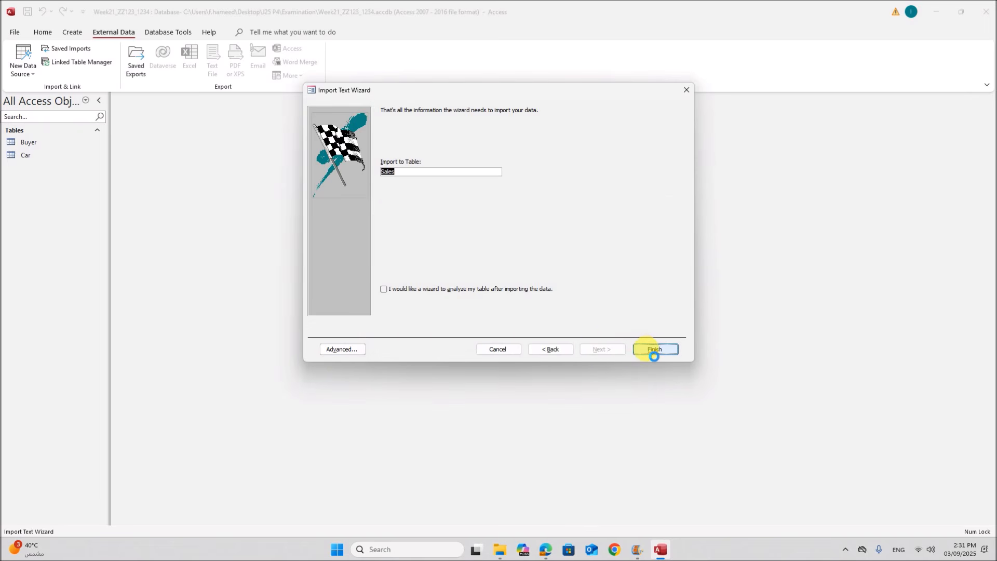
click(655, 355)
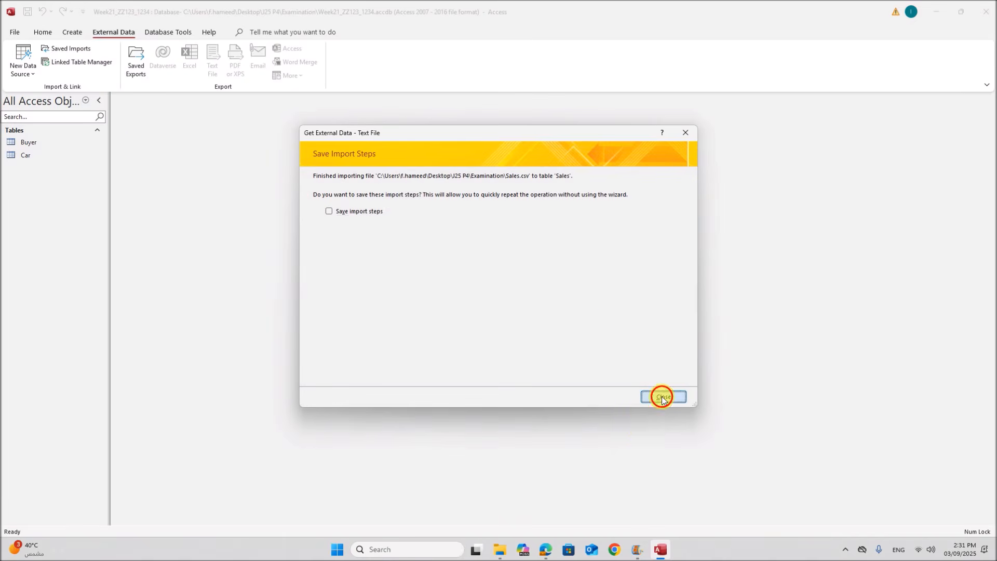
click(662, 397)
Choose Trader.csv from the Examination folder as the source for a new text file import
click(25, 68)
mouse_move(78, 99)
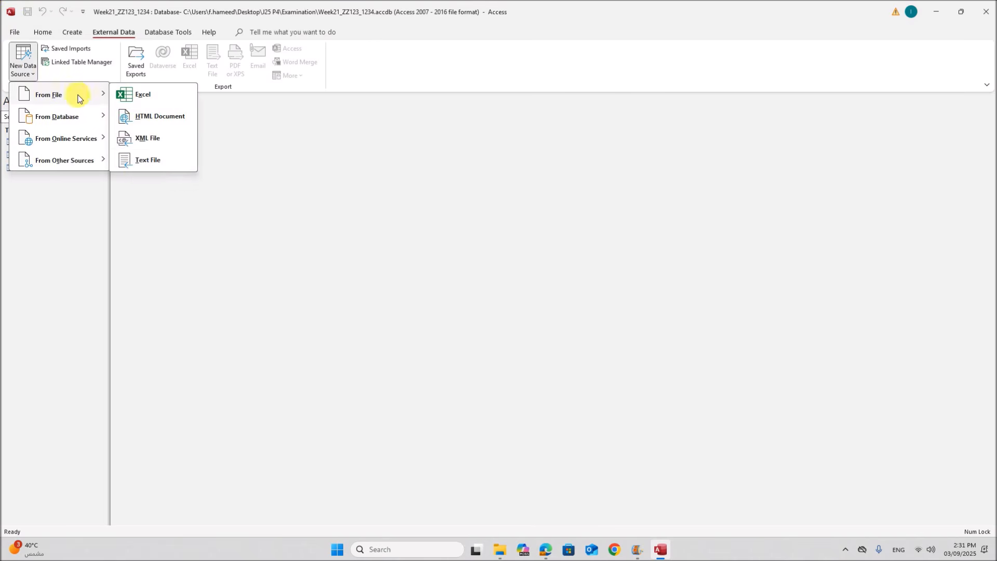
click(138, 169)
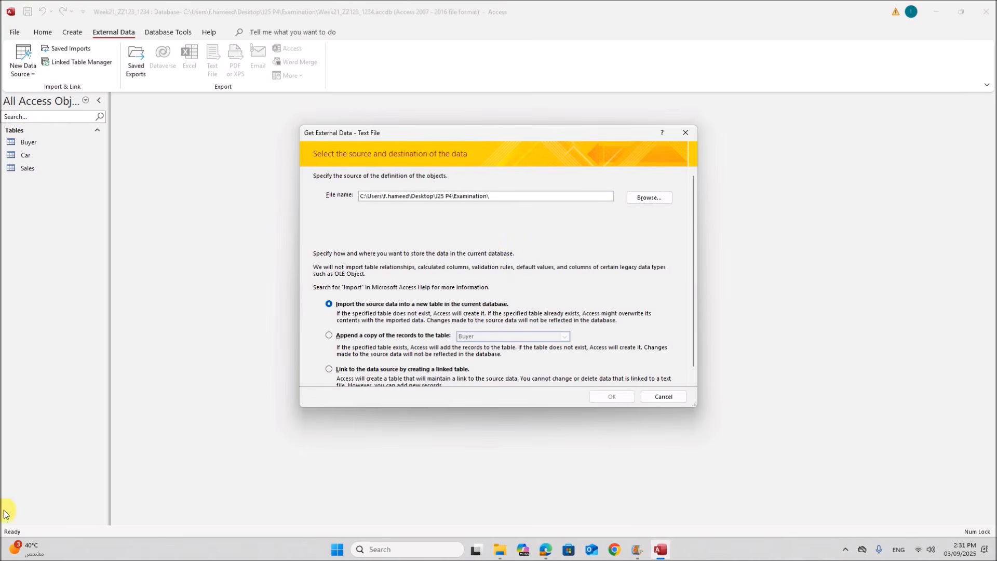
click(647, 198)
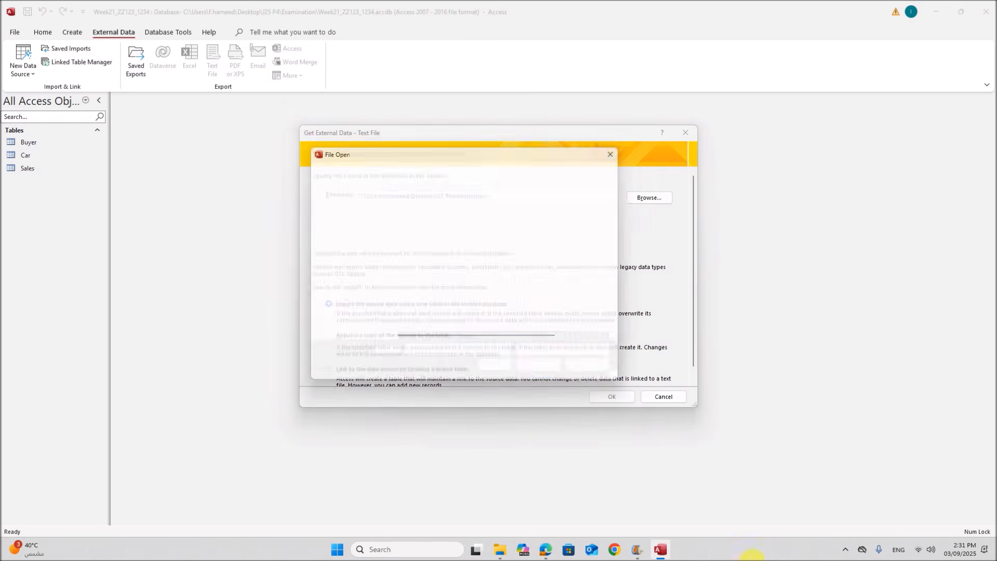
click(426, 268)
double_click(426, 268)
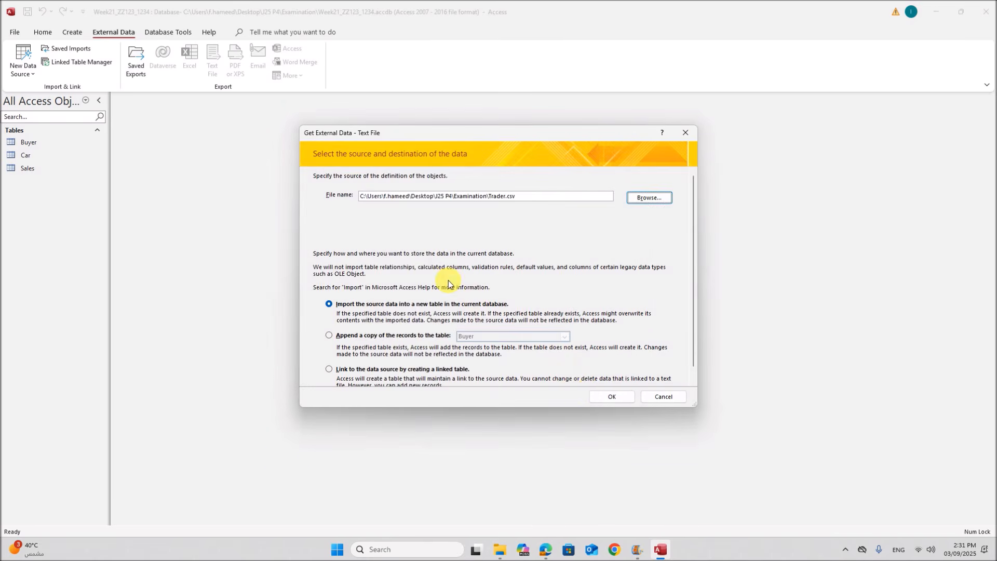
Import Trader.csv into a new table as comma-delimited with field names in the first row and Trader_ID as the primary key
click(595, 396)
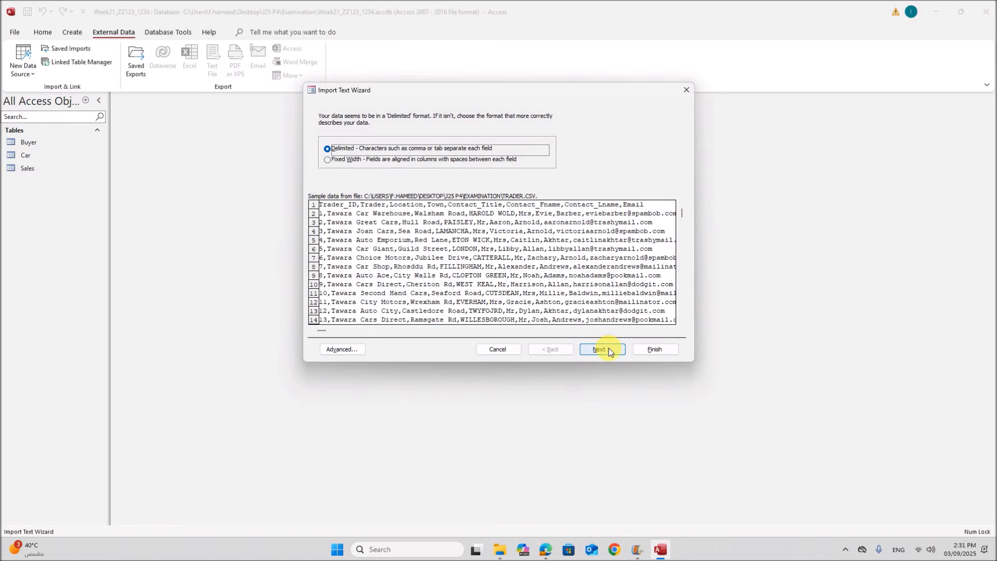
click(391, 171)
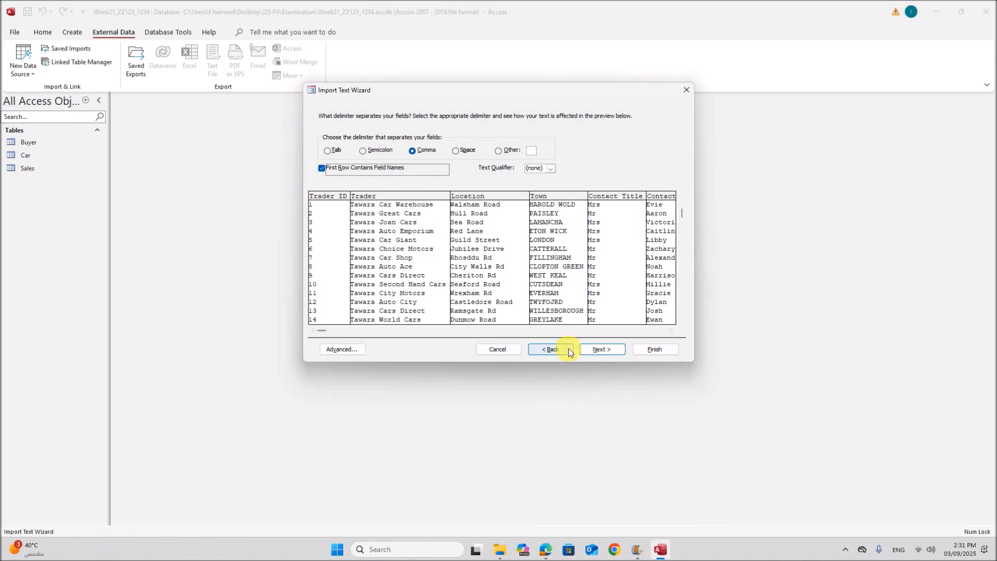
click(621, 353)
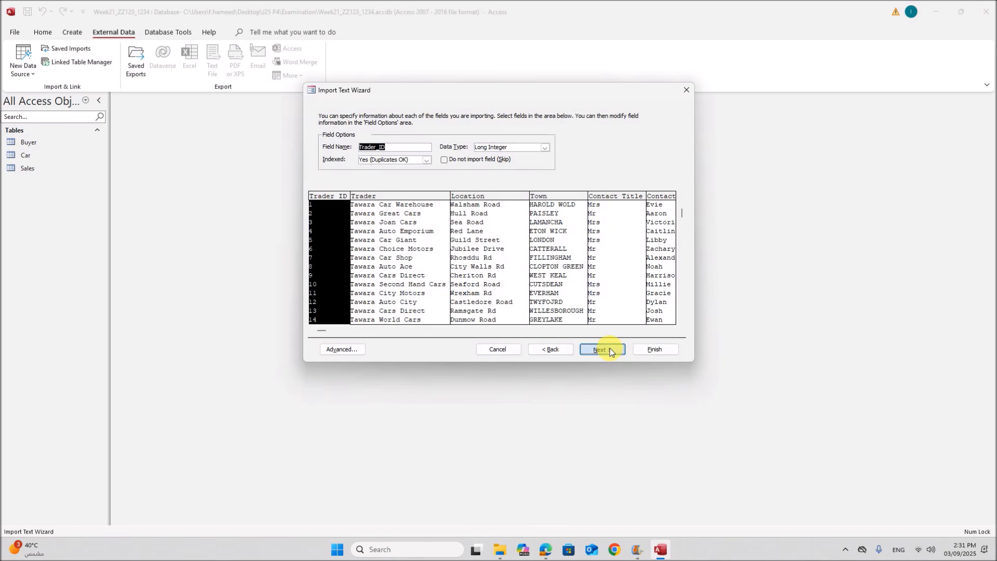
click(608, 349)
click(435, 155)
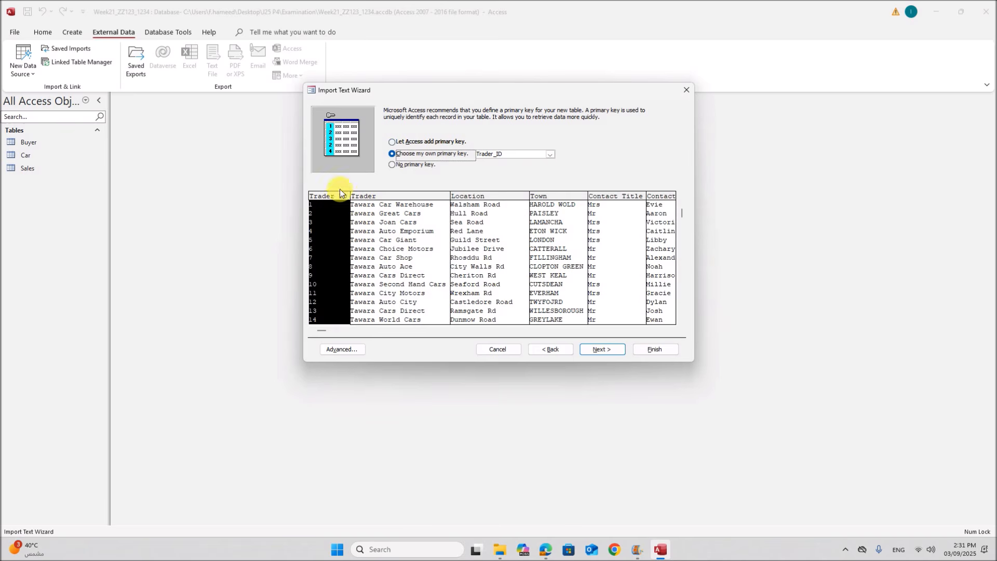
Review the field data types in the Trader import specification and finish the import into the Trader table without saving the import steps
click(347, 350)
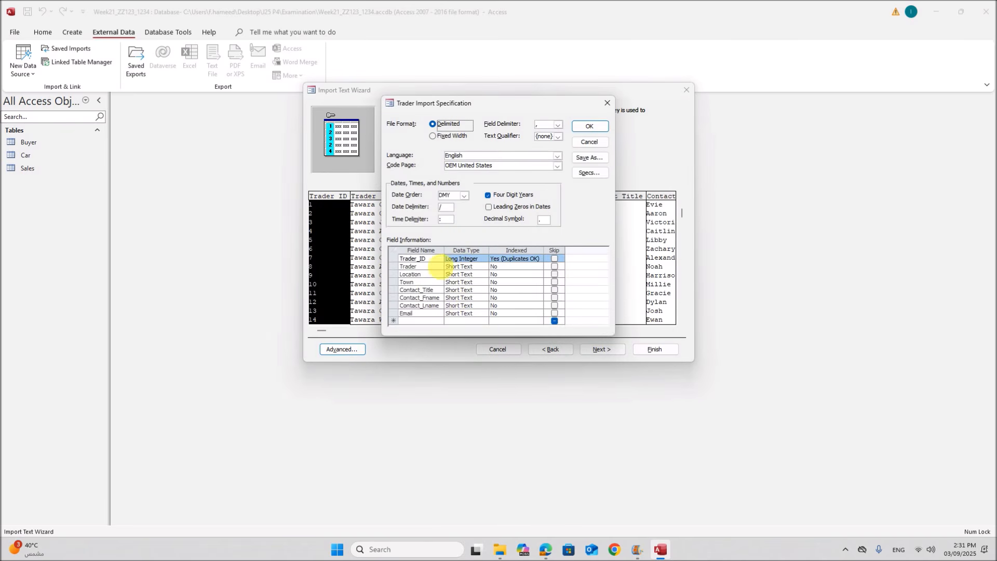
click(589, 126)
click(603, 349)
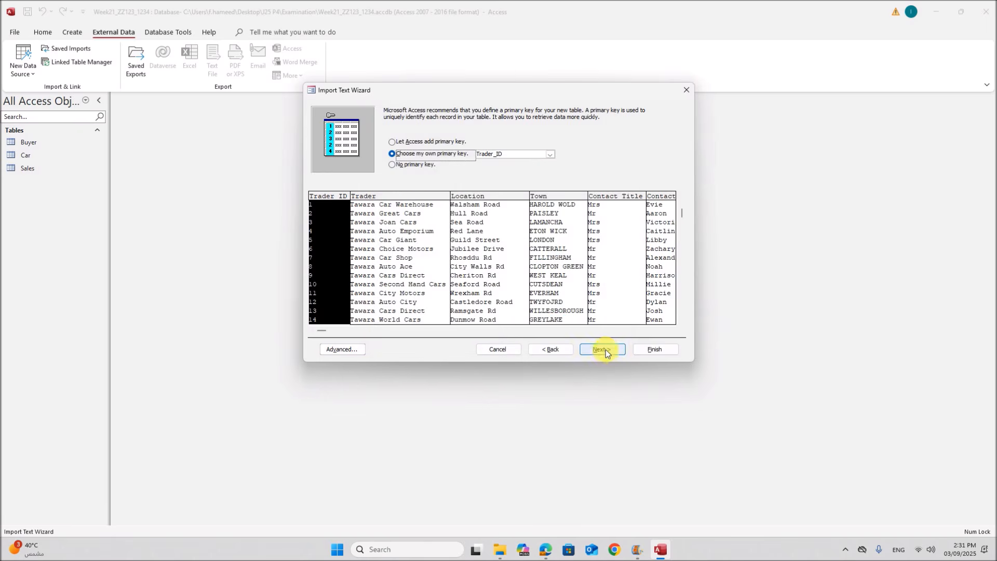
click(655, 351)
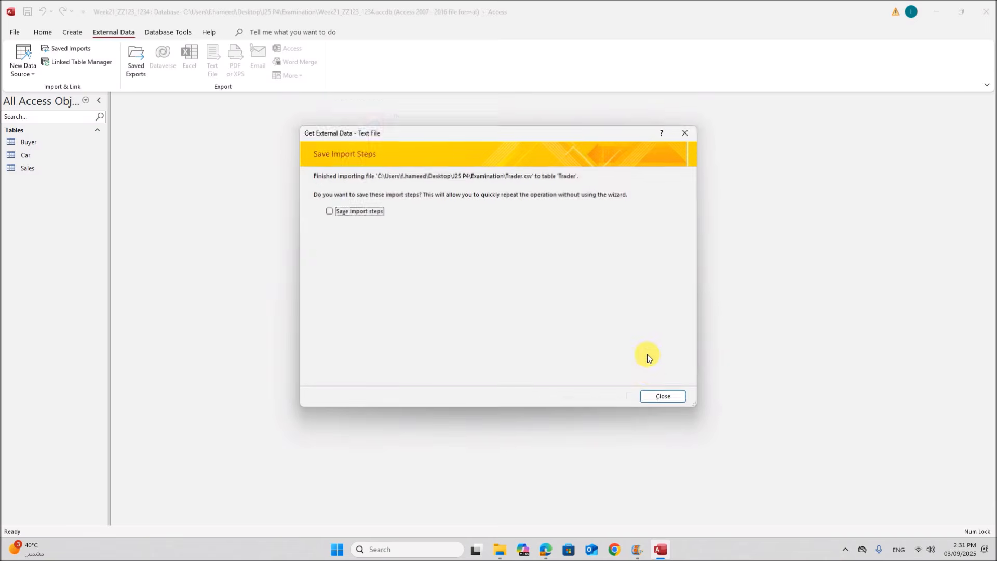
click(663, 396)
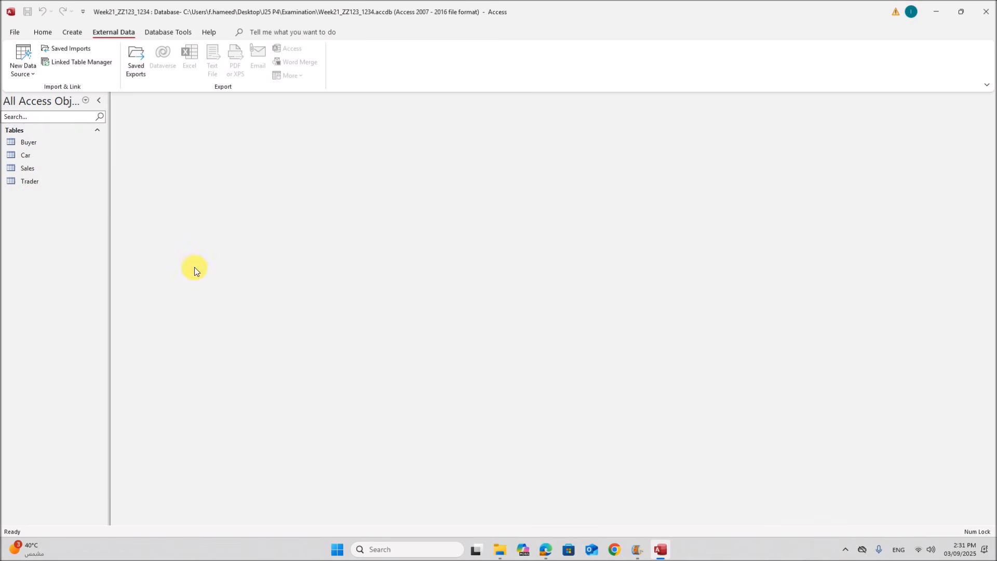
Open the database relationships layout and add the Buyer, Car, Sales and Trader tables to it
click(168, 33)
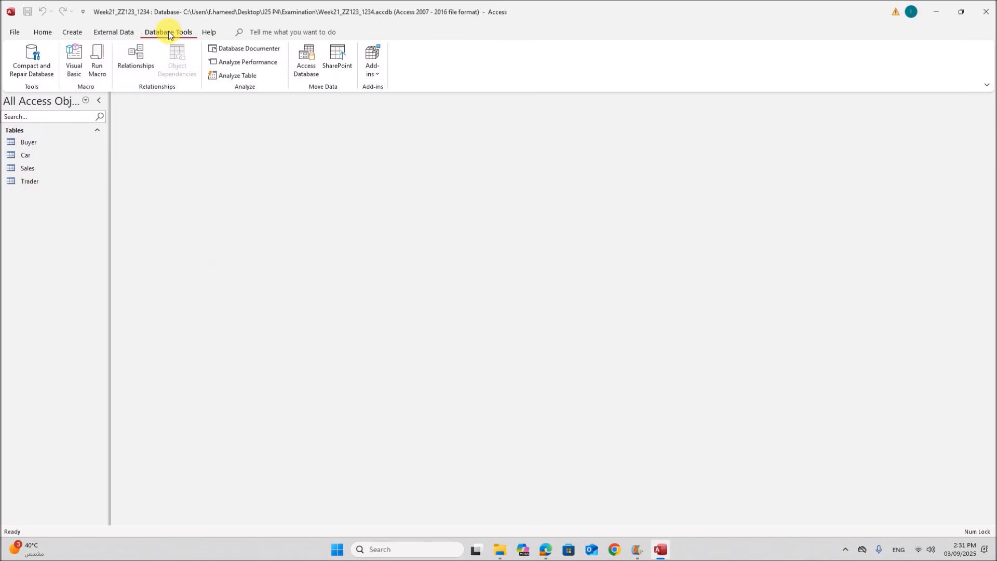
click(137, 57)
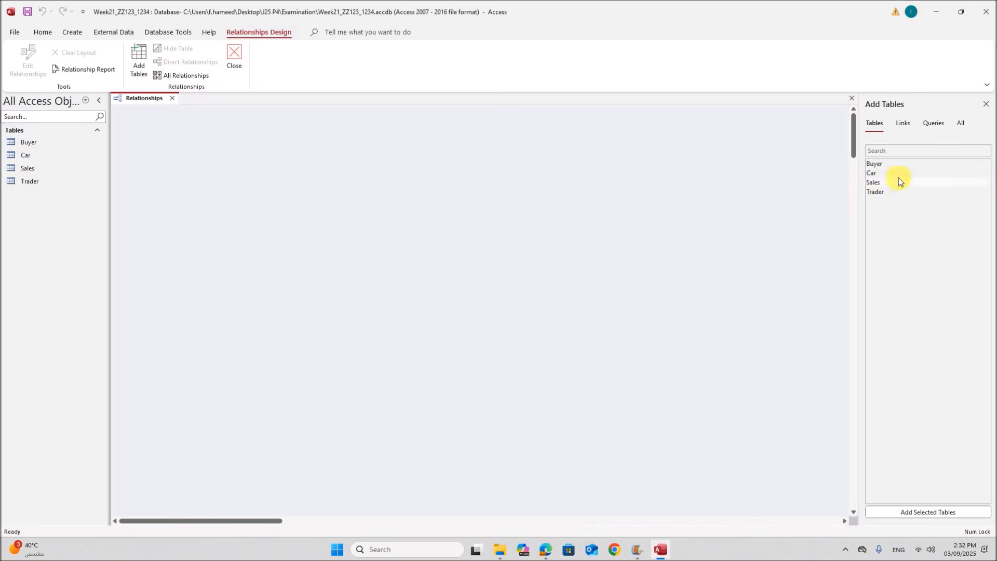
click(881, 163)
ctrl+click(879, 172)
ctrl+click(878, 182)
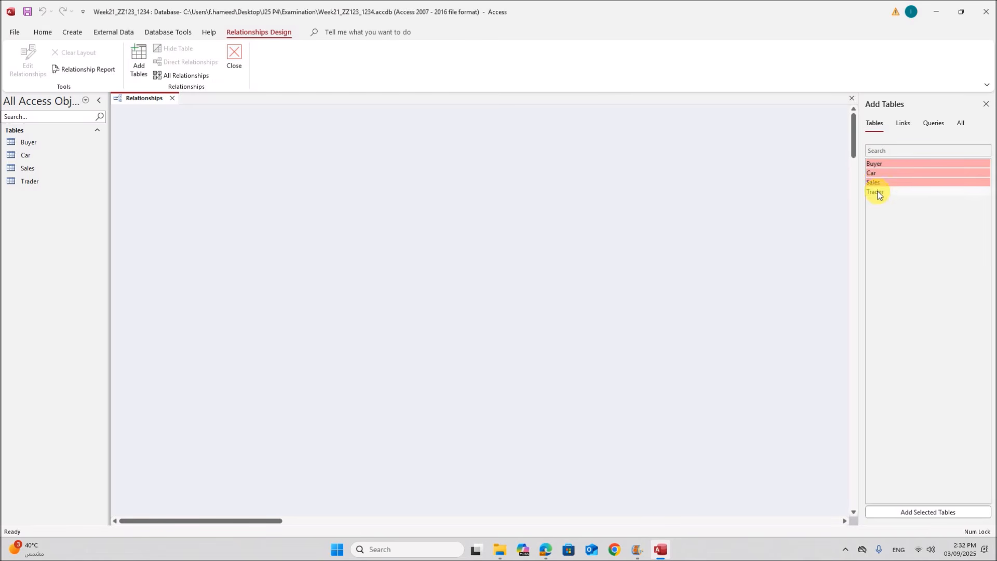
ctrl+click(877, 192)
drag(874, 181, 416, 204)
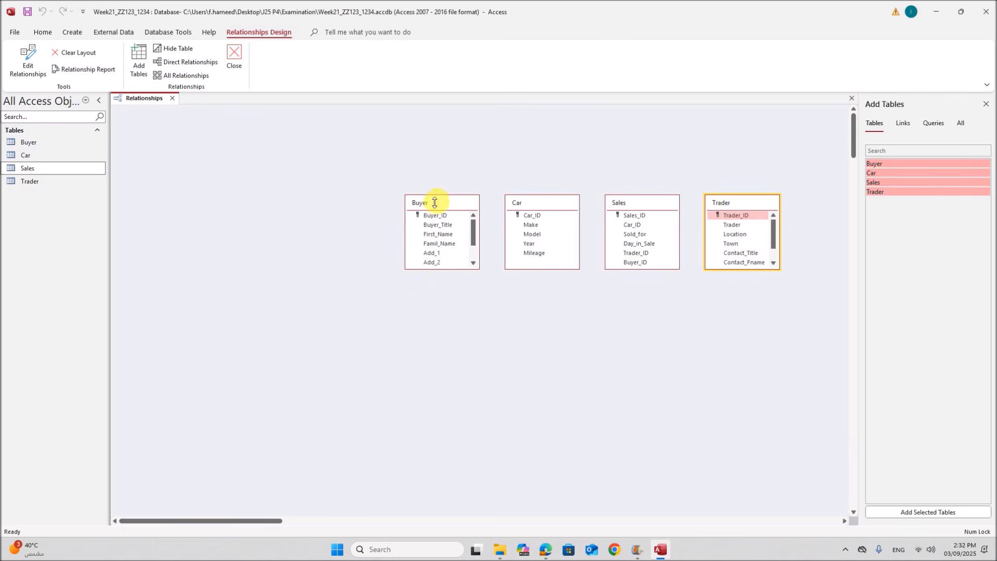
Spread the Buyer, Sales, Car and Trader tables around the relationships layout and lengthen the Buyer and Sales boxes to show all their fields
drag(433, 202, 242, 182)
drag(244, 249, 245, 311)
drag(628, 203, 410, 161)
drag(436, 235, 436, 270)
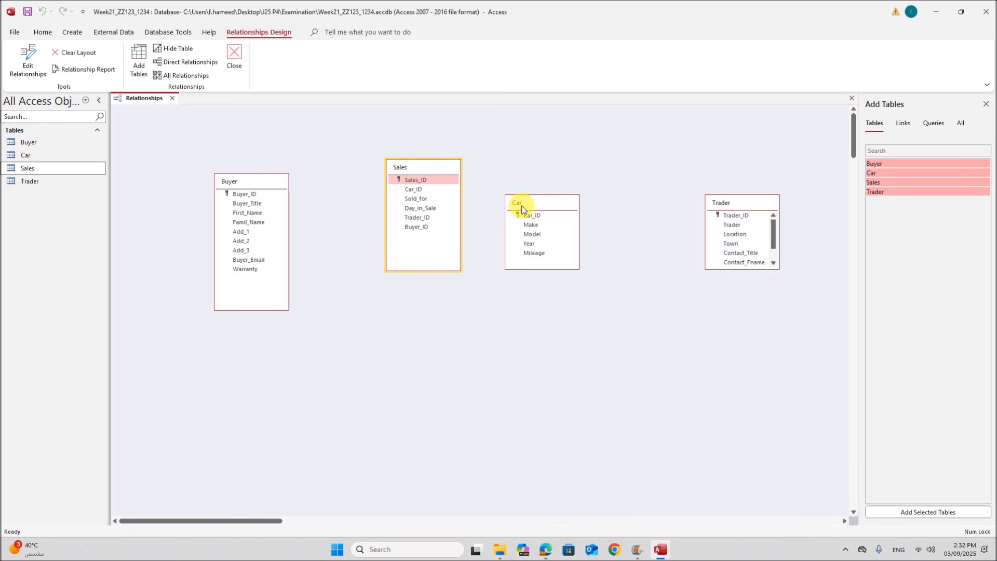
click(530, 195)
drag(530, 195, 536, 111)
drag(739, 205, 585, 276)
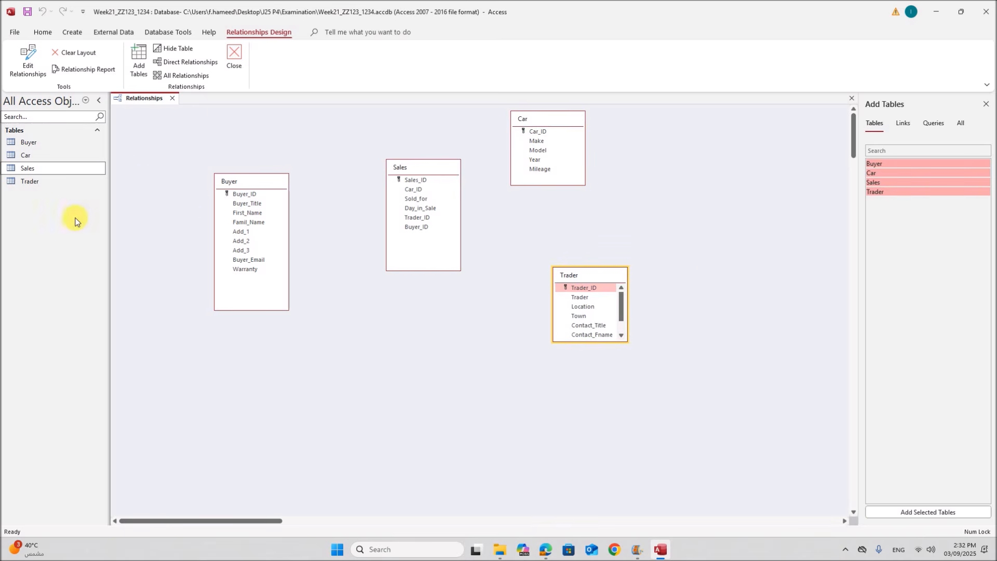
Relate Buyer to Sales on Buyer_ID and Car to Sales on Car_ID, leaving referential integrity unenforced
click(259, 196)
drag(250, 194, 405, 228)
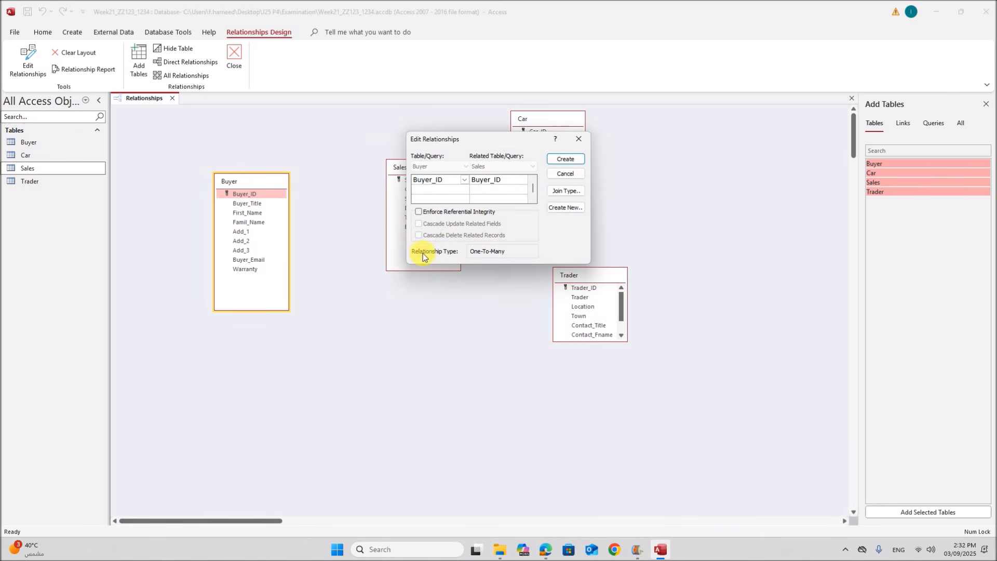
click(558, 161)
click(538, 133)
drag(538, 134, 445, 197)
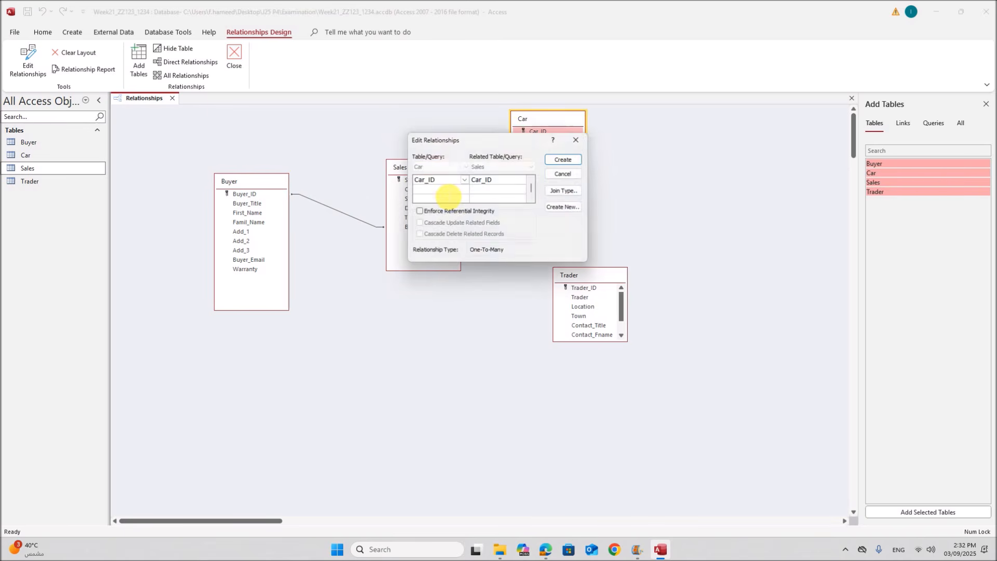
click(562, 161)
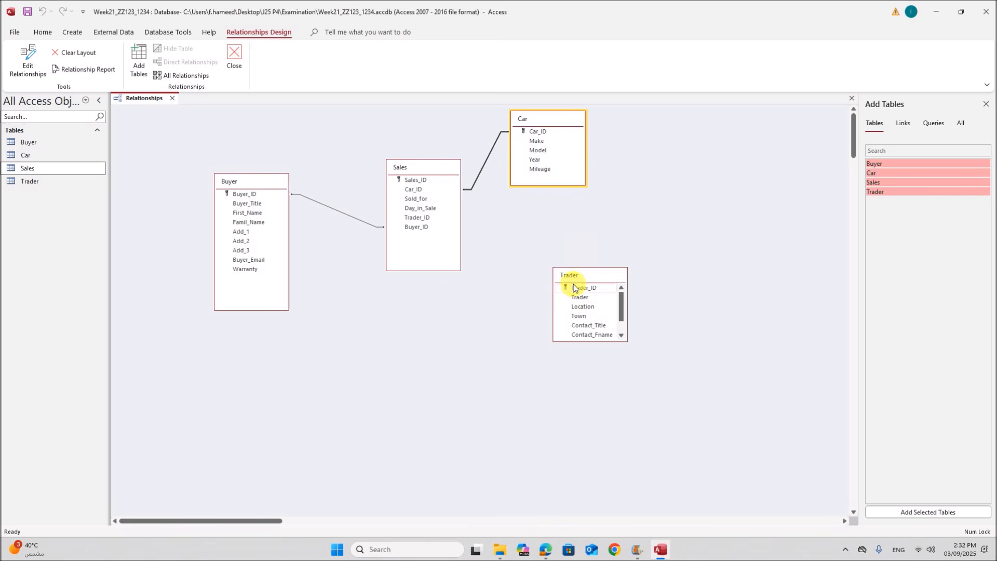
Relate Trader to Sales on Trader_ID without enforcing referential integrity, and lengthen the Trader box to show all its fields
drag(574, 289, 428, 219)
click(564, 158)
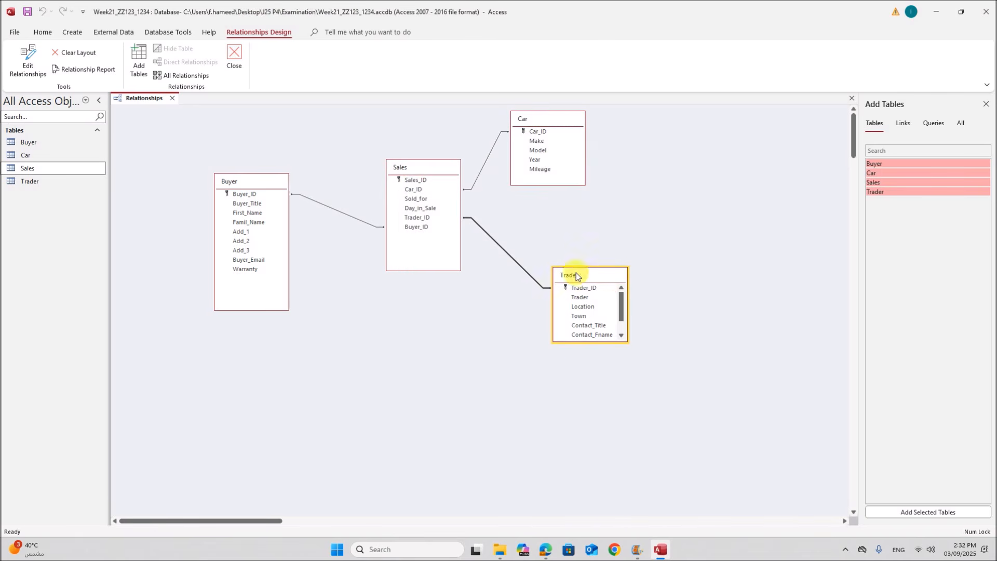
drag(596, 343, 600, 397)
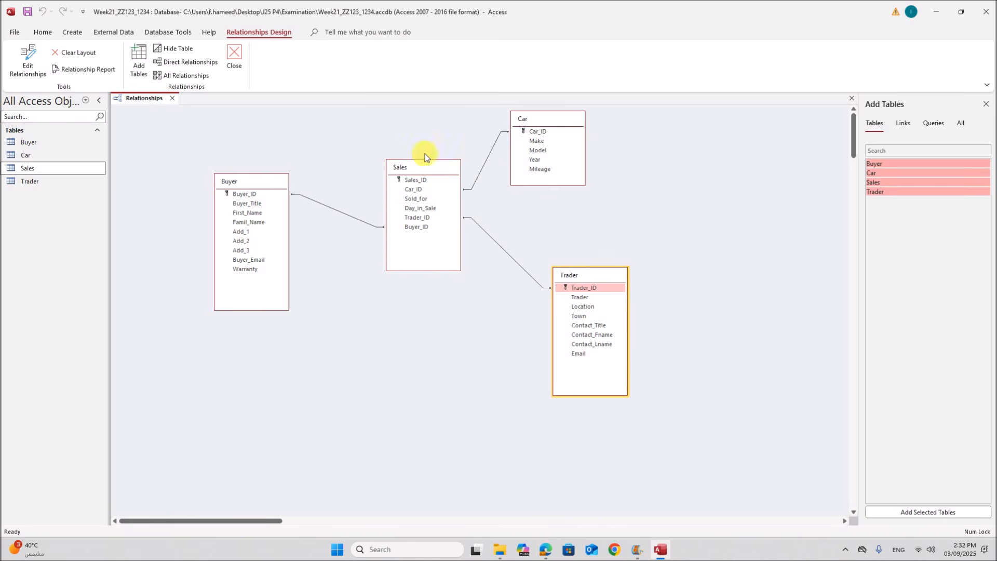
Save the relationships layout and close it
right_click(150, 101)
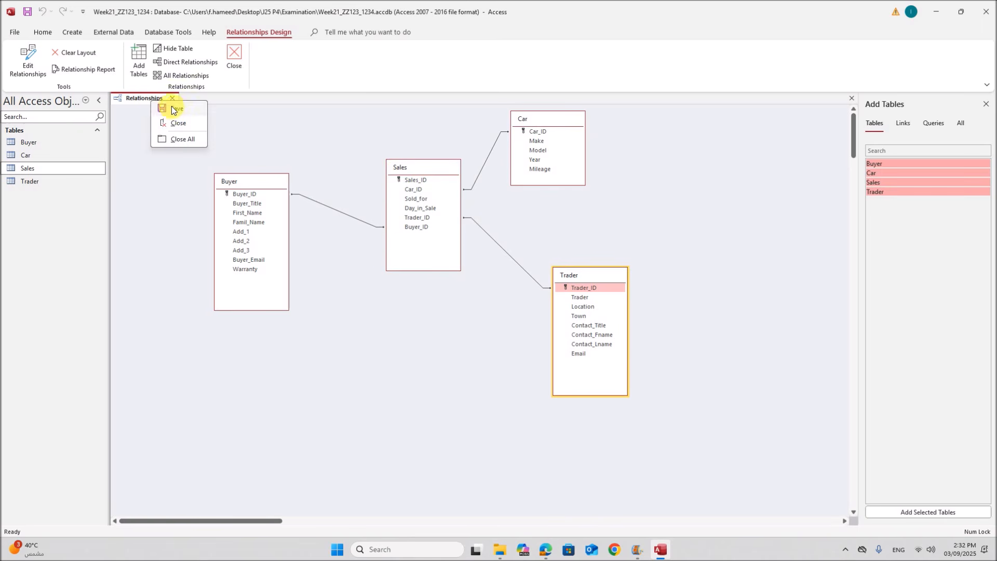
click(175, 108)
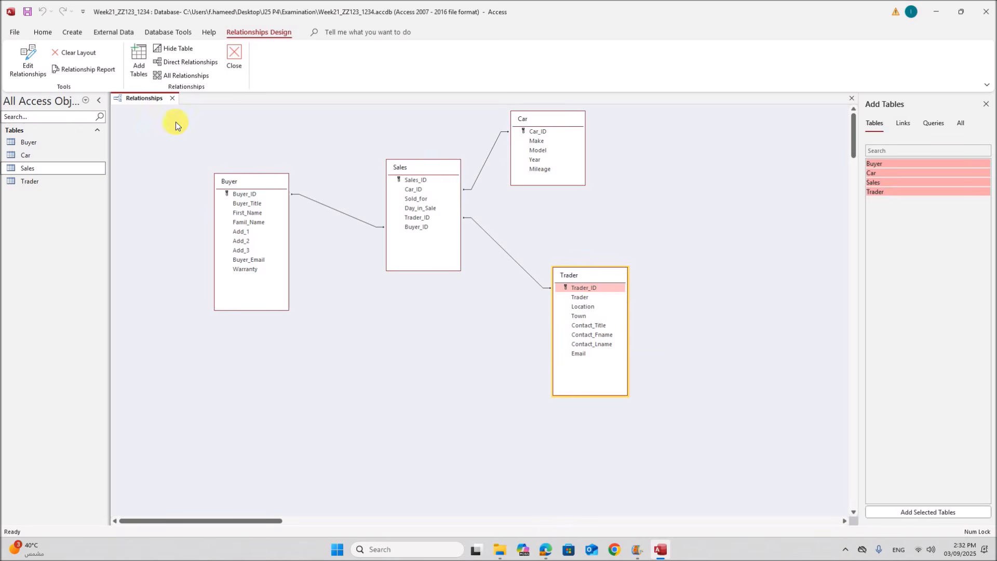
click(172, 98)
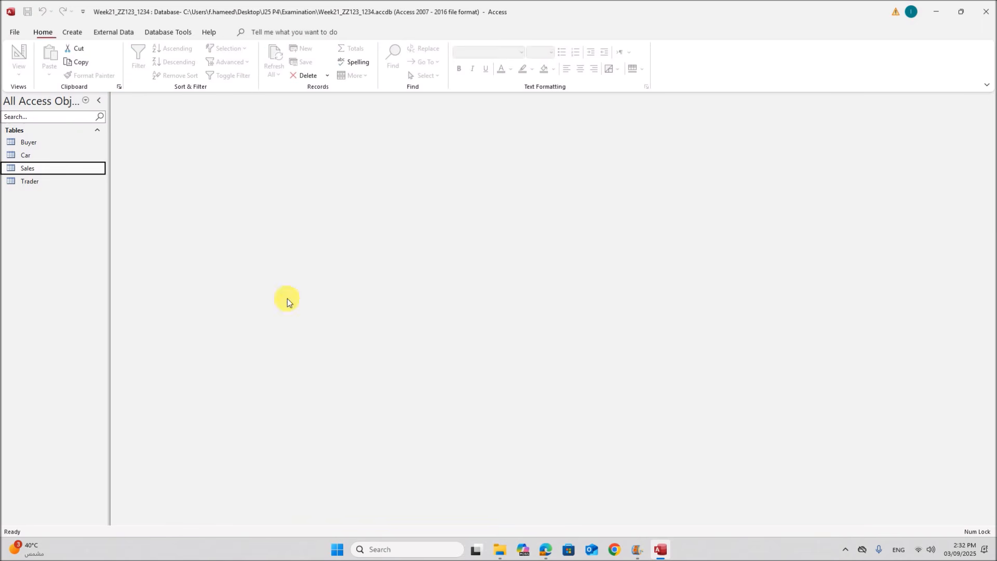
Switch to the exam paper PDF in the browser and read the Task 1 instruction about the calculated Fee field
click(546, 551)
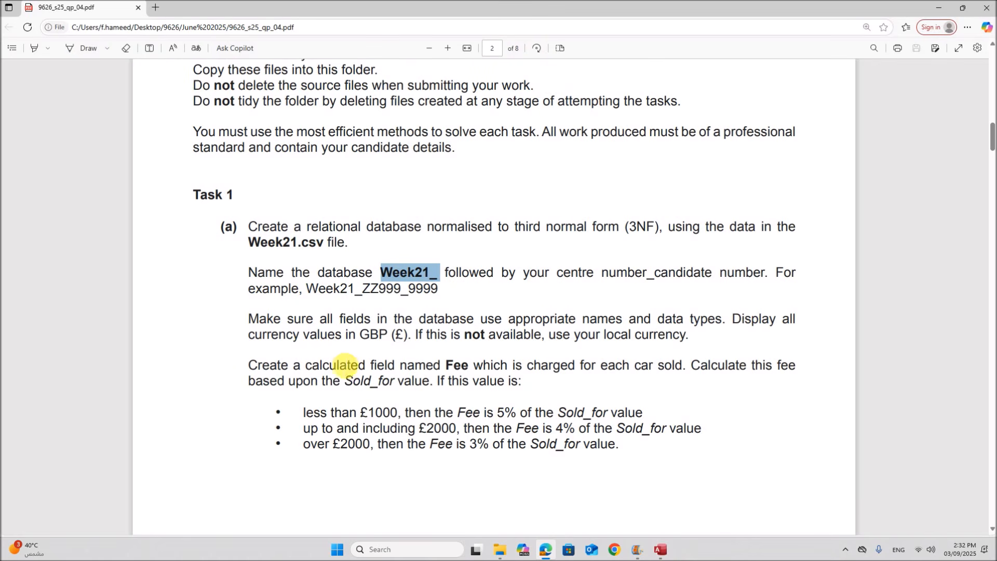
scroll(345, 365, down, 1)
drag(249, 313, 528, 338)
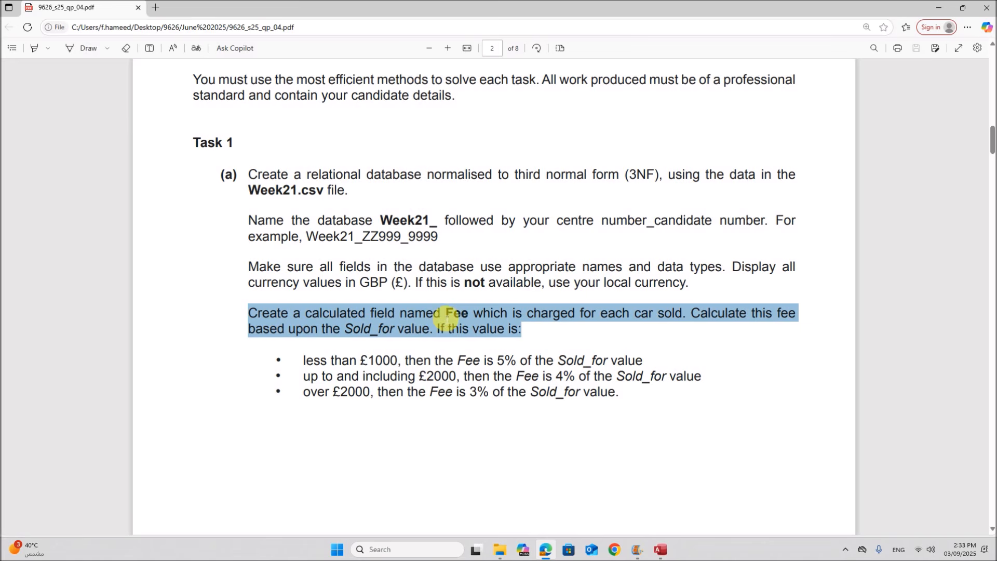
click(449, 321)
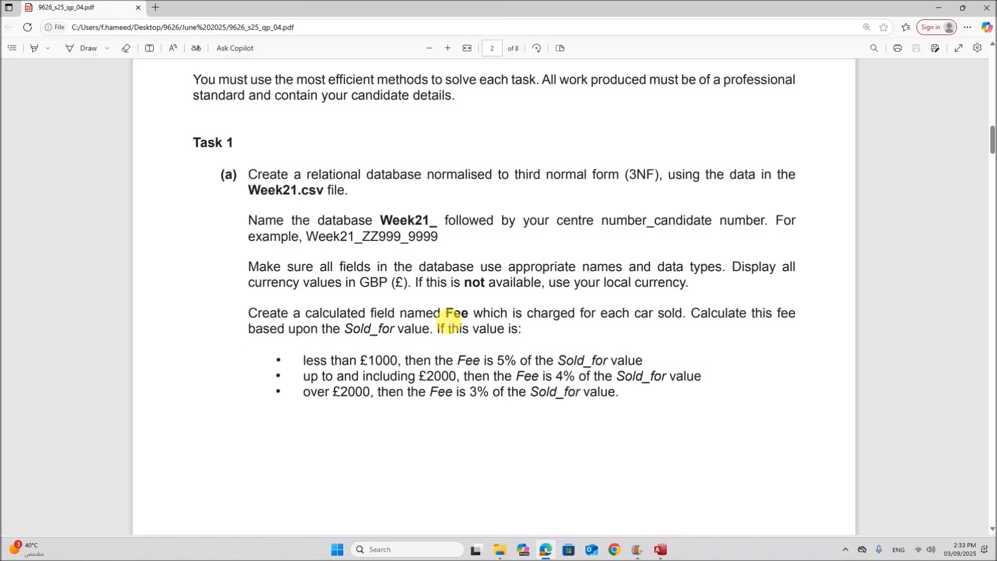
Switch back to Access and add a field named Fee with the Calculated data type to the design of the Sales table
click(655, 551)
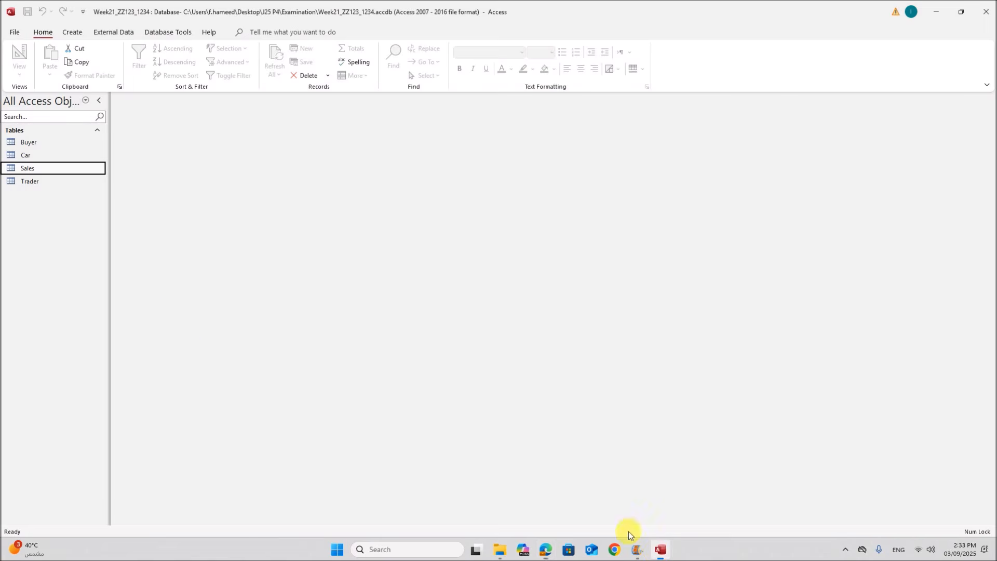
right_click(34, 168)
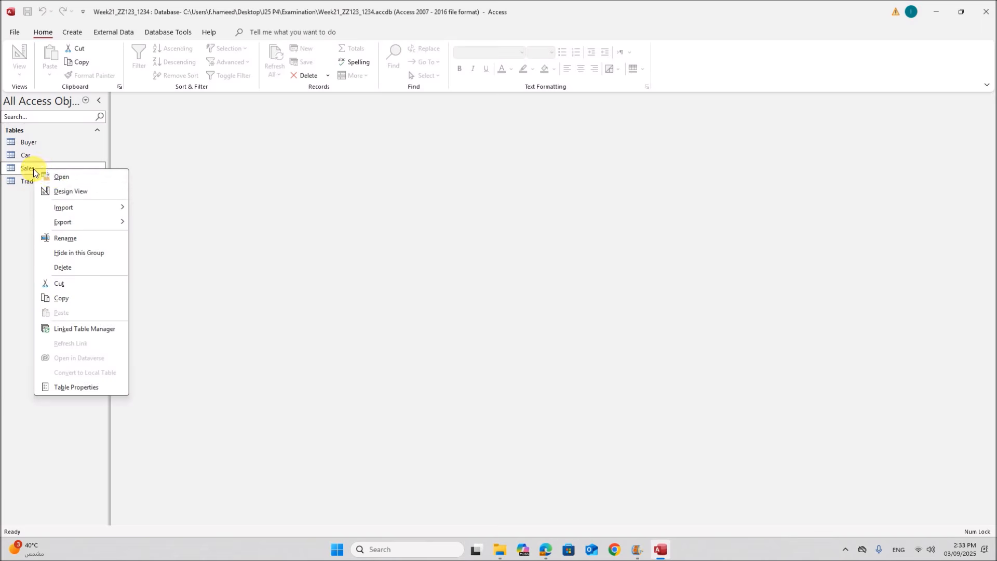
click(60, 191)
click(132, 179)
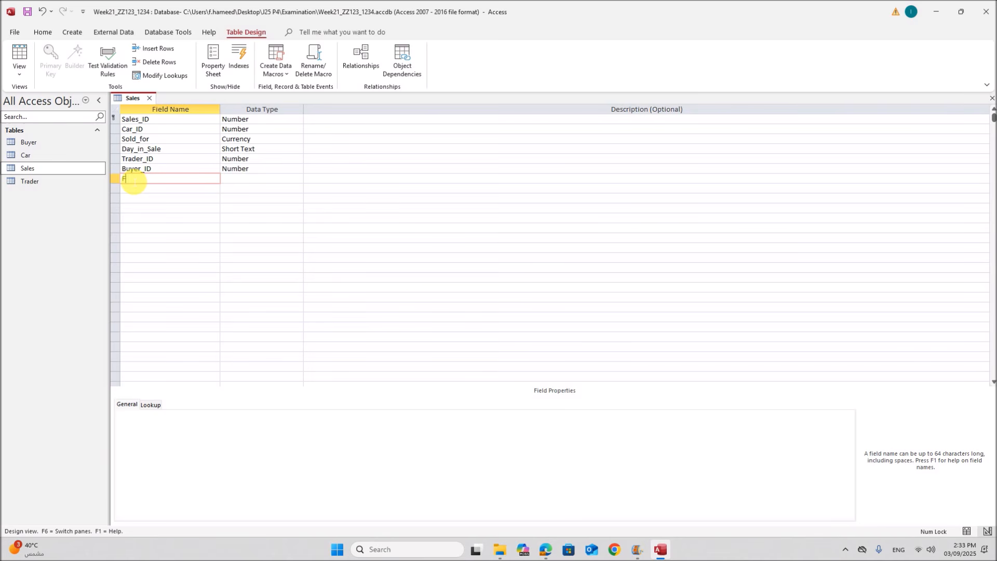
text(Fee)
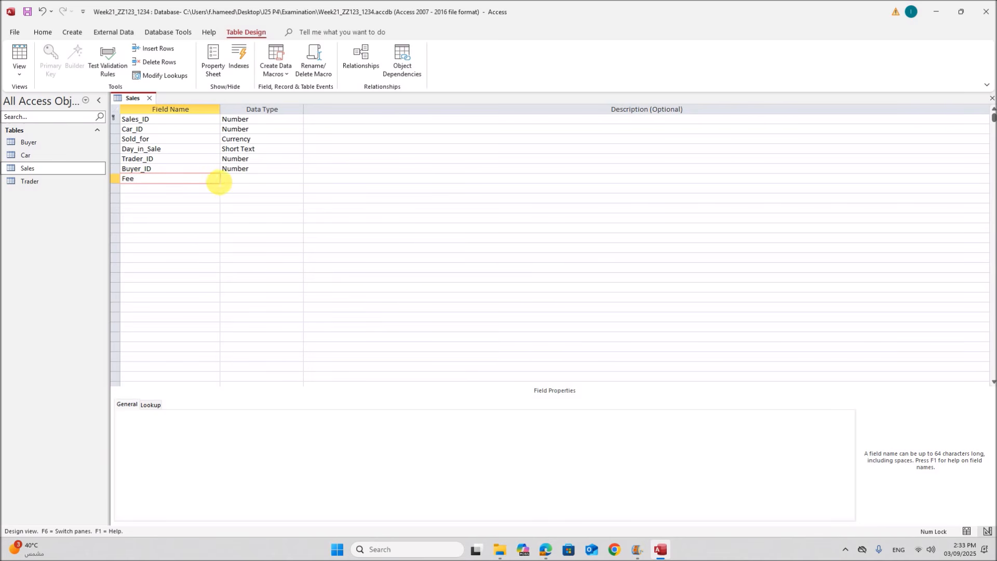
click(228, 180)
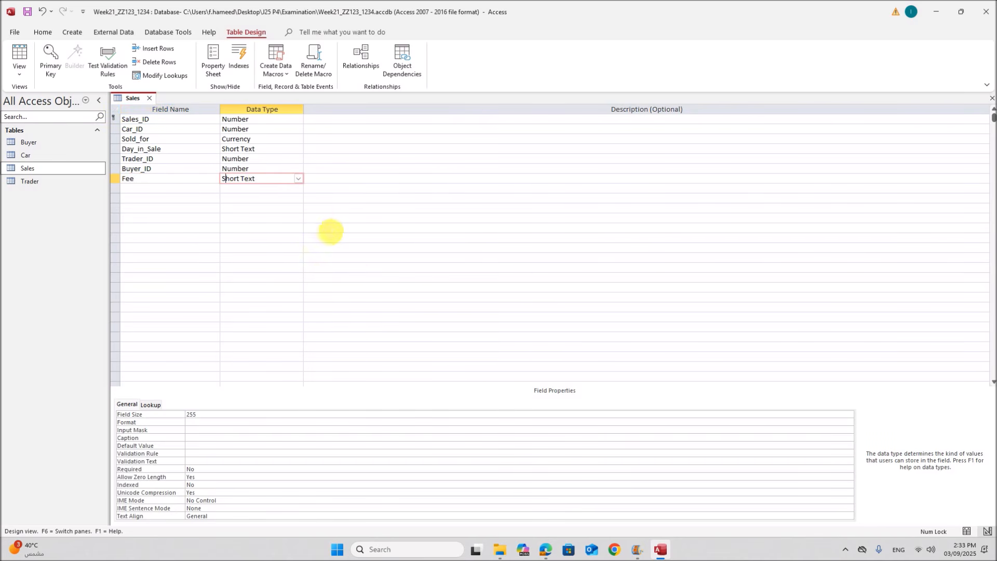
click(298, 179)
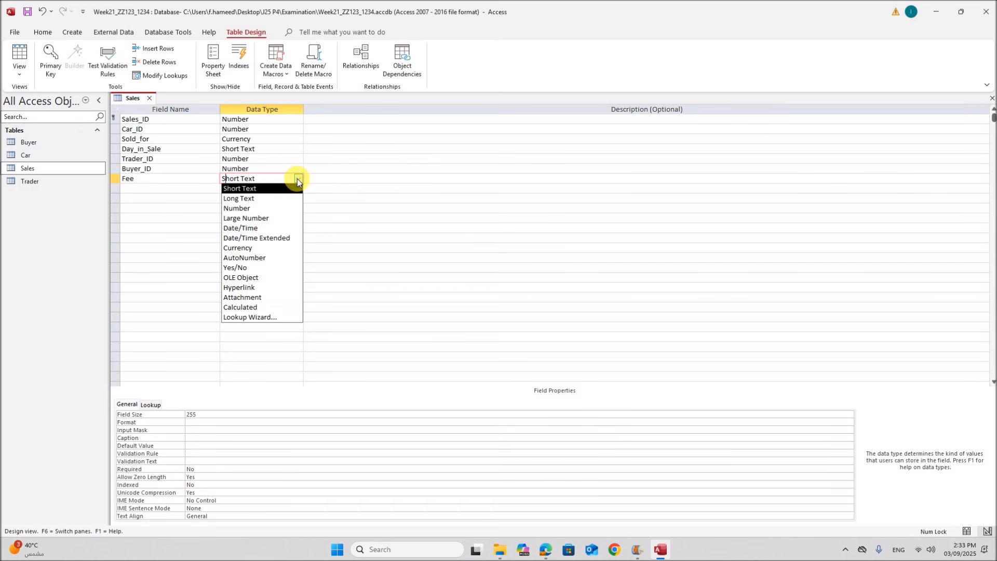
click(240, 307)
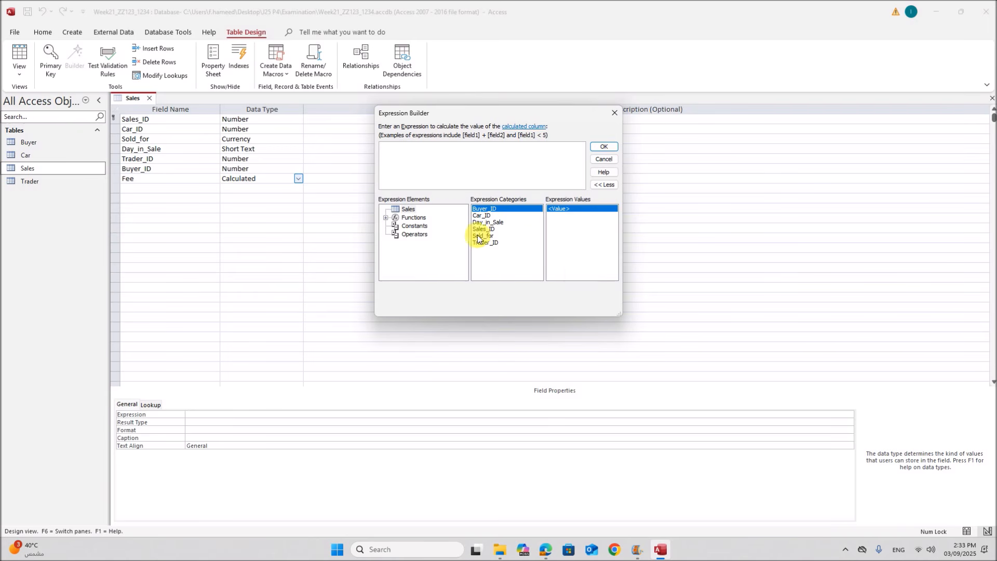
Switch to the exam paper and examine the three Sold_for bands and the percentages that determine the Fee
click(544, 549)
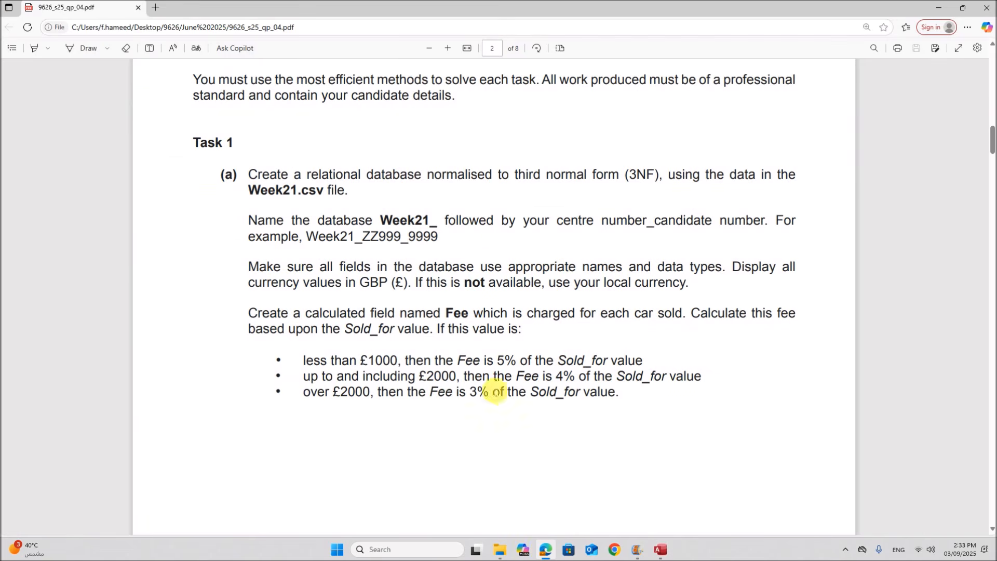
drag(357, 361, 397, 361)
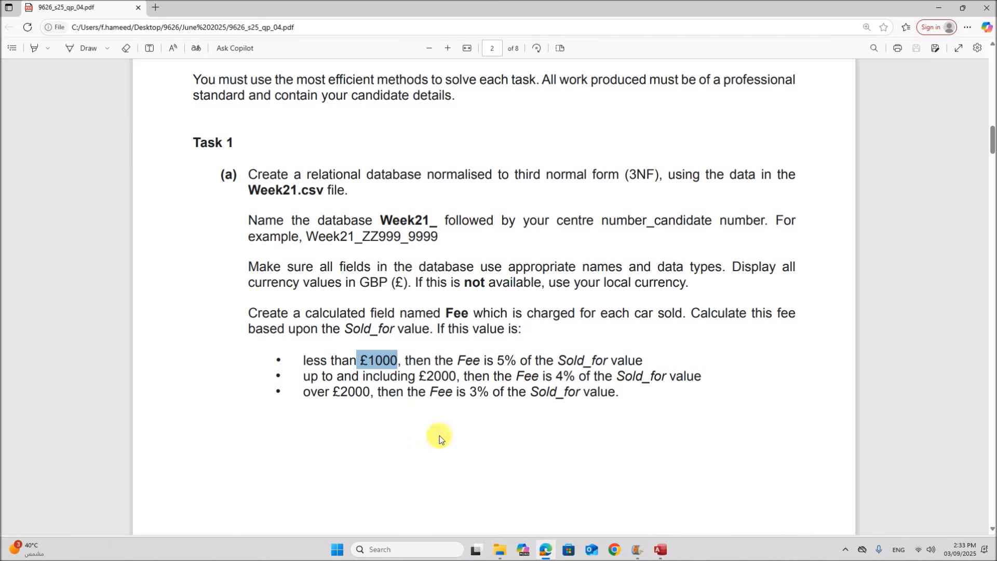
drag(303, 360, 644, 362)
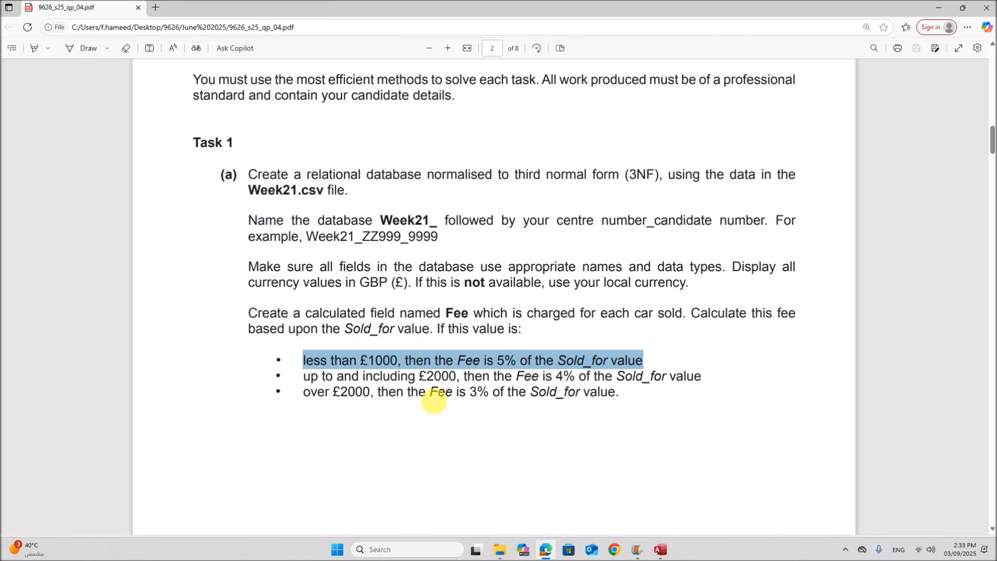
drag(290, 393, 574, 393)
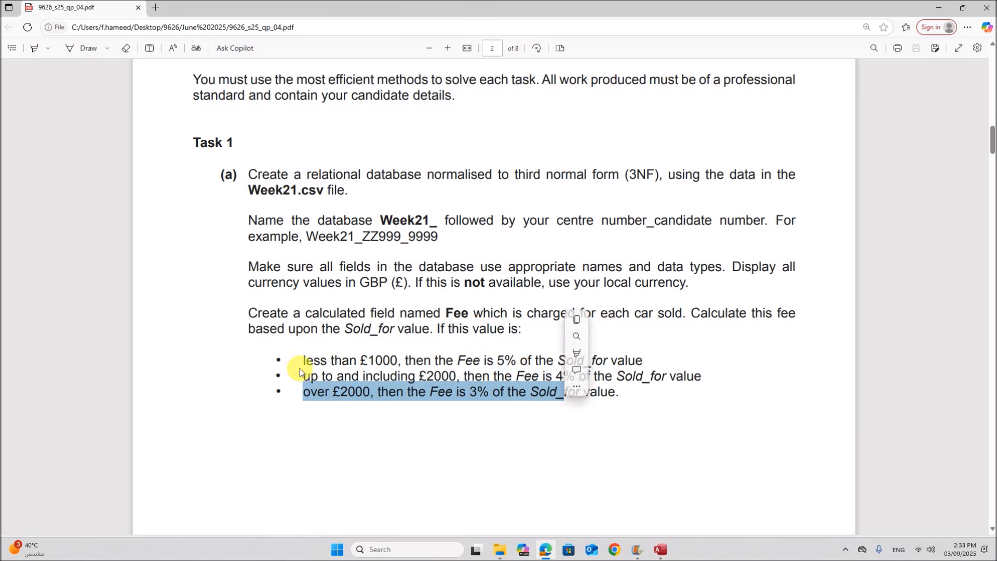
drag(299, 374, 693, 379)
Back in Access, begin the Fee expression with IIf([Sold_for]<1000,0.05*[Sold_for], for the first price band
click(658, 549)
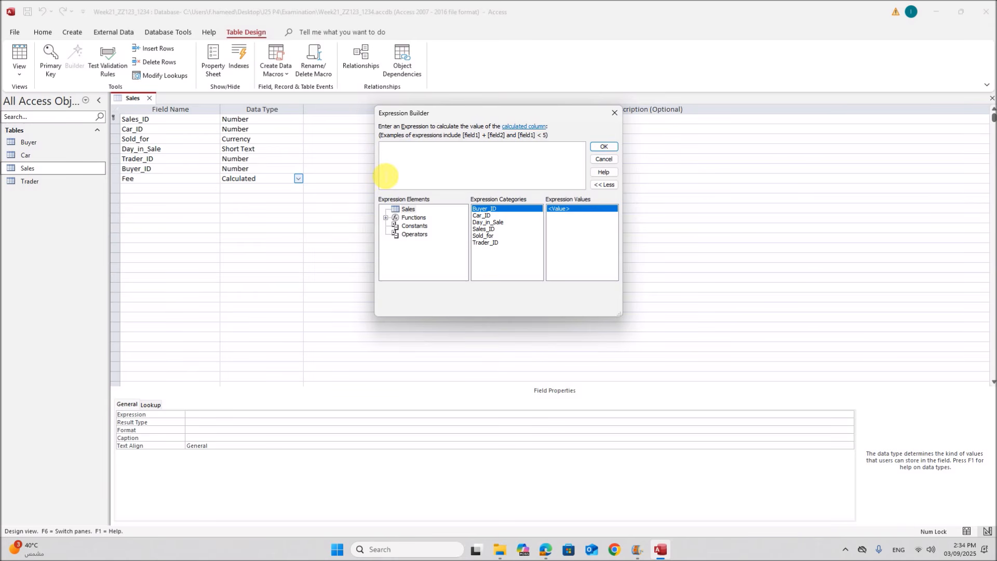
text(i)
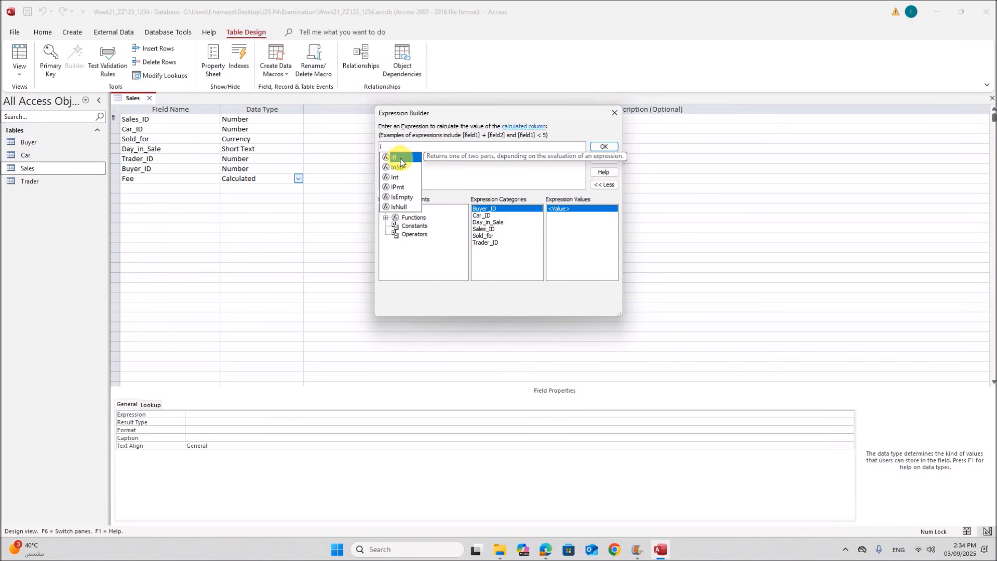
double_click(400, 157)
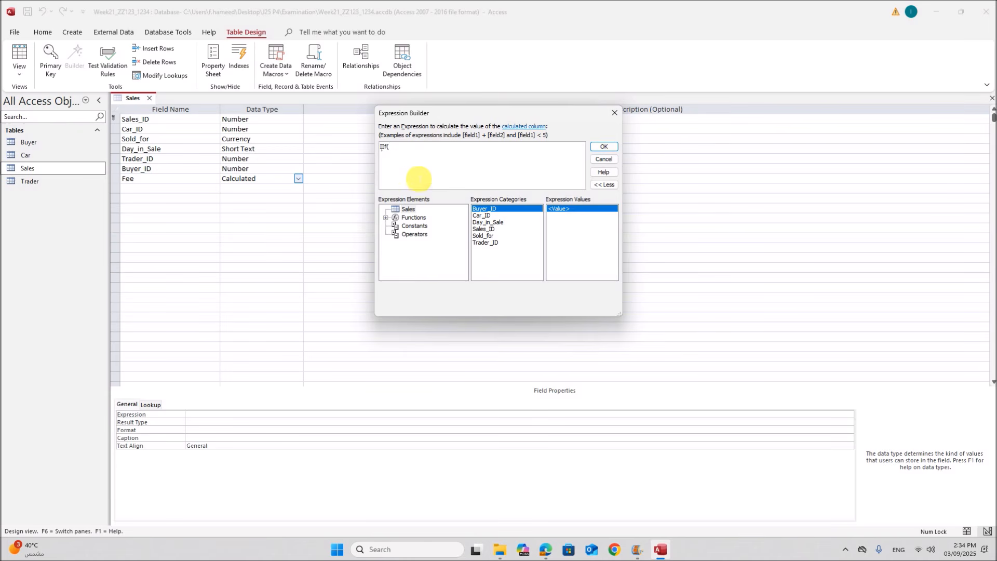
double_click(483, 235)
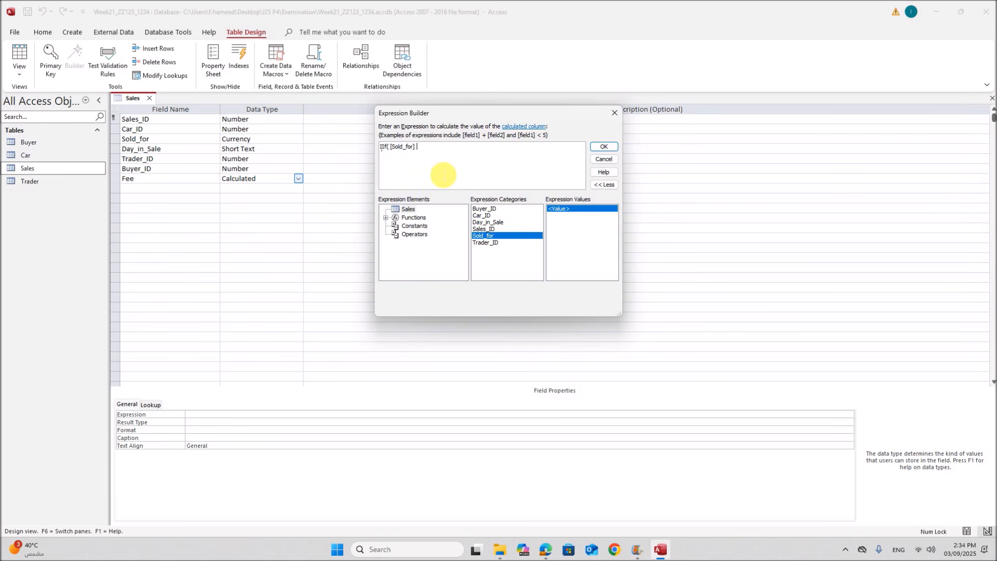
text(<100)
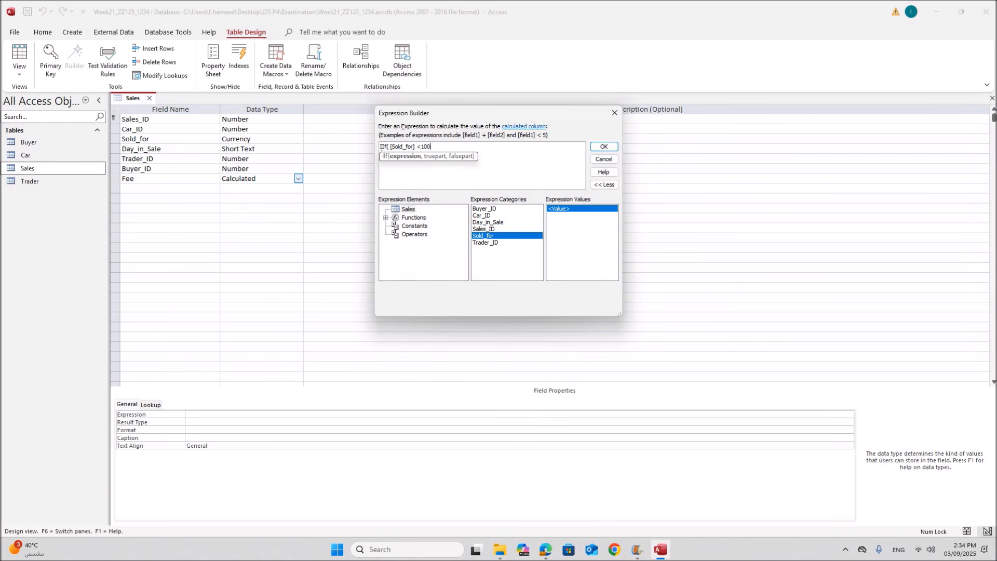
text(0,0.05*)
double_click(473, 235)
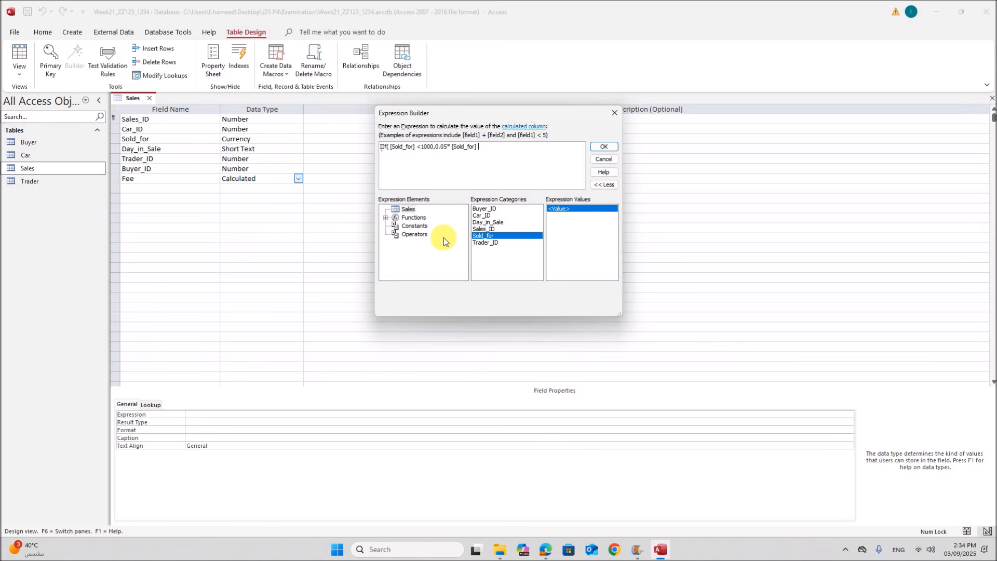
text(,)
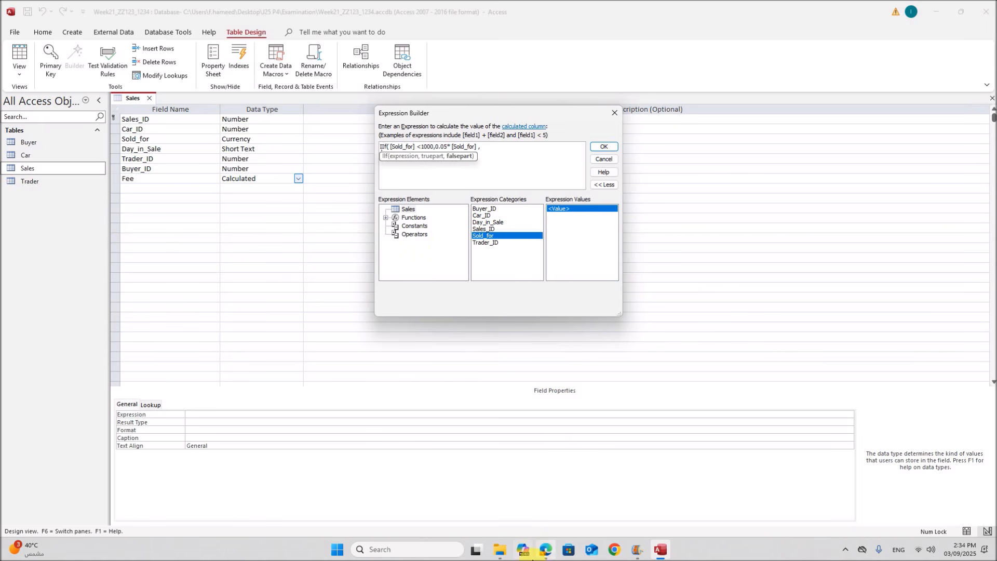
Check the exam paper's second fee band, then return to Access and start a nested IIf as the expression's false part
click(540, 555)
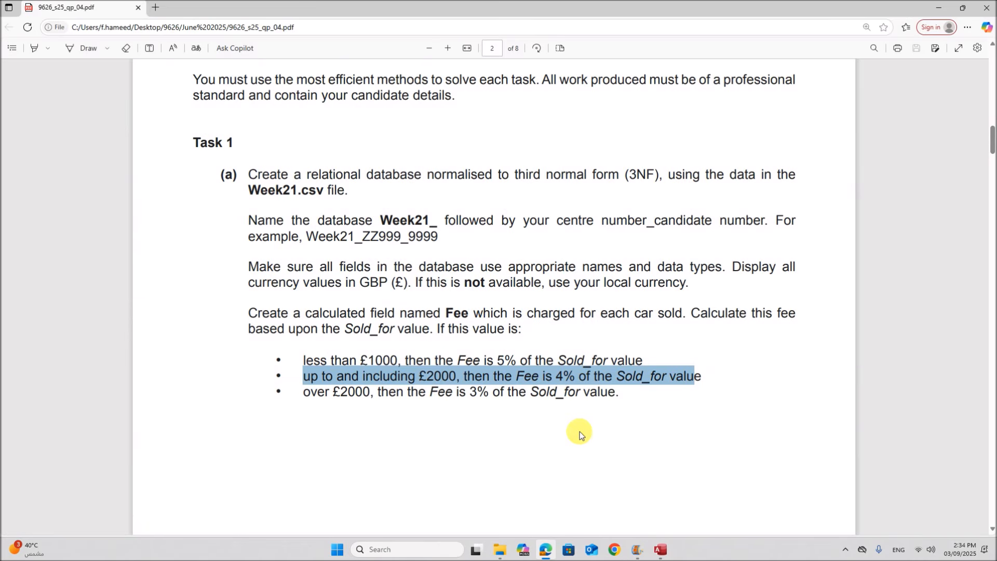
click(660, 549)
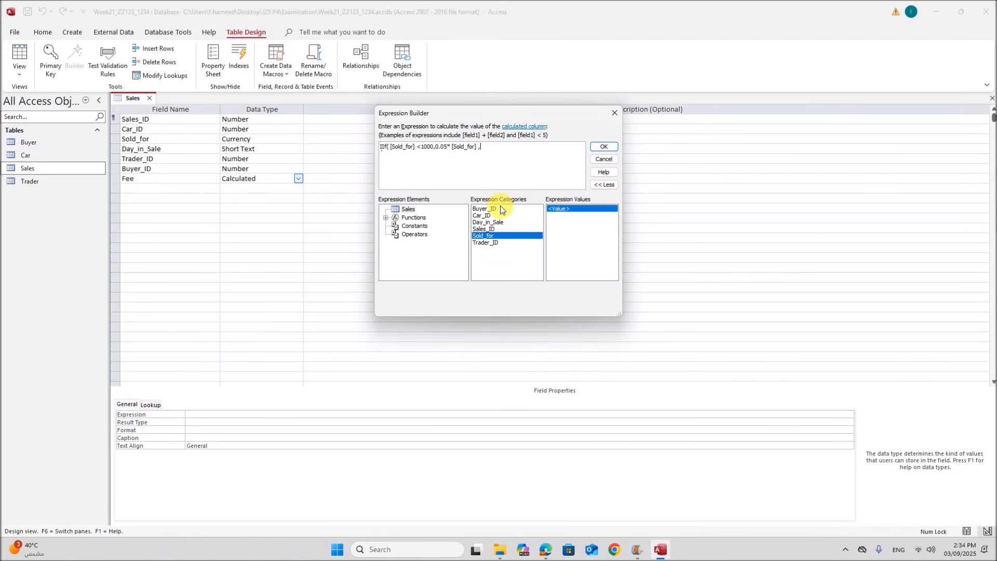
text(iif)
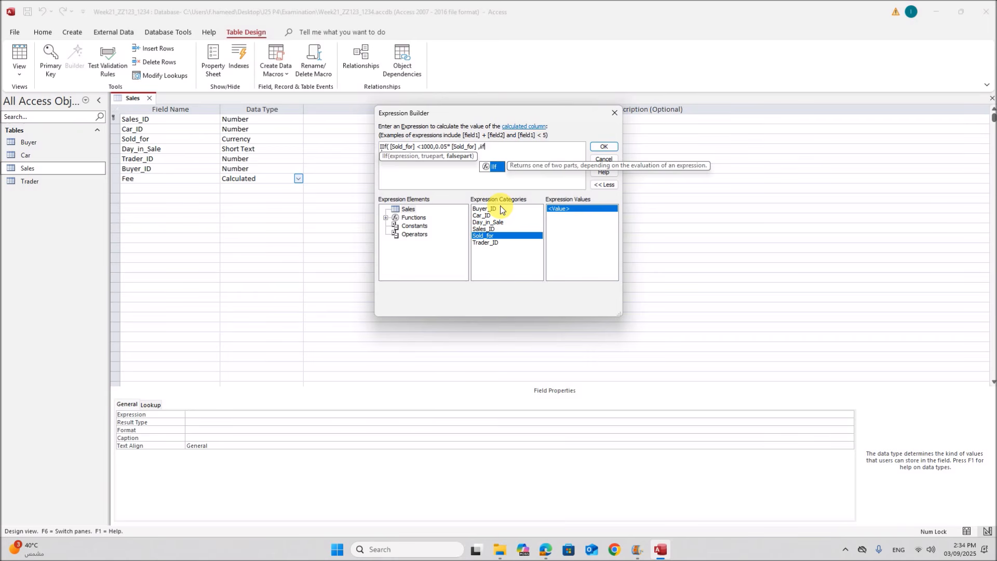
Add the condition [Sold_for] >2000 to the nested IIf in the Fee expression, consulting the fee rules in the exam paper
text(()
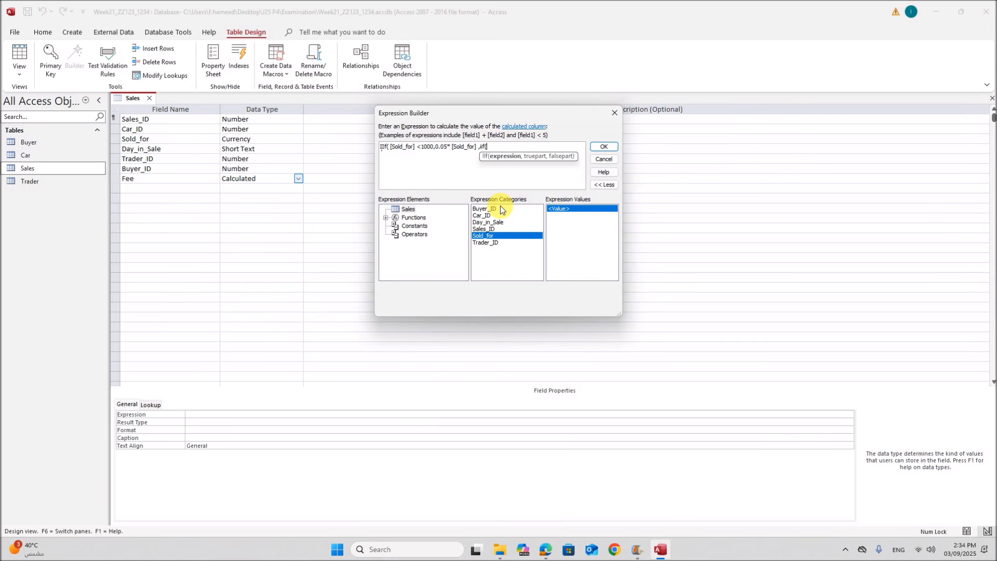
double_click(483, 240)
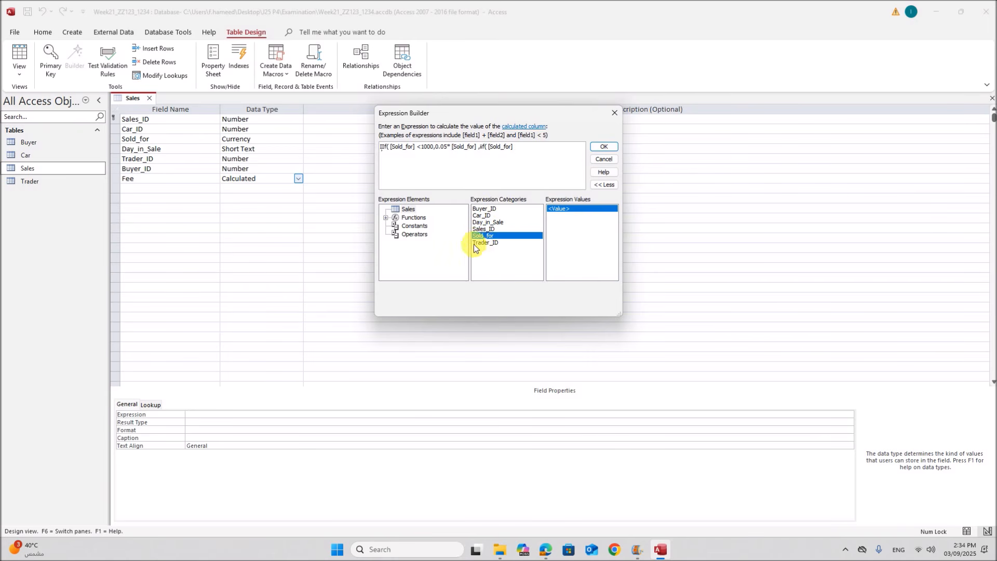
click(546, 550)
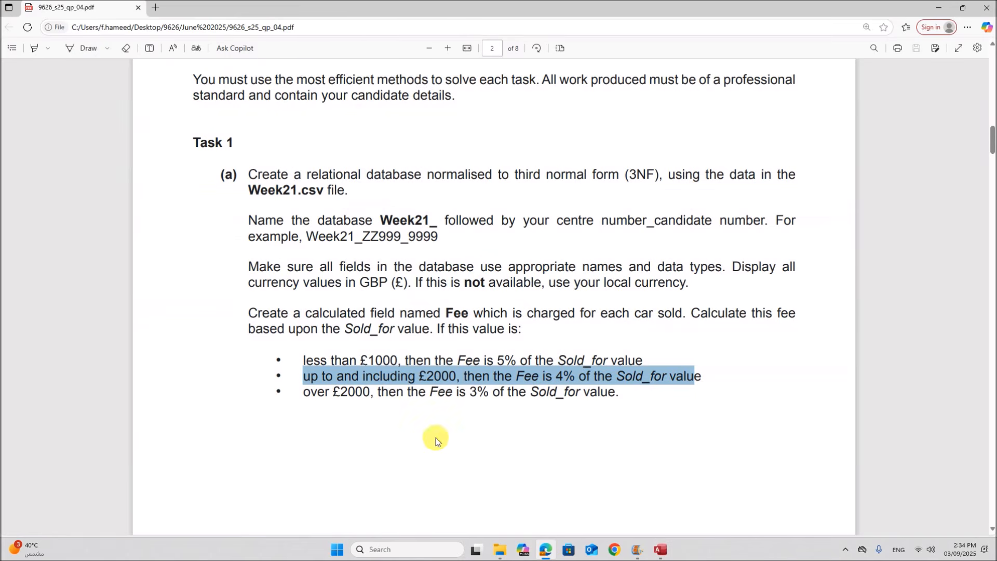
click(660, 550)
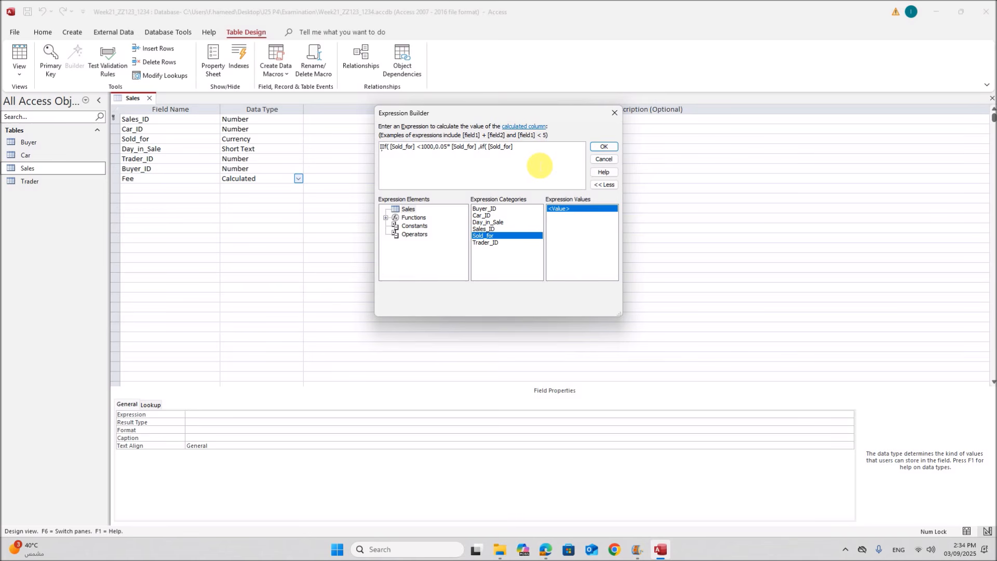
text(>2000,)
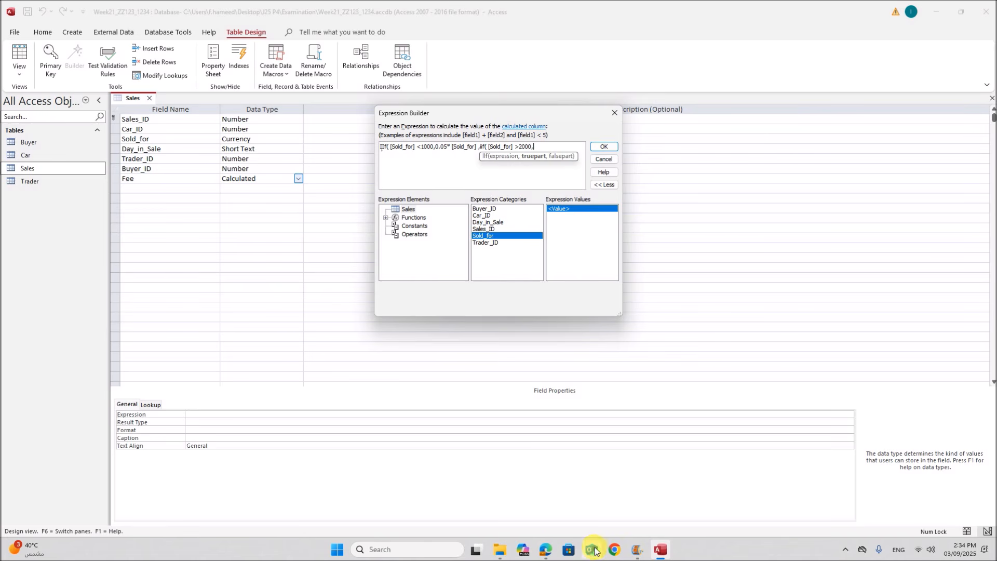
Enter 0.03*[Sold_for] as the nested IIf's true part, following the exam paper's rule for values over £2000
click(545, 550)
drag(470, 392, 616, 400)
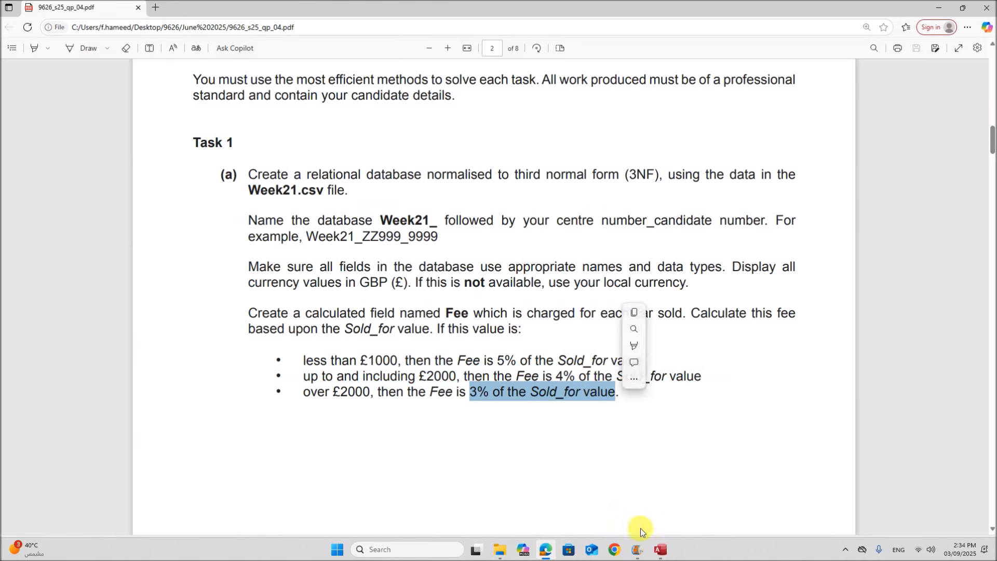
click(659, 549)
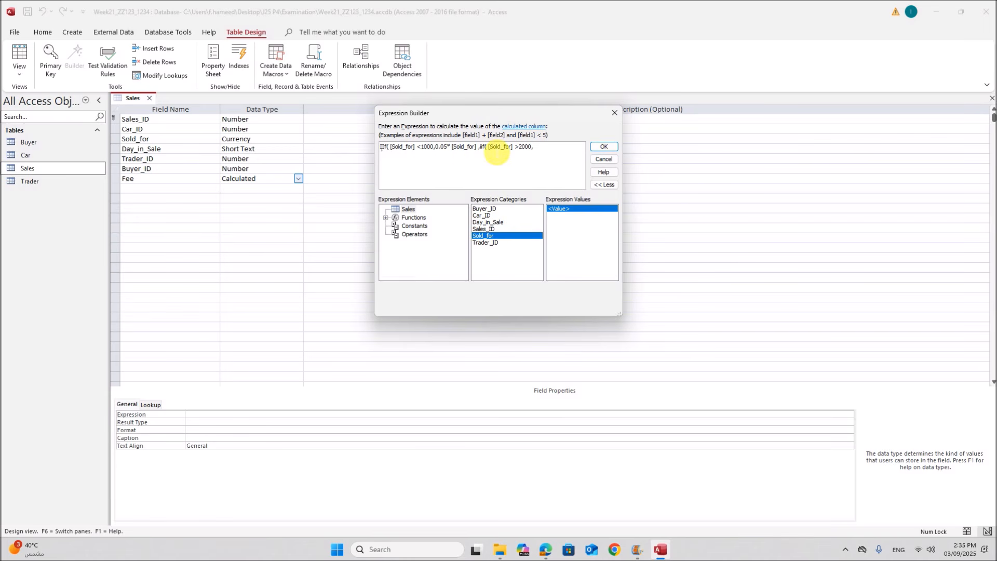
text(0.03*)
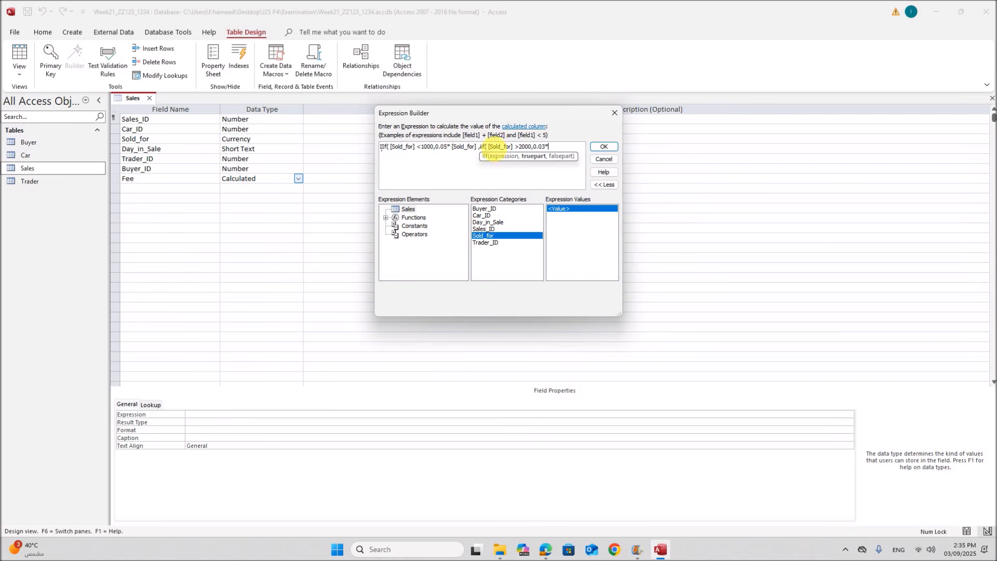
double_click(478, 237)
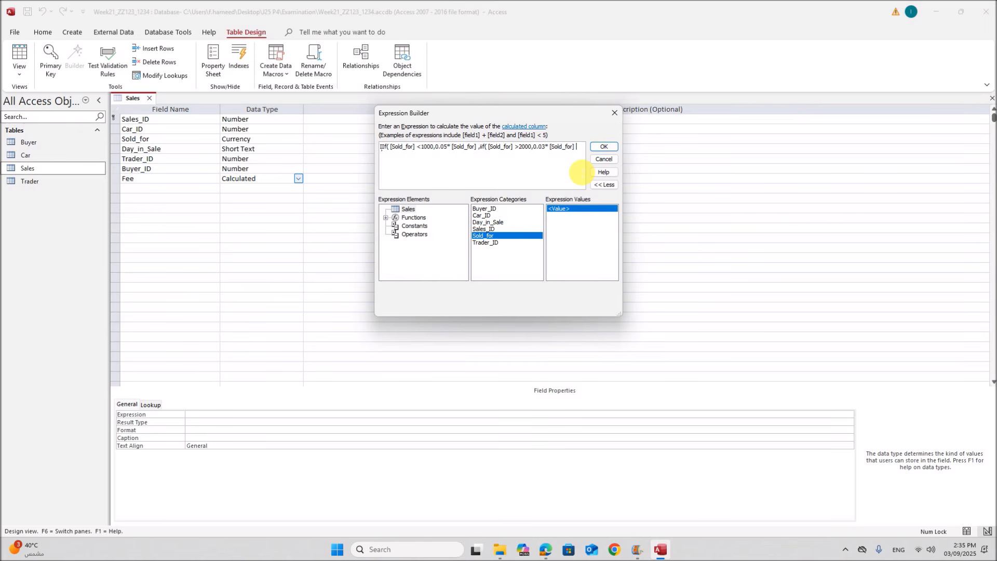
text(,)
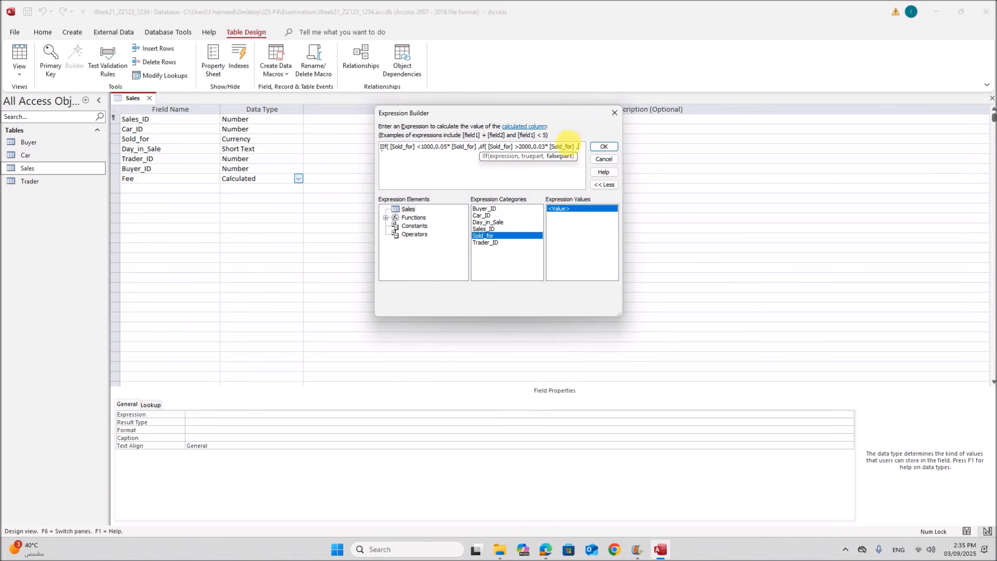
Enter 0.04*[Sold_for] as the nested IIf's false part, following the exam paper's £2000 rule, and close both IIf functions
click(552, 556)
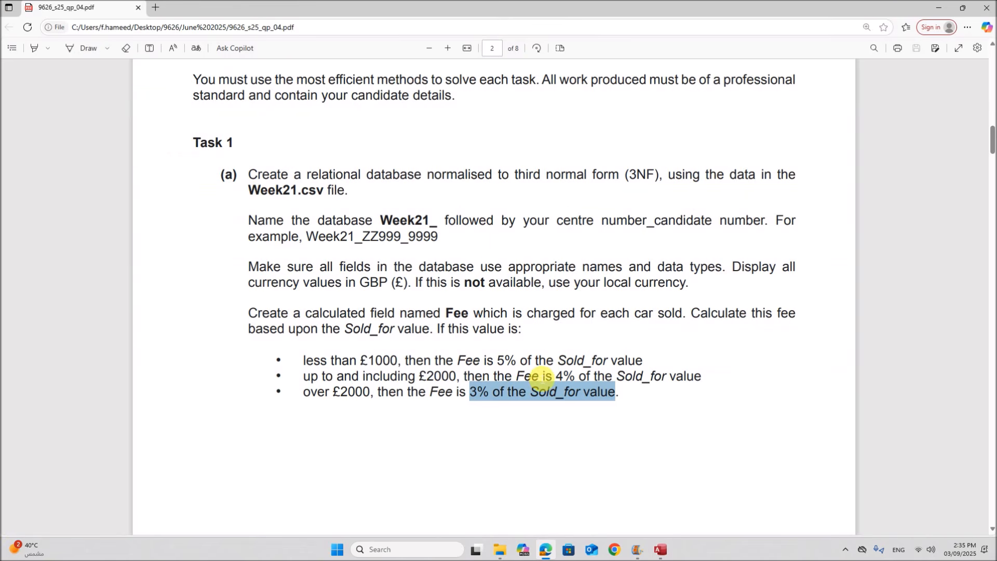
drag(533, 378, 602, 379)
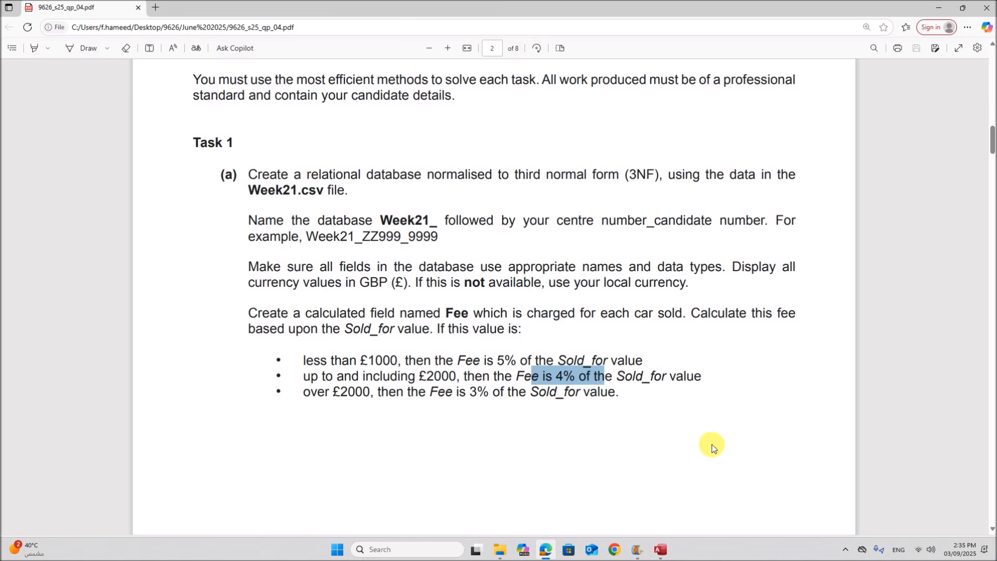
click(660, 549)
text(0.04)
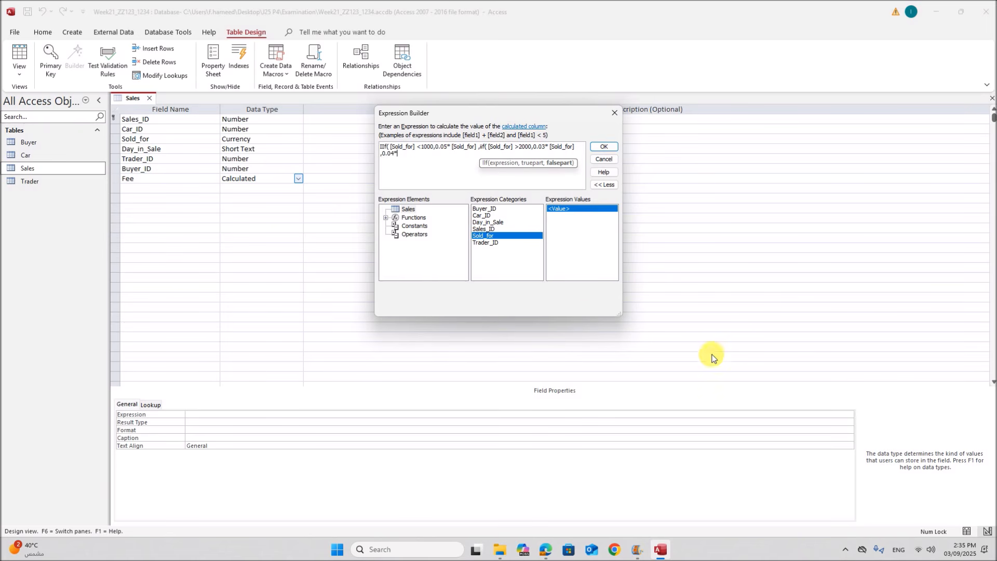
text(*)
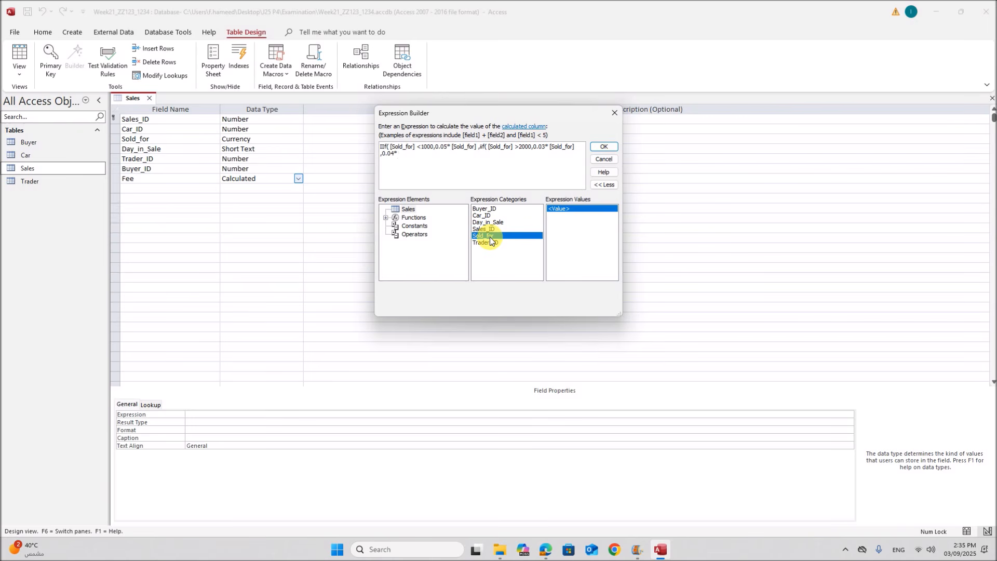
double_click(490, 237)
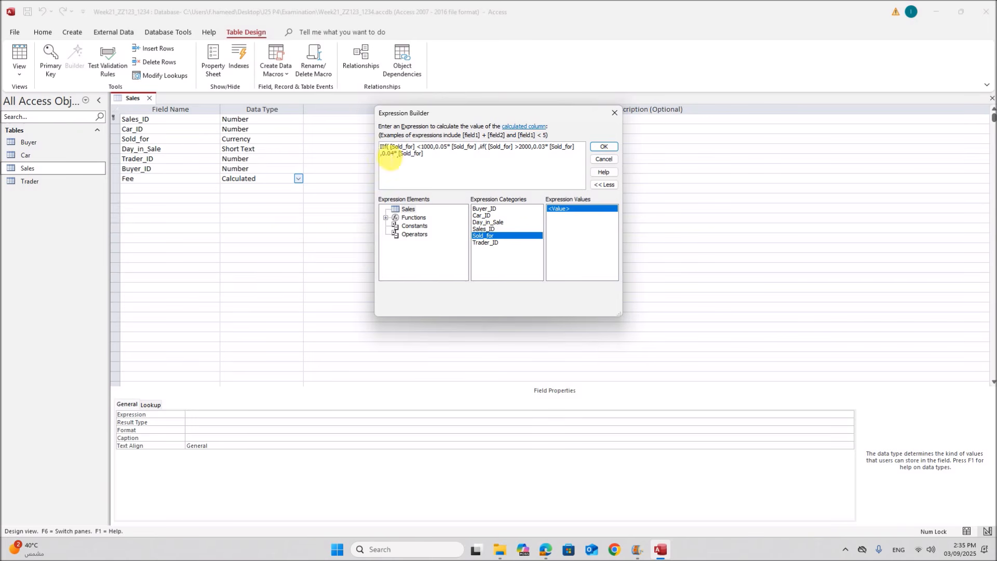
text())
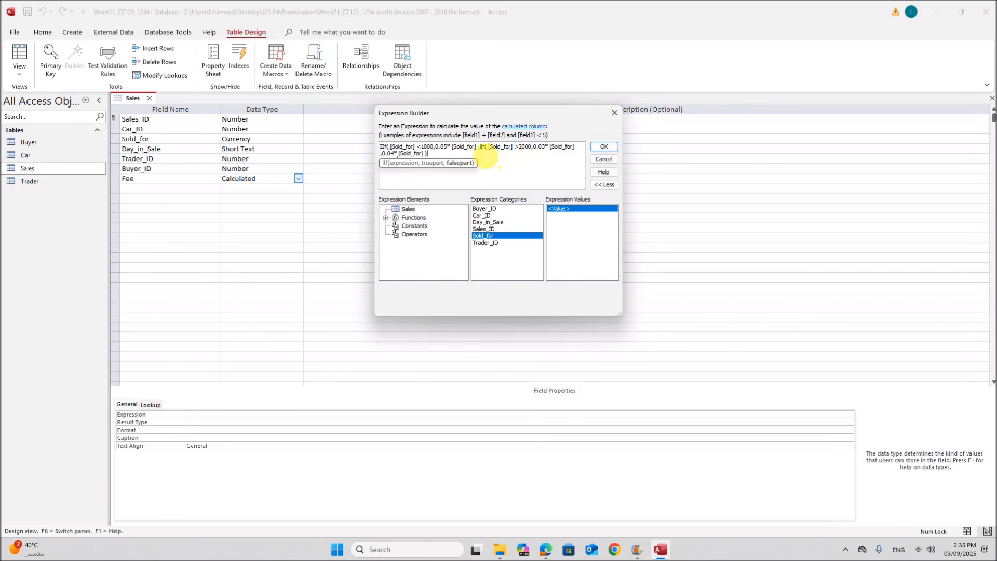
text())
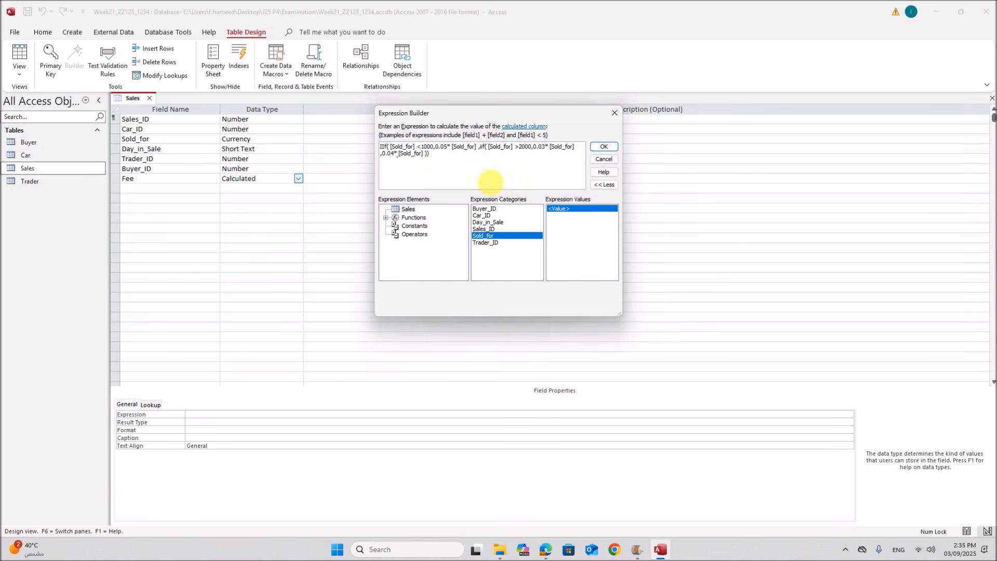
Widen the Expression Builder to show the whole formula on one line and accept it for the Fee field
drag(430, 153, 382, 147)
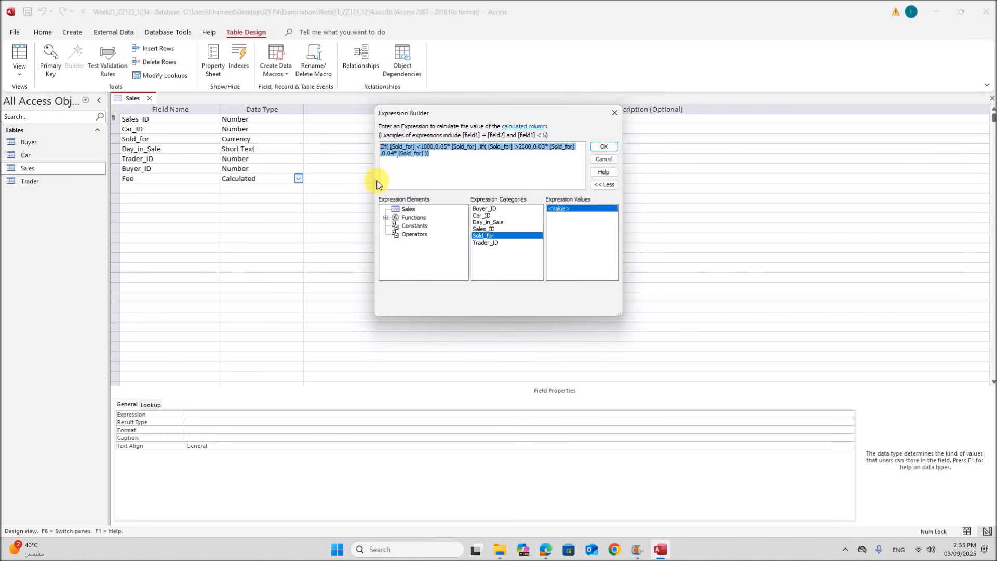
drag(379, 182, 307, 196)
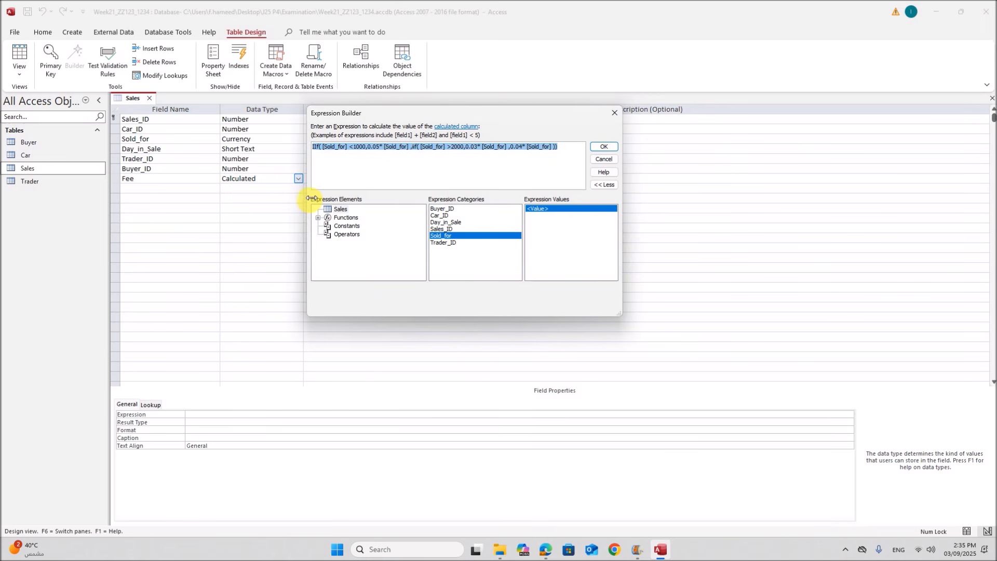
click(563, 147)
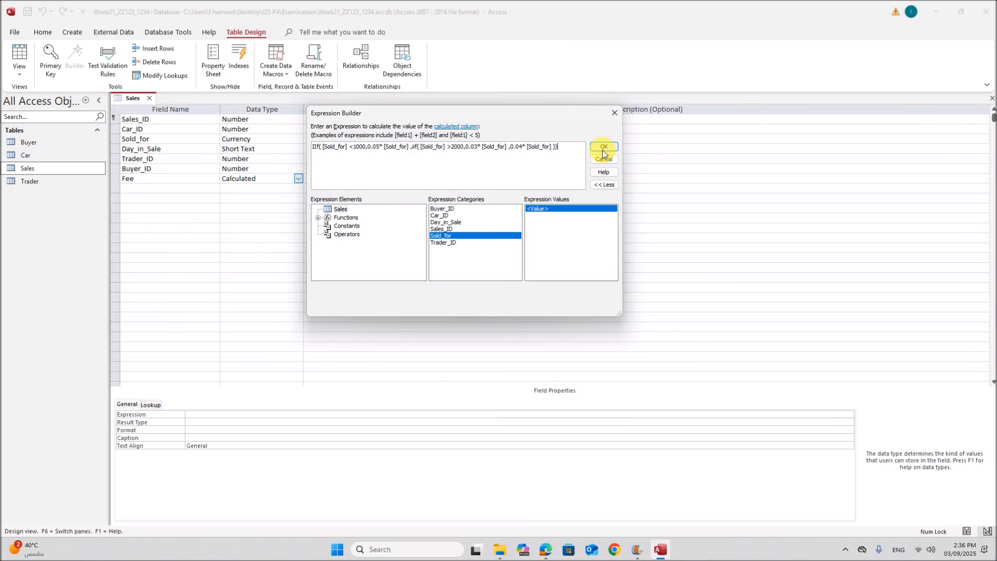
click(603, 149)
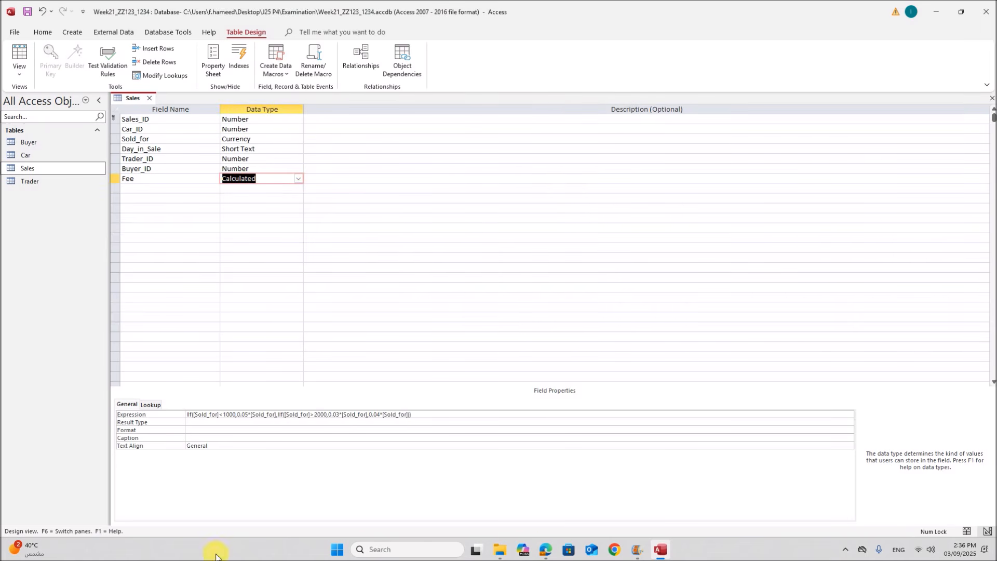
Recheck the currency requirement in the exam paper and set the Fee field's format to Currency
click(545, 549)
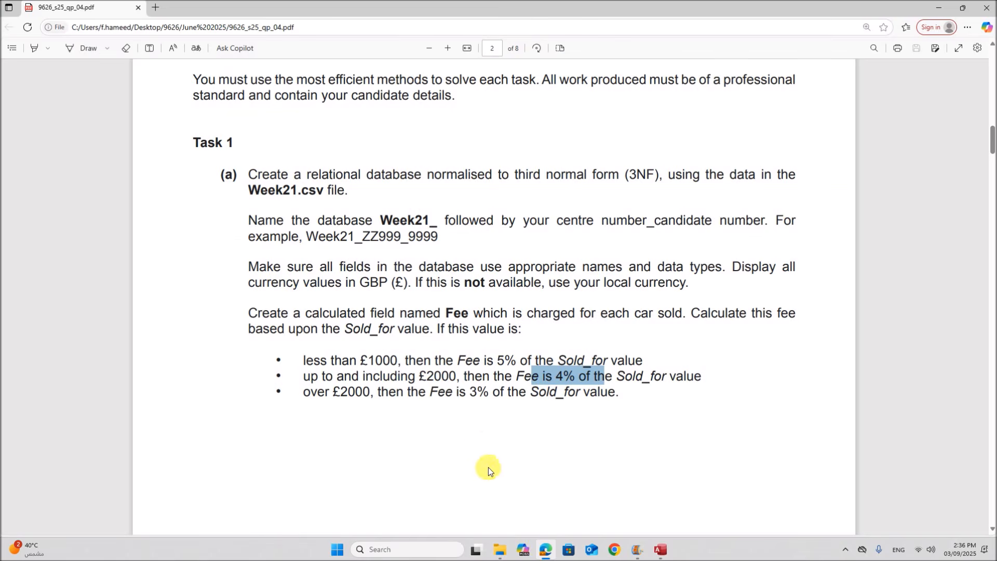
scroll(456, 344, down, 3)
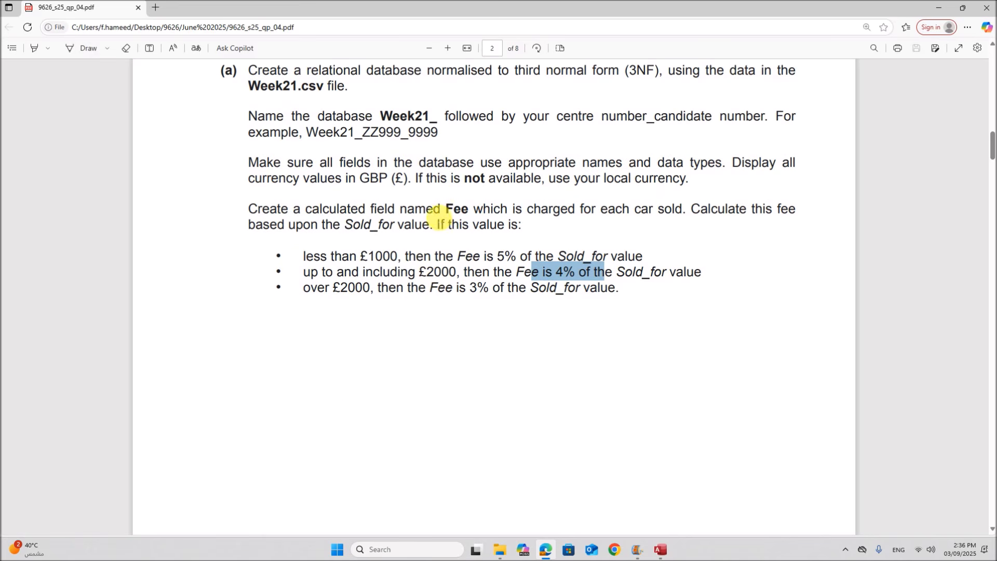
click(660, 549)
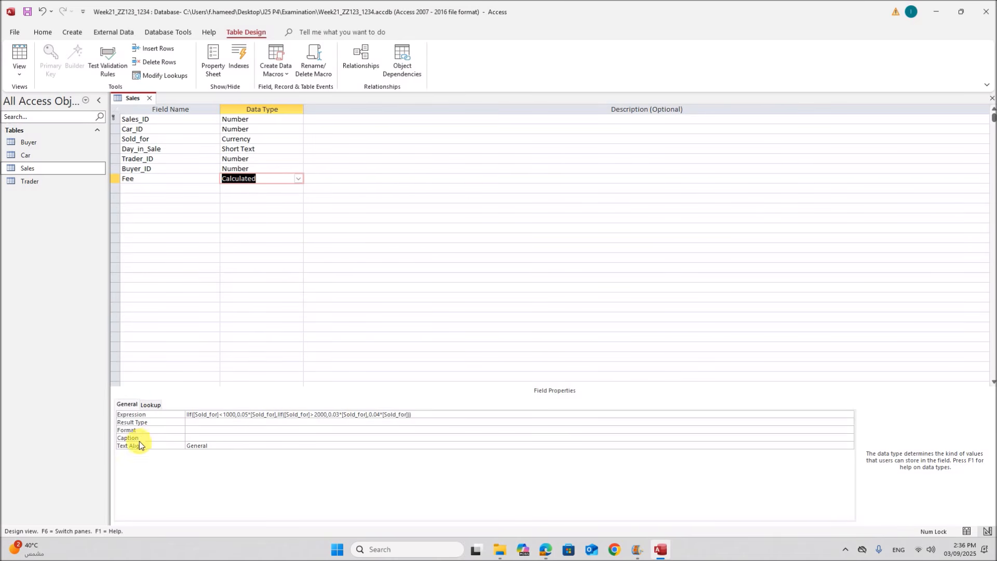
click(403, 430)
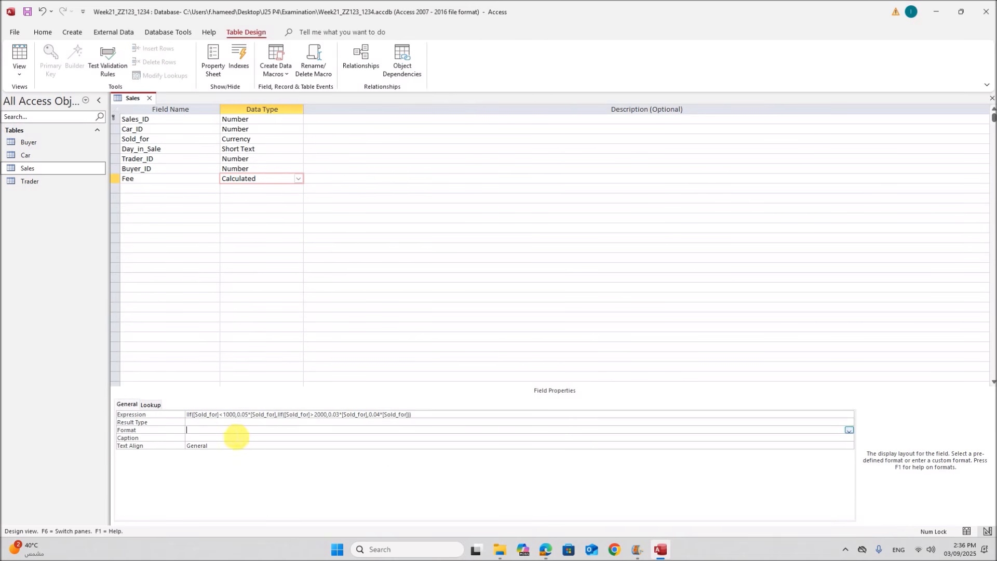
click(848, 431)
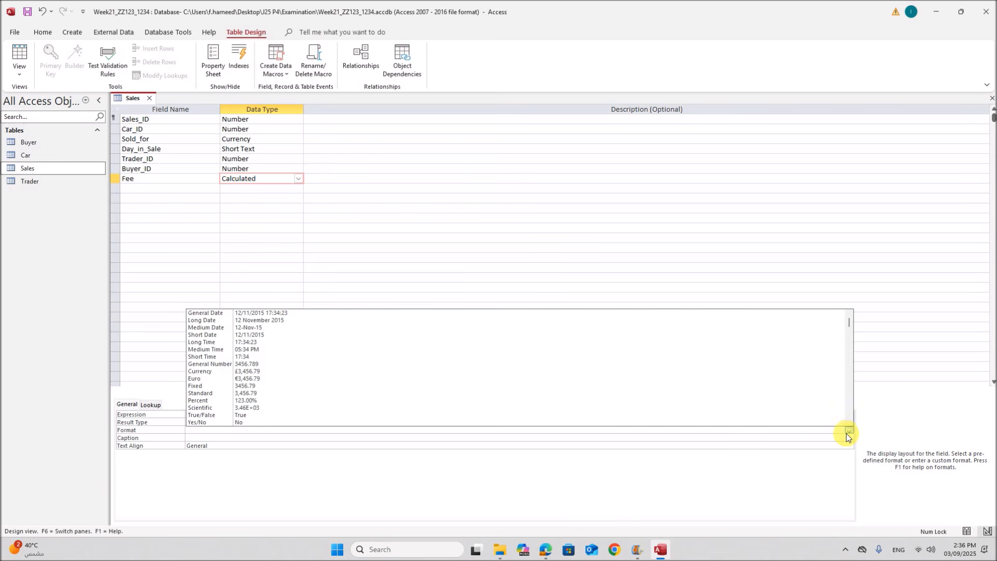
click(224, 371)
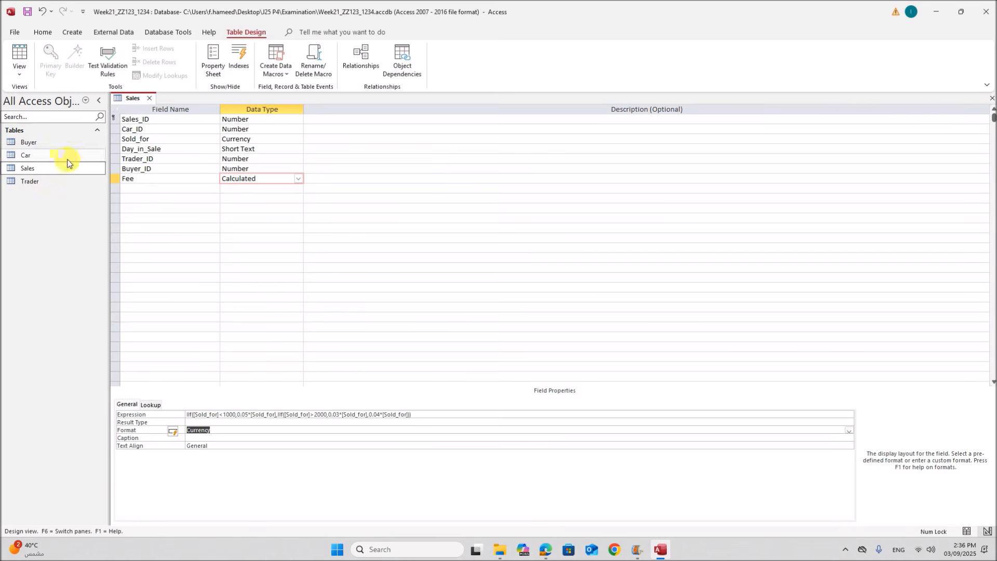
Save and close the Sales table's design
right_click(132, 98)
click(148, 103)
click(46, 164)
Open the Sales table's records, examine the calculated Fee values against Sold_for, and close the table
double_click(45, 168)
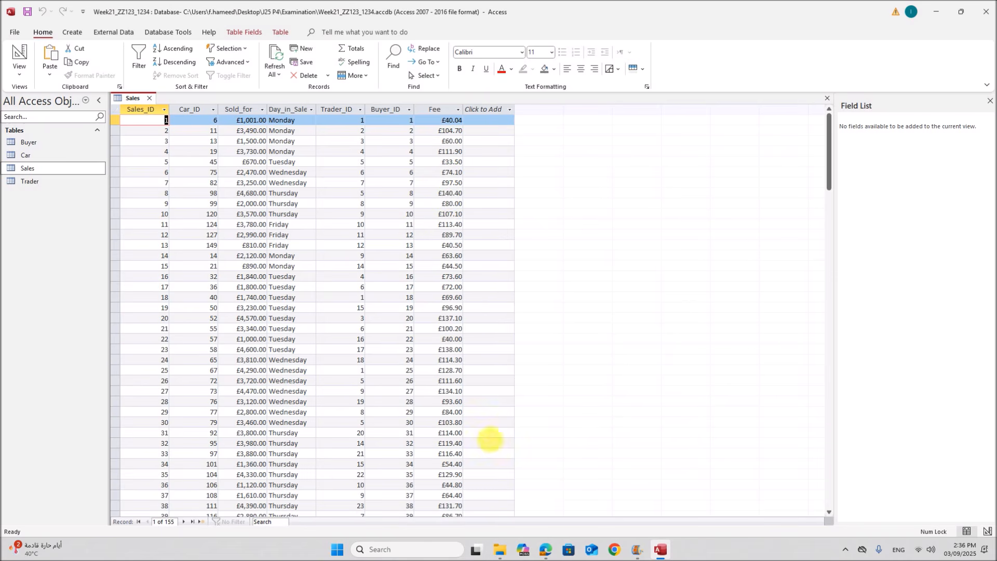
scroll(441, 412, down, 20)
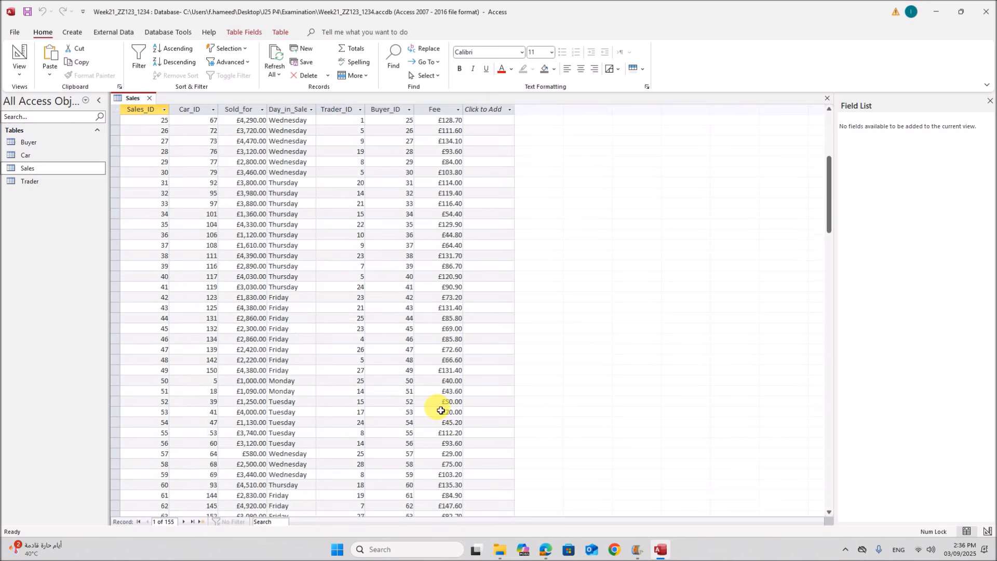
scroll(442, 412, up, 8)
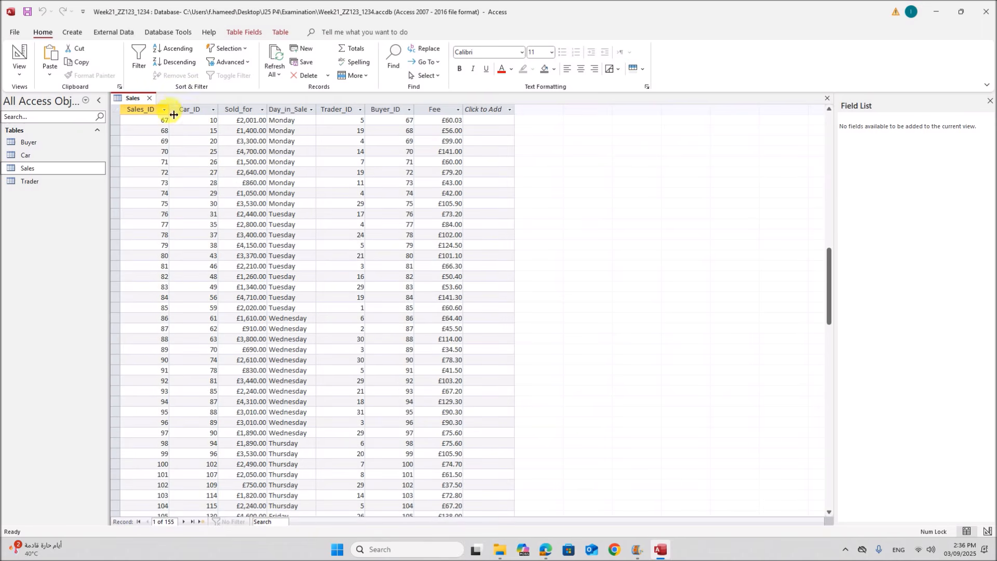
click(147, 98)
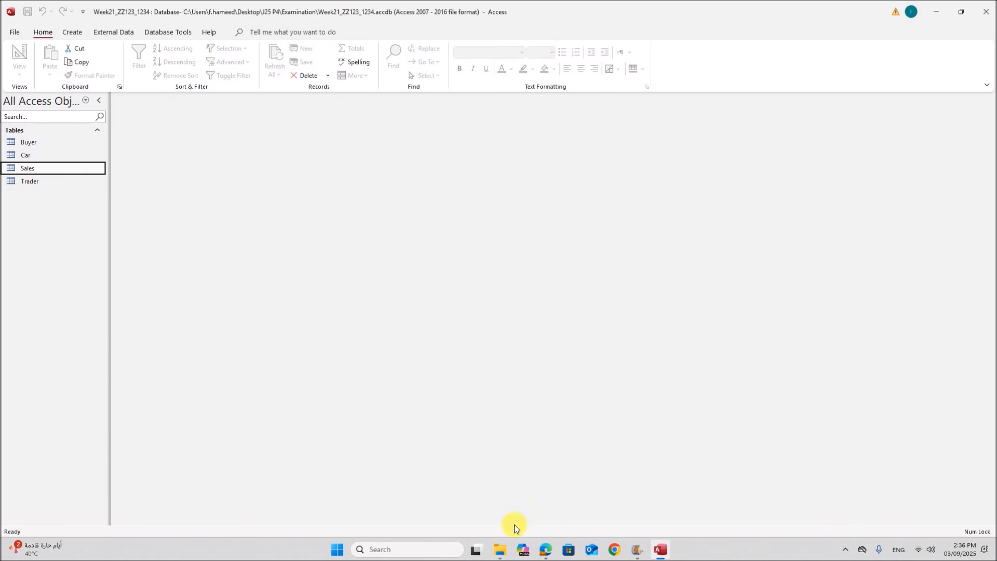
Read the exam paper's instructions for the Traders form, its two subforms, the calculated controls and the TraderPlusSums version
click(545, 549)
scroll(437, 370, down, 10)
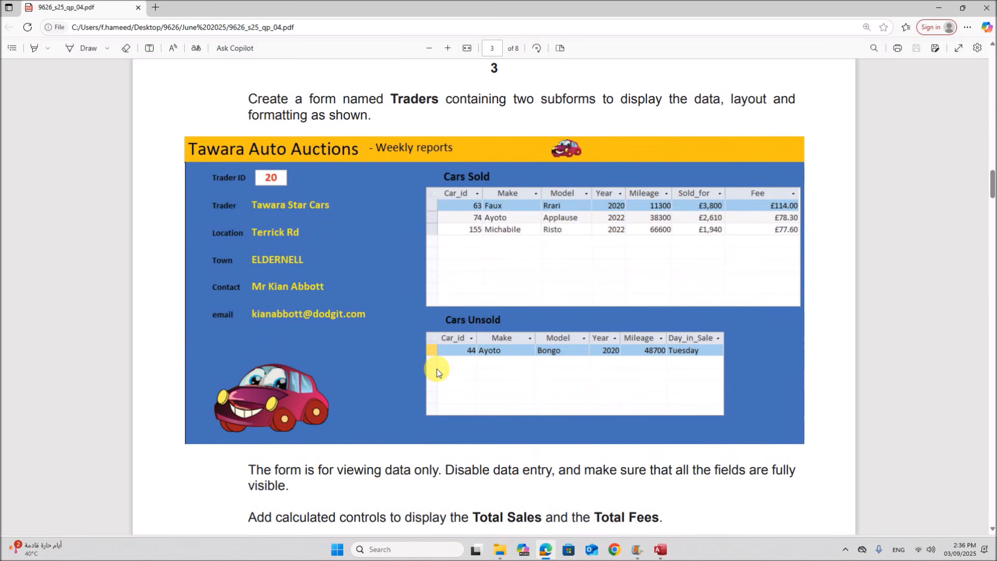
drag(344, 100, 382, 126)
click(408, 123)
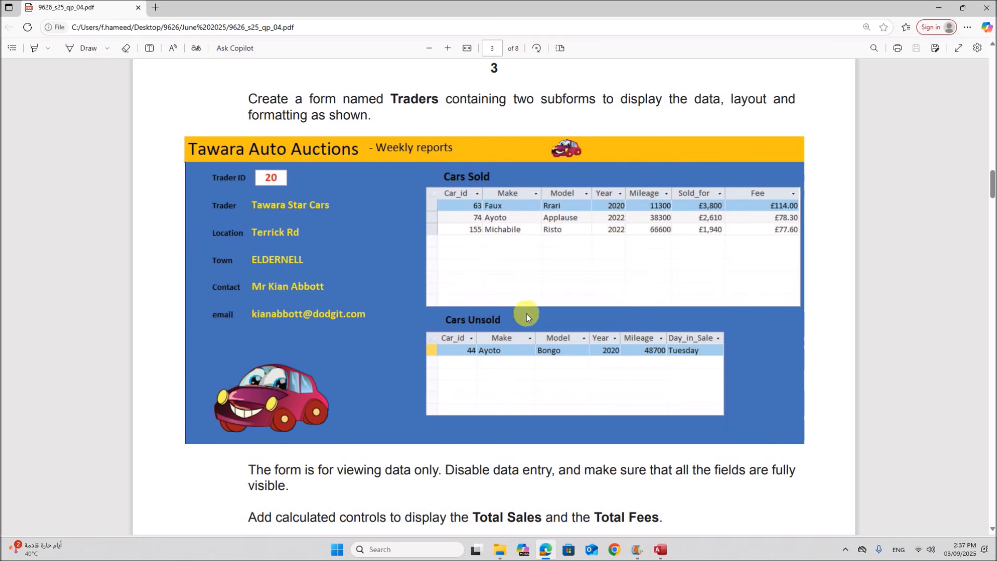
scroll(462, 380, down, 8)
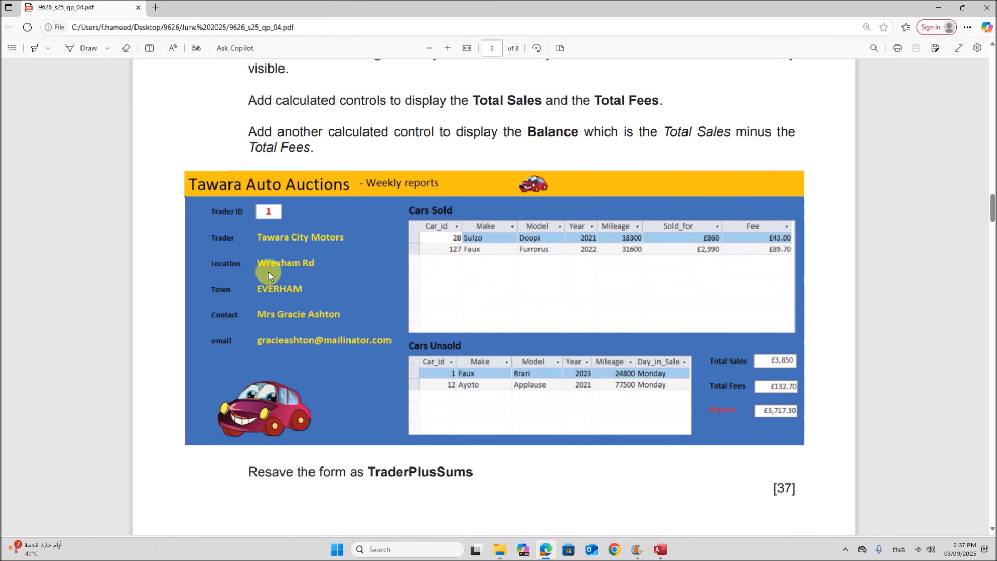
scroll(373, 307, up, 7)
scroll(372, 308, down, 8)
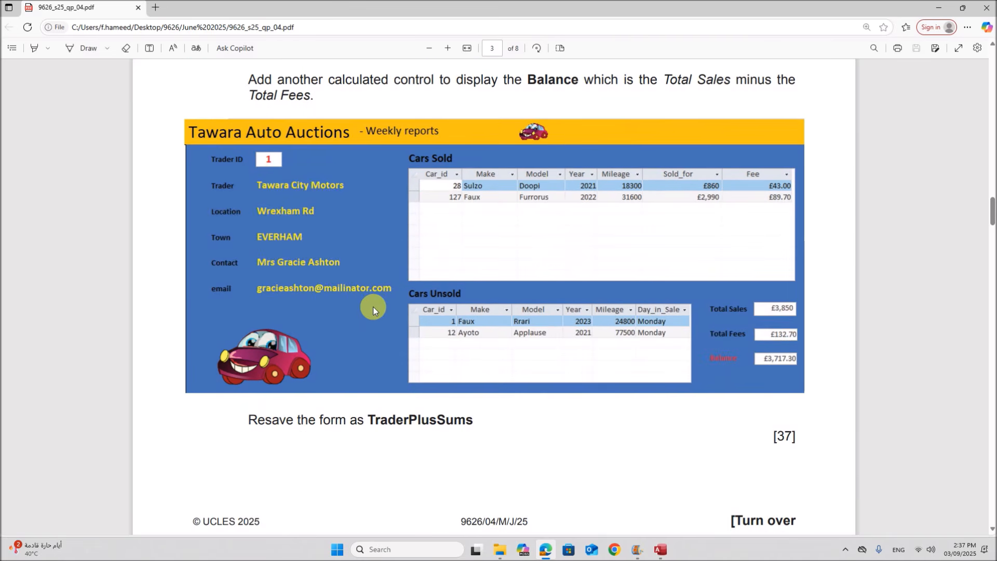
Switch to Access and start a new query design with the Trader and Sales tables, enlarging both field lists to show all fields
scroll(373, 310, up, 12)
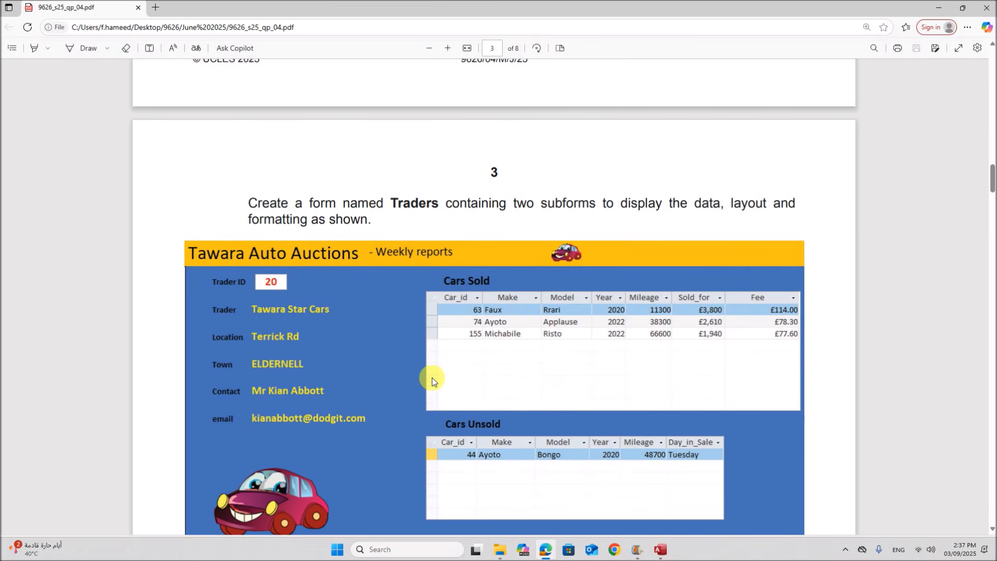
click(660, 550)
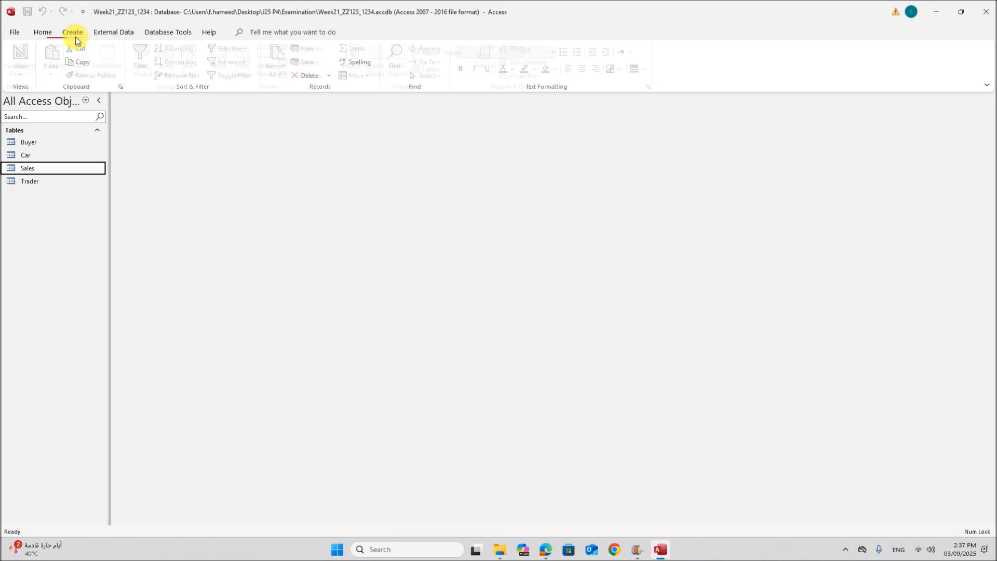
click(73, 32)
click(168, 77)
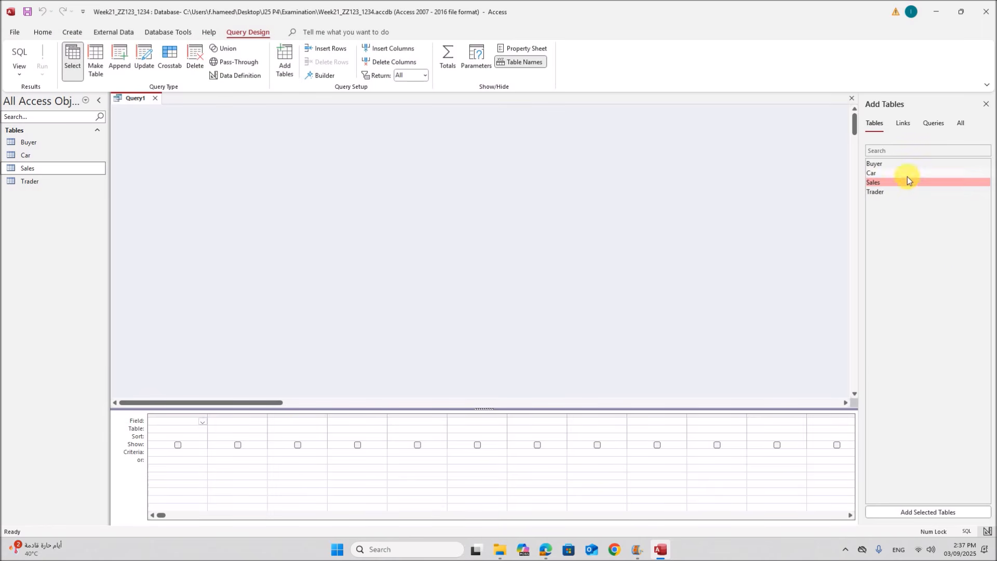
click(875, 193)
double_click(876, 192)
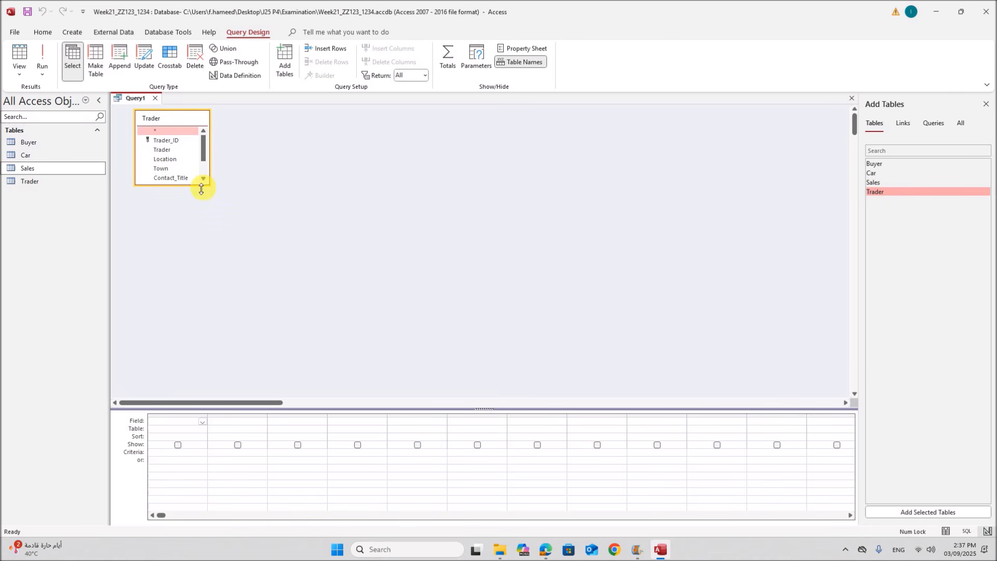
drag(199, 185, 208, 278)
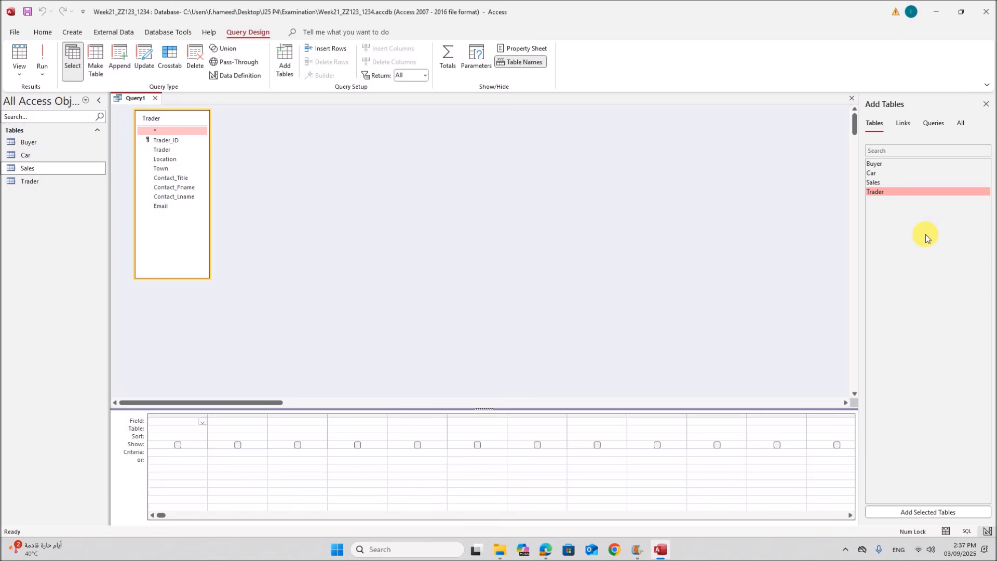
double_click(886, 182)
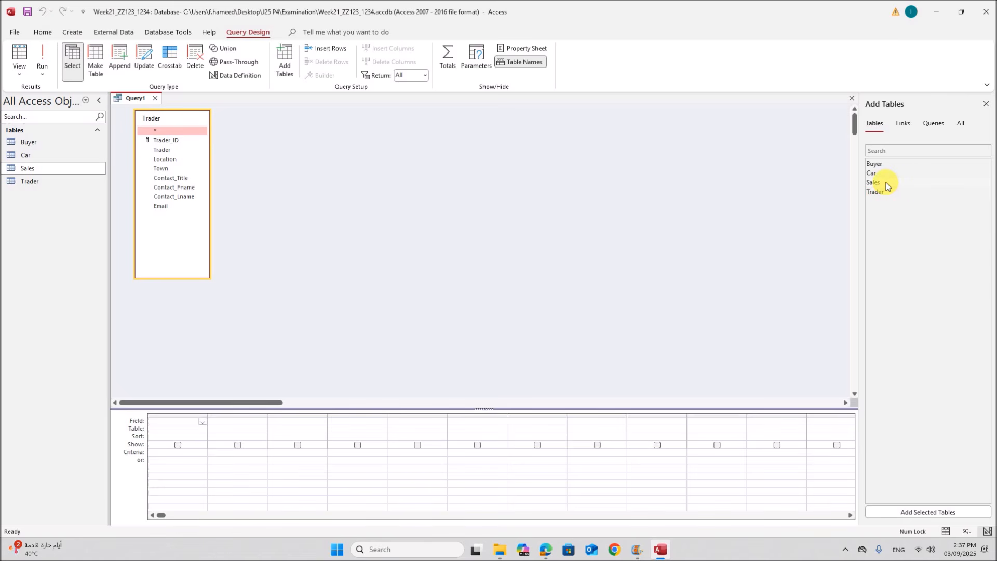
drag(288, 117, 437, 164)
drag(396, 229, 392, 294)
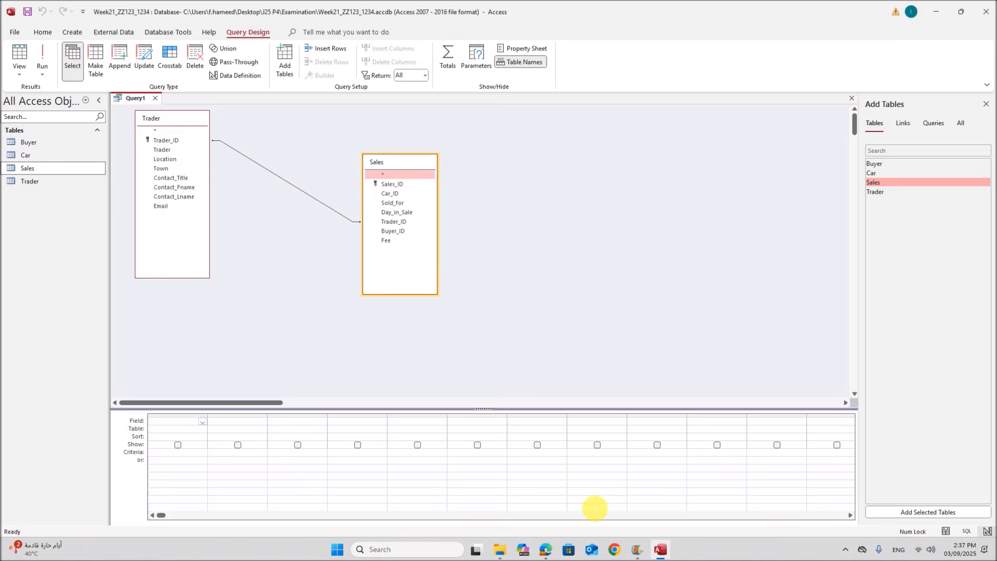
Add Trader_ID, Trader, Location, Town, Contact_Title, Contact_Fname, Contact_Lname and Email from the Trader table to the query
double_click(160, 143)
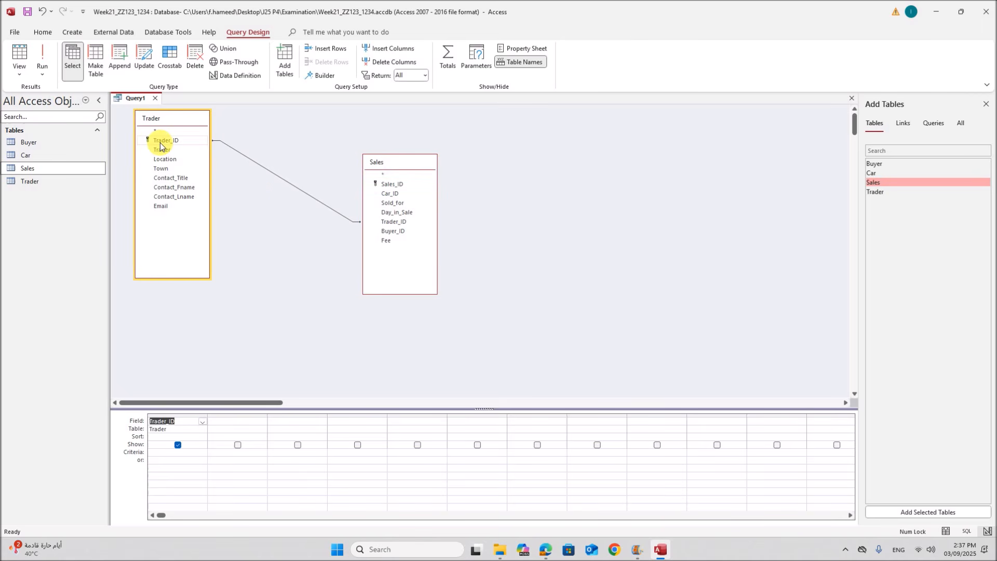
double_click(161, 150)
double_click(164, 159)
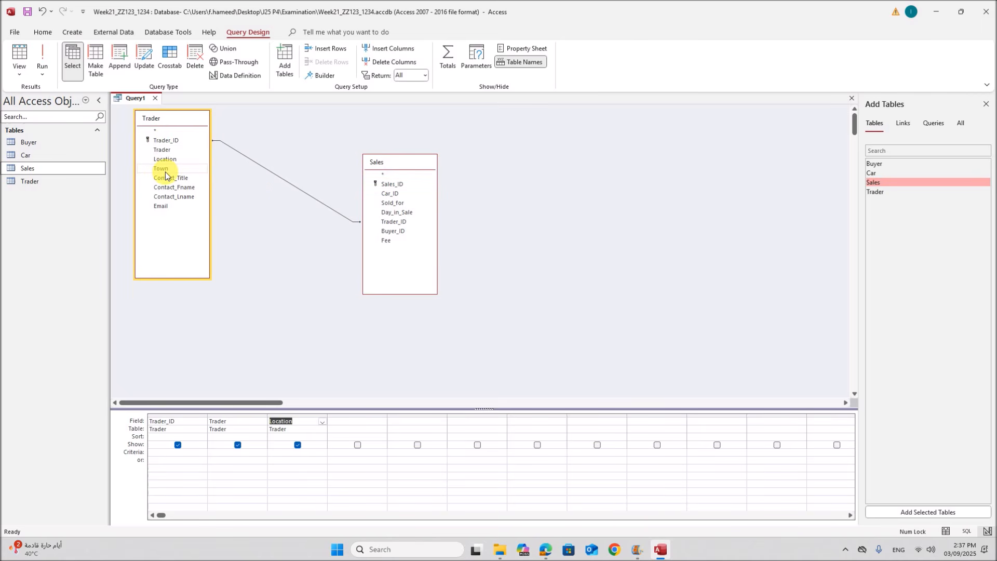
double_click(165, 170)
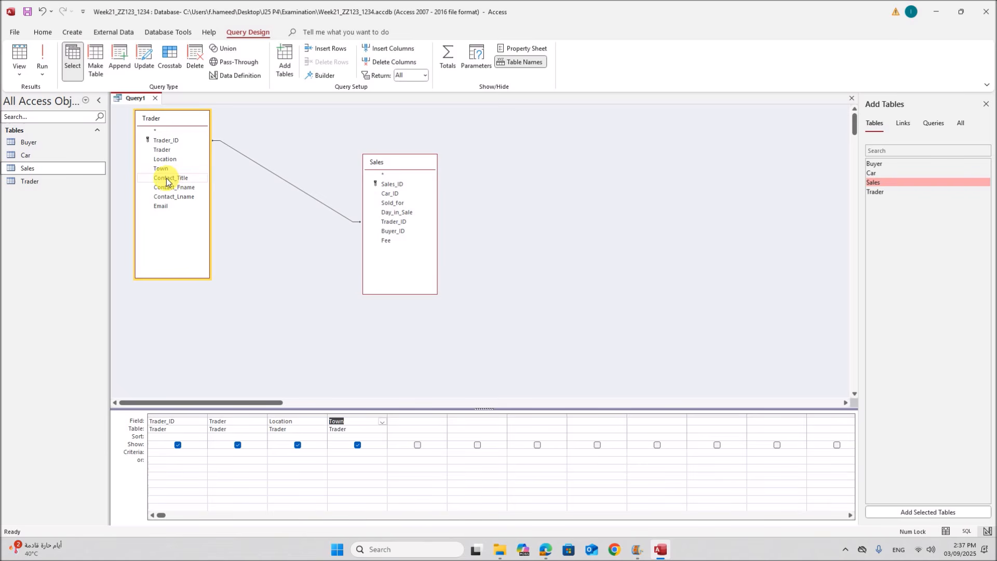
double_click(188, 177)
double_click(183, 186)
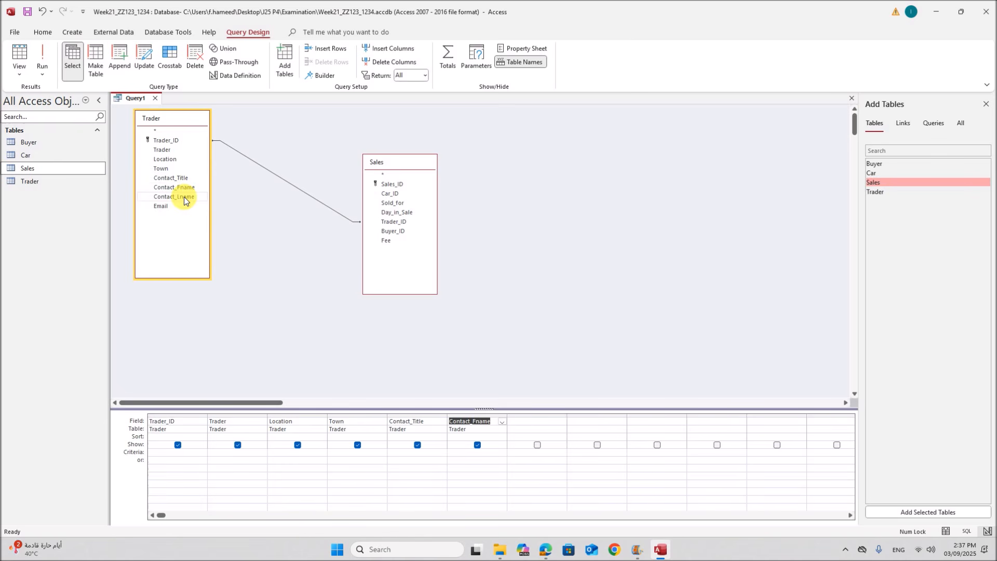
double_click(183, 196)
double_click(176, 206)
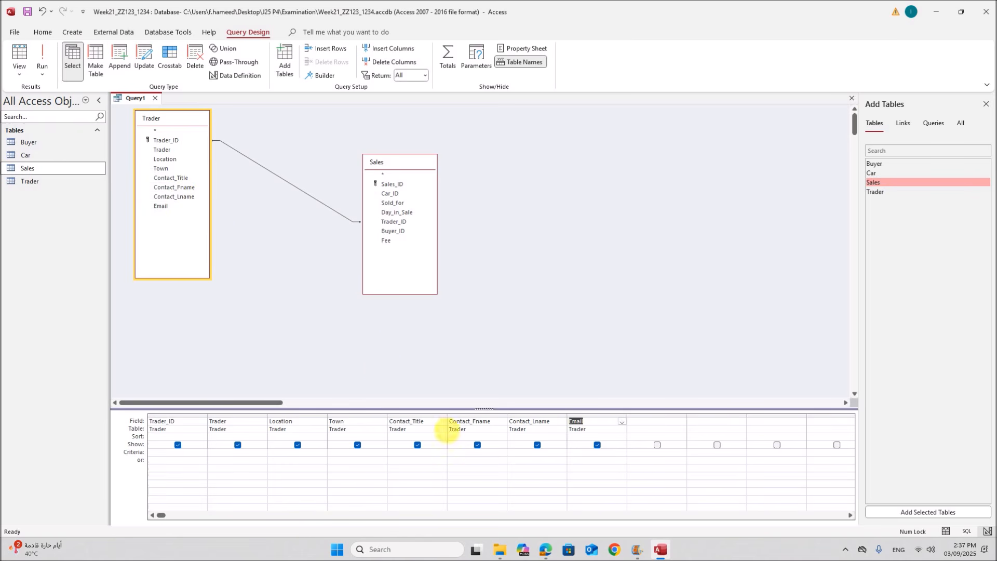
Check the Total Sales and Total Fees controls in the exam paper and add Sold_for and Fee from the Sales table to the query
click(544, 548)
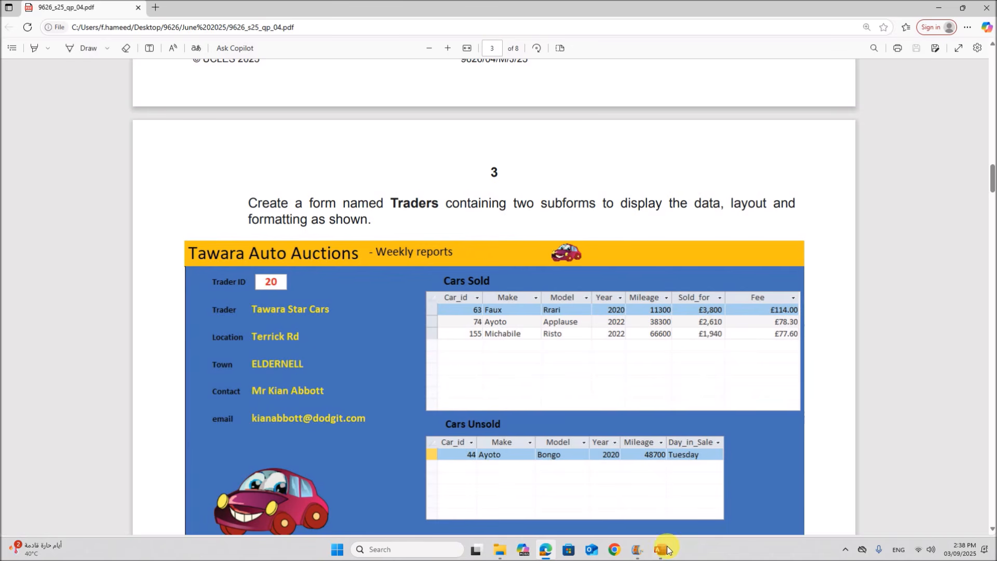
mouse_move(660, 549)
scroll(653, 398, down, 12)
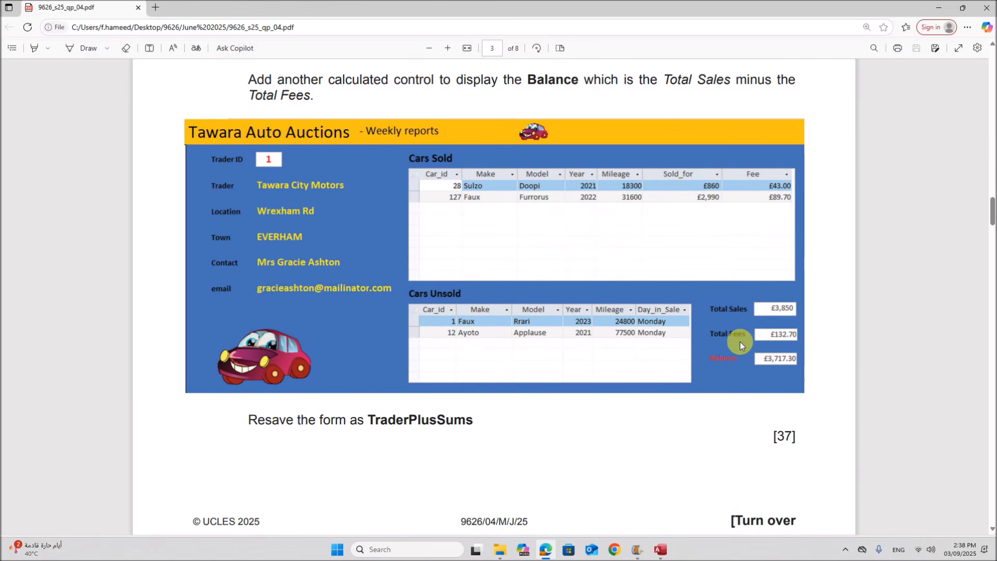
click(663, 548)
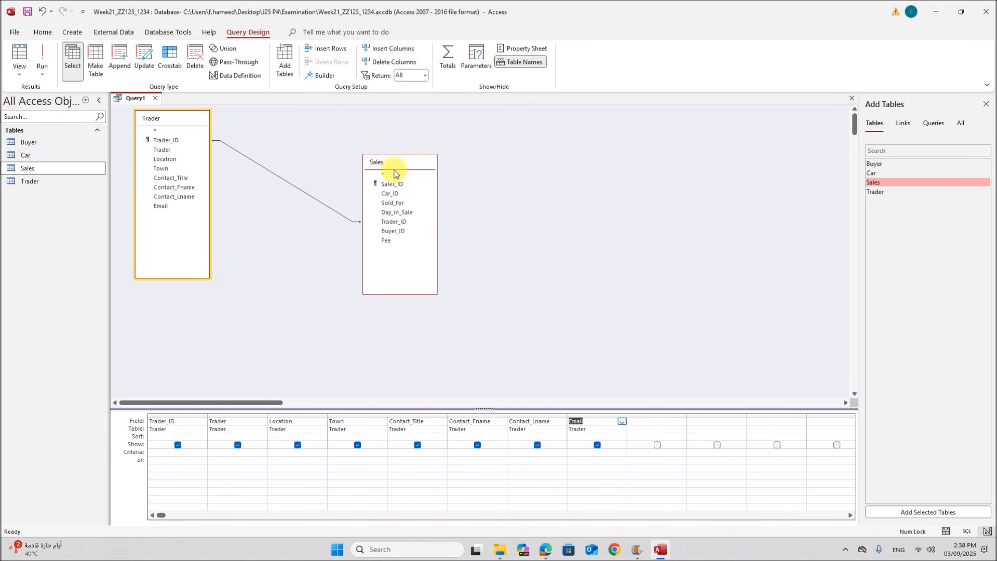
double_click(393, 202)
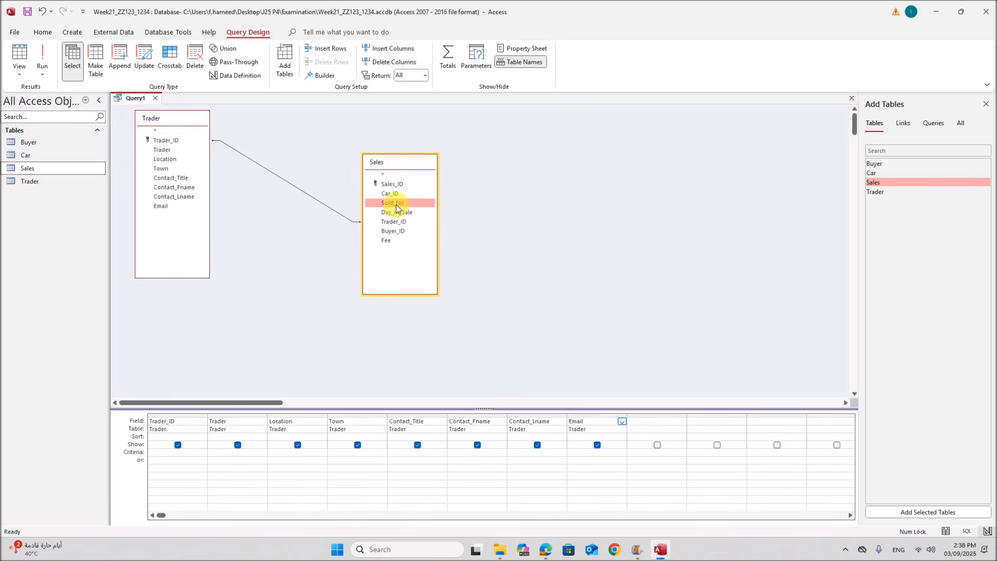
double_click(393, 241)
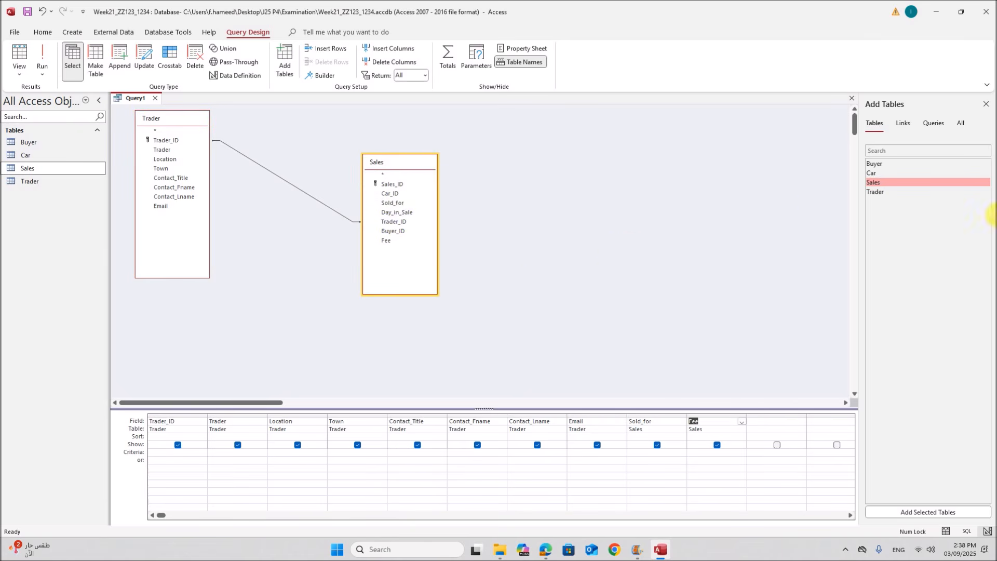
Run the query to examine the individual sales rows per trader, and return to its design
click(43, 56)
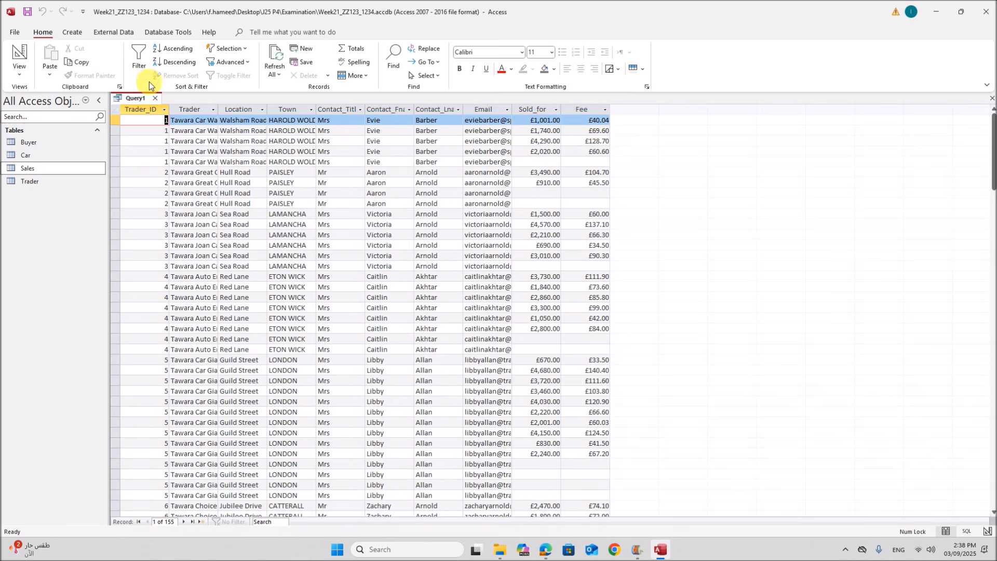
right_click(138, 100)
click(170, 148)
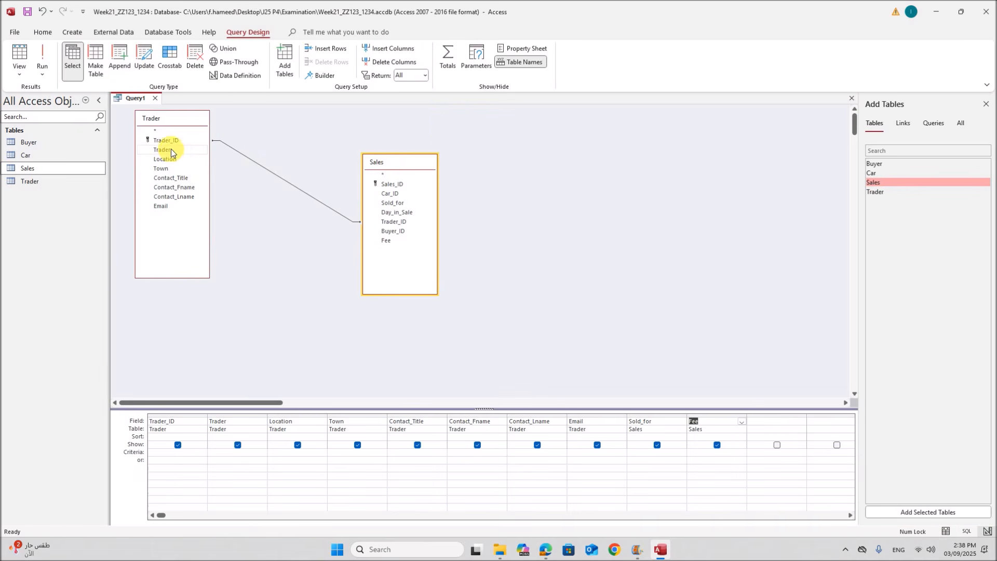
Turn on totals in the query and set both Sold_for and Fee to Sum, keeping the trader fields grouped
click(448, 63)
click(660, 439)
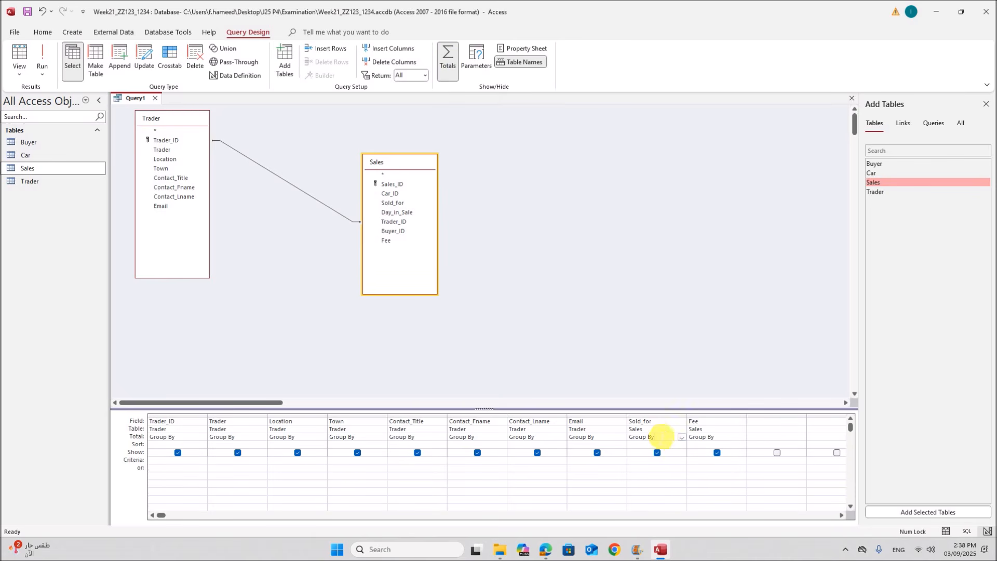
click(681, 438)
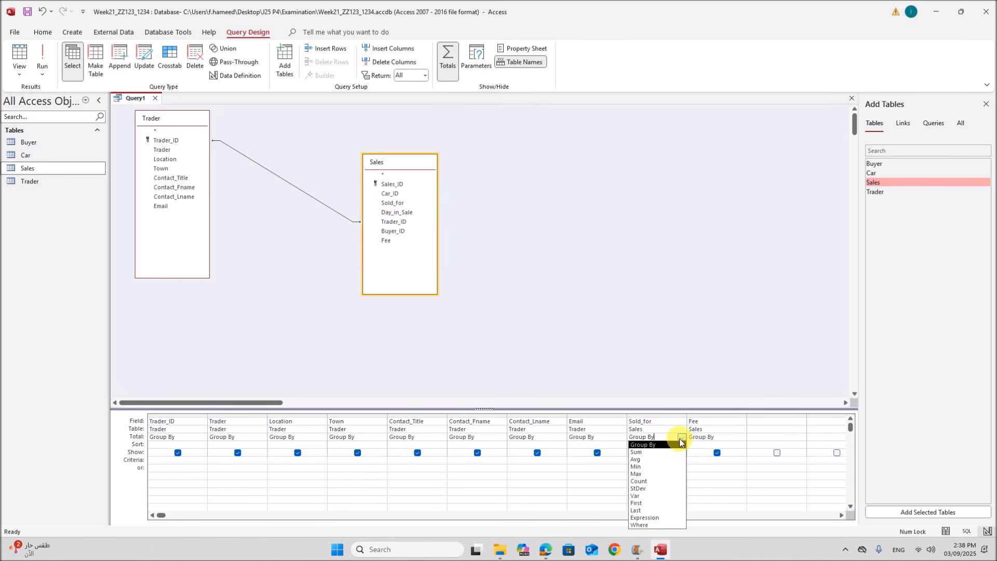
click(656, 451)
click(741, 437)
click(741, 438)
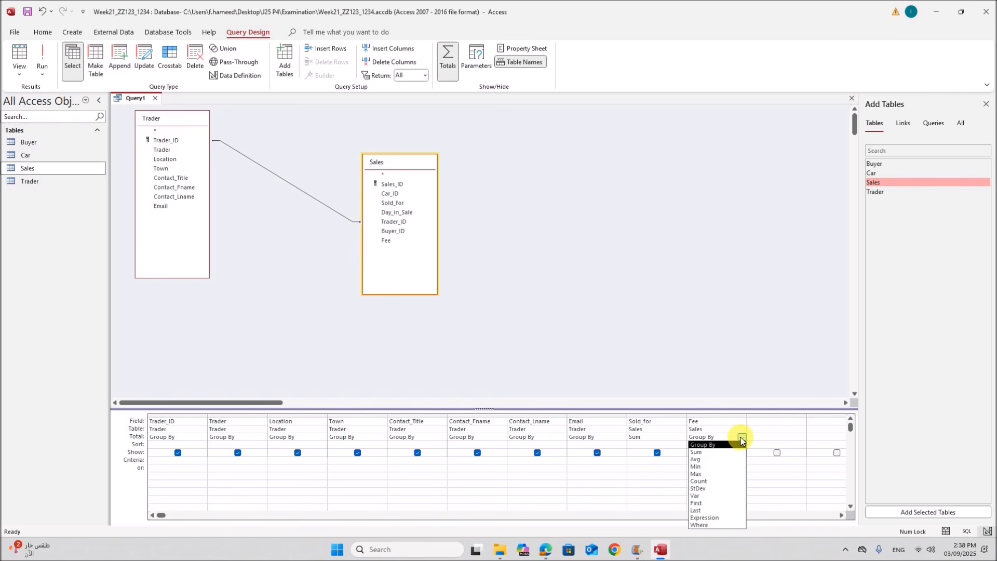
click(711, 453)
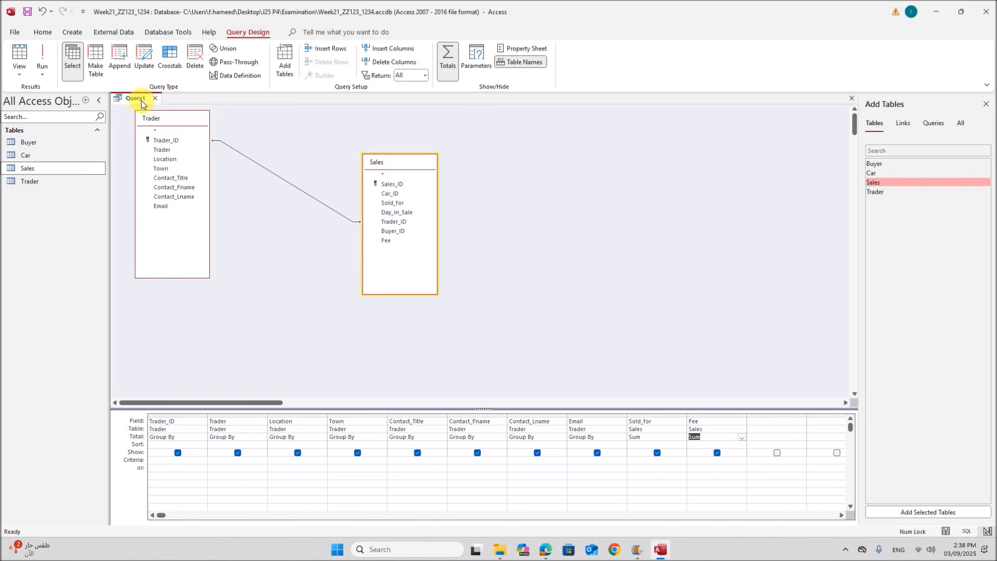
Run the totals query to examine the summed sales and fees per trader, and return to its design
click(44, 54)
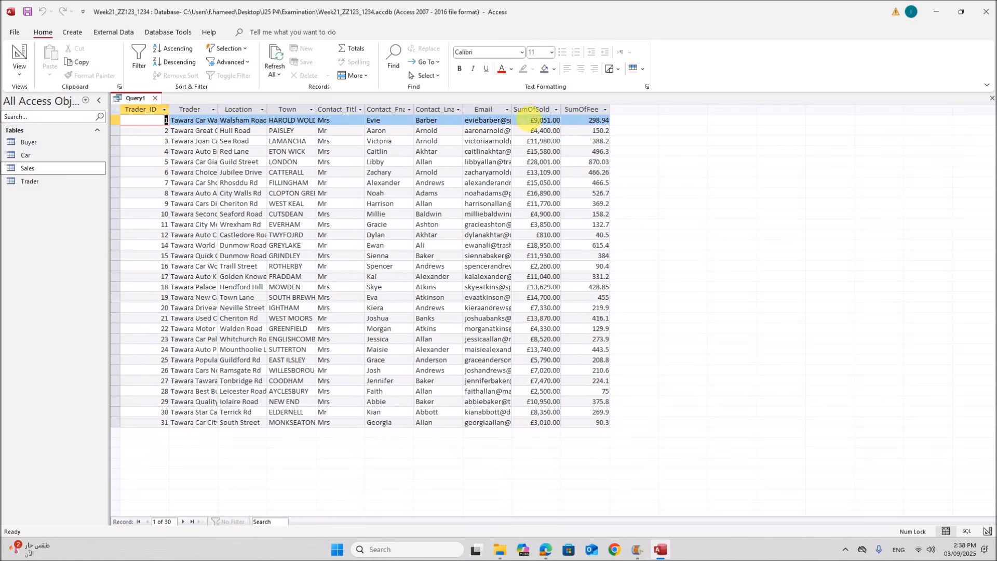
right_click(132, 98)
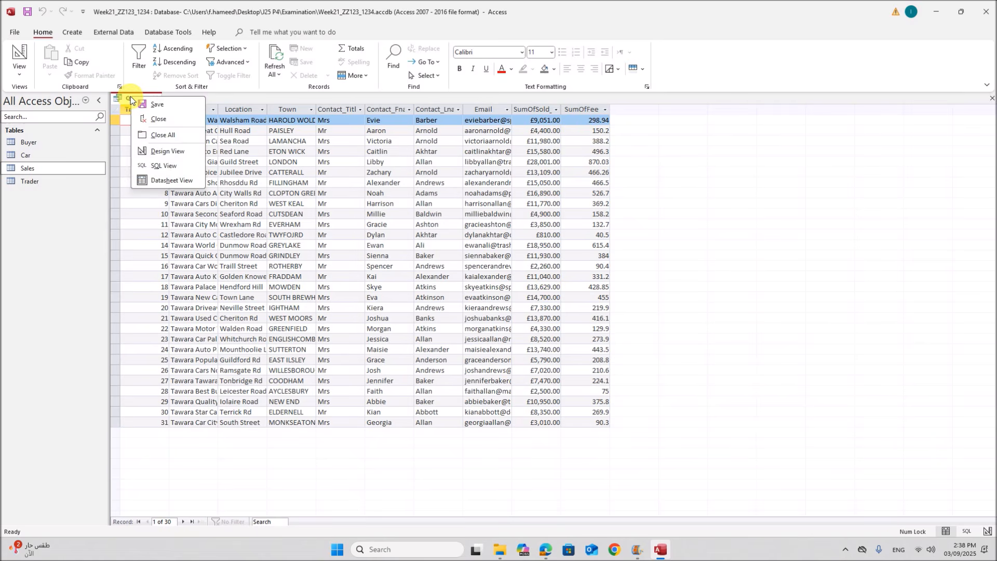
click(173, 154)
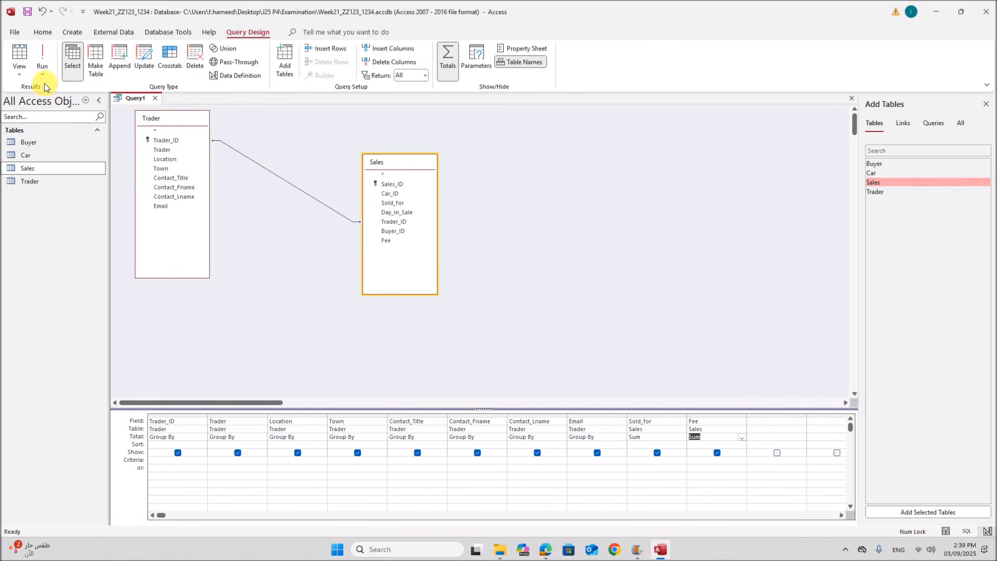
Save the query as Trader data and close it
right_click(132, 100)
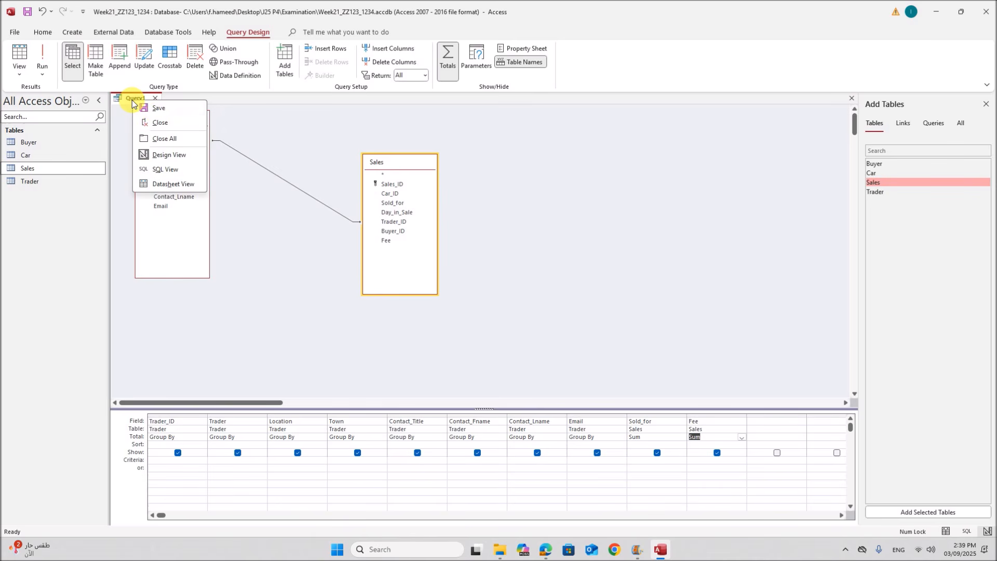
click(159, 109)
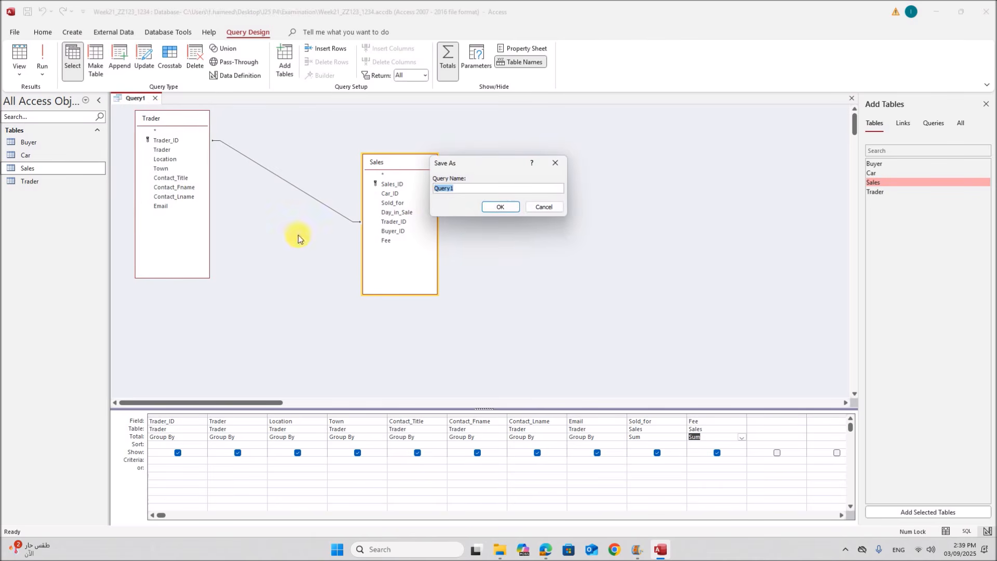
text(Trader data)
click(500, 207)
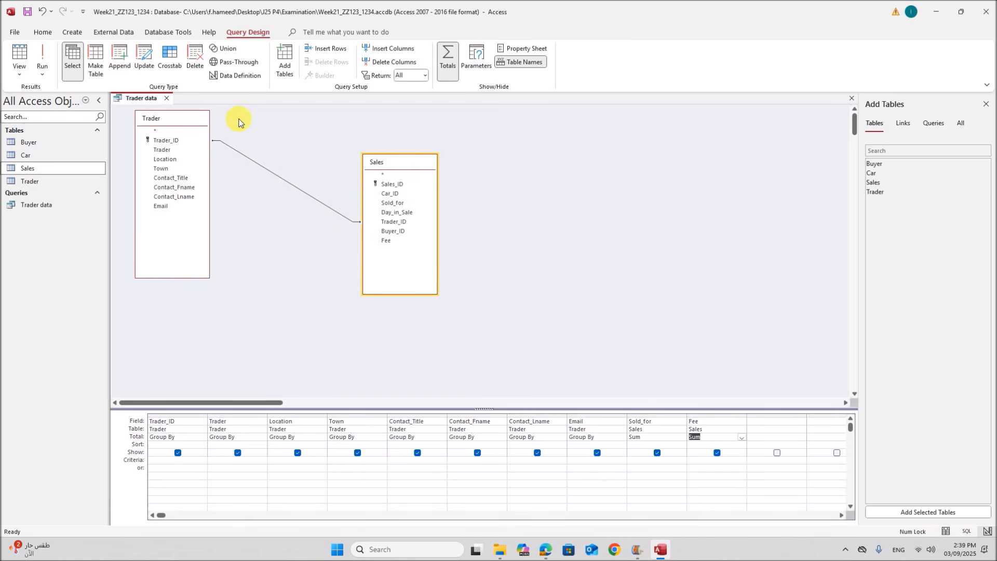
click(166, 99)
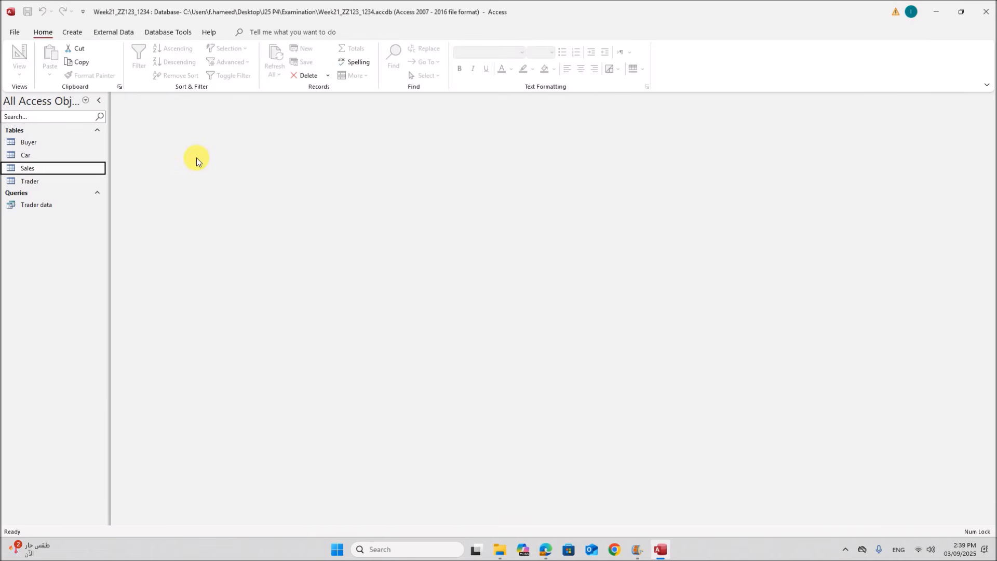
Start another query design with the Car and Sales tables, enlarging both field lists to show all fields
click(73, 34)
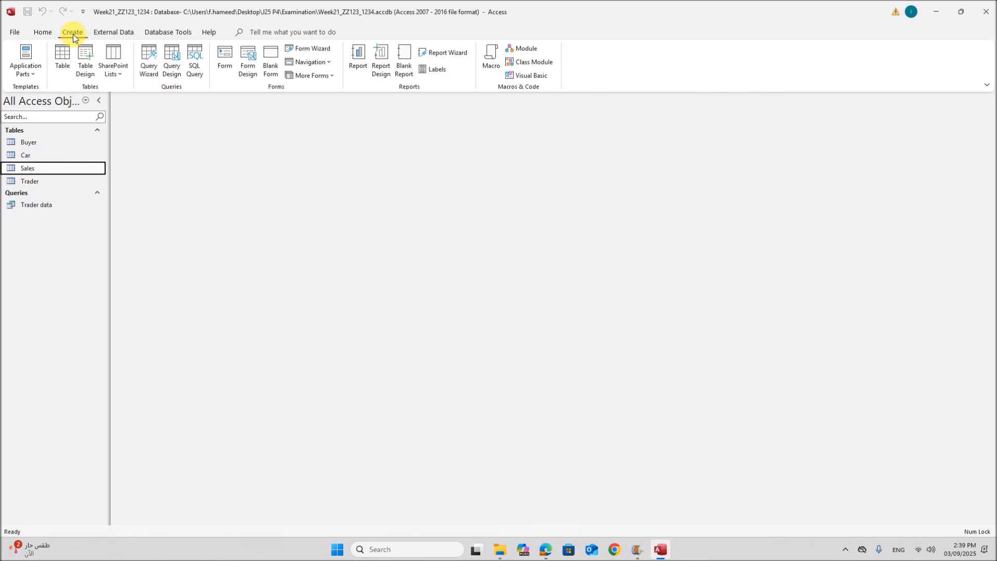
click(171, 69)
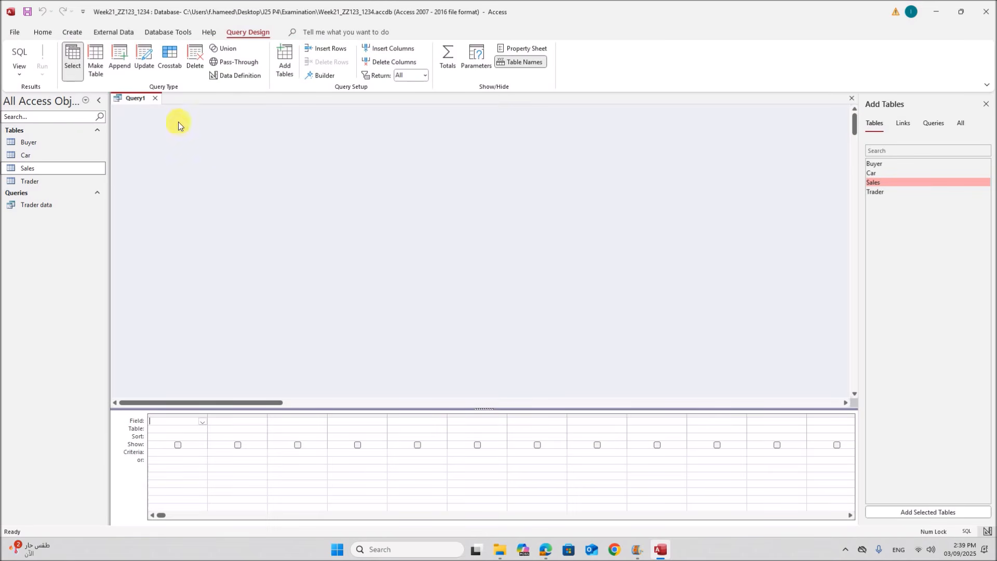
double_click(872, 175)
drag(194, 191, 194, 268)
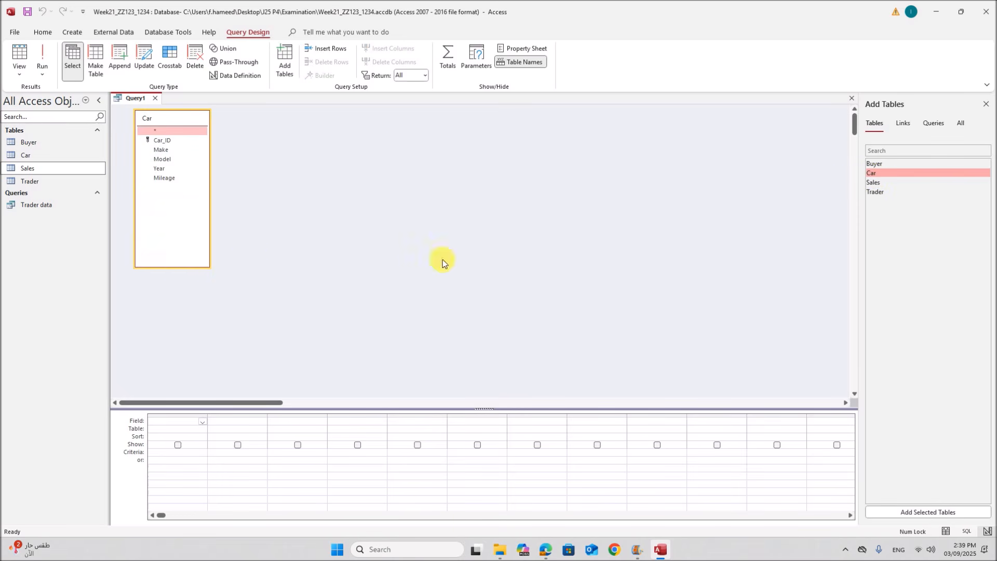
double_click(870, 182)
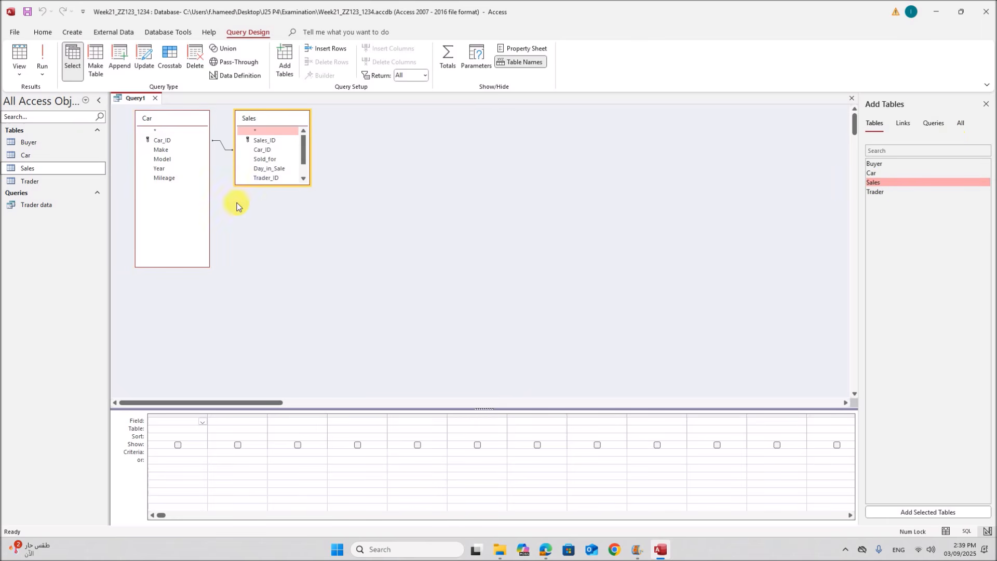
drag(262, 186, 271, 281)
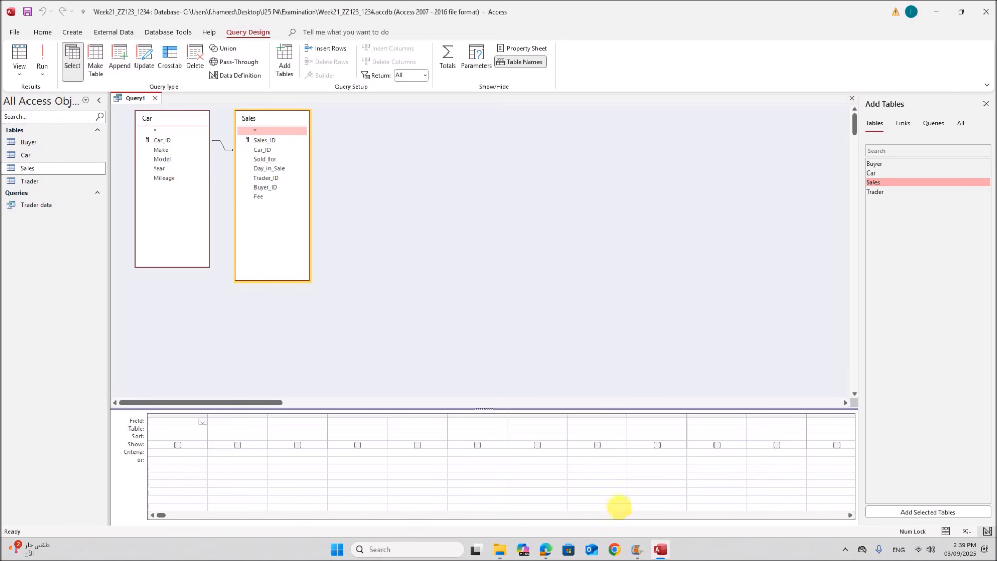
Check the Cars Sold layout in the exam paper and add Car_ID, Make, Model, Year, Mileage, Sold_for and Fee to the query
click(545, 546)
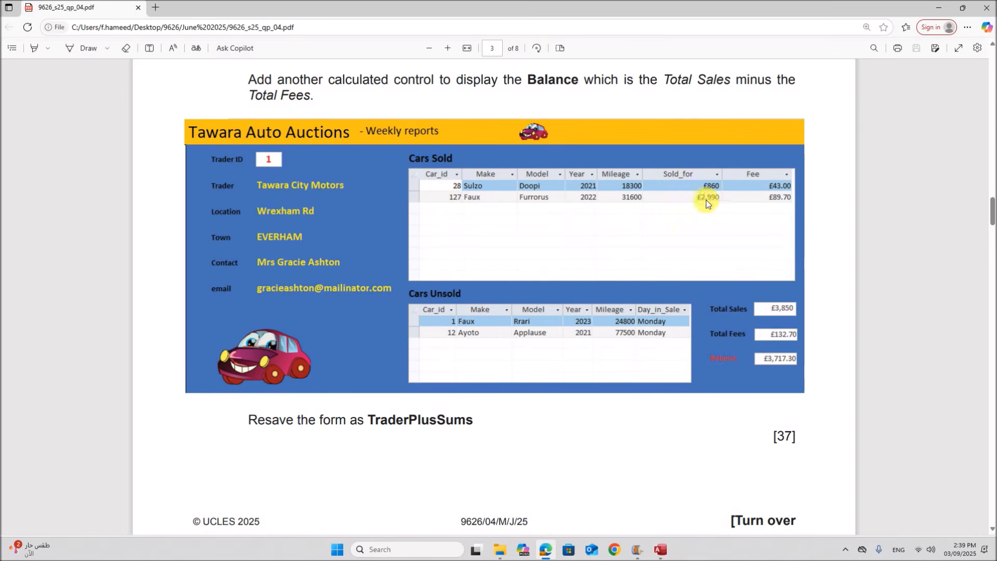
click(661, 551)
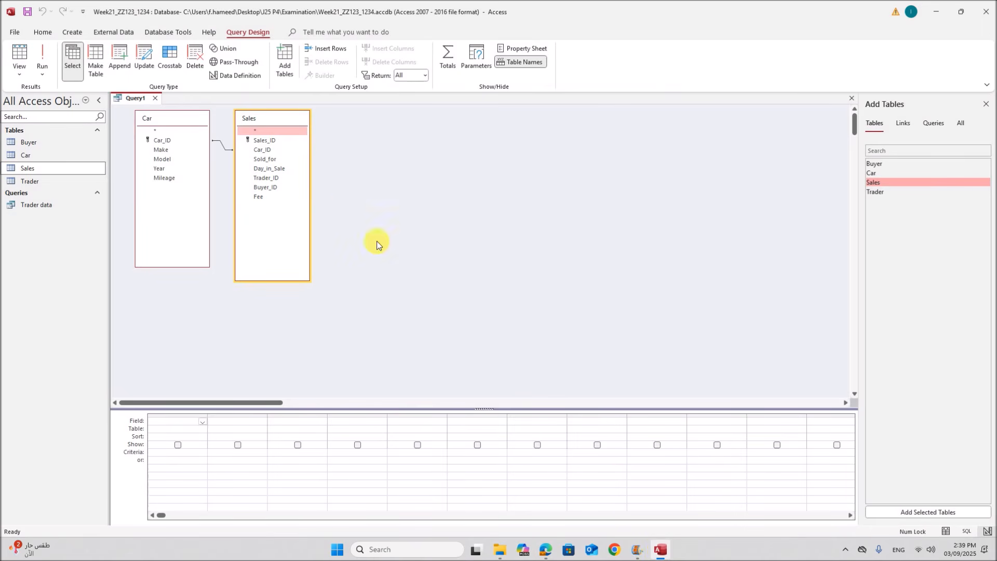
double_click(170, 140)
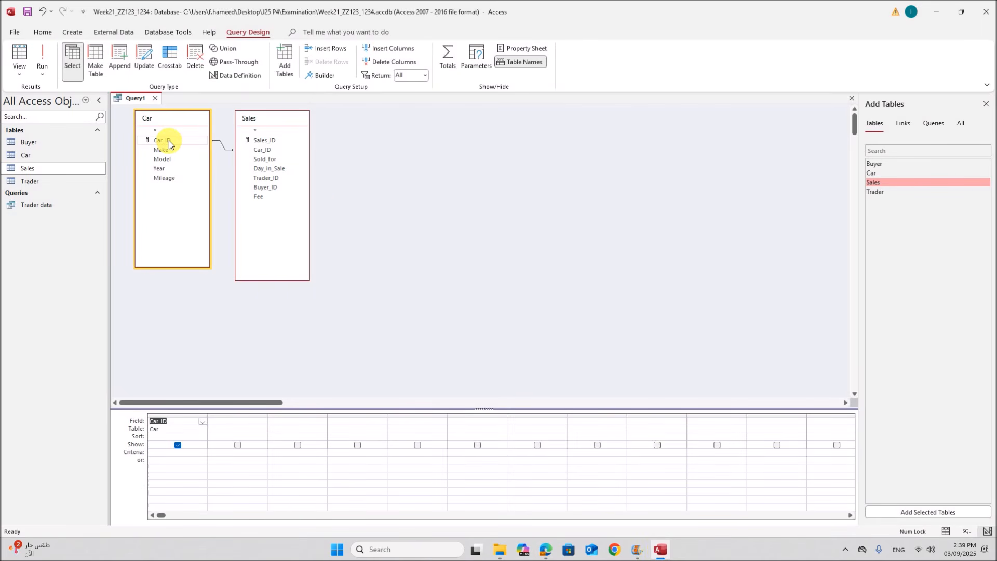
double_click(170, 149)
double_click(169, 157)
click(162, 170)
double_click(162, 170)
double_click(164, 178)
double_click(271, 160)
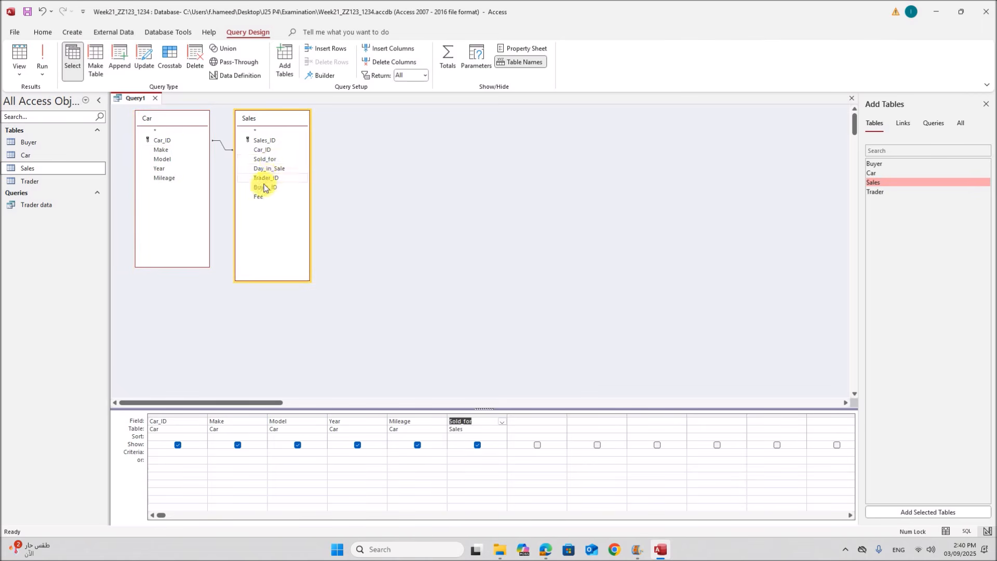
double_click(264, 196)
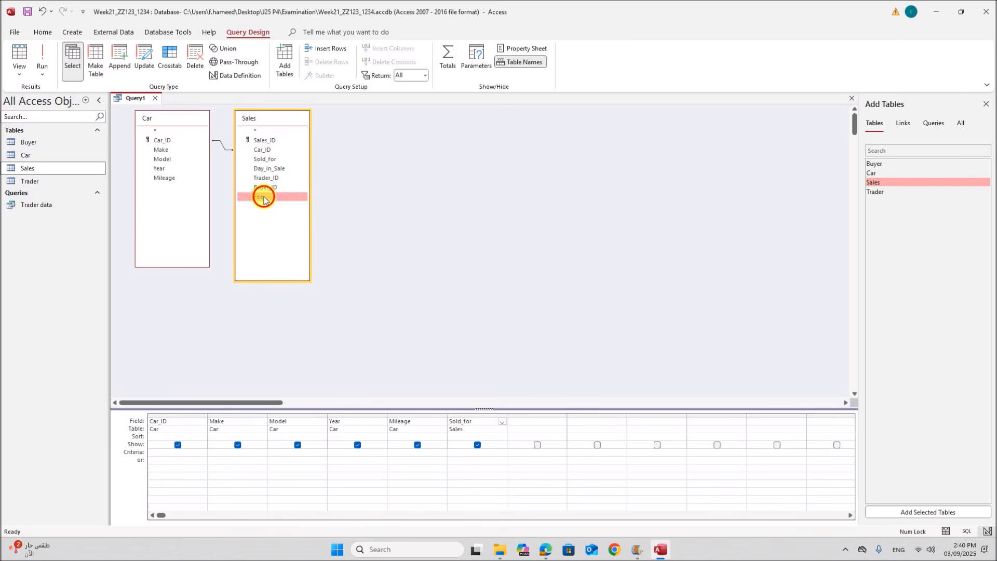
Run the query and examine the Sold_for values across the listed cars
click(38, 66)
click(38, 66)
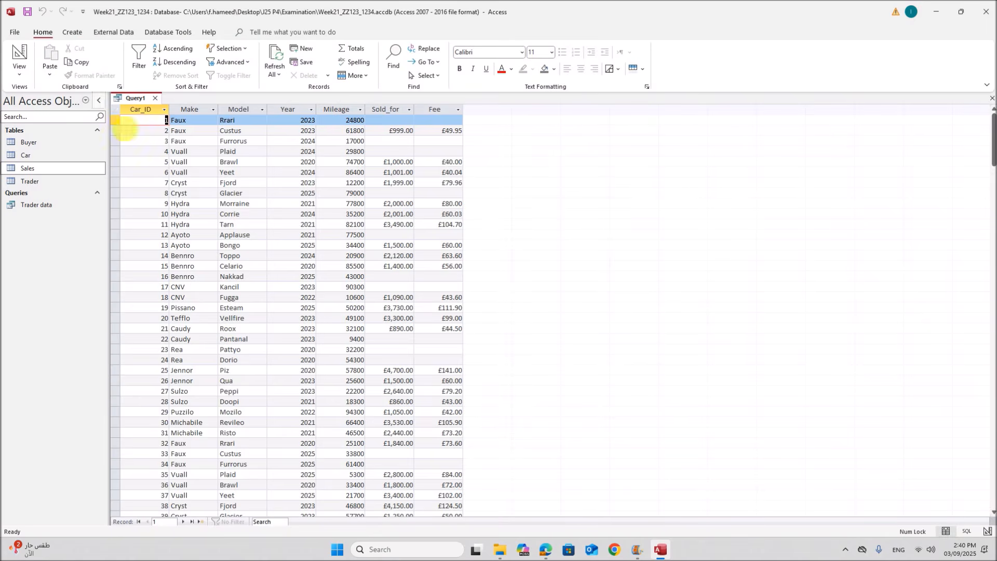
scroll(387, 256, down, 1)
scroll(395, 287, up, 1)
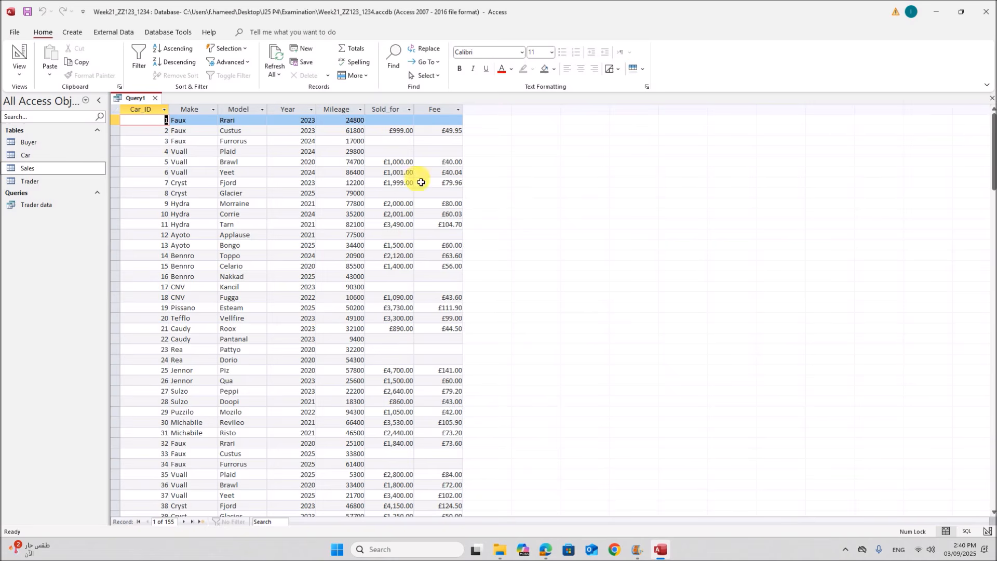
click(395, 122)
click(393, 141)
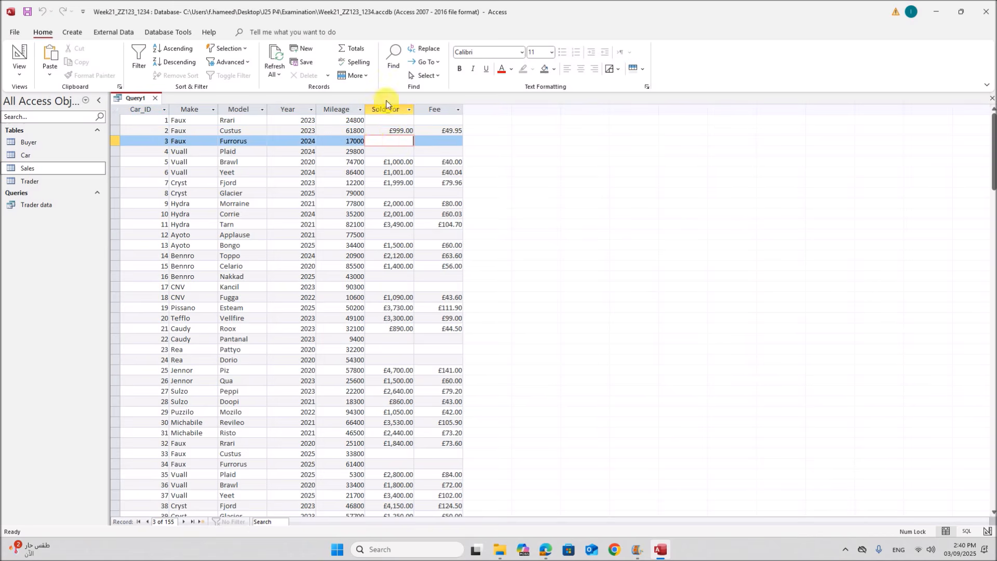
Return to the query design and set the Sold_for criterion to >0
right_click(135, 98)
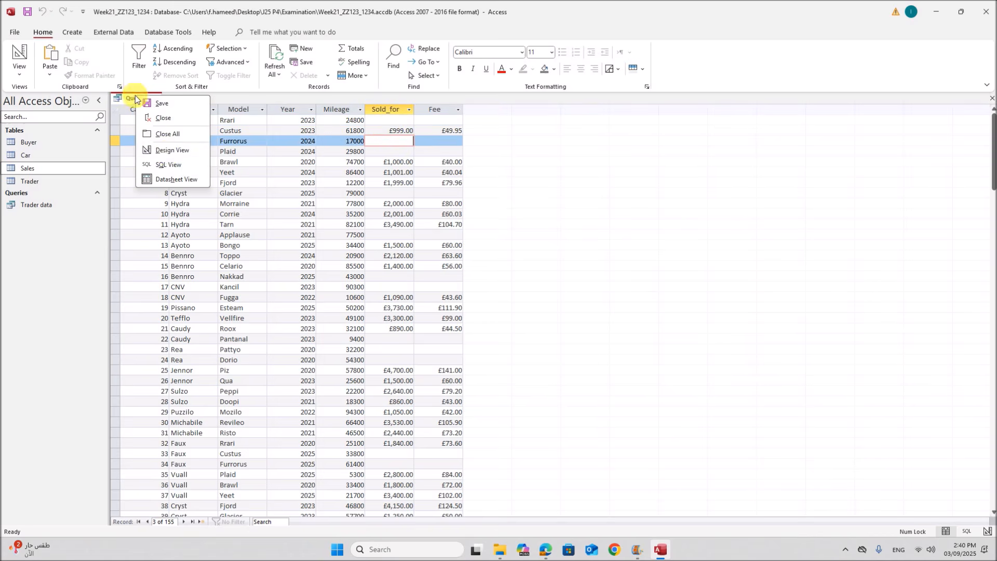
click(172, 150)
click(463, 456)
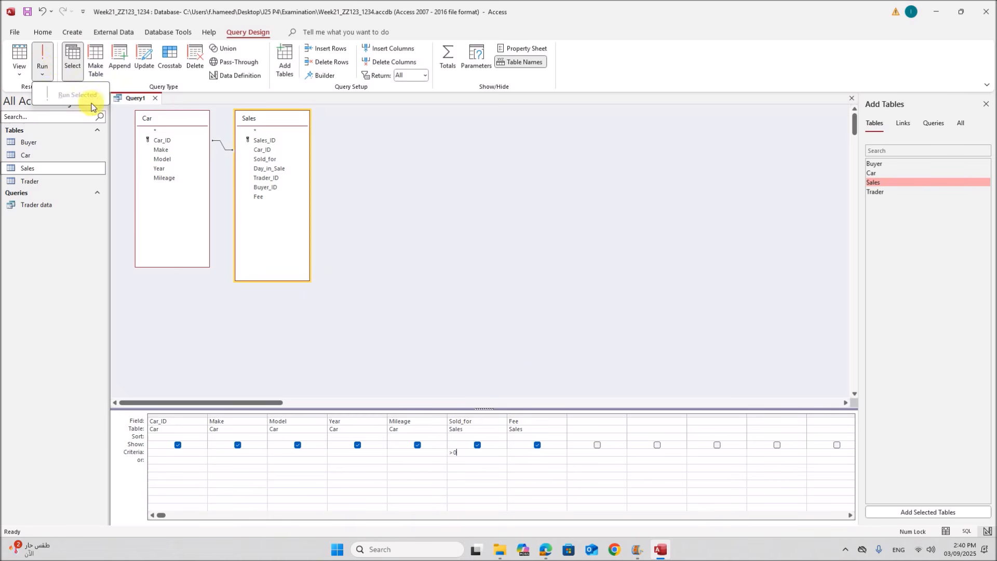
Run the filtered query and look through all its records to check the Sold_for column
click(43, 66)
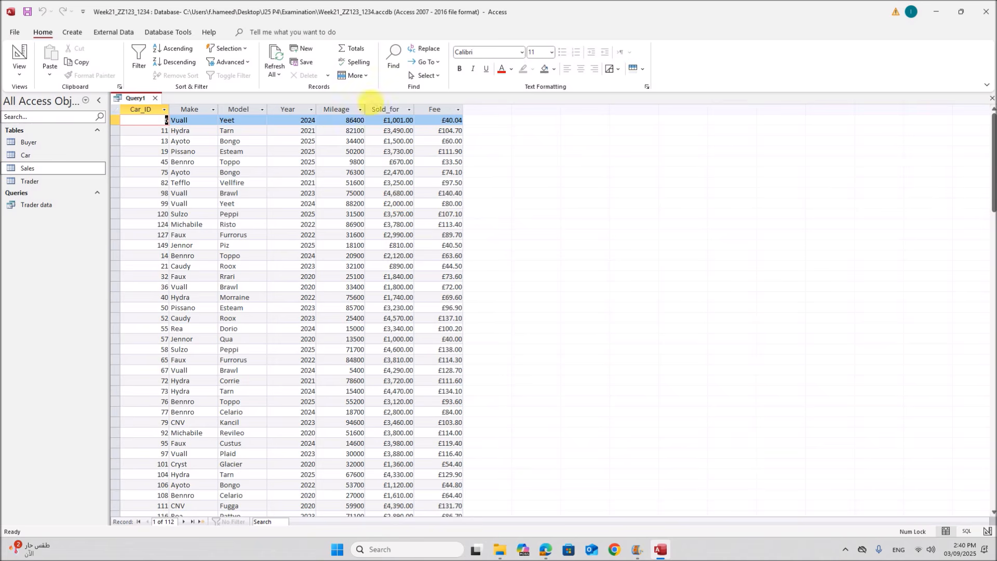
scroll(409, 245, down, 7)
scroll(410, 245, down, 4)
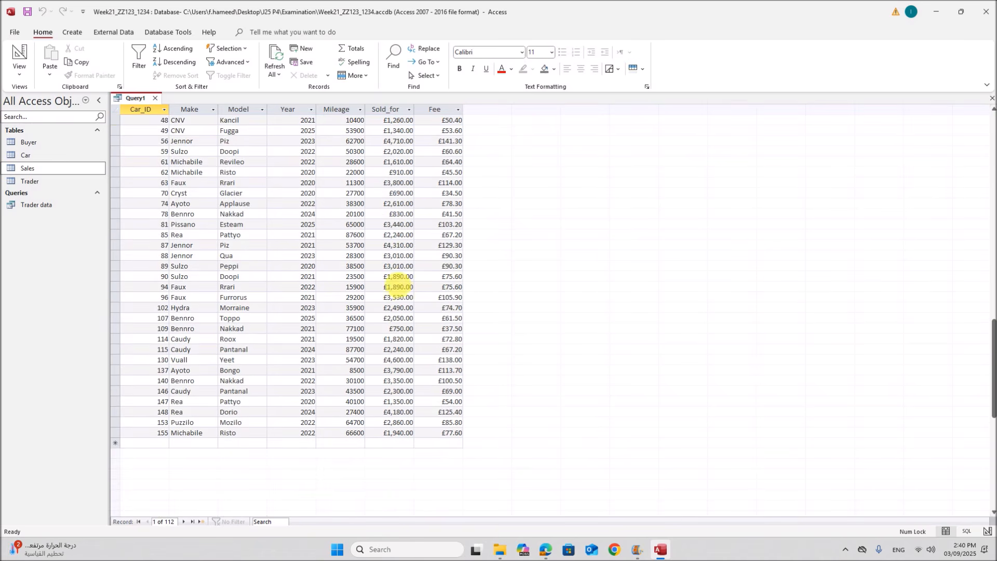
scroll(401, 294, up, 11)
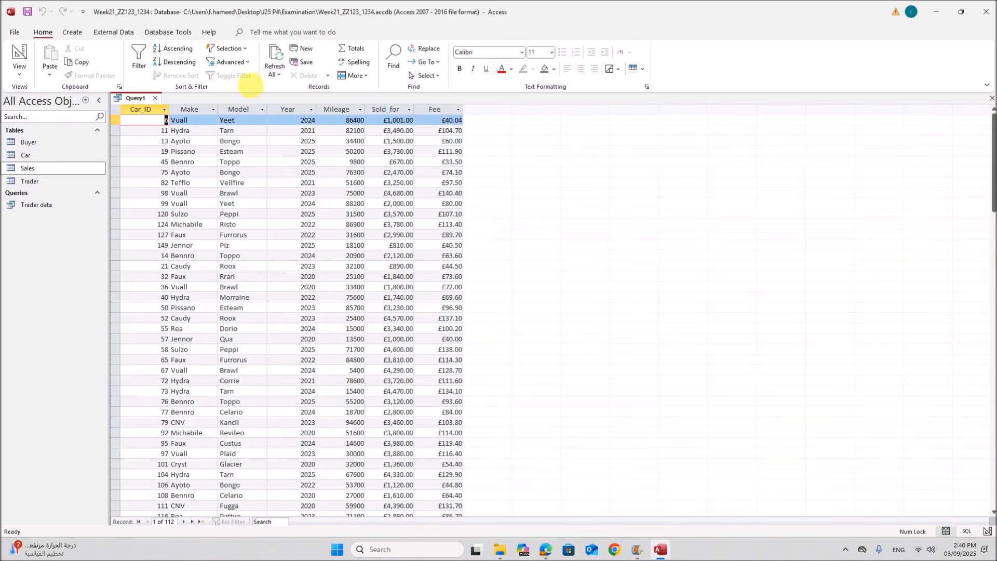
Return to the query design and add Trader_ID from the Sales table after the Fee field
right_click(135, 98)
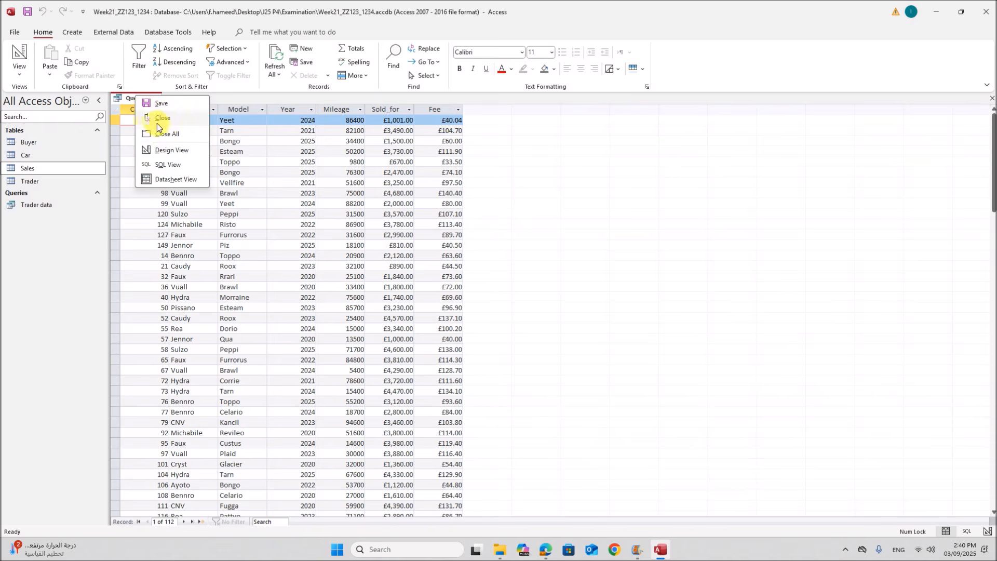
click(165, 149)
click(576, 422)
double_click(265, 177)
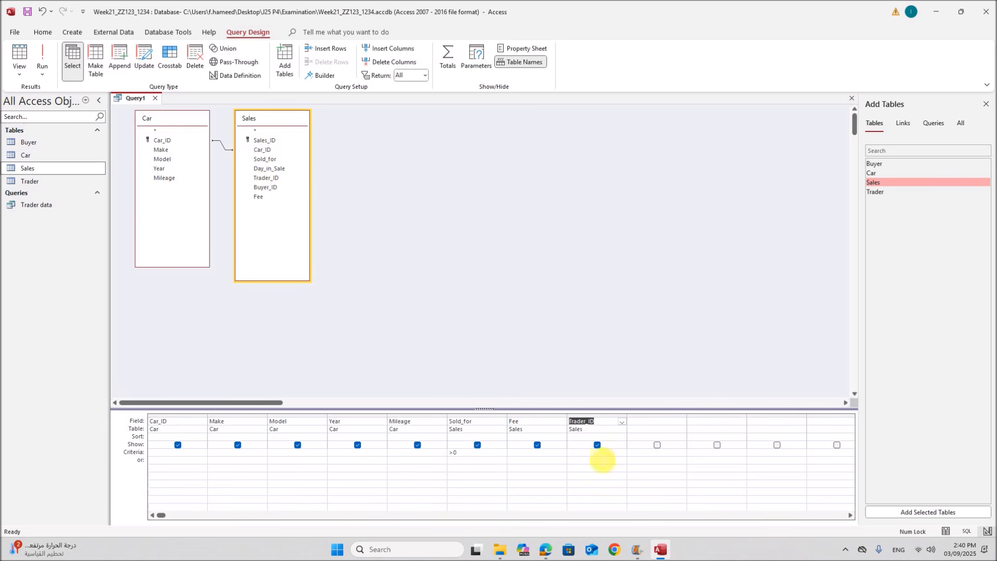
Save the query as Cars sold and close it
right_click(133, 99)
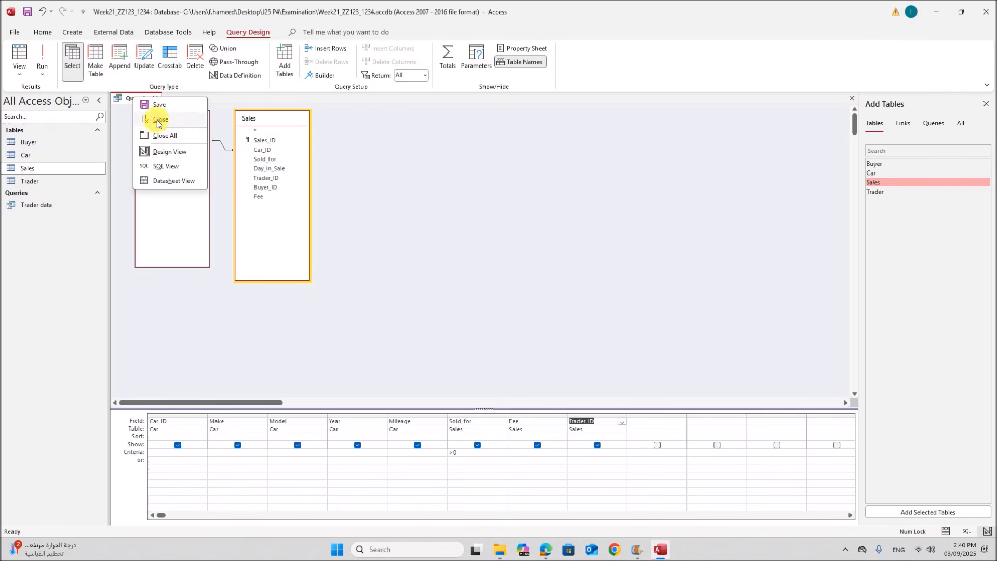
click(159, 104)
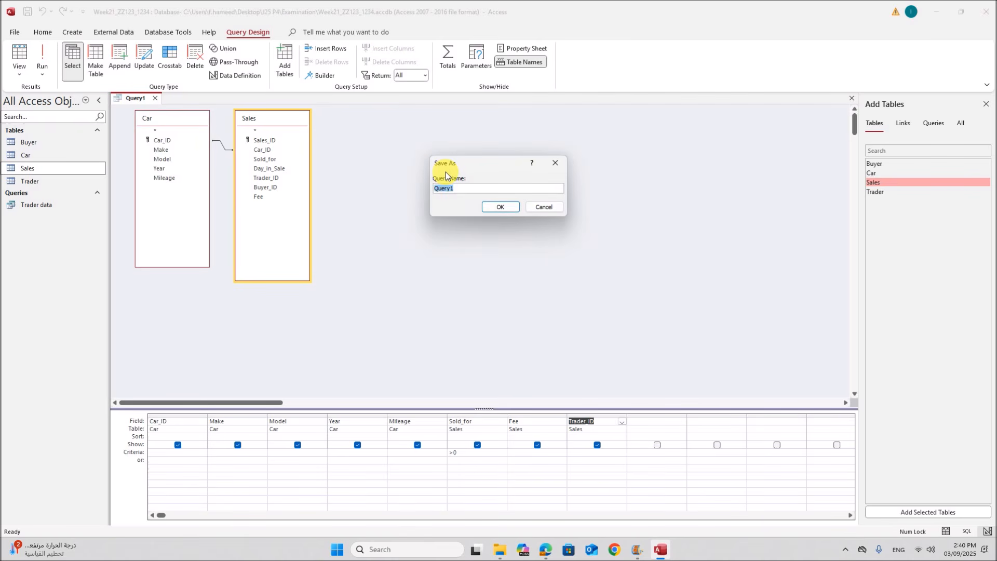
text(Cars sold)
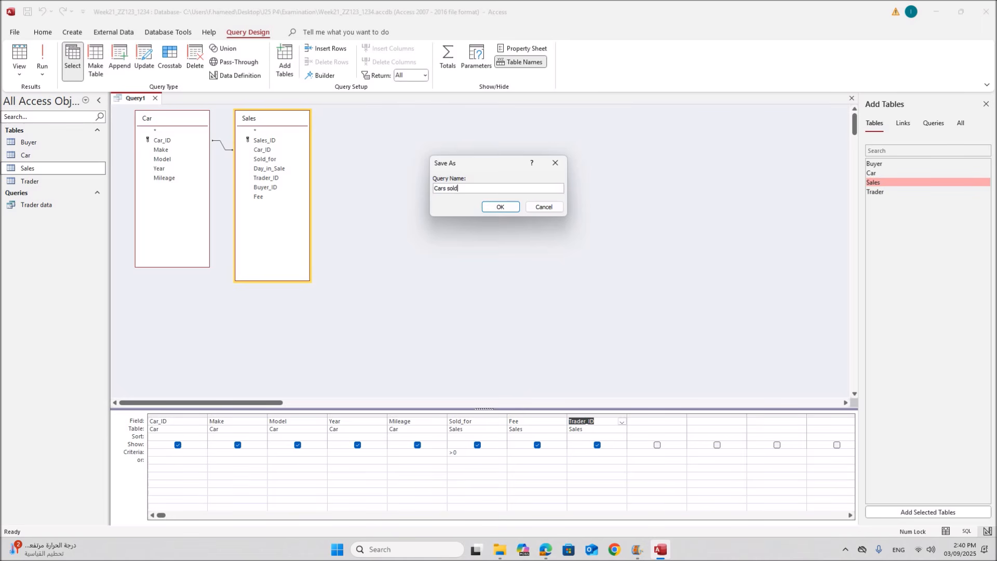
click(500, 207)
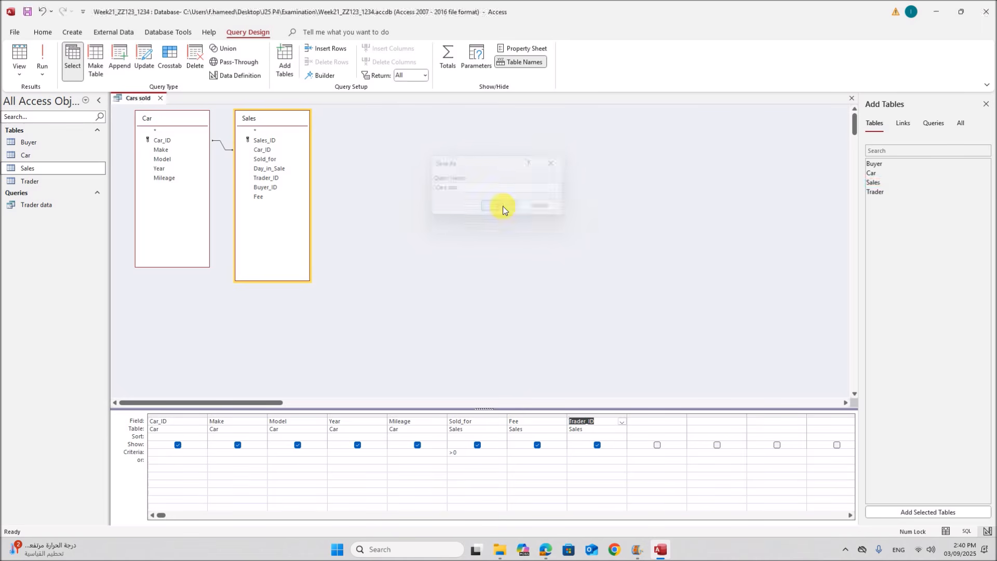
click(162, 98)
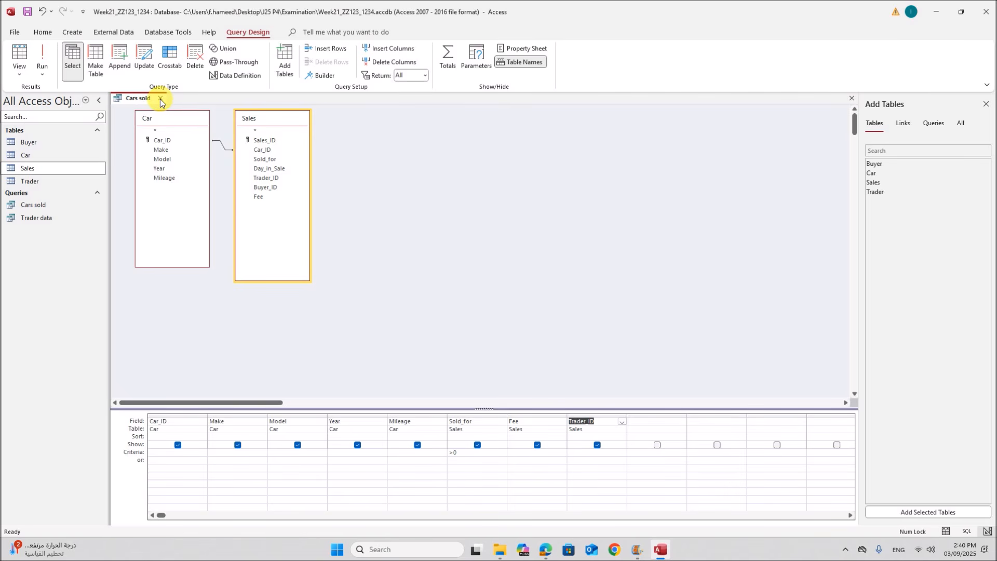
Create another query design with the Car and Sales tables and enlarge both field lists to show every field
click(73, 33)
click(171, 66)
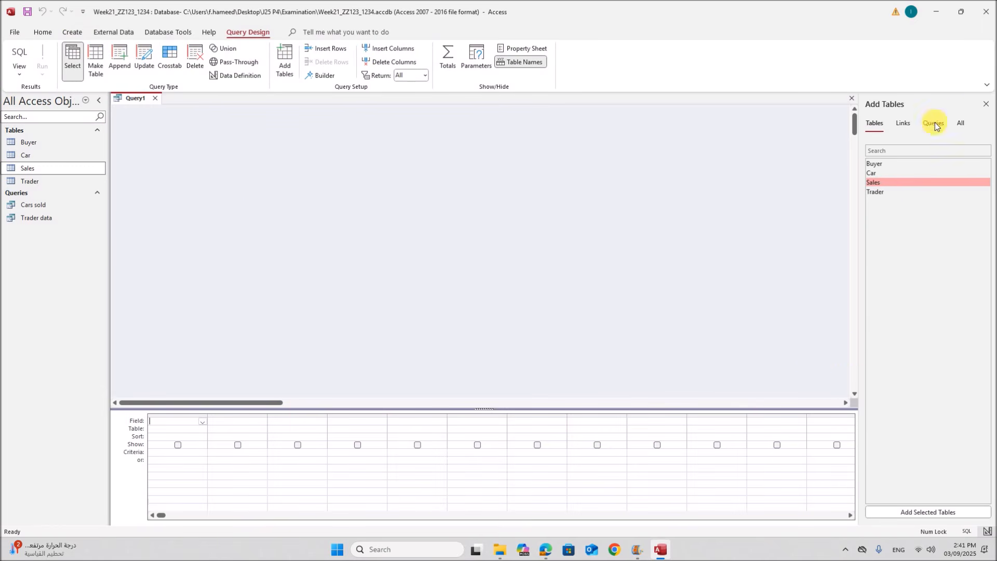
double_click(886, 172)
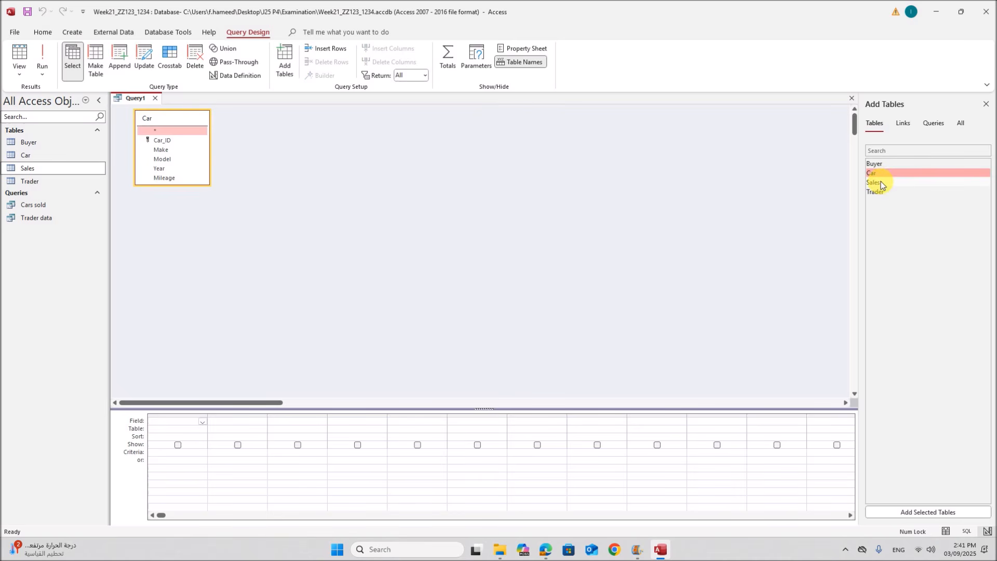
double_click(875, 183)
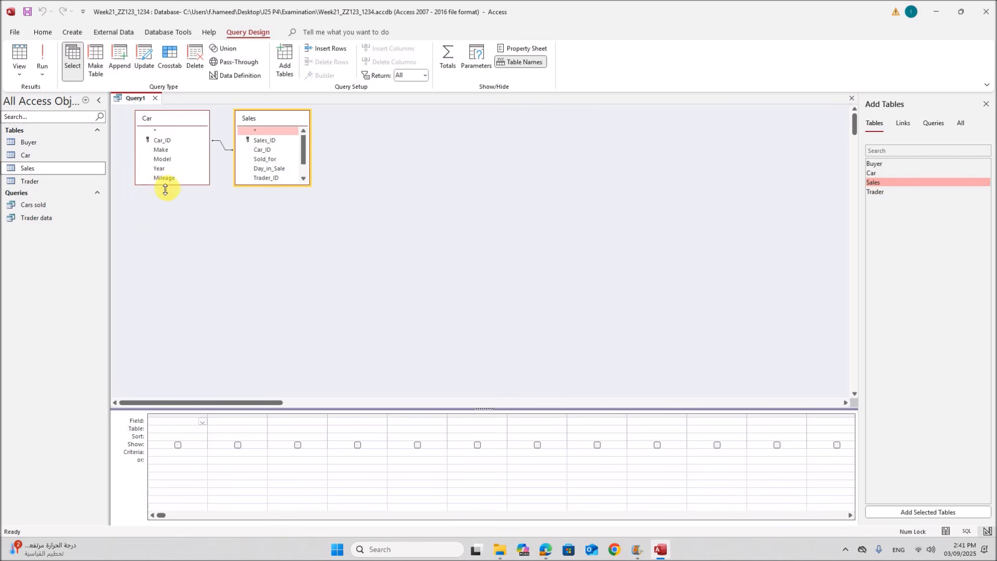
drag(163, 186, 166, 251)
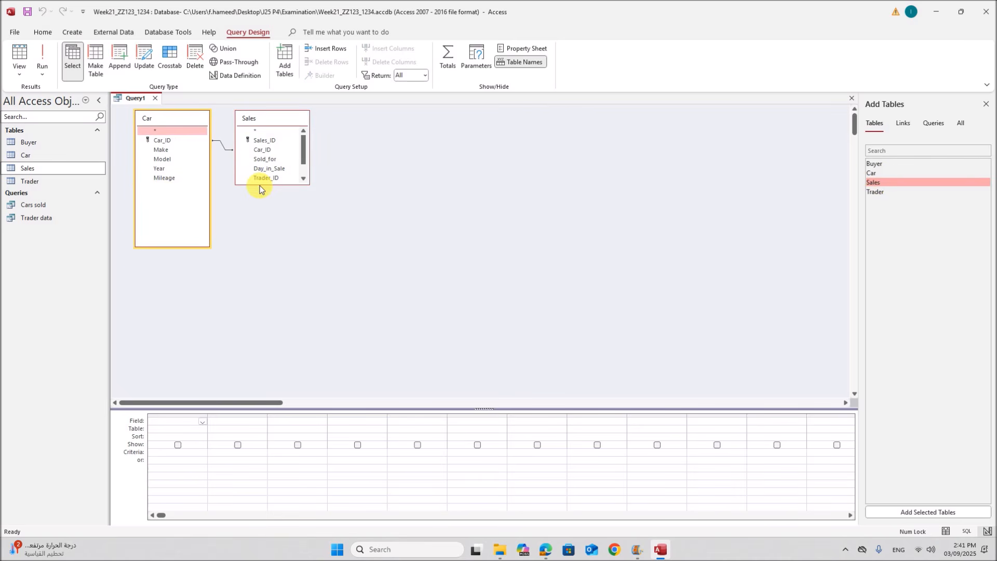
drag(262, 190, 261, 276)
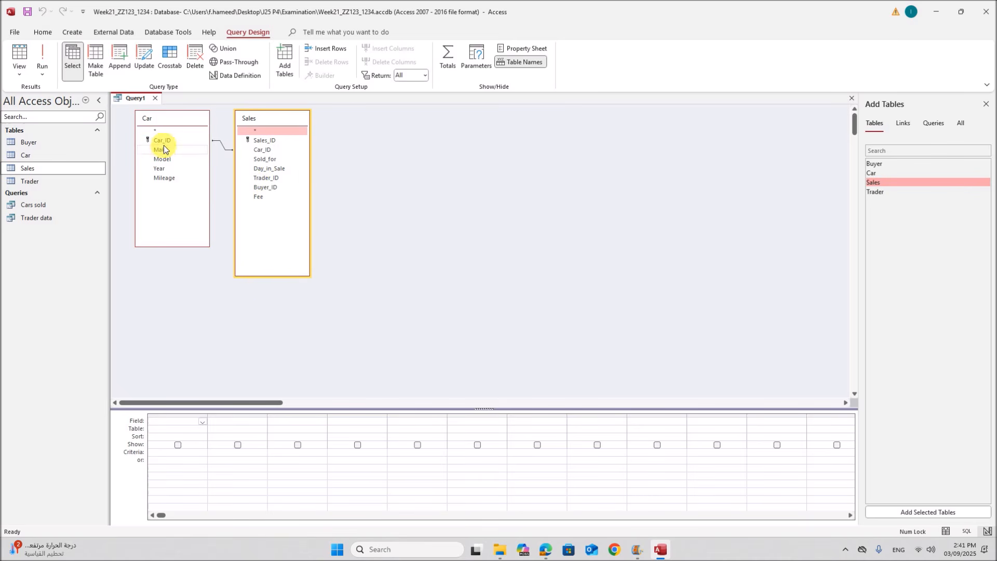
Add Car_ID, Make, Model, Year and Mileage from the Car table to the new query
click(164, 140)
double_click(164, 141)
double_click(165, 149)
double_click(165, 159)
double_click(165, 168)
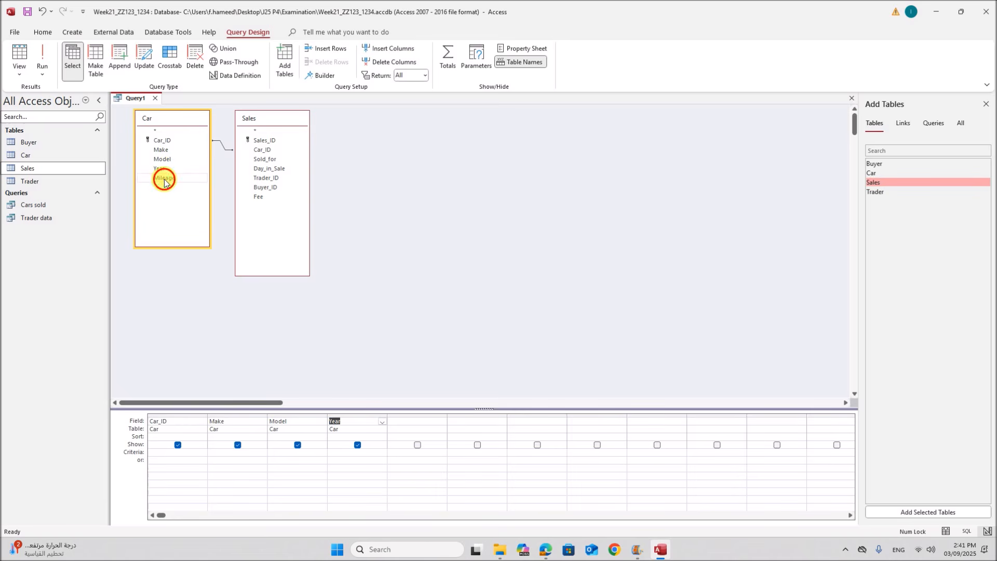
double_click(164, 178)
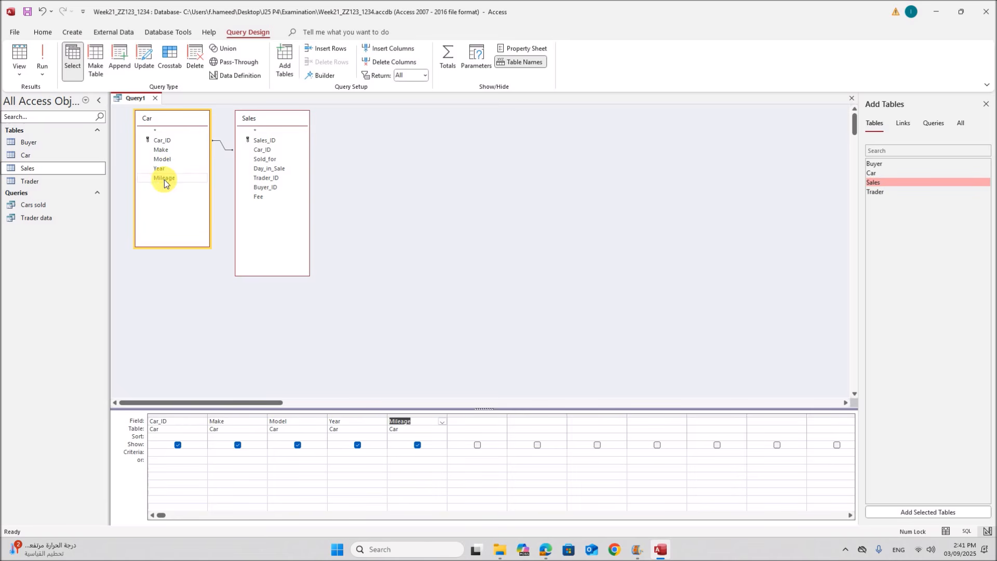
Check the Cars Unsold layout in the exam paper and add Day_in_Sale and Trader_ID from Sales to the query
click(544, 546)
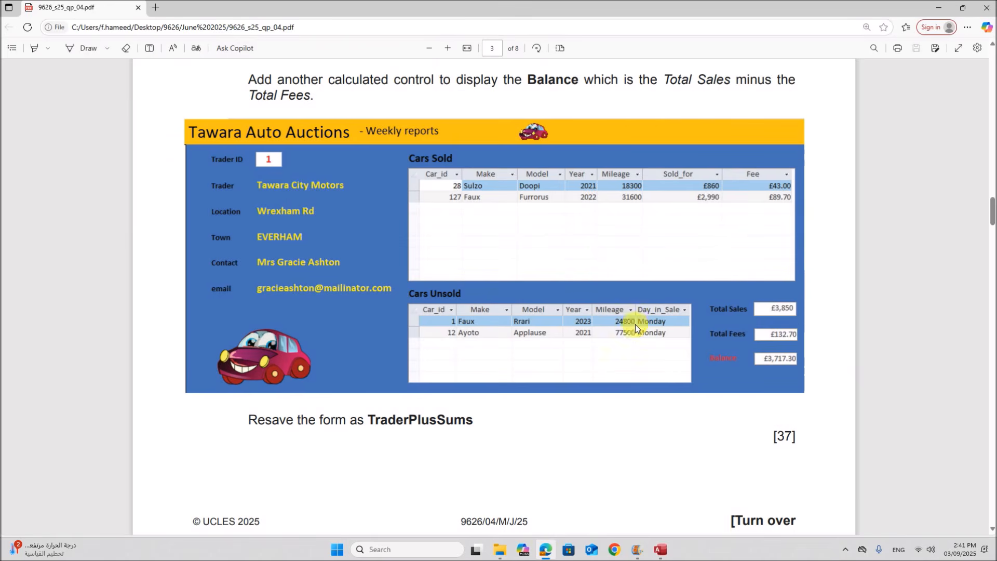
click(660, 549)
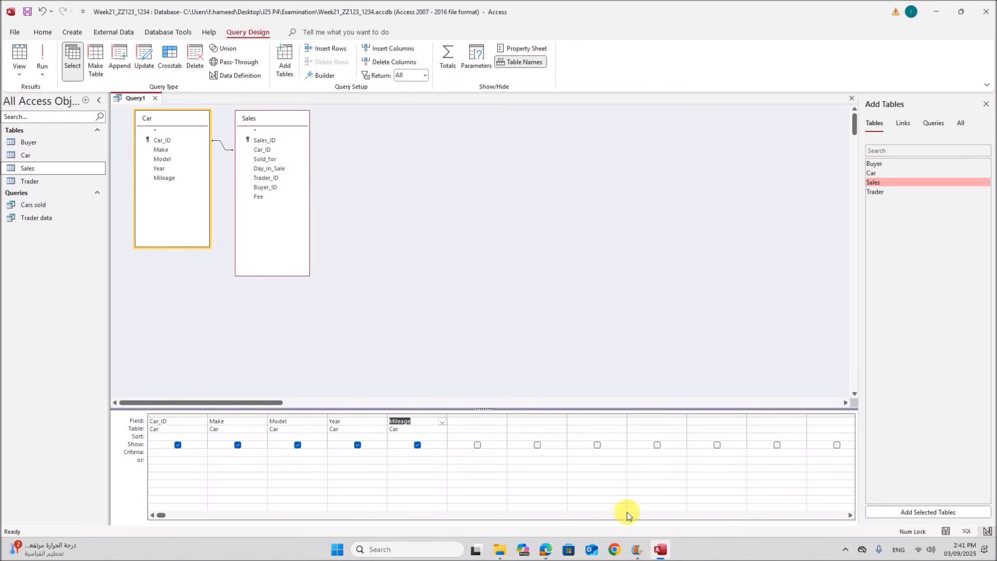
click(261, 170)
double_click(261, 170)
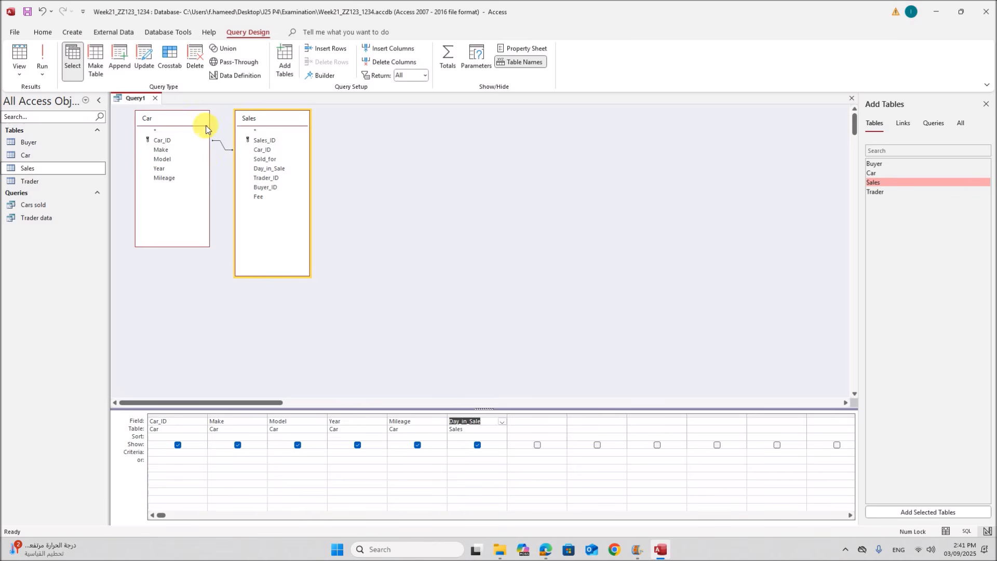
double_click(262, 178)
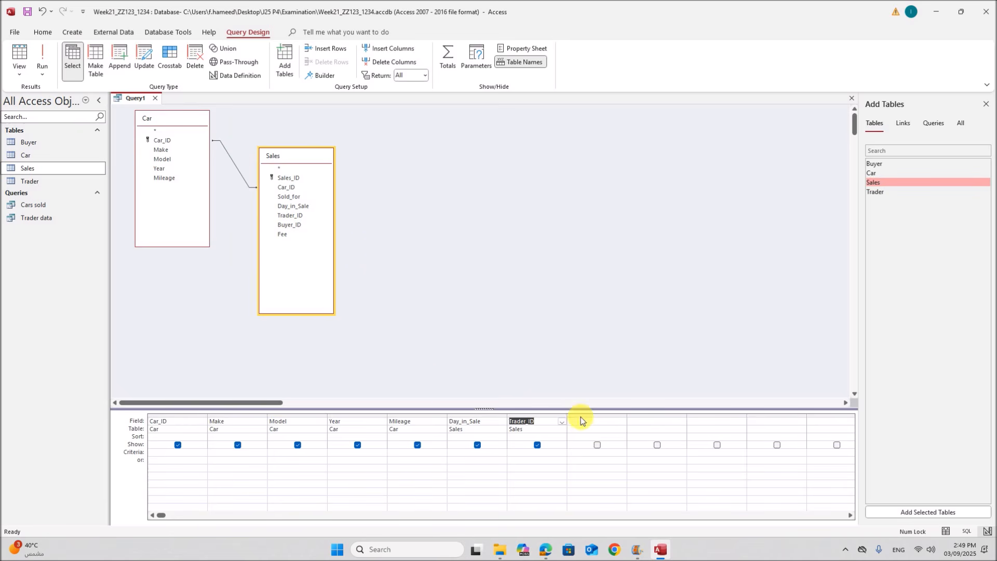
Add Sold_for from the Sales table after Trader_ID and run the query to review its records
click(581, 421)
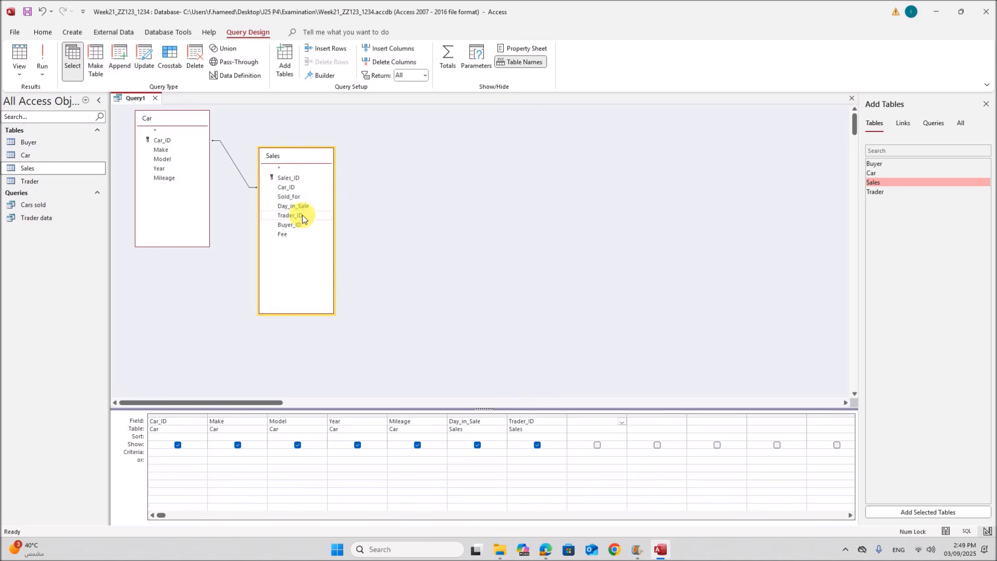
double_click(289, 196)
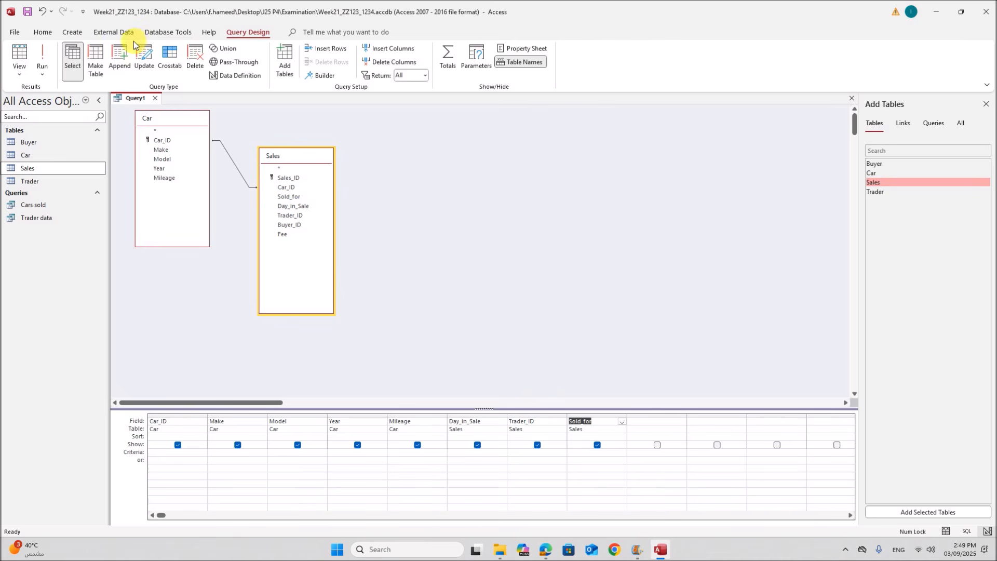
click(42, 60)
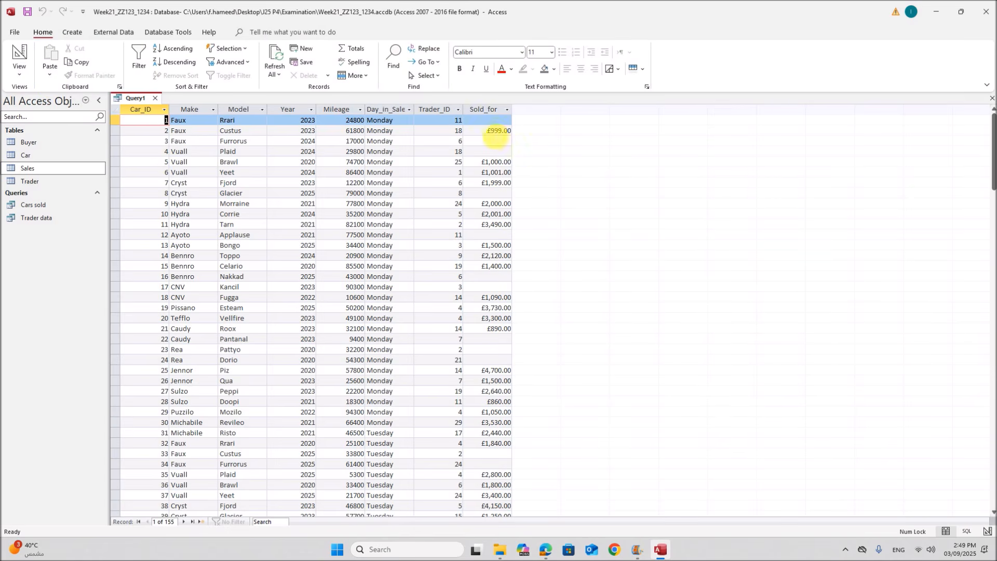
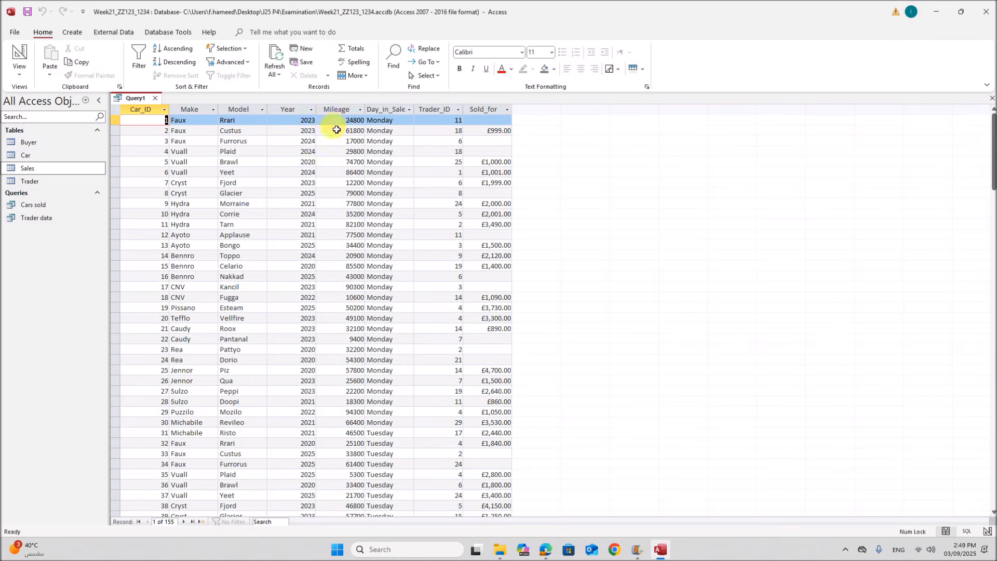
Set the Sold_for criterion to Is Null in the query design and run it to review the unsold cars
right_click(129, 97)
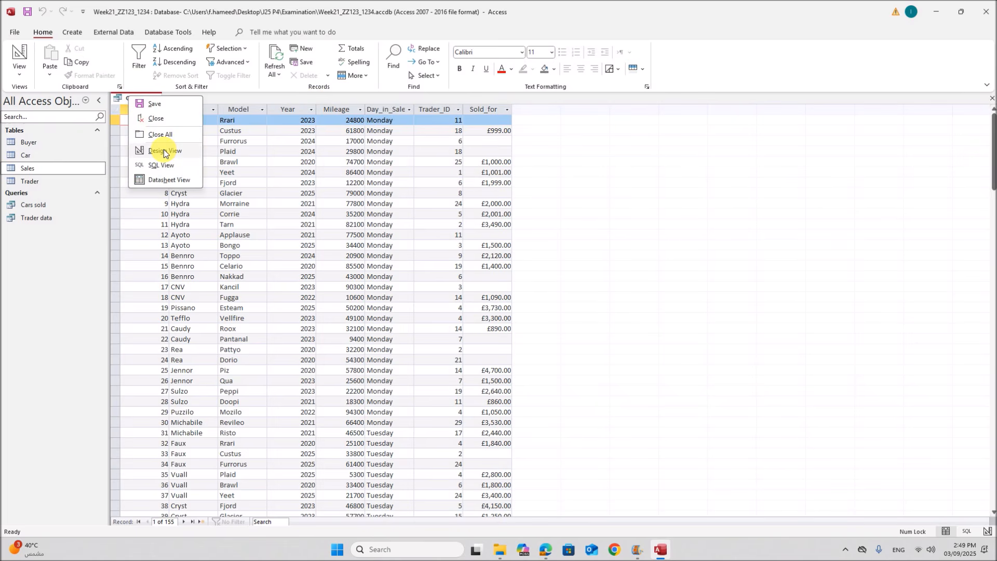
click(163, 150)
click(573, 453)
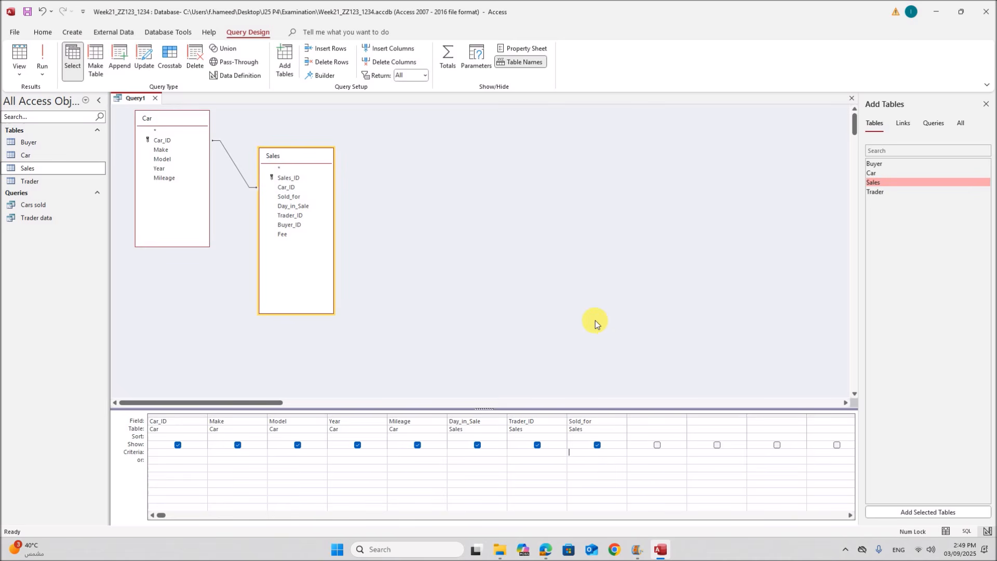
text(I)
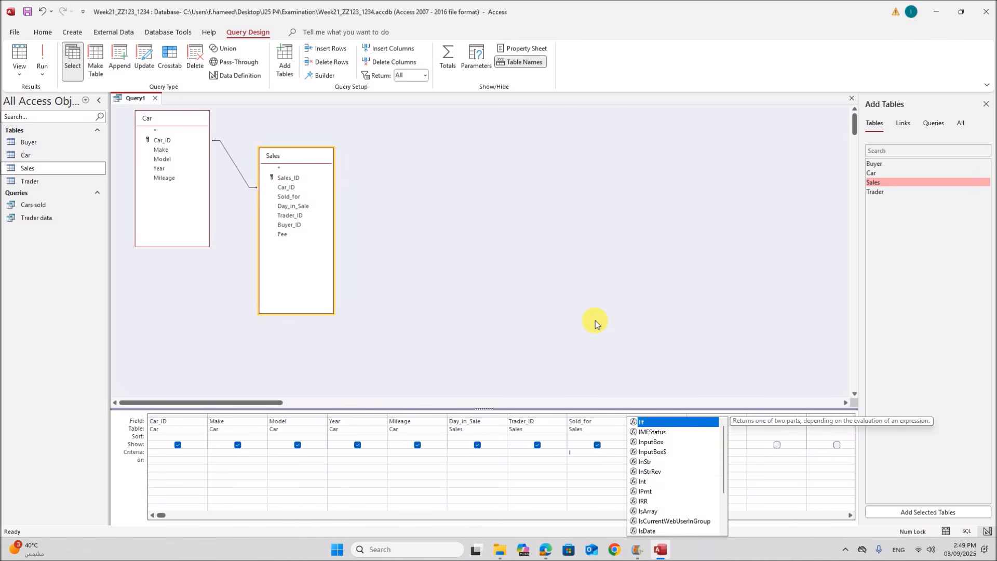
text(s )
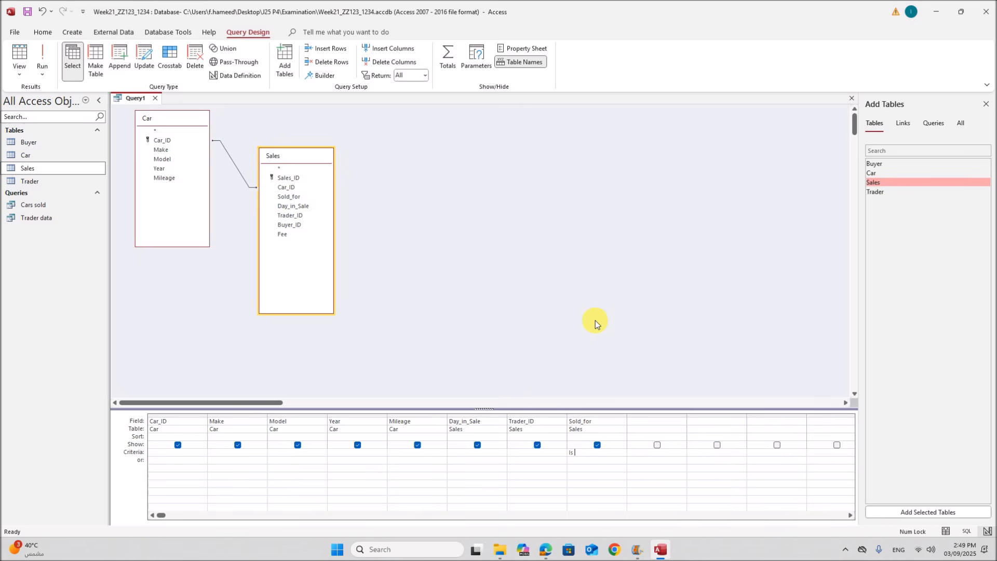
text(Null)
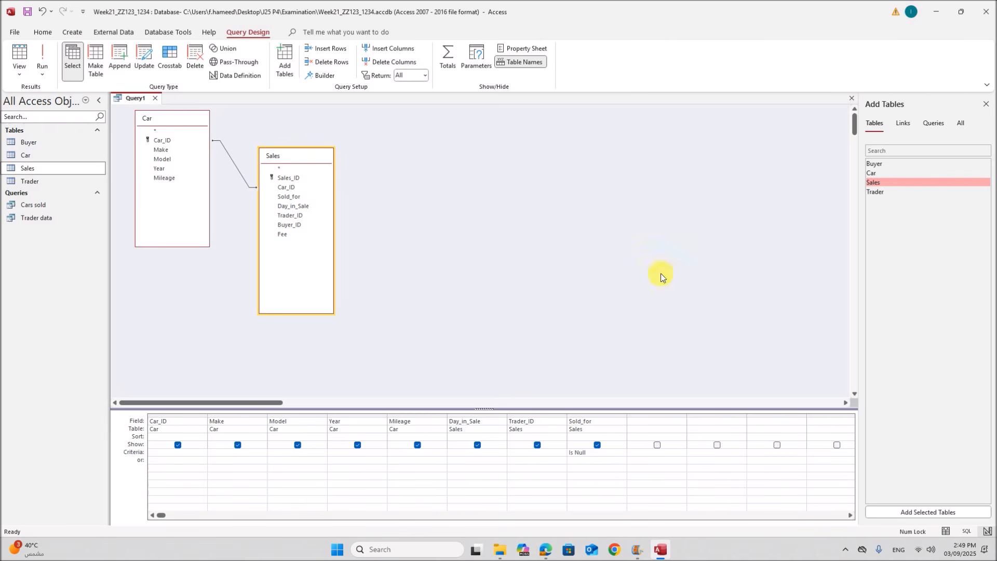
click(42, 60)
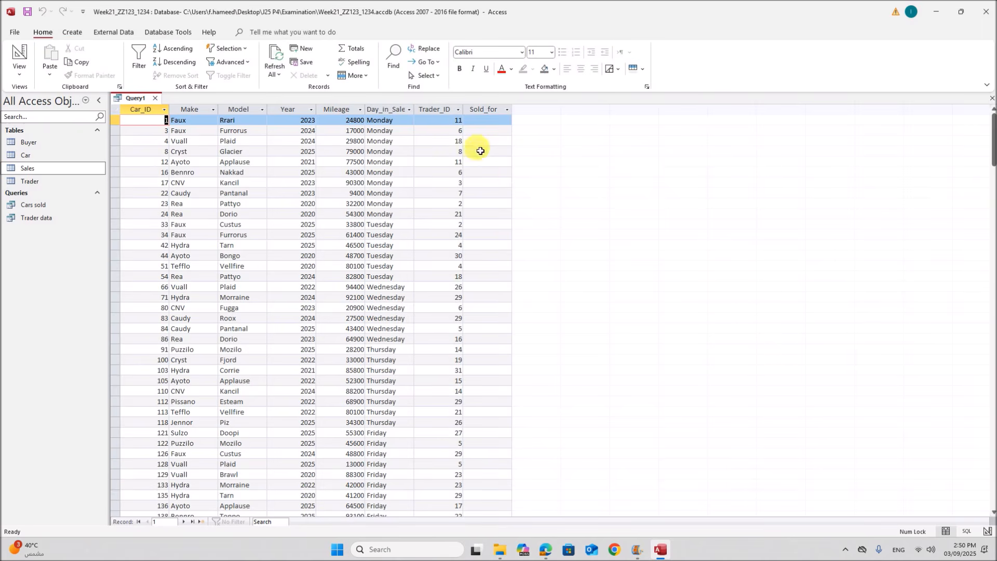
scroll(494, 344, down, 7)
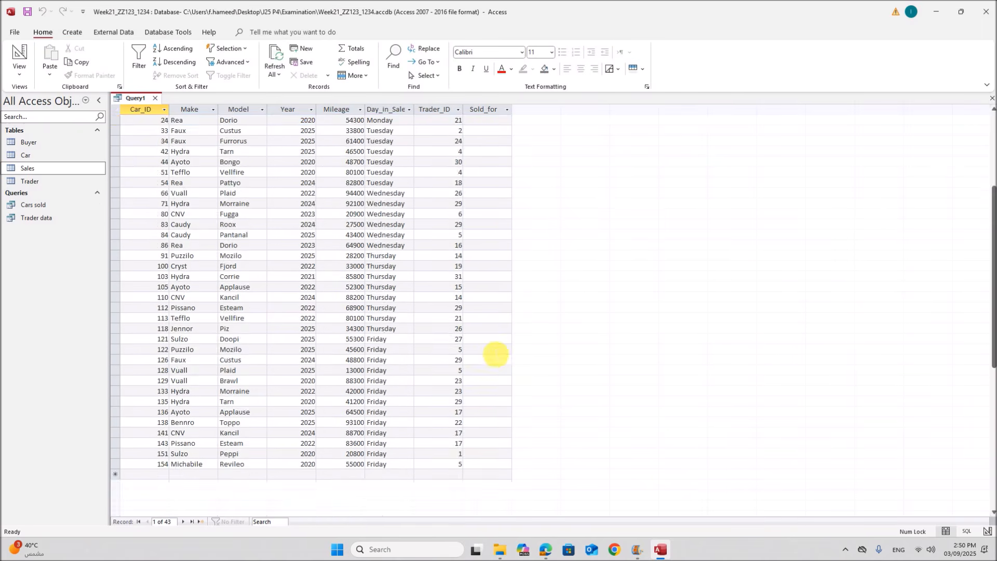
scroll(494, 352, up, 7)
Save the query with the name Cars unsold
right_click(131, 97)
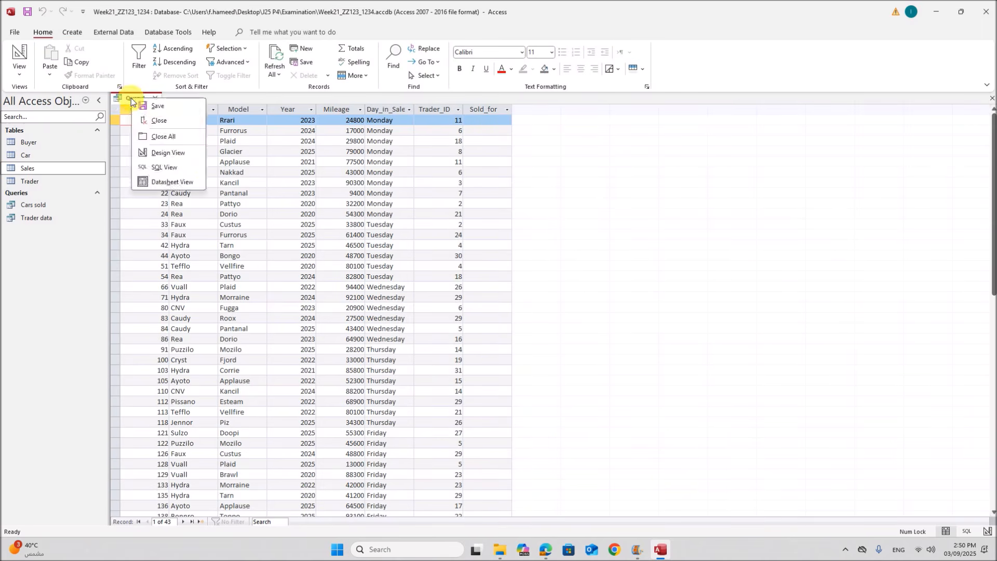
click(169, 107)
text(Cars unsold)
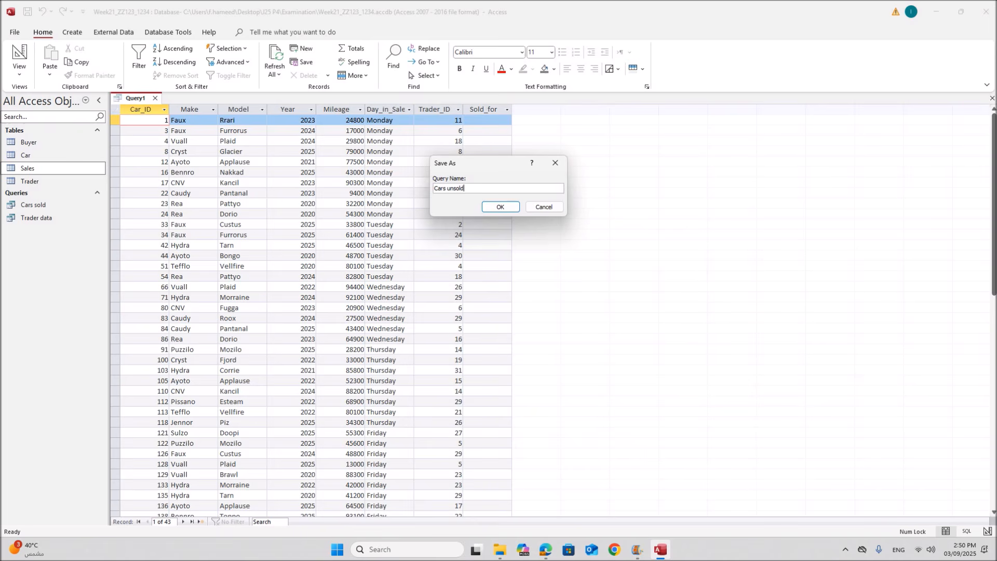
click(511, 210)
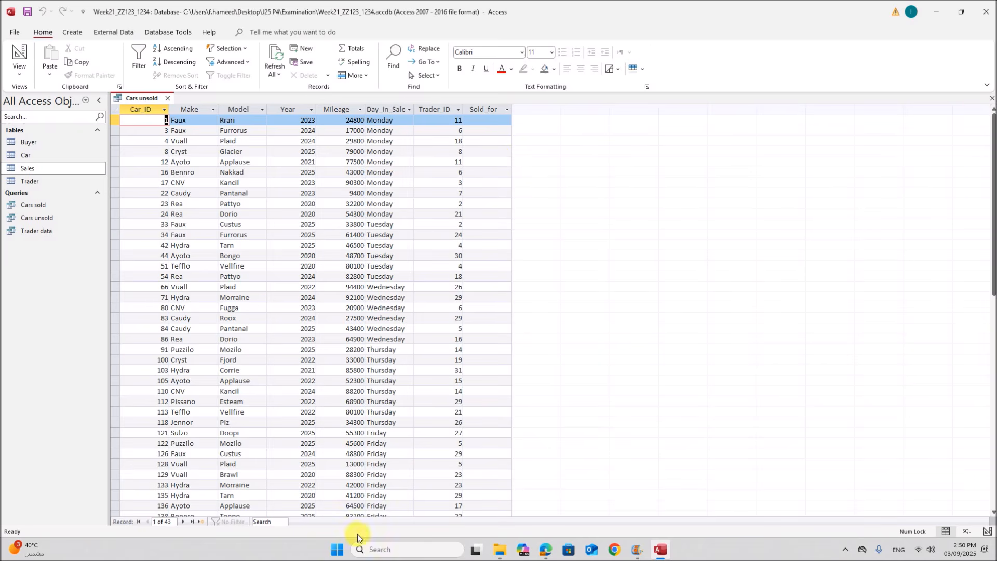
Check the form layout in the exam paper, return to Access and close the Cars unsold query
click(545, 545)
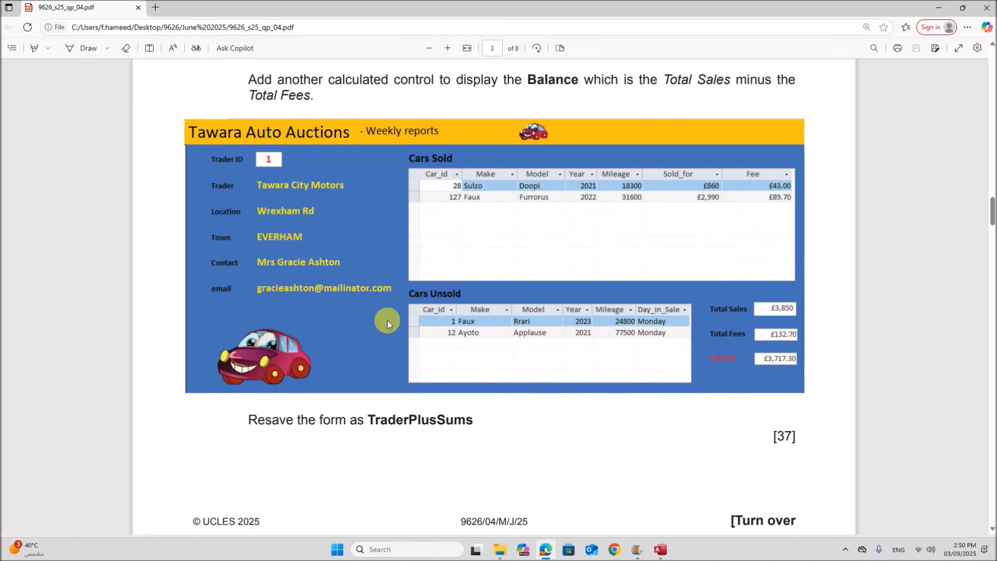
click(660, 551)
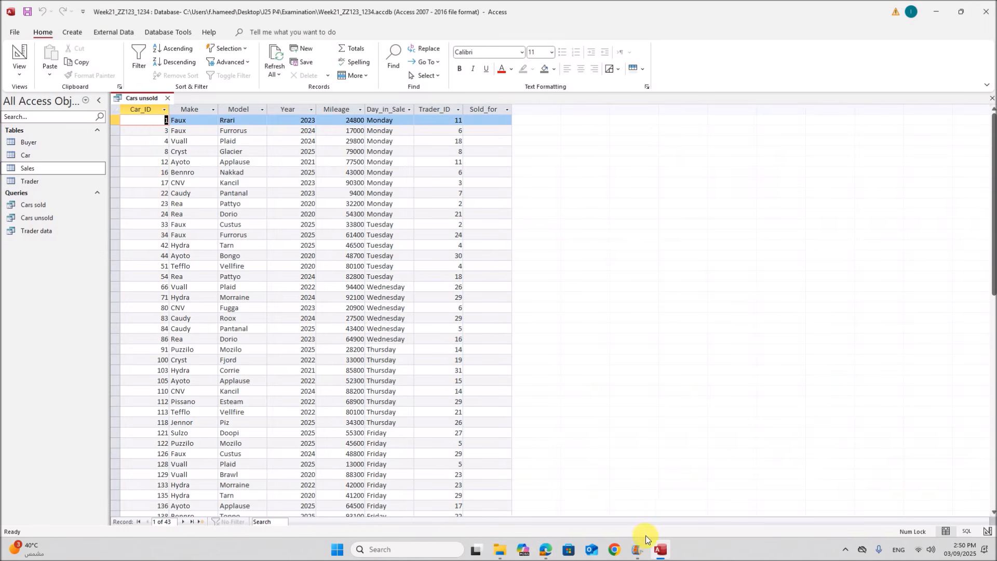
right_click(144, 101)
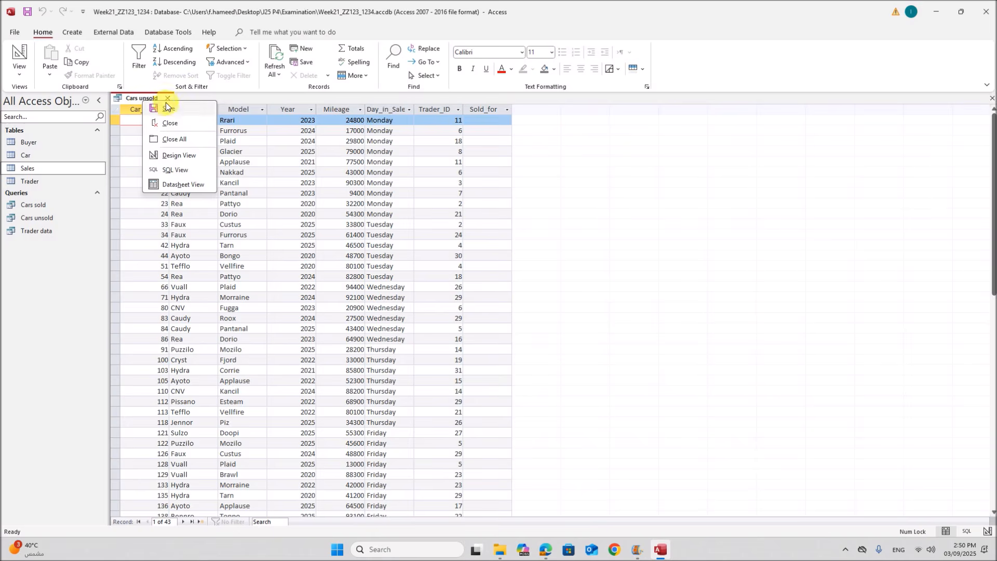
click(167, 97)
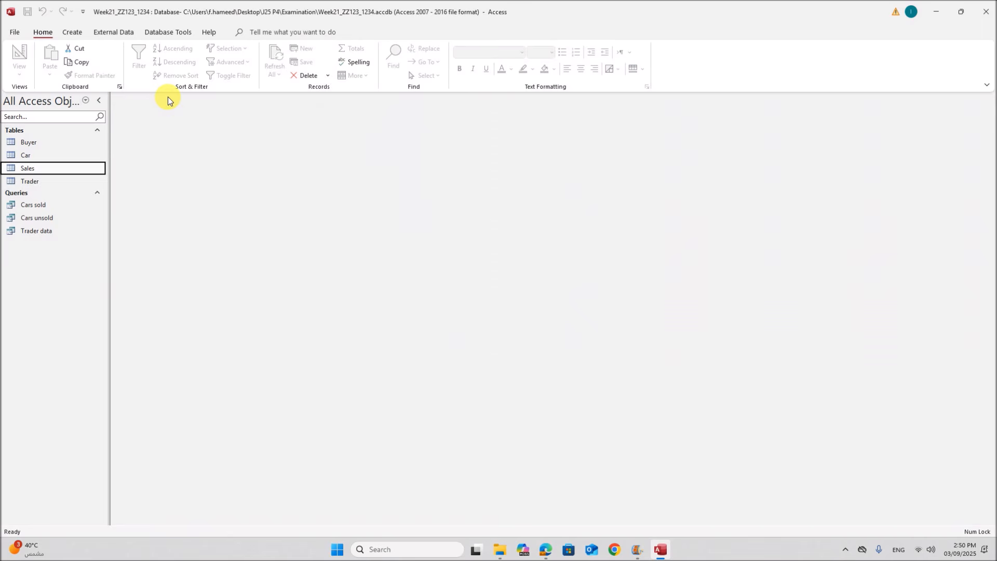
Start a form with the Form Wizard using every field of the Trader data query in a columnar layout
click(72, 32)
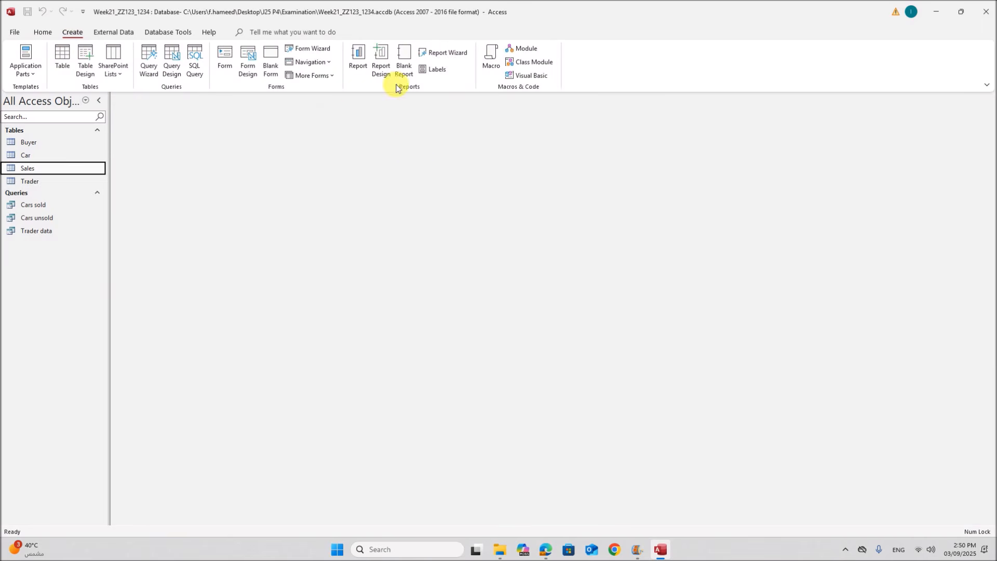
click(307, 50)
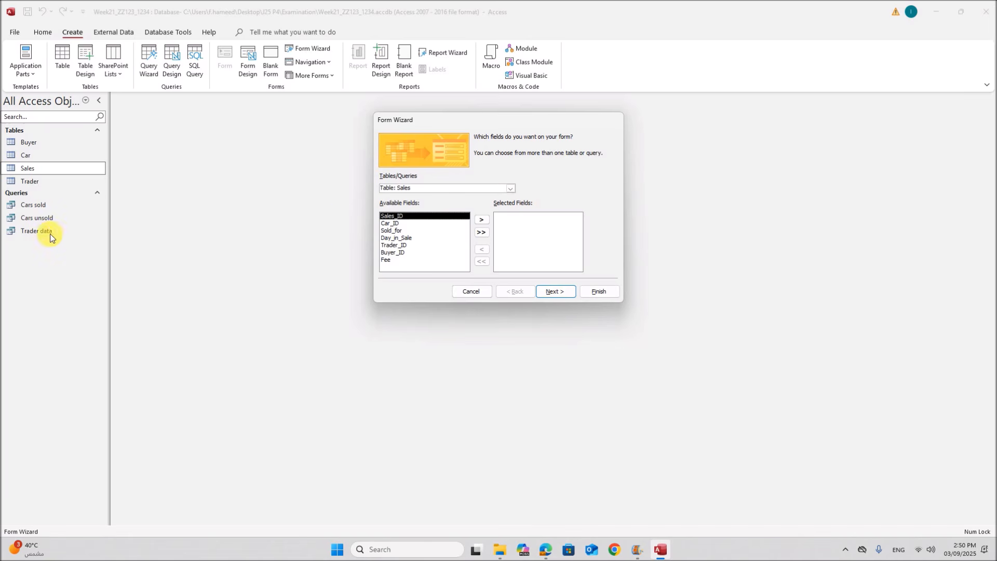
click(509, 189)
click(407, 241)
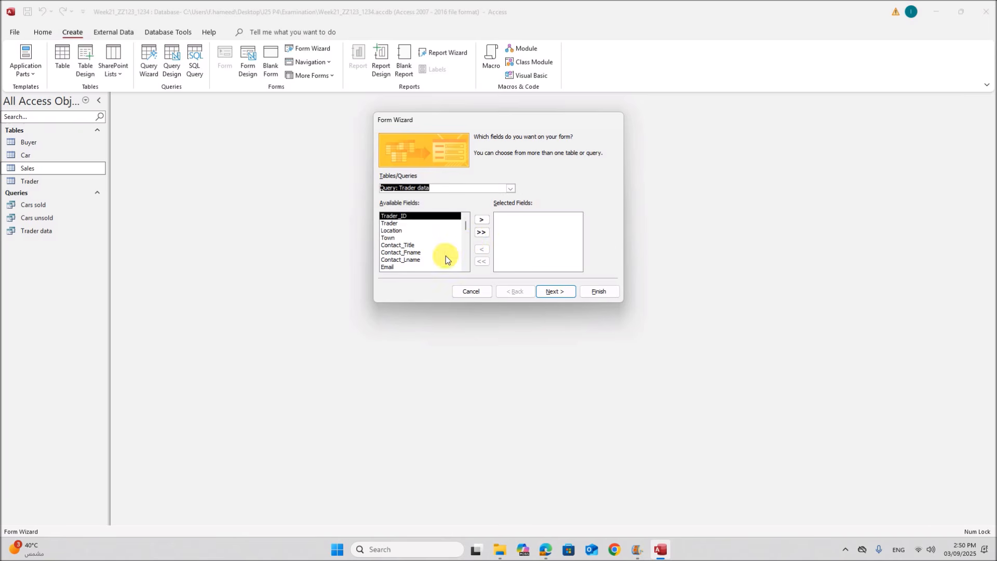
click(482, 232)
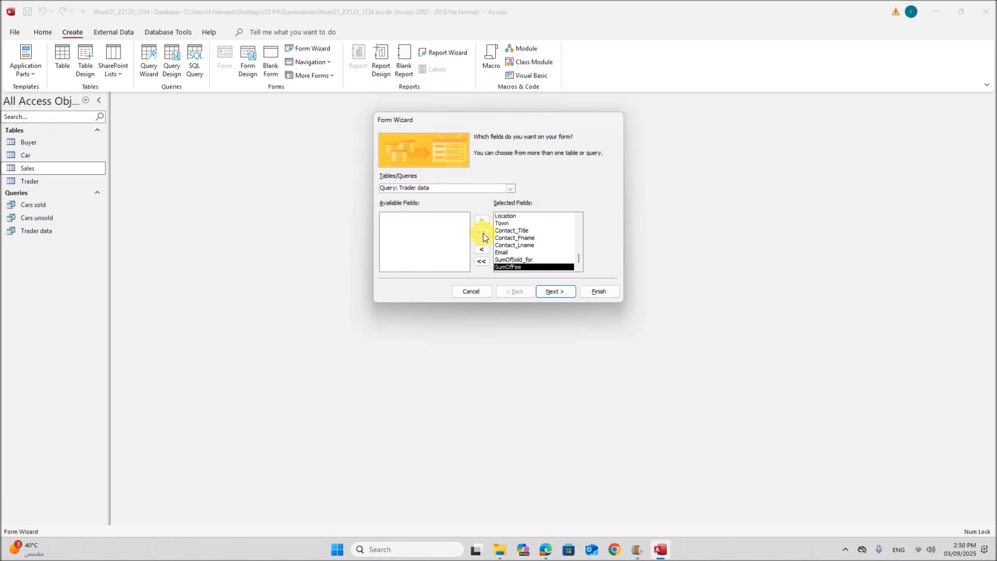
click(553, 293)
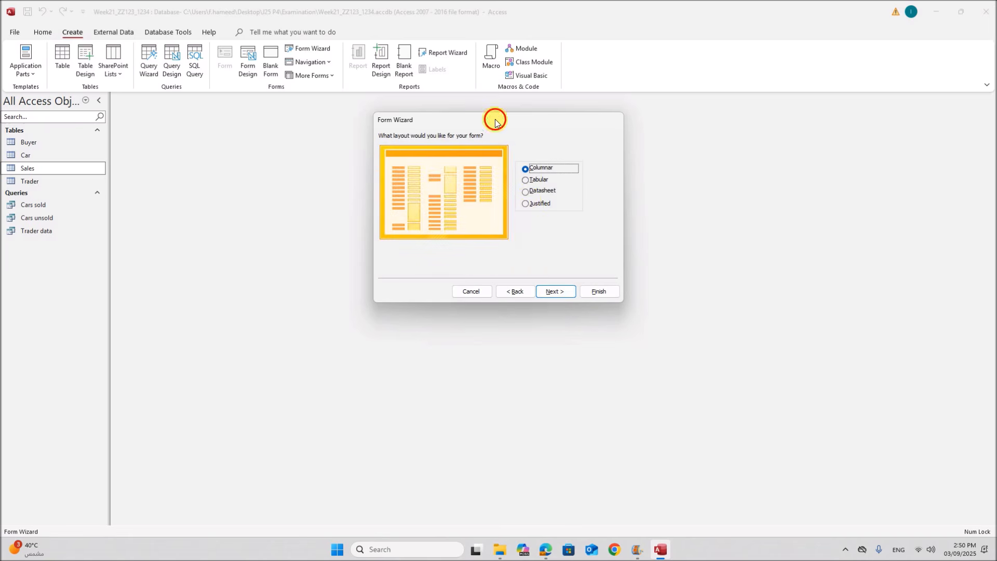
drag(495, 121, 358, 117)
click(418, 289)
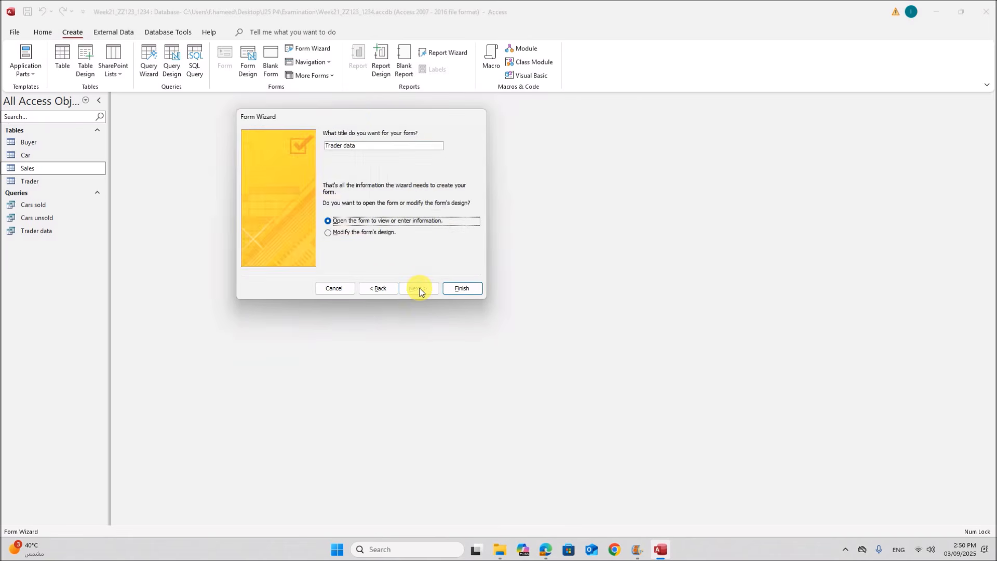
Check the heading in the exam paper, title the form Tawara Auto Auctions and finish the wizard
drag(368, 147, 299, 144)
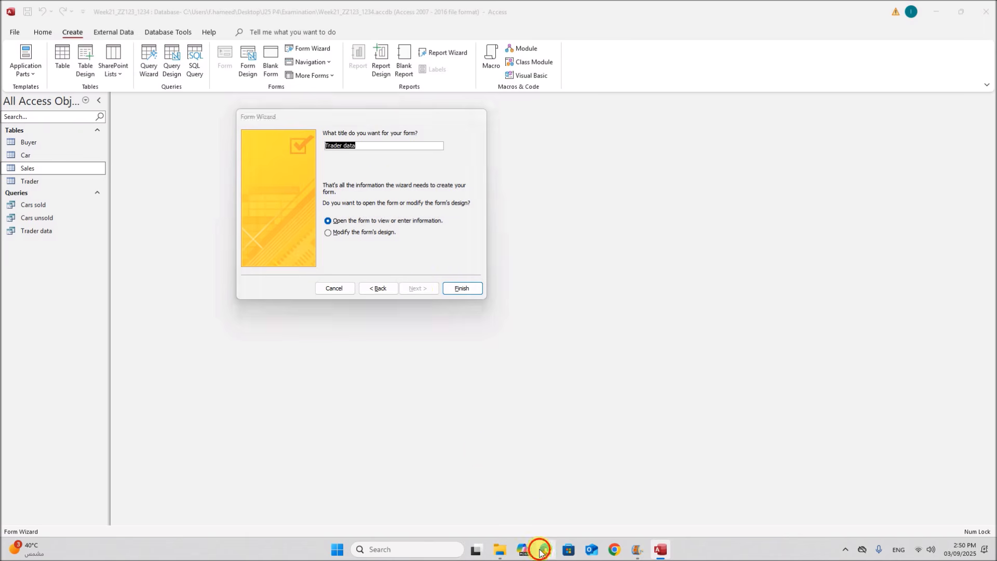
click(544, 550)
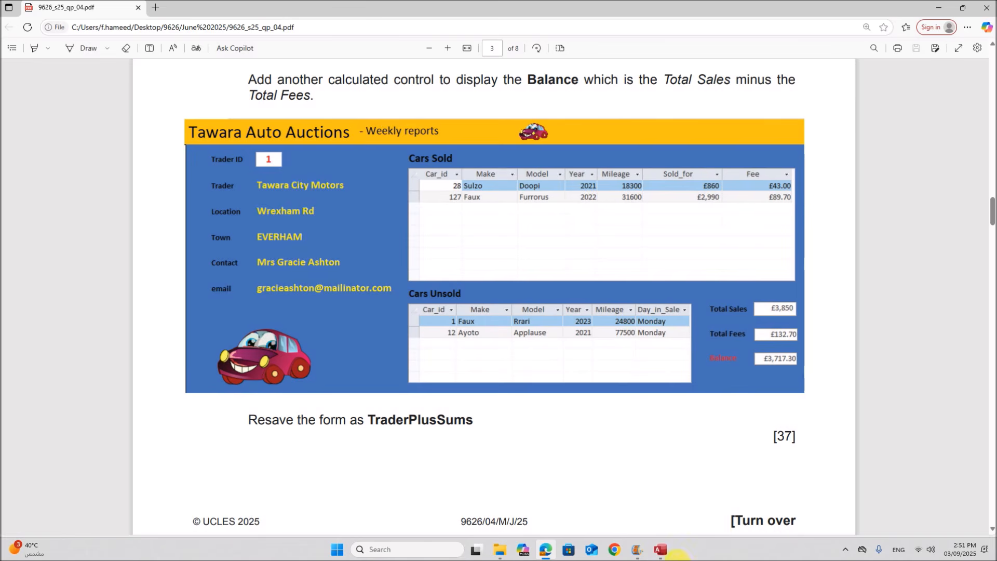
click(660, 550)
text(Tawara Auto Auctions)
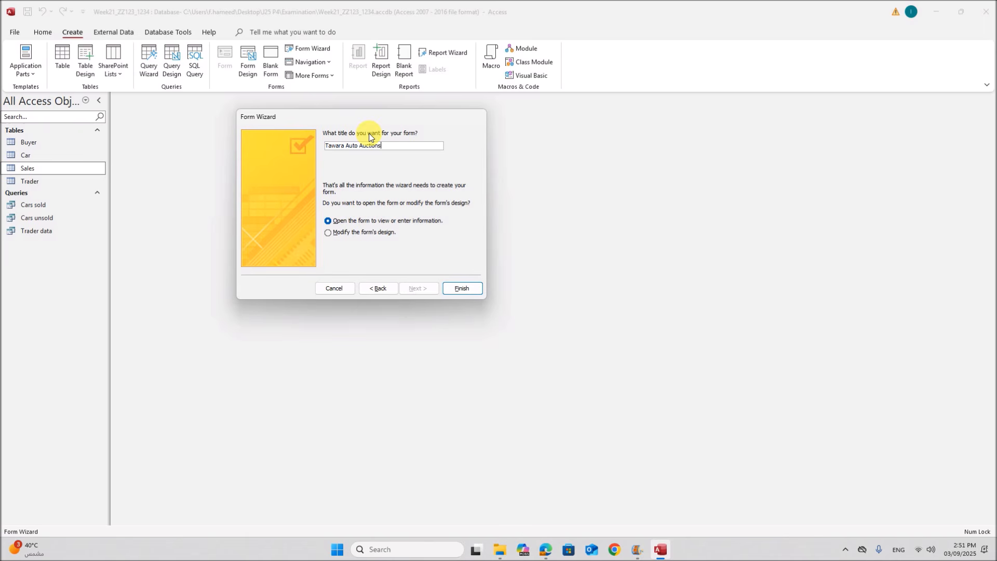
click(460, 289)
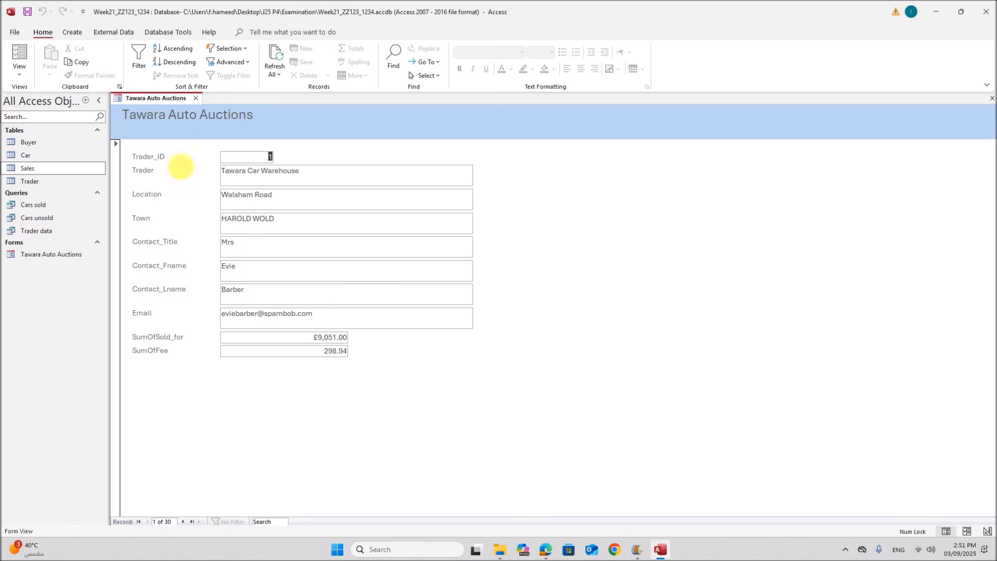
Switch the Tawara Auto Auctions form to Design View and widen its grid to about 34 cm
right_click(153, 101)
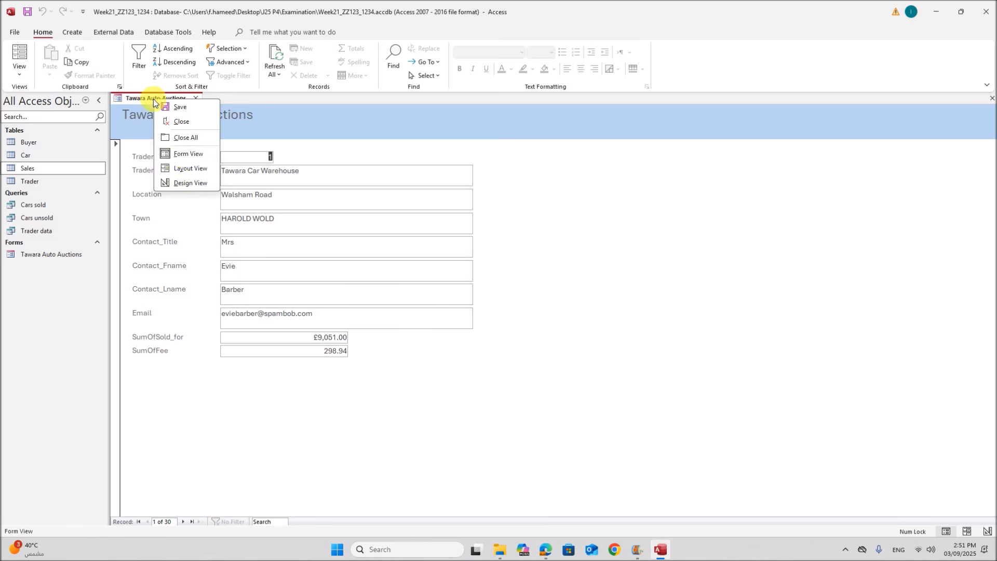
click(181, 183)
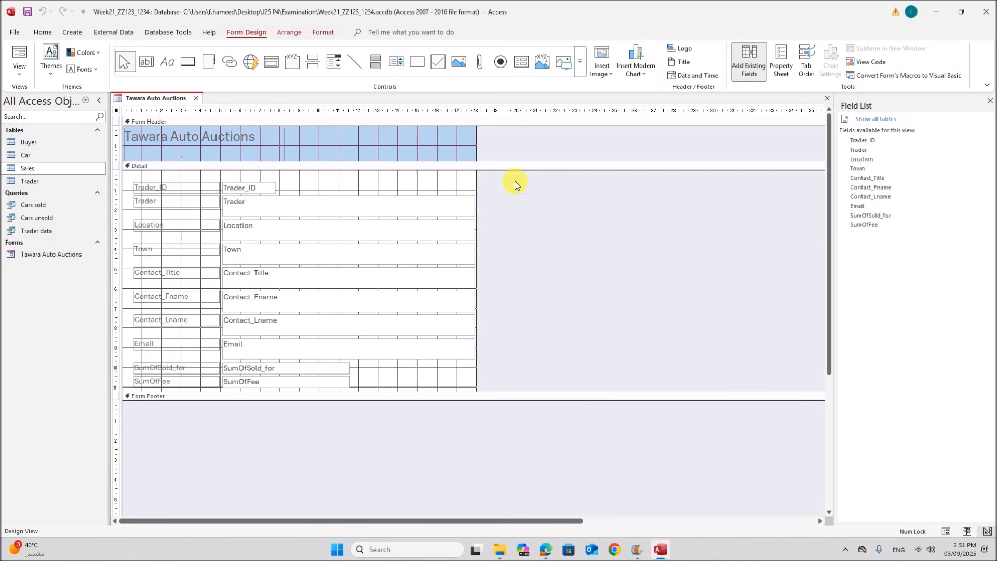
drag(479, 135, 787, 171)
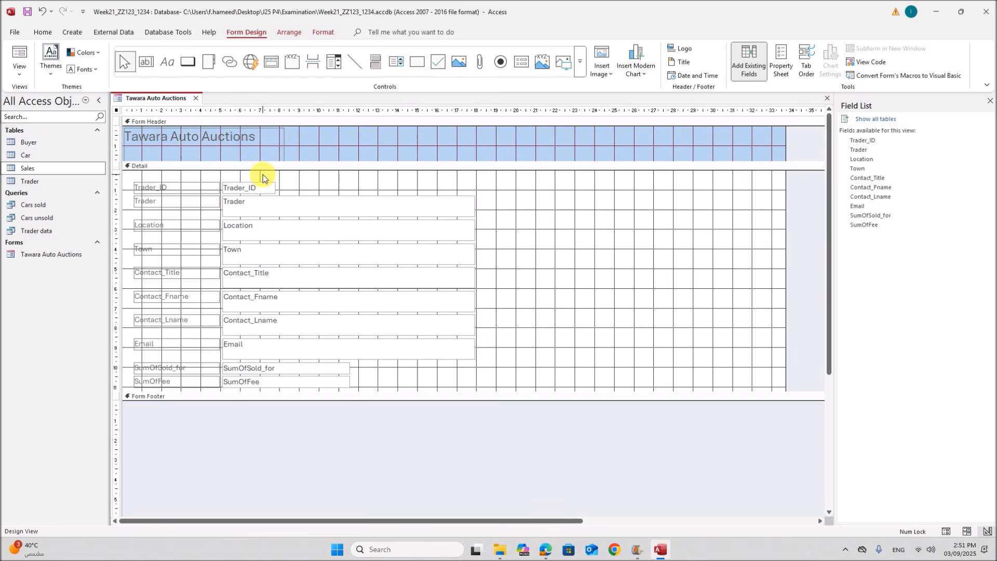
Narrow the text boxes from Trader to Email to about 4 cm and lengthen the Detail section to about 13 cm
drag(262, 176, 309, 349)
drag(363, 188, 395, 359)
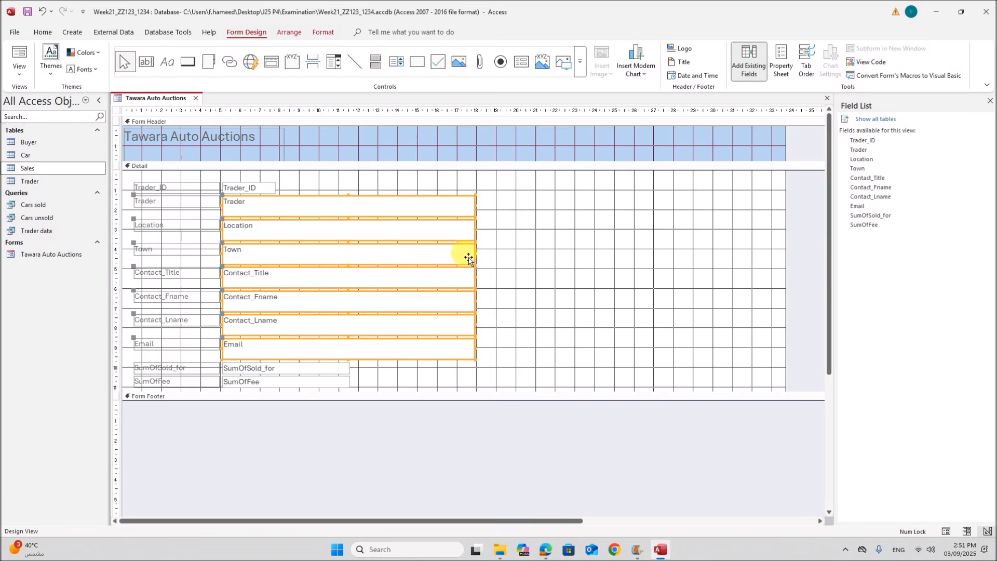
drag(484, 237, 311, 238)
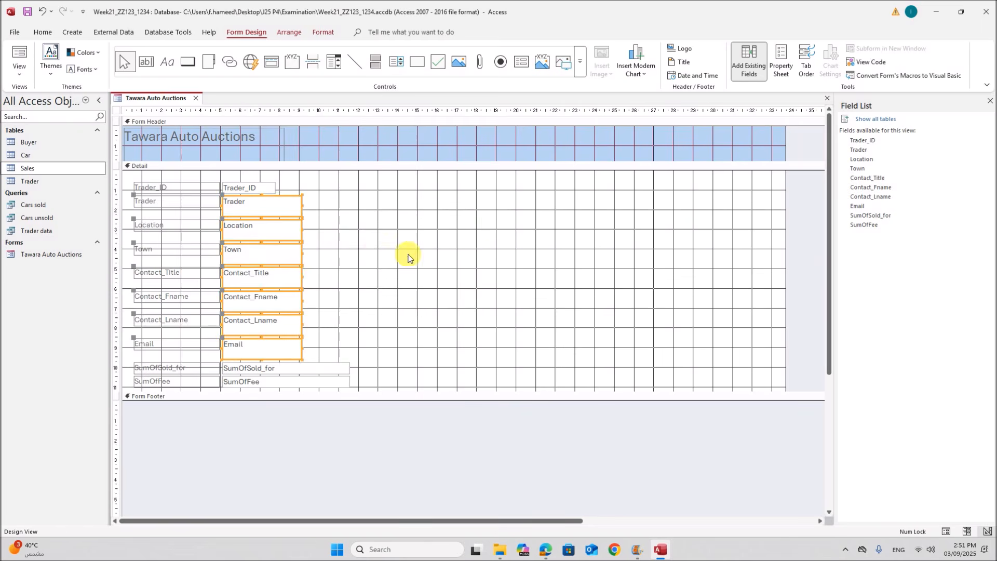
click(424, 325)
drag(126, 400, 126, 422)
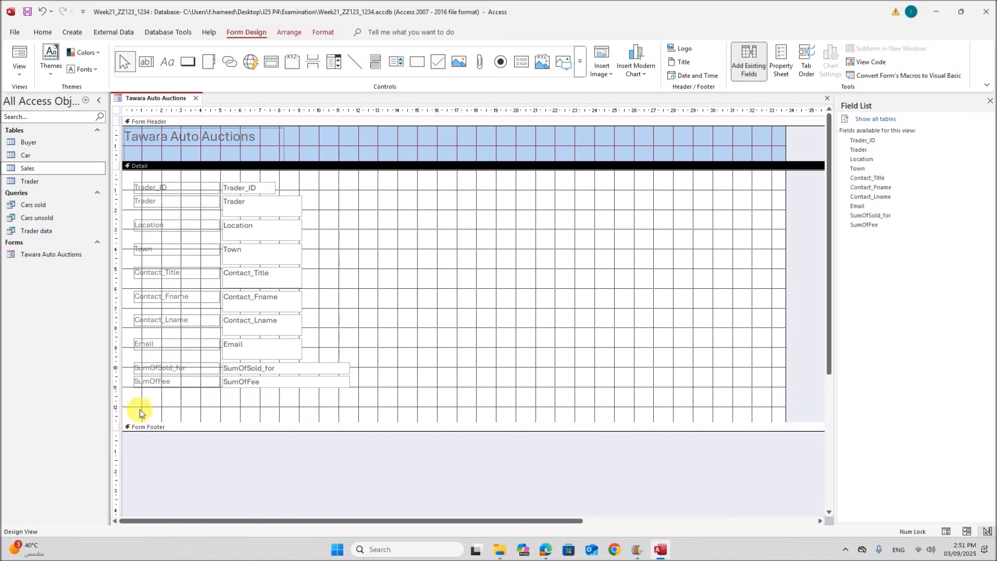
click(385, 310)
Delete the Contact_Title field and draw an unbound text box about 4.1 cm by 1 cm in its place
click(291, 278)
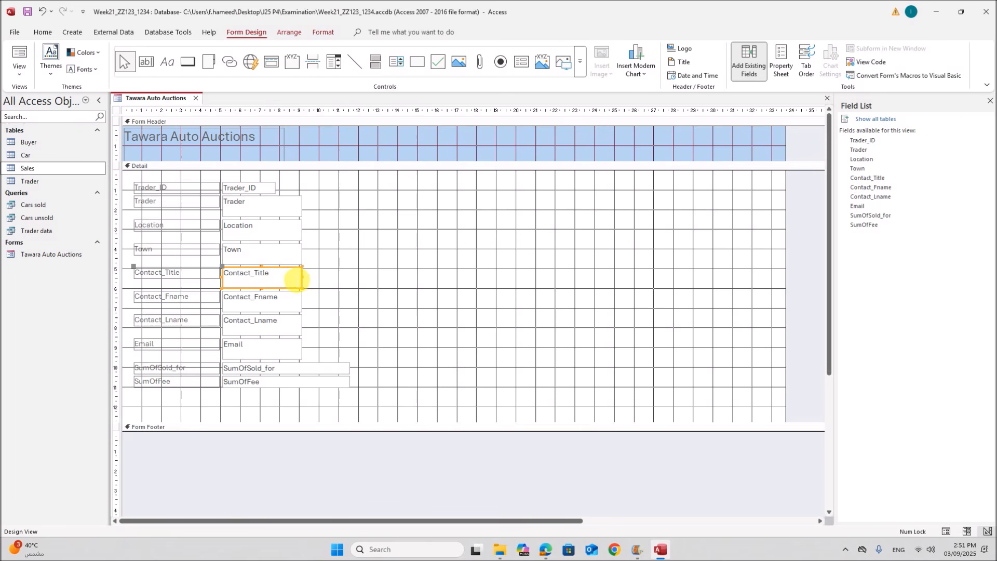
key(Delete)
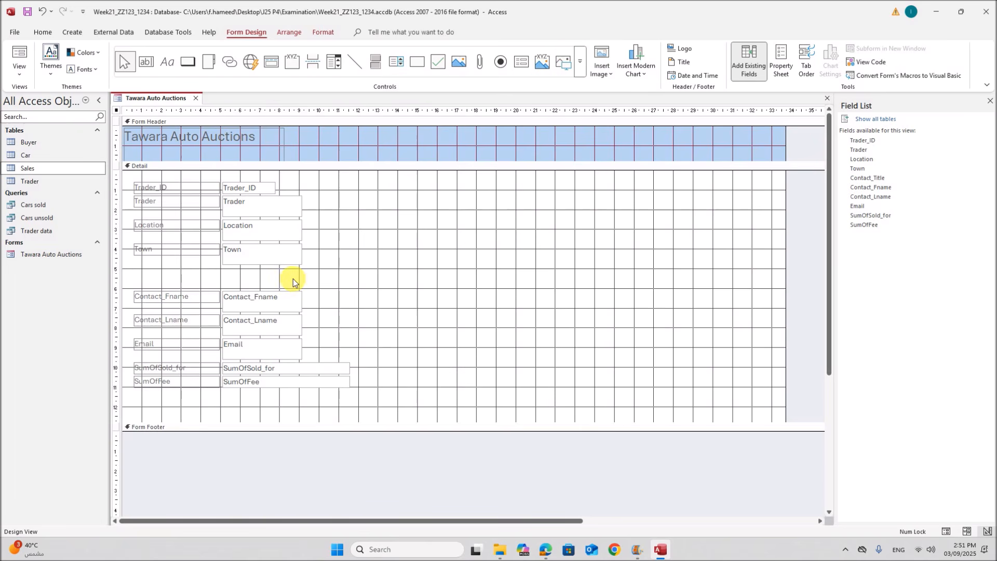
click(147, 63)
drag(226, 271, 306, 287)
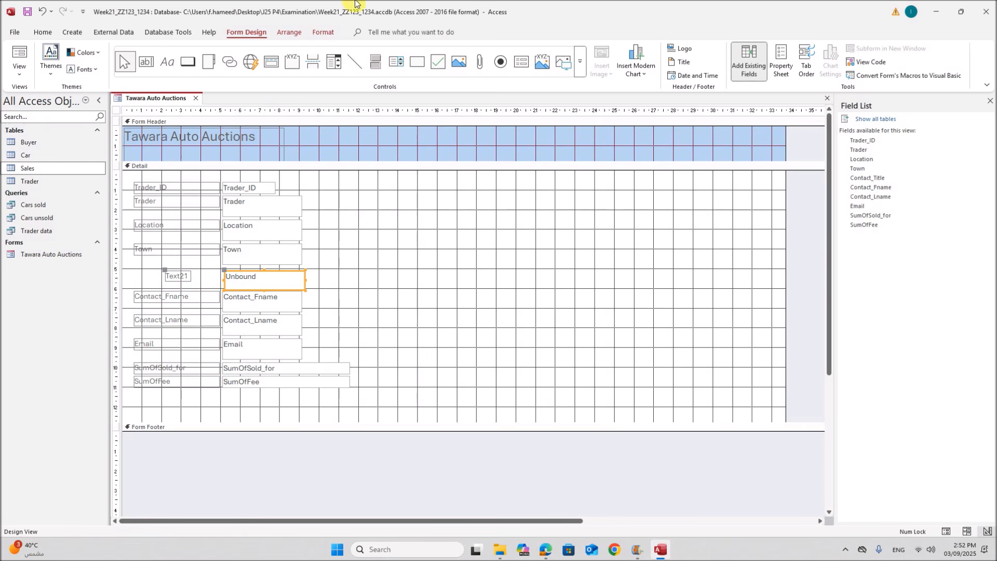
Set the unbound text box's control source to [Contact_Title]+" "+[Contact_Fname]+" "+[Contact_Lname] using the Expression Builder
click(782, 57)
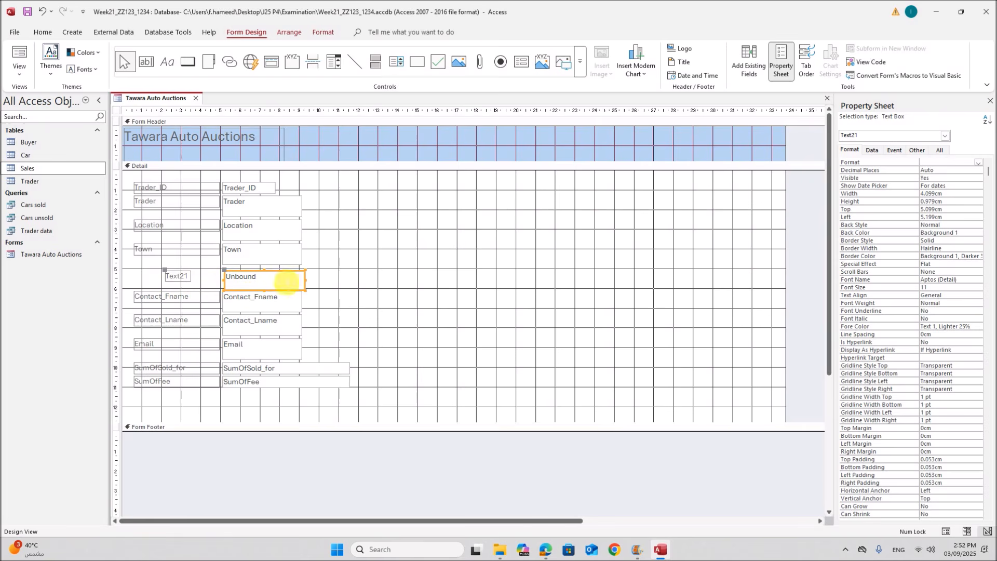
click(874, 151)
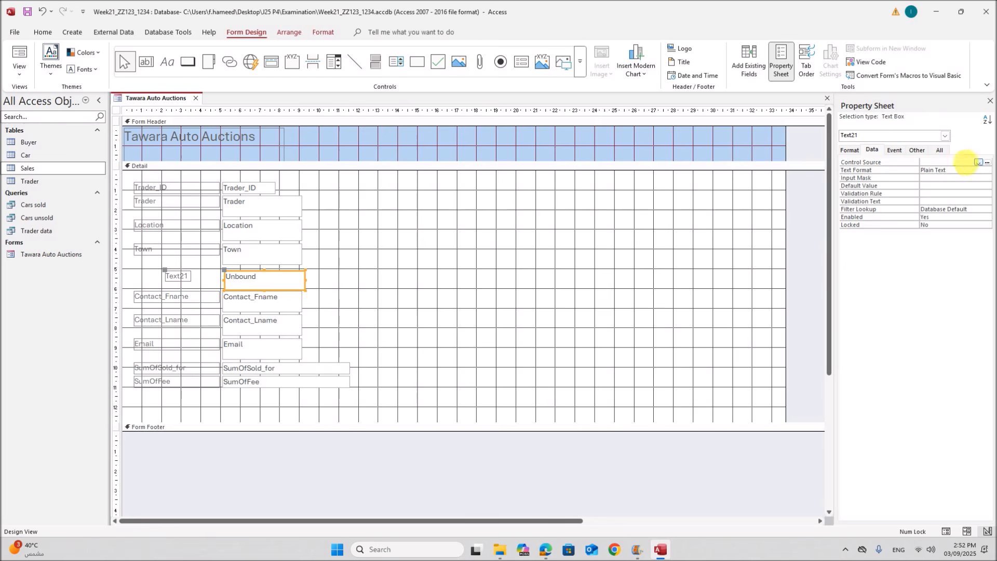
click(986, 164)
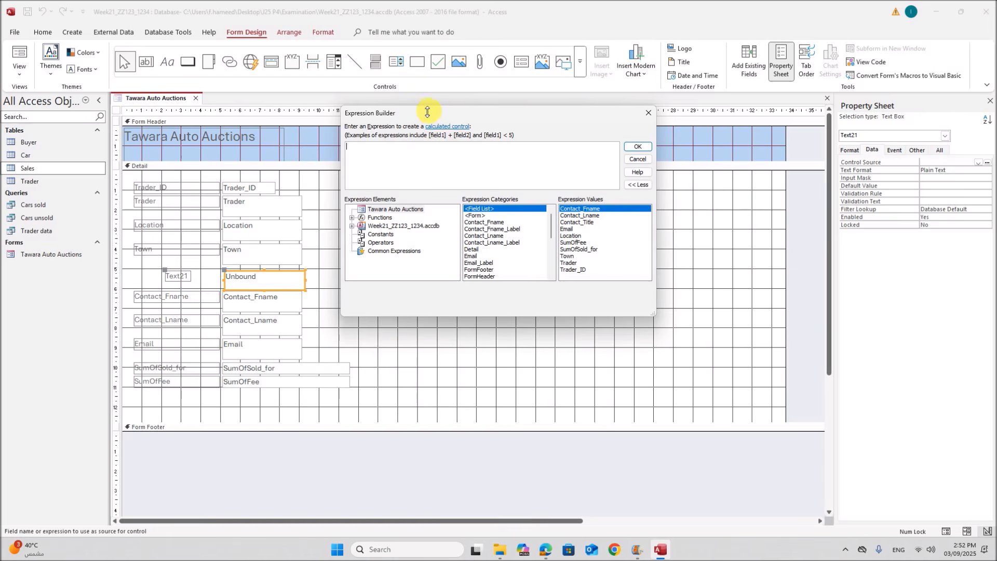
drag(427, 111, 443, 133)
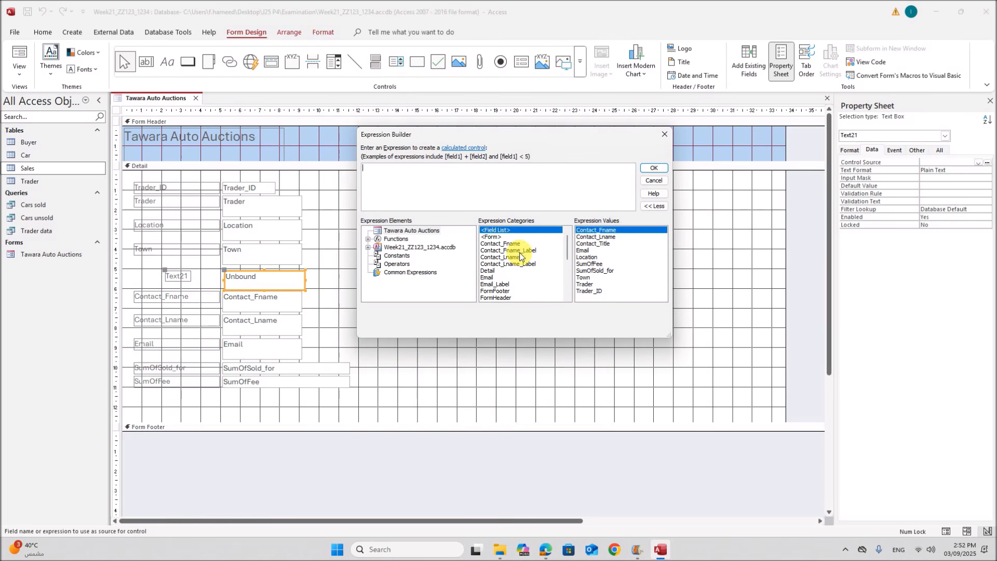
double_click(605, 244)
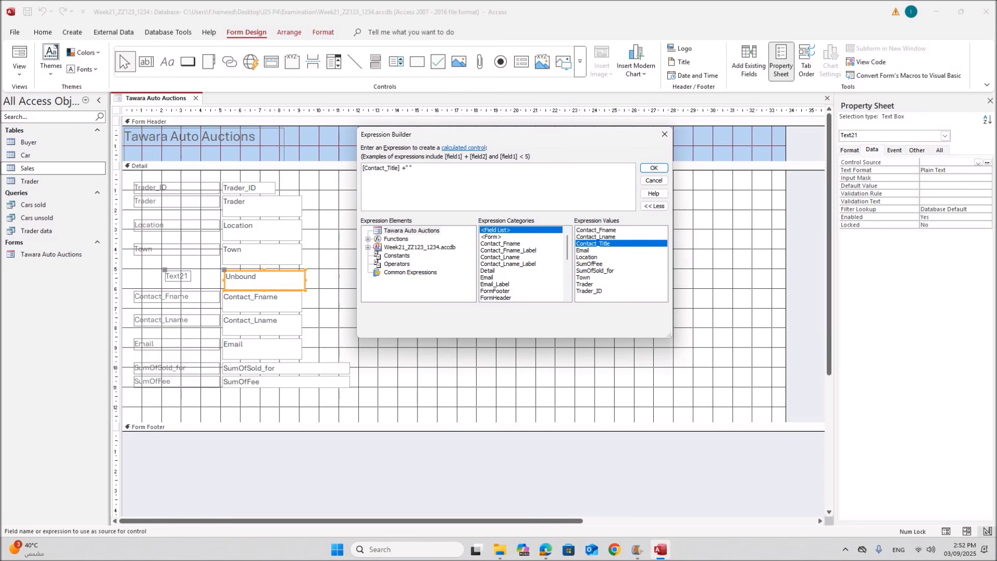
double_click(612, 232)
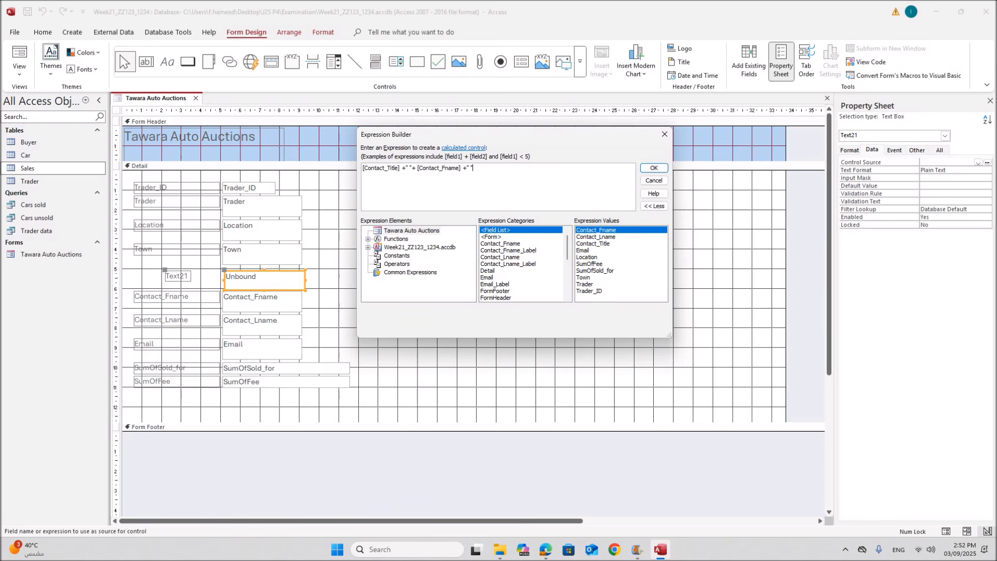
click(611, 238)
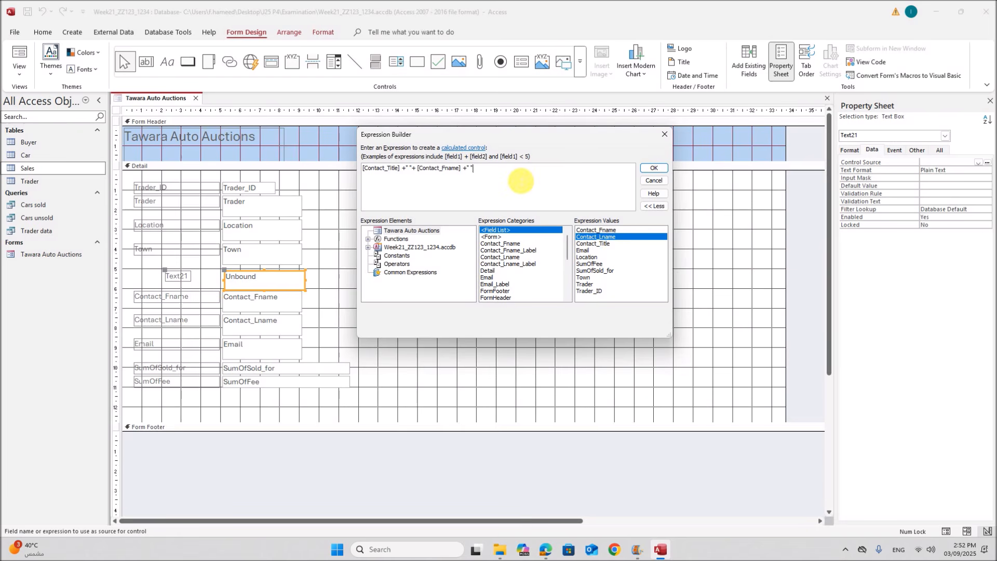
text(+)
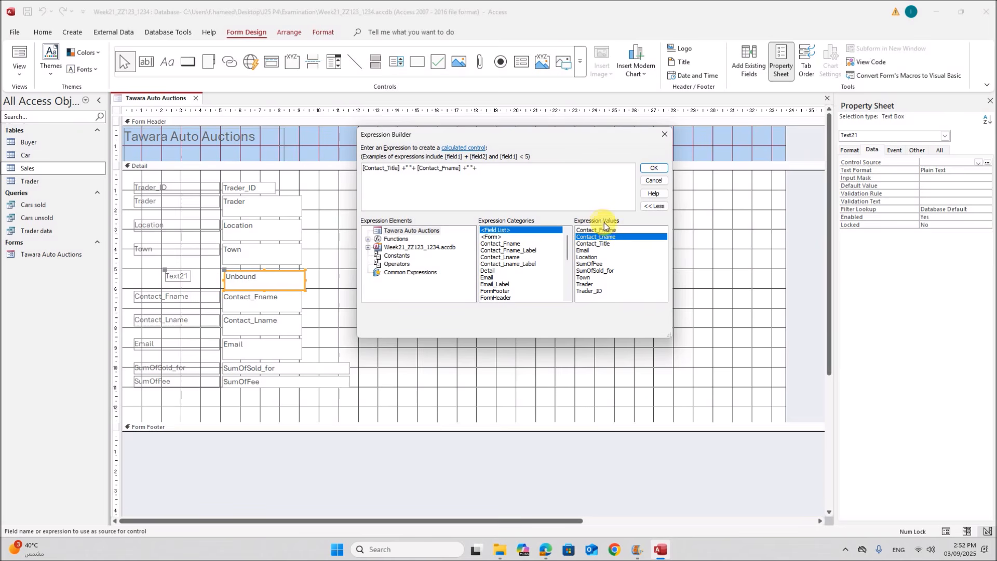
double_click(607, 242)
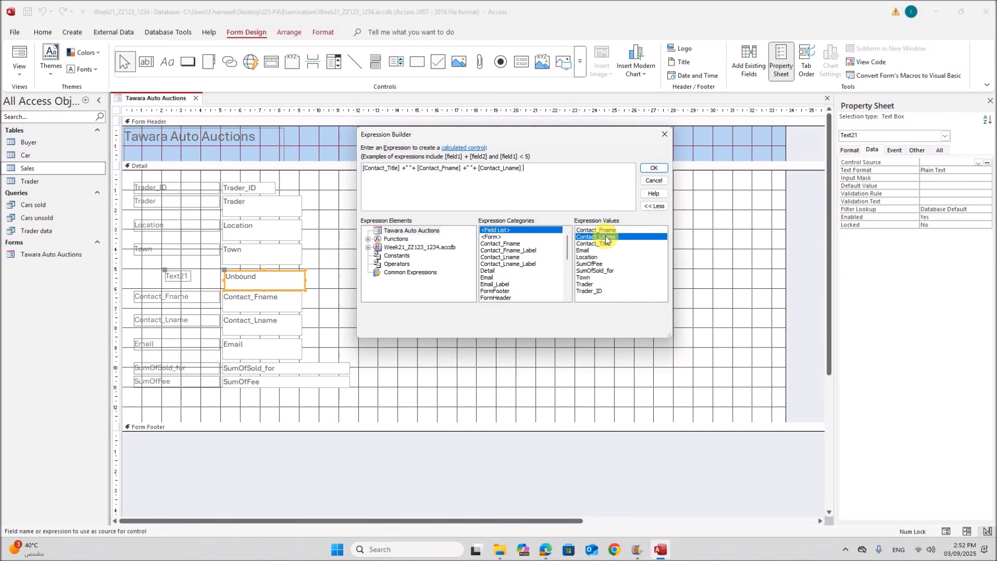
click(654, 170)
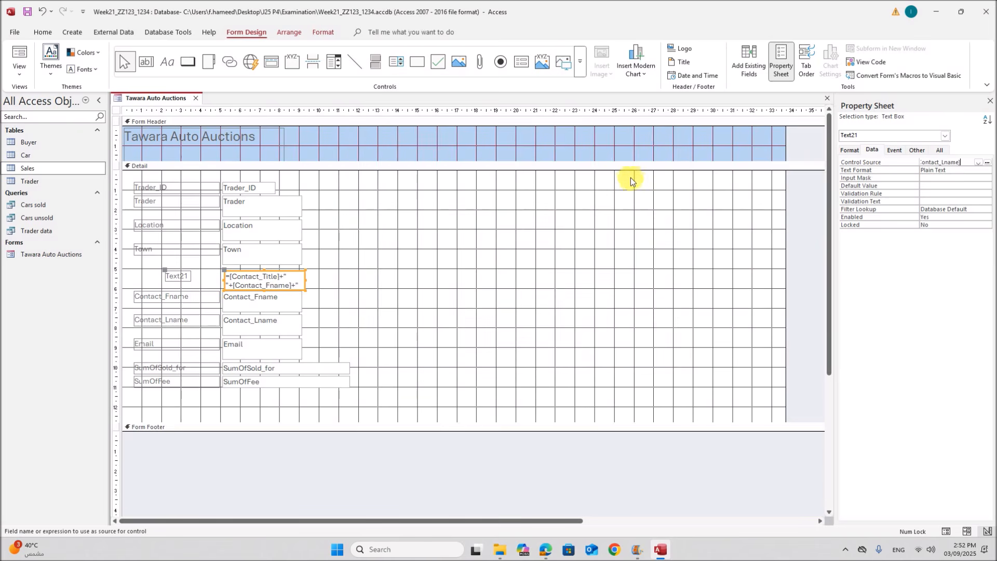
Delete the Contact_Fname and Contact_Lname fields and their labels from the Detail section
click(301, 307)
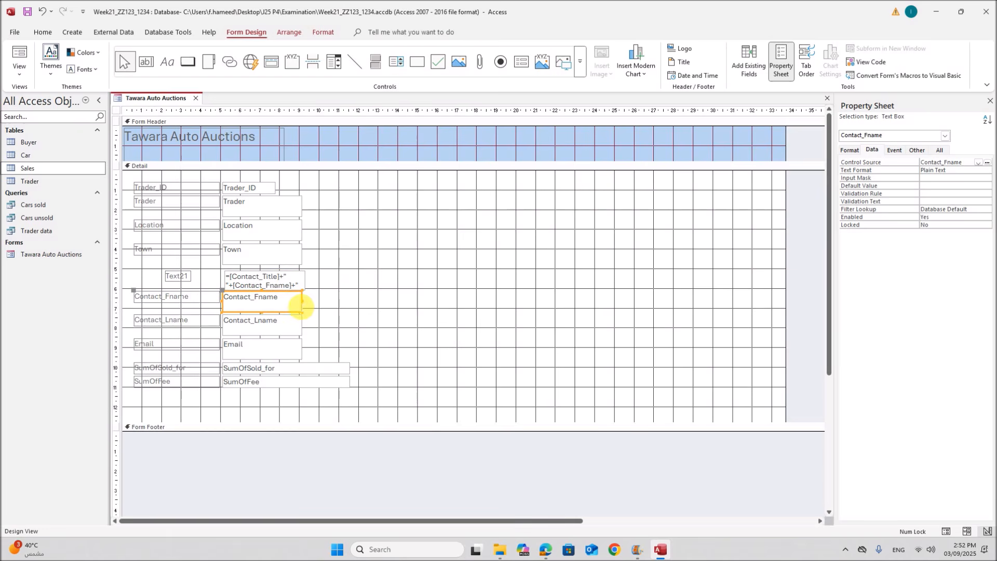
key(Delete)
click(285, 327)
key(Delete)
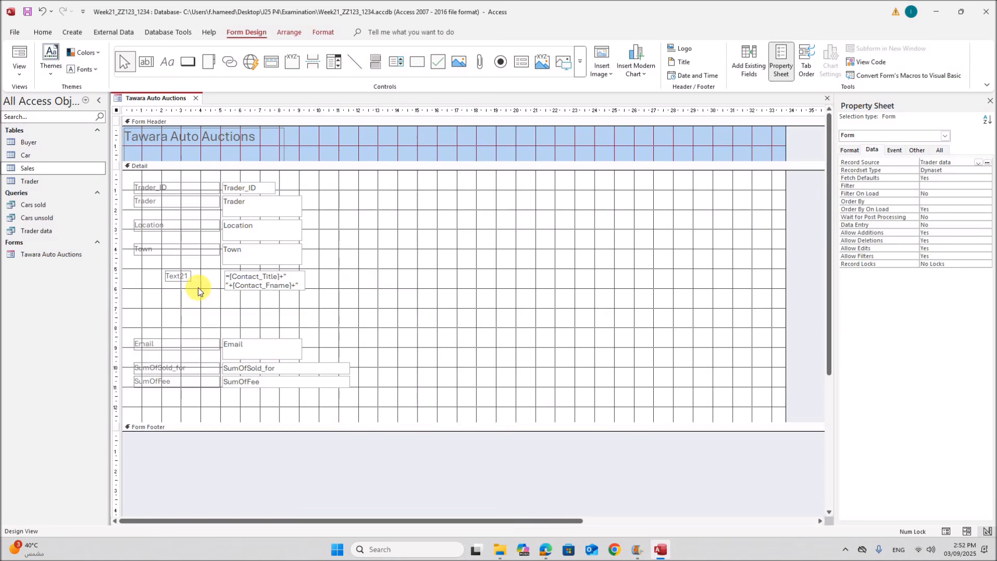
Check the label wording in the exam paper, caption the calculated text box's label Contact and align both with the controls above
click(184, 281)
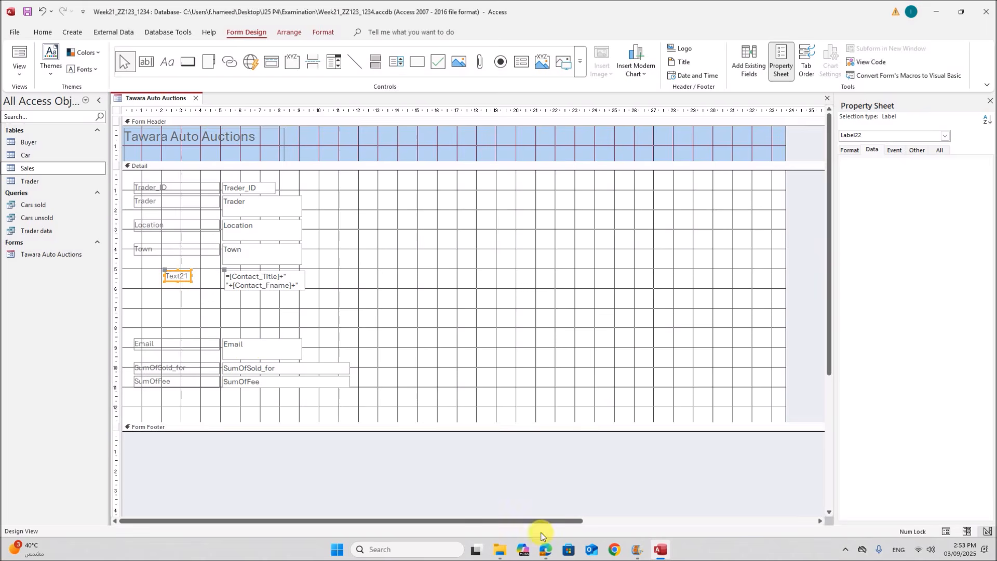
click(552, 551)
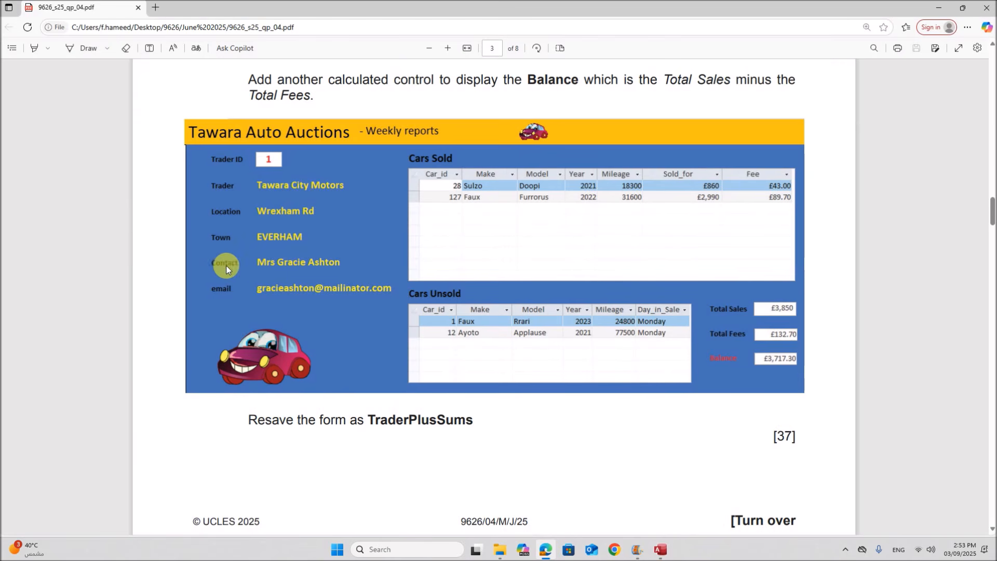
click(661, 549)
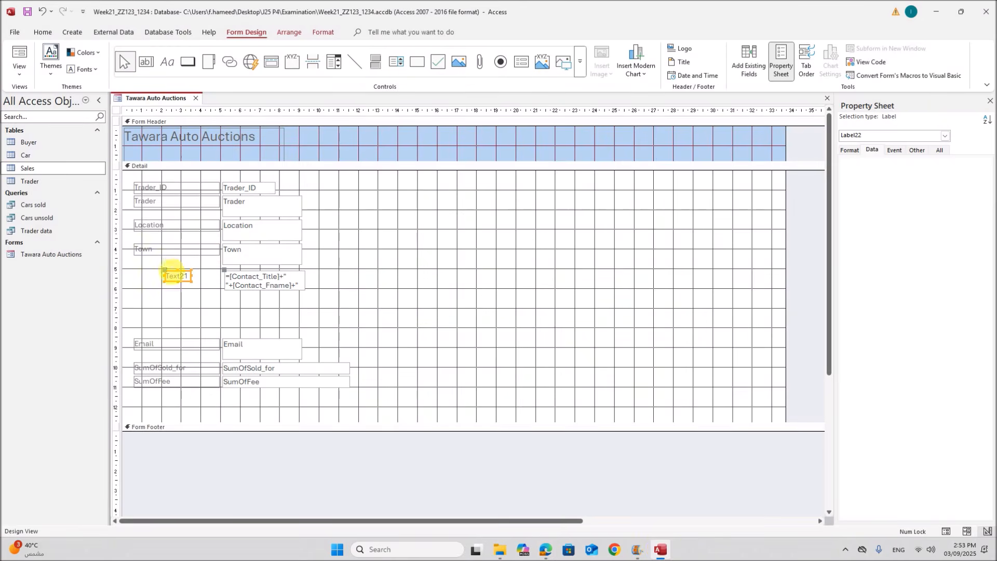
double_click(176, 276)
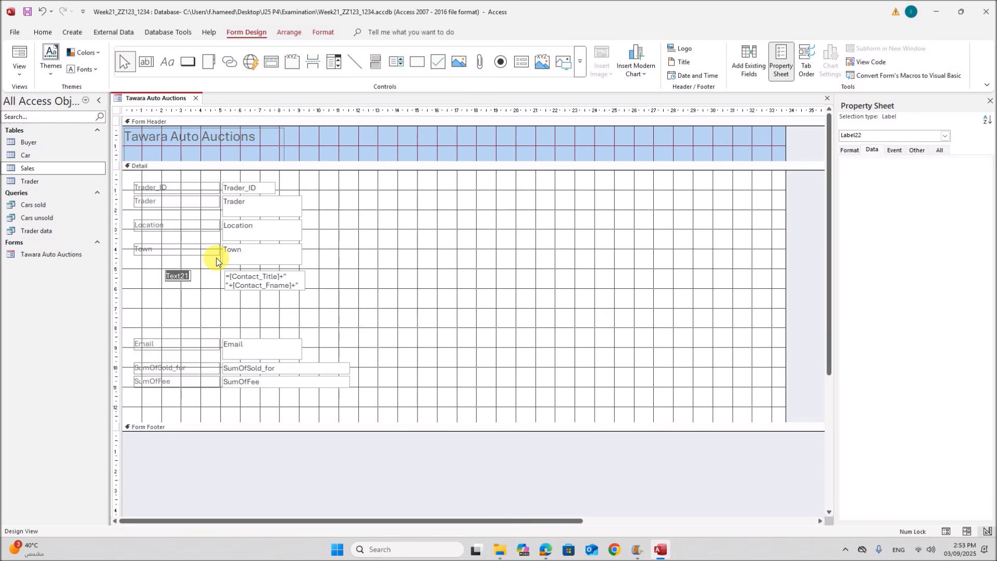
text(C)
click(200, 290)
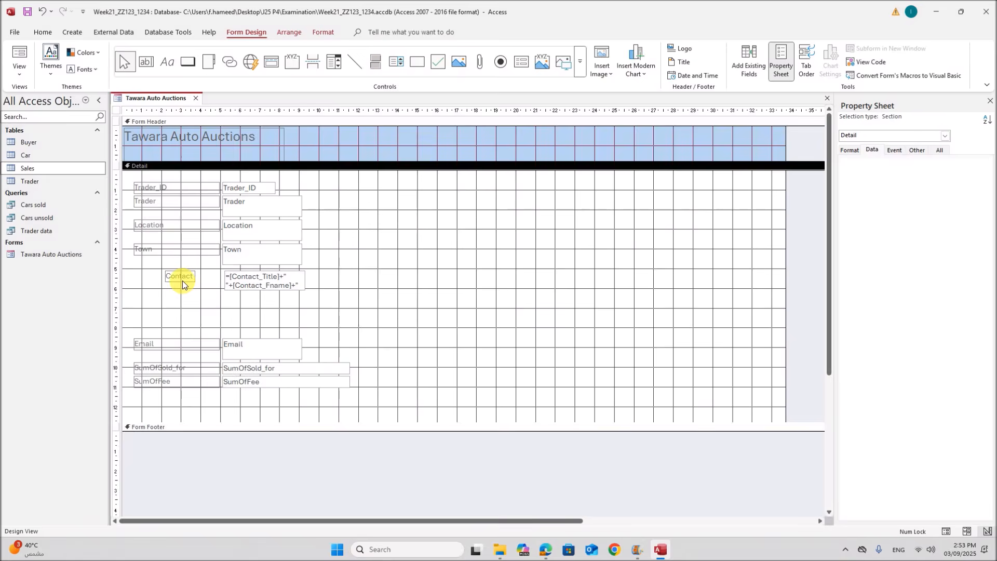
click(179, 276)
drag(178, 275, 136, 265)
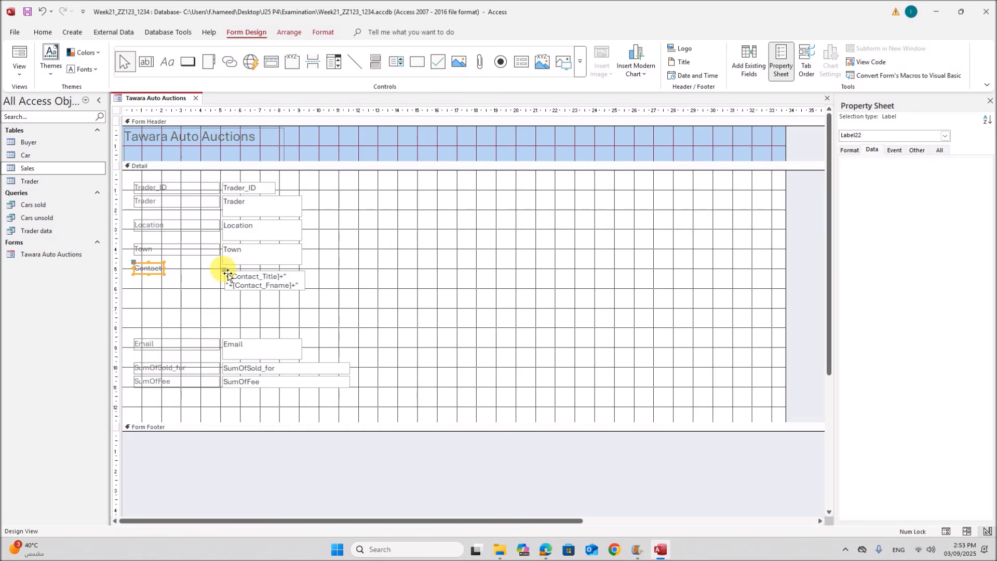
mouse_move(228, 275)
mouse_down()
mouse_move(219, 263)
mouse_move(222, 273)
mouse_up()
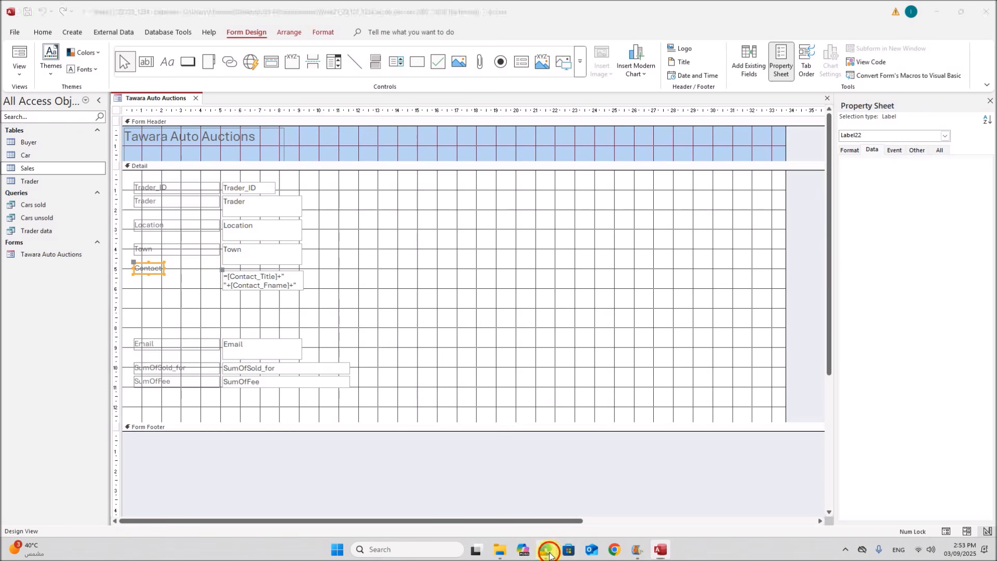
Check the exam paper's layout, widen the Email text box to about 5.3 cm and move the Email field up below Contact
click(545, 550)
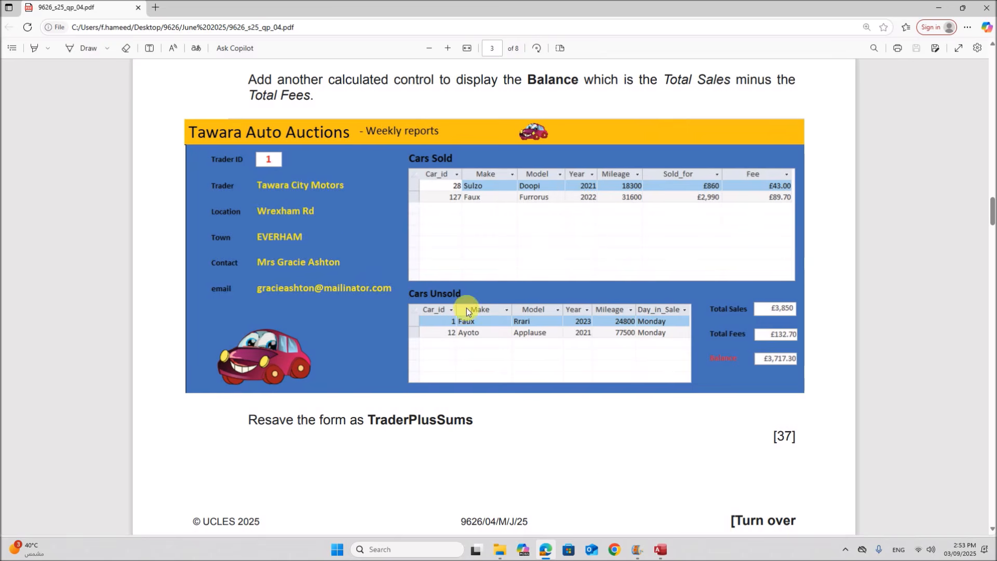
click(662, 551)
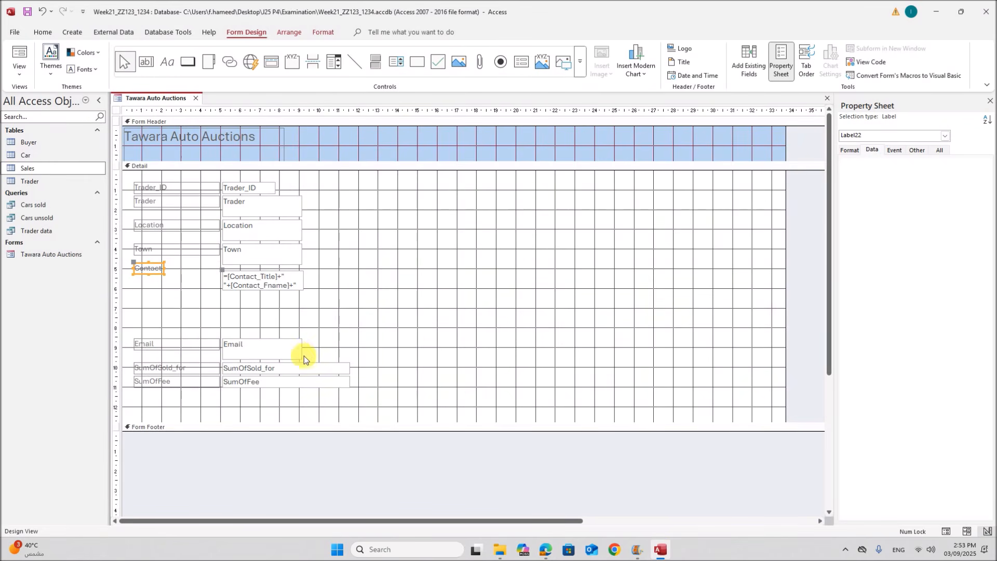
click(291, 351)
drag(302, 353, 328, 356)
drag(189, 327, 258, 317)
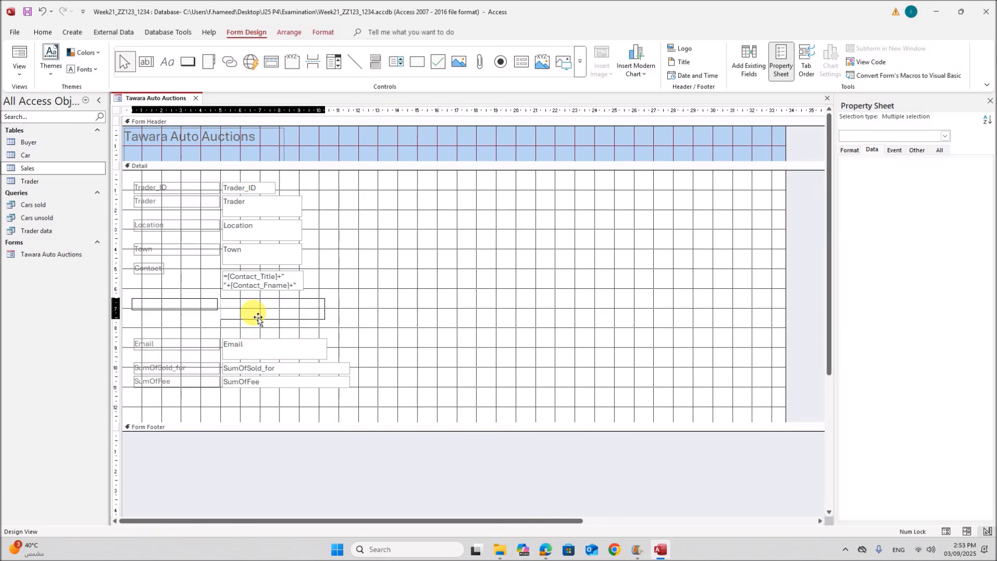
drag(258, 318, 258, 318)
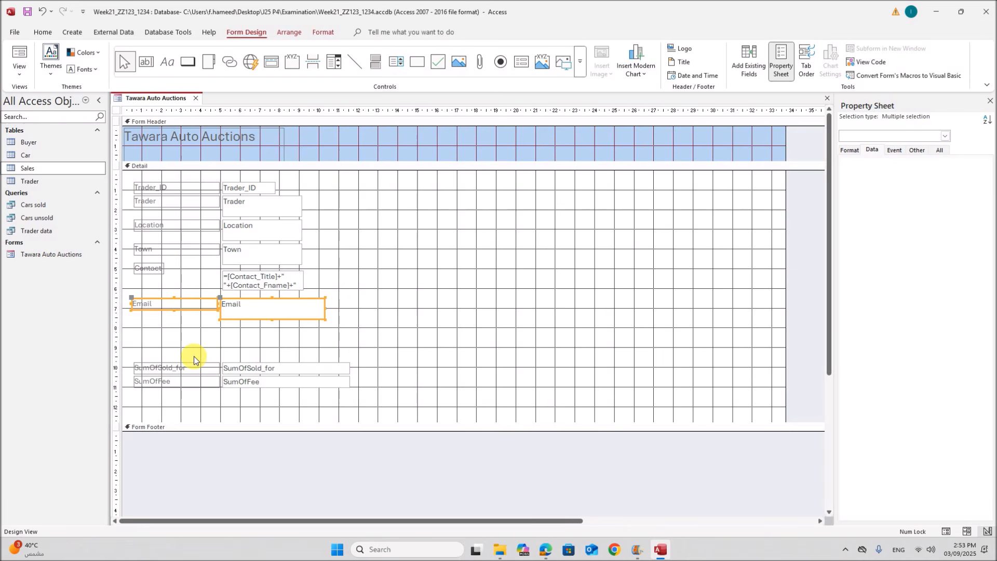
Move the SumOfSold_for and SumOfFee fields with their labels to the lower-right corner of the Detail section
drag(194, 357, 697, 401)
drag(695, 403, 694, 401)
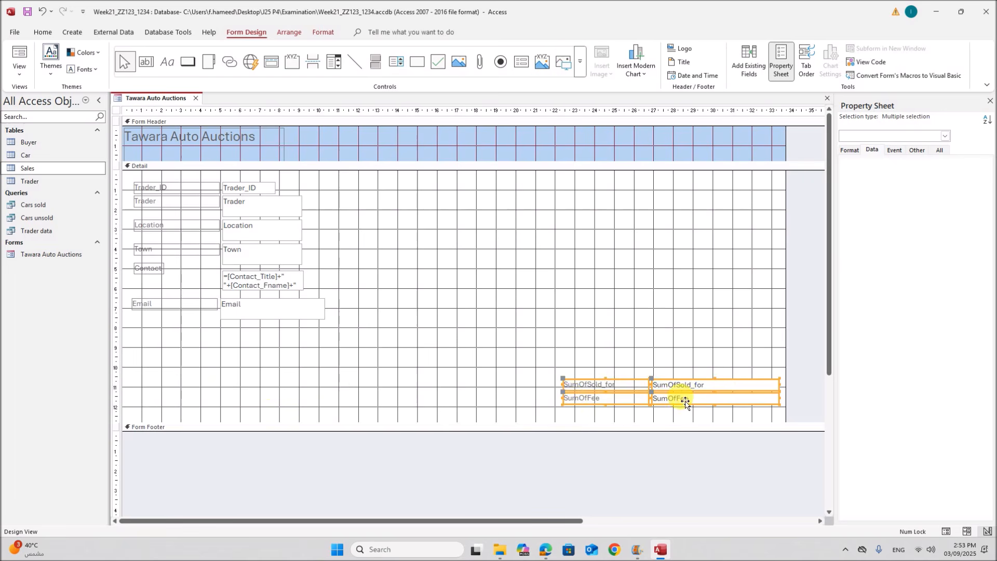
click(491, 306)
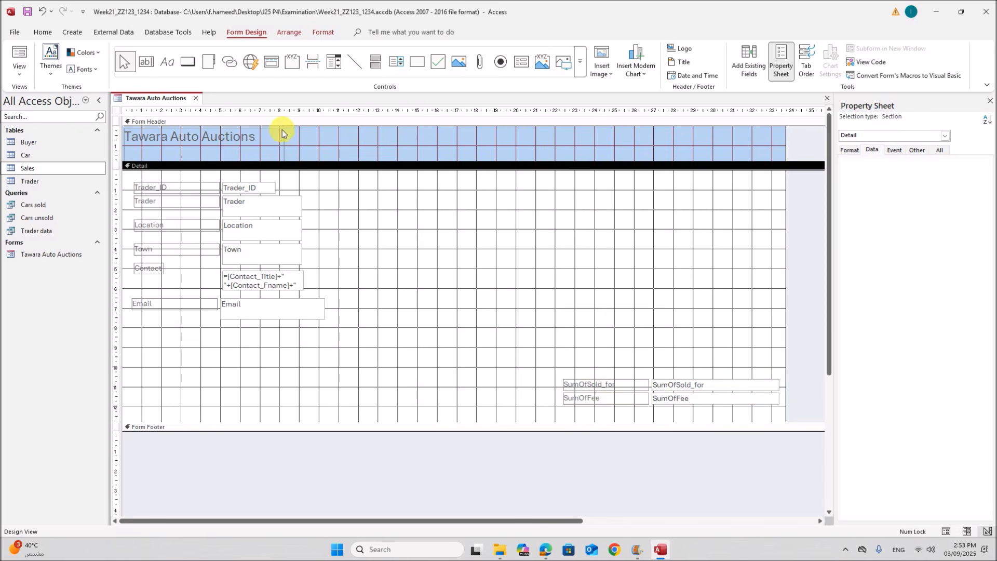
Preview the Tawara Auto Auctions form in Form View and return to Design View
right_click(137, 99)
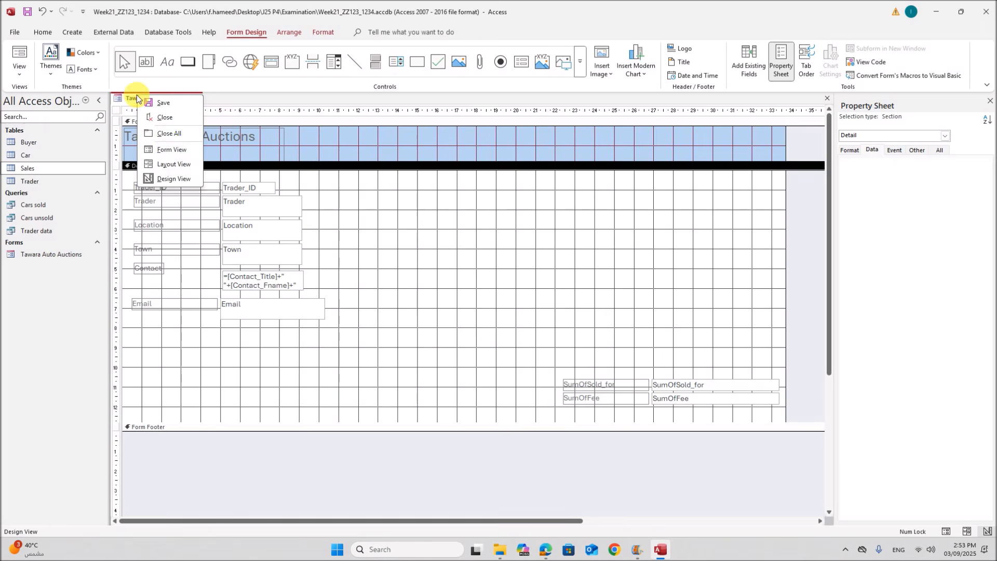
click(171, 150)
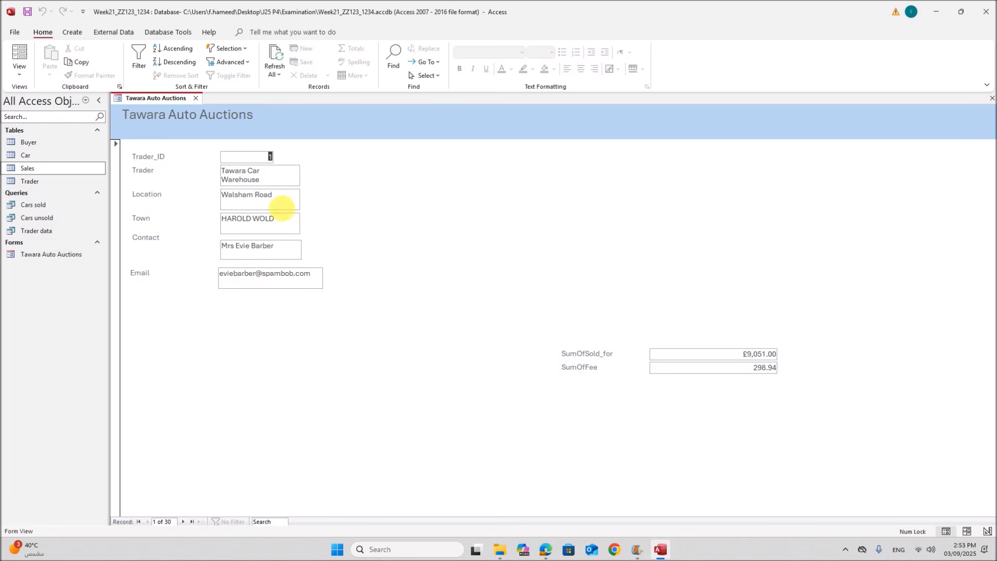
right_click(170, 98)
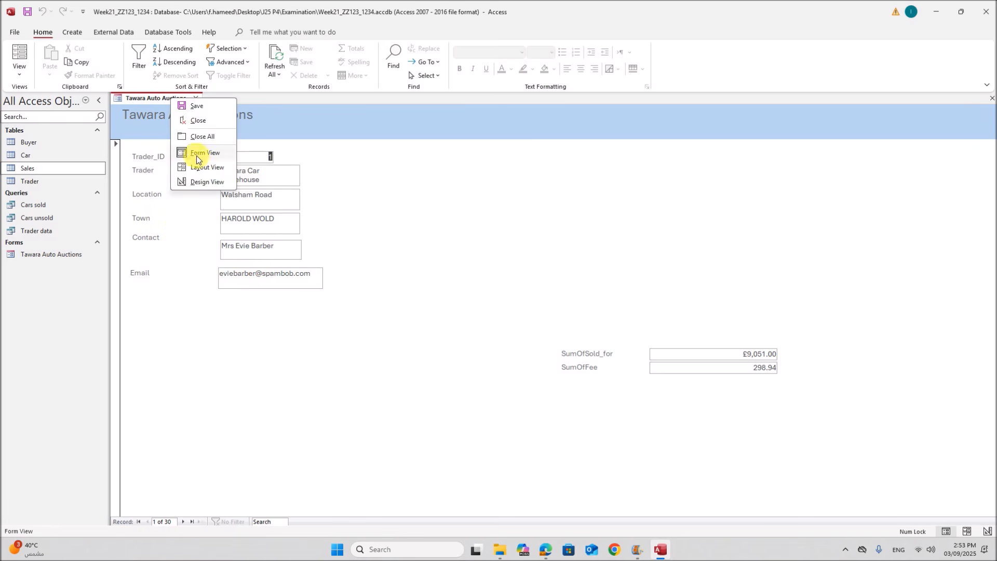
click(202, 183)
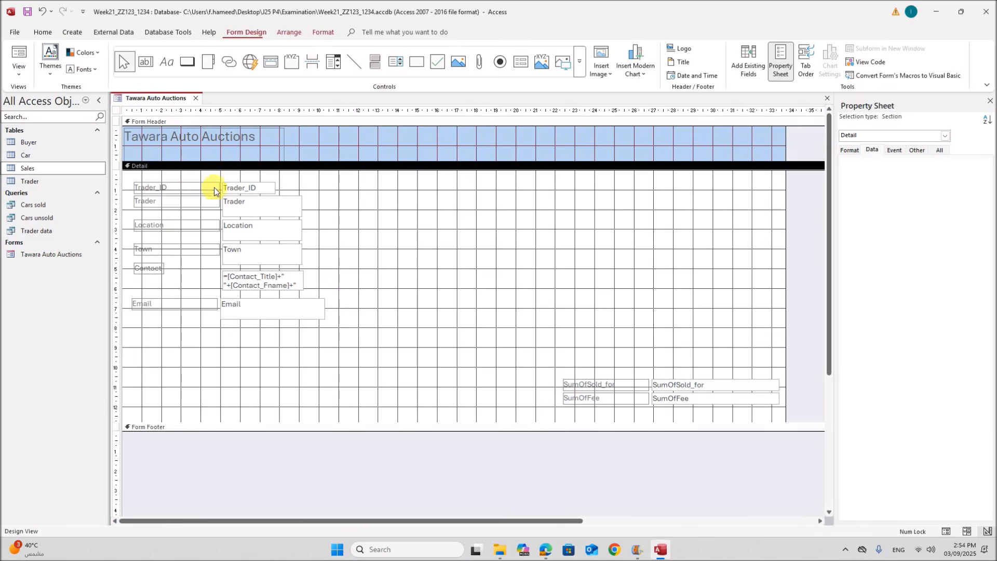
Widen the Trader text box to about 5 cm and narrow the Trader_ID, Trader, Location, Town and Email labels to about 2.2 cm
click(264, 209)
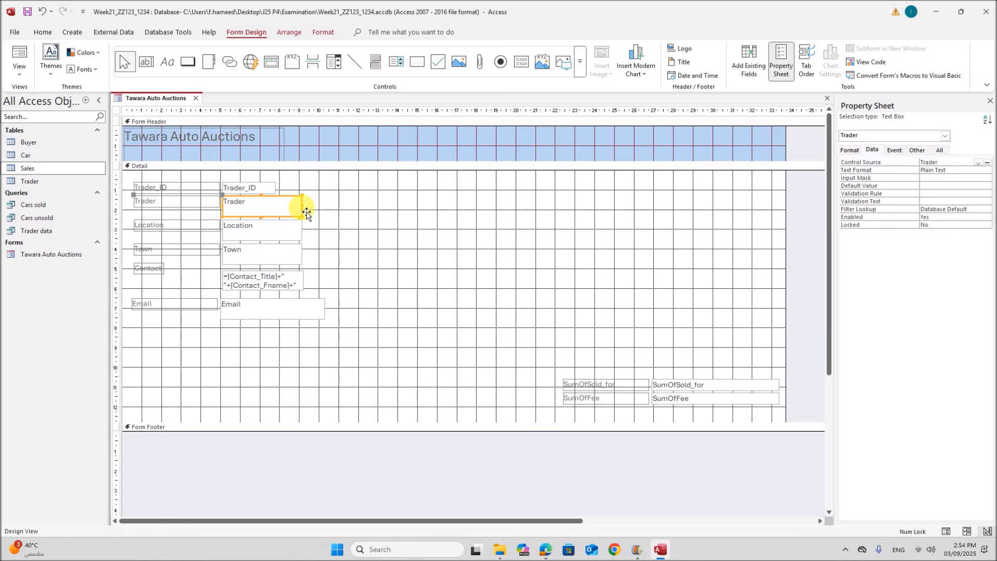
drag(303, 206, 321, 206)
drag(171, 177, 176, 316)
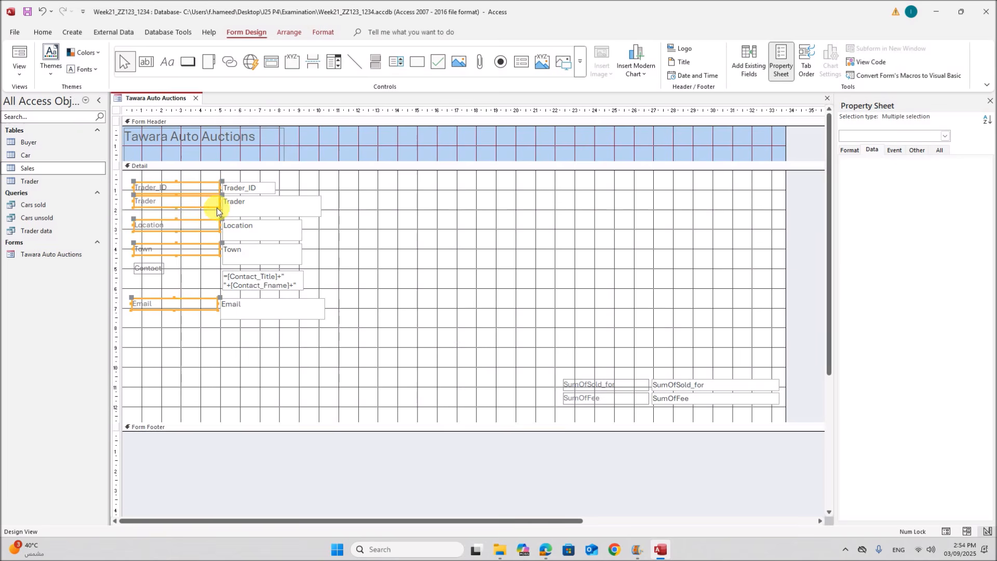
drag(228, 208, 185, 211)
drag(234, 178, 267, 330)
click(223, 188)
drag(223, 188, 204, 190)
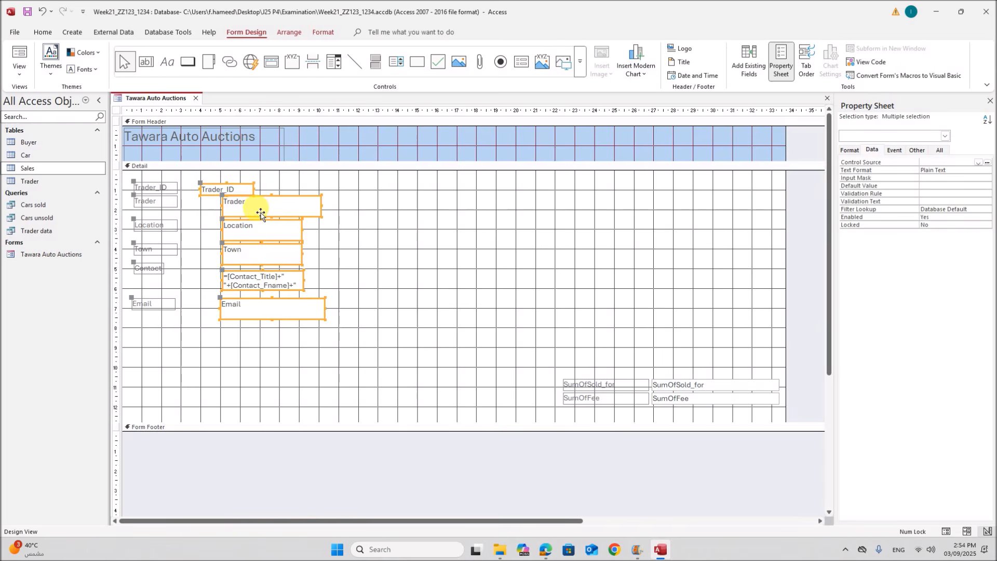
key(ctrl+z)
click(297, 180)
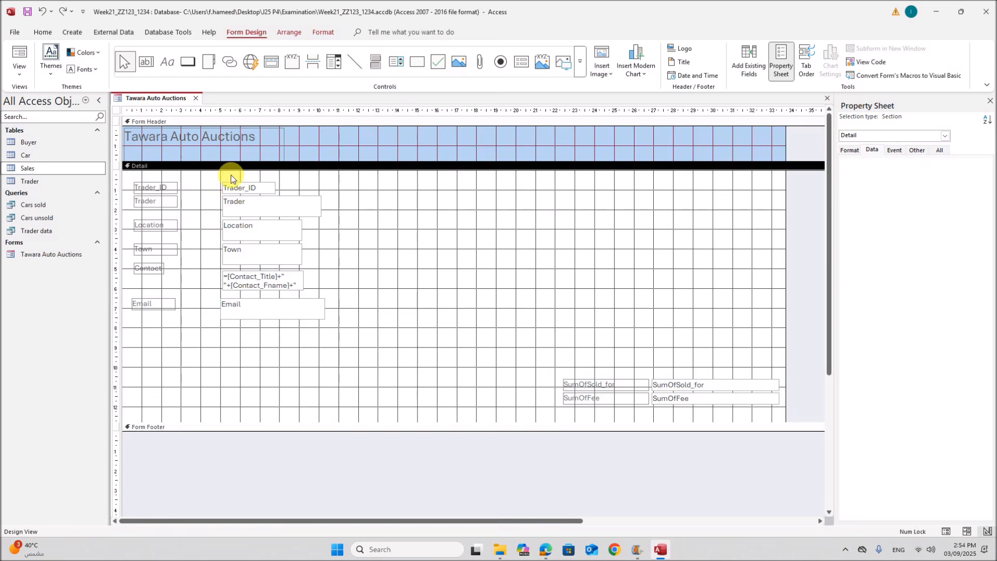
Move the text boxes from Trader_ID to Email closer to their labels, starting at about the 4 cm grid line
click(243, 212)
click(244, 213)
click(240, 190)
click(233, 189)
drag(222, 183, 204, 271)
click(227, 208)
click(230, 231)
click(228, 248)
click(224, 278)
click(232, 304)
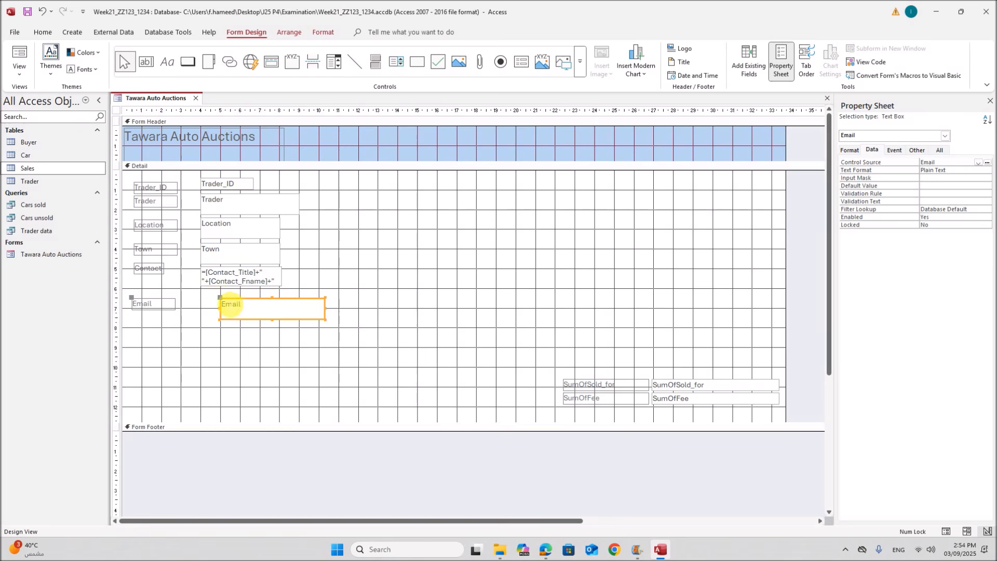
drag(224, 304, 203, 297)
click(168, 305)
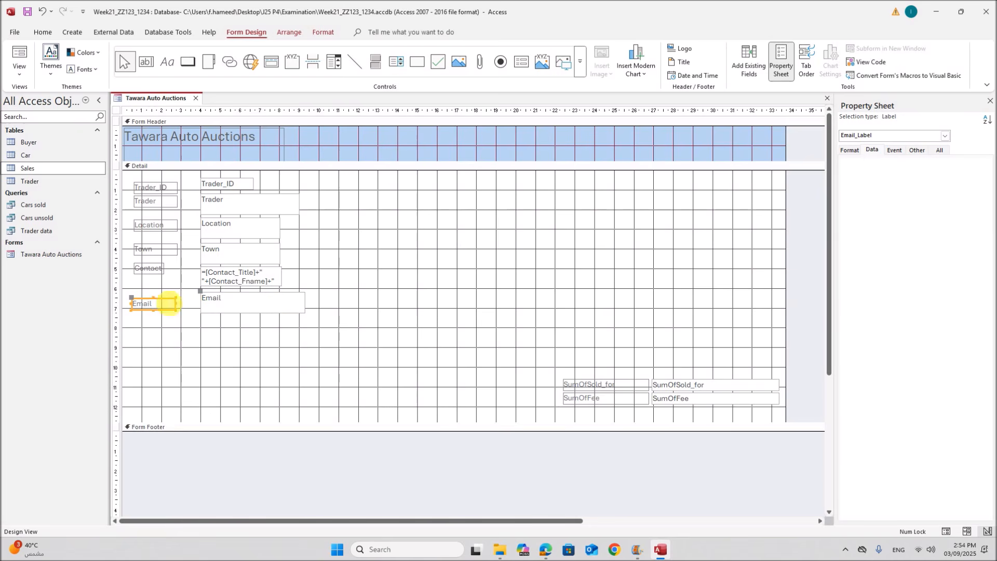
Shift the Email and Contact labels to start at about the 1 cm grid line, keeping the Email text box at about 4 cm
drag(169, 304, 178, 305)
click(148, 269)
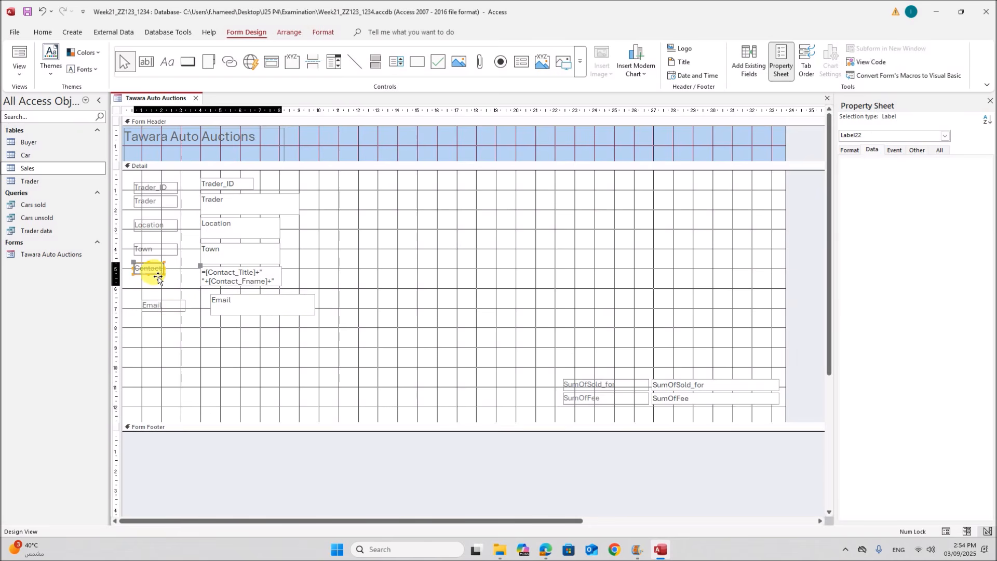
drag(138, 266, 147, 270)
click(207, 297)
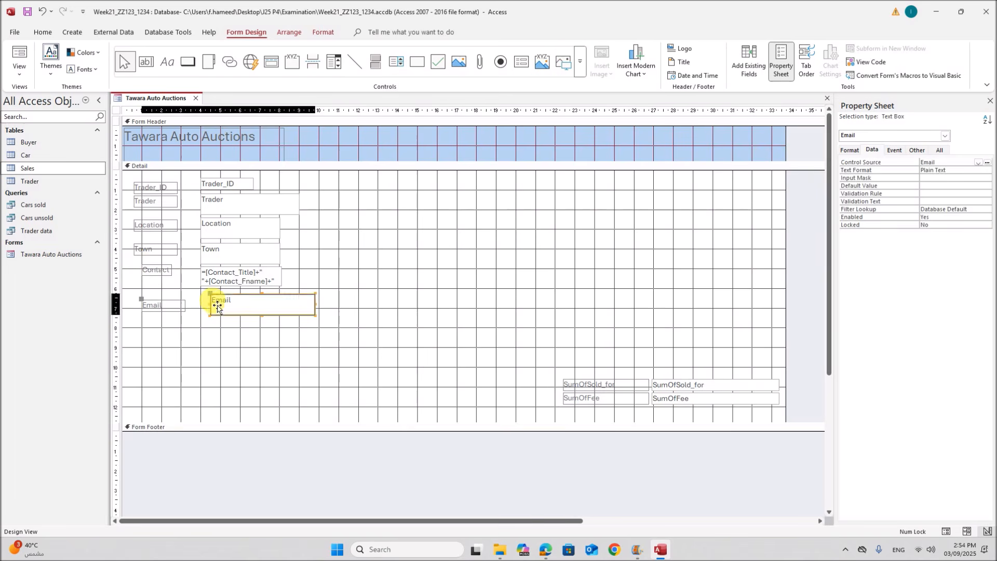
drag(214, 297, 205, 297)
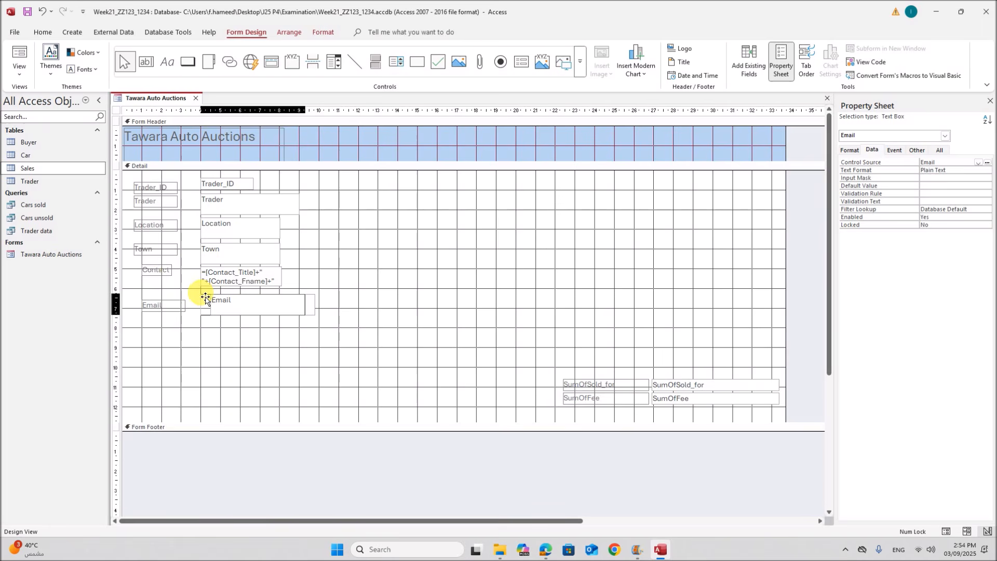
Shift the Town, Location, Trader and Trader_ID labels to start at about the 1 cm grid line, level with their text boxes
click(149, 250)
drag(140, 247, 145, 225)
click(139, 223)
click(138, 201)
drag(137, 200, 146, 183)
click(138, 184)
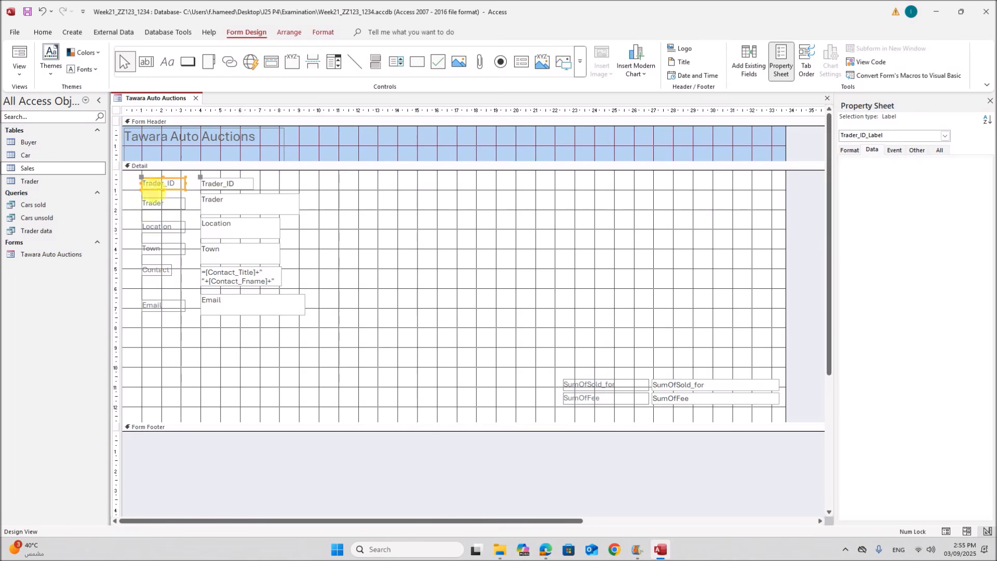
click(374, 256)
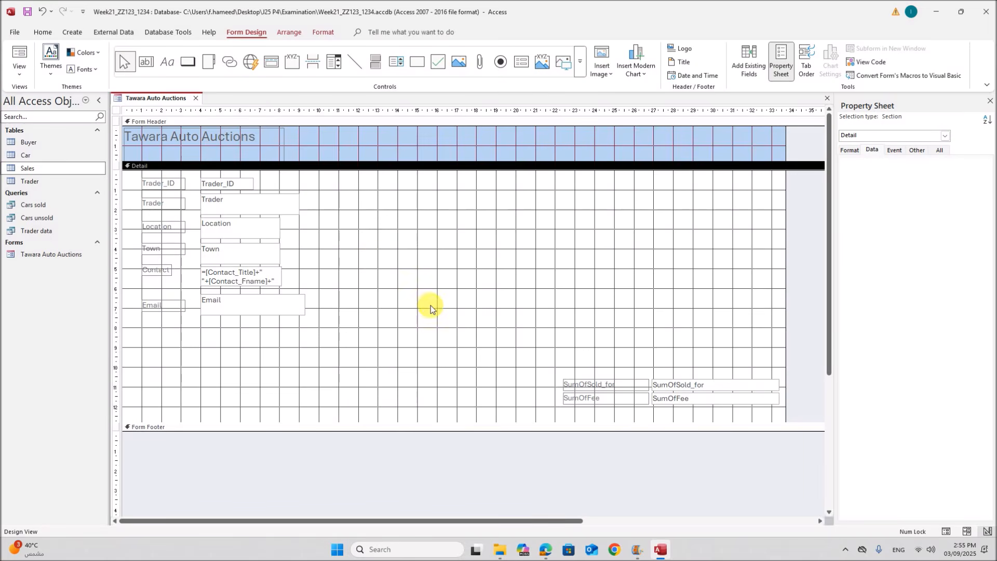
Draw a subform about 20 cm wide and 4 cm high in the upper Detail section, using existing tables and queries
click(519, 72)
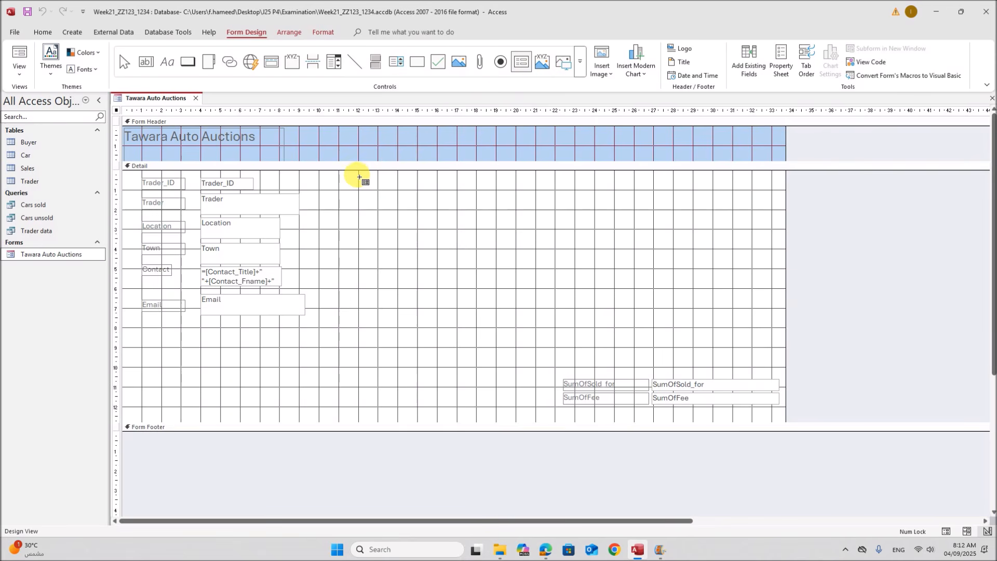
drag(361, 178, 753, 255)
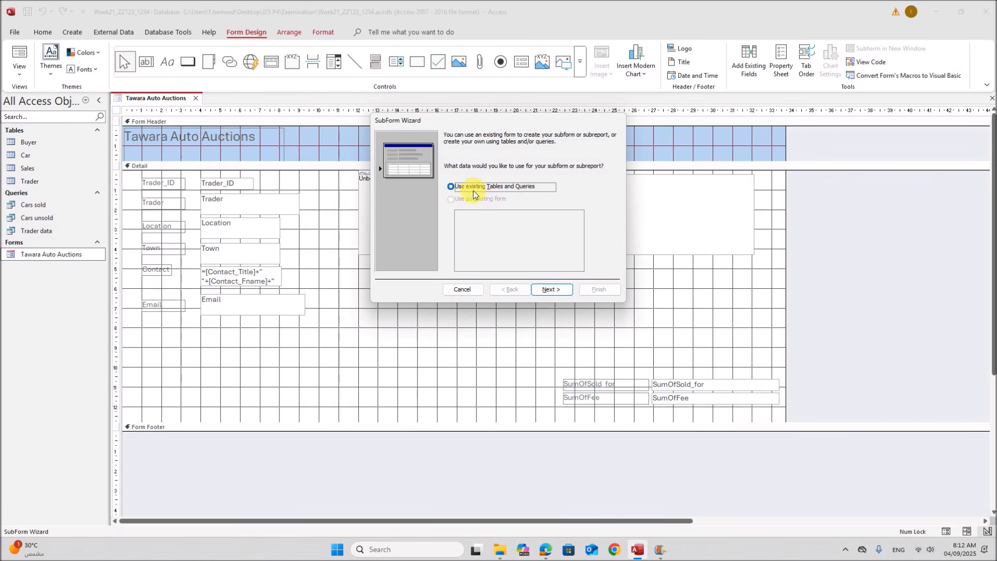
click(545, 295)
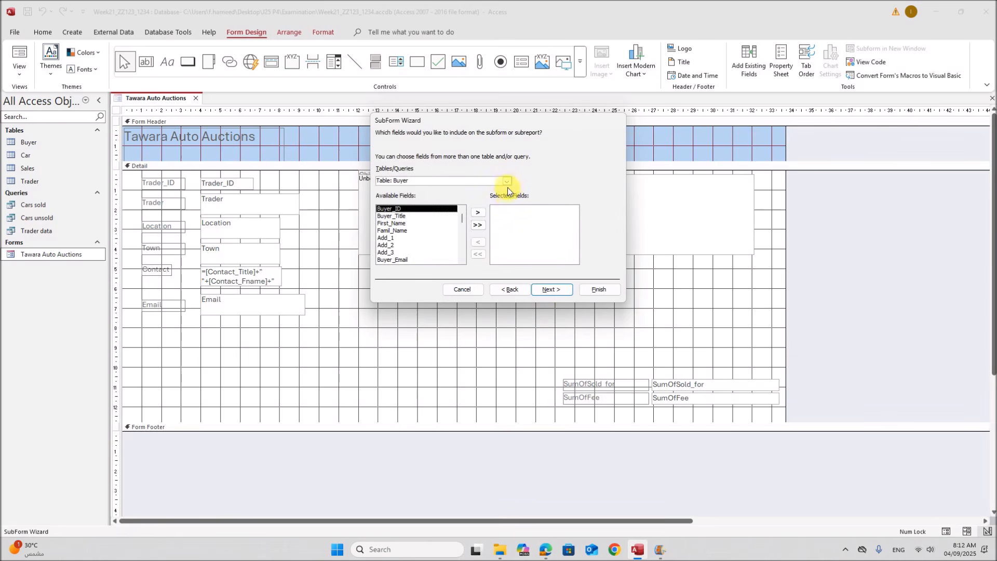
Include all fields of the Cars sold query in the subform and link it to Trader data using Trader_ID
click(507, 182)
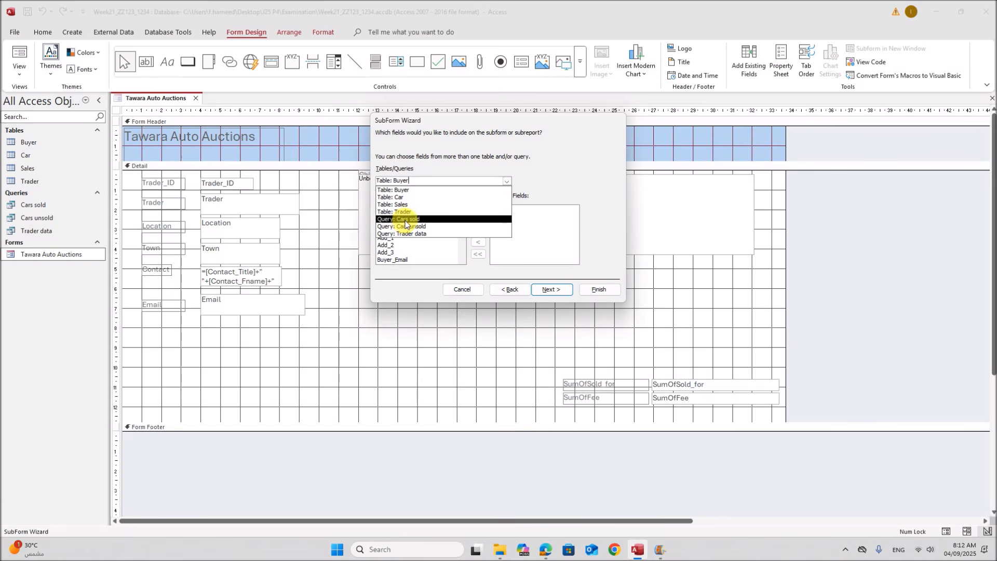
click(406, 220)
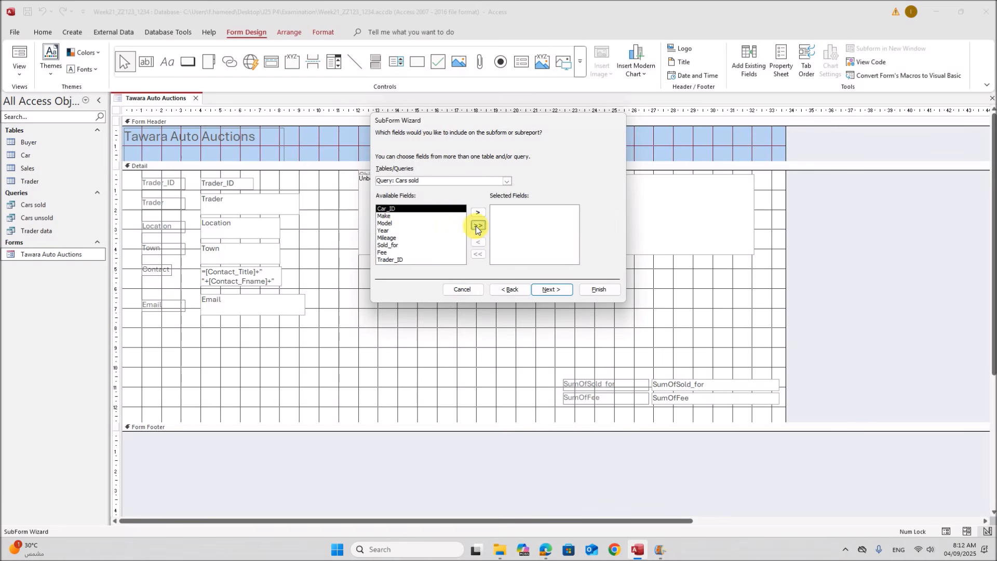
click(478, 225)
click(552, 294)
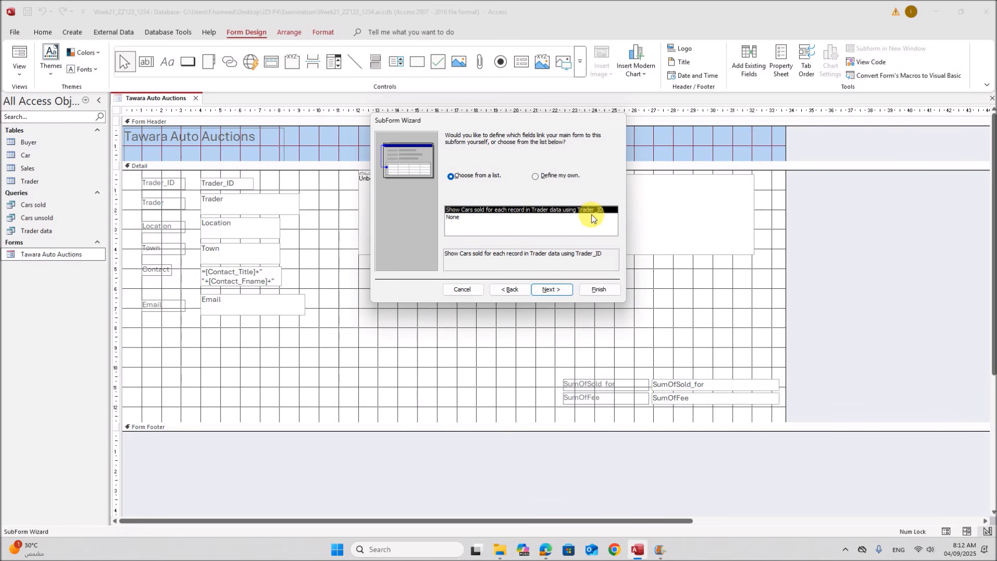
click(552, 291)
click(553, 290)
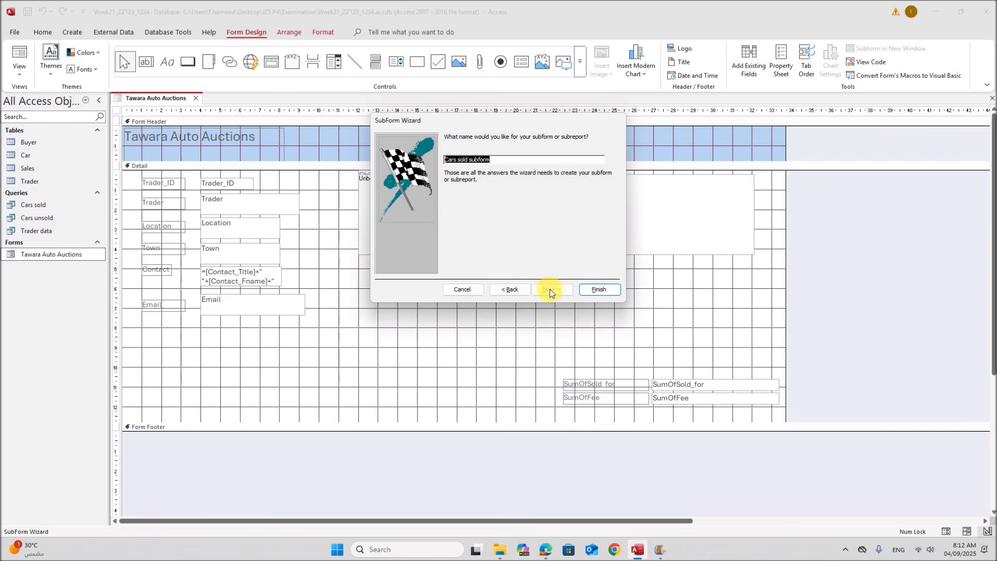
Name the subform Cars Sold, checking the heading in the exam paper, and finish the wizard
click(487, 160)
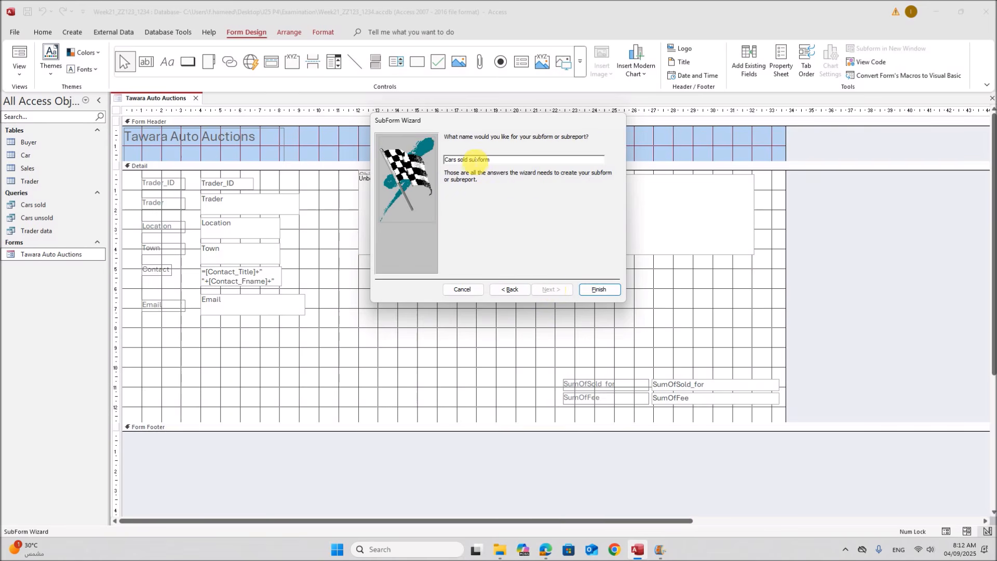
double_click(476, 161)
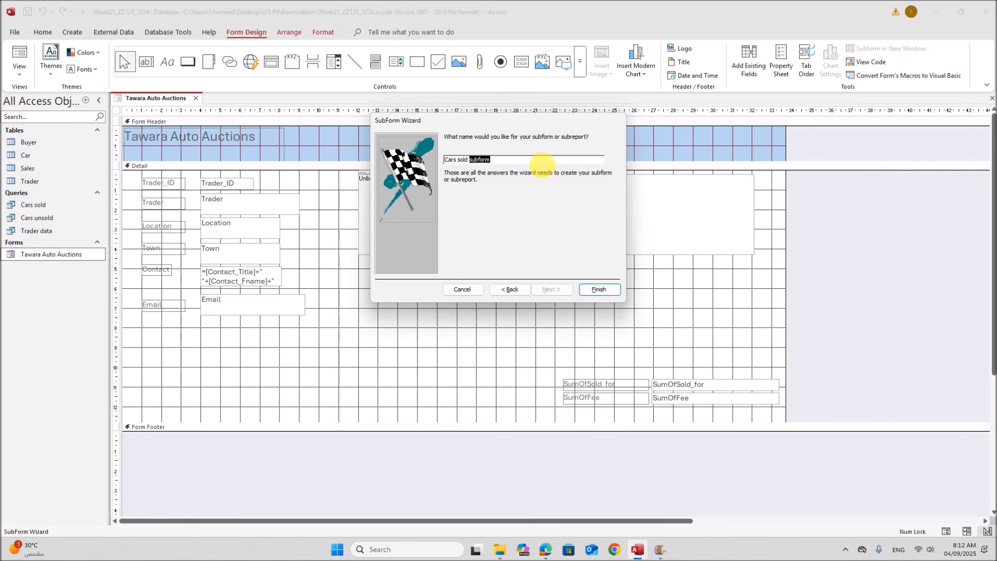
key(BackSpace)
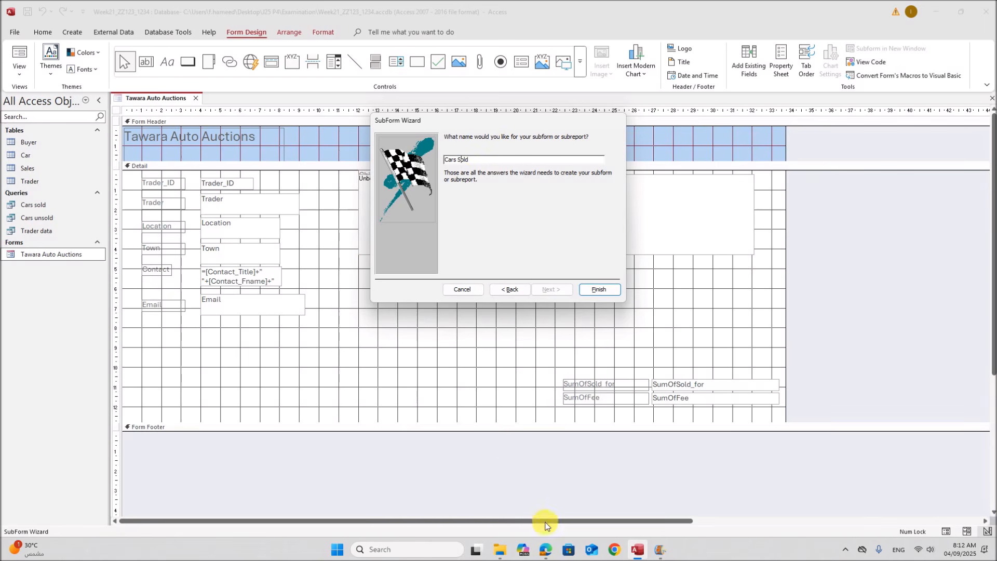
click(546, 547)
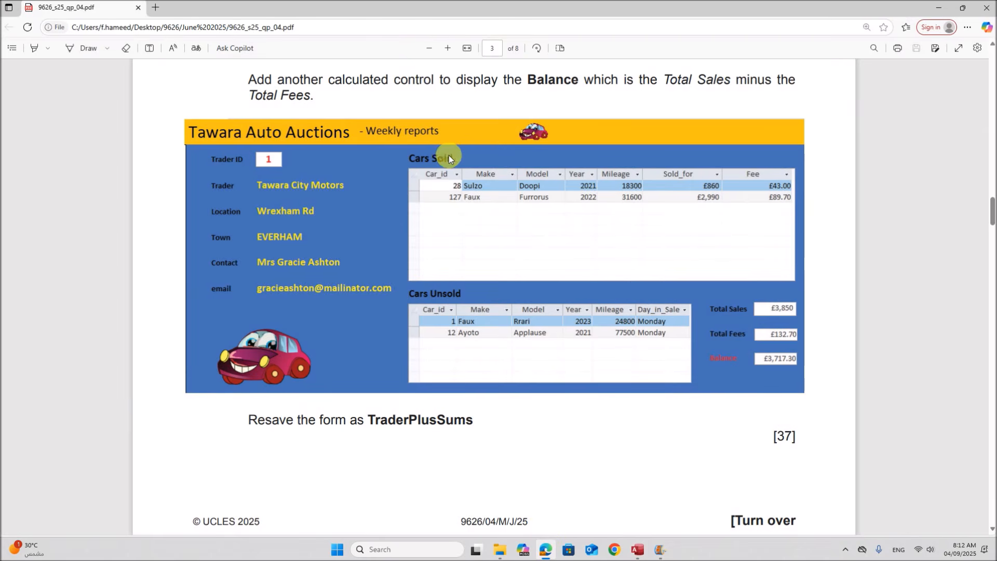
click(637, 550)
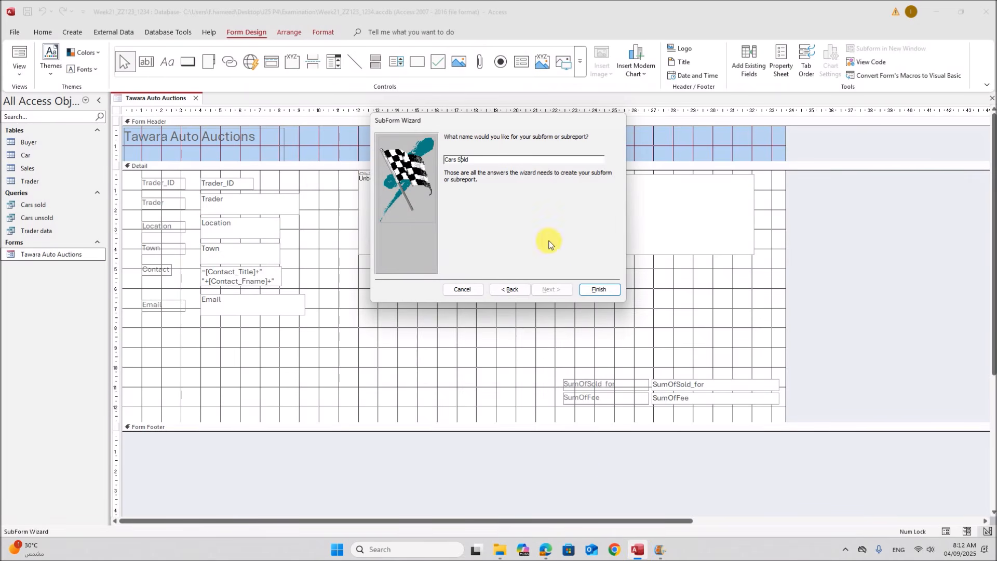
click(597, 291)
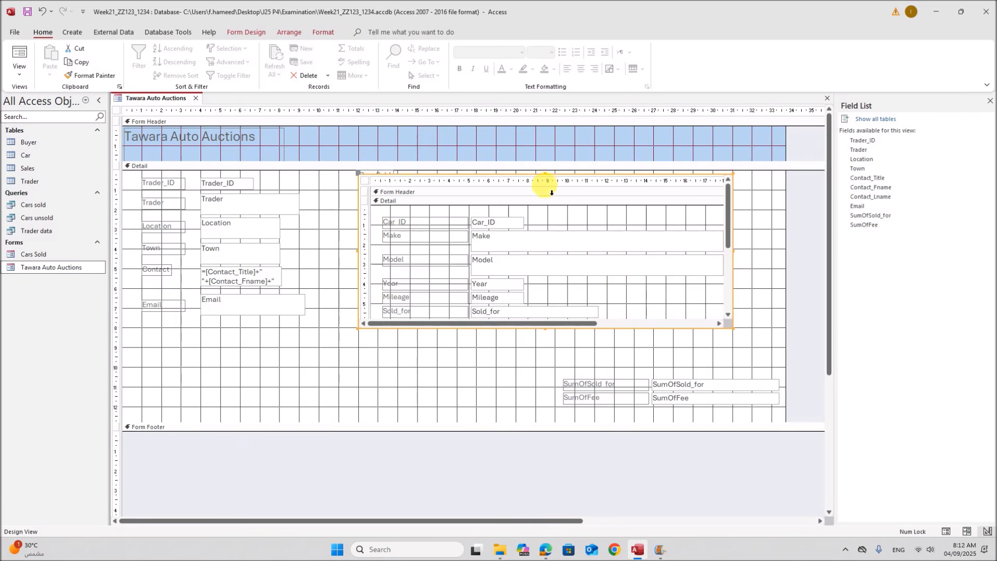
Move the SumOfSold_for and SumOfFee fields with their labels to the lower-left corner of the Detail section
drag(587, 369, 238, 384)
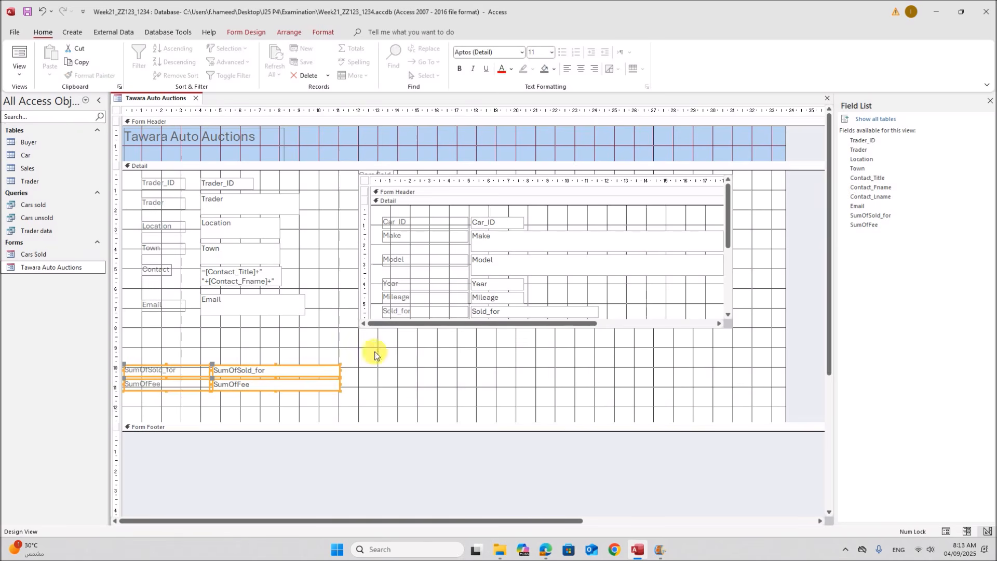
click(567, 324)
click(592, 297)
click(633, 322)
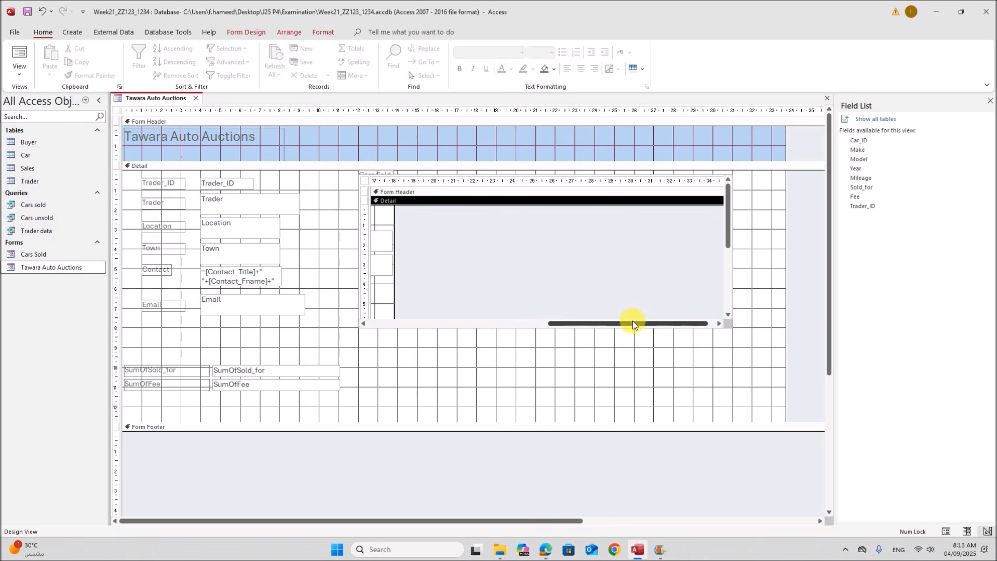
click(752, 283)
drag(594, 322, 367, 322)
click(371, 302)
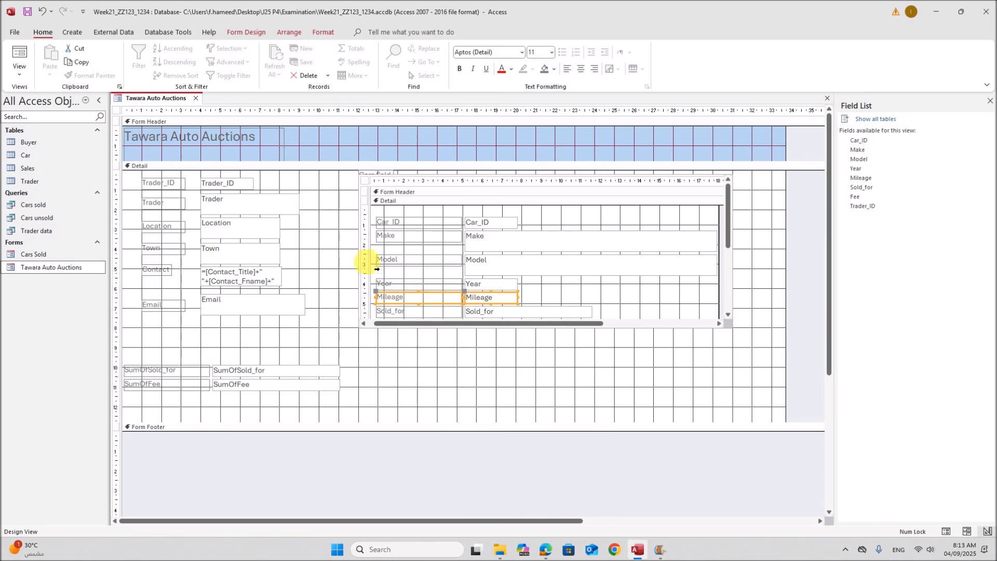
click(555, 188)
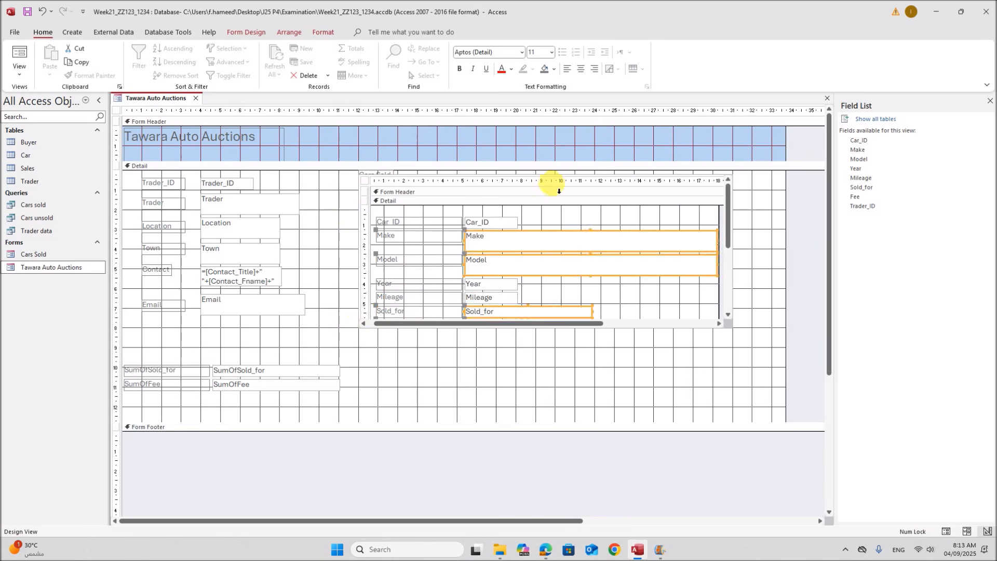
click(670, 335)
click(678, 323)
click(679, 325)
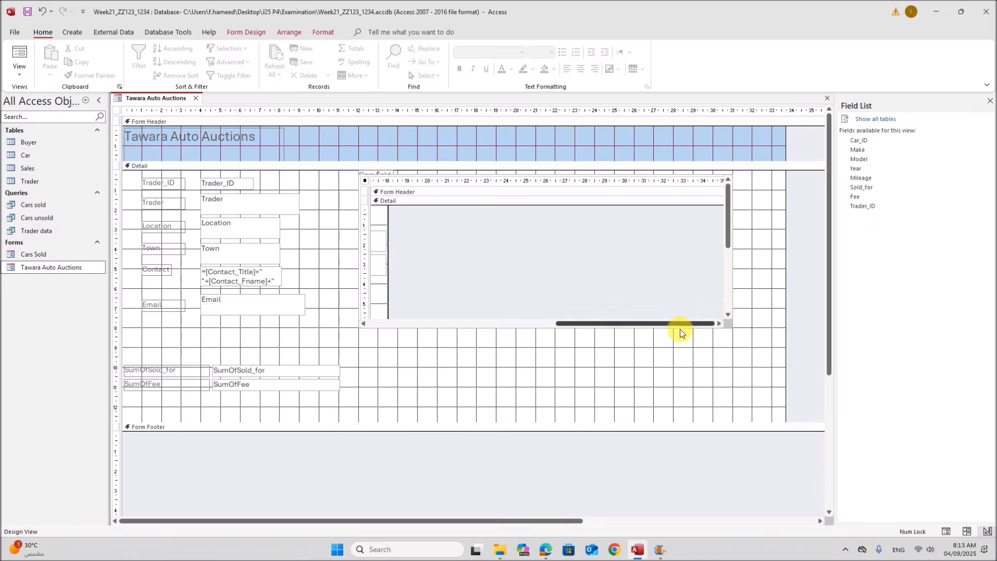
click(694, 363)
Reduce the height of the Cars Sold subform to about 4 cm
drag(753, 265, 714, 319)
click(728, 305)
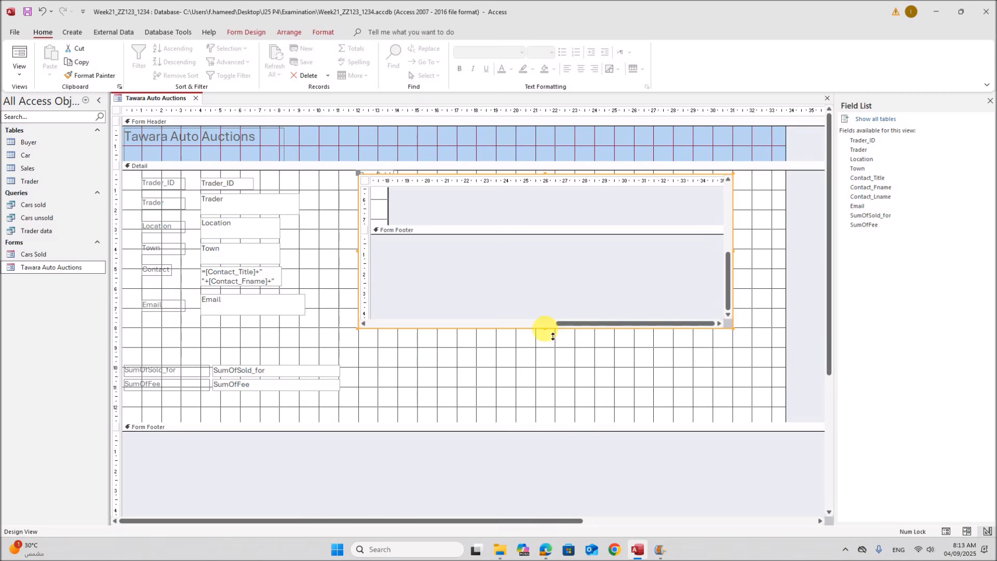
drag(553, 337, 554, 253)
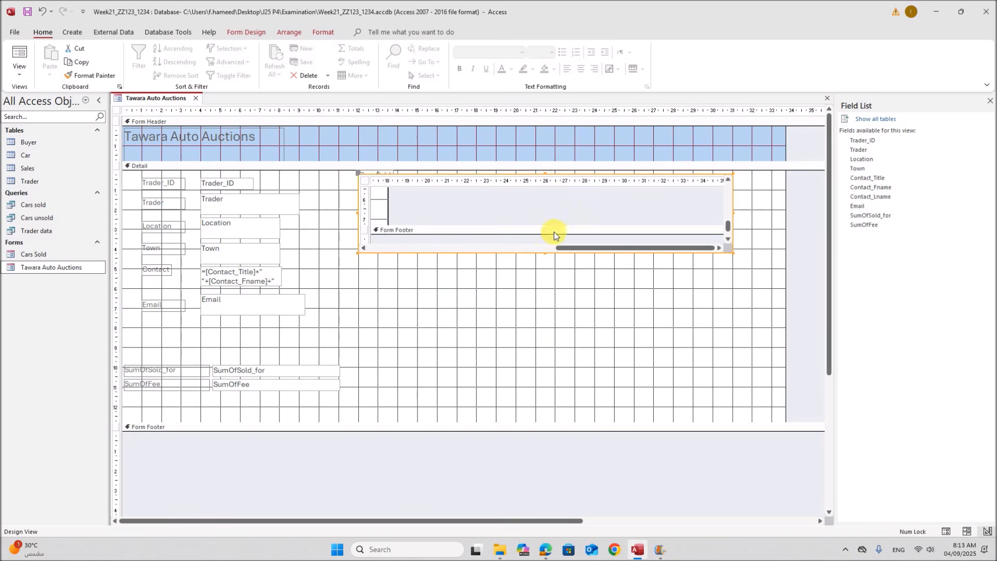
Move the Cars Sold subform slightly down so that it sits just below its label
drag(470, 180, 447, 185)
click(379, 177)
click(380, 178)
drag(360, 181, 363, 174)
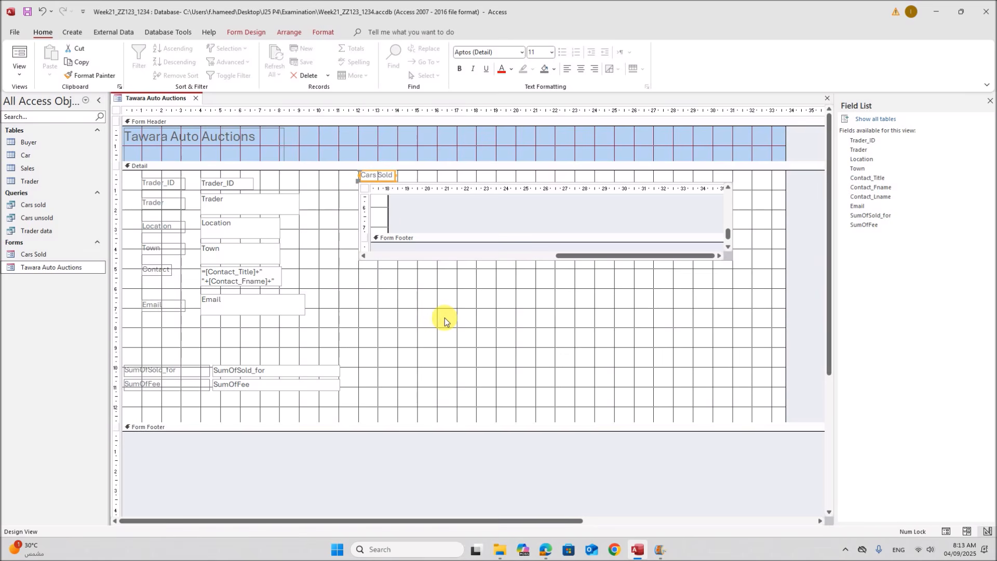
click(459, 321)
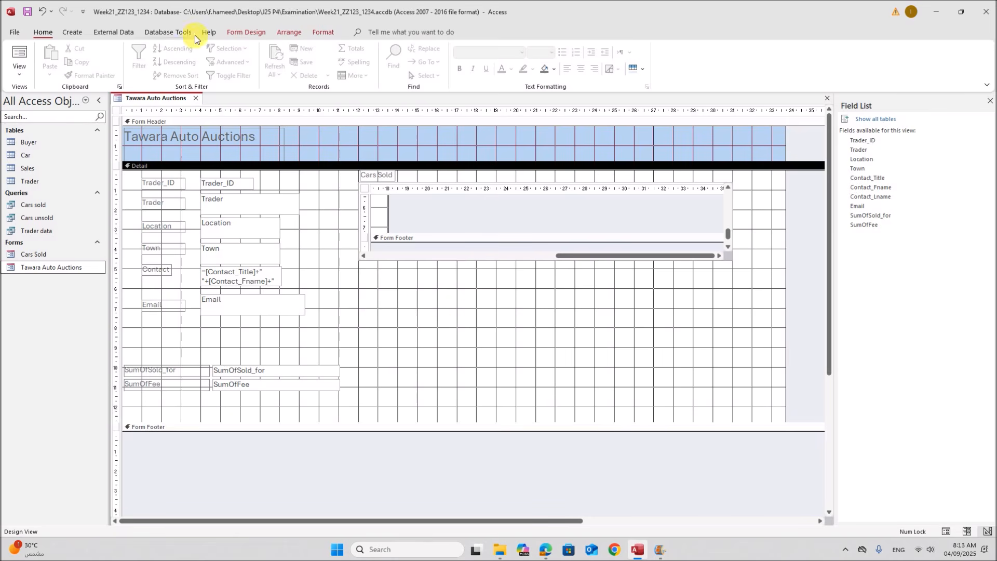
Draw a second subform about 16 cm wide and 4 cm high below Cars Sold, using existing tables and queries
click(249, 32)
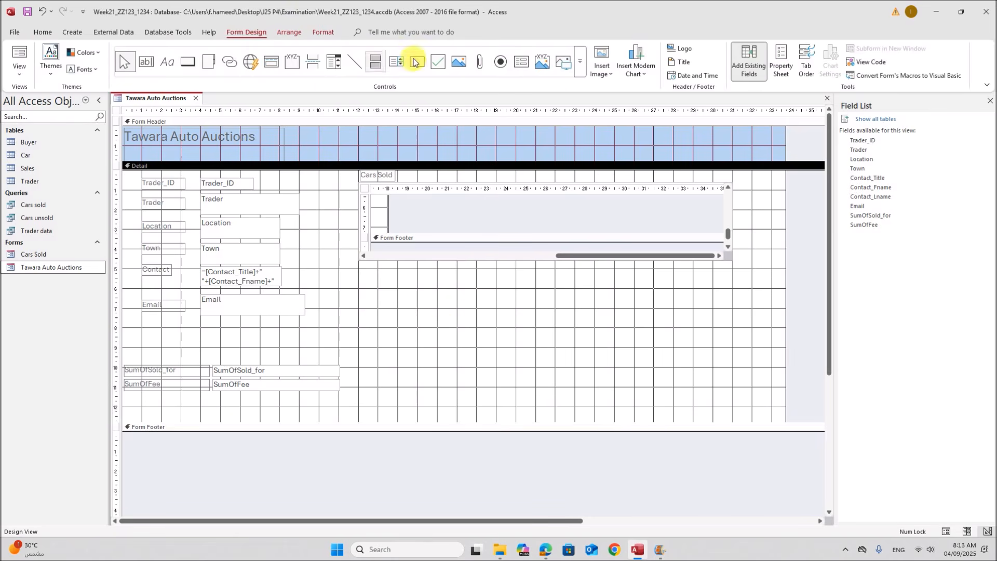
click(522, 65)
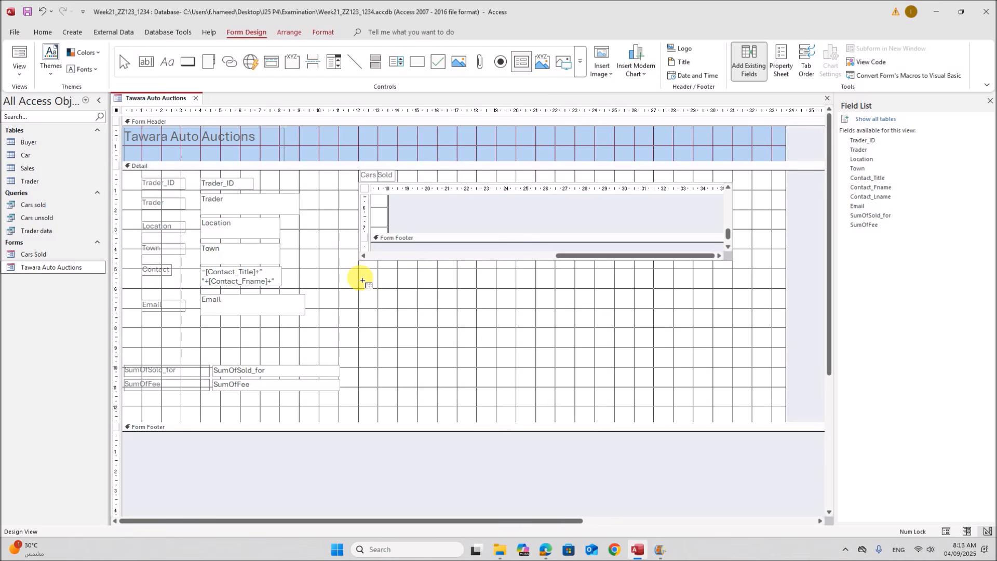
drag(362, 281, 676, 357)
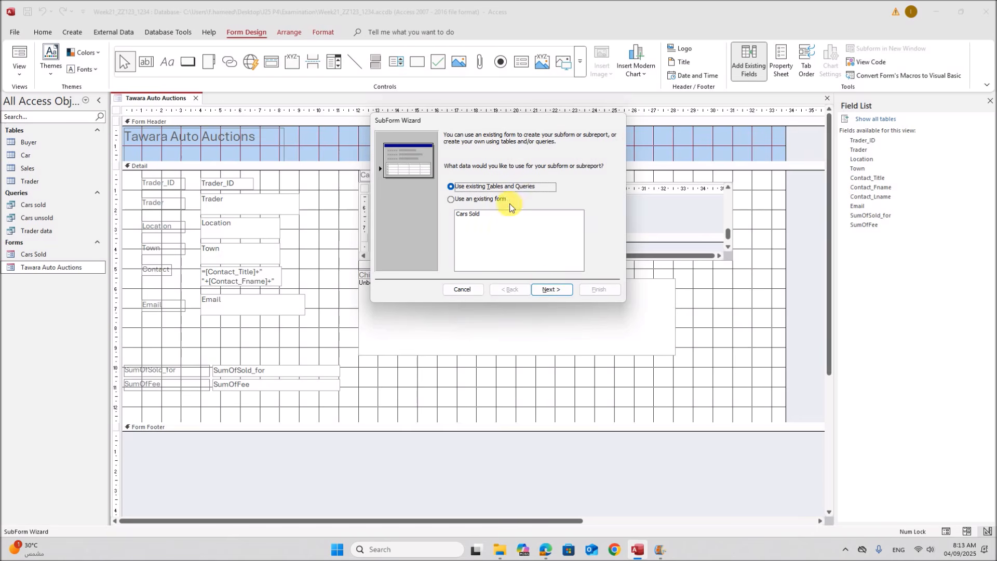
click(552, 291)
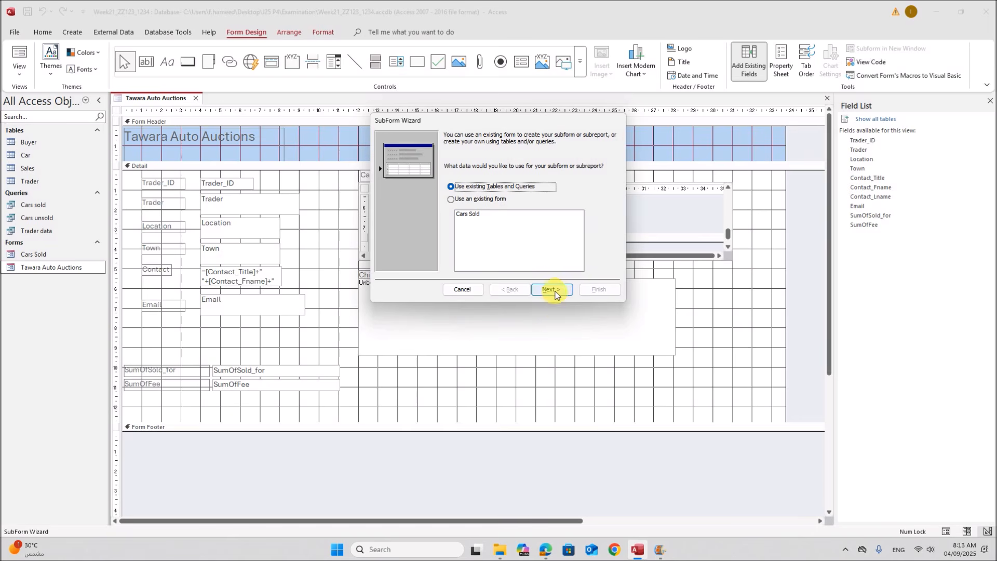
Include all fields of the Cars unsold query in the second subform and link it to Trader data using Trader_ID
click(507, 181)
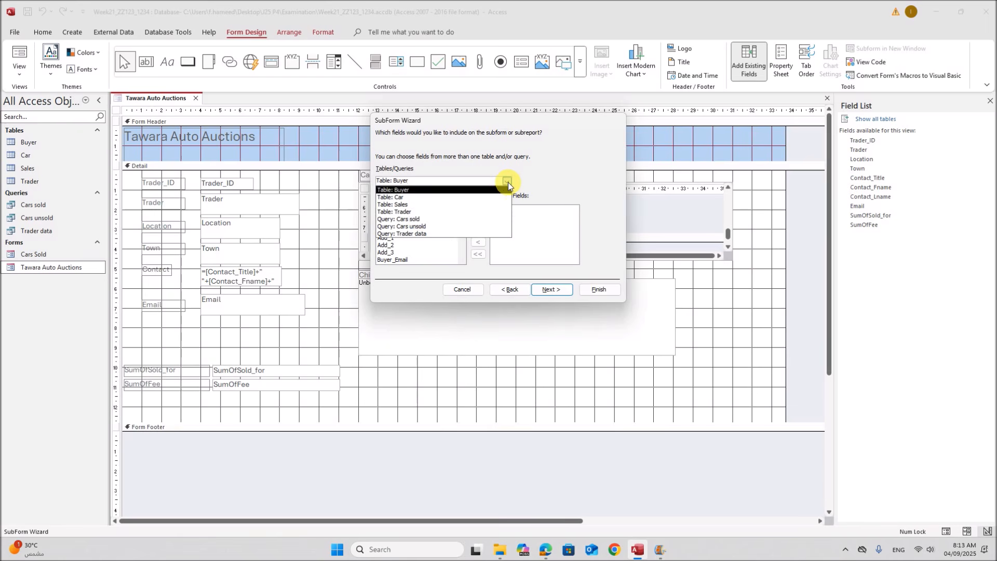
click(415, 225)
click(478, 225)
click(544, 294)
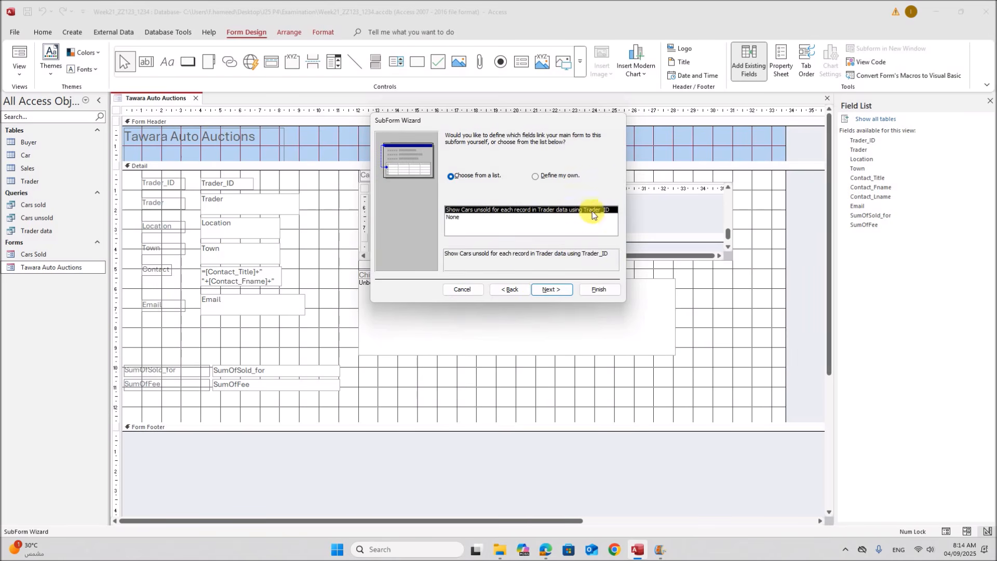
click(550, 291)
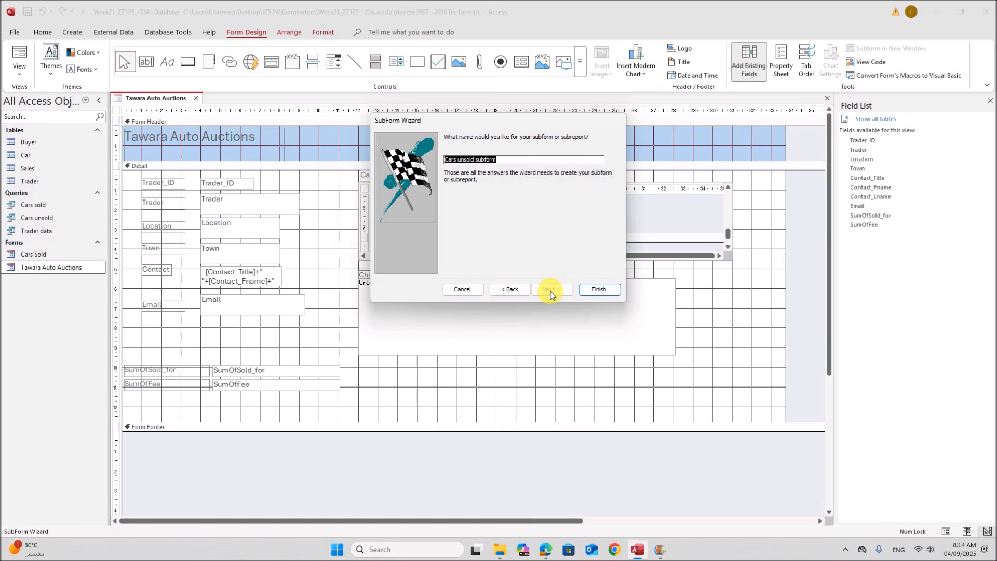
Name the second subform Cars Unsold and finish creating it
click(489, 162)
key(BackSpace)
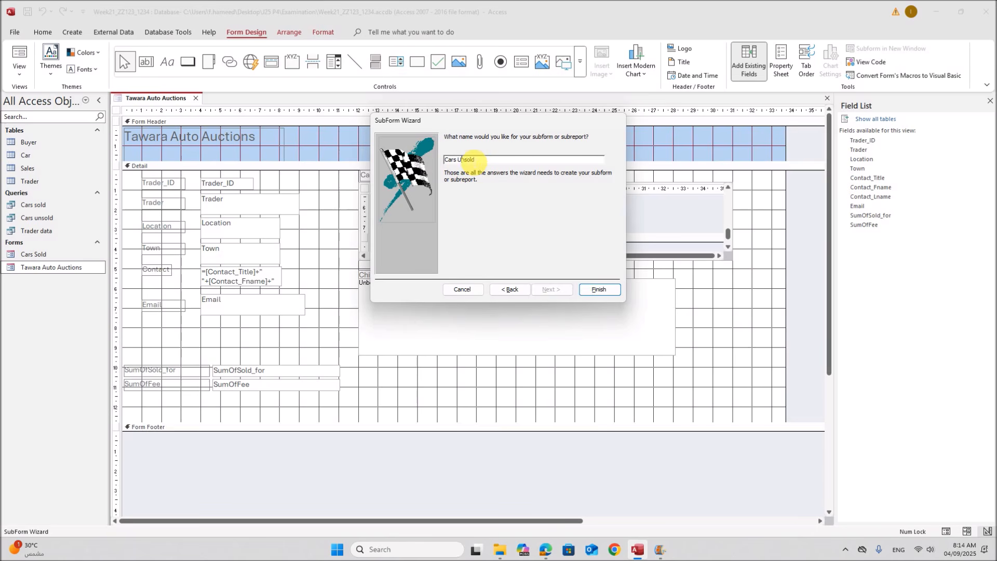
click(597, 289)
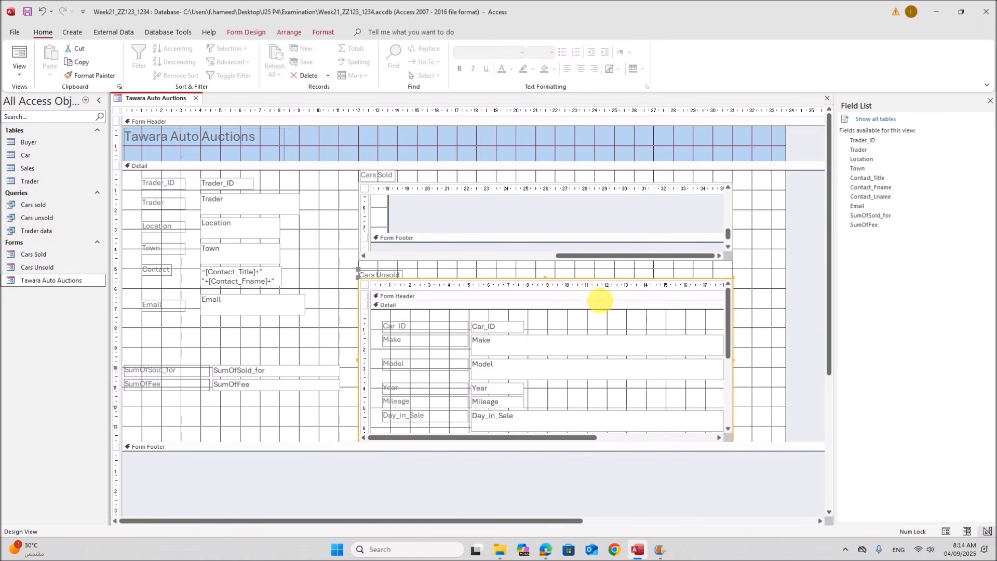
Extend the Detail section, reduce the Cars Unsold subform to about 3 cm high, and move its label slightly up, clear of the subform
drag(335, 447, 332, 516)
drag(552, 450, 552, 332)
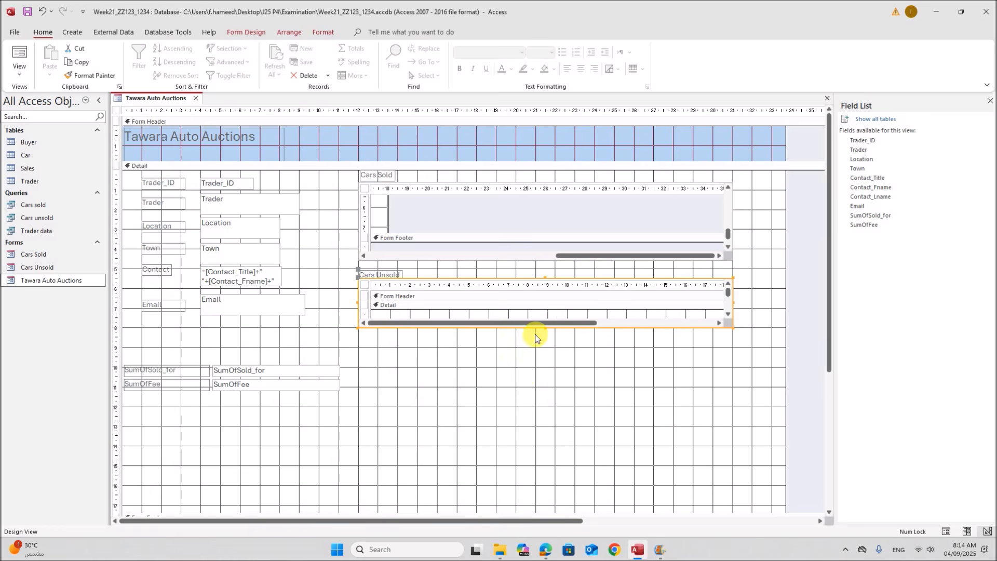
drag(553, 335, 553, 345)
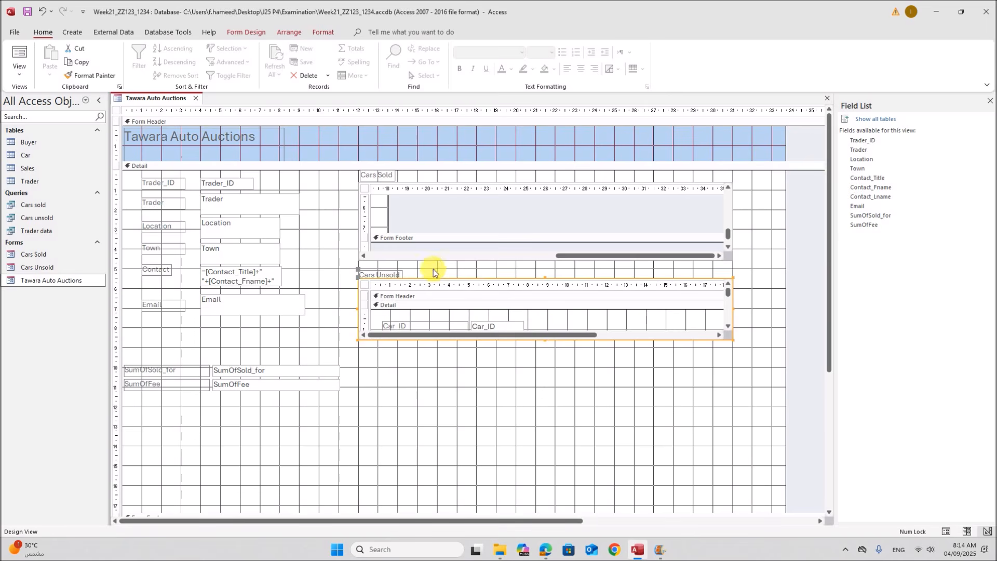
click(377, 275)
drag(364, 275, 364, 270)
click(531, 391)
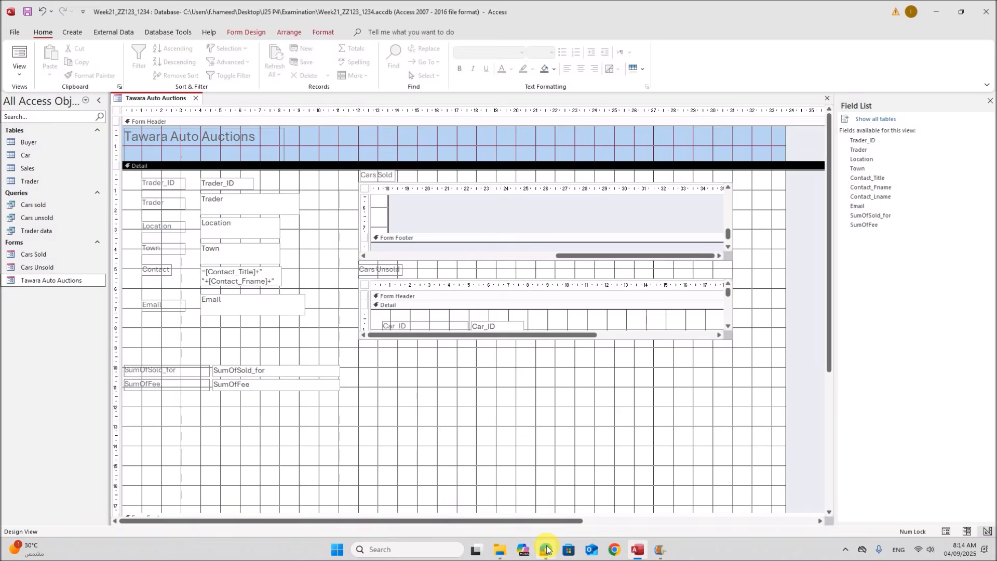
Examine the Traders form layout in the exam paper PDF in Edge, and view the Access form in Form View for comparison
click(545, 550)
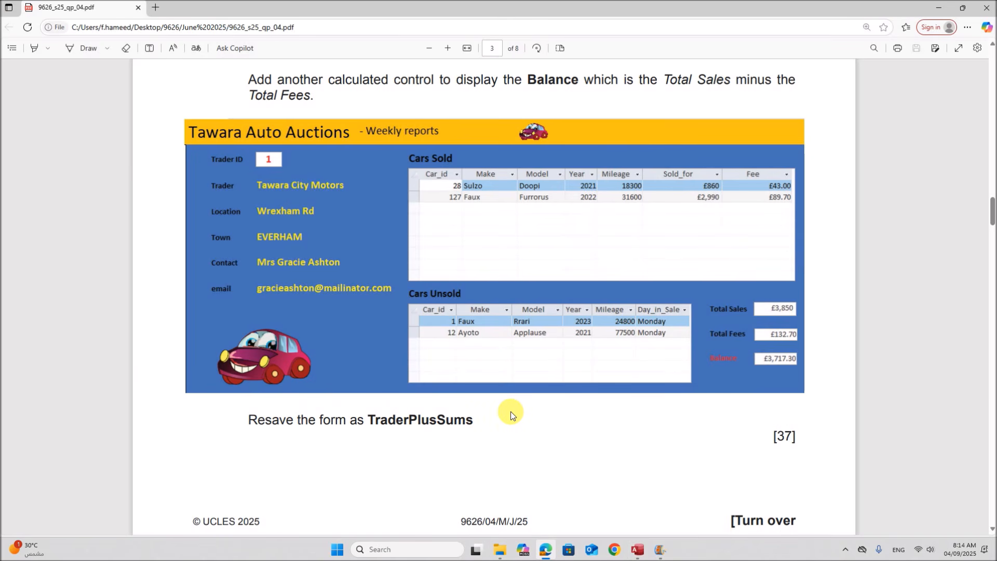
scroll(508, 398, up, 12)
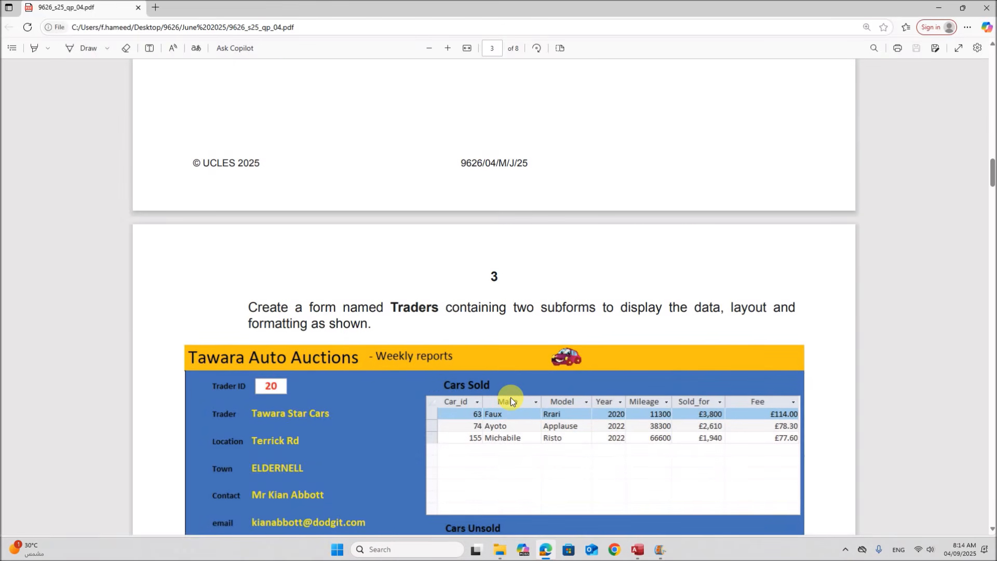
scroll(511, 399, down, 5)
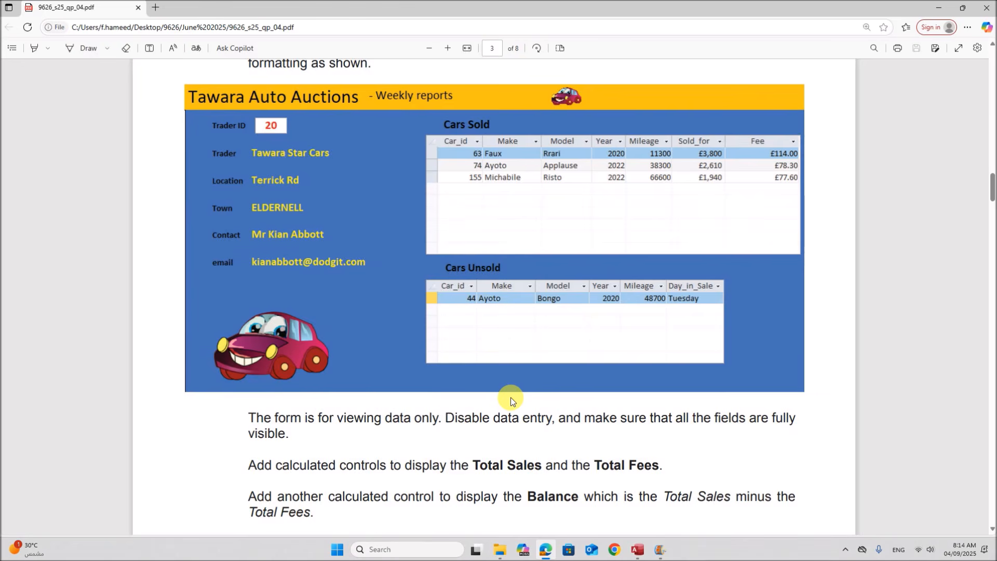
scroll(510, 399, up, 4)
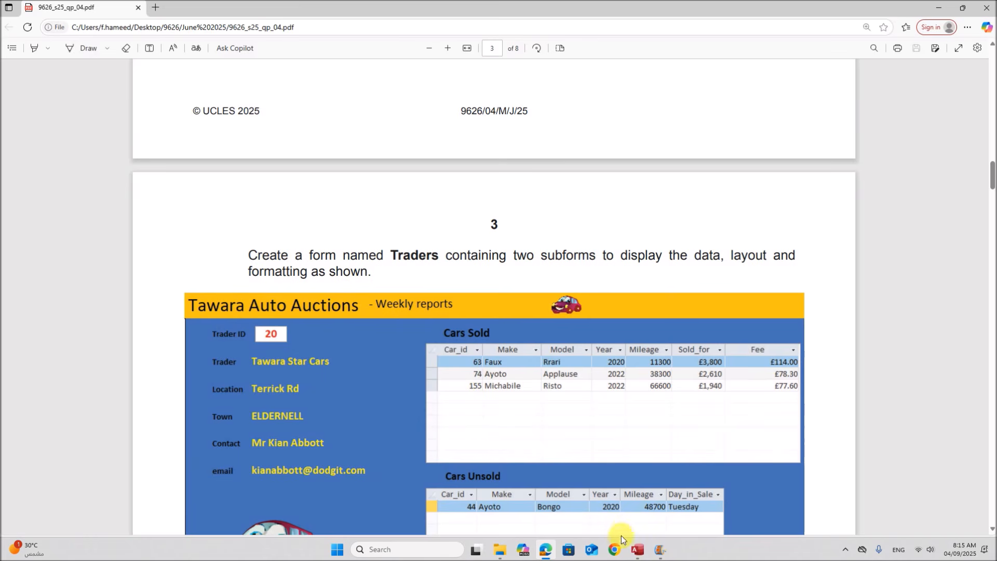
click(636, 551)
right_click(148, 99)
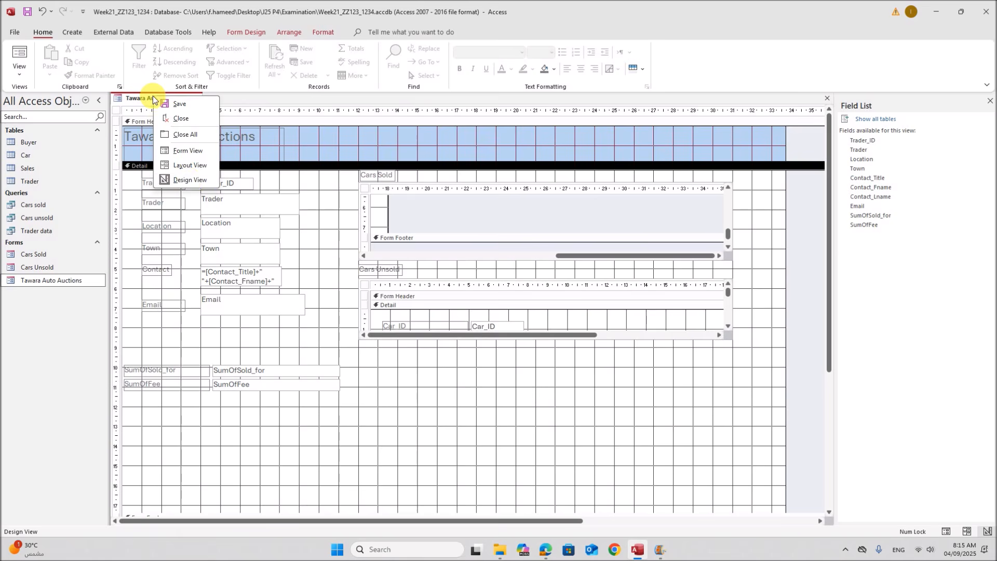
click(189, 151)
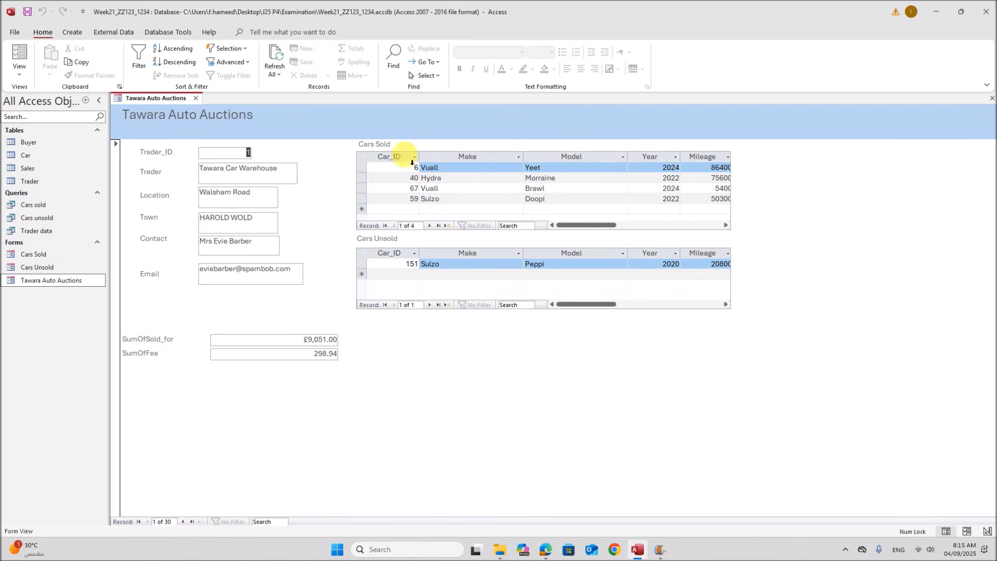
In the Cars Sold subform, narrow the Car_ID column and fit the Make, Model and Sold_for columns to their contents
drag(425, 159, 410, 157)
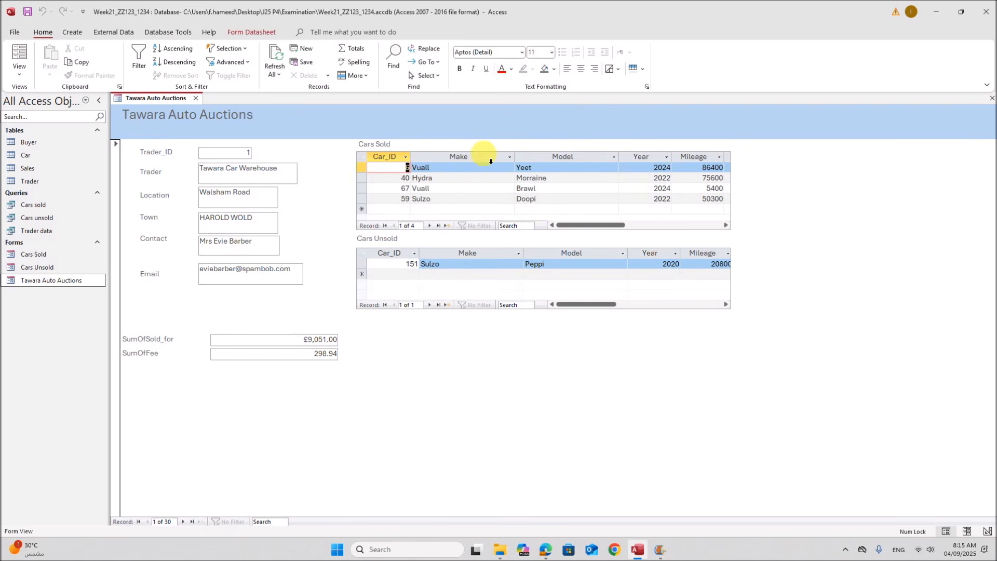
double_click(519, 161)
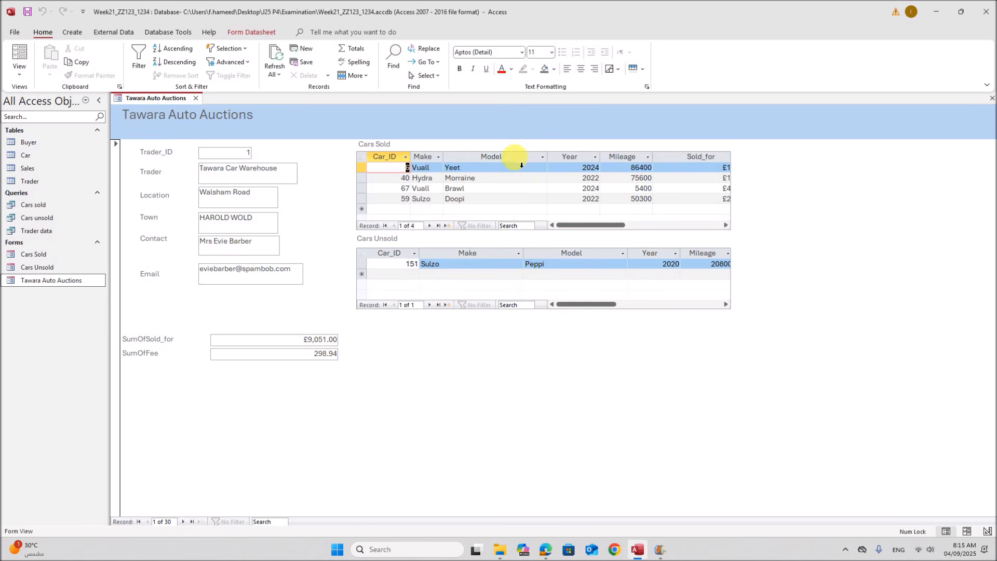
double_click(552, 159)
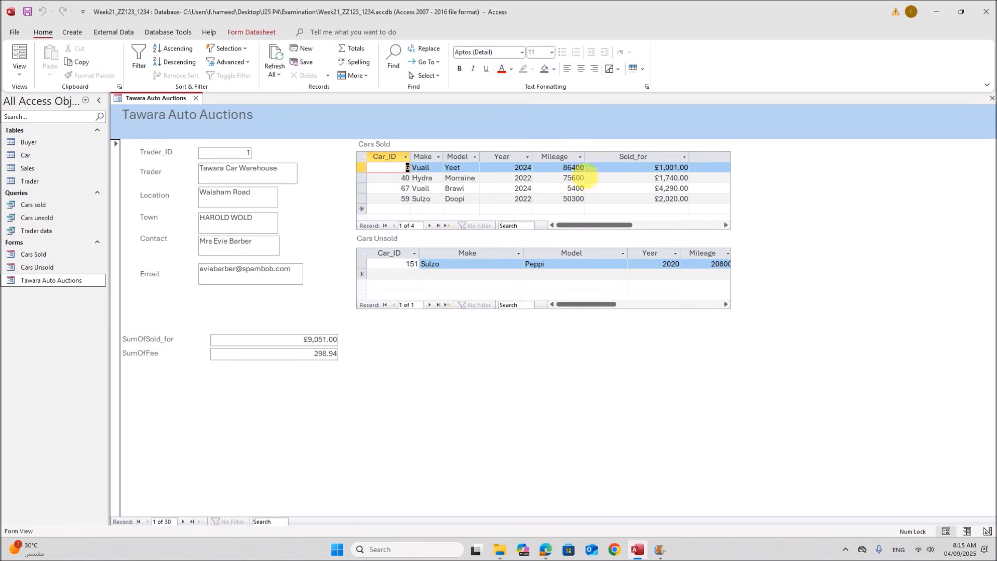
double_click(694, 159)
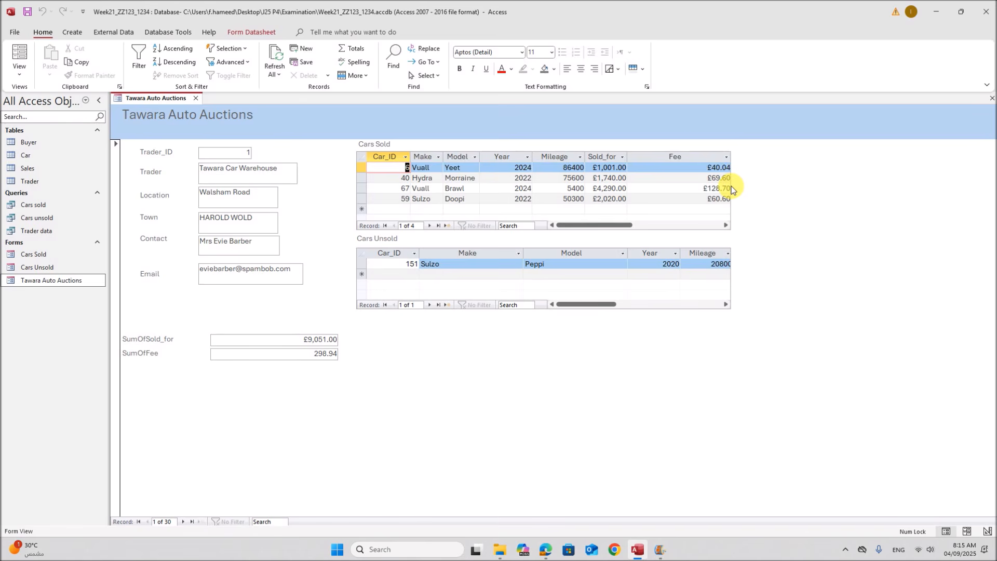
In Layout View, widen the Cars Sold subform and fit its Fee column to the contents
click(672, 158)
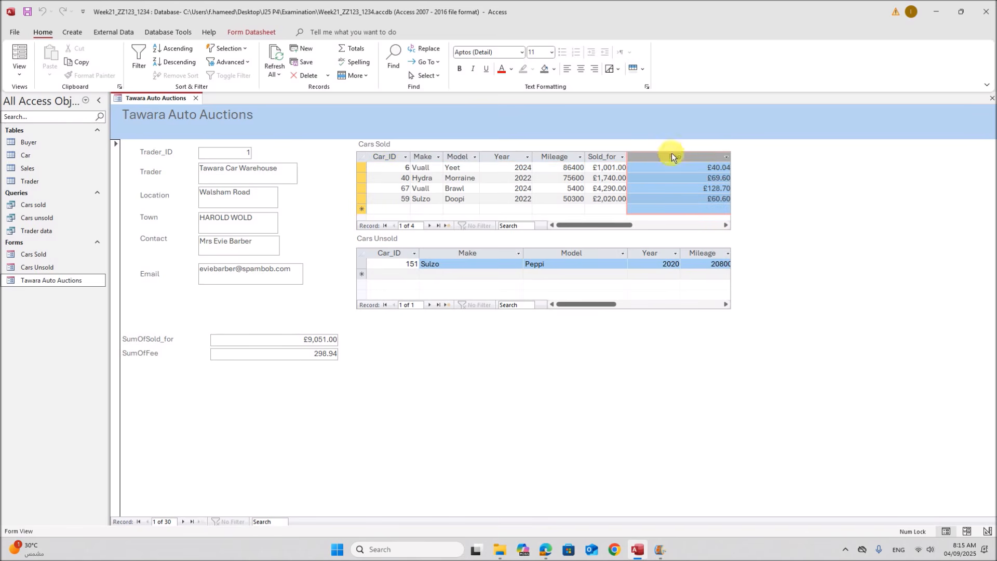
right_click(166, 98)
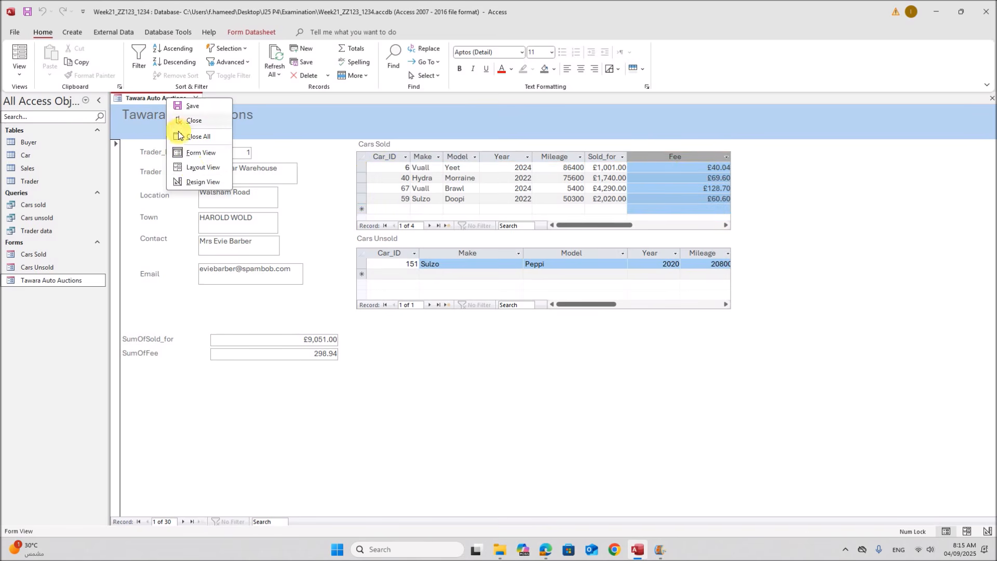
click(193, 168)
drag(733, 175, 782, 190)
double_click(731, 156)
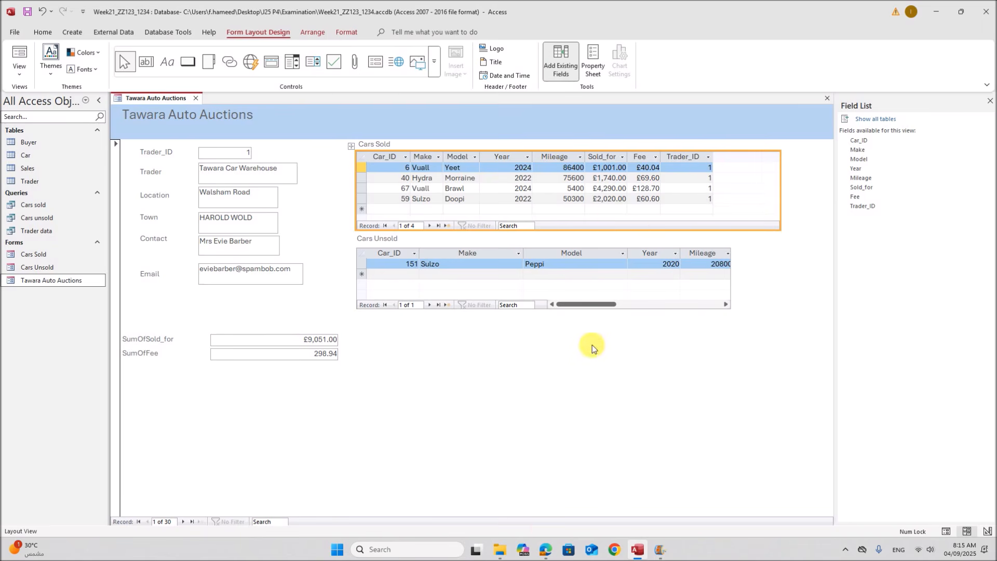
Delete the Trader_ID column from the Cars Sold subform and narrow the subform to end just past the Fee column
click(543, 545)
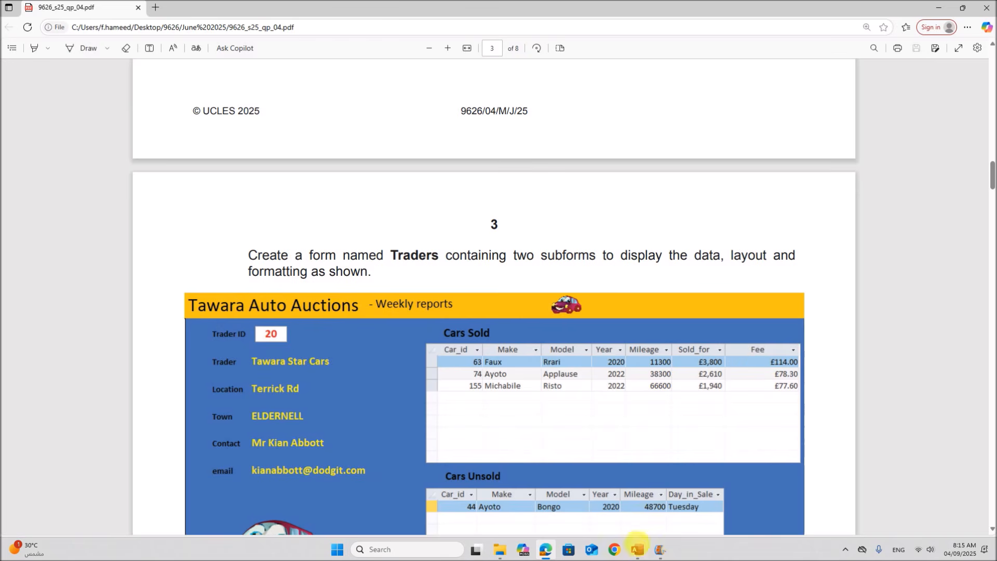
click(638, 548)
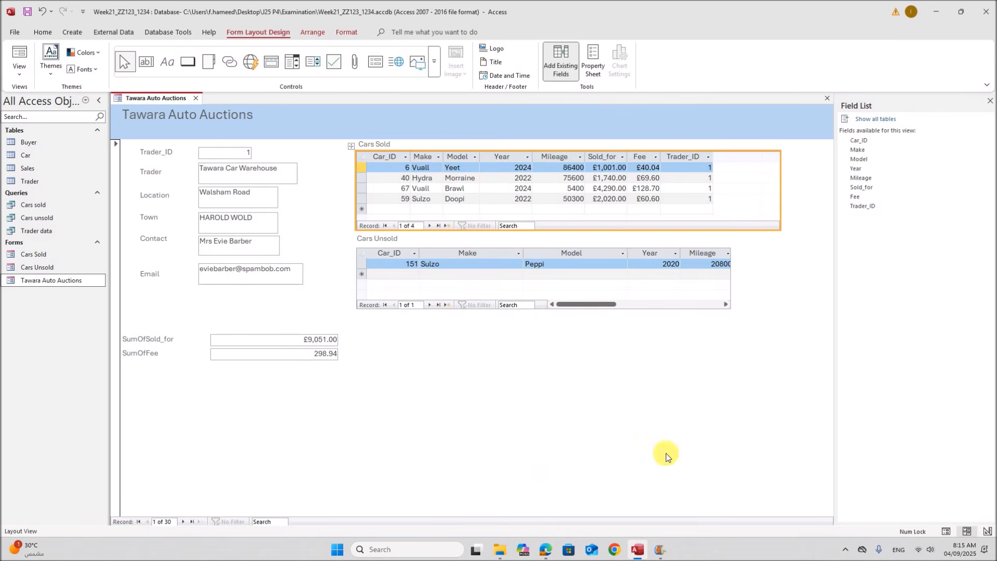
click(695, 158)
right_click(687, 155)
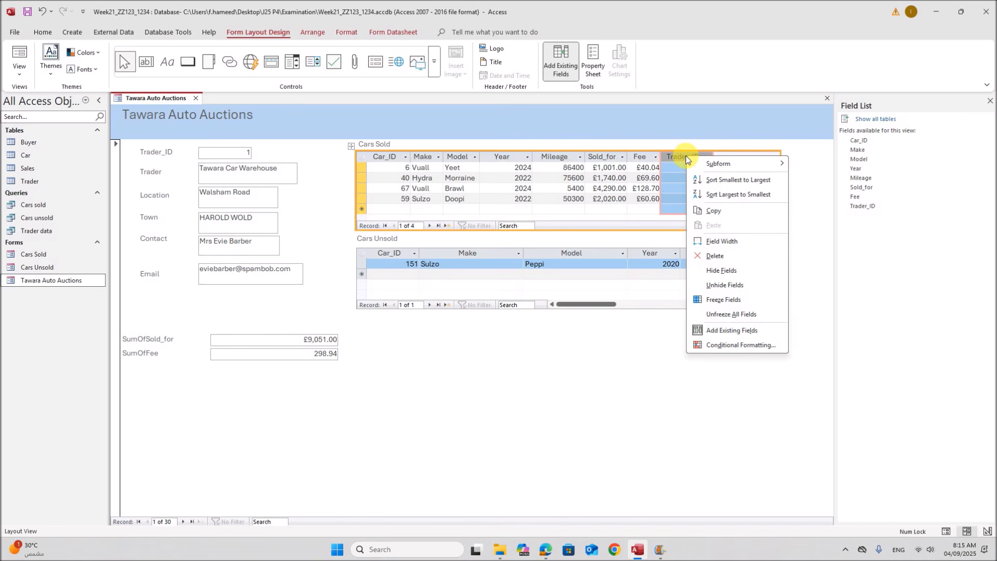
click(714, 256)
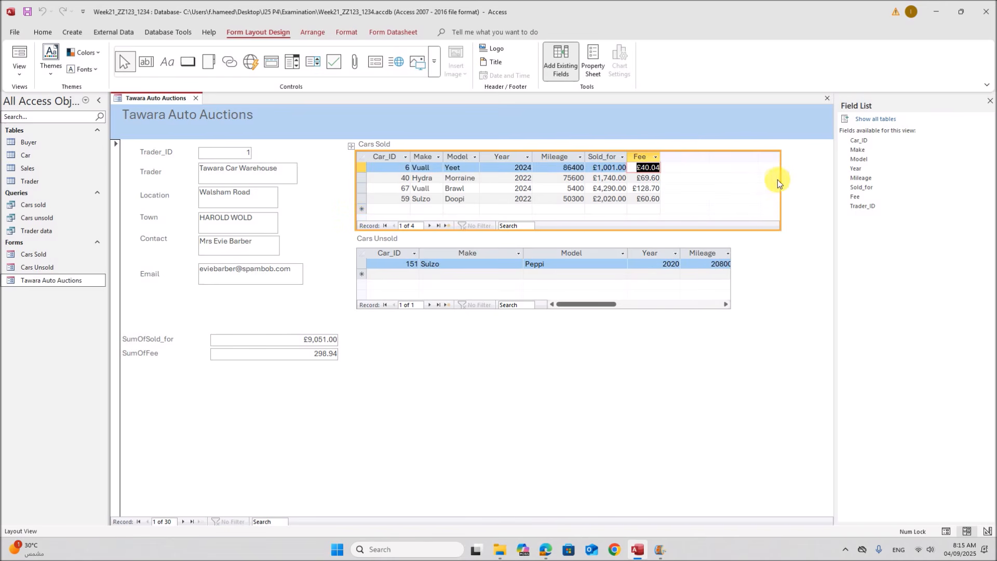
drag(788, 189, 680, 191)
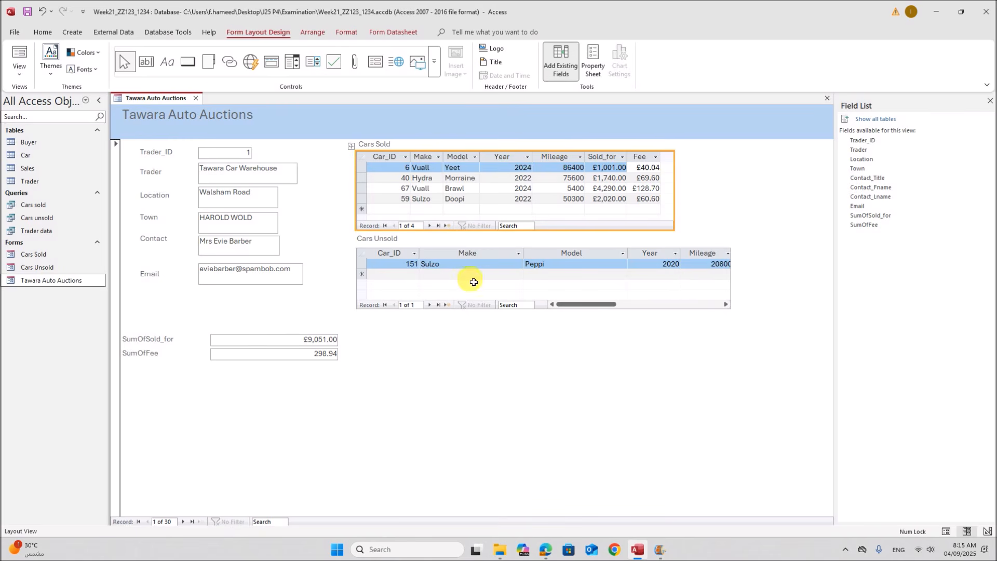
In the Cars Unsold subform, narrow Car_ID and fit the Make, Model, Year, Mileage and Day_in_Sale columns to their contents
click(400, 260)
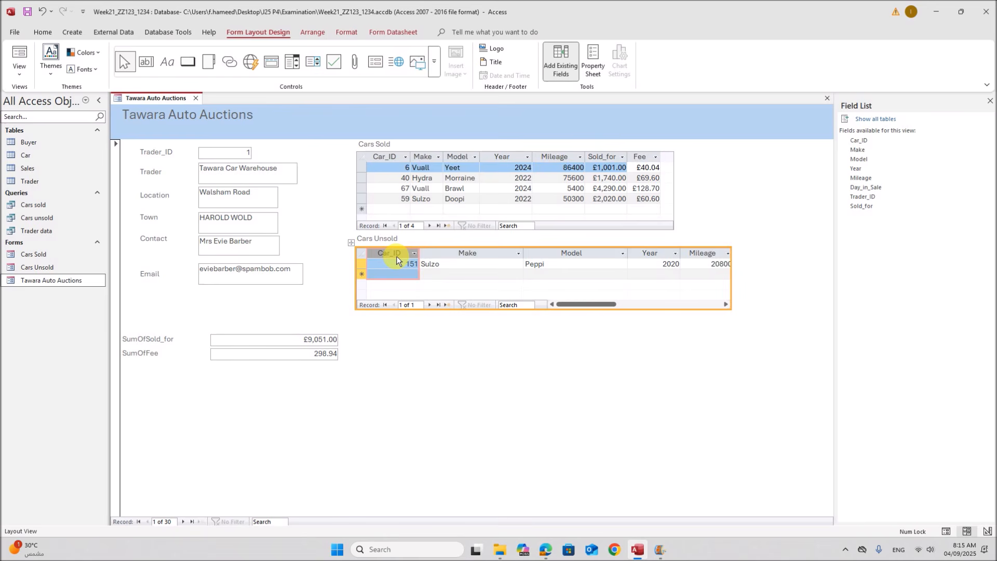
drag(424, 253, 405, 253)
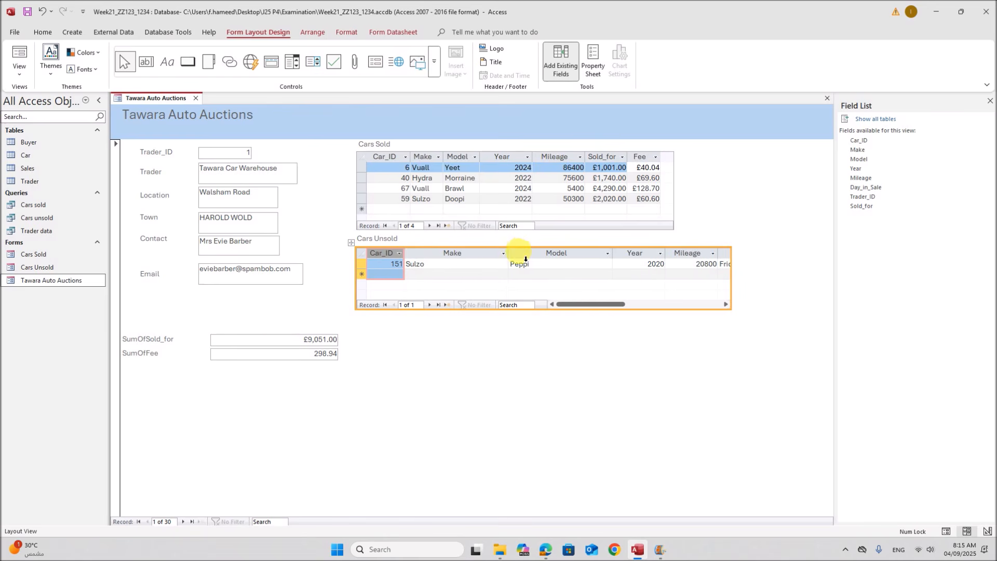
double_click(507, 253)
double_click(547, 253)
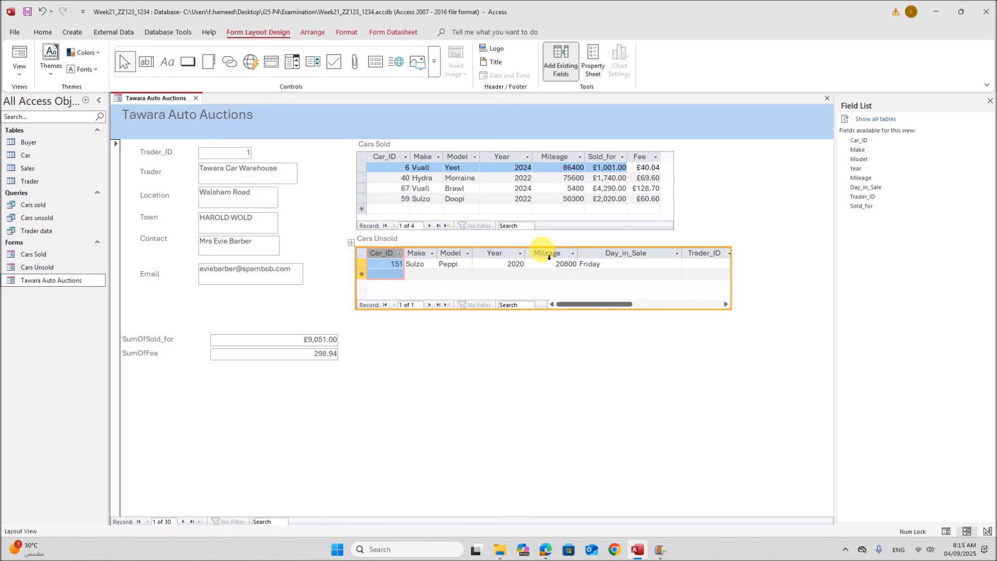
double_click(529, 254)
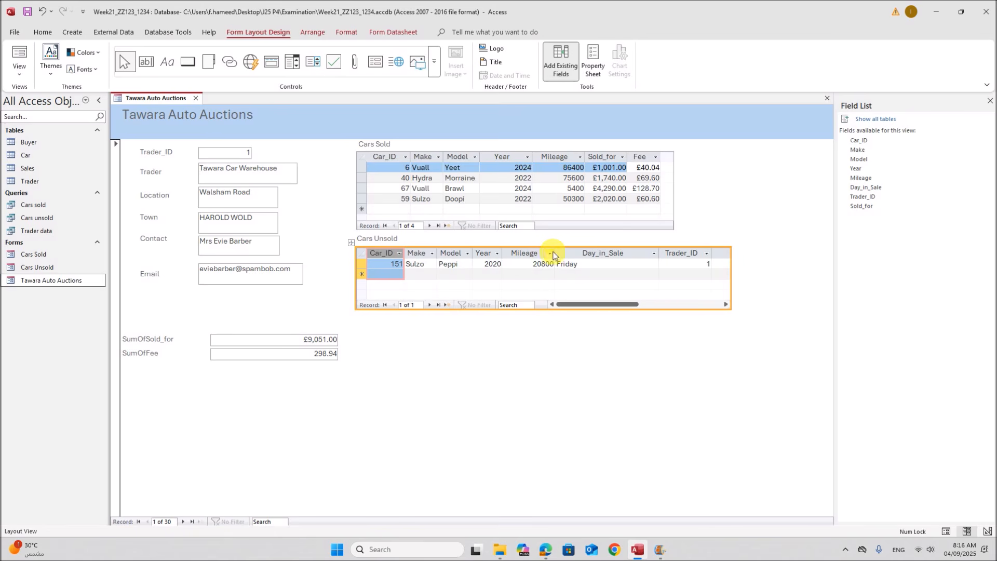
double_click(559, 255)
double_click(647, 253)
Delete the Trader_ID and Sold_for columns from the Cars Unsold subform
click(624, 249)
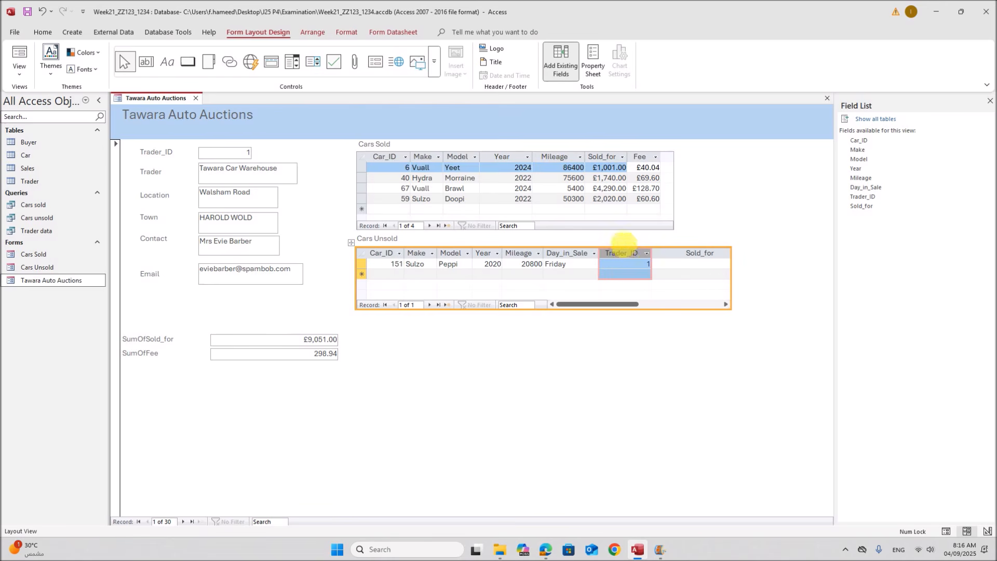
right_click(625, 254)
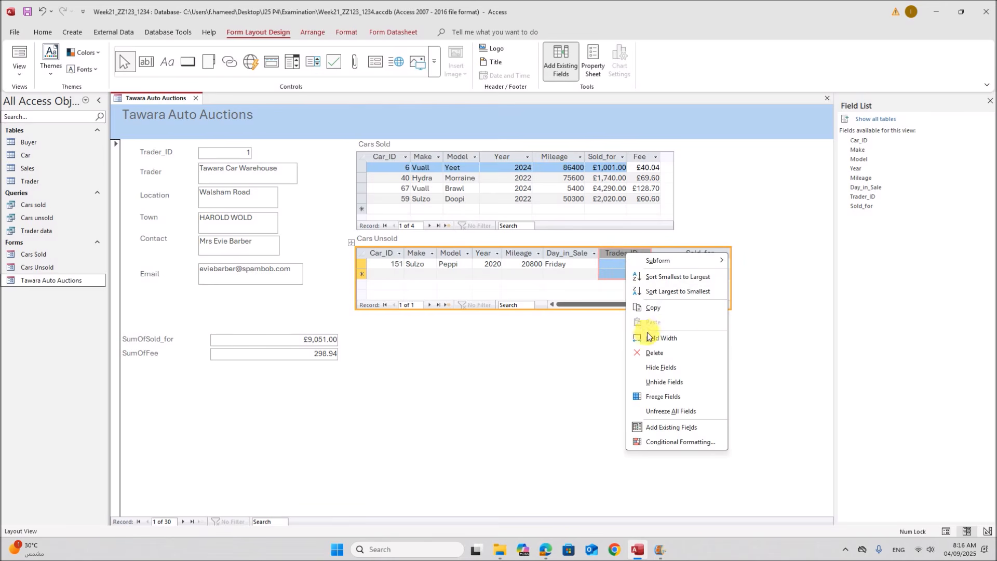
click(650, 353)
click(663, 251)
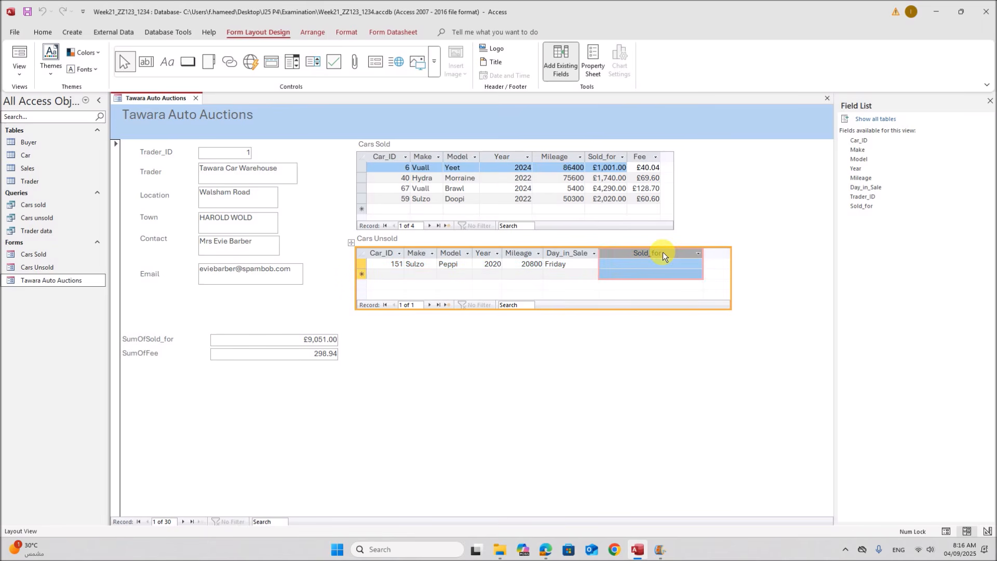
right_click(663, 251)
click(669, 352)
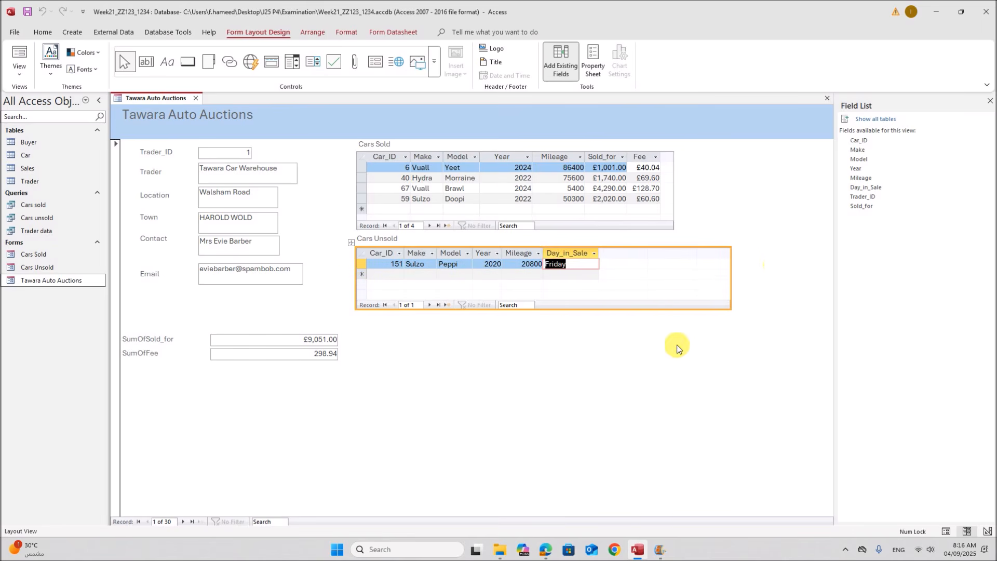
Narrow the Cars Unsold subform so that it ends just past the Day_in_Sale column
click(780, 241)
click(664, 271)
drag(732, 277, 648, 278)
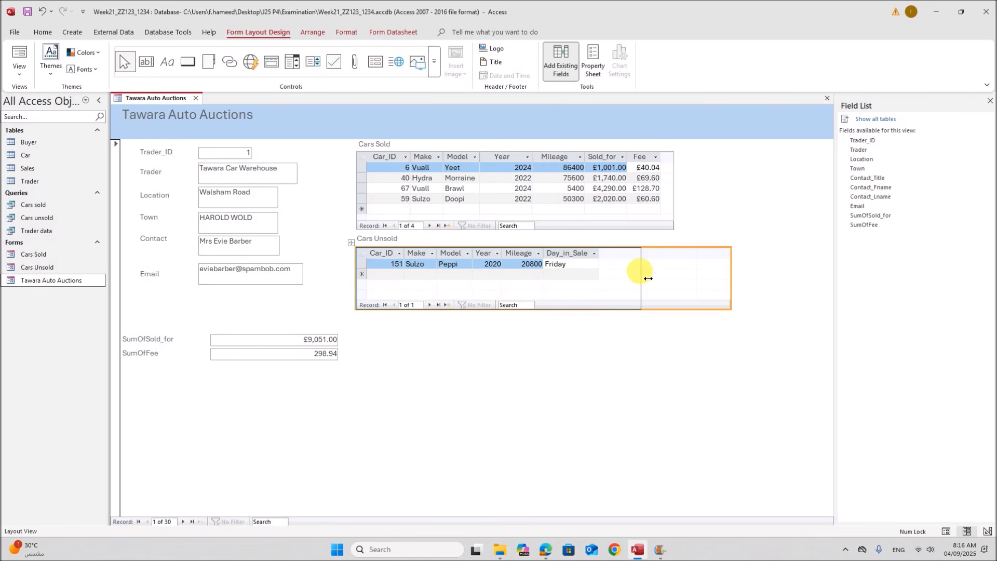
drag(649, 278, 649, 278)
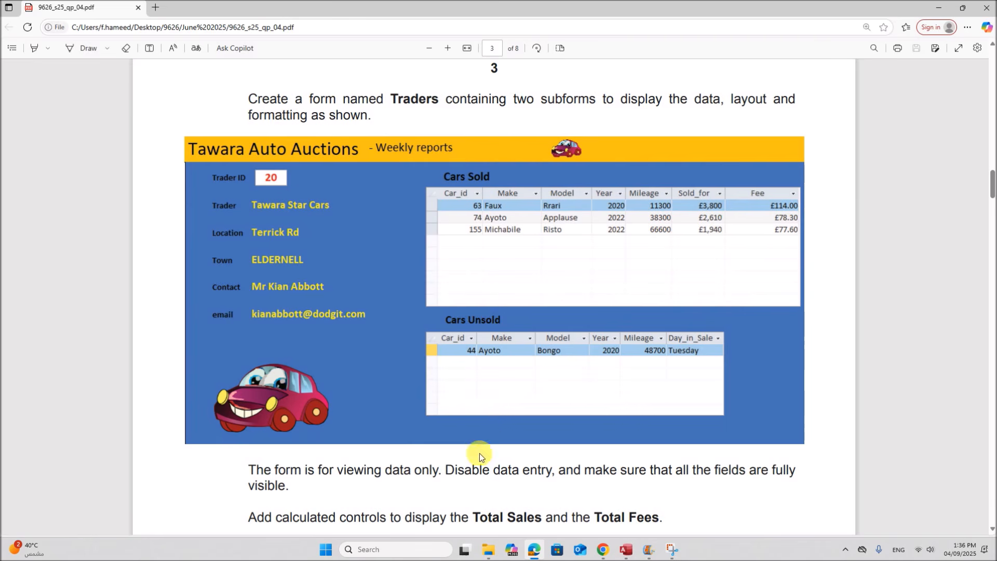
Delete the SumOfSold_for and SumOfFee controls with their labels from the main form, and return to the exam paper in Edge
click(626, 549)
drag(179, 383, 250, 341)
key(Delete)
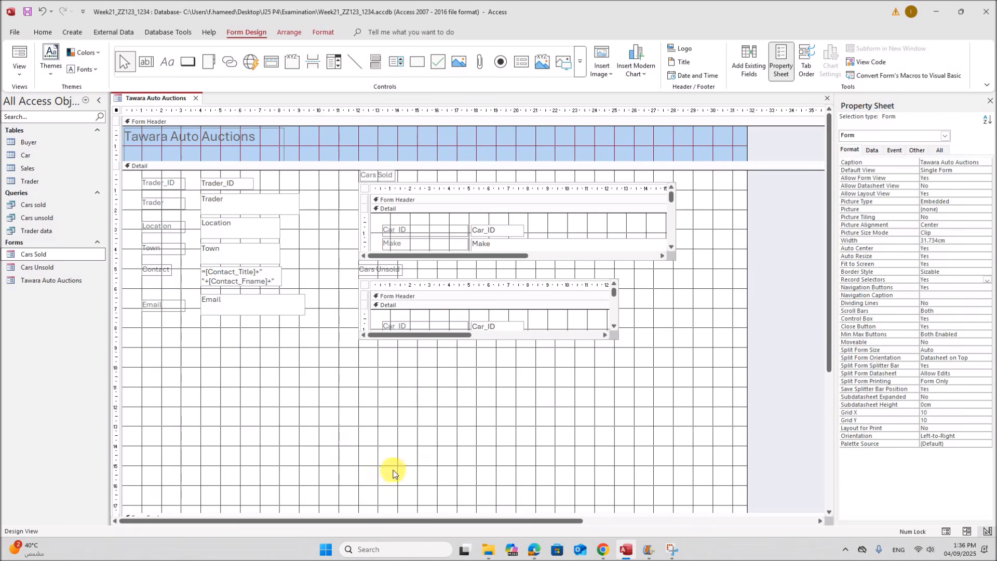
click(534, 549)
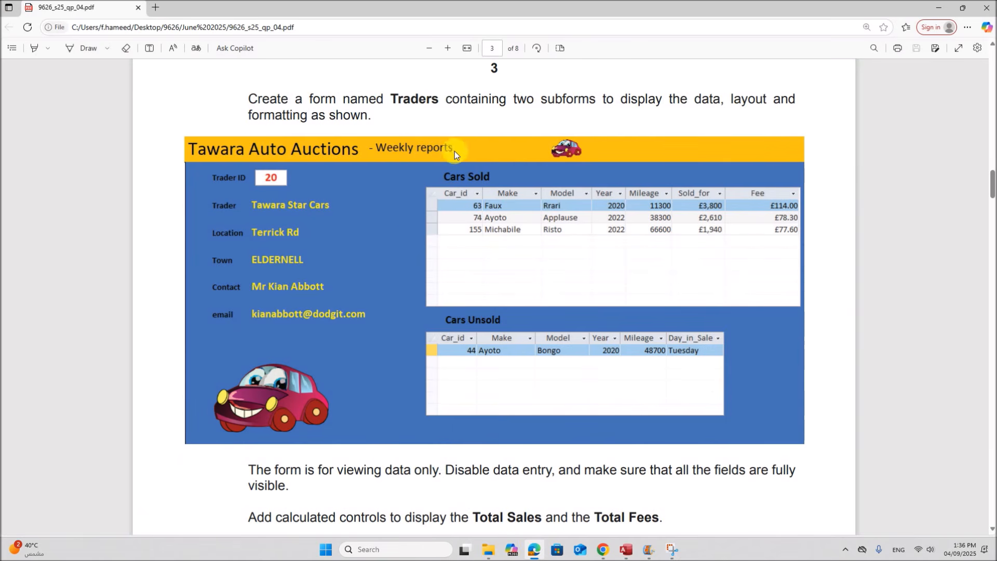
Switch to Access and fill the form header's background with the standard golden orange (#FFC20E)
click(625, 549)
right_click(338, 139)
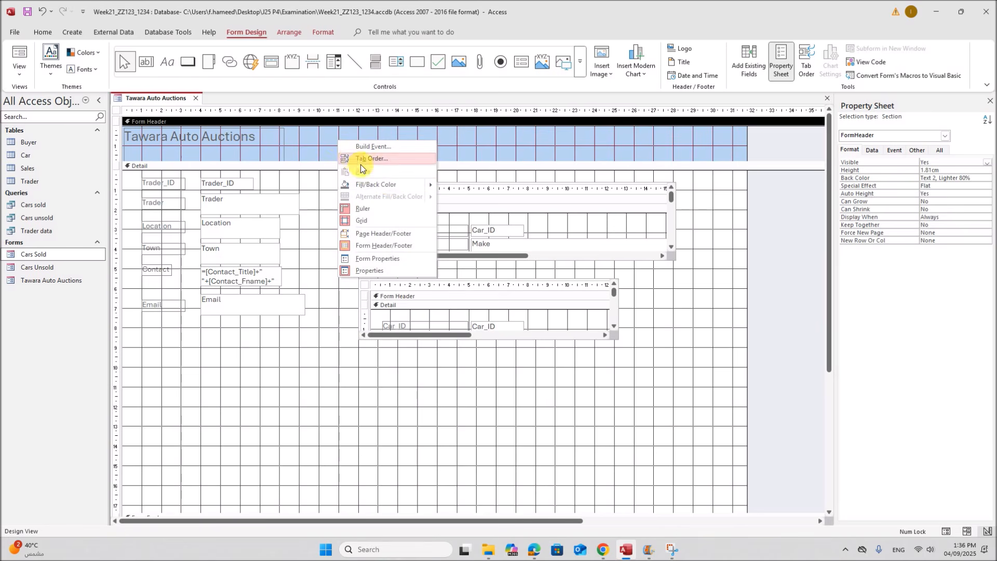
mouse_move(390, 185)
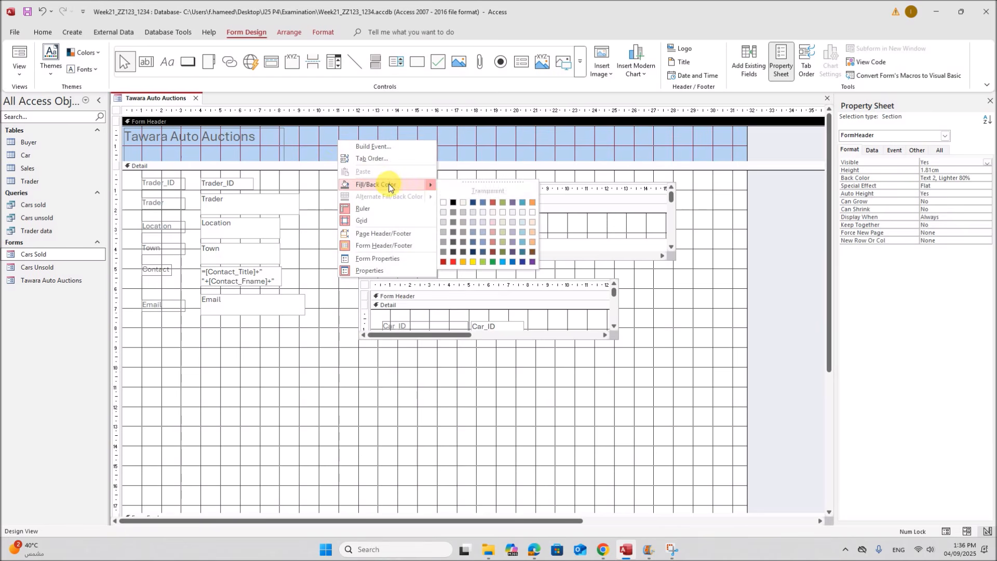
click(464, 262)
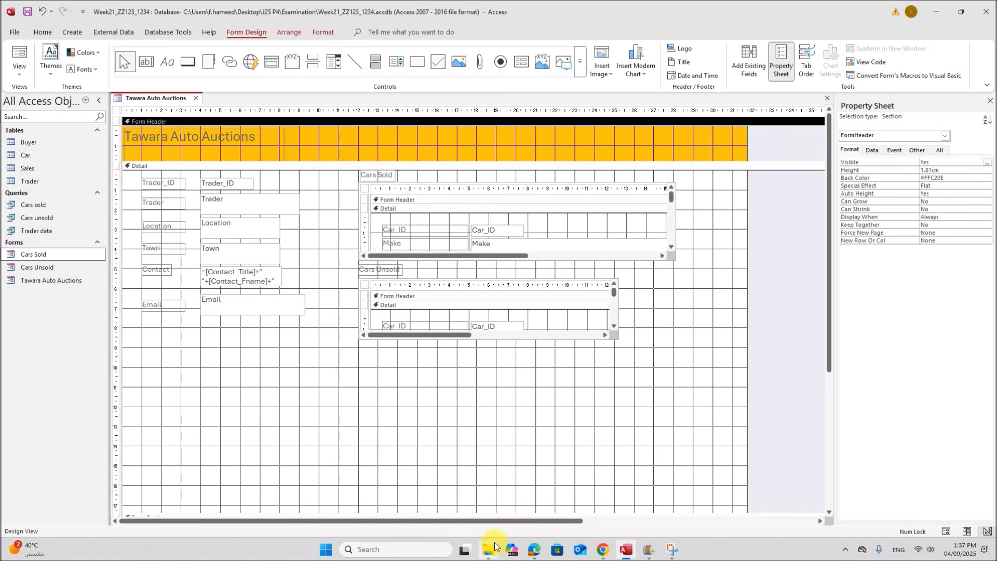
Set the font colour of the Tawara Auto Auctions title in the form header to black
click(281, 143)
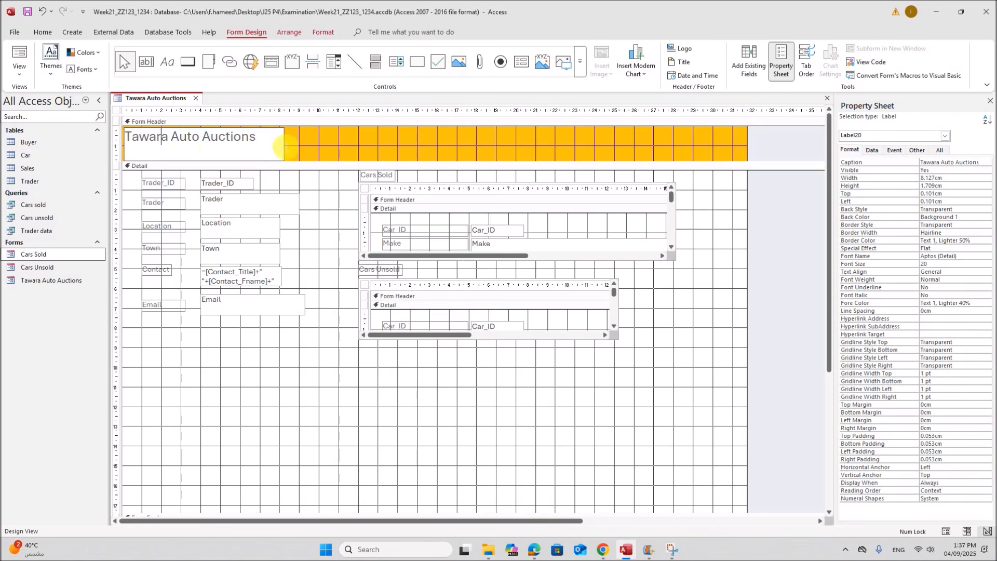
click(285, 141)
click(285, 141)
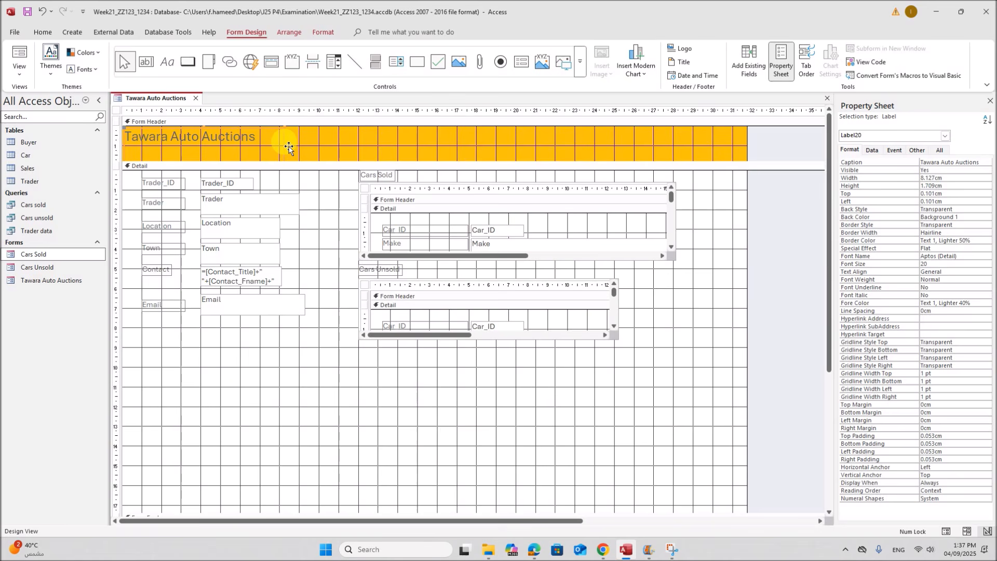
click(43, 32)
click(511, 69)
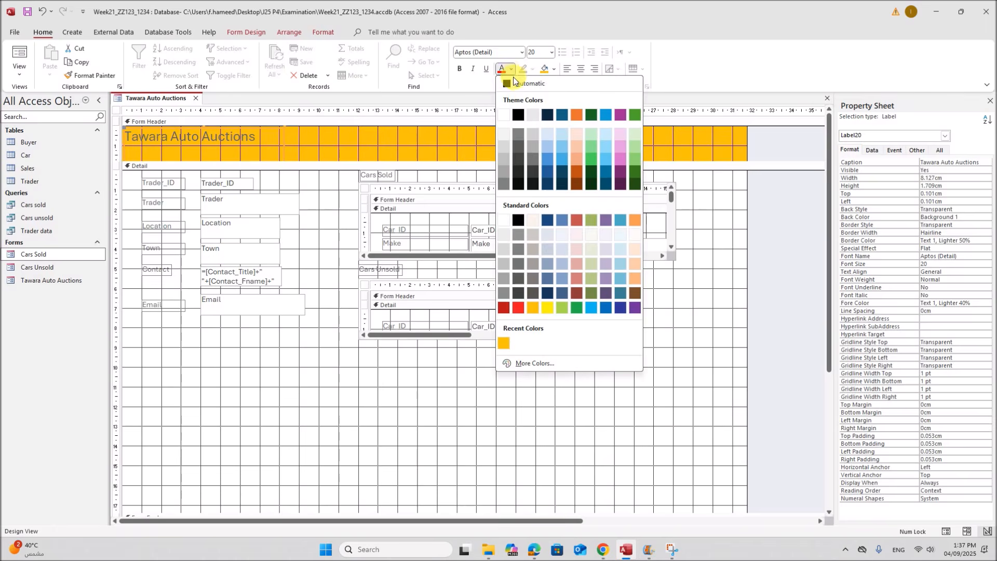
click(516, 116)
Check the header in the Edge exam paper, return to Access and add a "-Weekly Reports" label beside the title
click(529, 549)
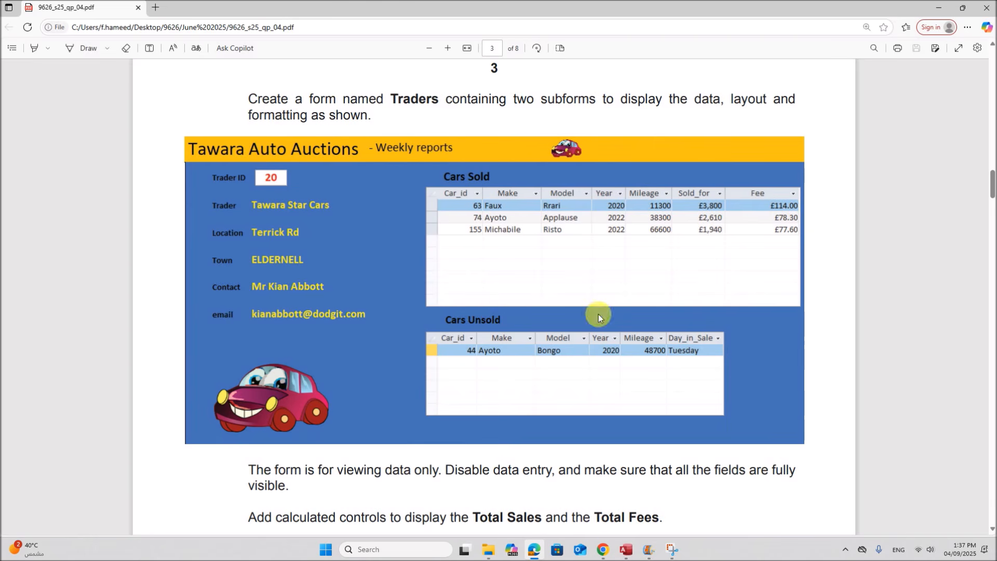
click(626, 549)
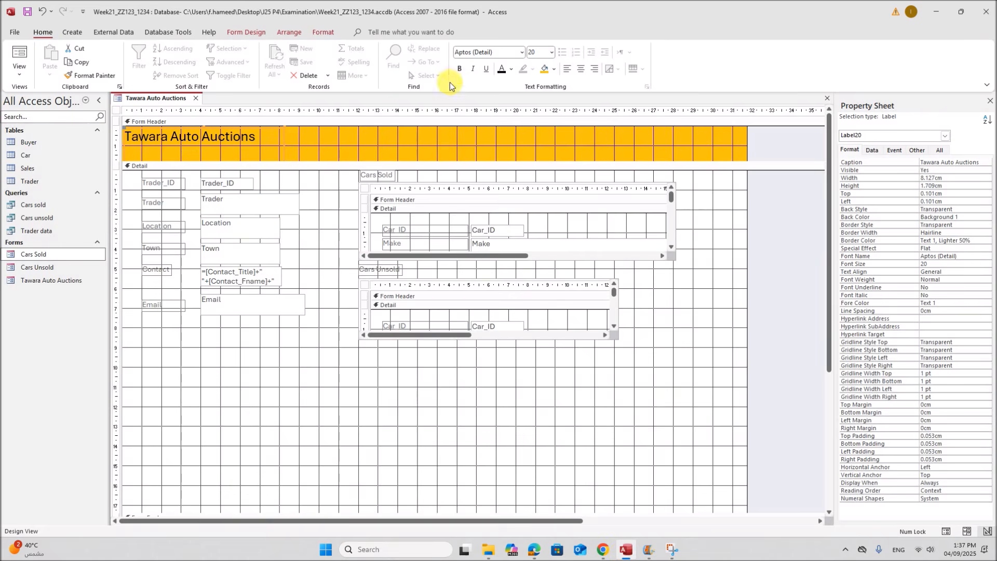
click(242, 35)
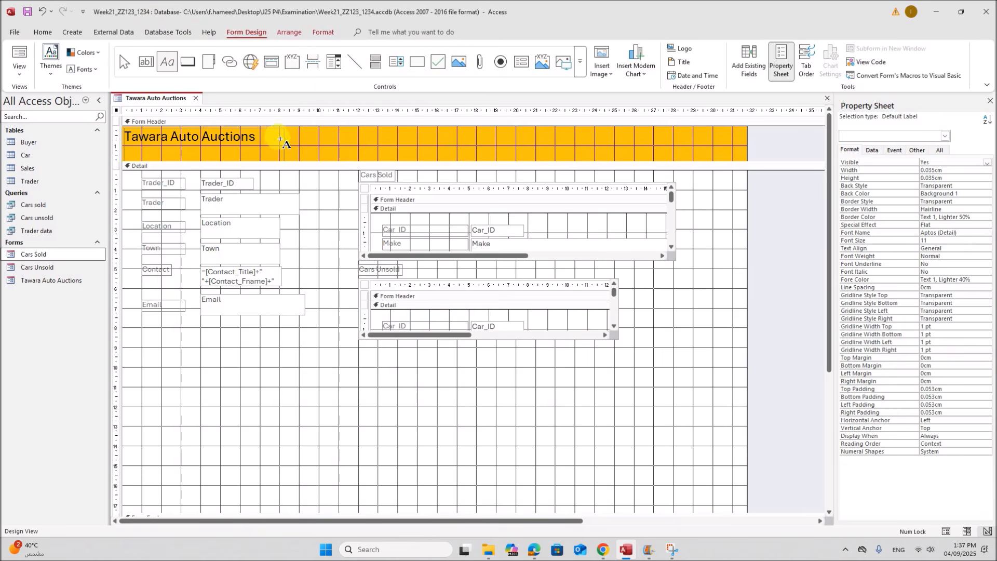
mouse_move(271, 131)
mouse_down()
mouse_move(384, 152)
mouse_move(376, 149)
mouse_up()
text(-Week)
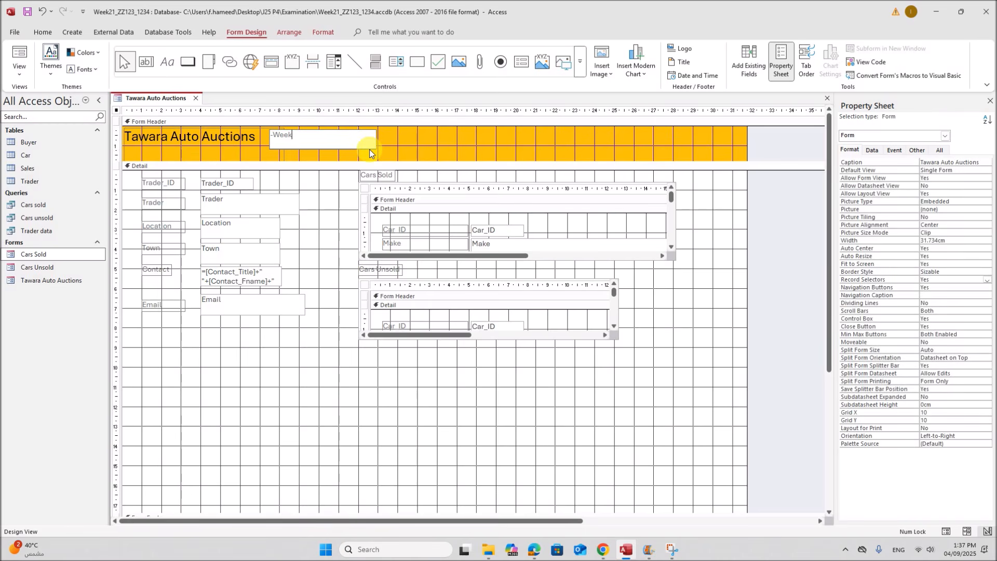
text(ly Reports)
Compare with the exam paper in Edge, return to Access and shift the -Weekly Reports label closer to the title
click(533, 549)
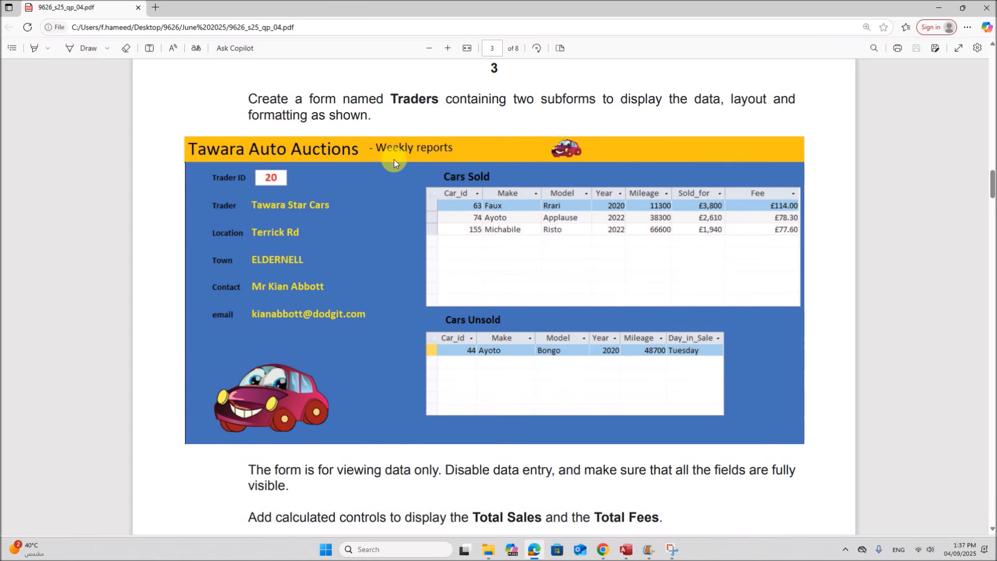
click(626, 549)
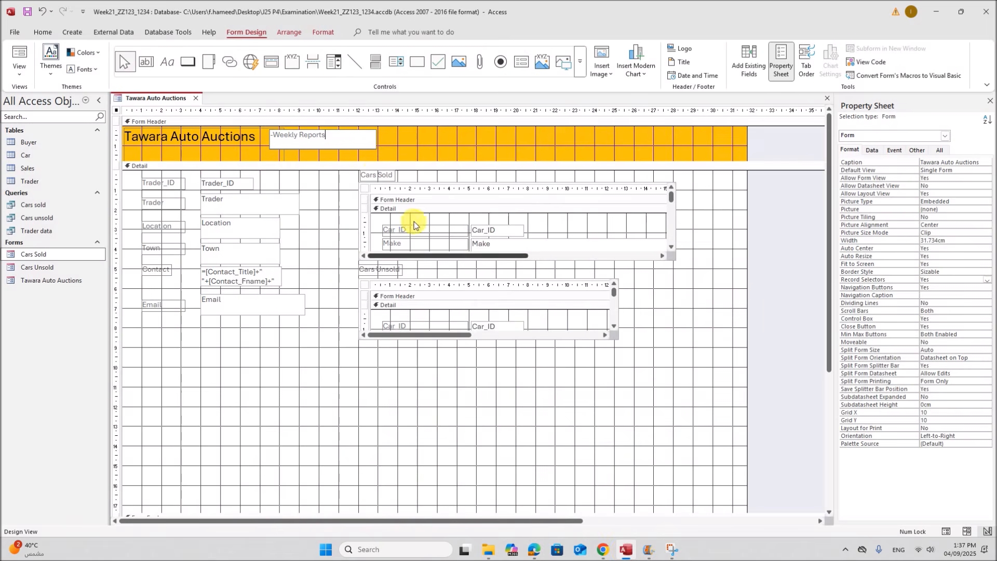
click(351, 151)
drag(356, 148, 357, 156)
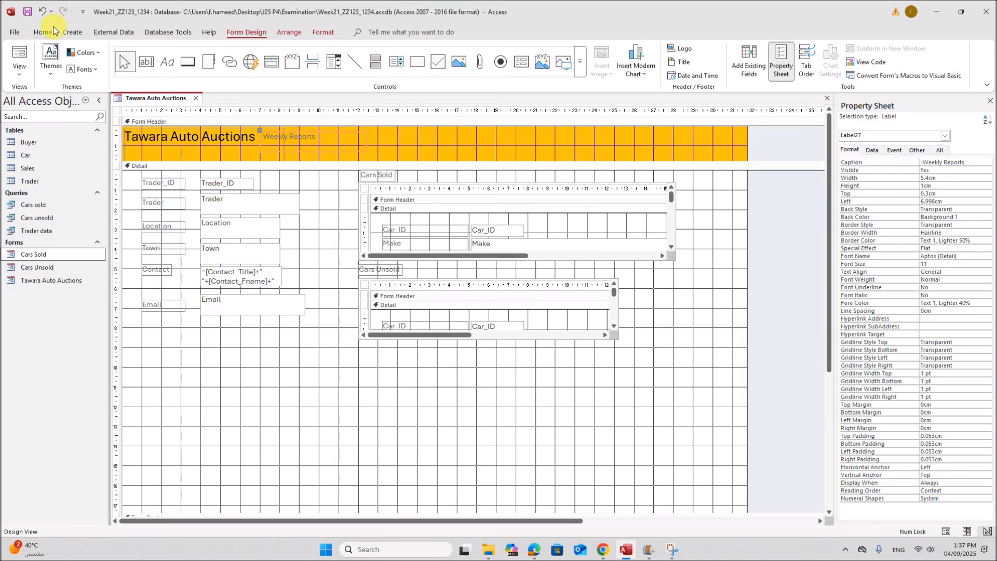
Format the -Weekly Reports label in the form header with font size 14 and black text
click(52, 31)
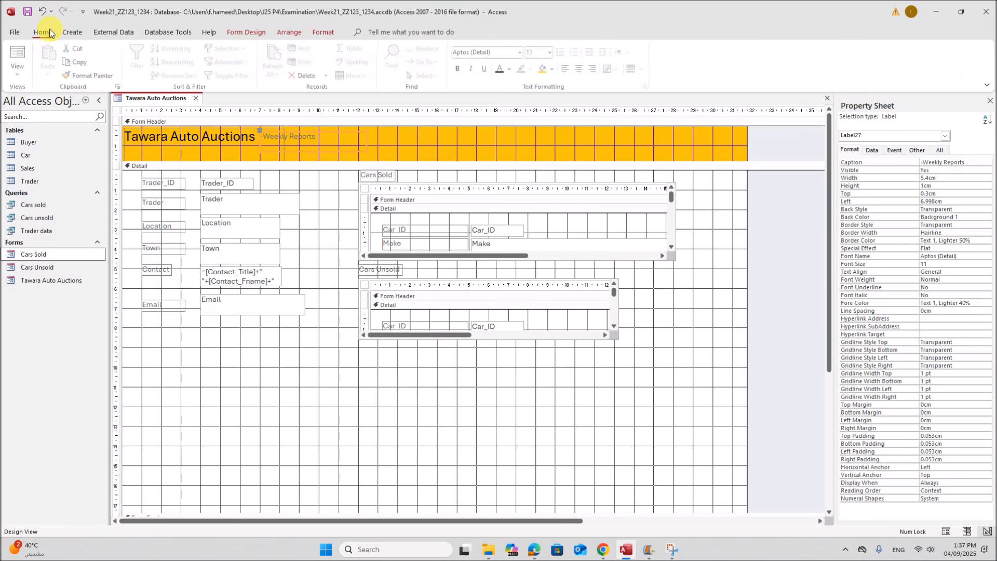
click(551, 53)
click(536, 129)
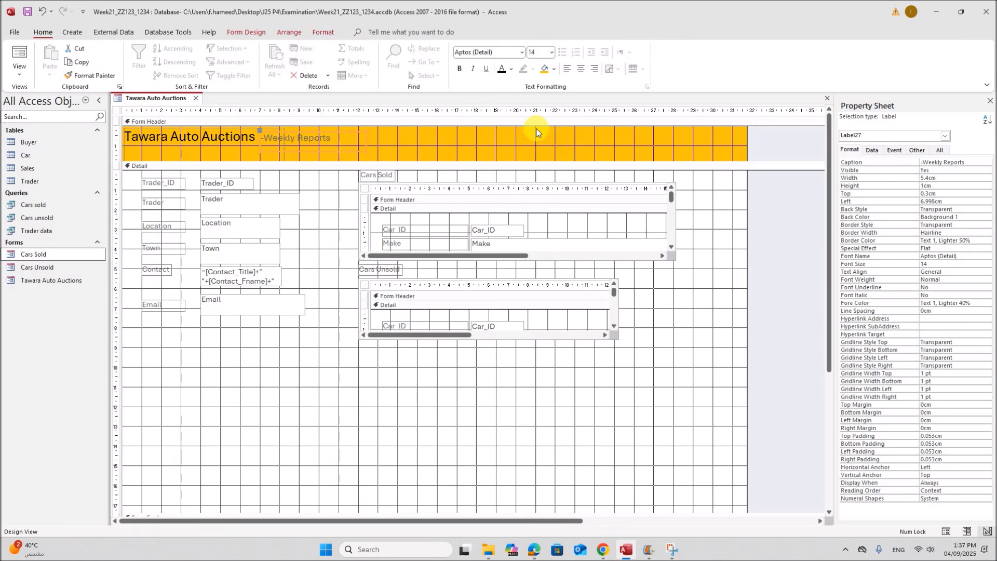
click(502, 68)
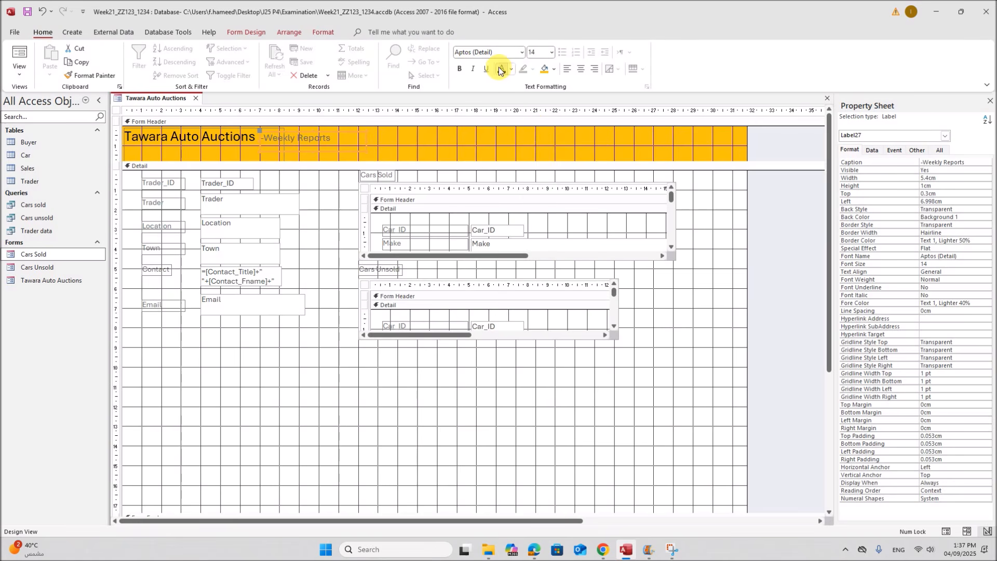
click(396, 150)
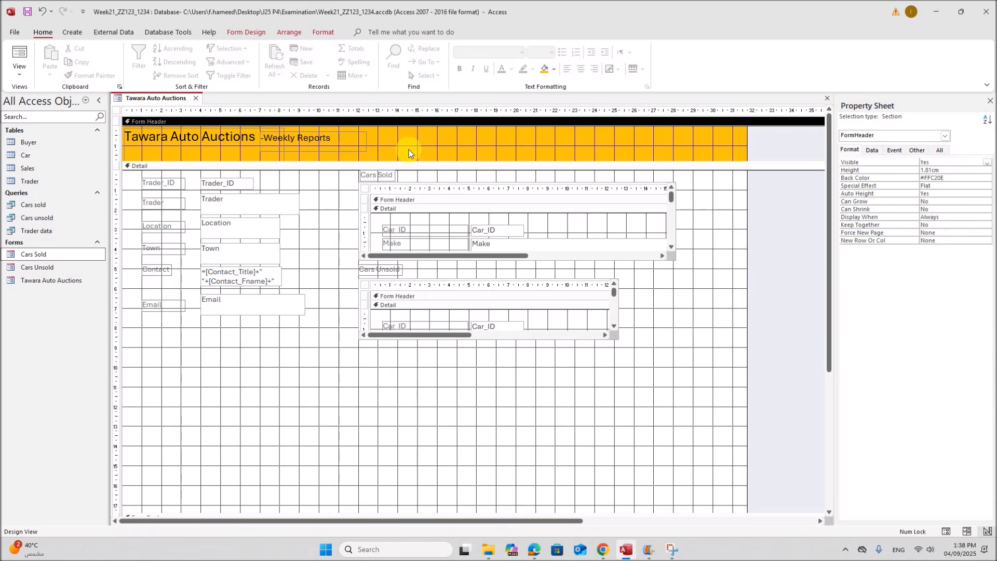
Fill the Detail section's background with the standard blue (#0072BC)
click(262, 371)
right_click(242, 365)
mouse_move(335, 408)
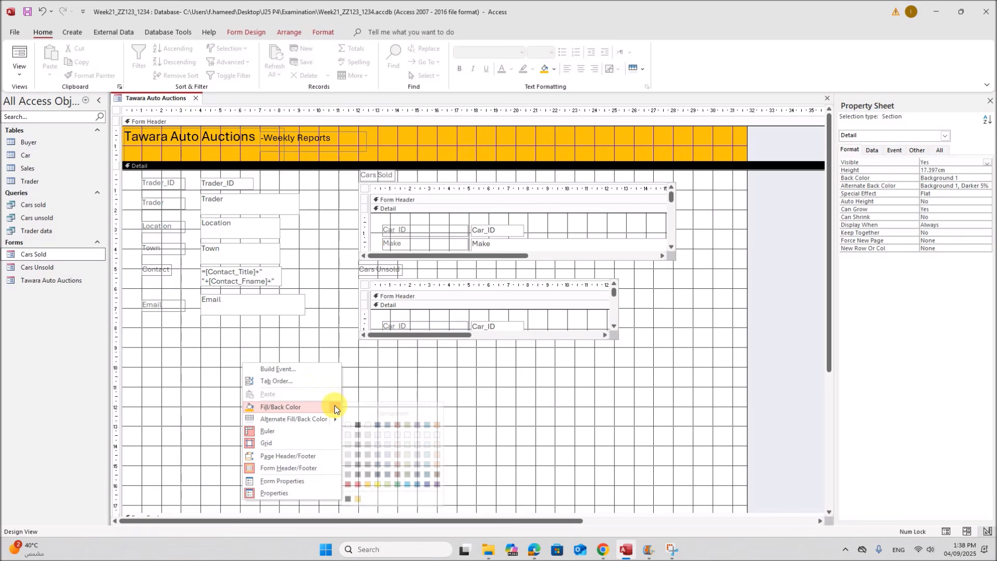
click(417, 482)
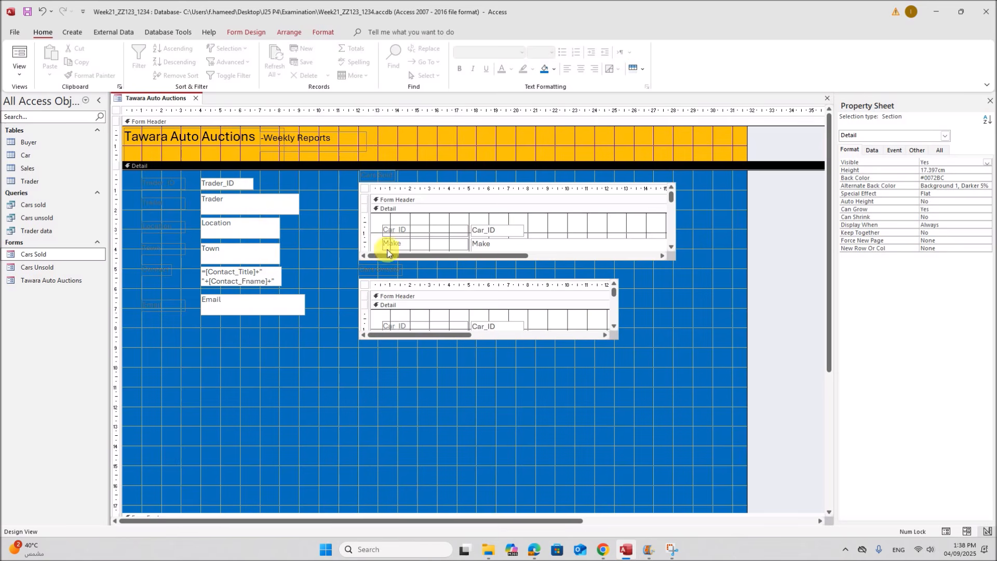
Check the exam paper in Edge, return to Access and make the field labels from Trader_ID to Email black and bold
click(534, 549)
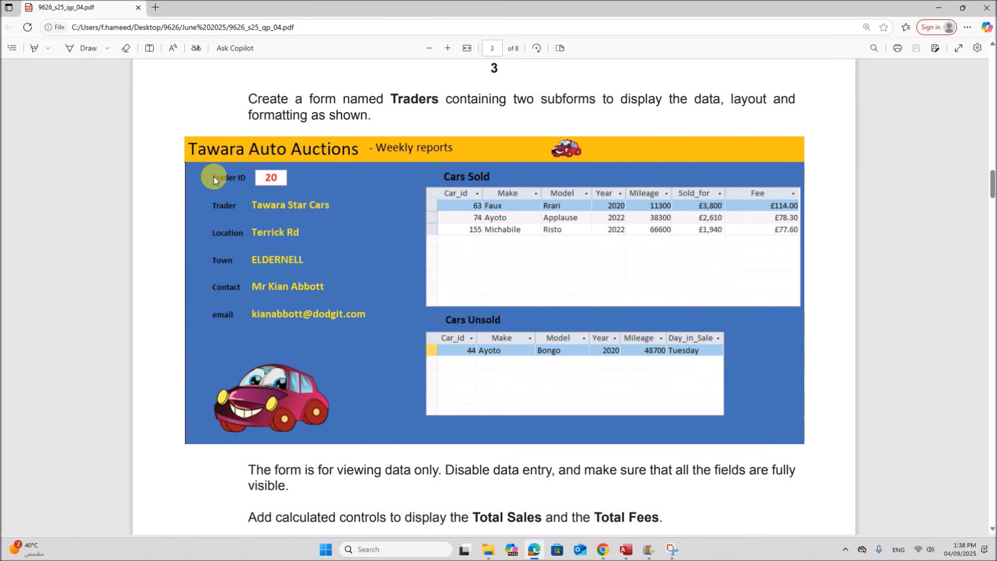
click(626, 549)
drag(148, 319, 191, 186)
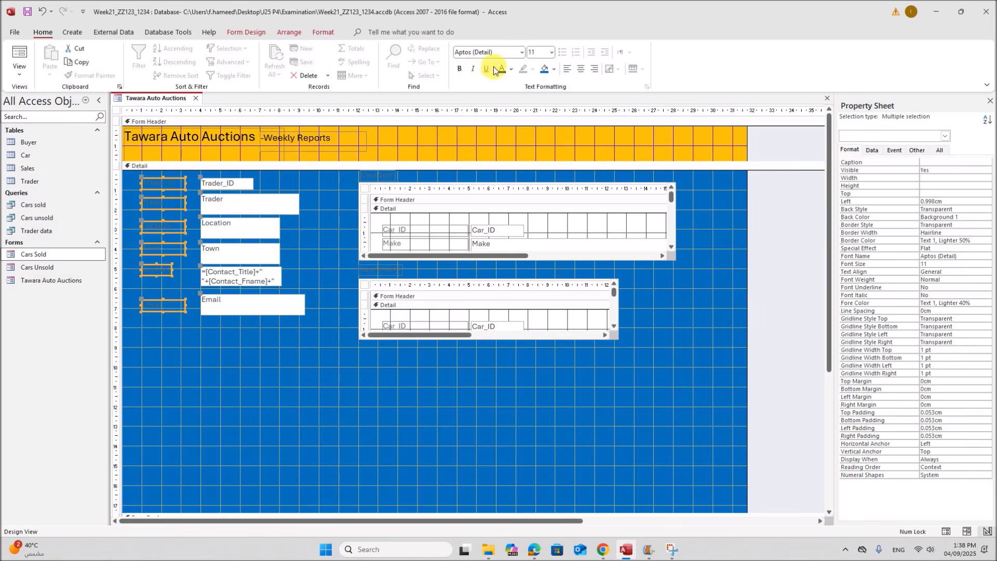
click(500, 69)
click(459, 69)
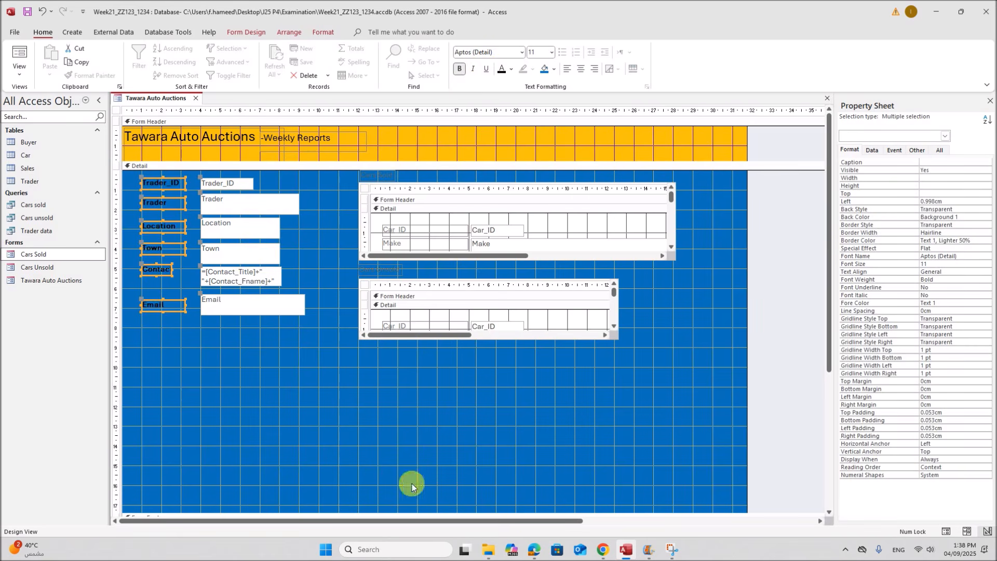
Check the exam paper in Edge, return to Access and make the Trader, Location, Town, Contact and Email text boxes yellow (#FFF200) and bold
mouse_move(536, 554)
click(529, 500)
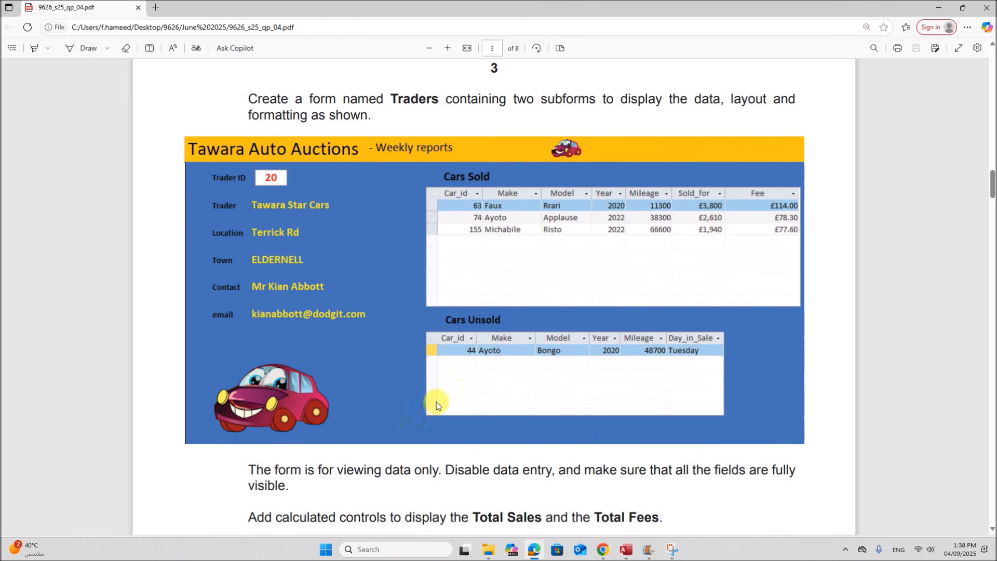
click(616, 552)
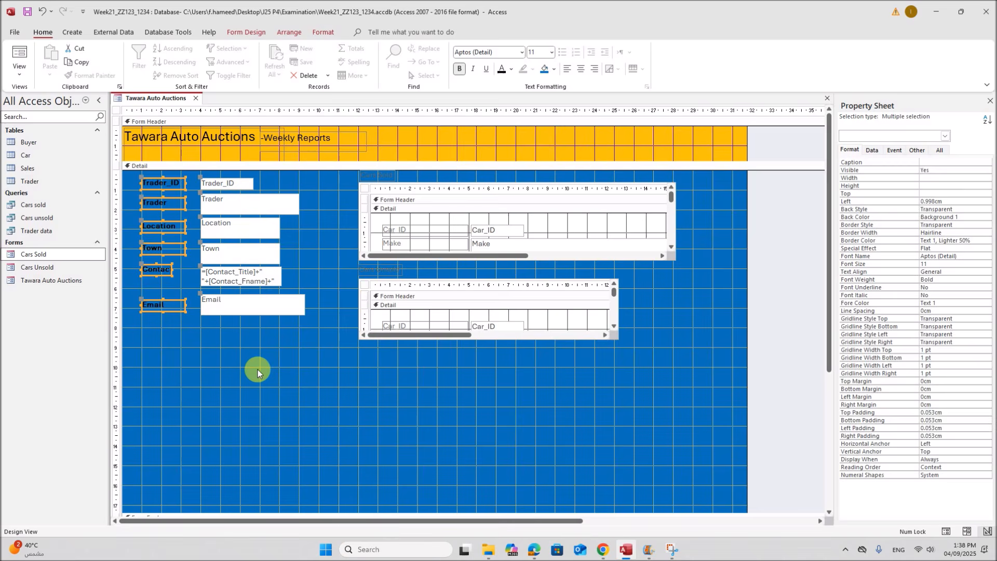
click(221, 341)
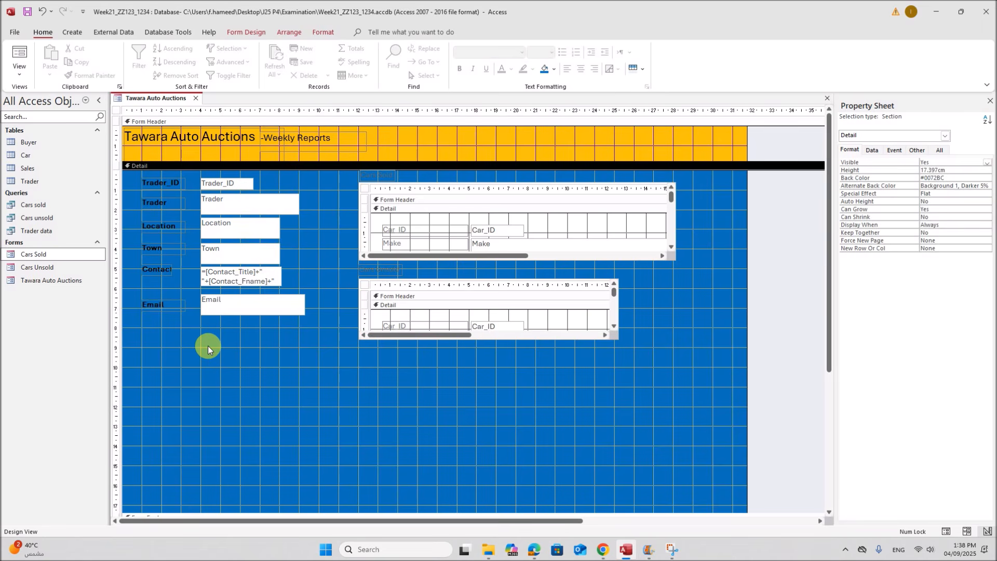
drag(201, 338, 281, 194)
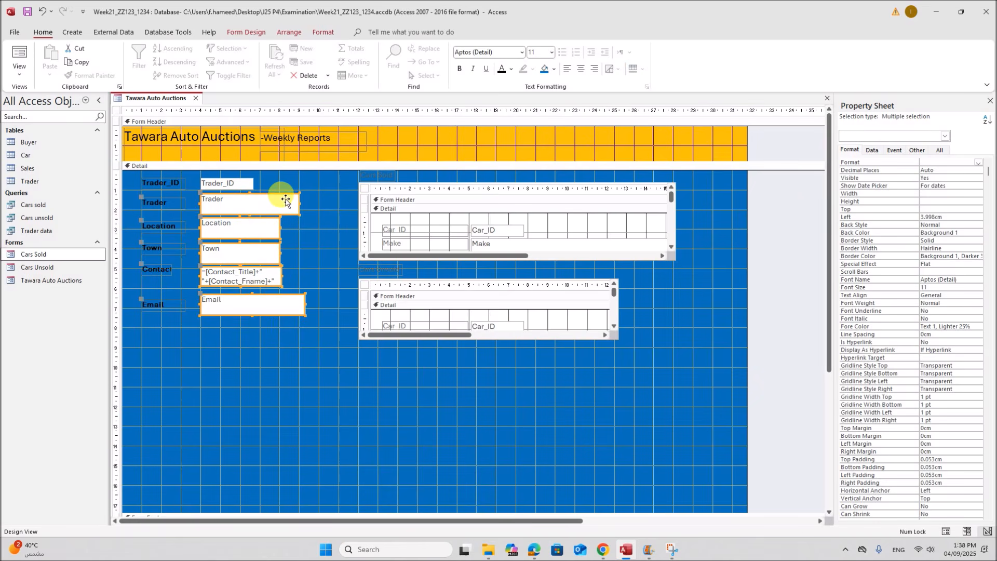
click(513, 69)
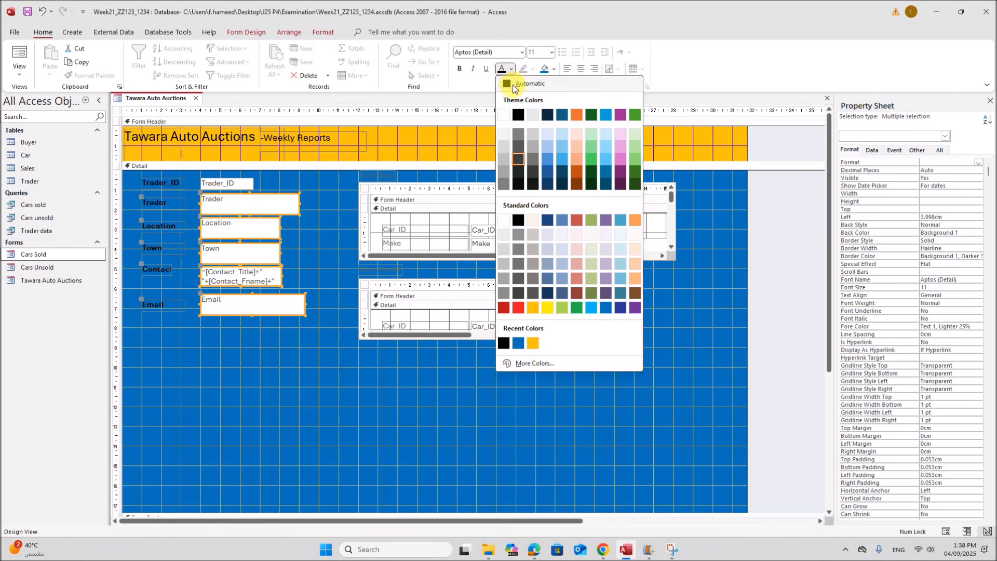
click(548, 307)
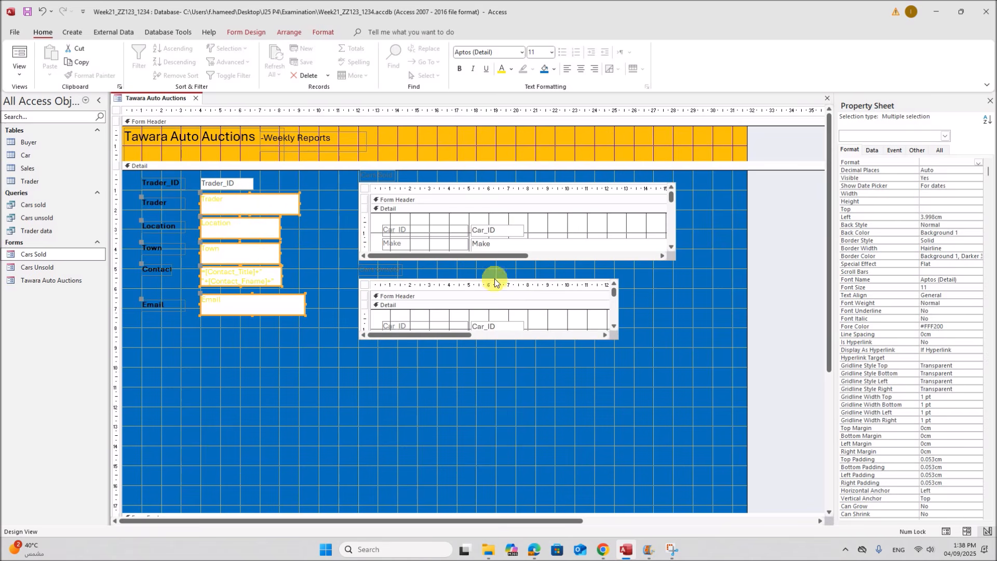
click(459, 68)
Format the Trader_ID text box with red (#ED1C24), bold text at font size 14
click(249, 185)
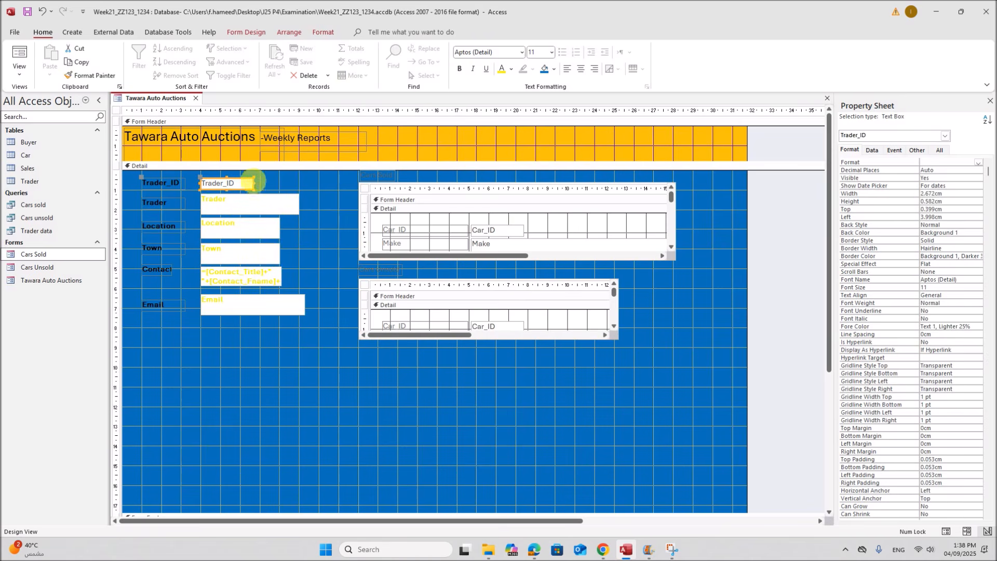
click(508, 72)
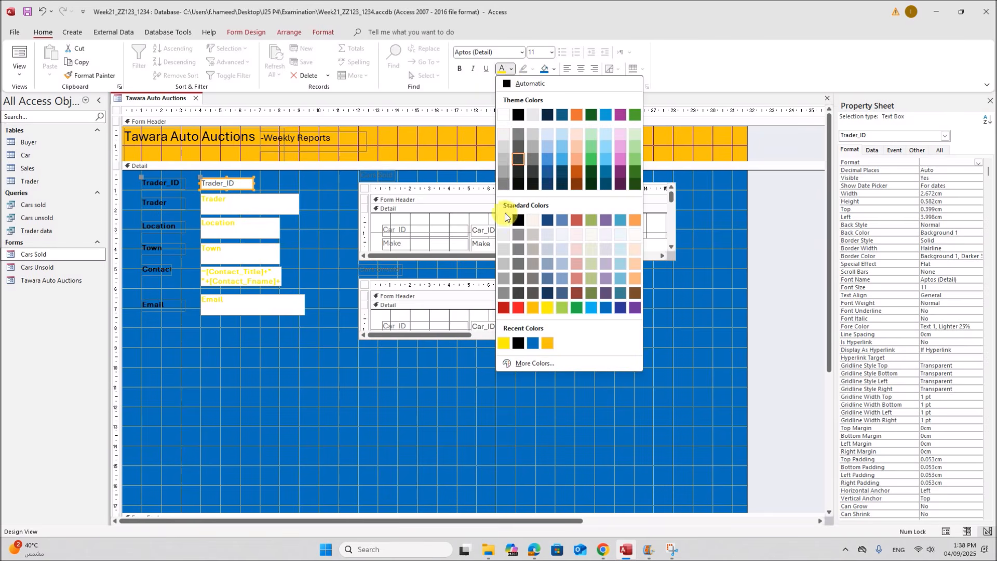
click(520, 307)
click(461, 72)
click(551, 52)
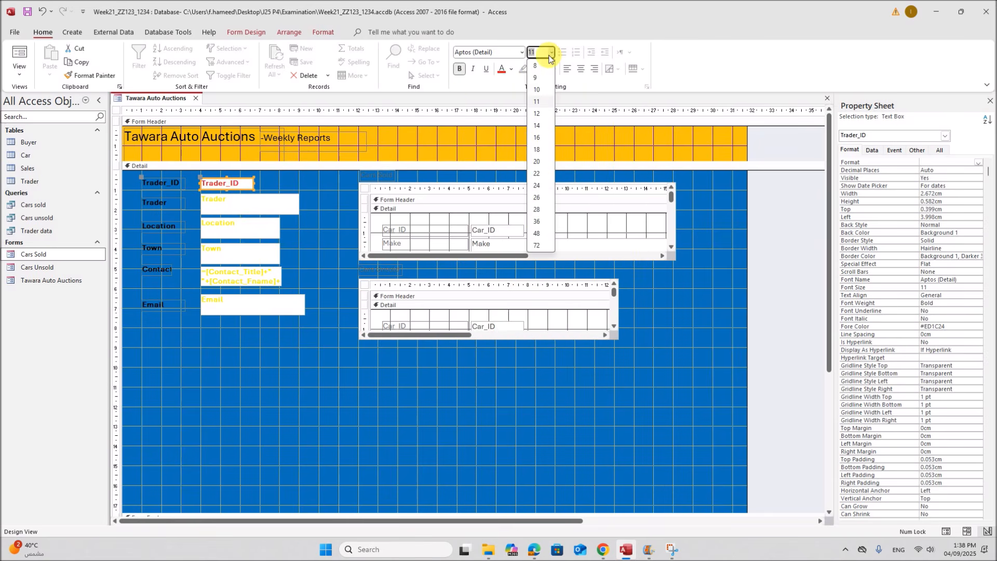
click(539, 125)
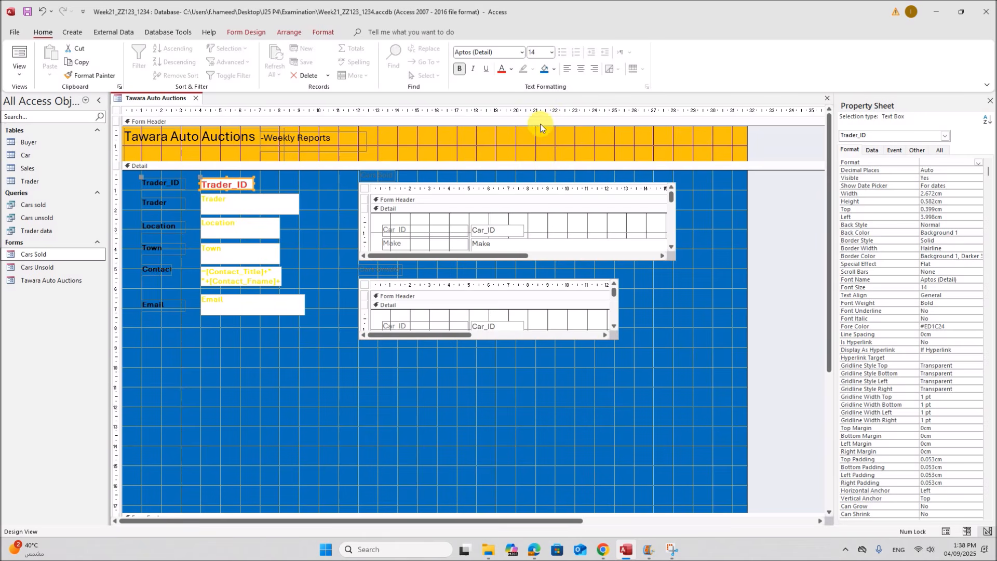
Switch the Tawara Auto Auctions form to Form View to review the formatting
click(355, 418)
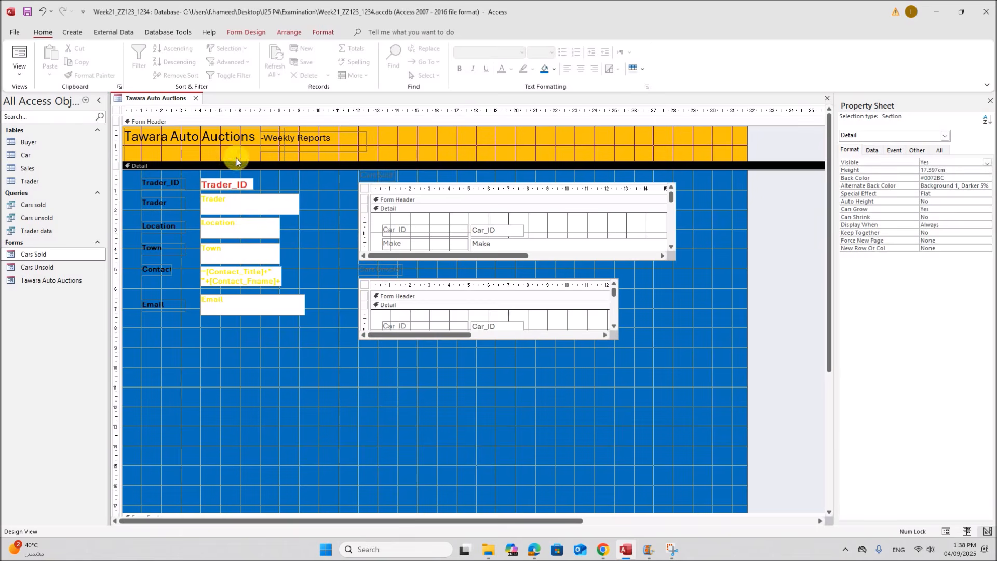
right_click(158, 101)
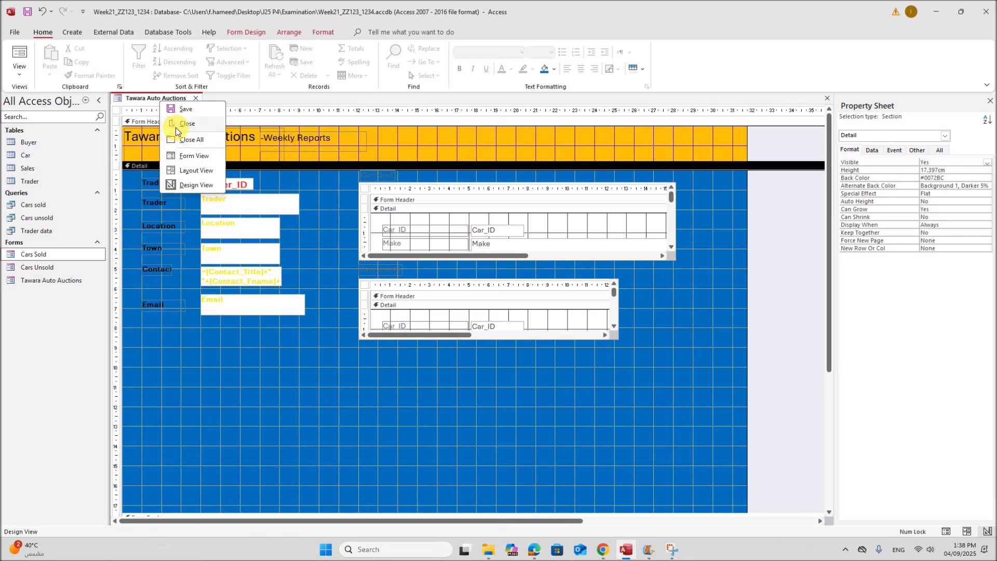
click(193, 165)
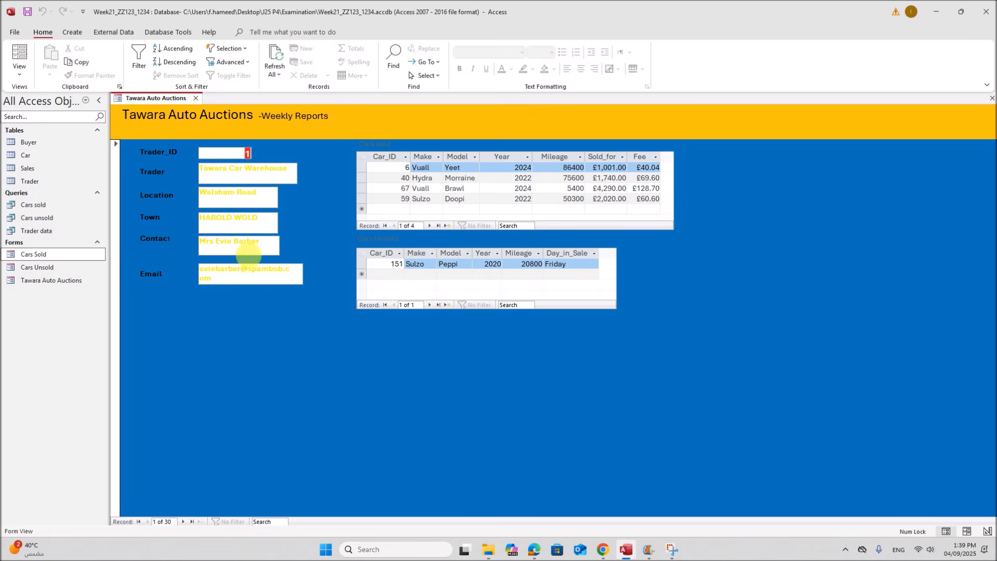
Return the form to Design View and fill the Trader_ID to Email text boxes with blue (#0072BC)
right_click(157, 98)
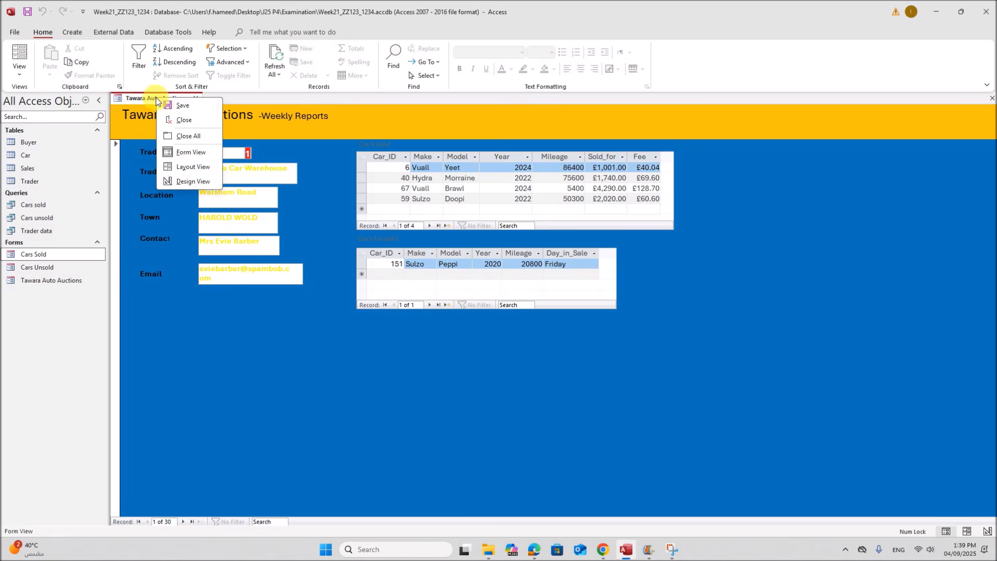
click(186, 183)
drag(218, 342, 261, 182)
right_click(251, 201)
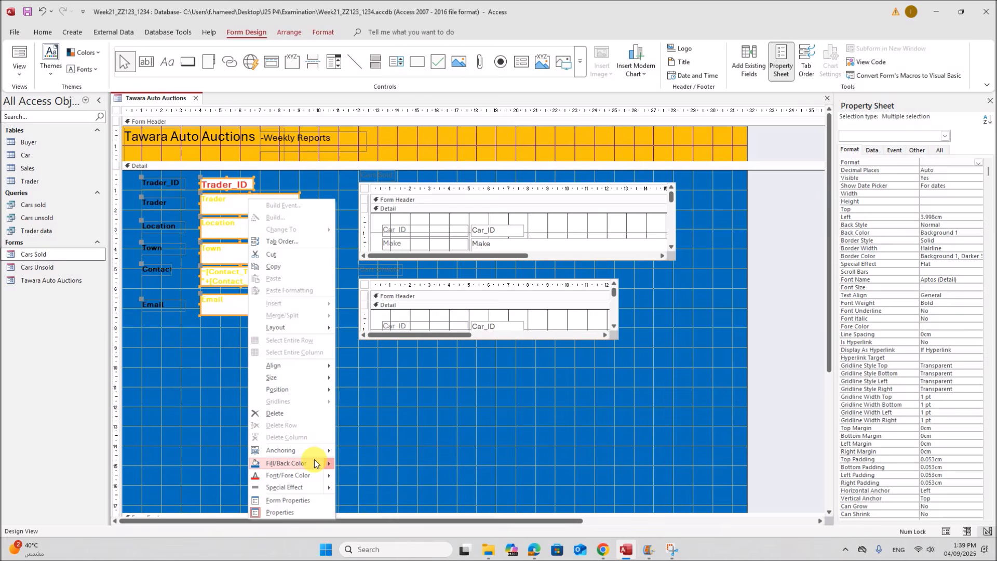
mouse_move(327, 463)
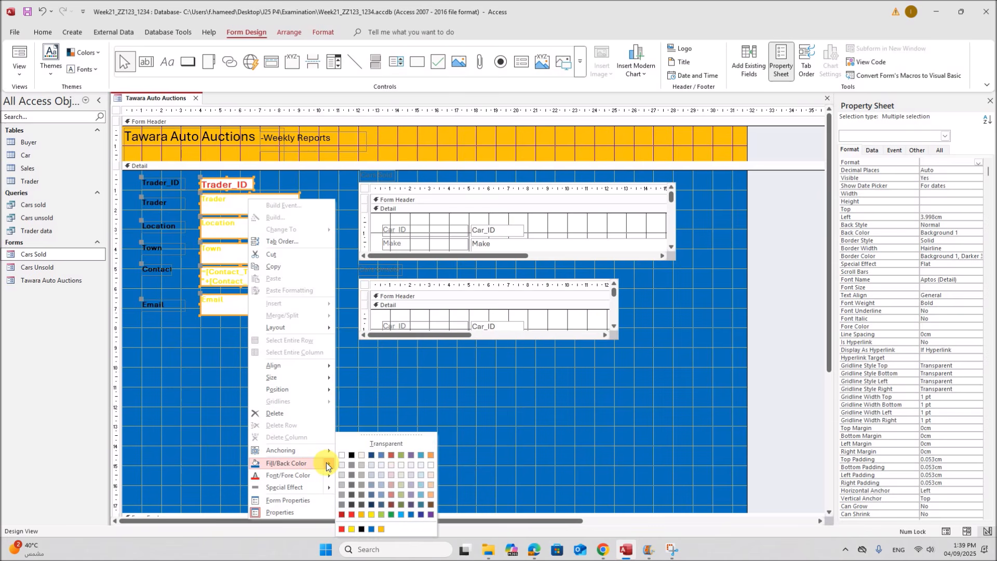
click(410, 517)
click(331, 403)
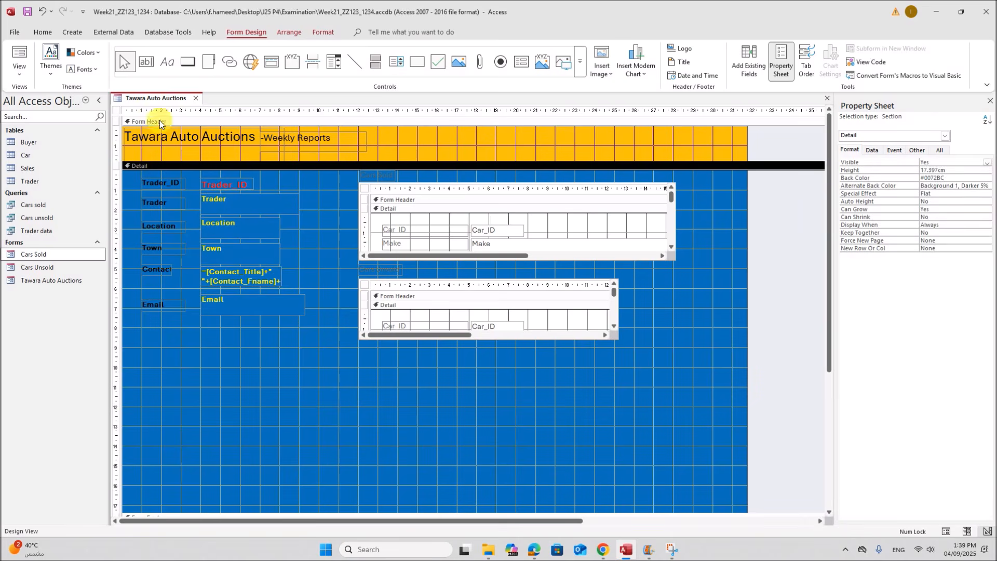
Check the exam paper in Edge, return to Access and give the Trader_ID text box a white (#FFFFFF) background and centred text
click(534, 550)
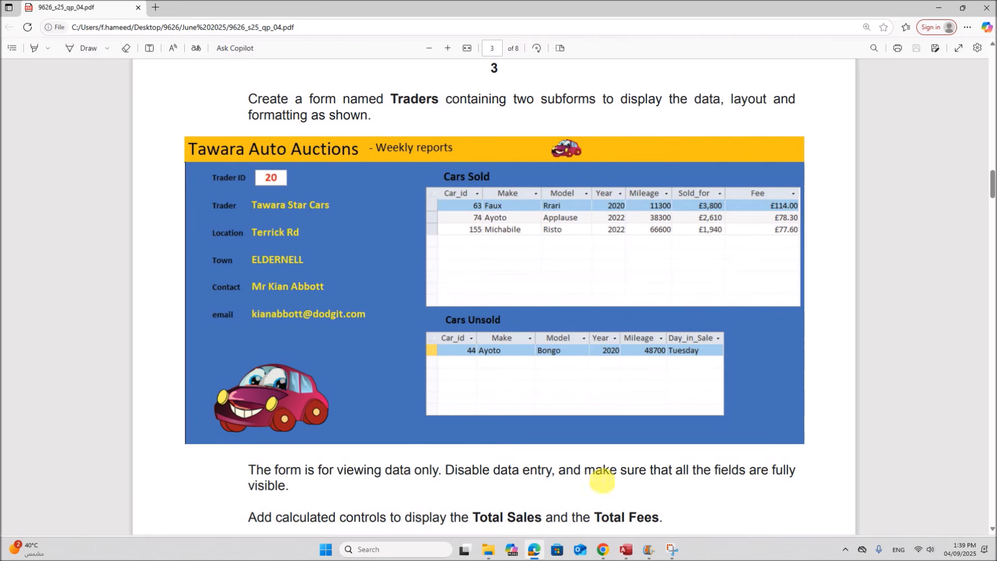
click(626, 549)
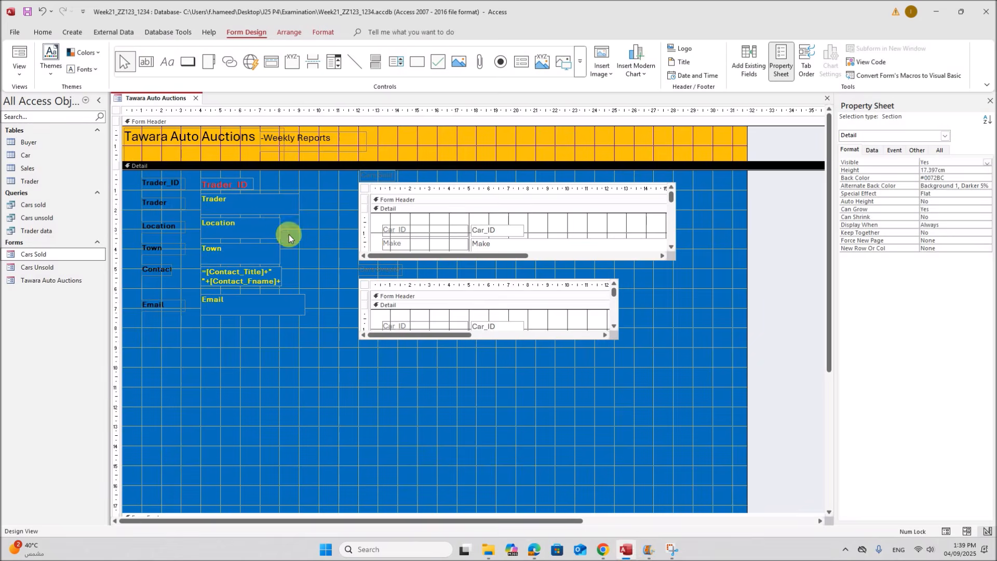
click(254, 188)
right_click(253, 190)
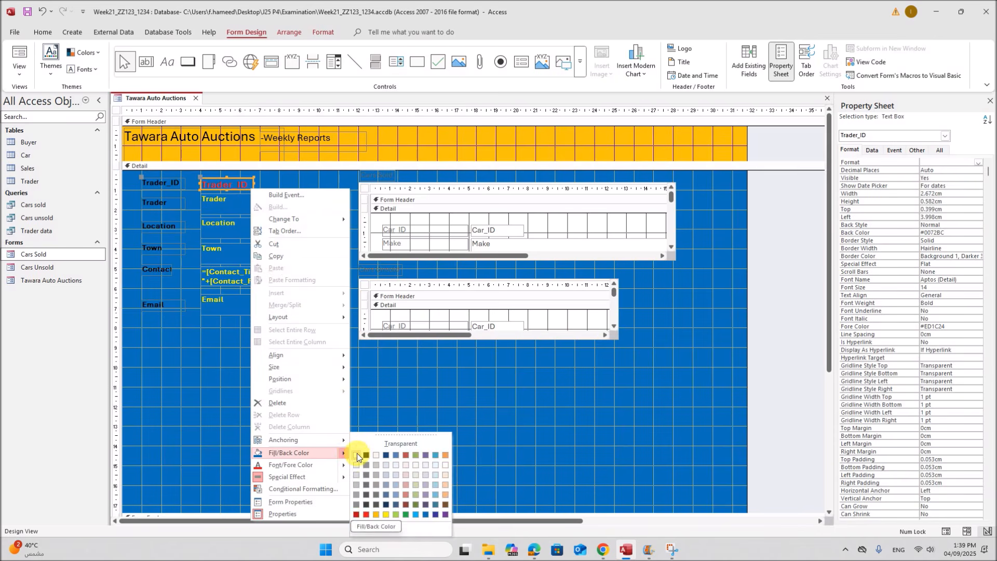
click(358, 454)
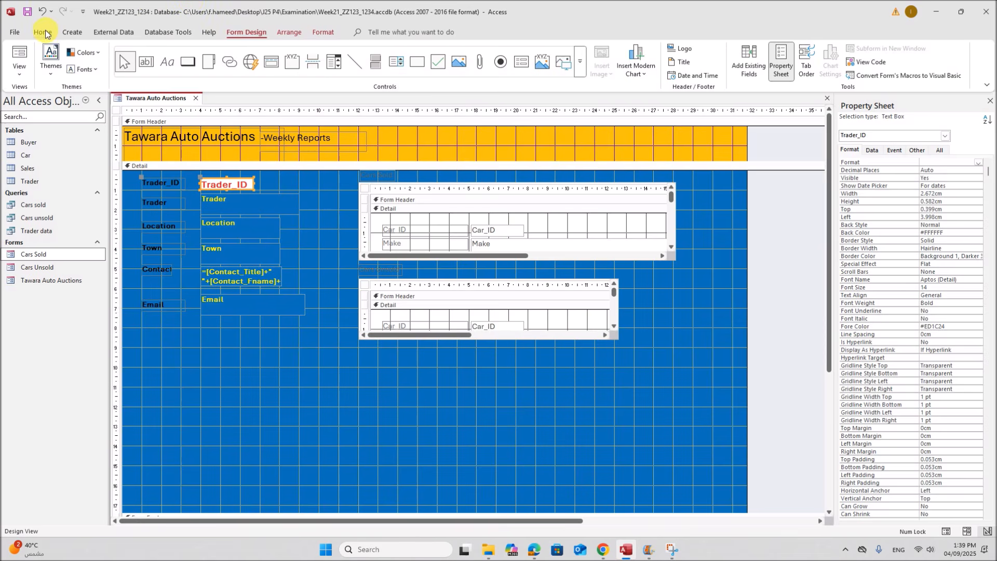
click(44, 32)
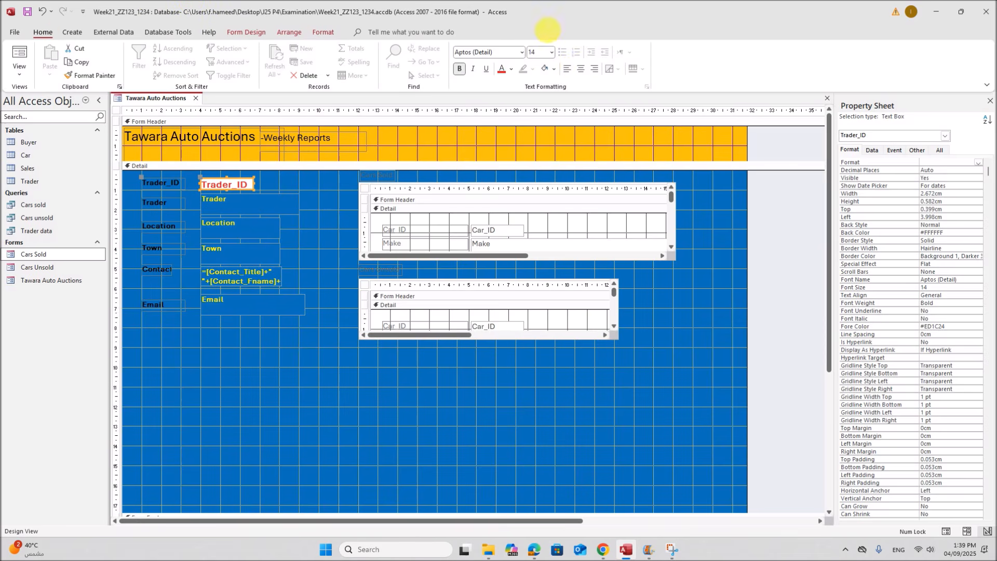
click(305, 421)
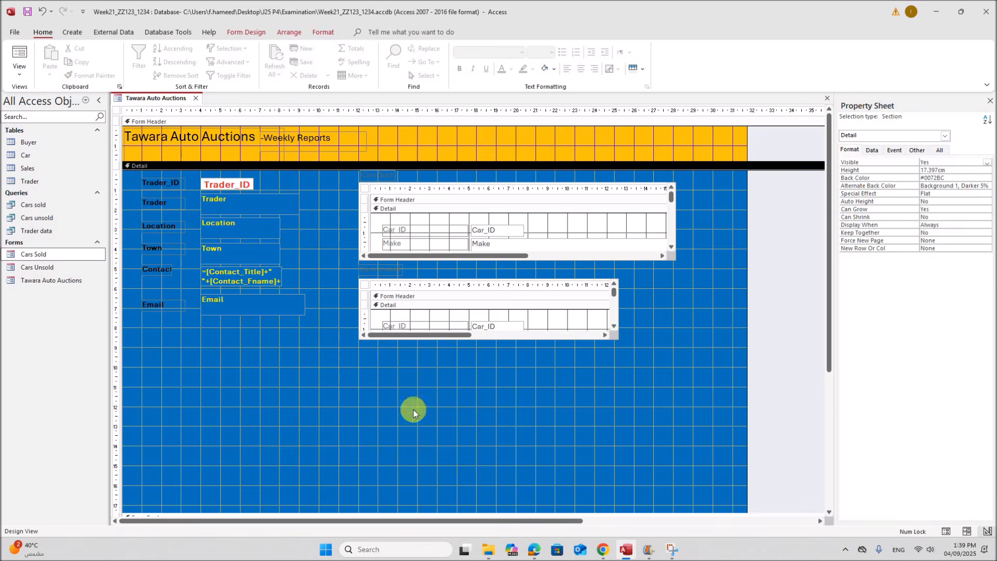
Check the exam paper in Edge, return to Access and make the Cars Sold label bold, black and size 14, widening it to fit
click(535, 549)
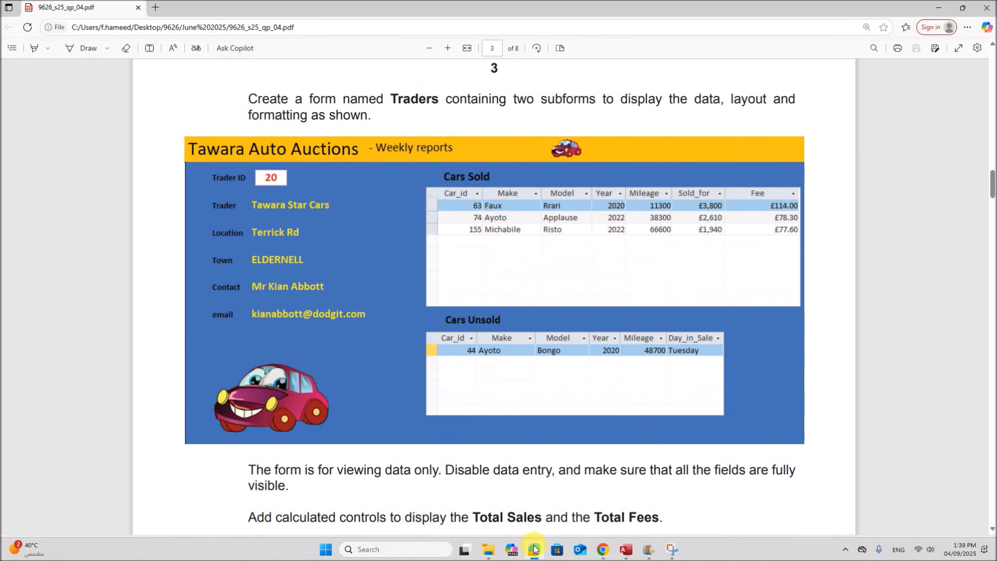
click(617, 546)
click(387, 177)
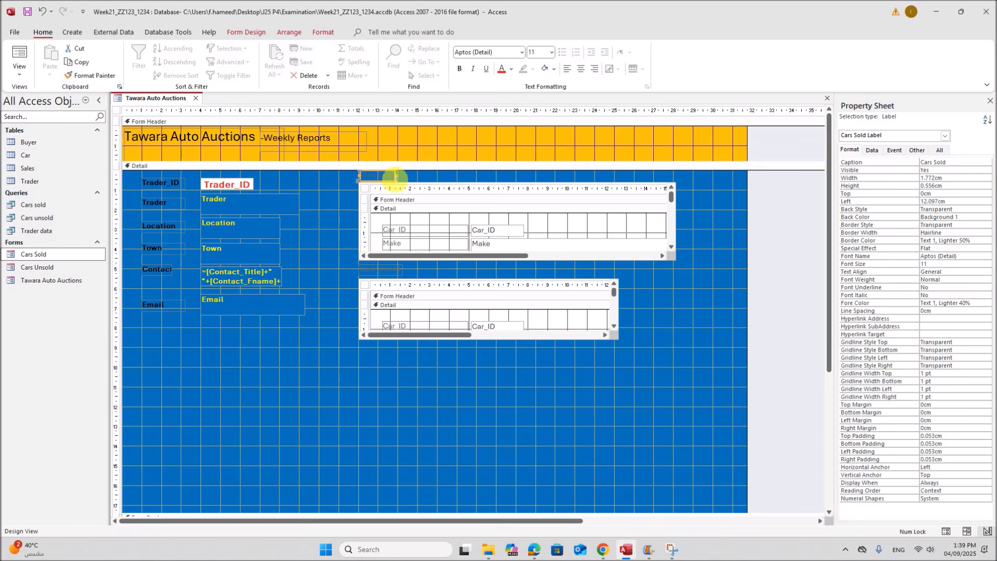
click(460, 70)
click(551, 52)
click(537, 125)
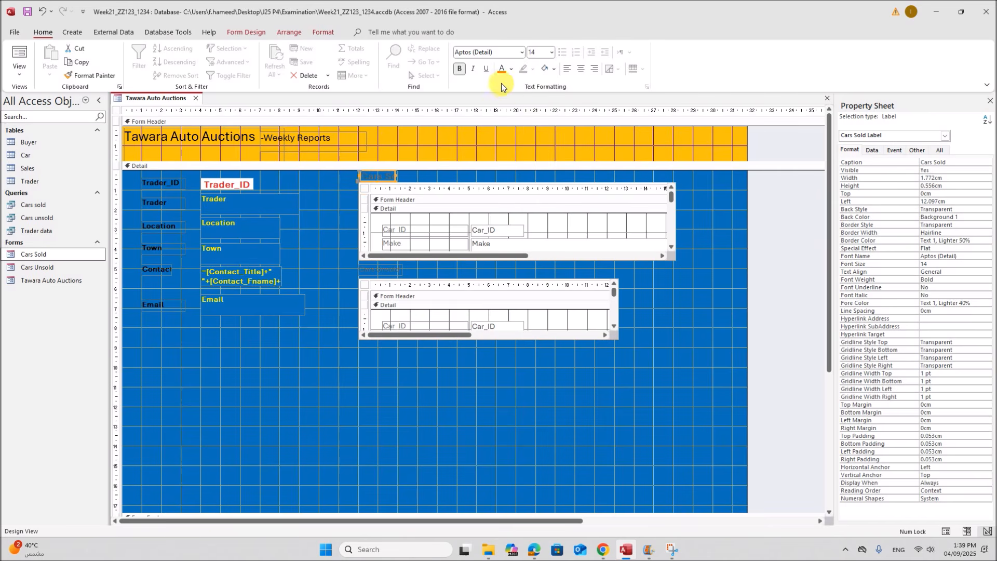
click(512, 74)
click(517, 111)
drag(404, 182, 420, 179)
Make the Cars Unsold label bold, black and size 14, and widen it to about 4.3 cm
click(385, 275)
click(501, 72)
click(550, 52)
click(537, 126)
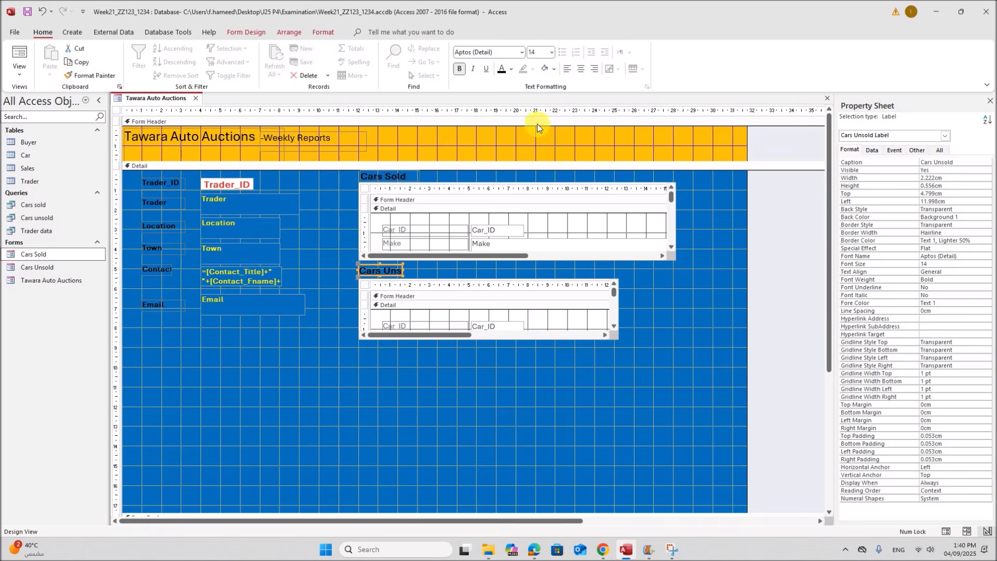
drag(403, 270, 450, 278)
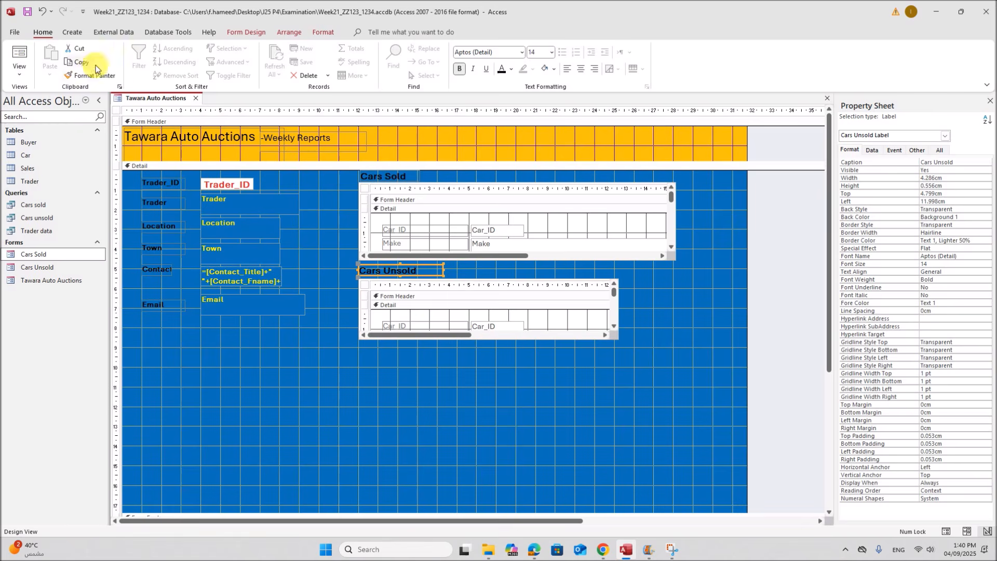
Show the form in Form View, compare its formatting with the exam paper in Edge and return to Access
right_click(143, 98)
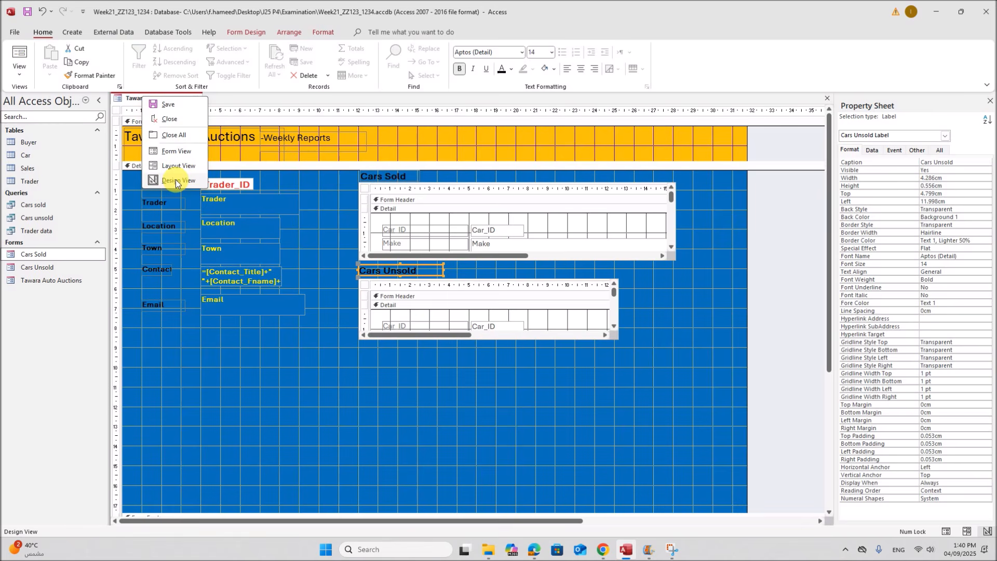
click(179, 151)
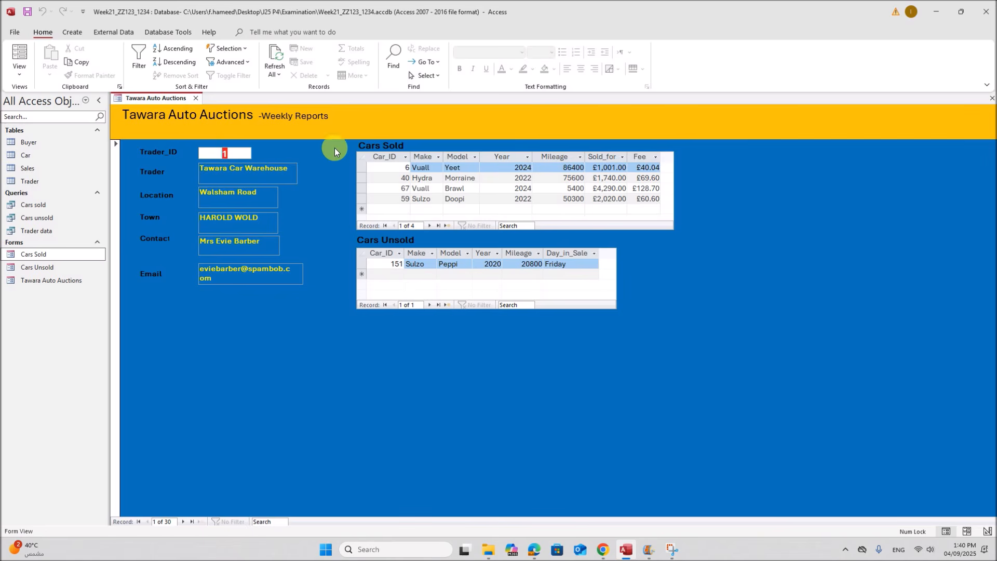
click(532, 549)
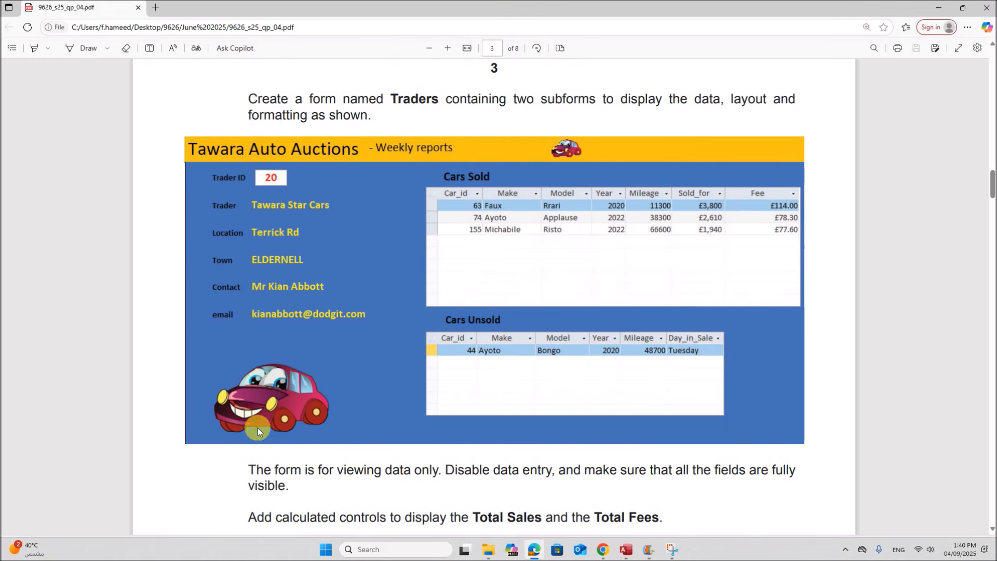
click(626, 548)
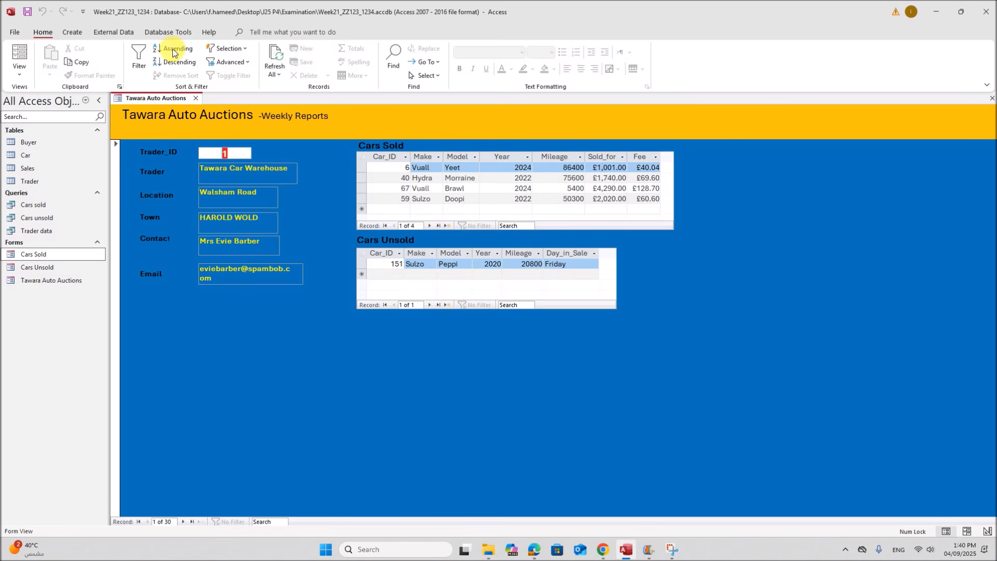
In Design View, insert the FunCar.png picture from the Examination folder below the Email field, about 7.2 cm wide and 5.4 cm high
right_click(168, 99)
click(200, 174)
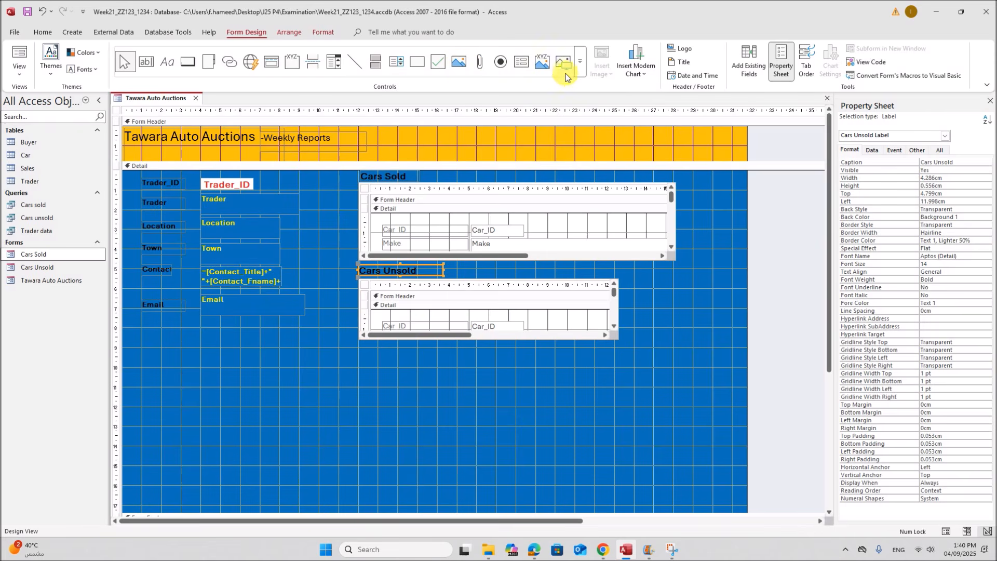
click(579, 73)
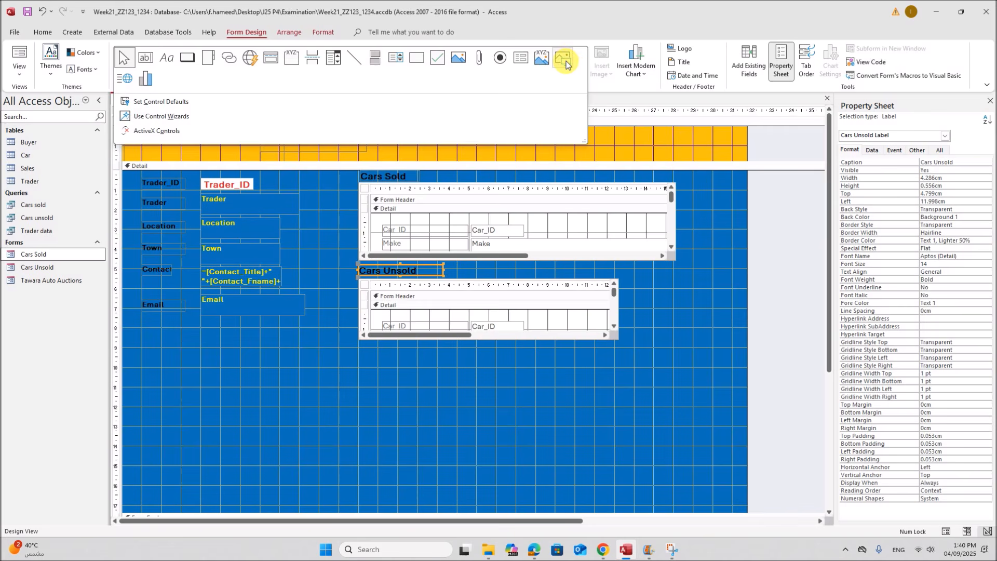
click(566, 65)
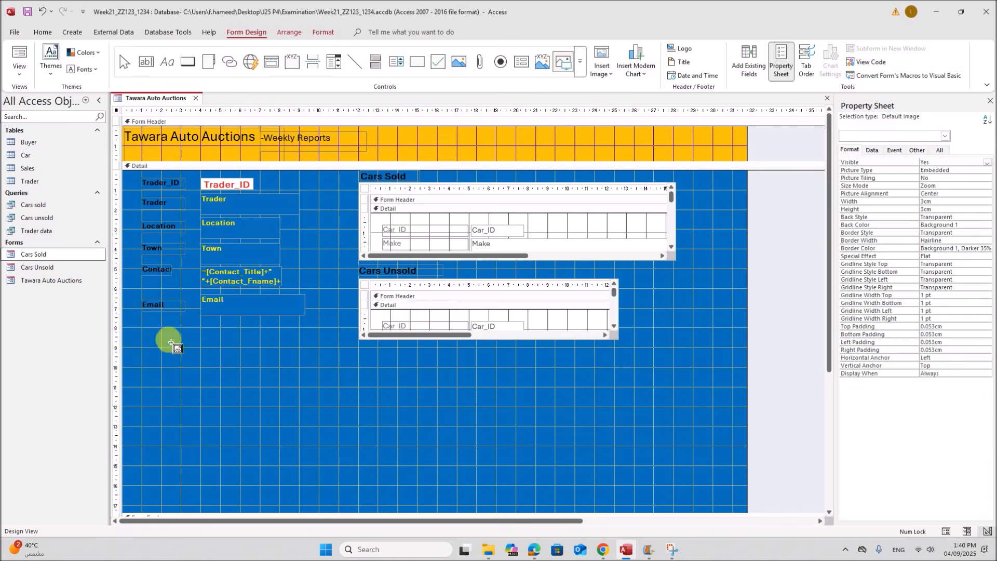
drag(163, 342, 301, 450)
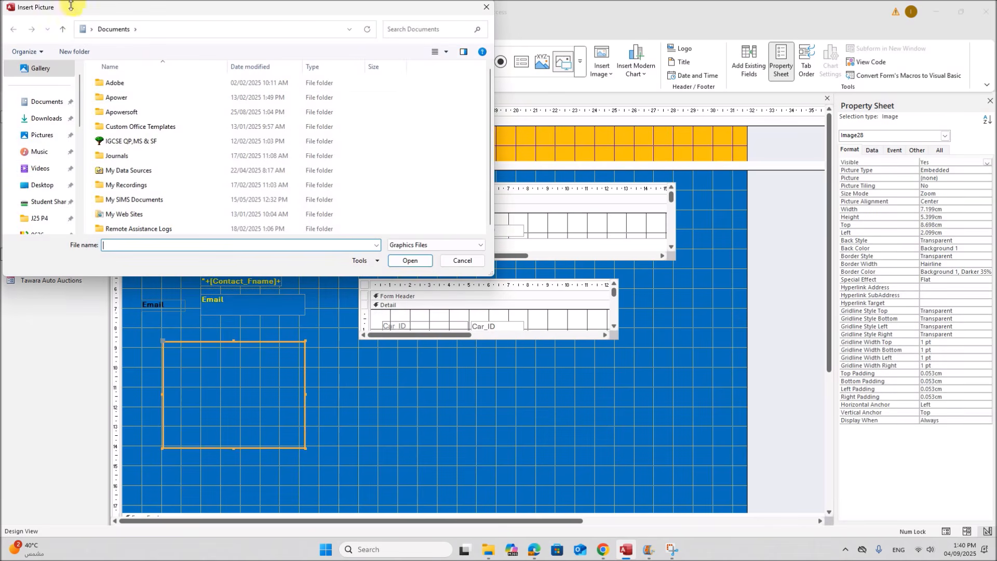
scroll(33, 181, down, 2)
click(50, 172)
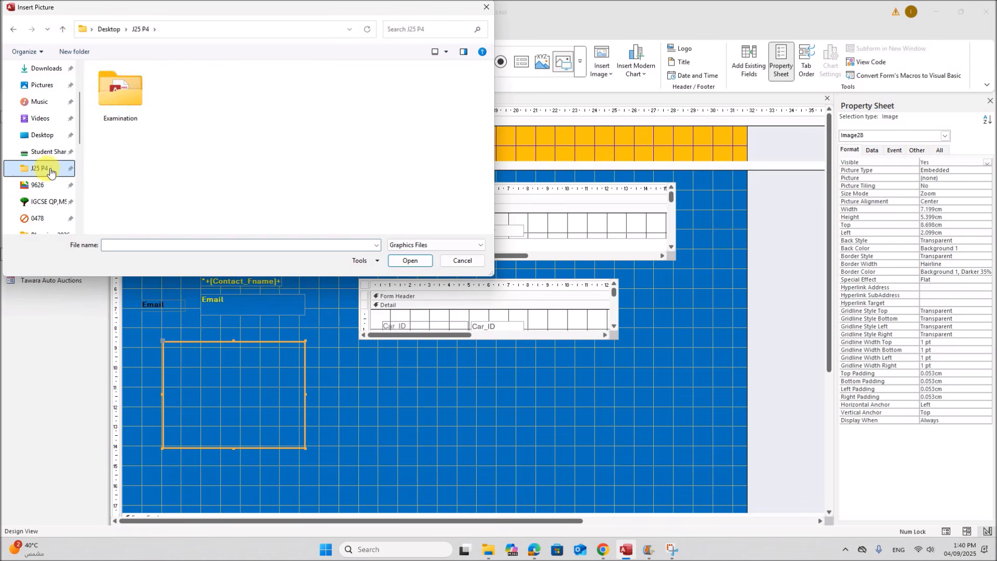
double_click(115, 100)
click(180, 106)
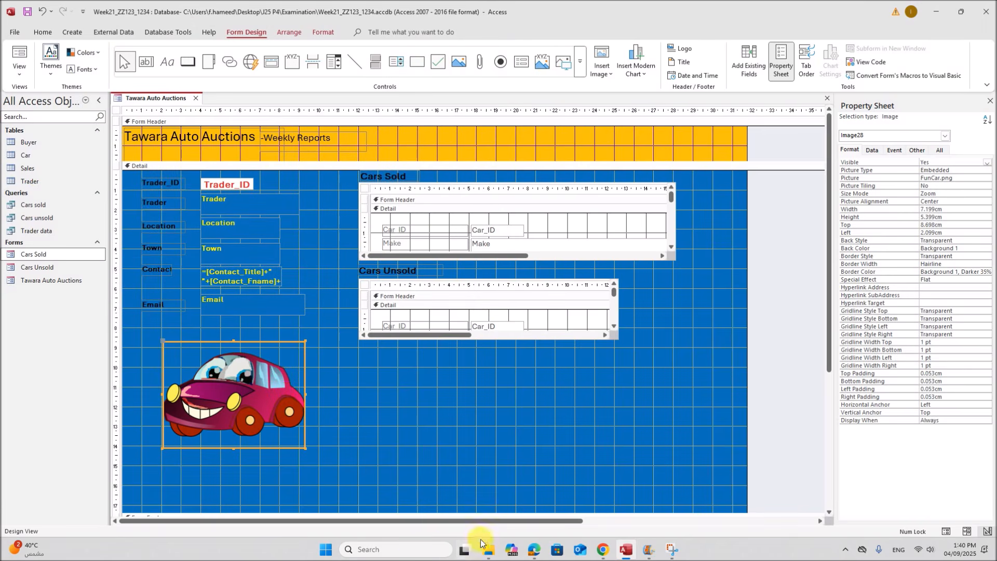
Check the exam paper in Edge, return to Access and insert FunCar.png in the form header, about 2.2 cm wide and 1.4 cm high
click(533, 549)
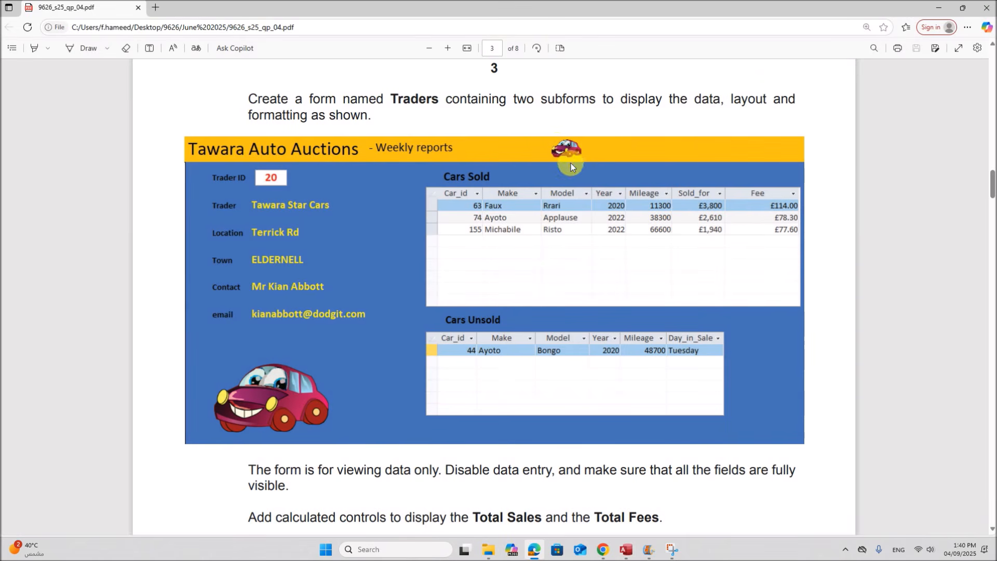
click(625, 550)
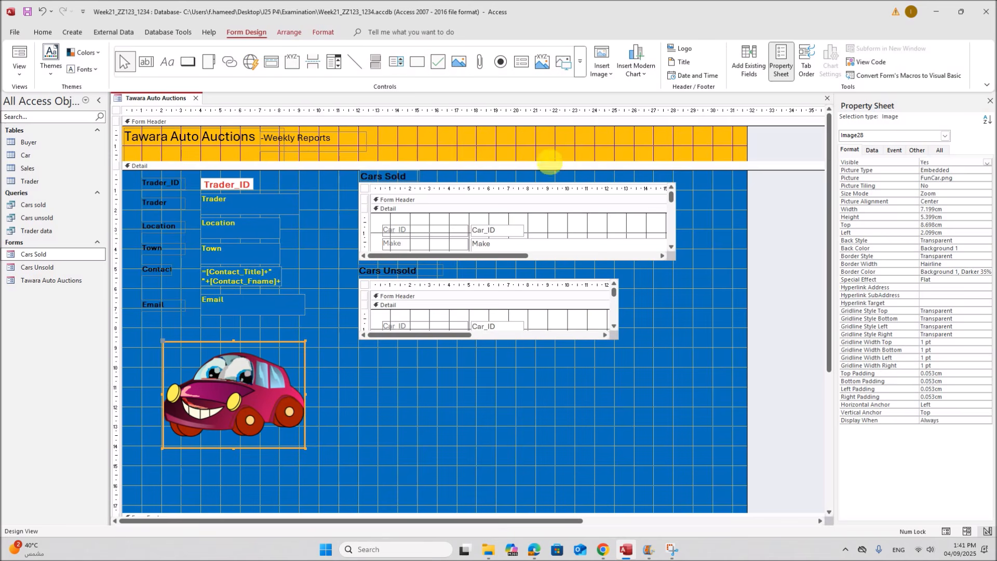
click(559, 64)
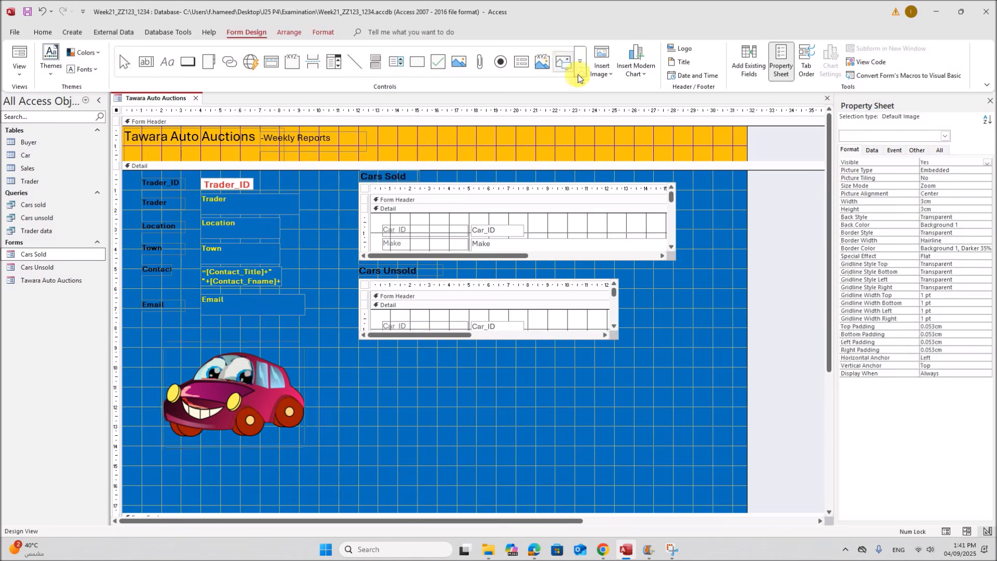
drag(443, 130, 488, 160)
double_click(195, 120)
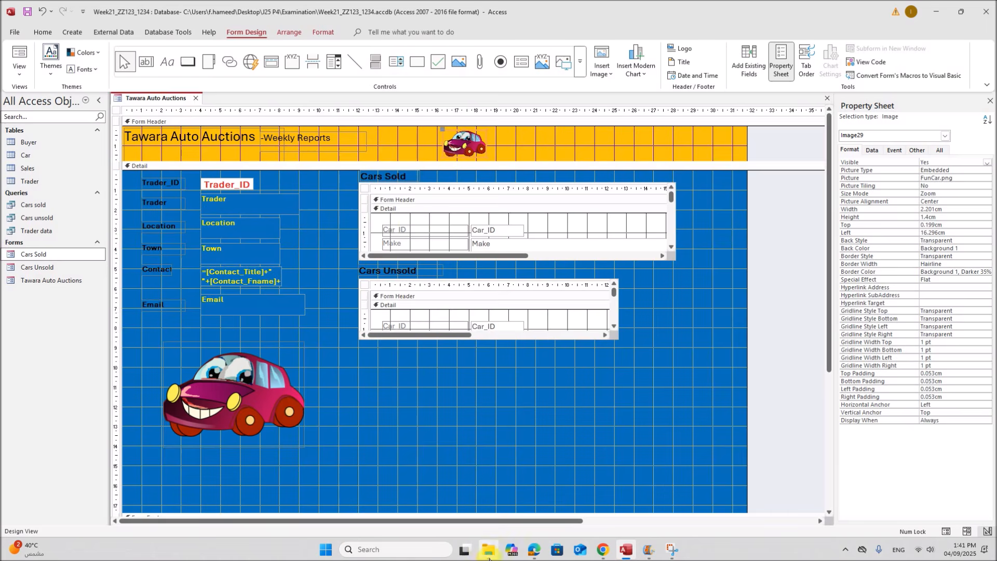
Check the exam paper in Edge, return to Access and move the Cars Unsold subform with its label further down the form
click(535, 550)
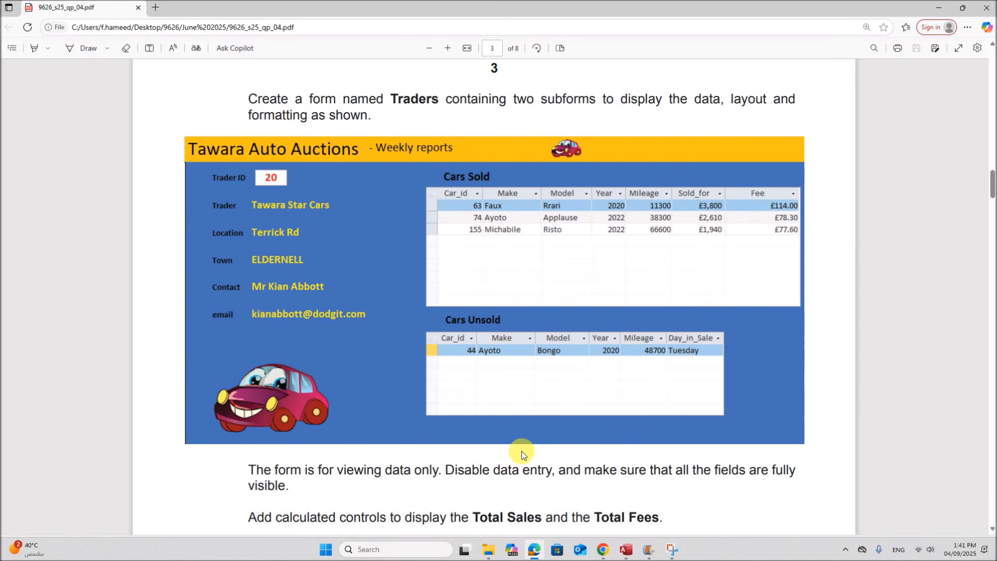
click(626, 552)
drag(446, 336, 549, 332)
click(570, 288)
click(683, 323)
click(614, 313)
drag(370, 353, 409, 276)
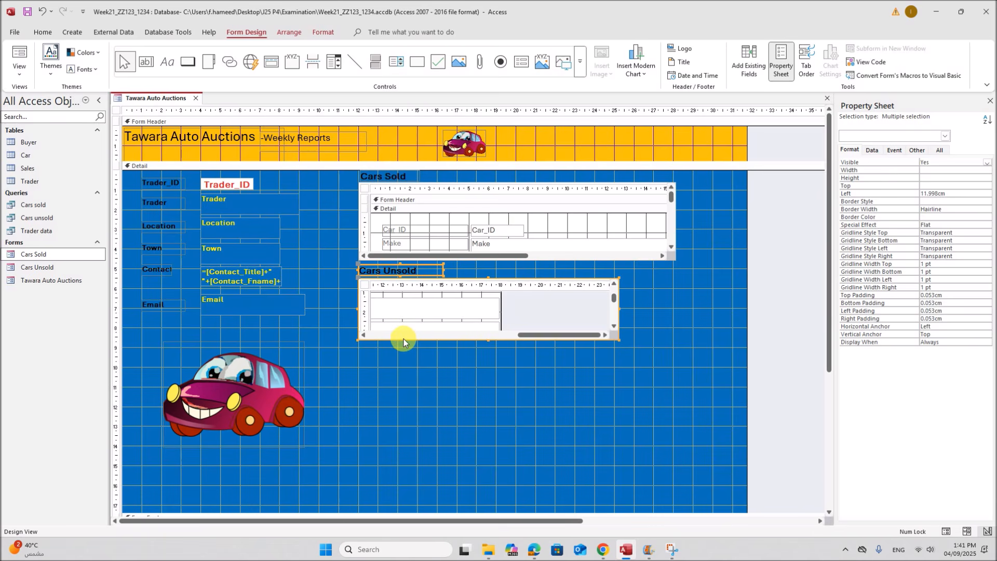
drag(410, 338, 417, 391)
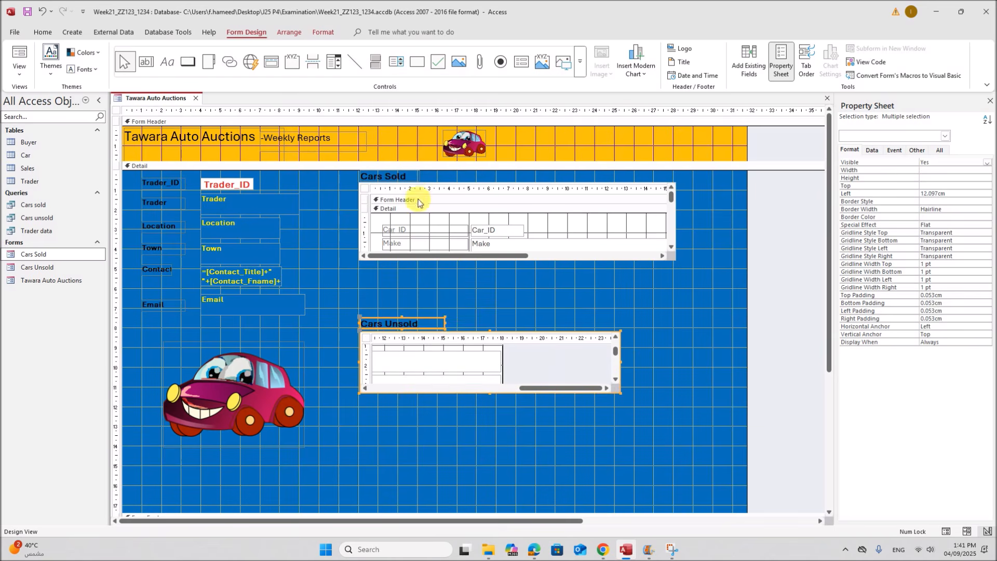
Extend the Cars Sold subform downward so it fills more of the space above the Cars Unsold label
drag(692, 212, 382, 262)
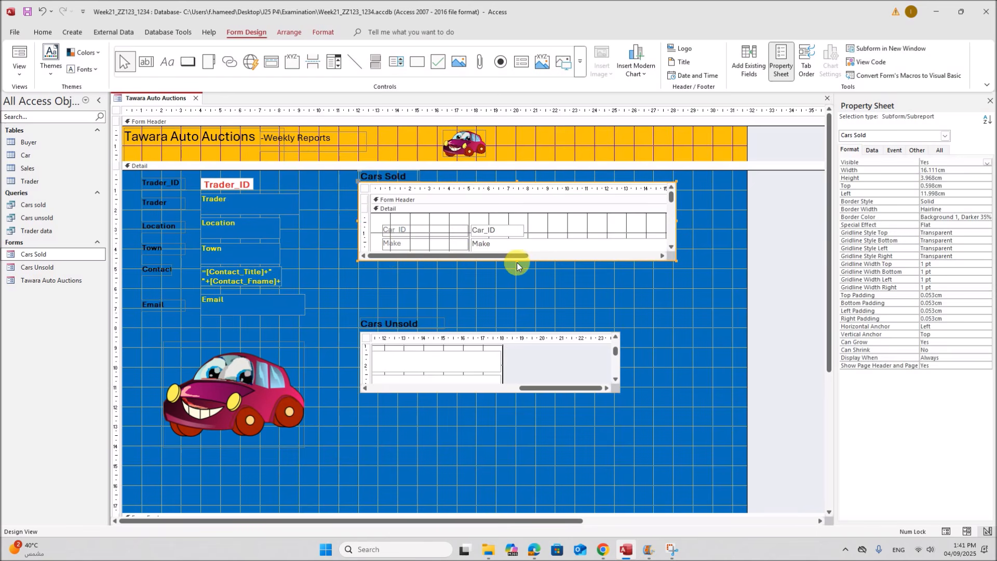
drag(516, 261, 516, 292)
click(662, 438)
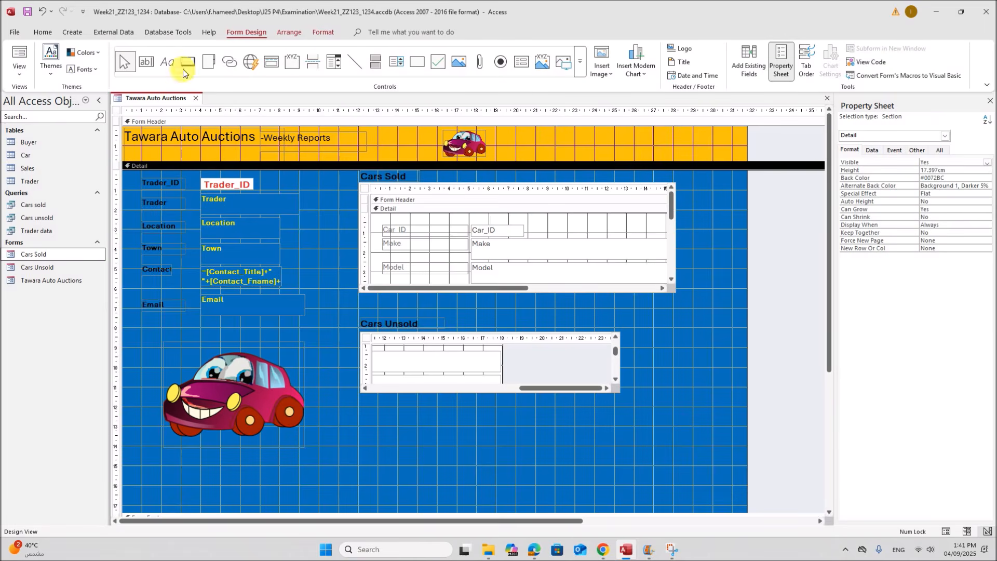
Preview the Tawara Auto Auctions form in Form View, then save and close it
right_click(154, 102)
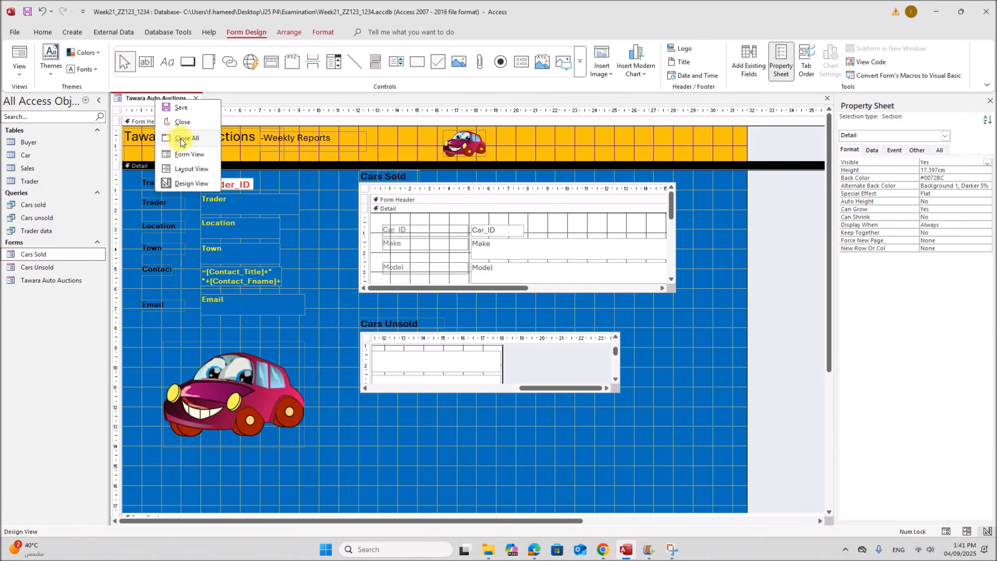
click(178, 158)
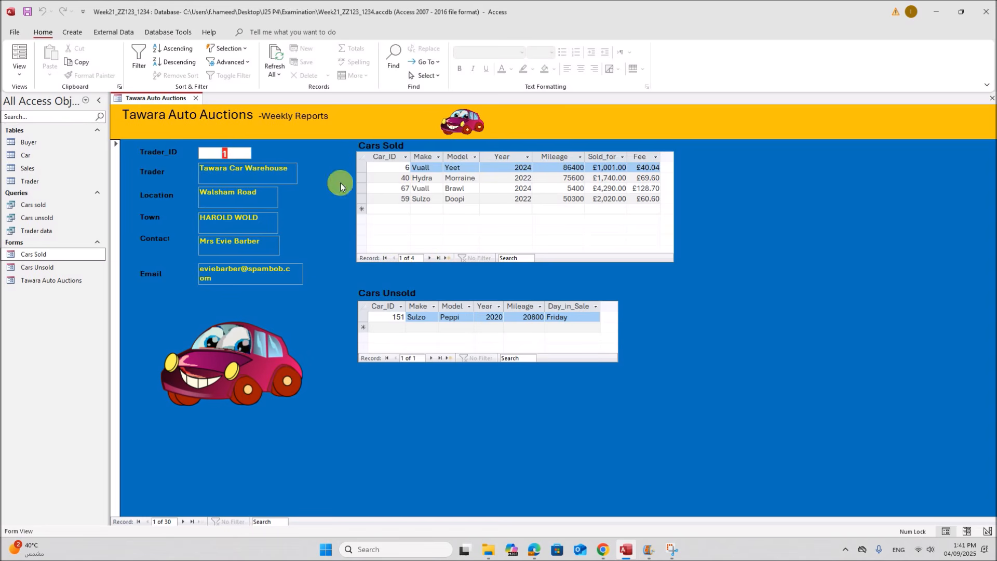
right_click(153, 99)
click(175, 103)
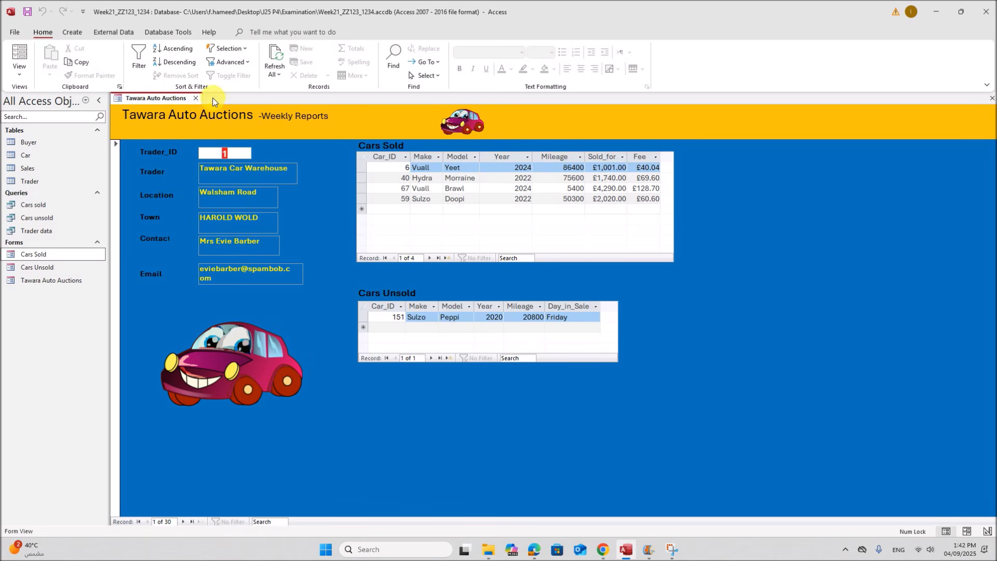
click(196, 99)
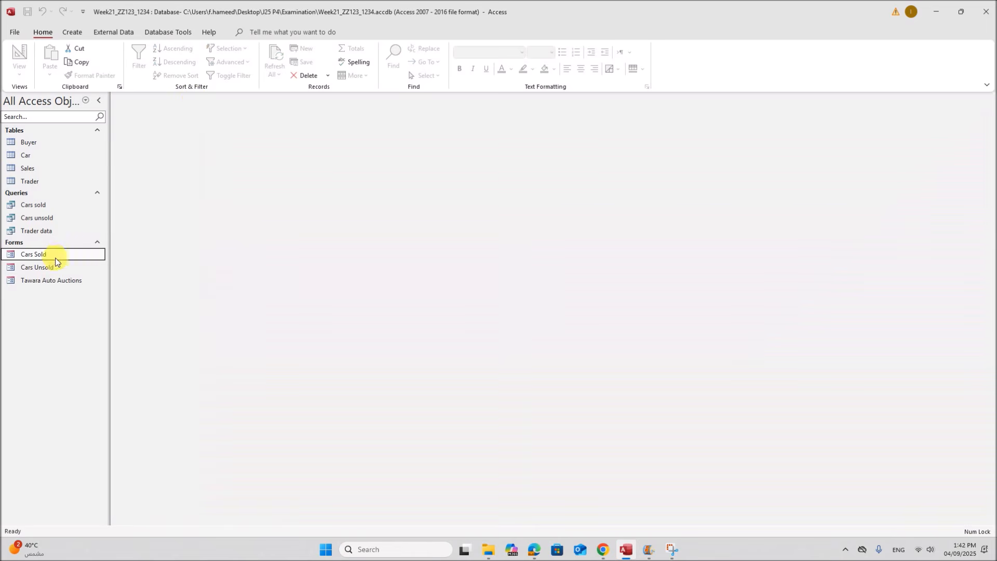
Open the Cars Sold form in Design View and set its Navigation Buttons and Record Selectors to No
right_click(40, 256)
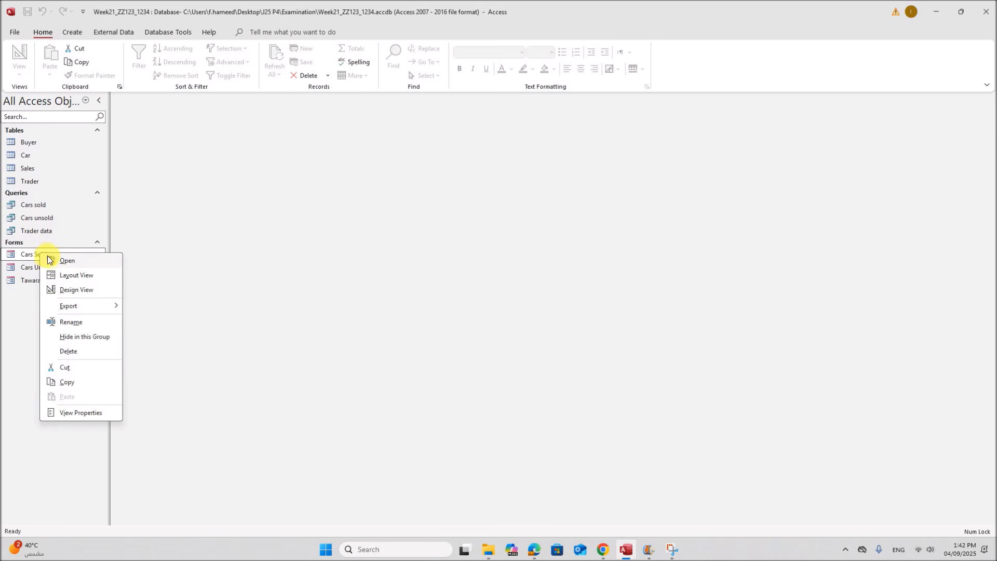
click(80, 294)
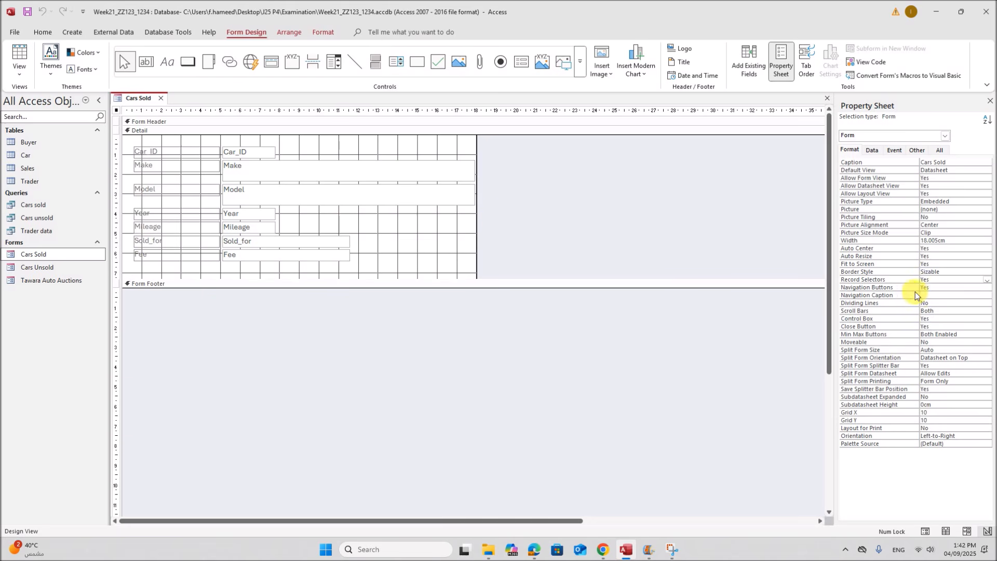
click(939, 289)
click(987, 290)
click(943, 301)
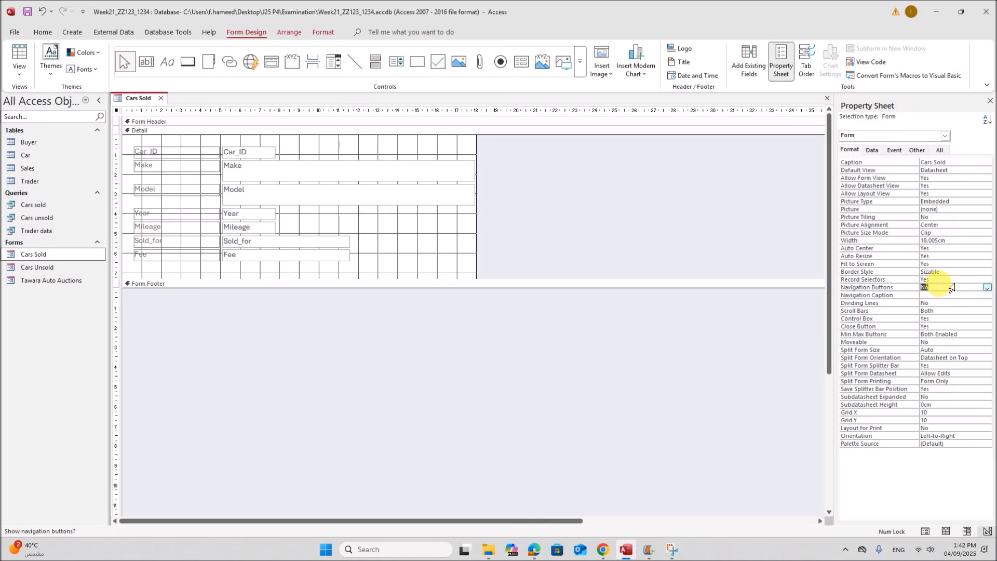
click(943, 280)
click(986, 282)
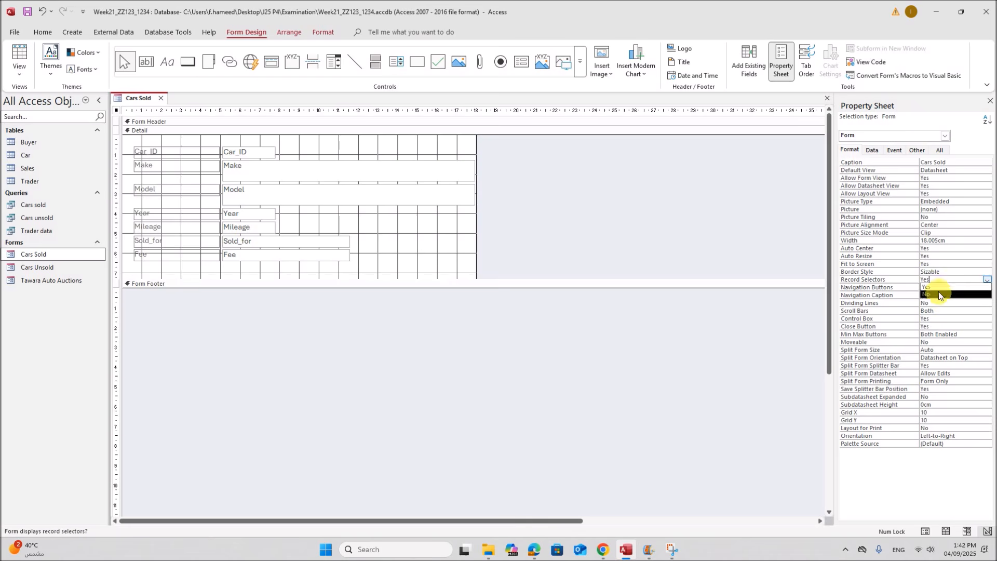
click(938, 295)
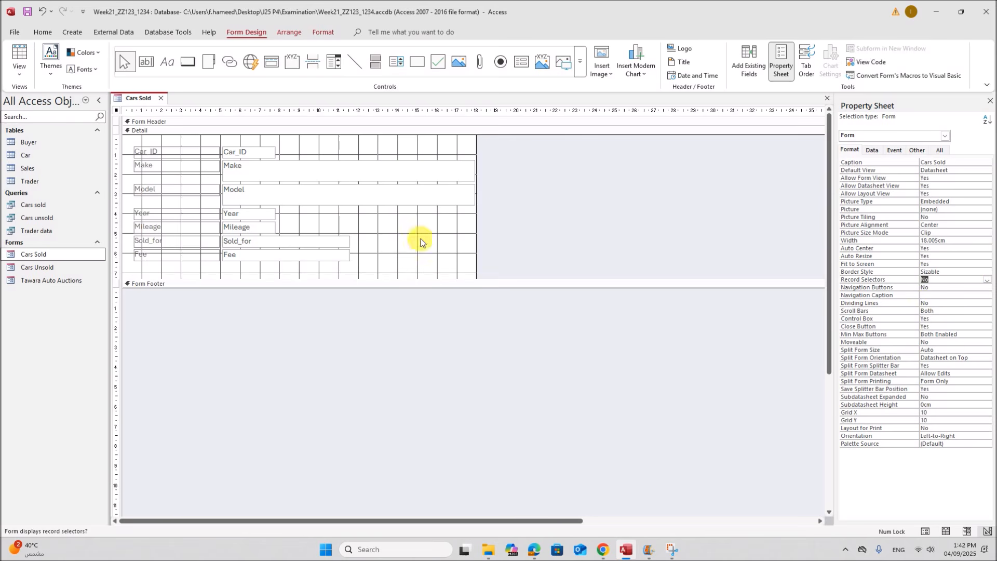
Check the data-entry instruction in the exam paper in Edge, return to Access and set Locked to Yes for all Cars Sold text boxes
click(533, 549)
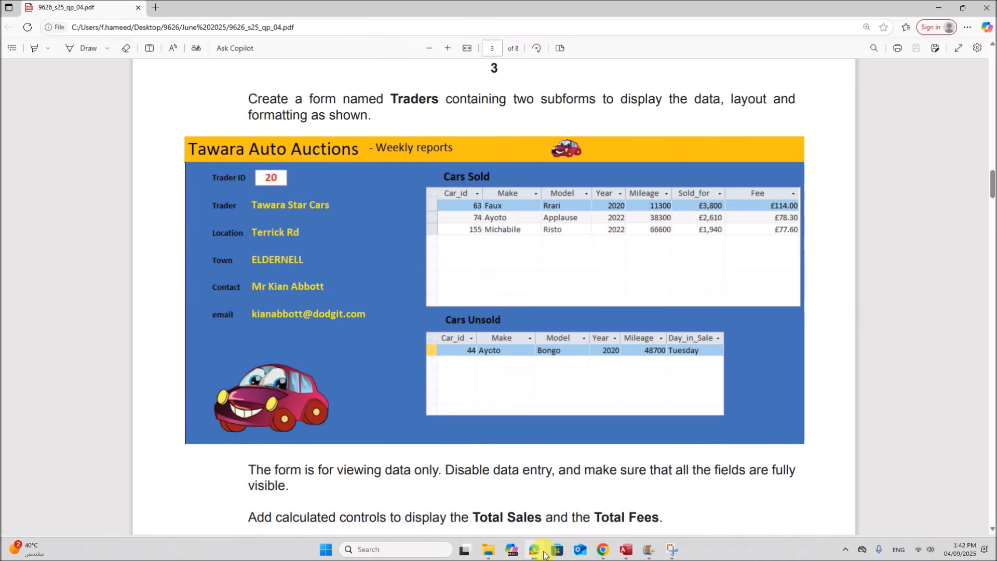
scroll(439, 429, down, 2)
drag(250, 367, 281, 383)
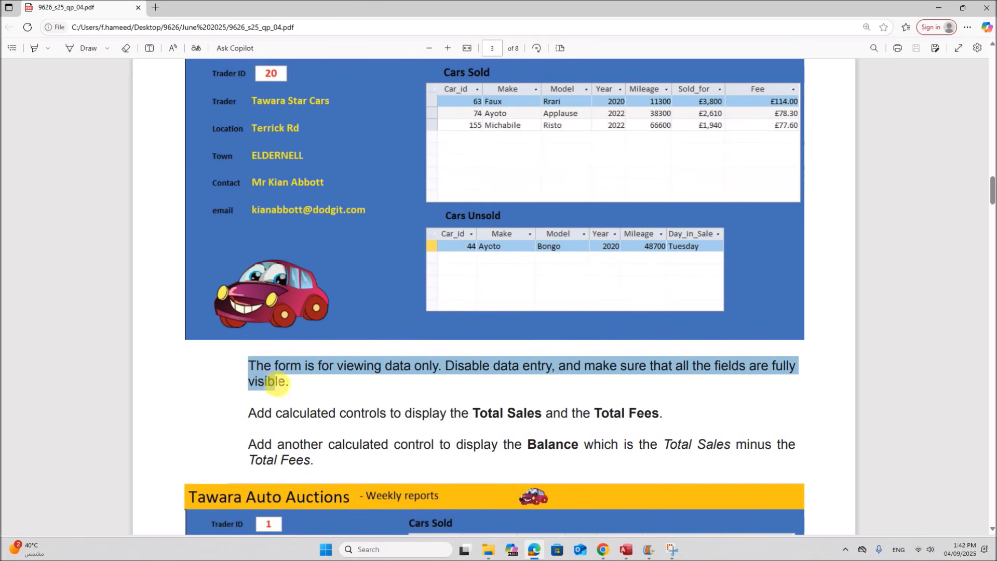
click(626, 549)
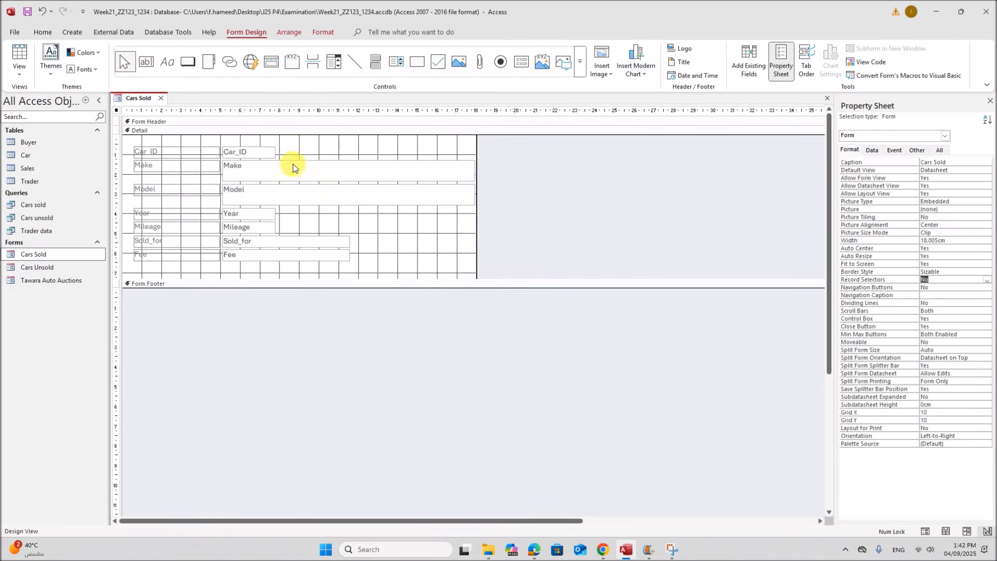
drag(243, 139, 257, 267)
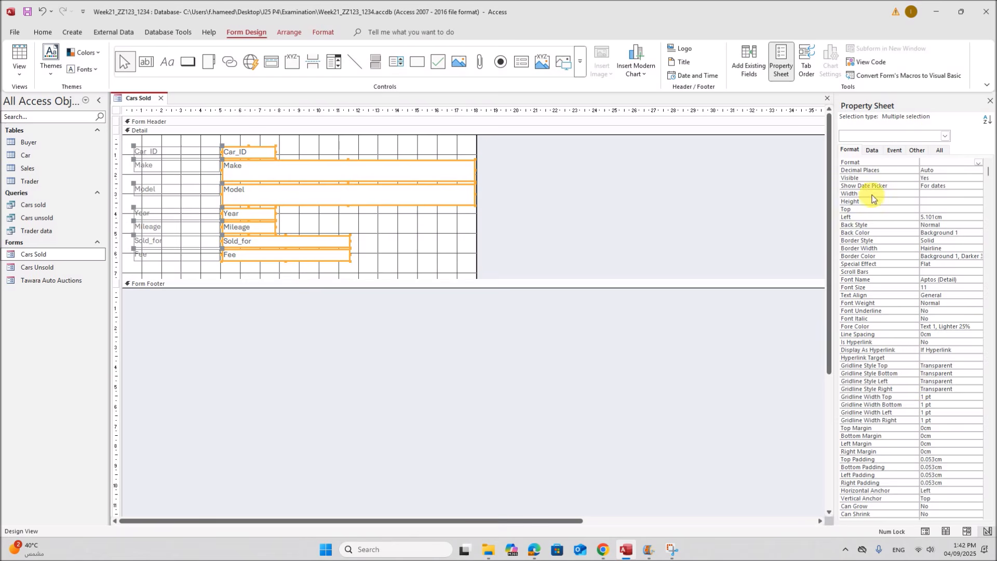
click(872, 150)
click(948, 226)
click(987, 224)
click(943, 232)
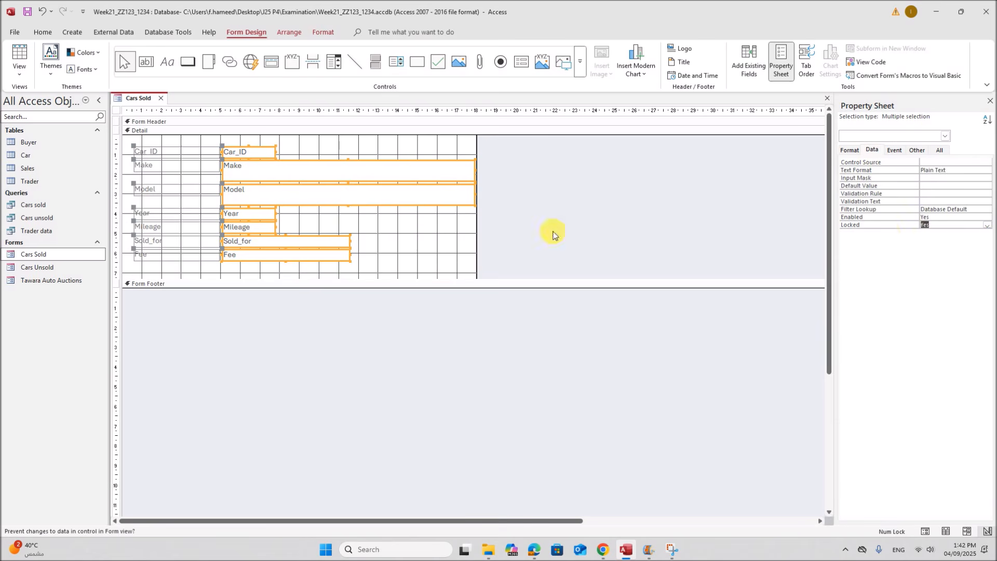
click(422, 240)
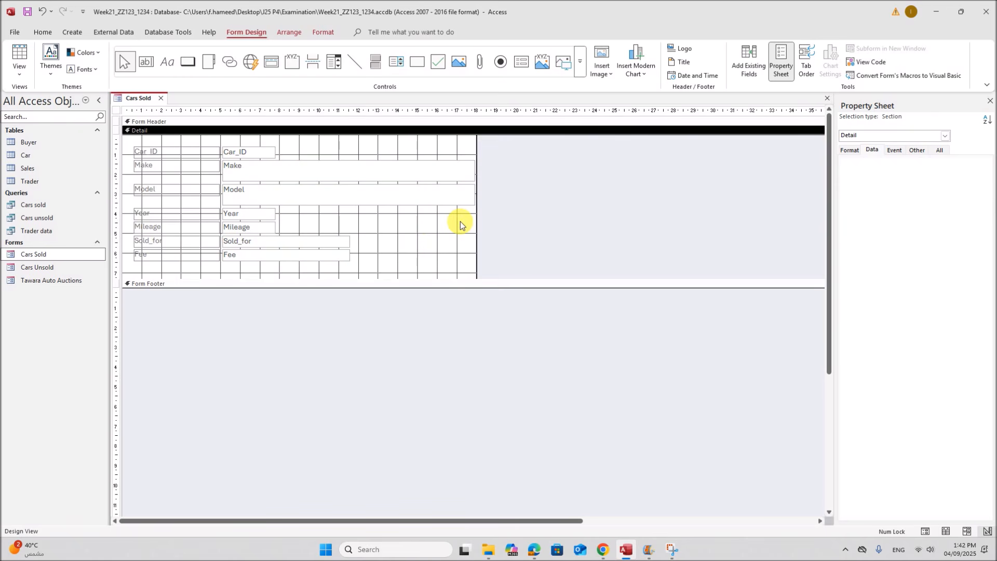
drag(175, 138, 332, 262)
right_click(230, 210)
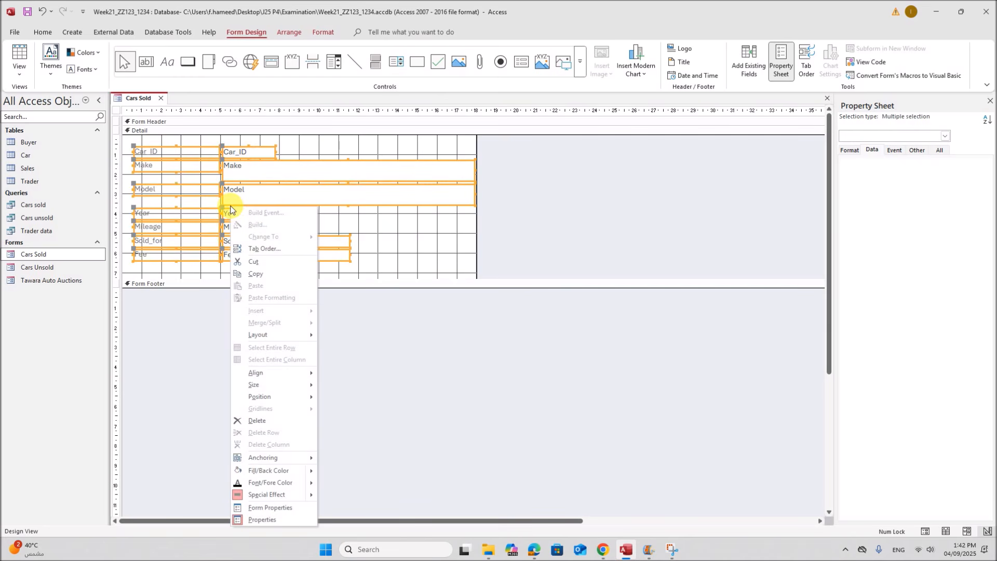
click(456, 261)
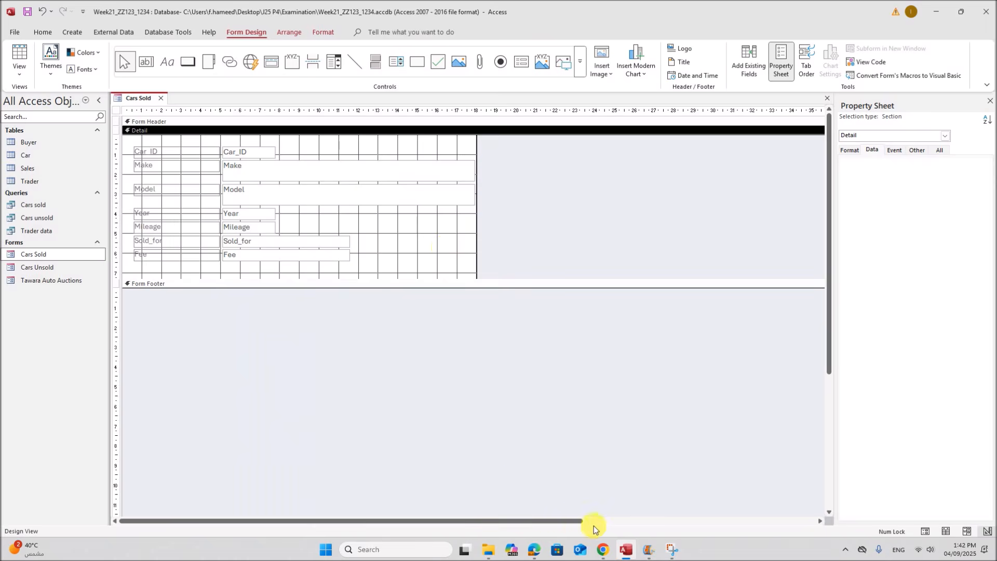
Give all labels and text boxes in the Cars Sold form's Detail section a white fill colour
drag(172, 145, 312, 273)
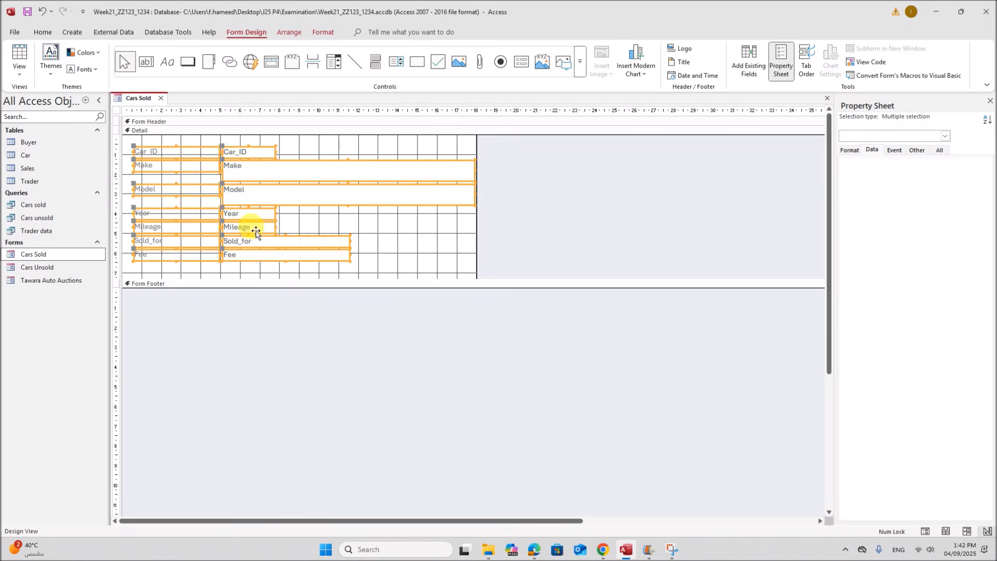
right_click(255, 232)
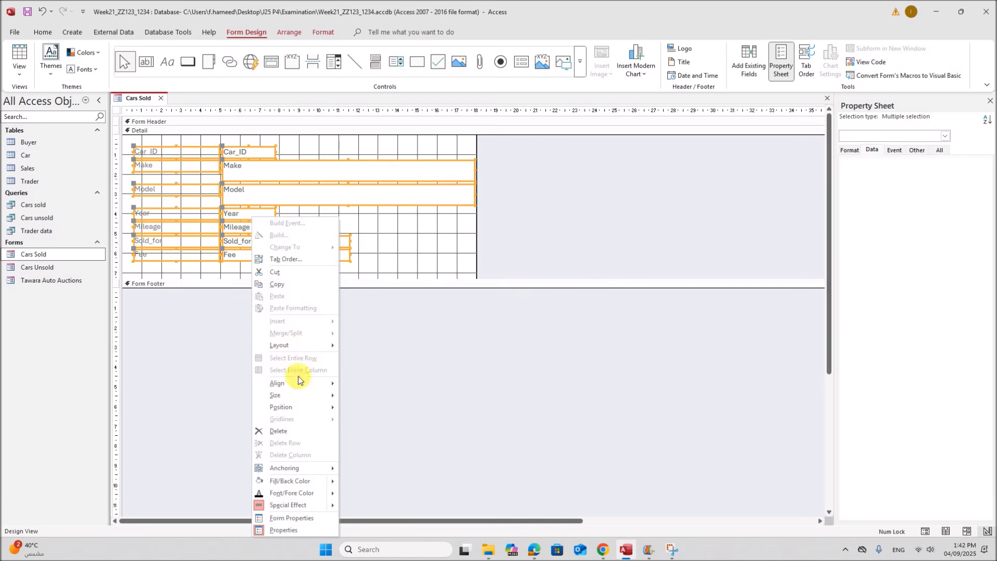
mouse_move(317, 478)
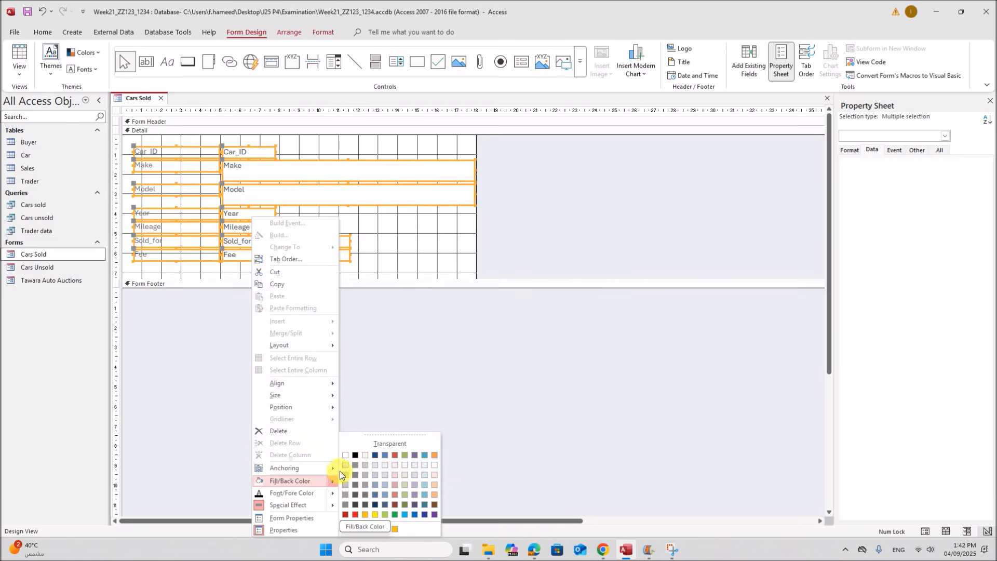
click(346, 455)
right_click(281, 207)
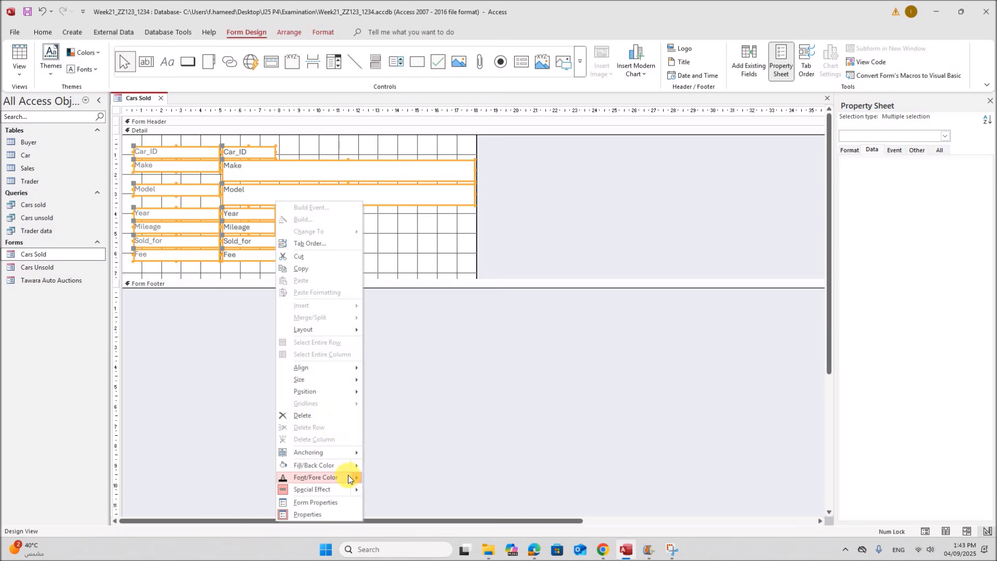
mouse_move(350, 470)
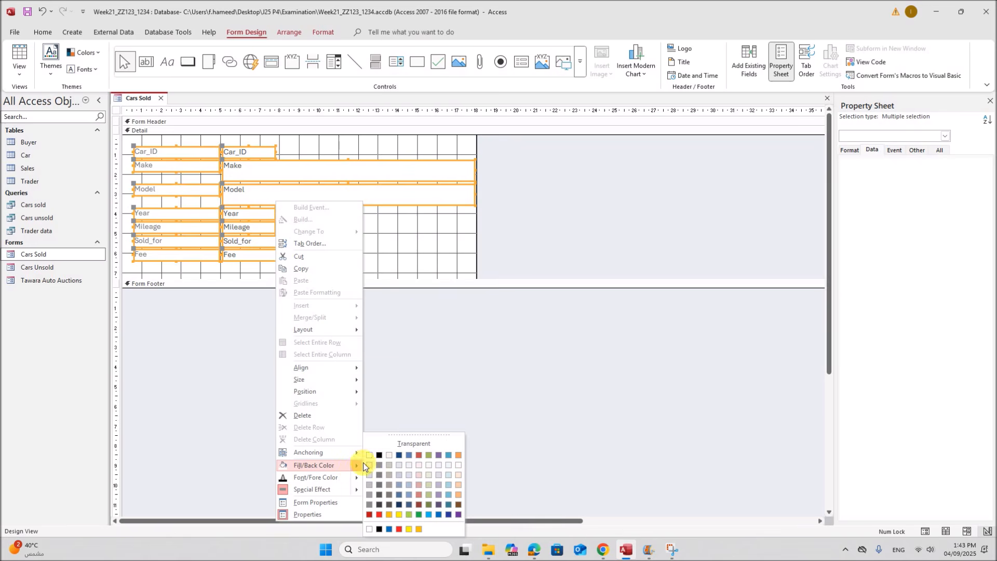
click(416, 236)
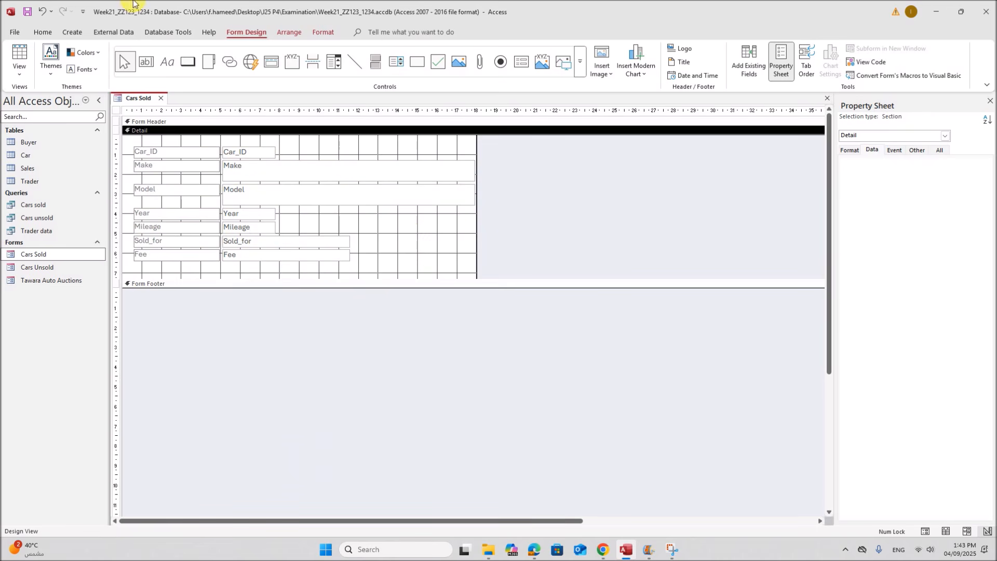
Save and close the Cars Sold form
right_click(130, 101)
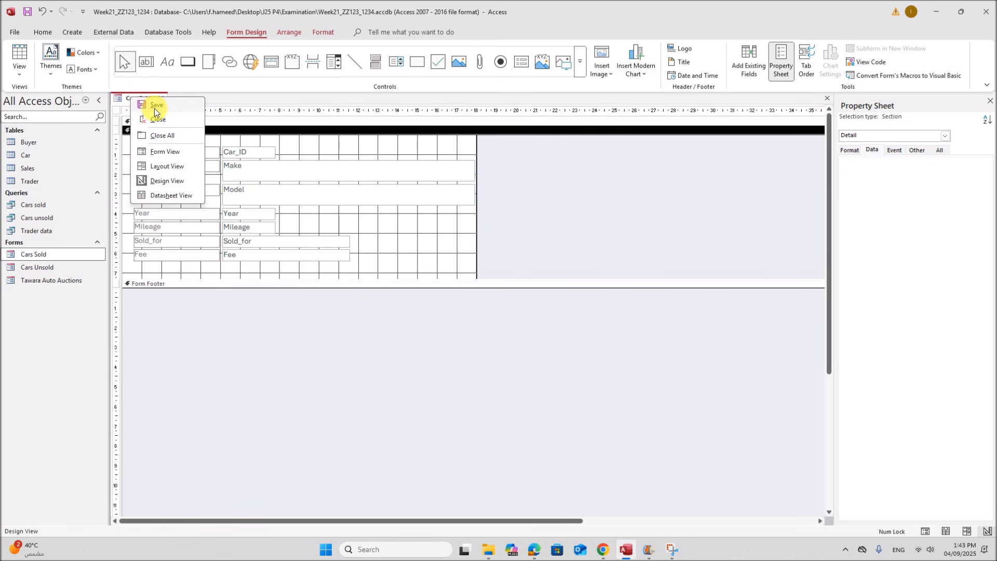
click(145, 105)
click(161, 99)
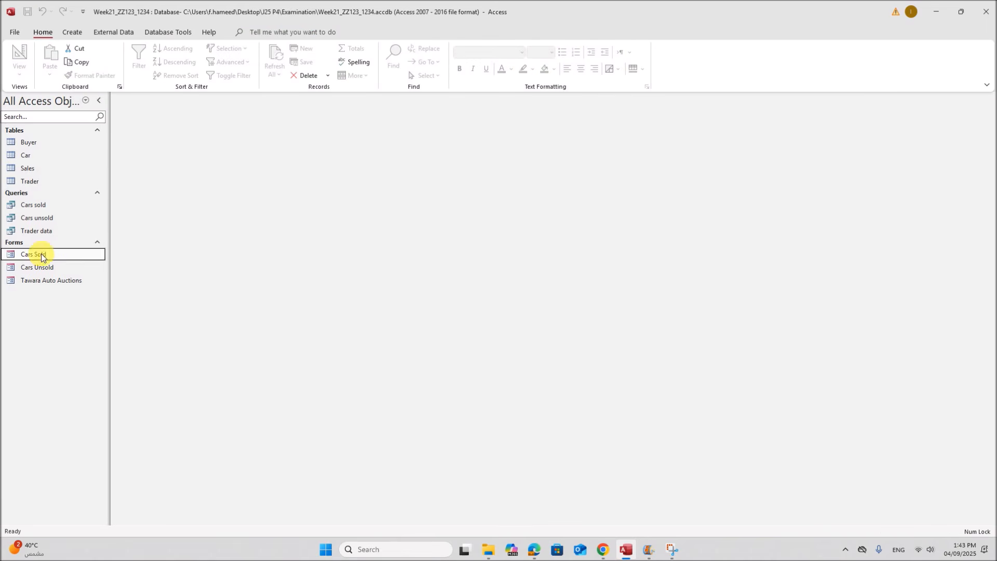
Open the Tawara Auto Auctions form, check the Make field of the last car in the Cars Sold subform, and close the form
double_click(57, 281)
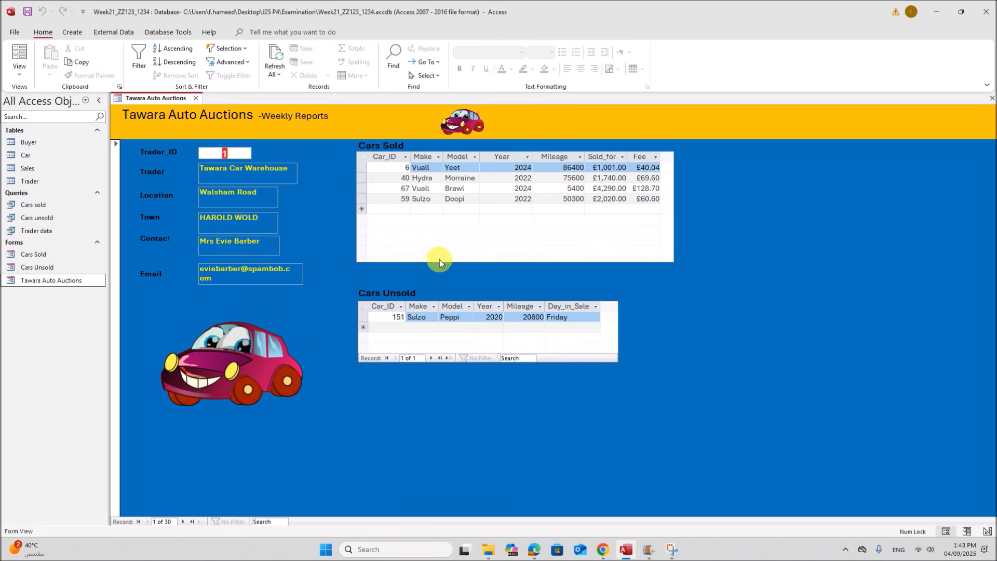
click(422, 199)
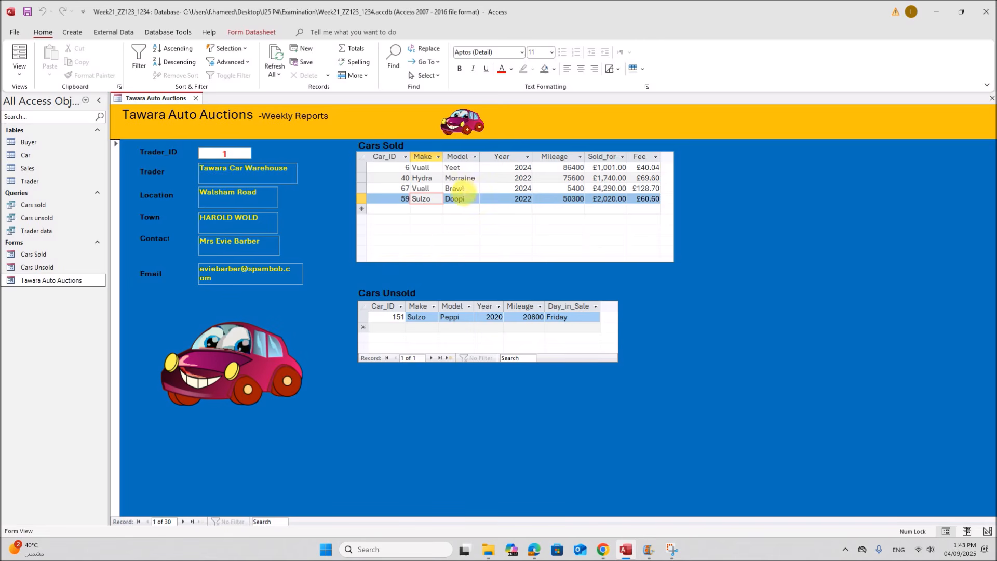
click(427, 201)
click(194, 99)
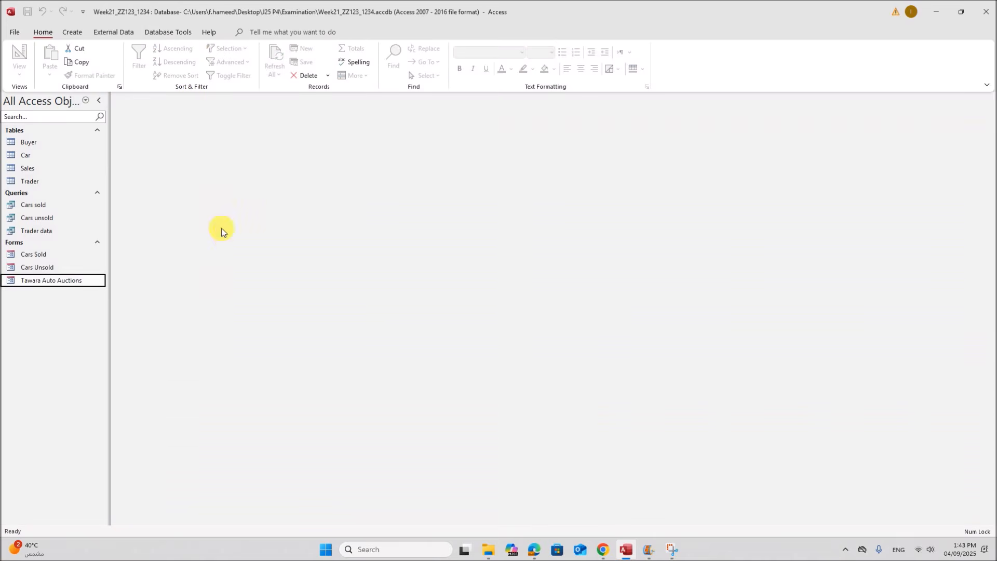
right_click(39, 269)
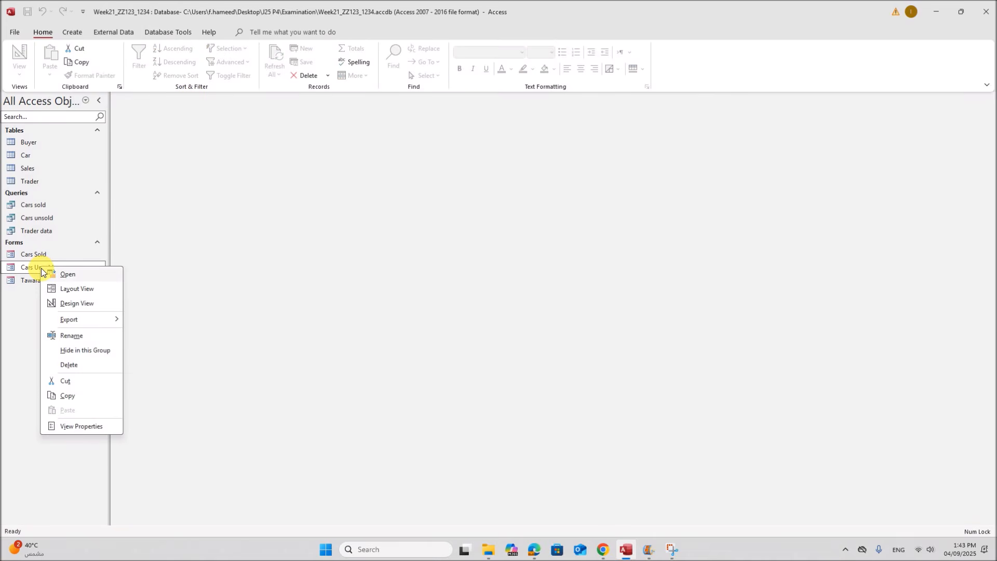
click(83, 310)
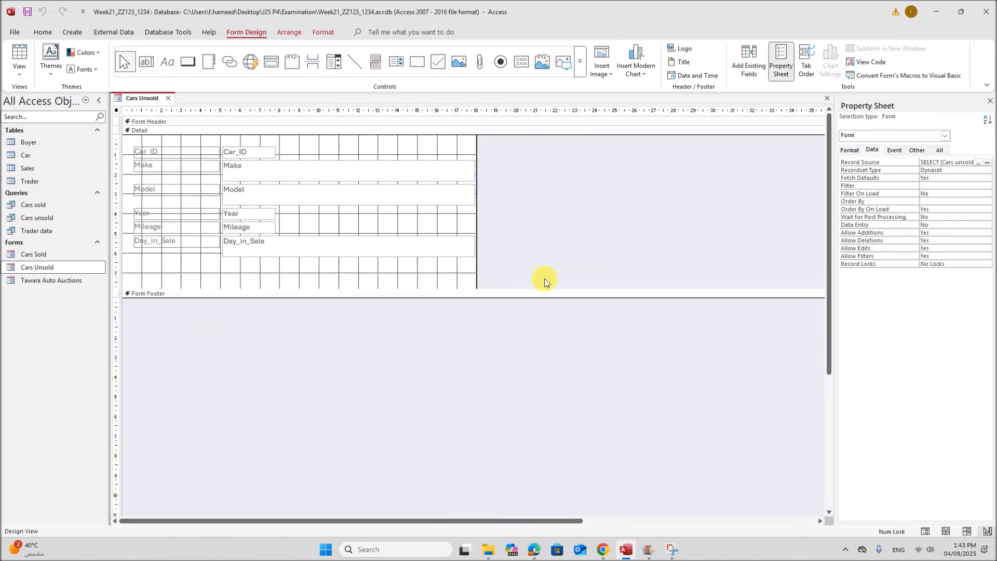
click(407, 273)
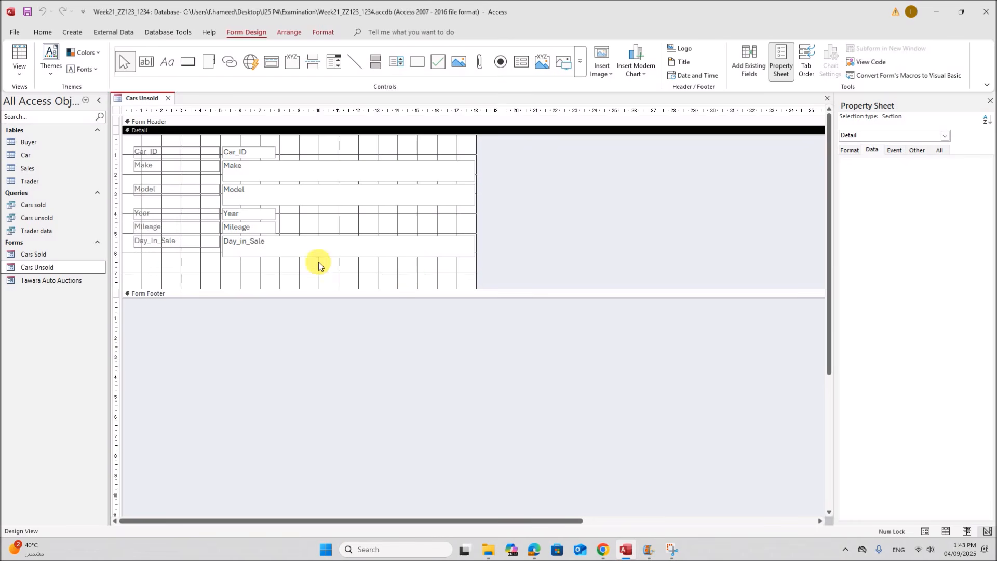
click(168, 98)
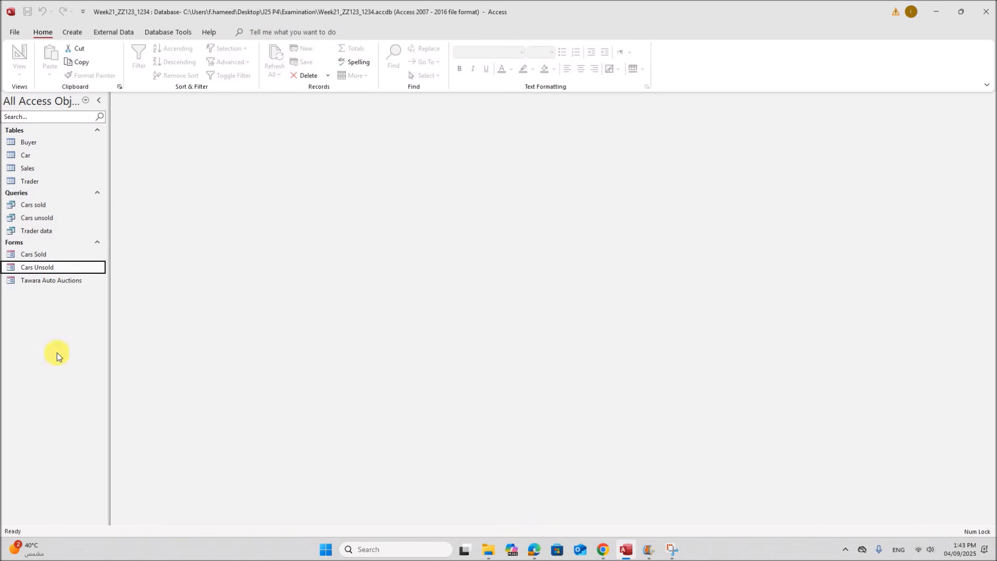
Set Record Selectors and Navigation Buttons to No for the Cars Unsold form in Design View, and save and close it
right_click(26, 274)
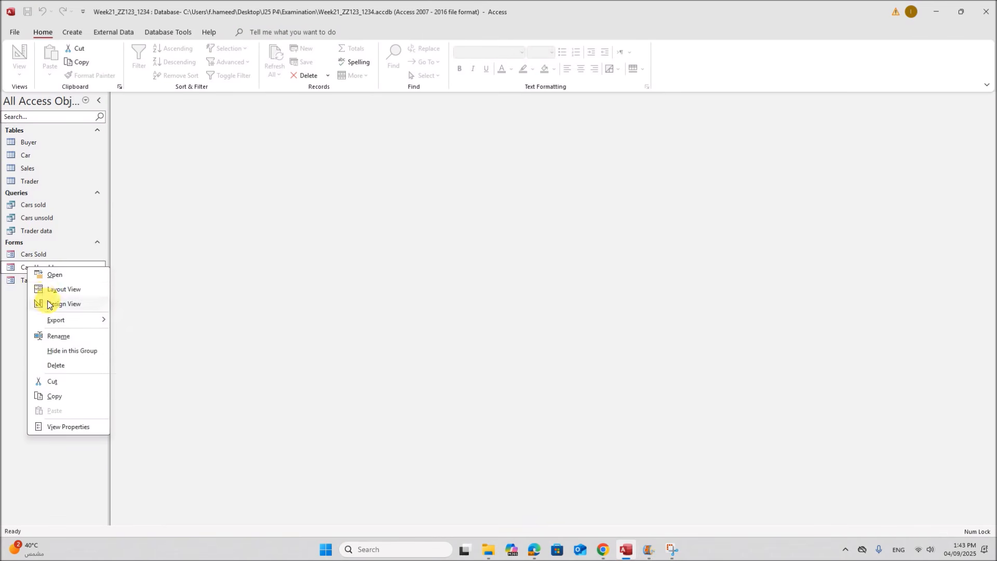
click(48, 304)
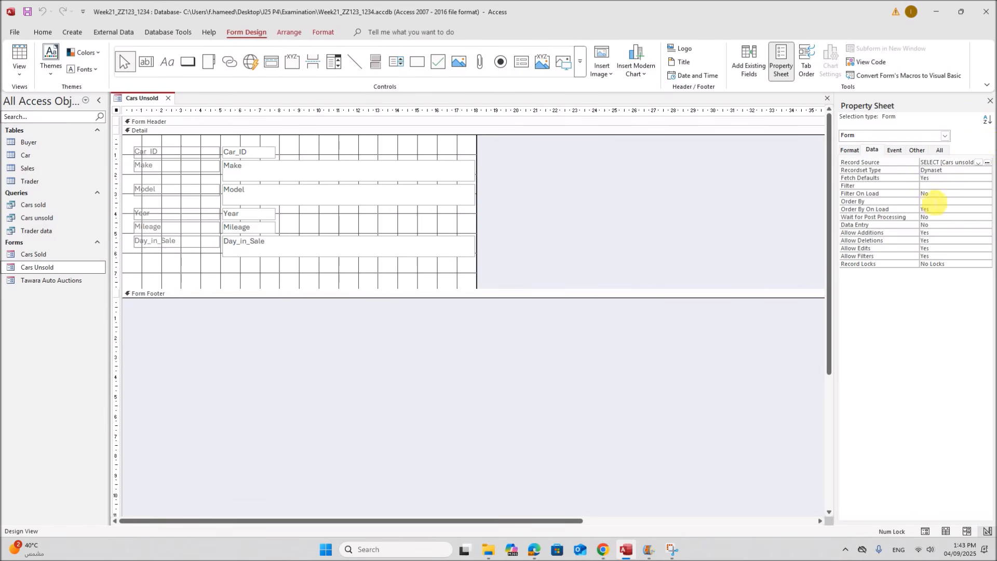
click(847, 149)
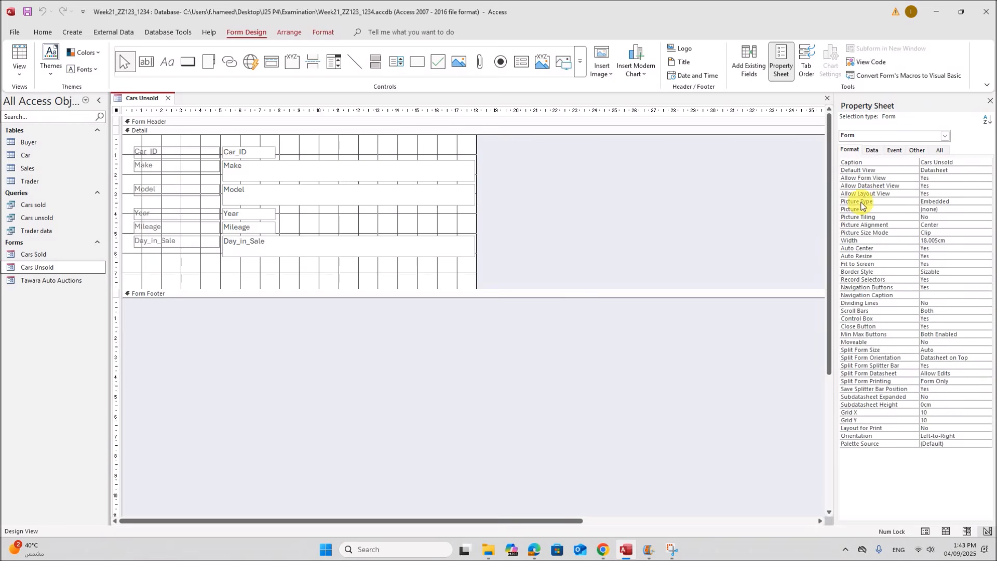
click(924, 281)
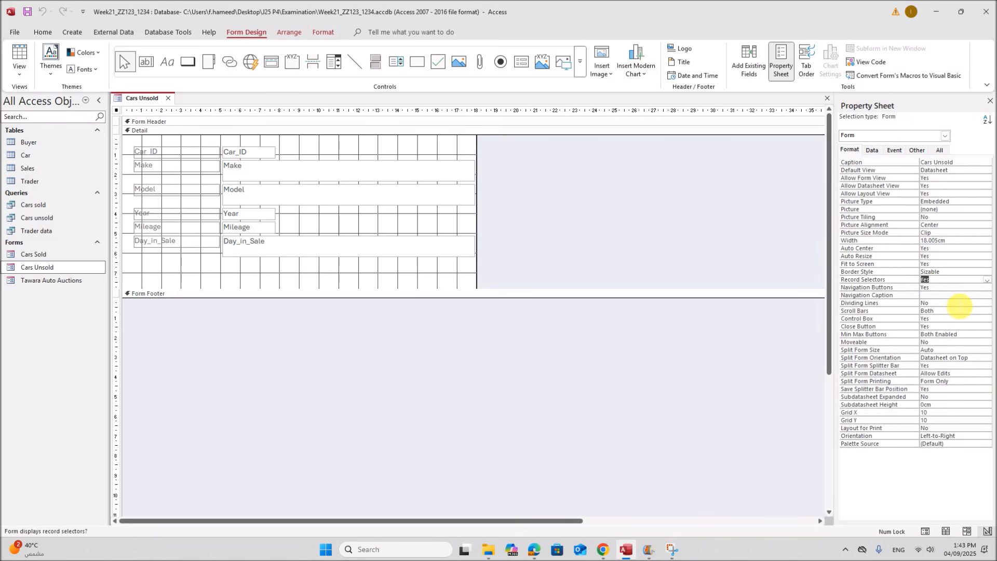
text(no)
click(909, 287)
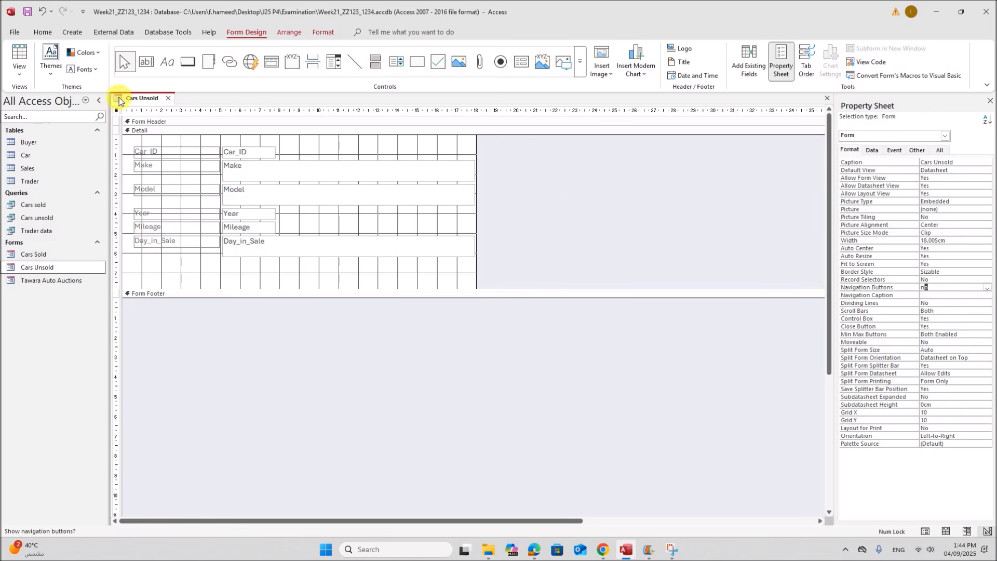
right_click(139, 98)
click(170, 111)
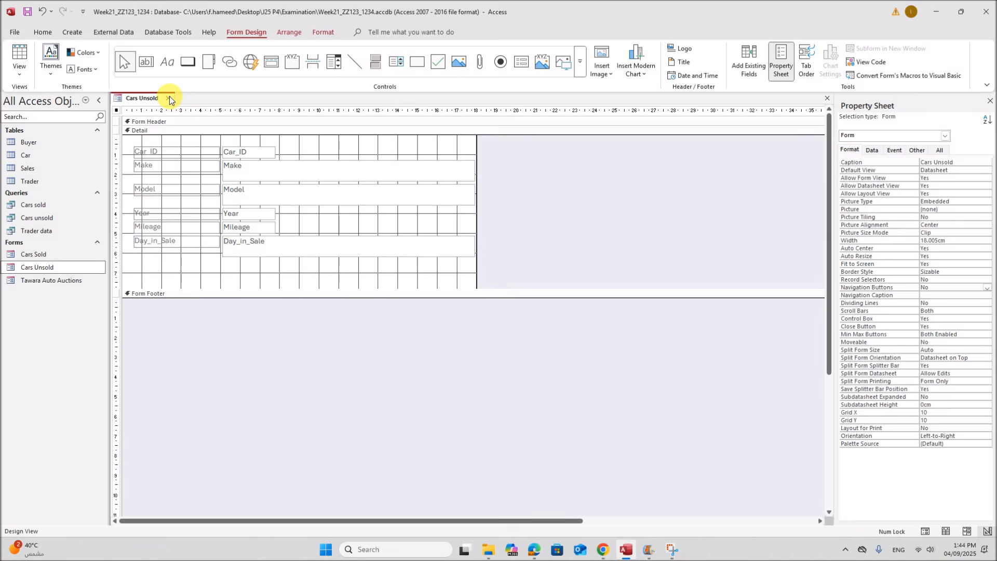
click(169, 96)
Open the Tawara Auto Auctions form, switch it to Design View and make the Trader_ID text box narrower and about 0.77 cm tall
click(39, 281)
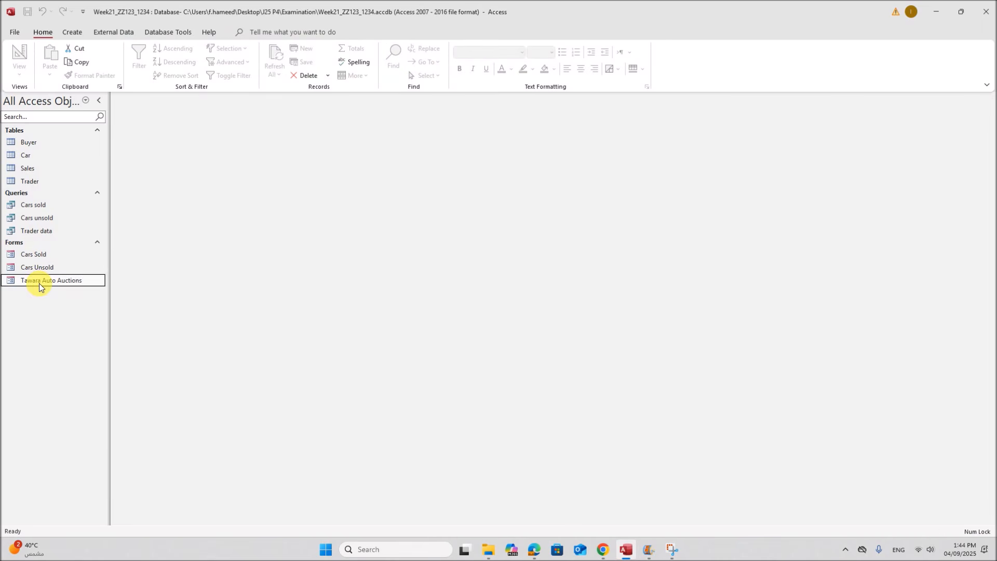
right_click(39, 281)
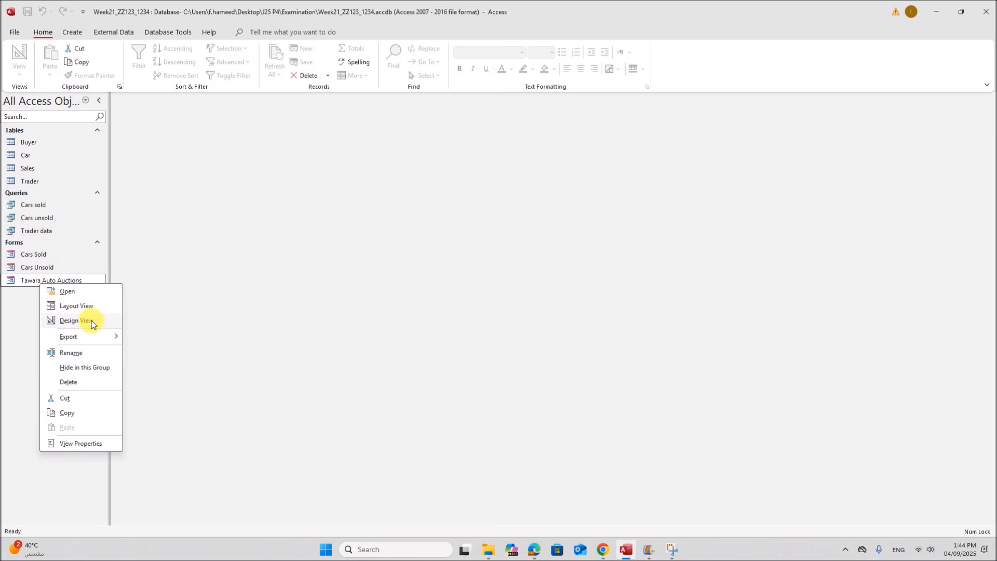
double_click(19, 283)
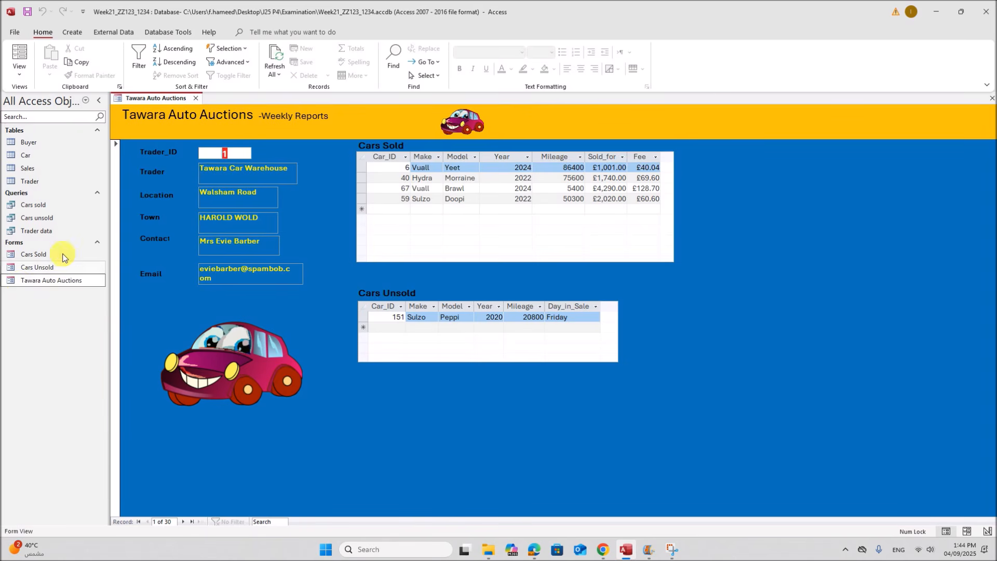
click(240, 152)
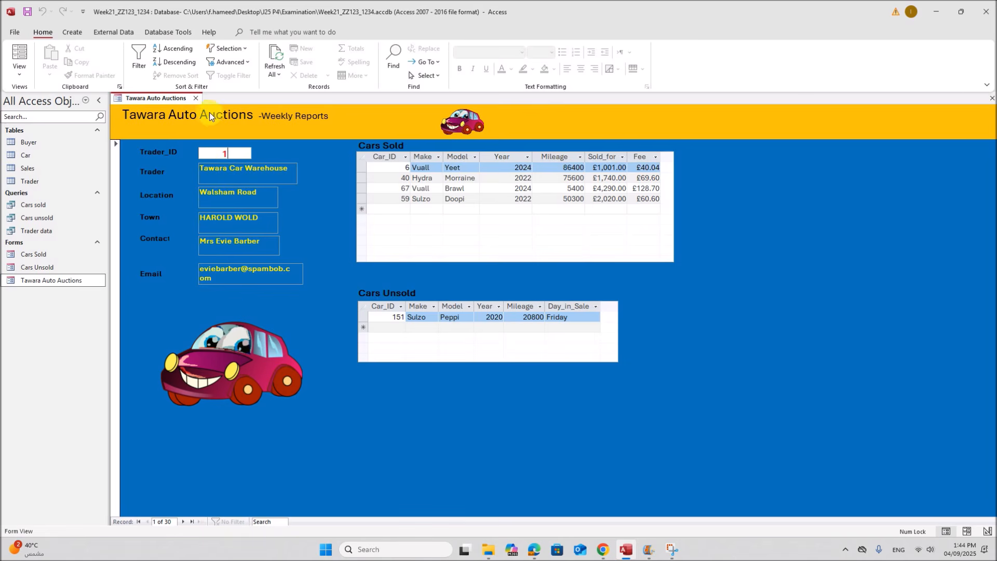
right_click(163, 99)
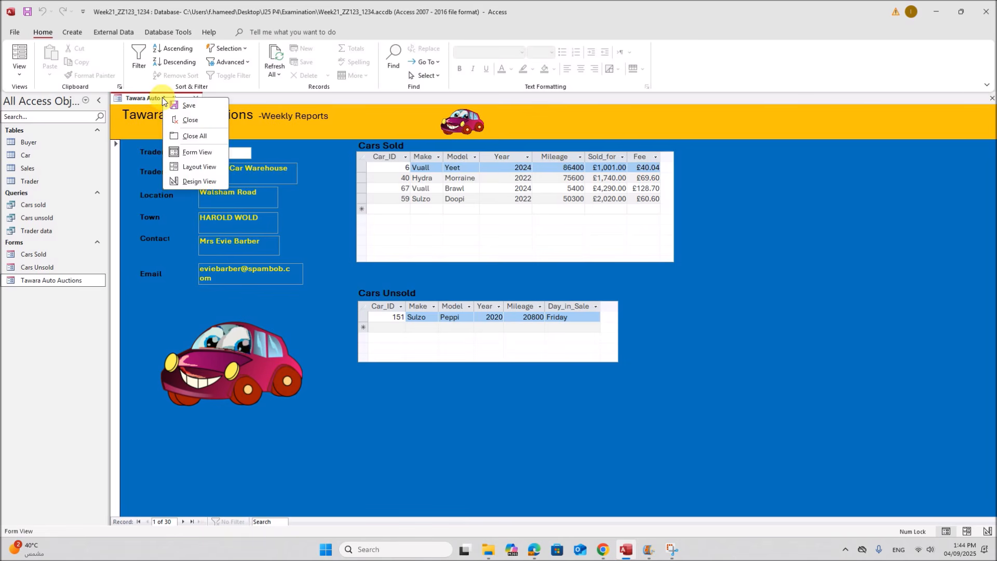
click(193, 182)
click(228, 187)
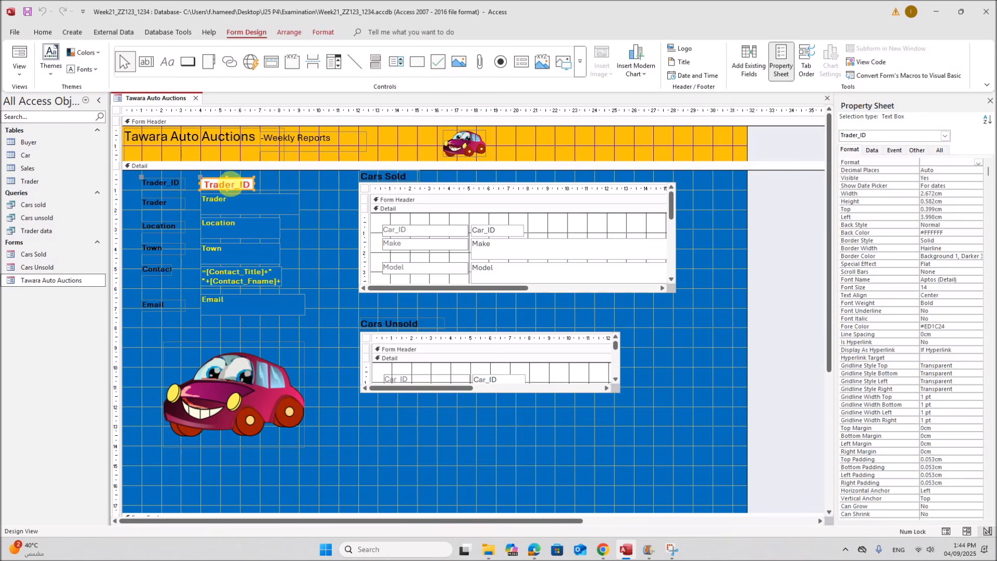
drag(234, 181, 234, 178)
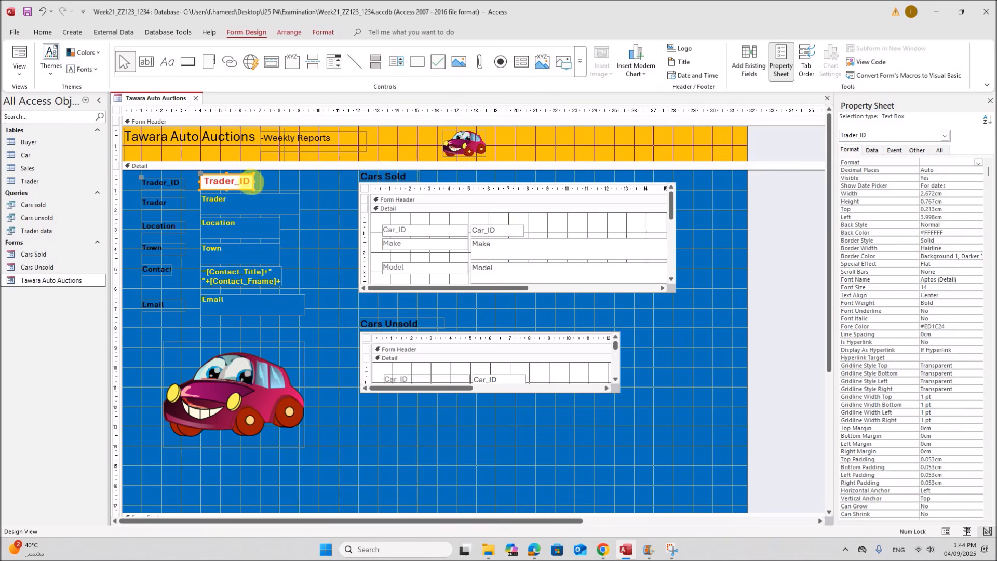
click(237, 188)
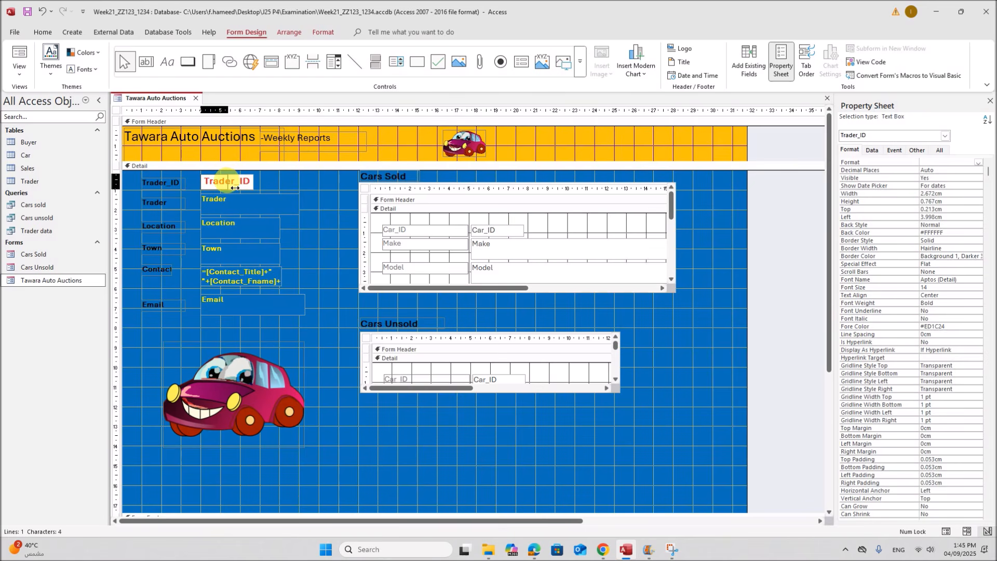
drag(235, 188, 225, 196)
Make the outlines of the Trader, Location, Town, Contact and Email text boxes transparent and check them in Form View
drag(226, 325, 275, 206)
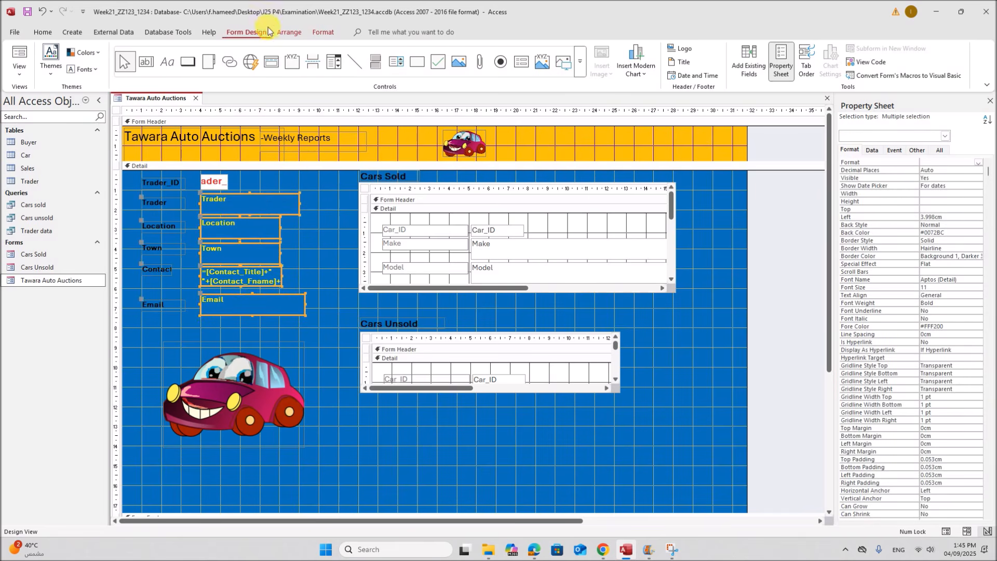
click(323, 32)
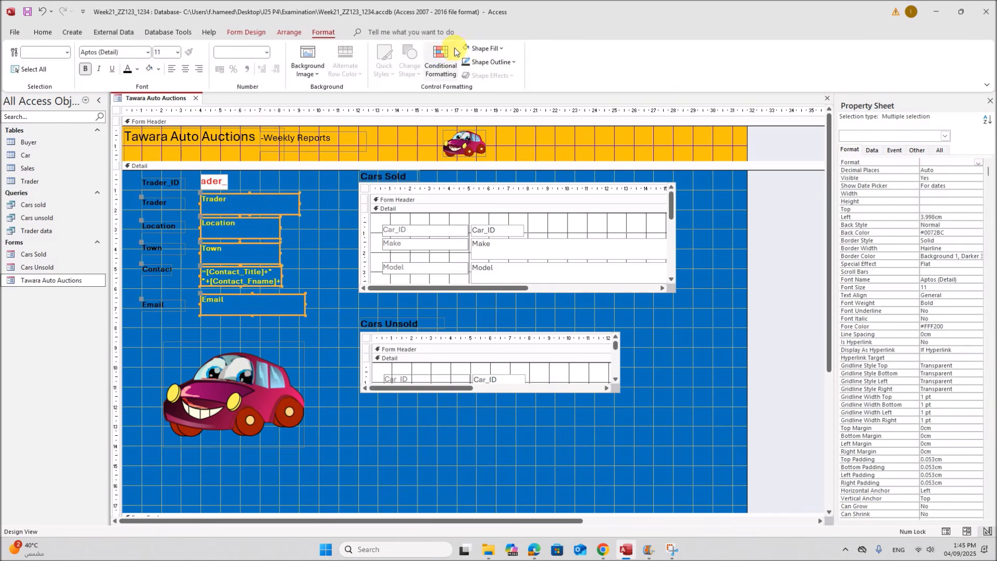
click(513, 64)
click(487, 358)
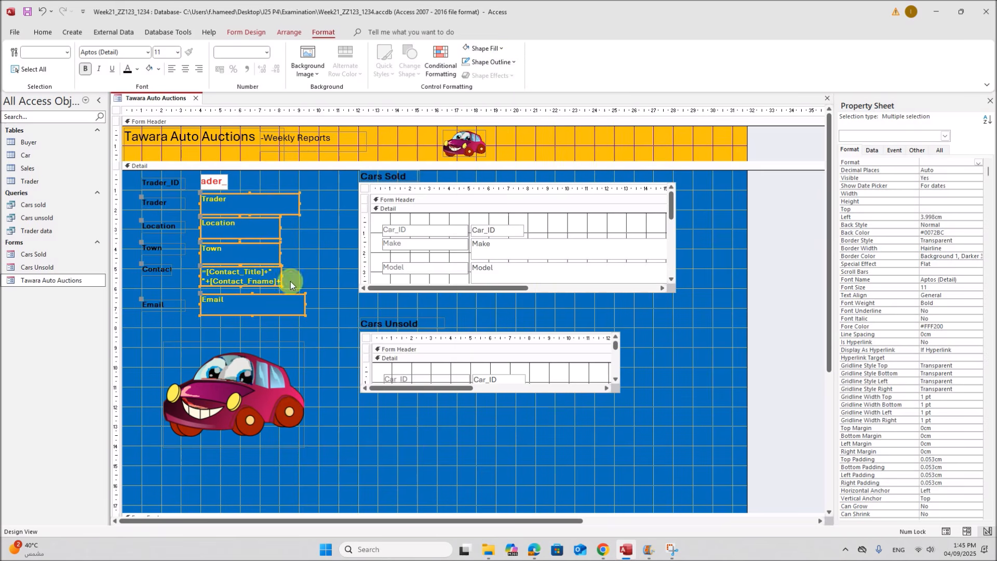
right_click(171, 100)
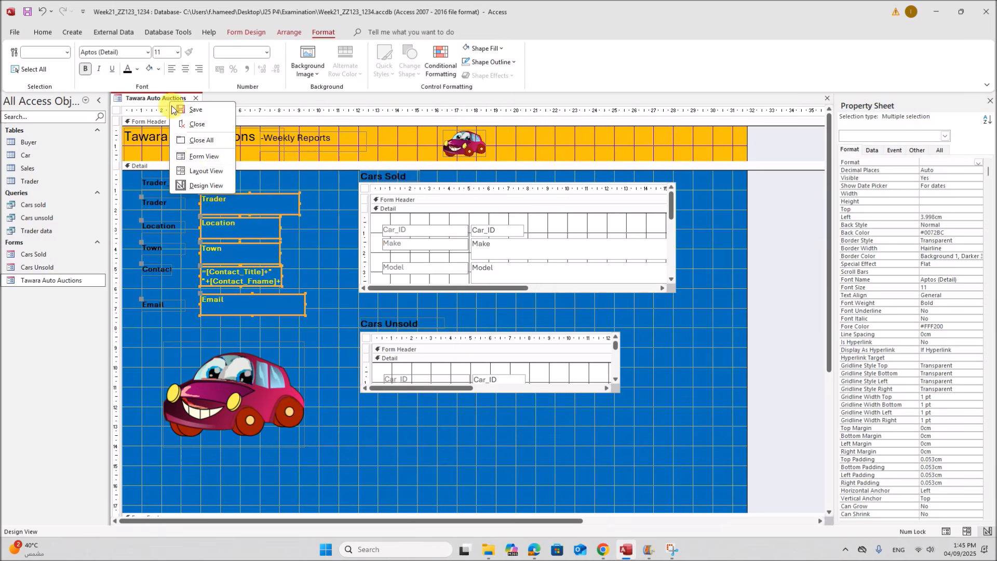
click(201, 156)
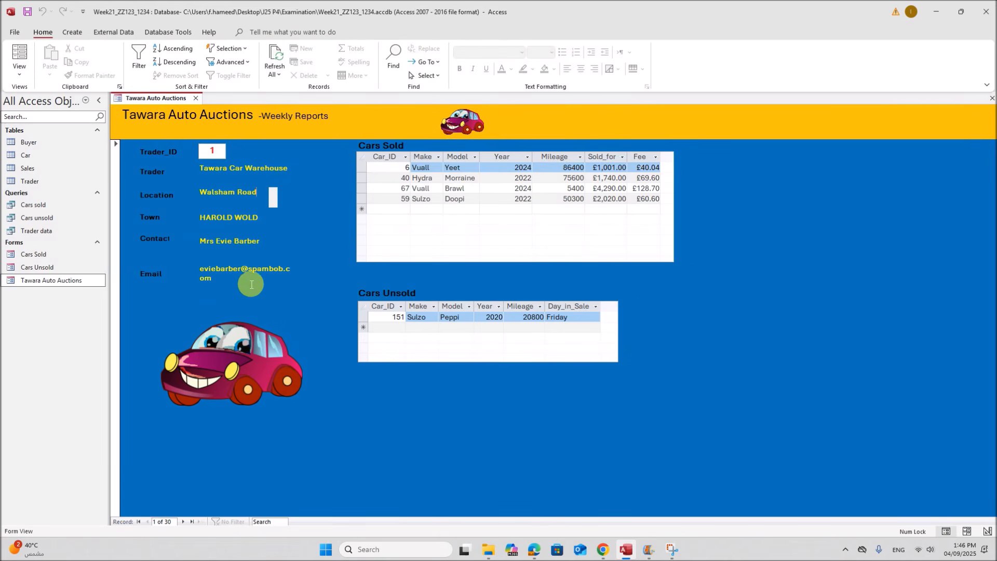
Widen the Trader, Location, Town, Contact and Email text boxes together so the email fits on one line, and view the form
right_click(152, 98)
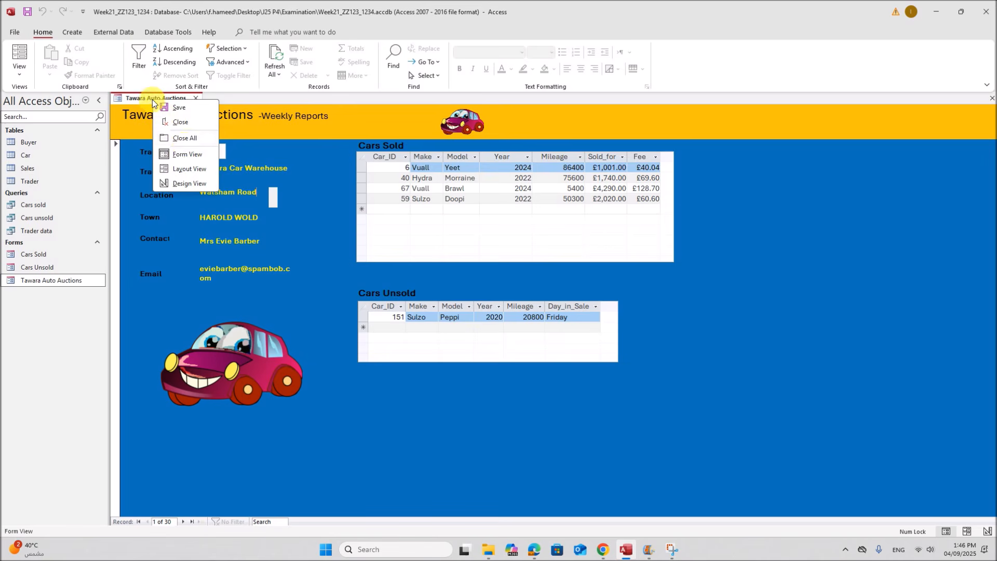
click(191, 183)
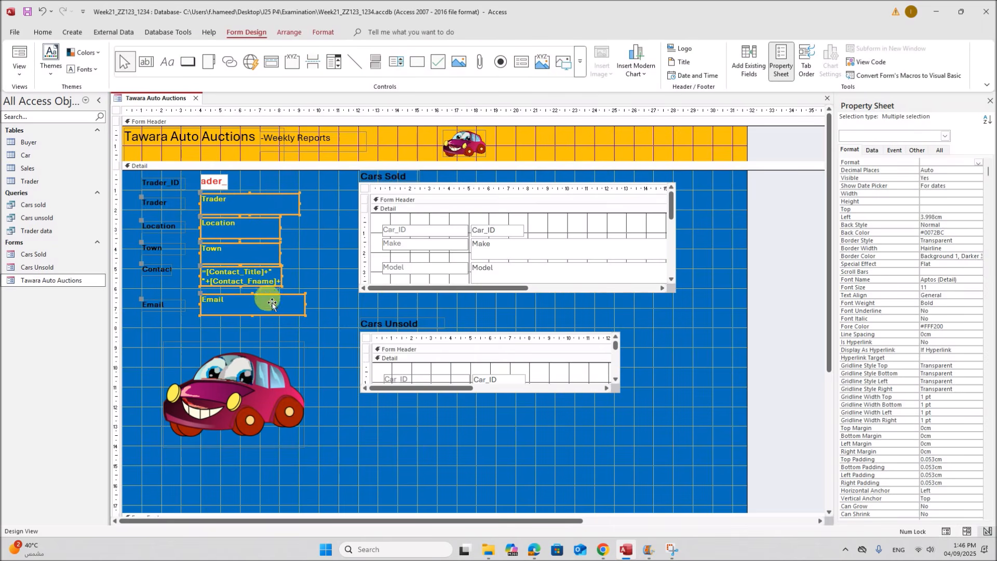
drag(304, 305, 351, 313)
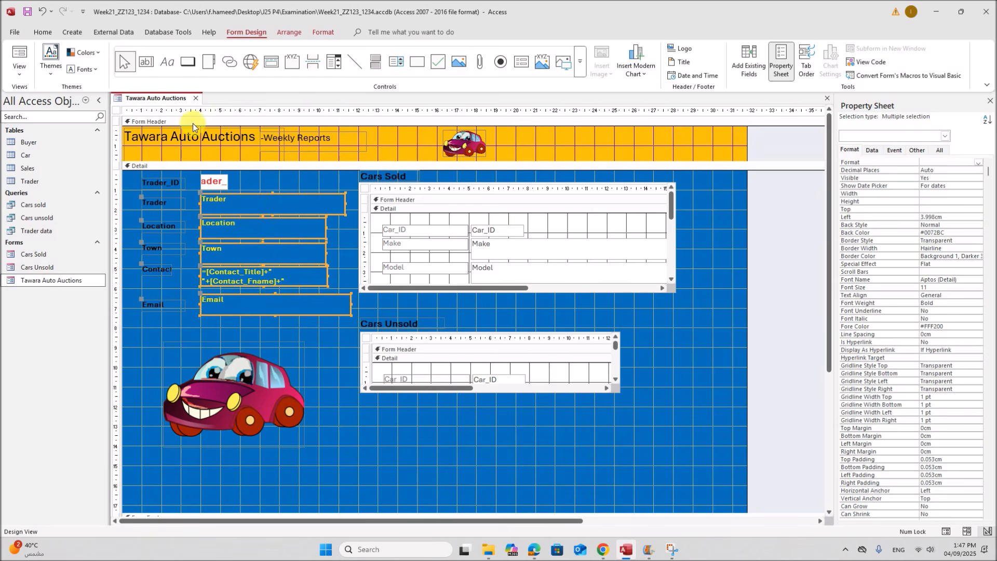
right_click(157, 102)
click(185, 157)
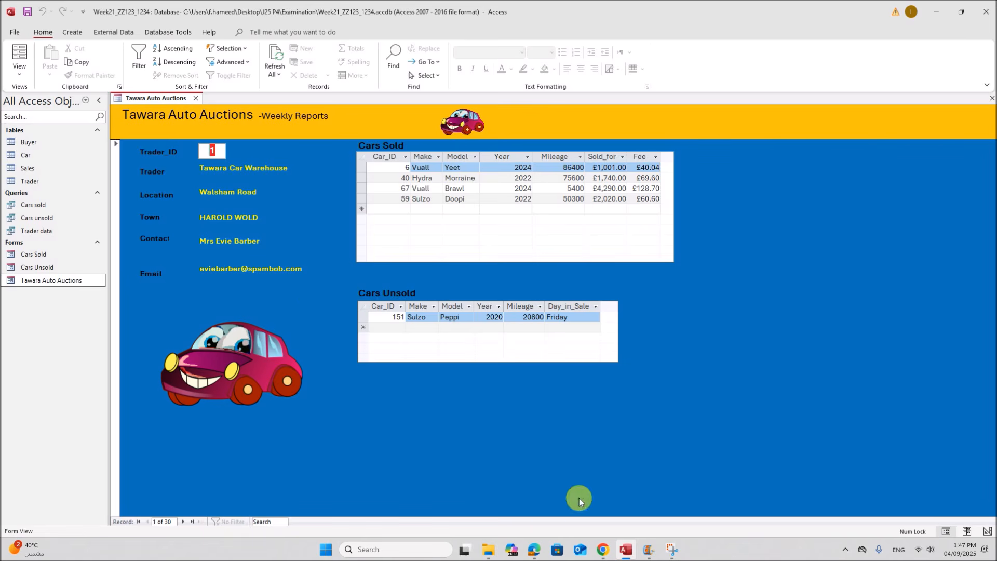
Compare the form with the exam paper in Edge, return to Access and set the Trader to Email text boxes to font size 12
click(534, 549)
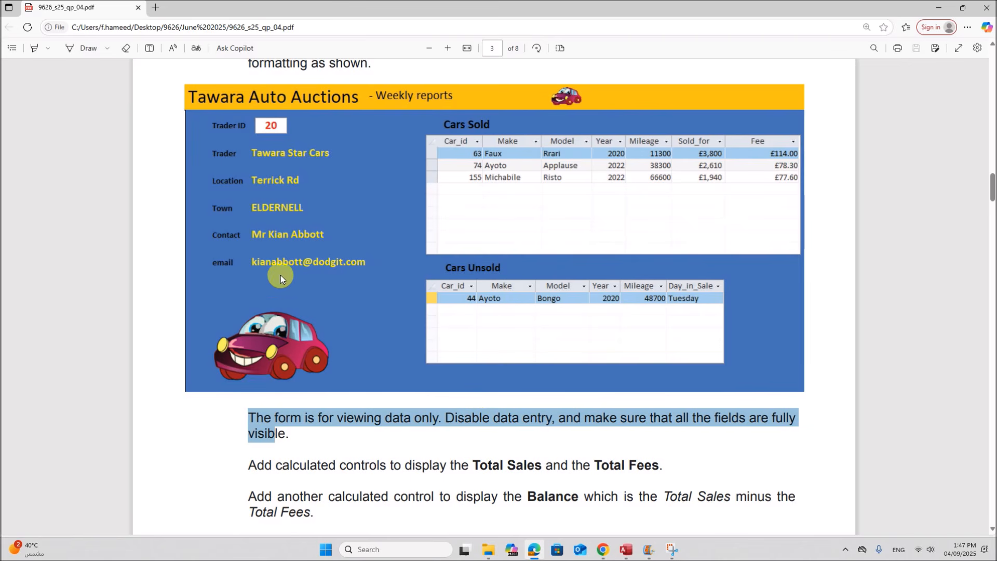
click(626, 549)
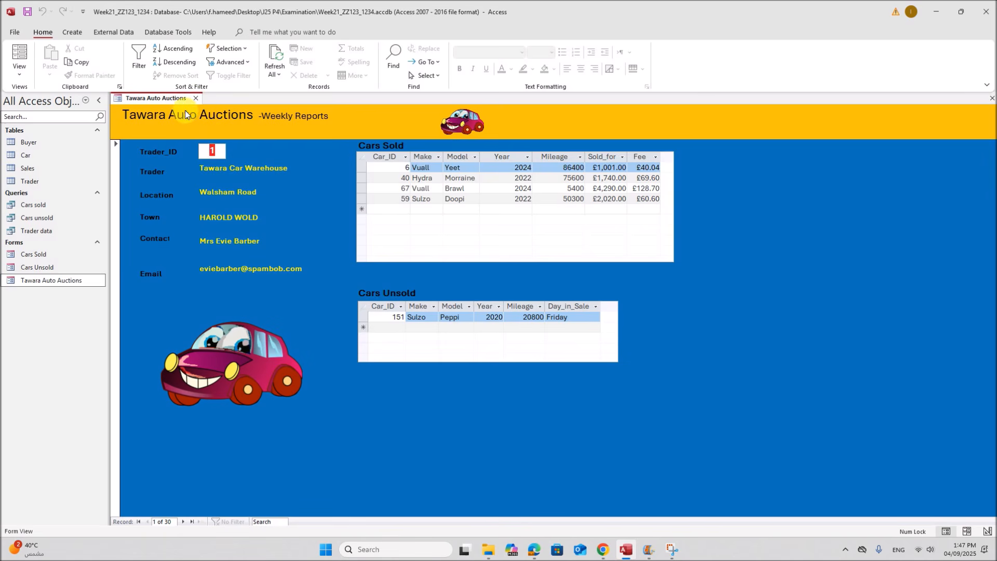
right_click(168, 99)
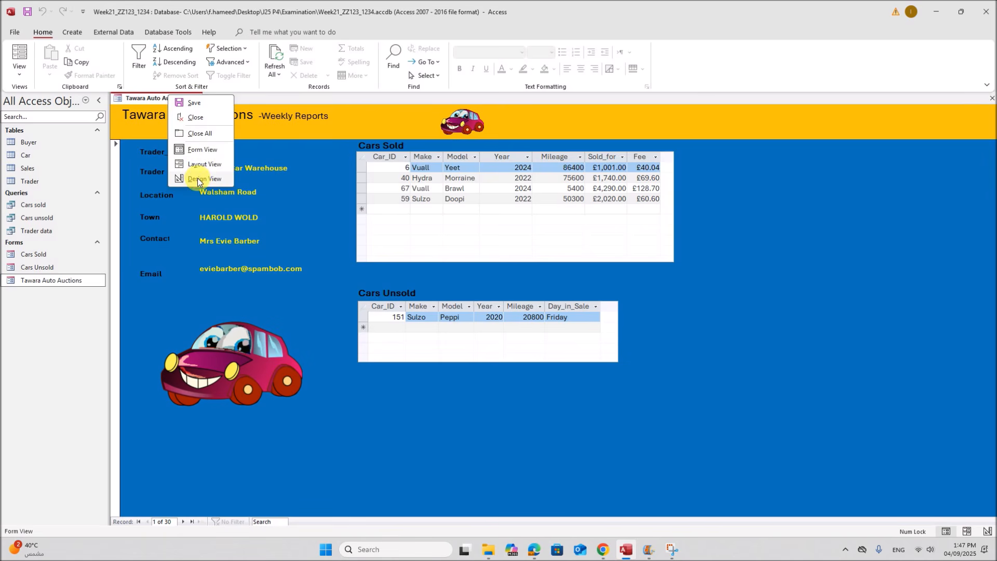
click(197, 179)
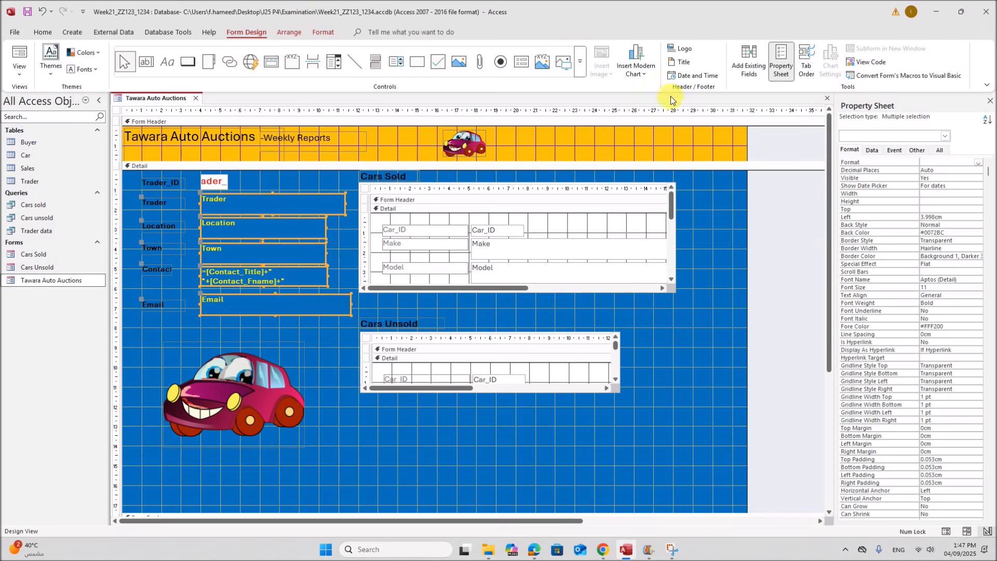
click(41, 32)
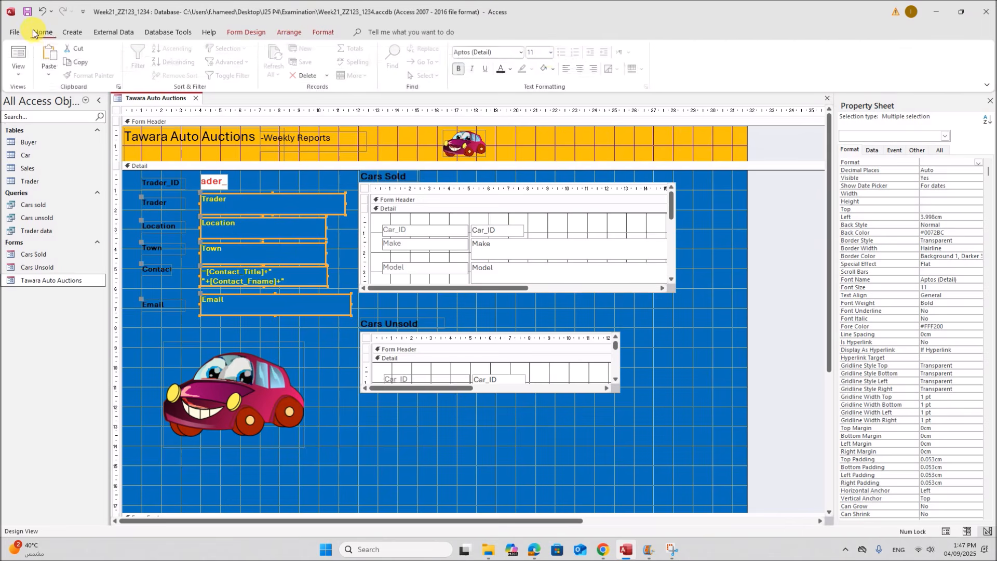
click(552, 53)
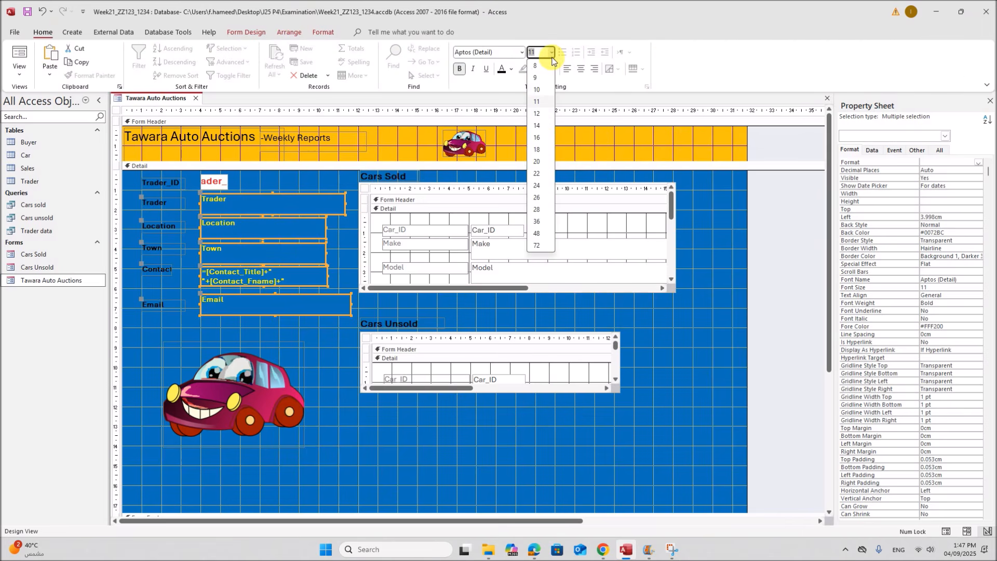
click(538, 114)
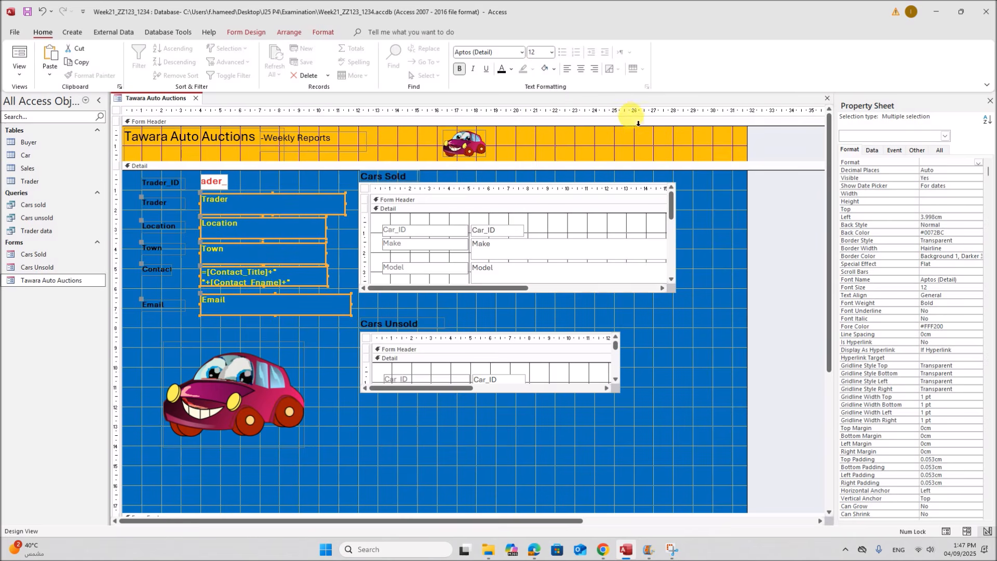
Move the large car image slightly up, closer to the Email field
click(272, 347)
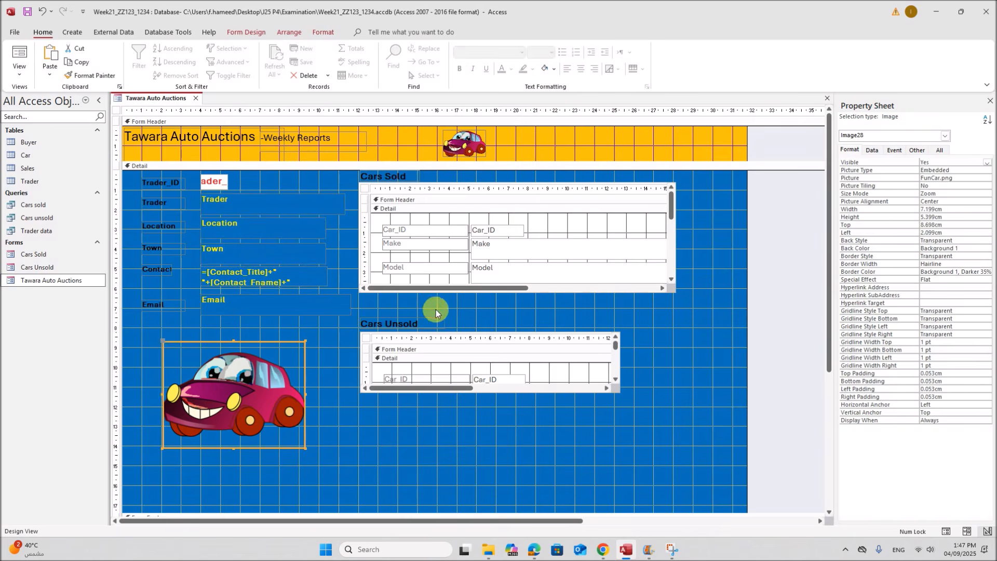
click(425, 439)
drag(247, 400, 252, 388)
click(370, 446)
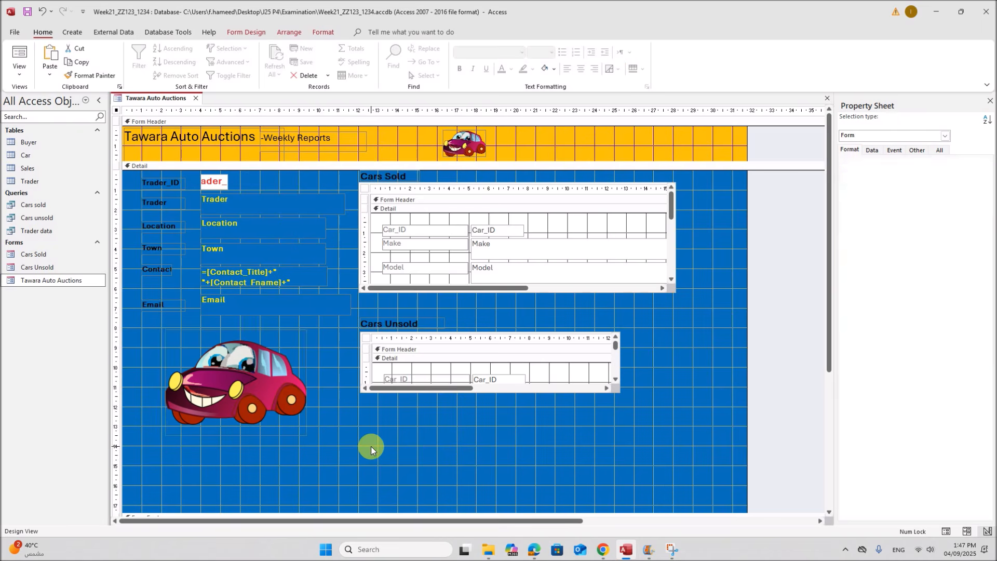
Recheck the exam paper's form instructions in Edge, return to Access and set Locked to Yes for the Trader_ID to Email text boxes
click(534, 550)
scroll(515, 451, down, 2)
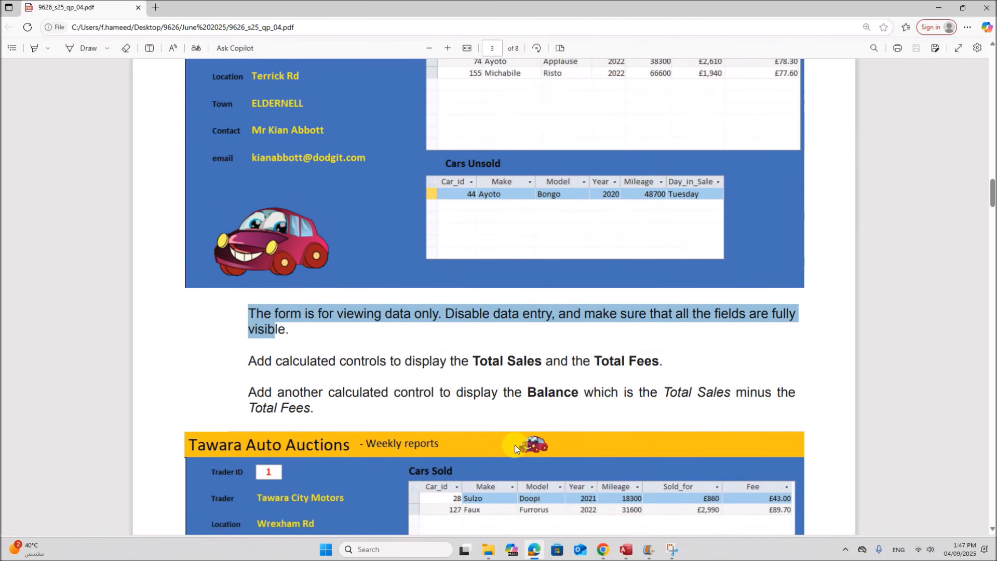
scroll(516, 419, up, 4)
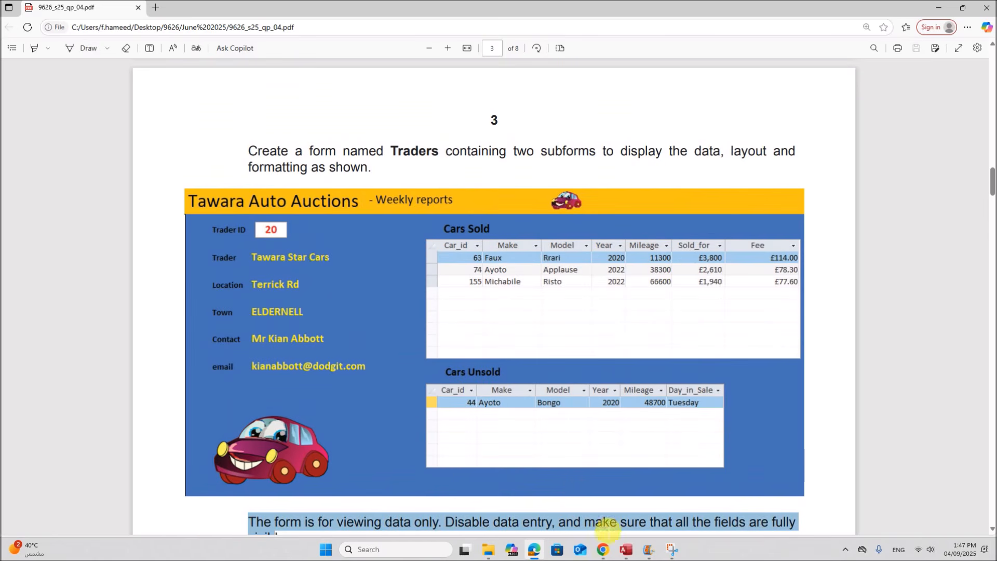
click(625, 549)
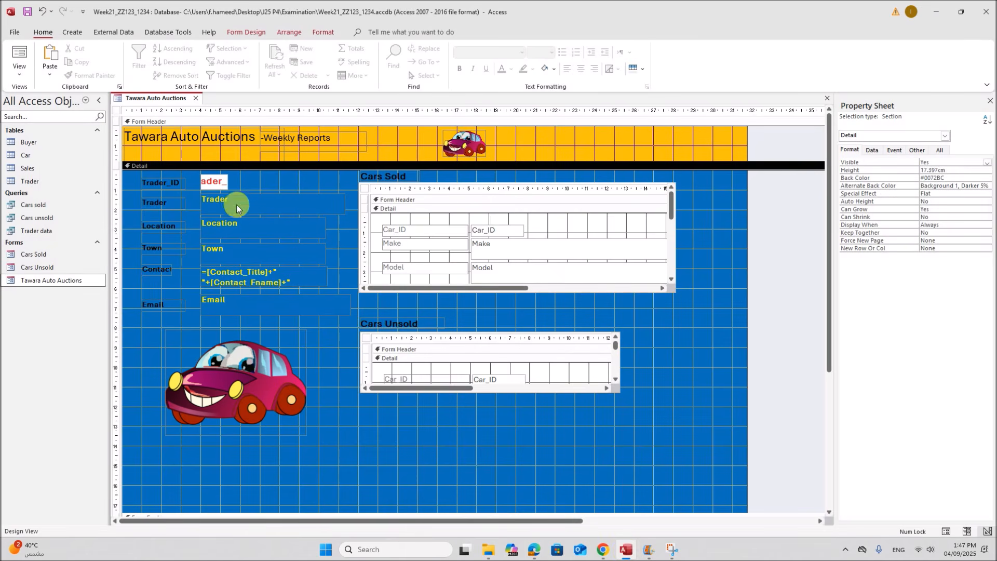
drag(210, 171, 248, 320)
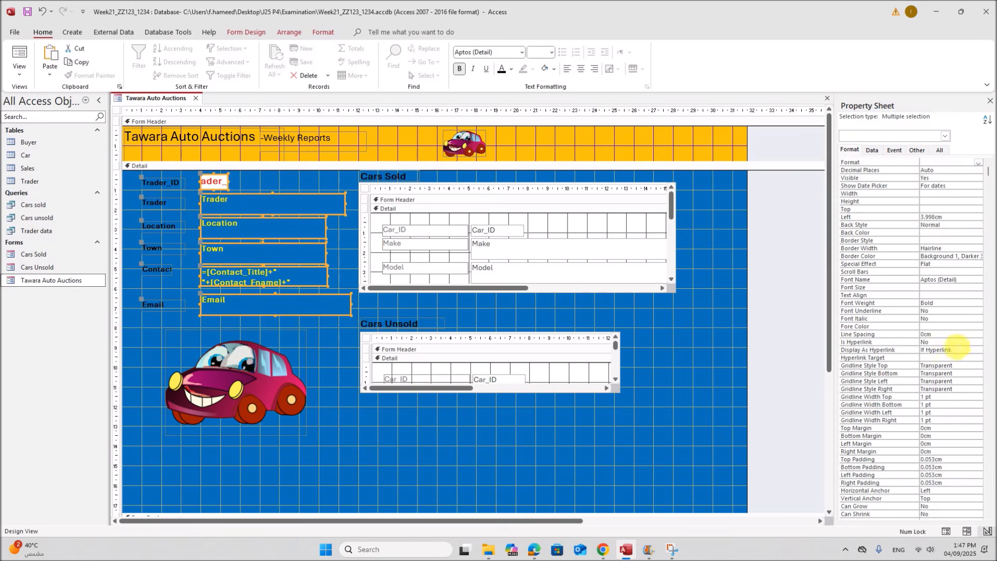
click(870, 150)
click(939, 227)
click(985, 226)
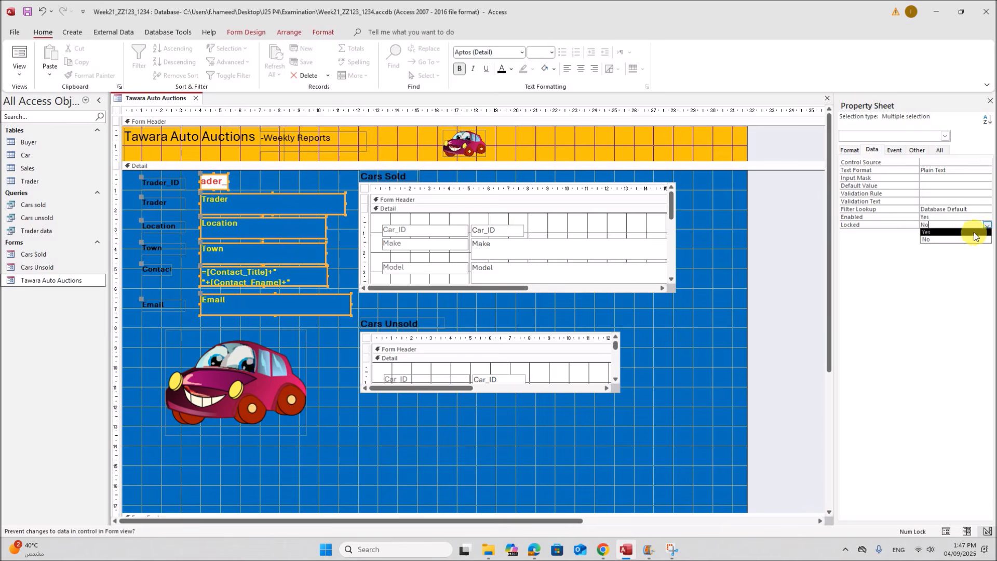
Set Locked to Yes for the selected trader text boxes and switch the Tawara Auto Auctions form to Form View
click(945, 232)
click(646, 426)
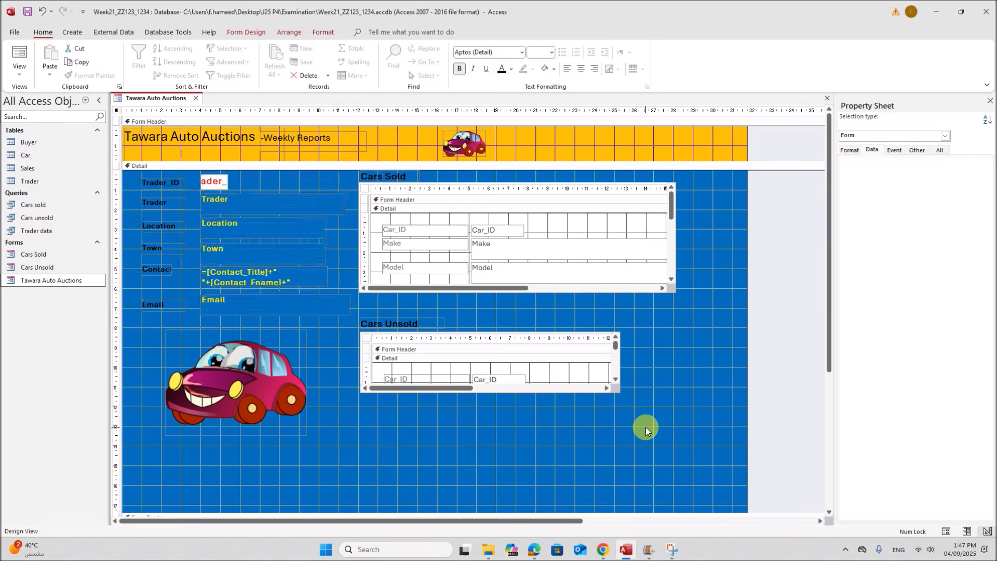
right_click(146, 98)
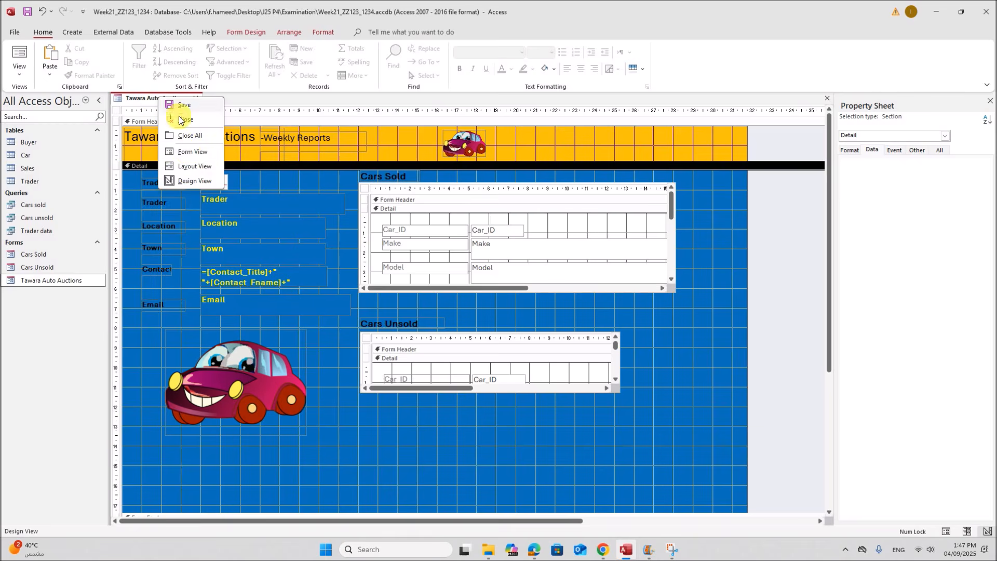
click(189, 149)
Test editing by deleting the Make value in the Cars Unsold subform, undo the deletion, and try the Town field and Cars Sold subform
click(418, 319)
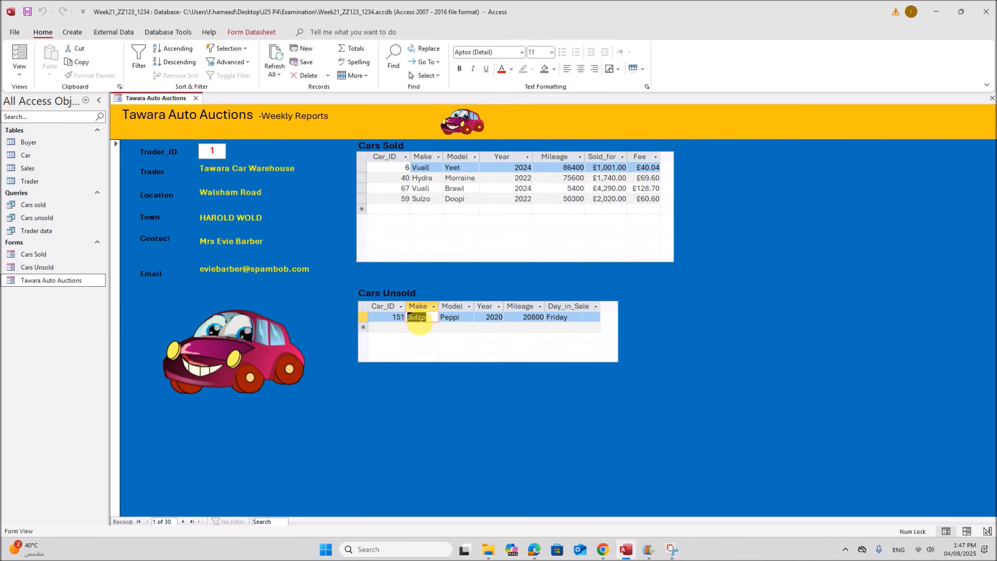
key(Delete)
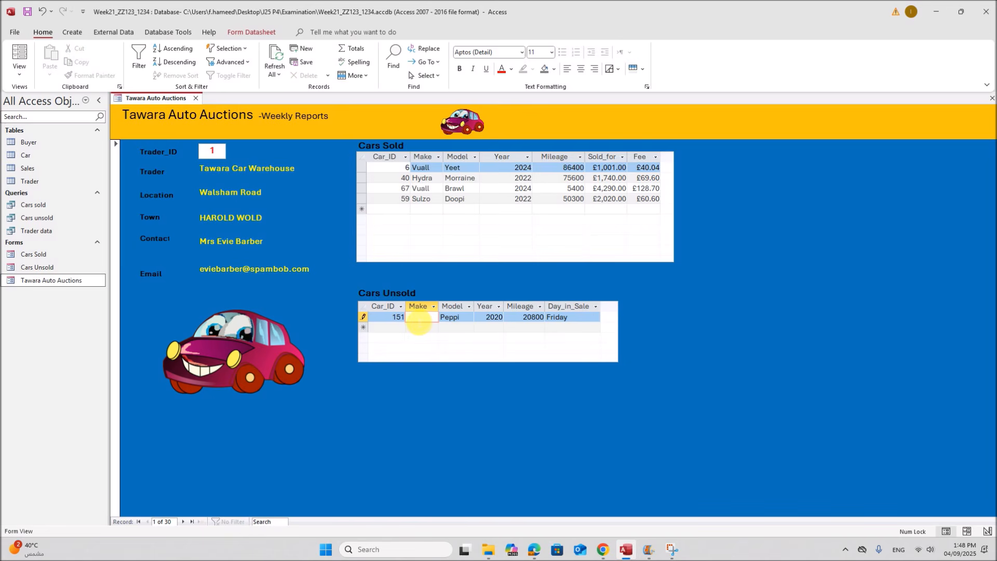
key(ctrl+z)
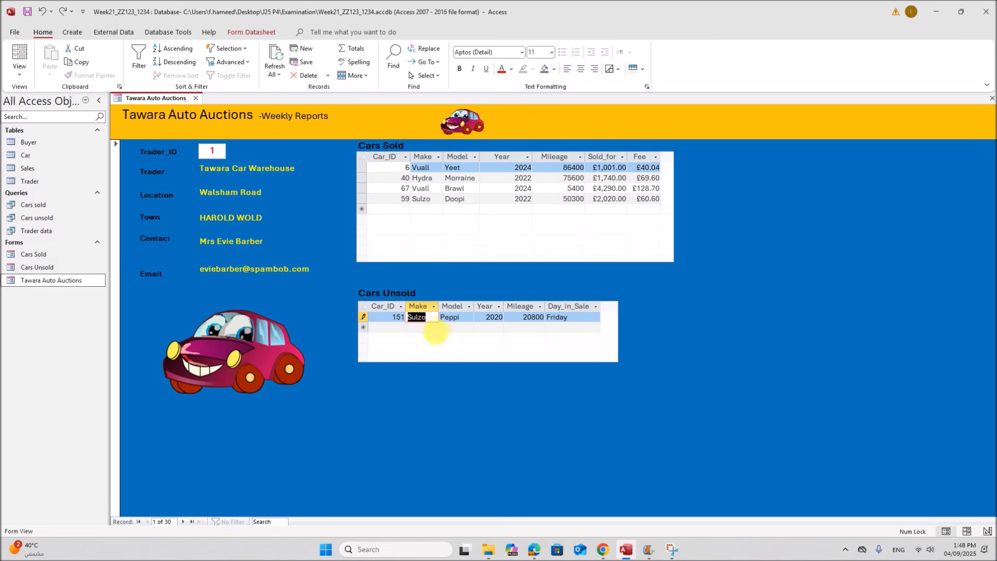
double_click(231, 218)
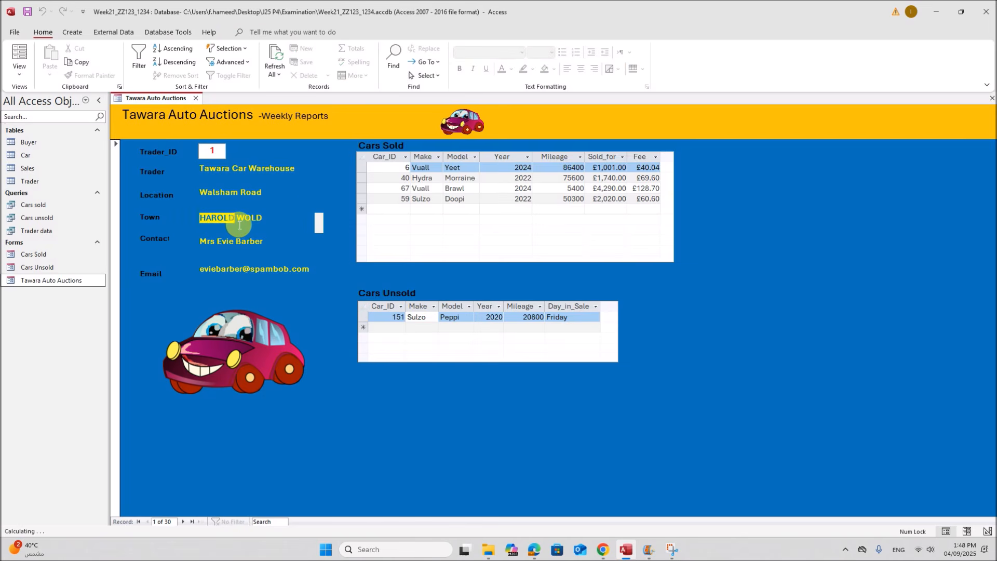
click(421, 177)
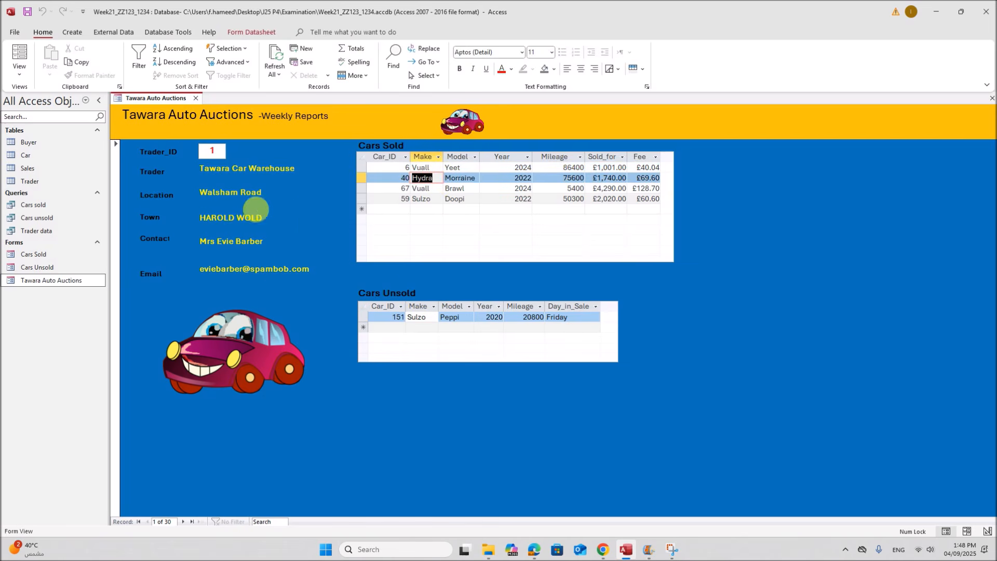
right_click(174, 99)
key(Escape)
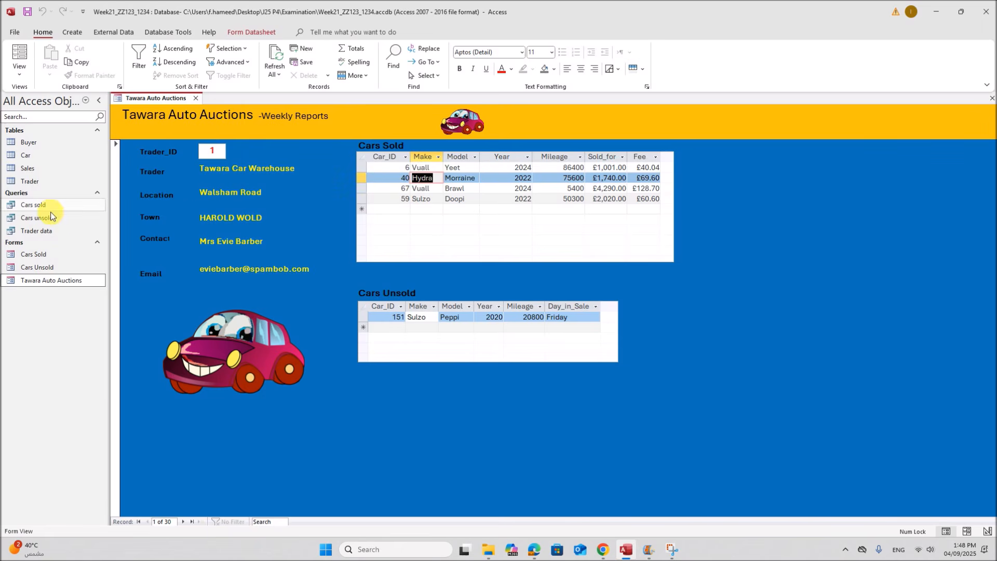
Open the Cars Unsold form in Design View and set Locked to Yes for all its text boxes
right_click(50, 270)
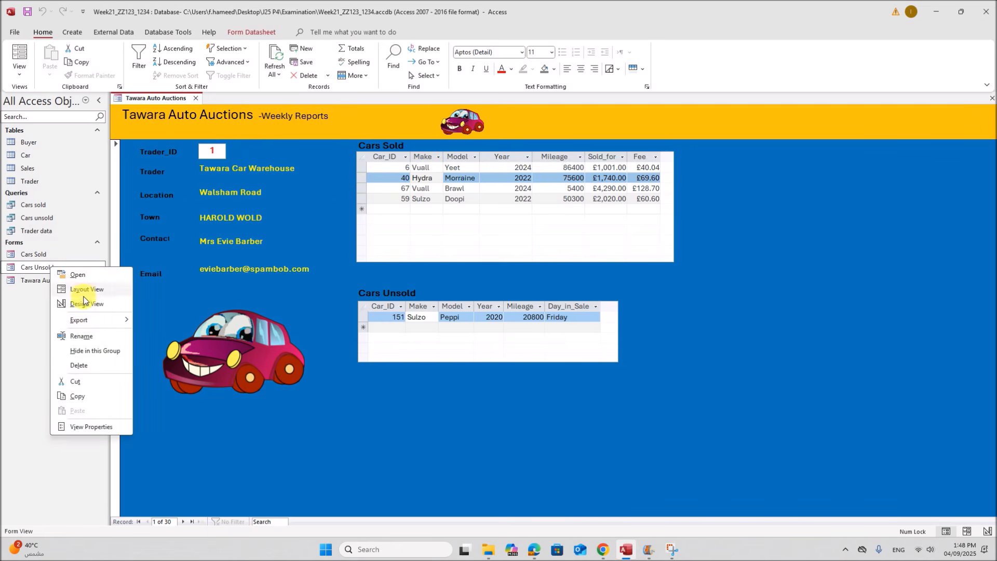
click(83, 304)
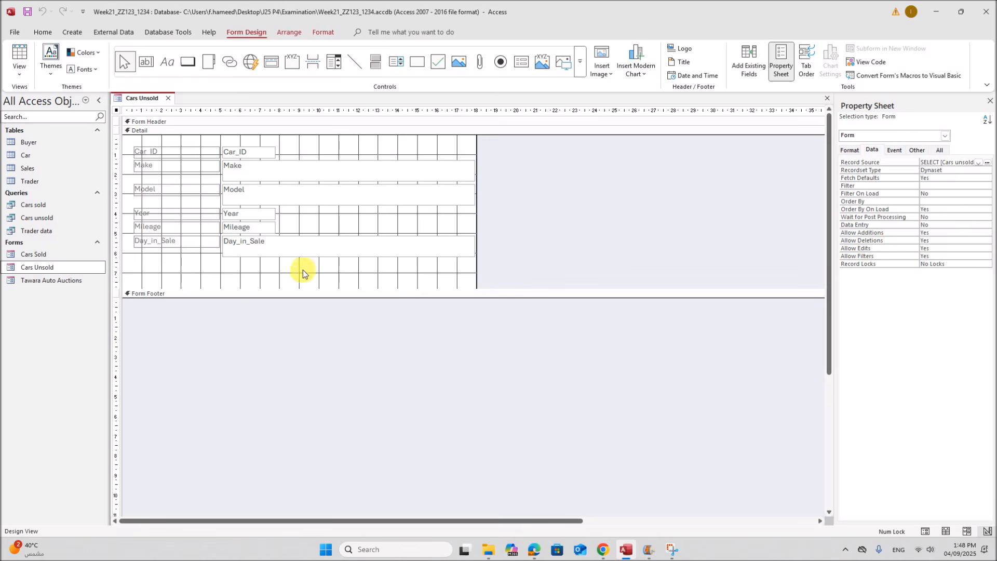
drag(252, 270, 322, 138)
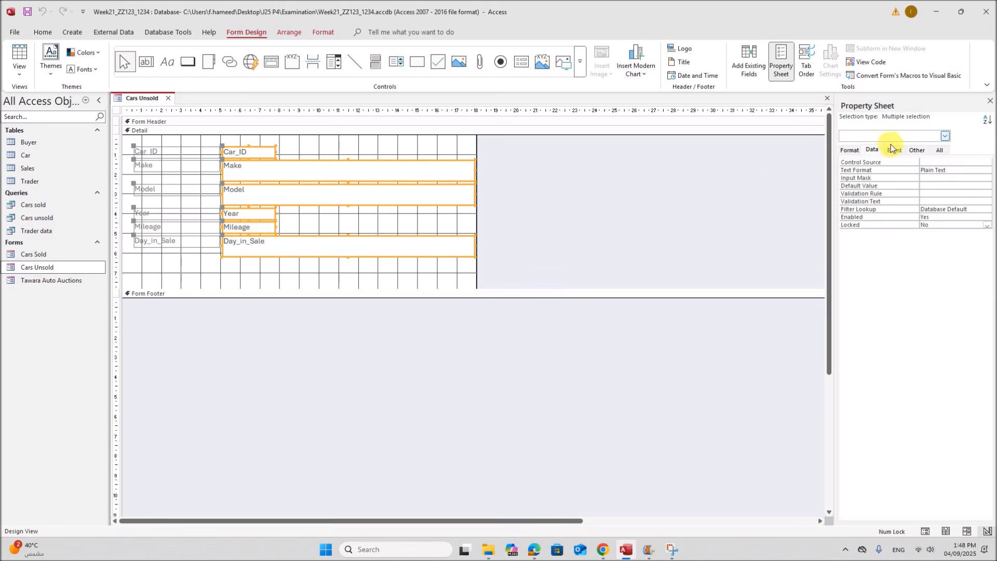
click(940, 225)
click(986, 225)
click(964, 232)
Save and close the Cars Unsold form
right_click(151, 97)
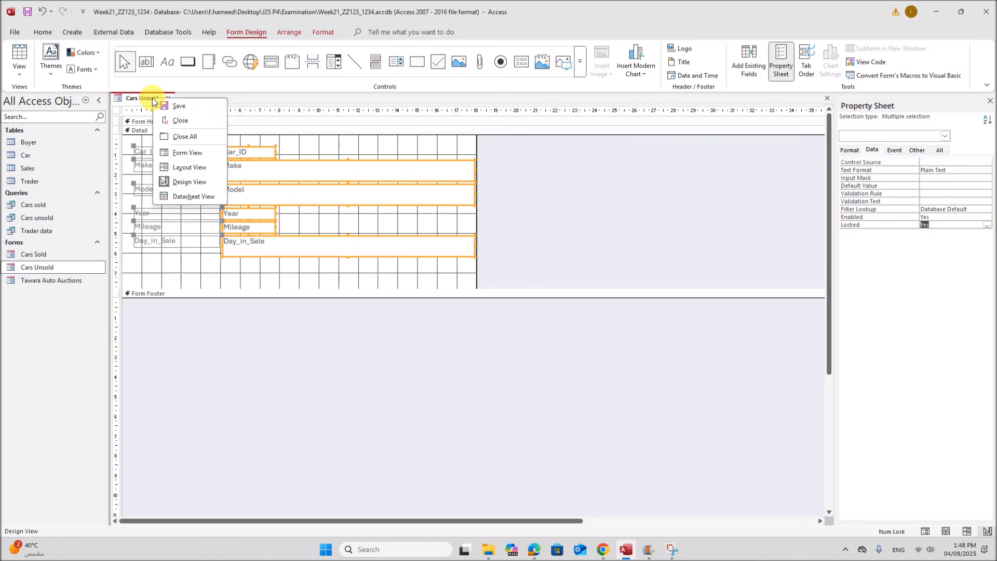
click(181, 106)
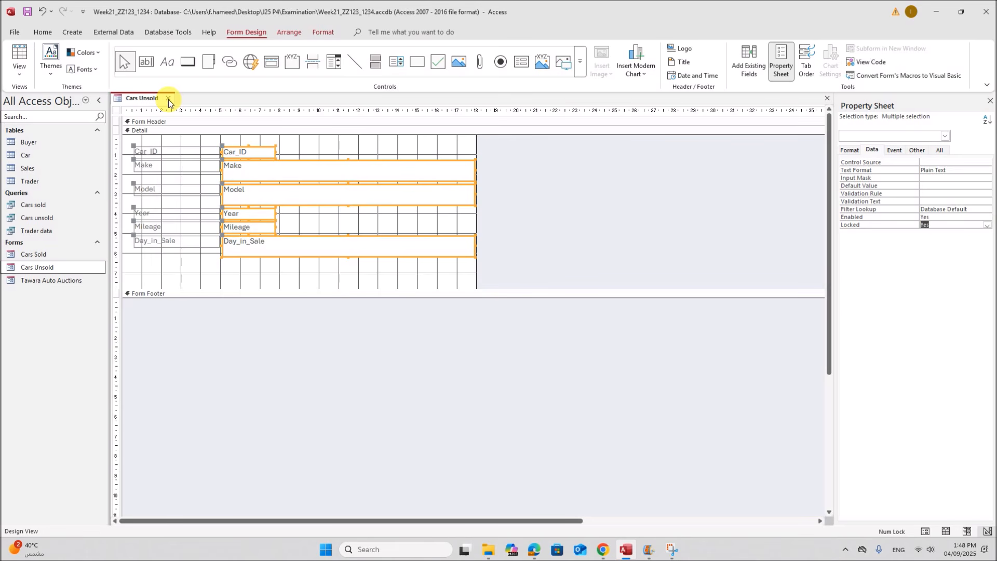
click(169, 98)
Check the required form name in the exam paper PDF and rename the Tawara Auto Auctions form as Traders
click(37, 280)
click(535, 549)
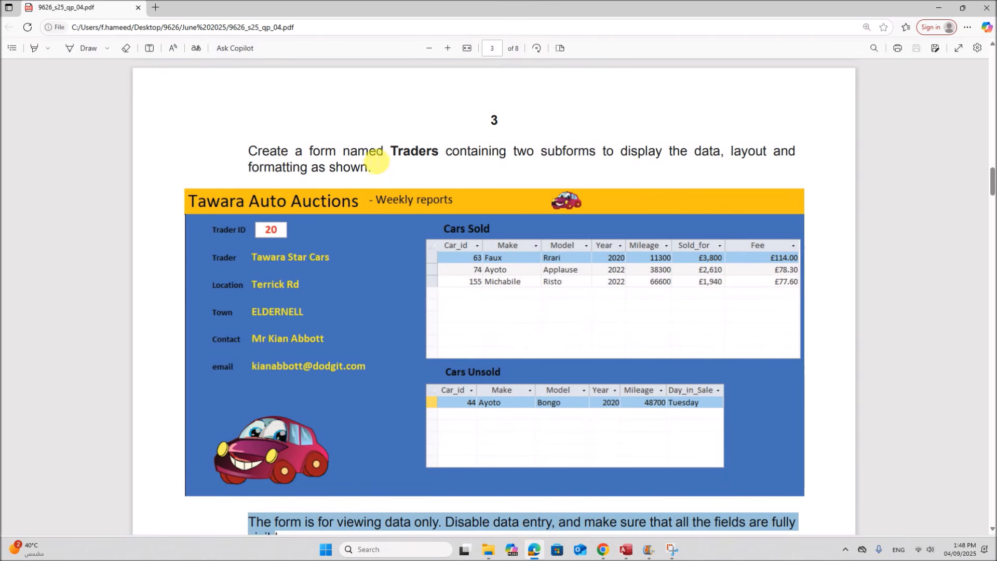
drag(393, 153, 440, 155)
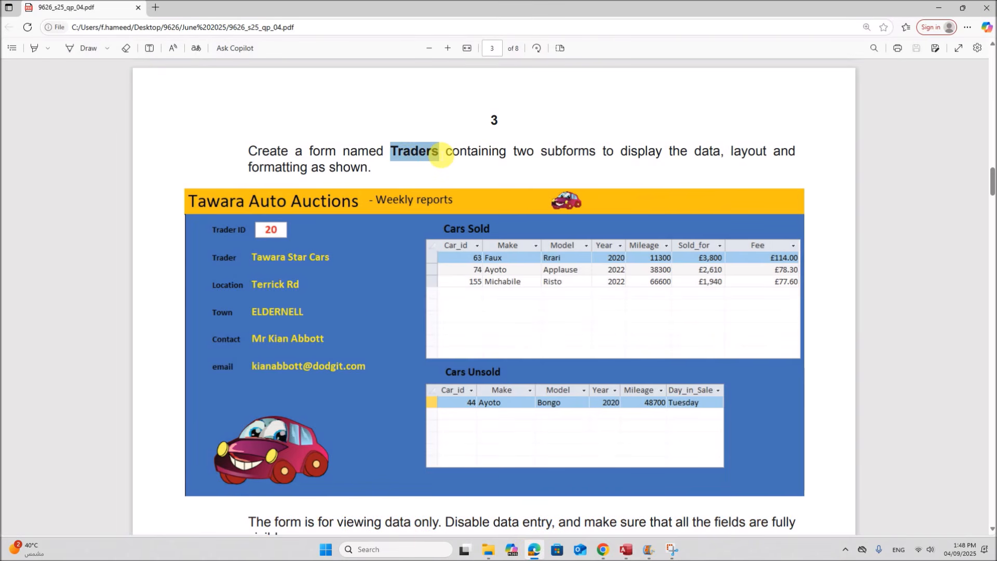
click(626, 549)
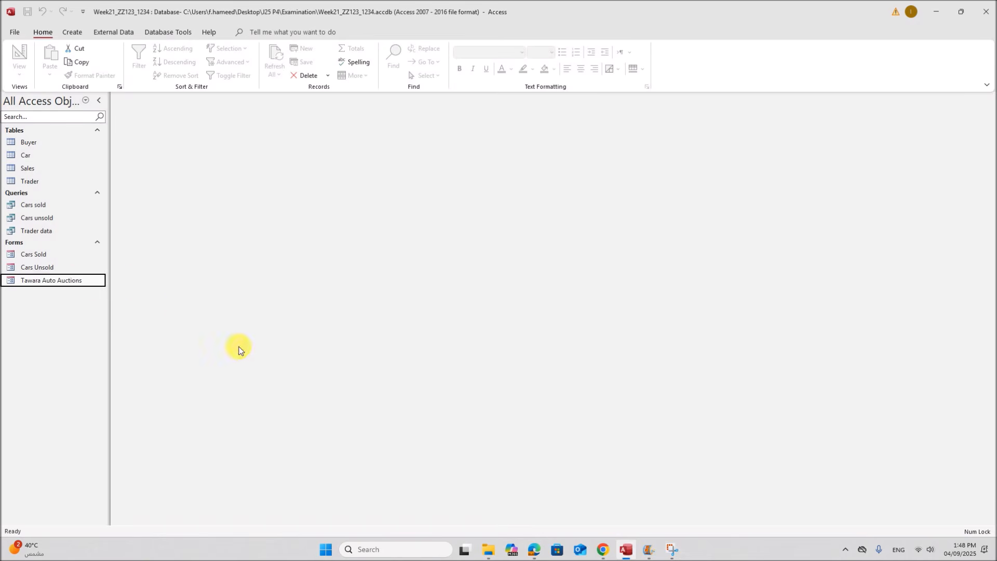
right_click(81, 285)
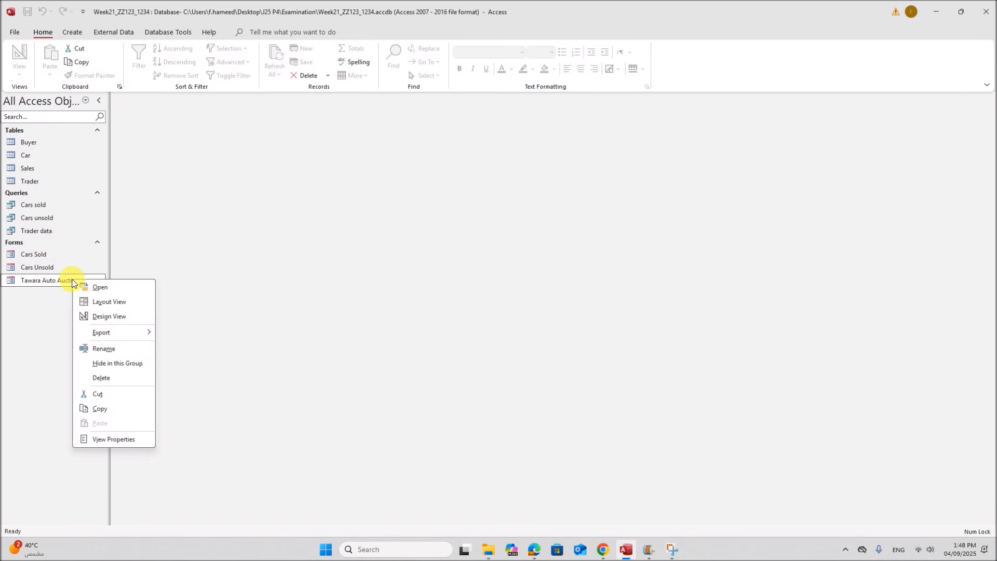
click(104, 349)
drag(45, 283, 107, 282)
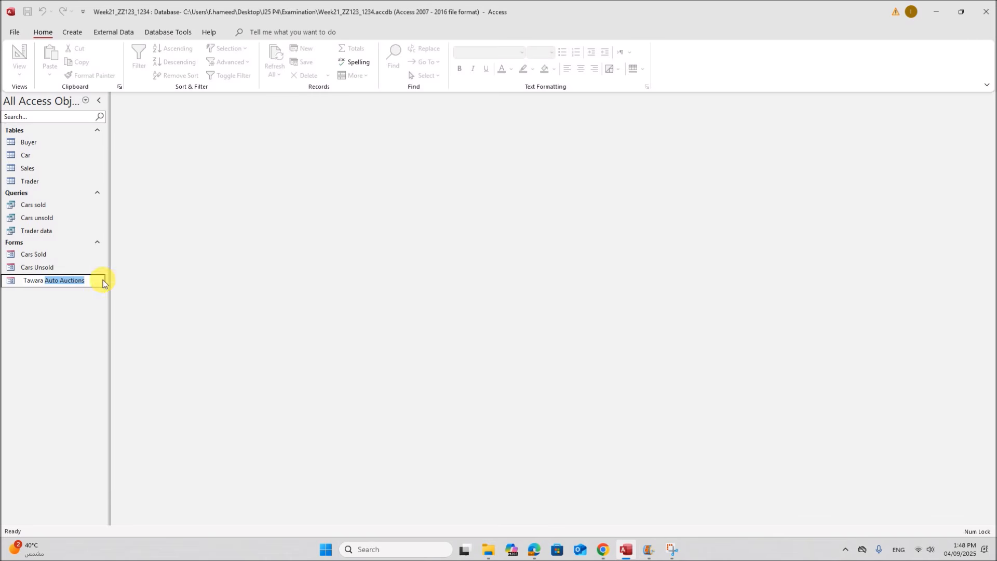
key(BackSpace)
text(Traders)
key(Return)
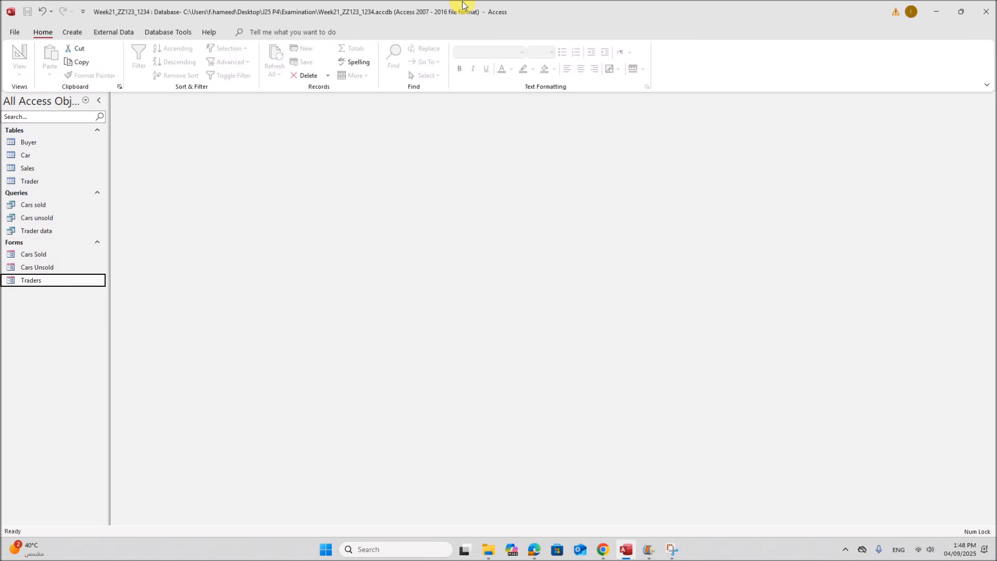
Switch to the exam paper in Edge and read the requirements for the Total Sales, Total Fees and Balance controls and the resave name
click(535, 550)
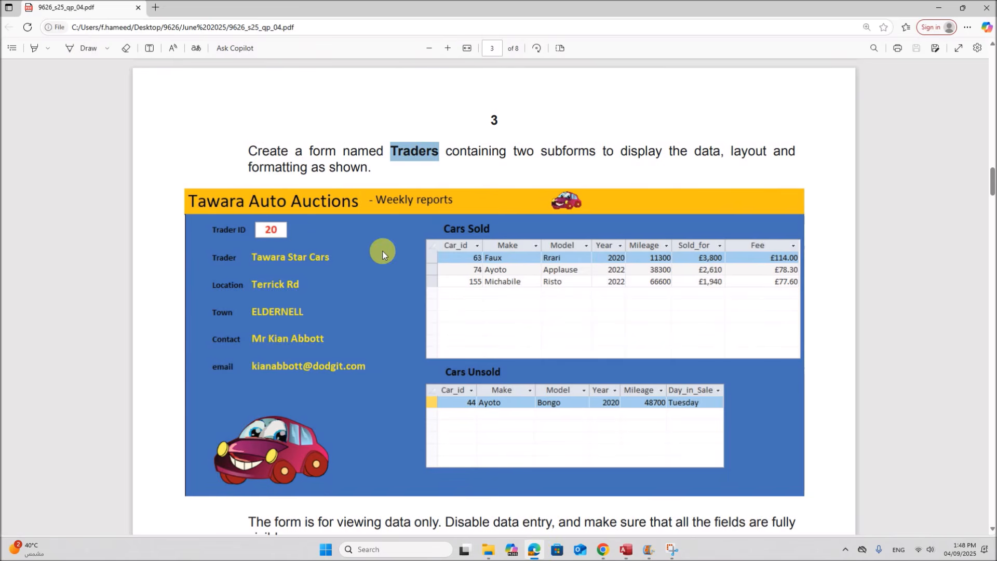
scroll(403, 239, down, 6)
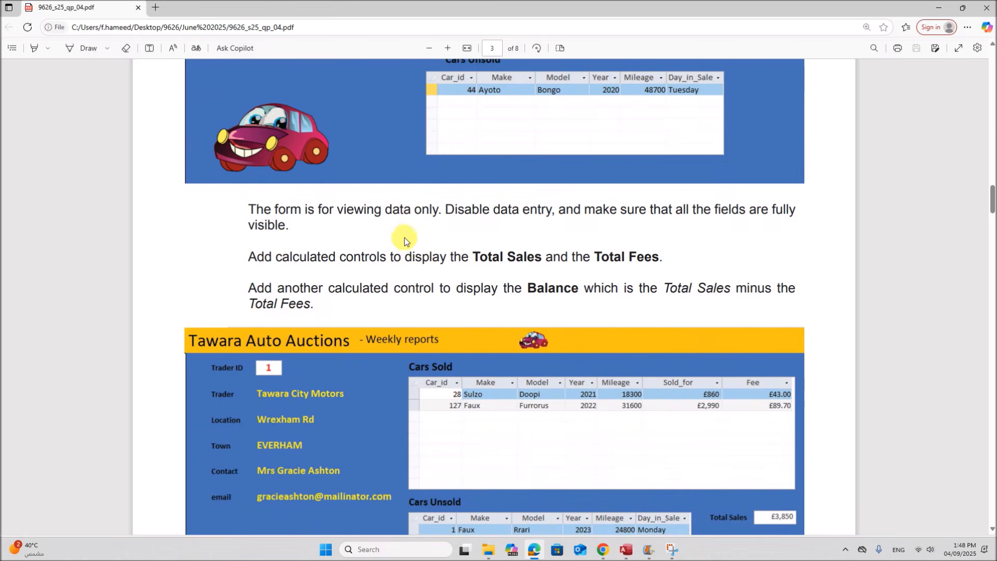
scroll(403, 240, down, 1)
drag(340, 204, 659, 203)
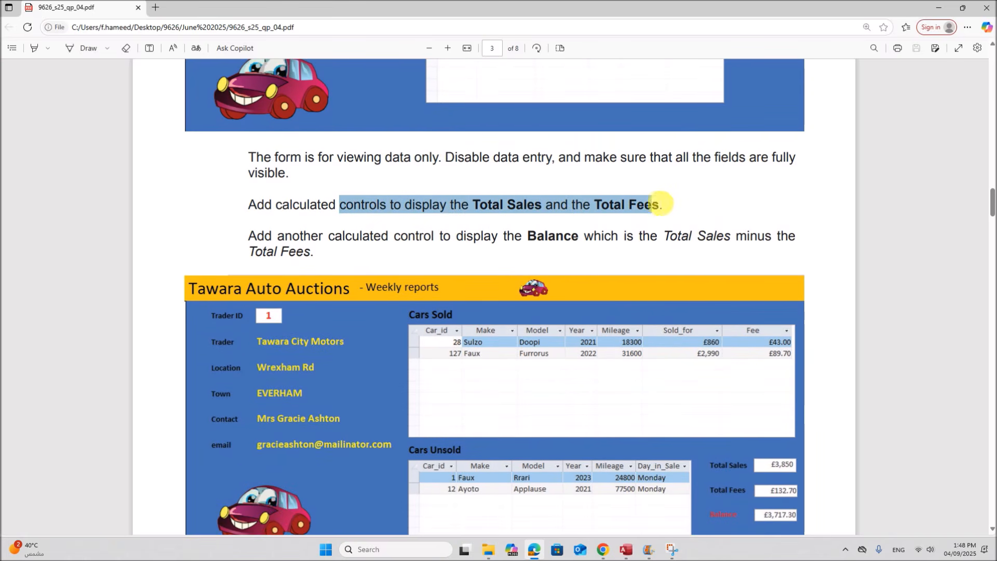
drag(248, 237, 310, 254)
scroll(322, 251, down, 4)
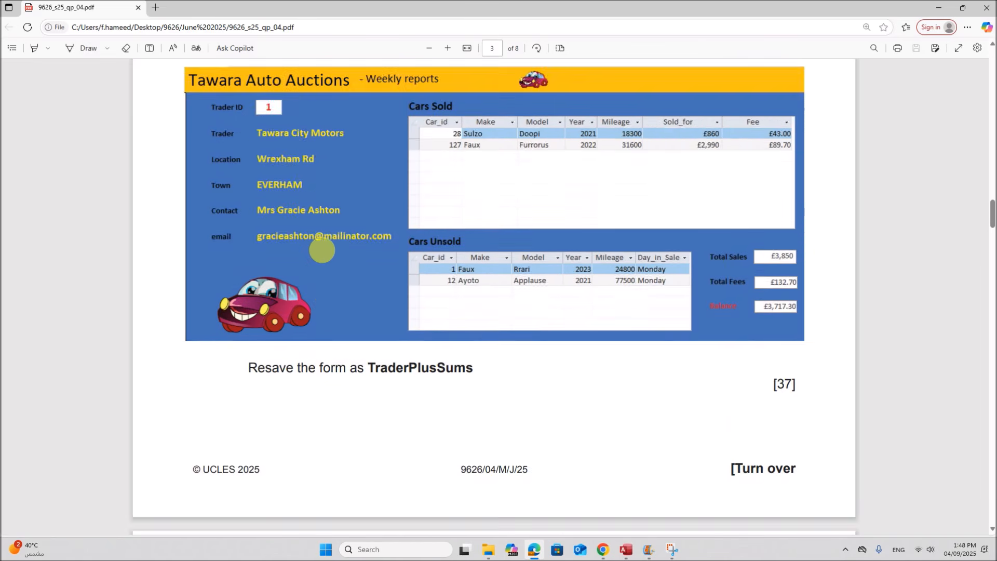
scroll(322, 251, down, 1)
scroll(328, 240, up, 2)
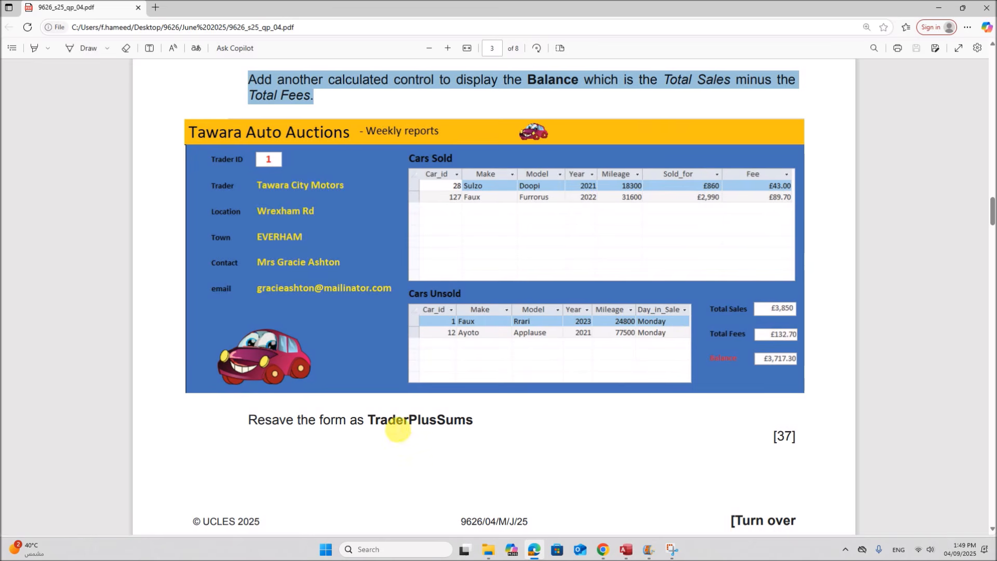
mouse_move(368, 421)
mouse_down()
mouse_move(456, 435)
mouse_move(477, 427)
mouse_up()
Switch to Access and make a copy of the Traders form named TraderPlusSums, checking the name against the exam paper
click(625, 549)
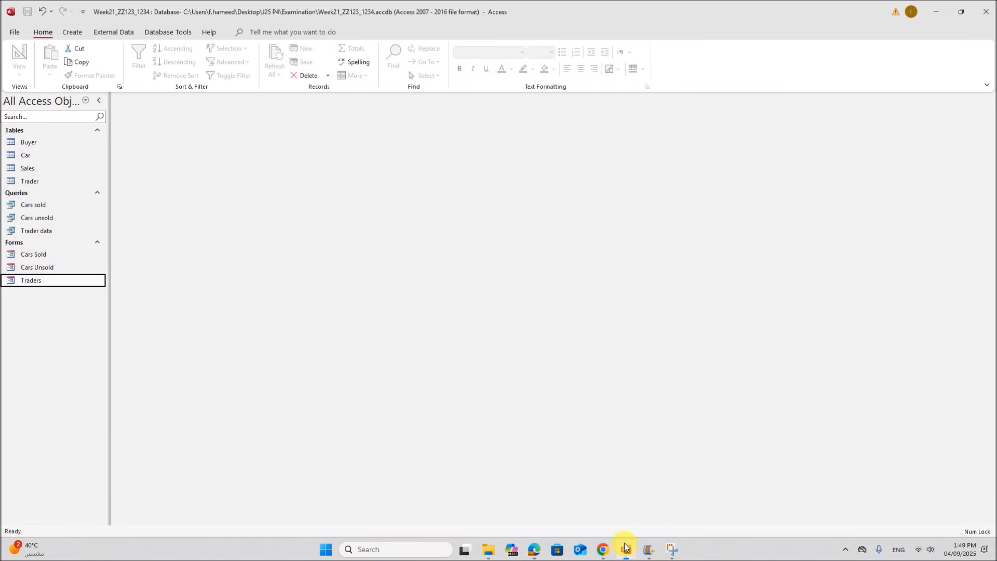
click(33, 279)
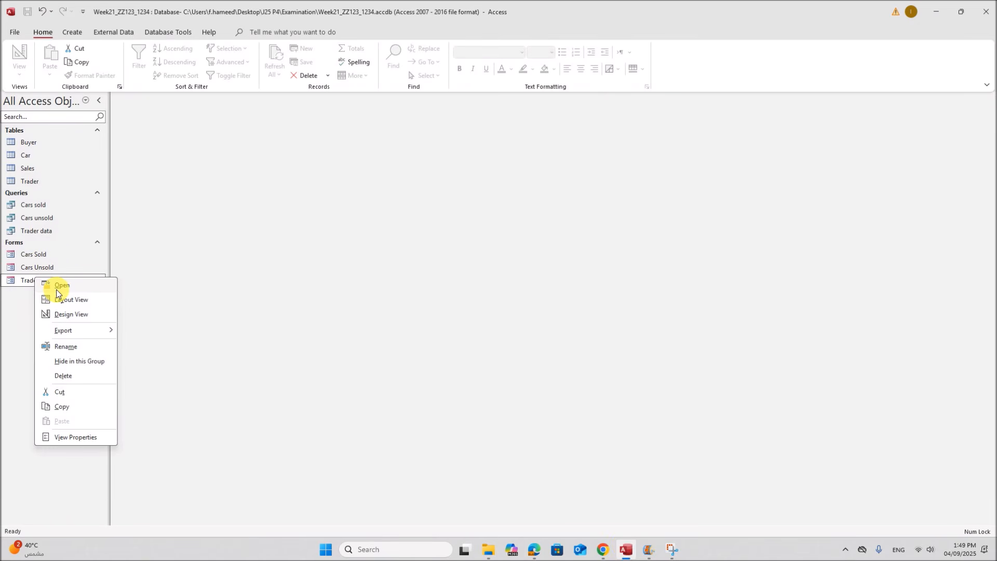
click(62, 406)
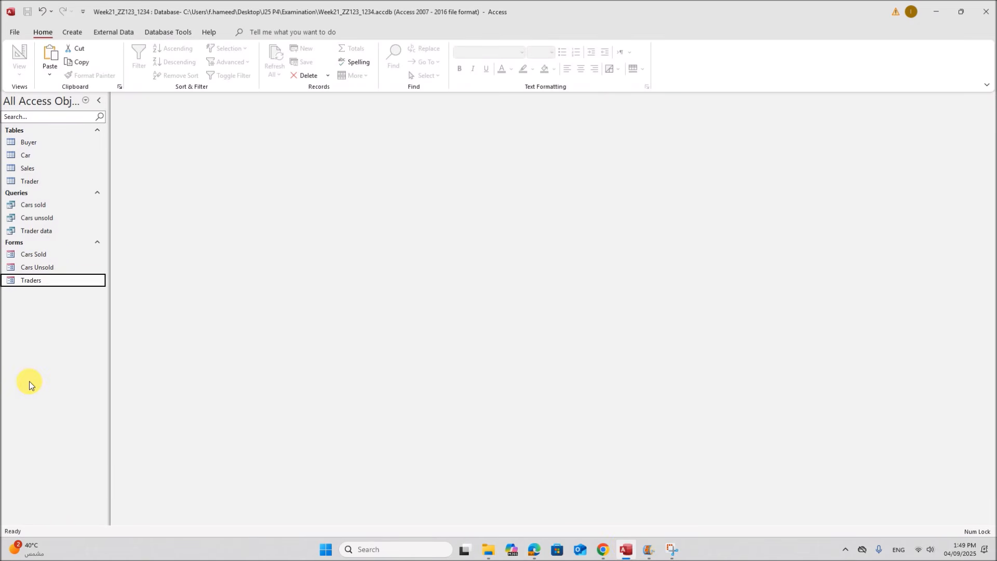
key(ctrl+v)
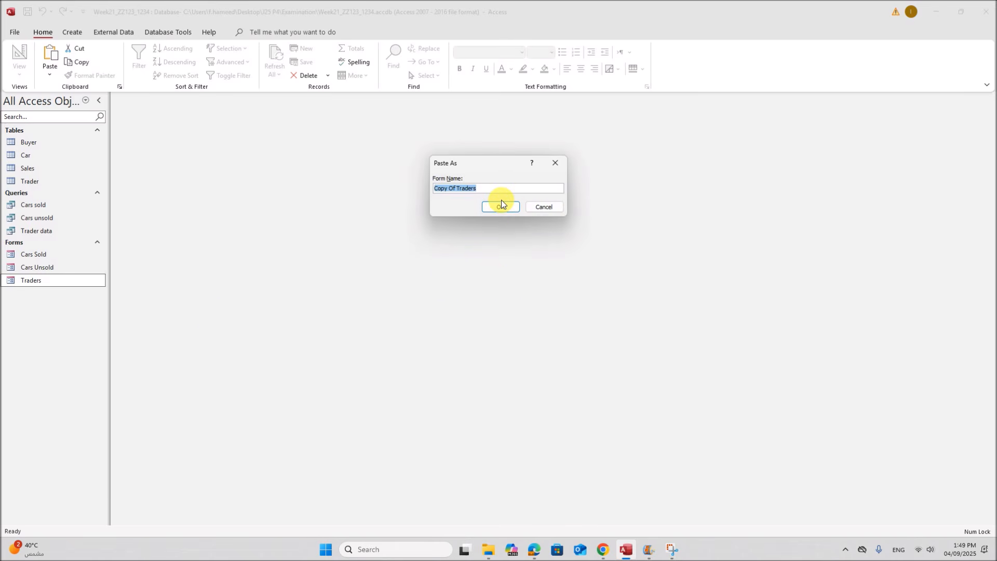
text(TraderPlus)
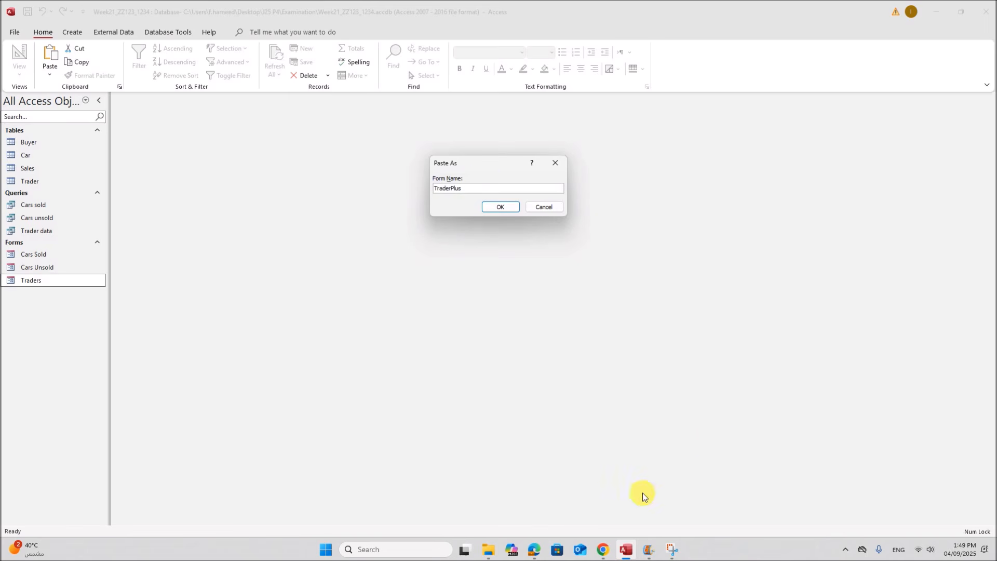
click(534, 549)
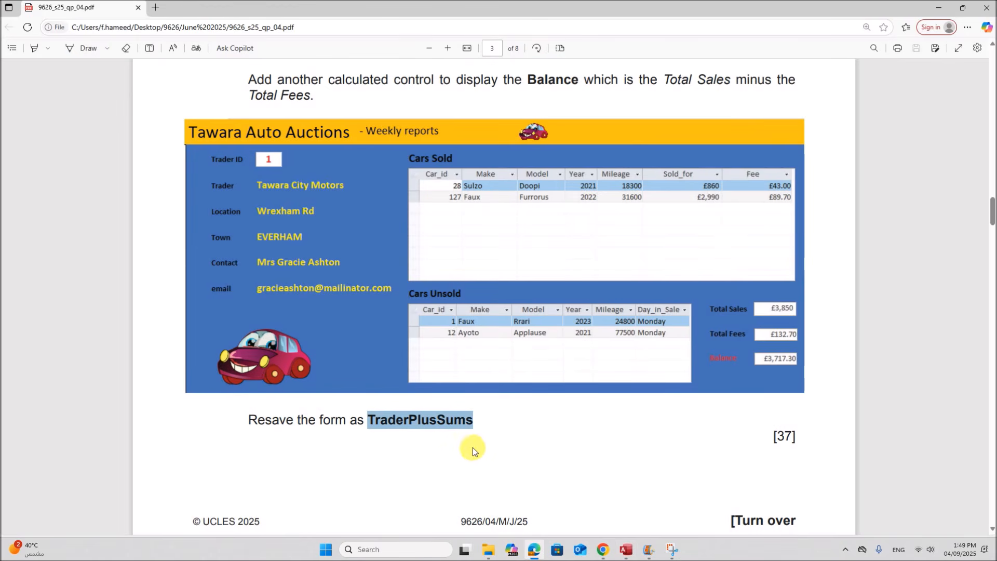
click(626, 550)
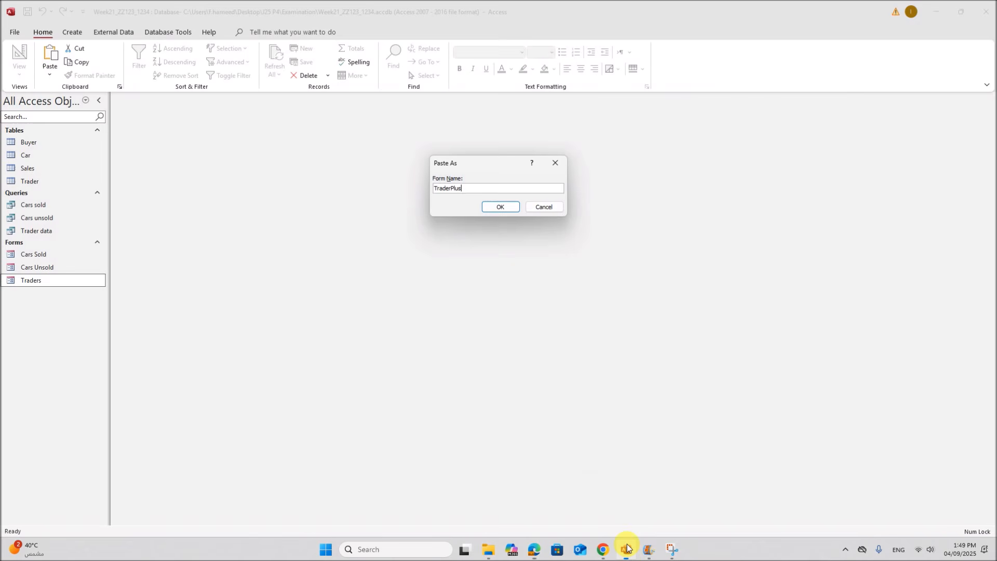
click(500, 205)
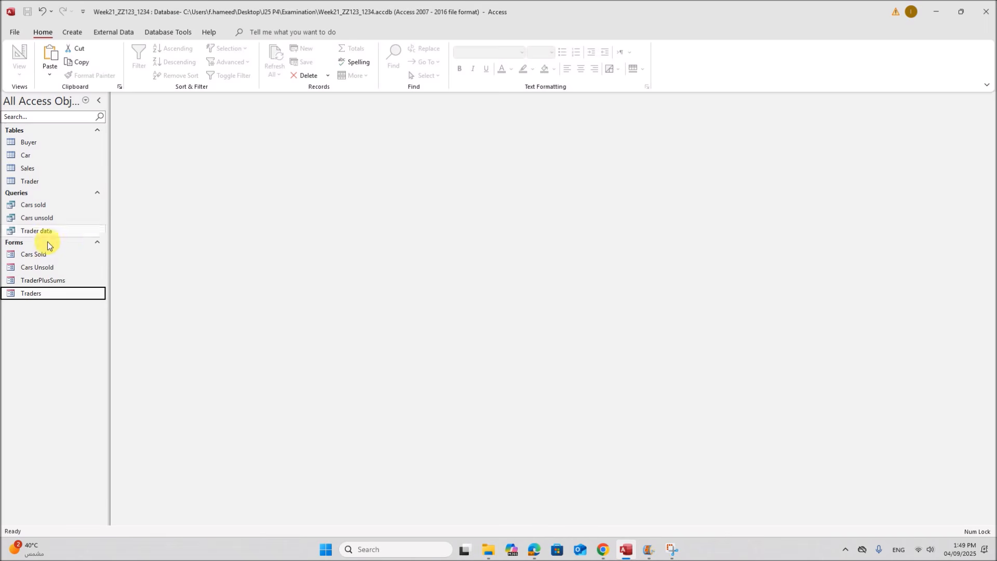
Open the TraderPlusSums form in Design View and display the list of existing fields available to it
right_click(36, 282)
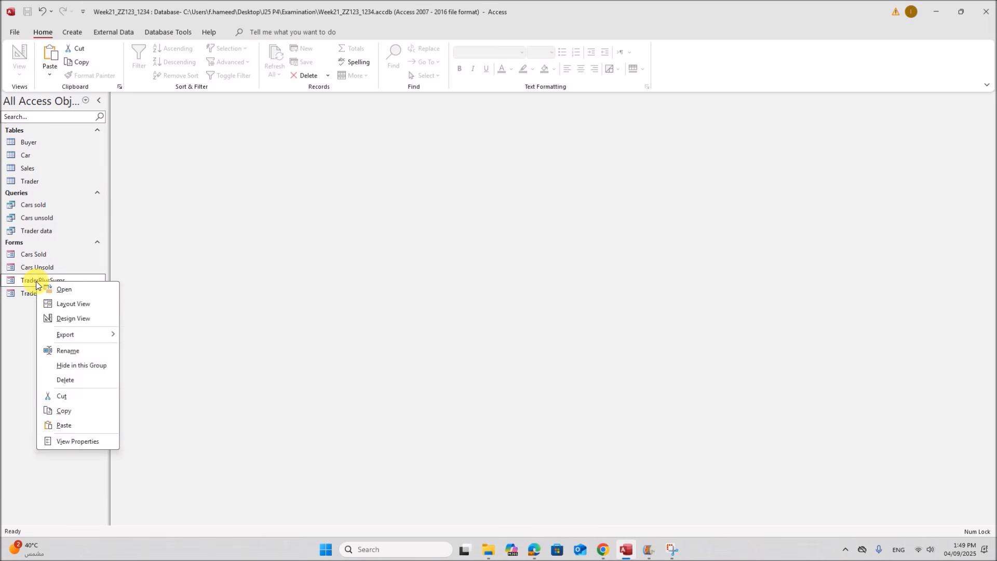
click(64, 318)
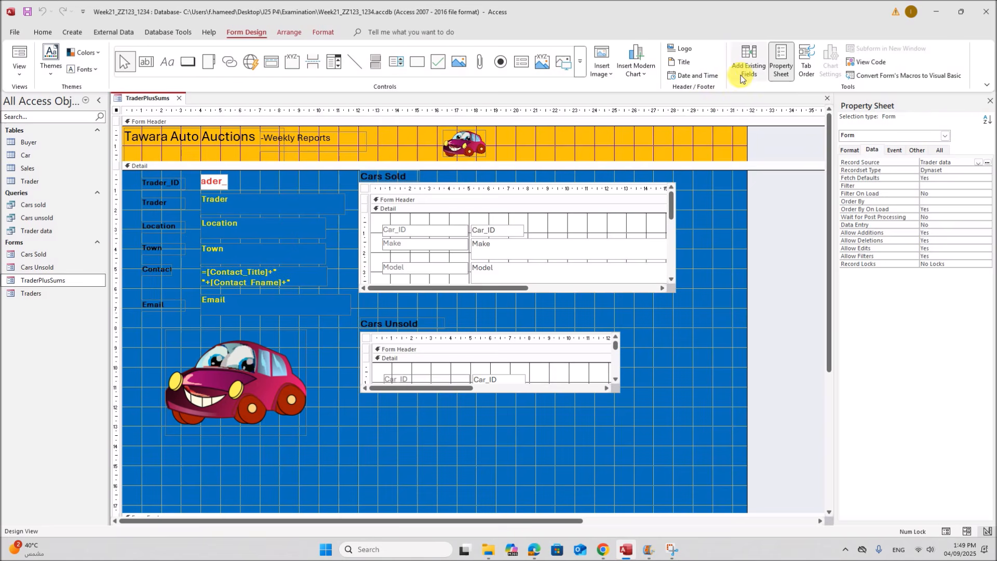
click(749, 61)
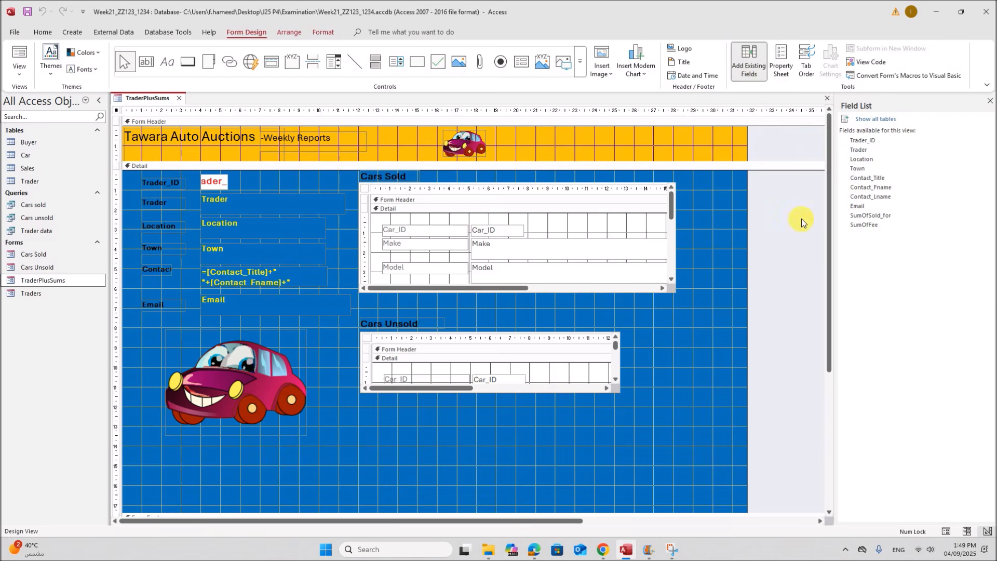
Add the SumOfSold_for and SumOfFee fields to the form's Detail section, below the Cars Unsold subform
drag(855, 215, 778, 276)
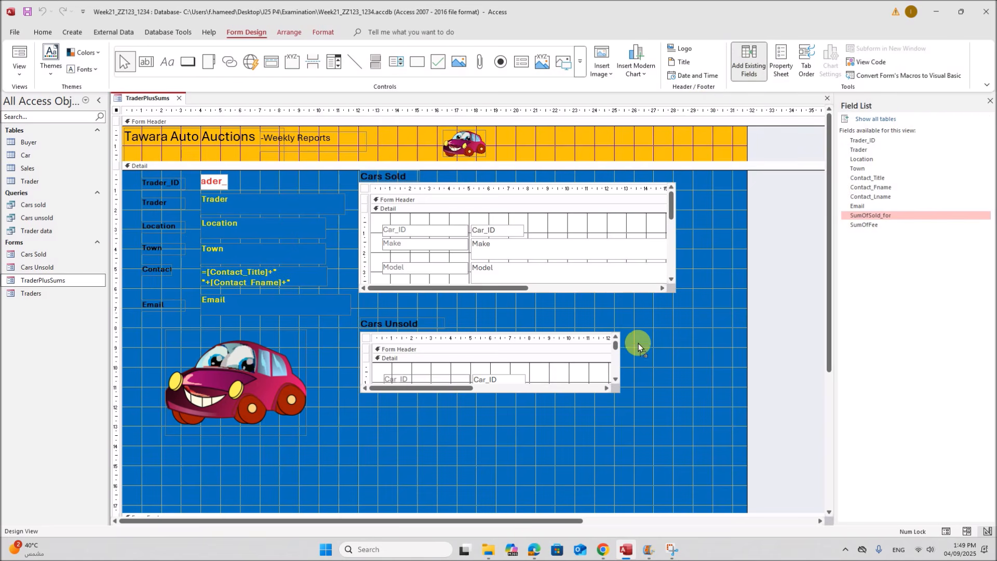
drag(569, 416, 569, 418)
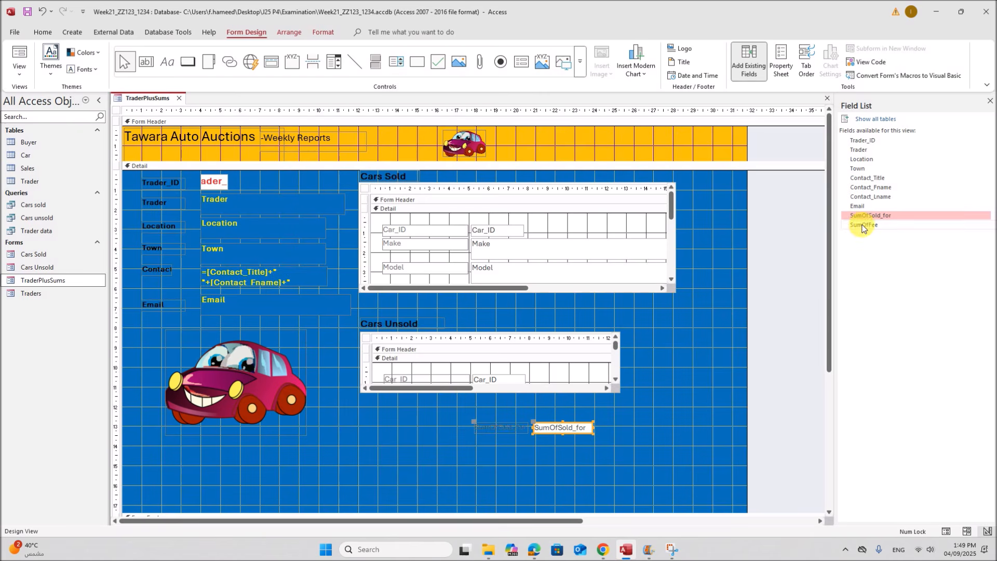
drag(862, 224, 797, 330)
drag(520, 456, 519, 456)
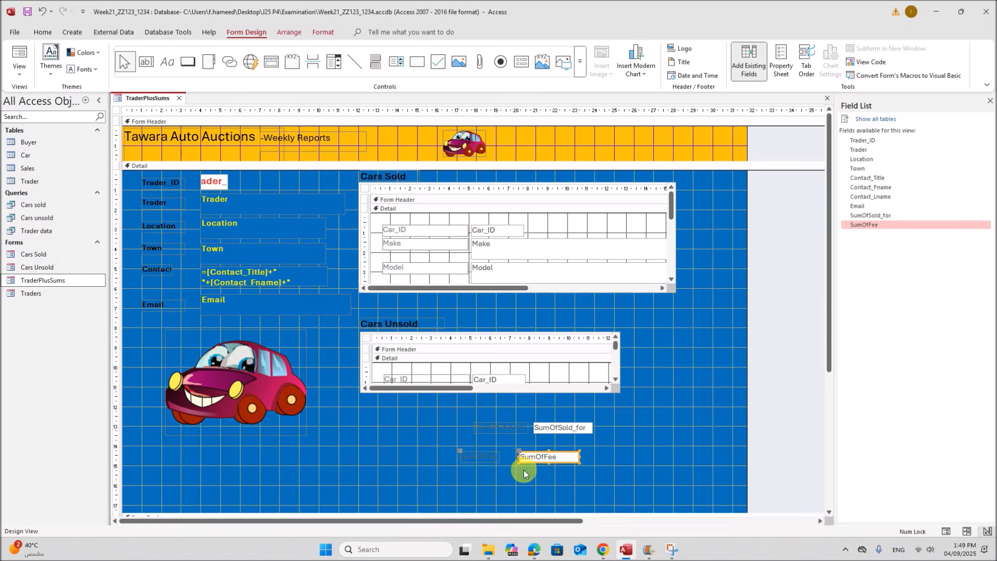
Change the SumOfSold_for field's label to Total Sales and the SumOfFee field's label to Total Fees
click(495, 433)
double_click(495, 433)
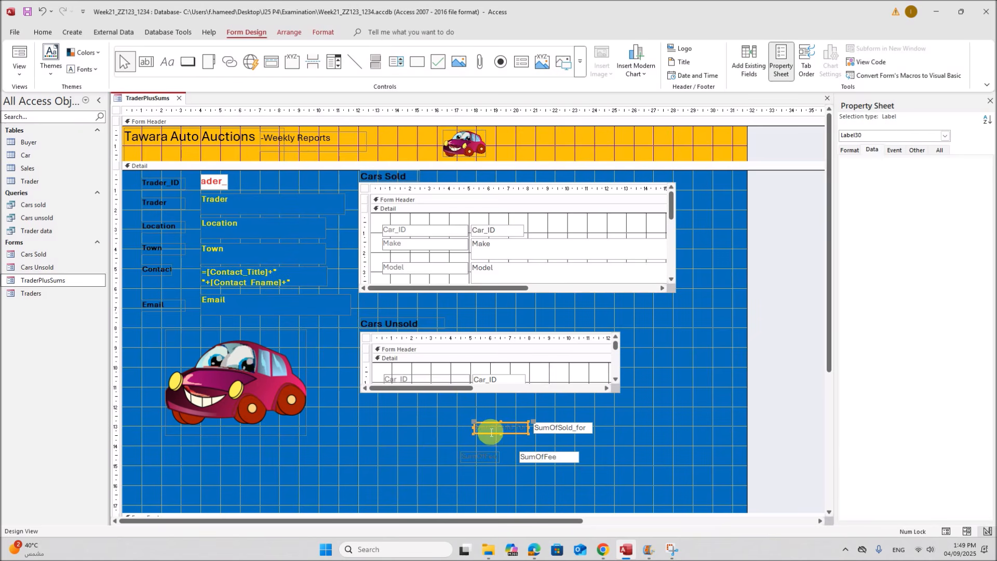
click(493, 429)
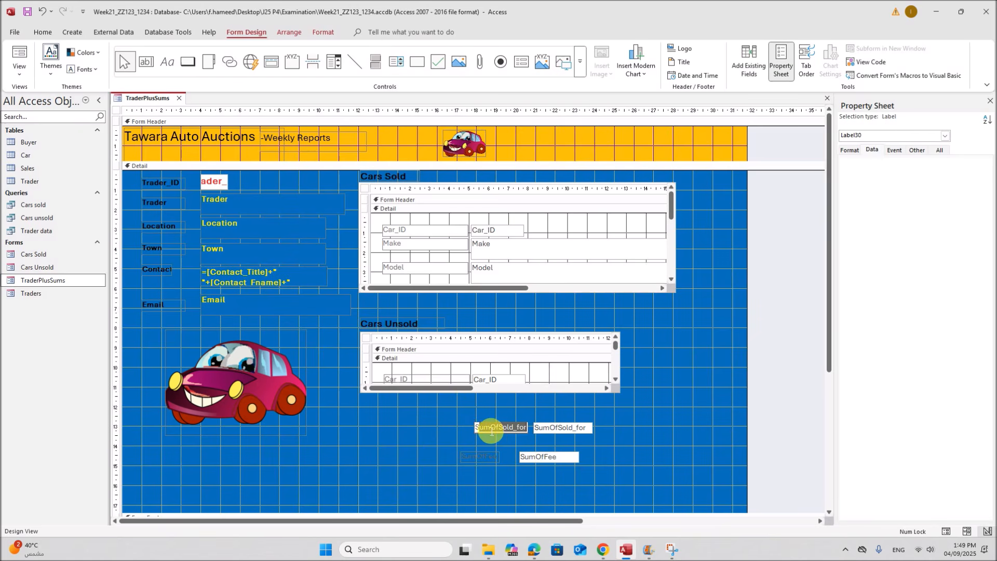
drag(474, 427, 527, 432)
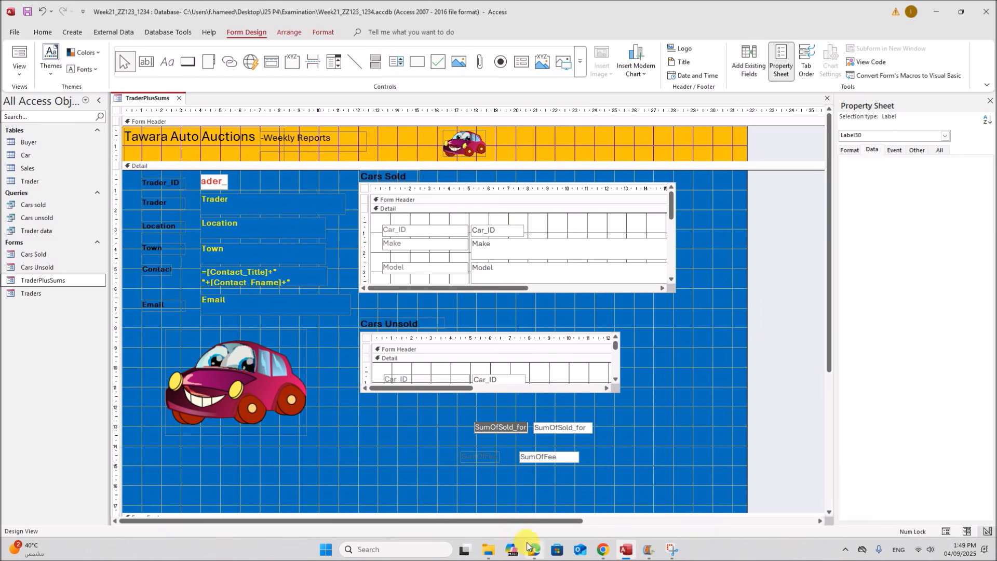
text(Total Sales)
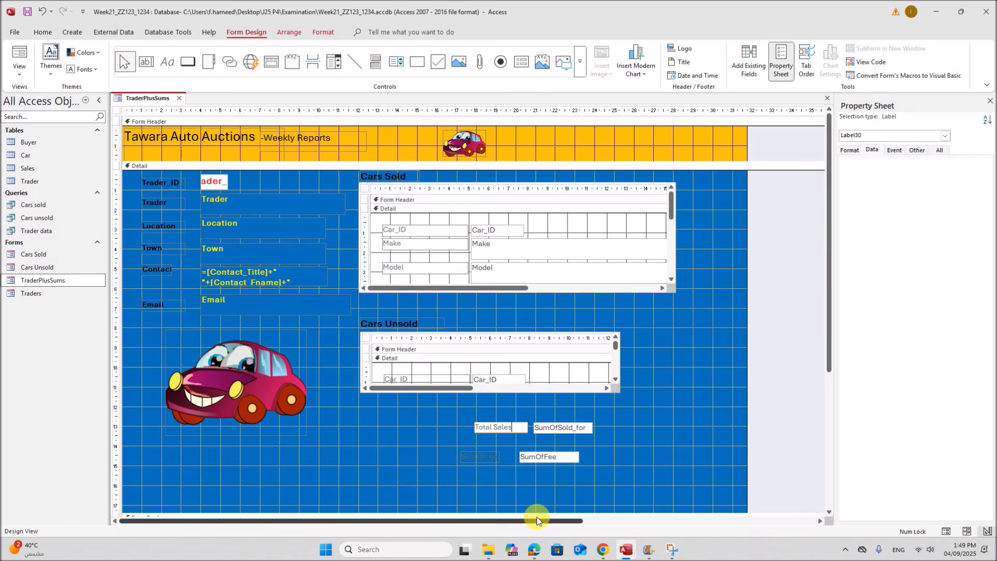
click(467, 456)
drag(472, 460, 499, 461)
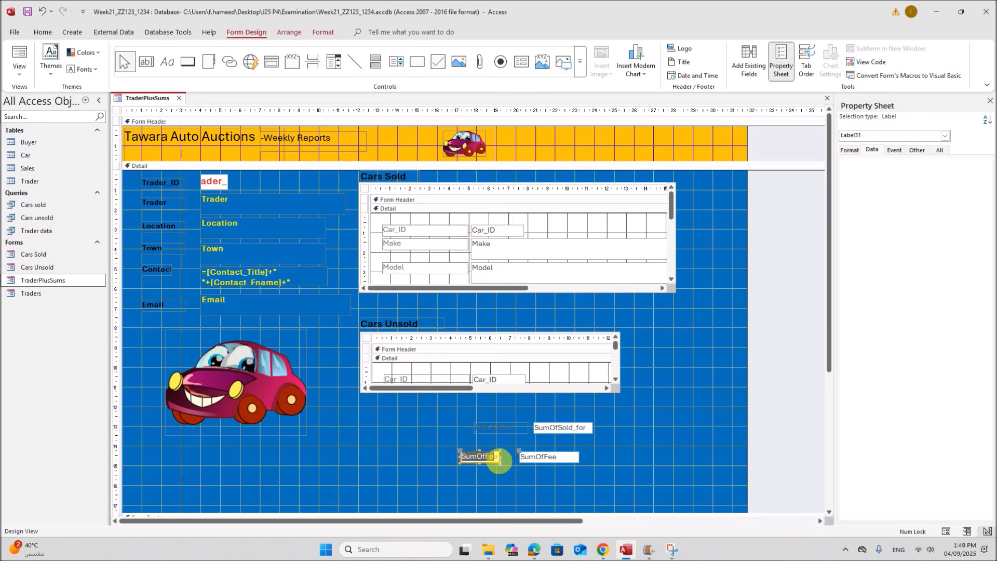
text(Total Fees)
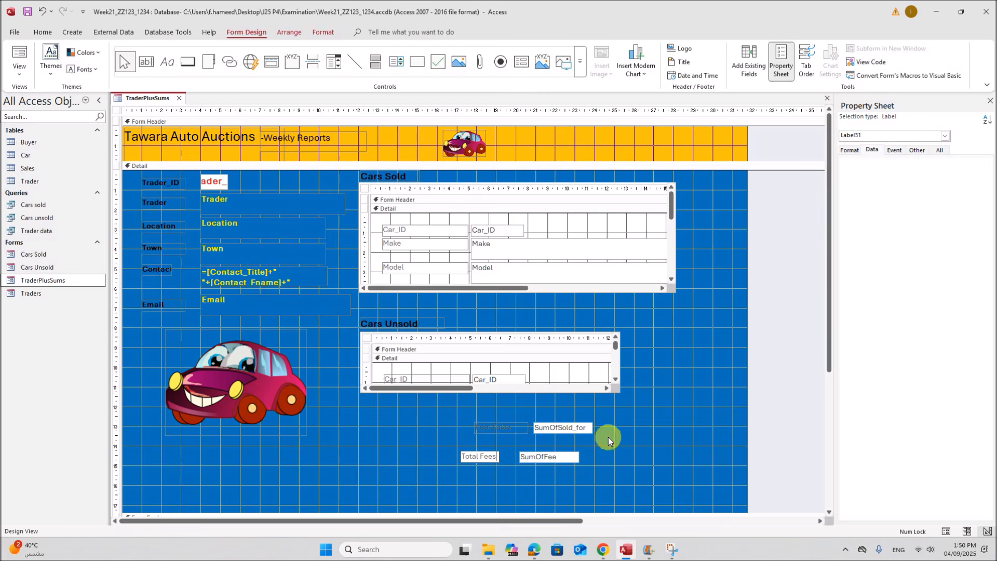
Move the Total Sales and Total Fees controls beside the Cars Unsold subform and line up their labels and text boxes
drag(473, 408, 724, 388)
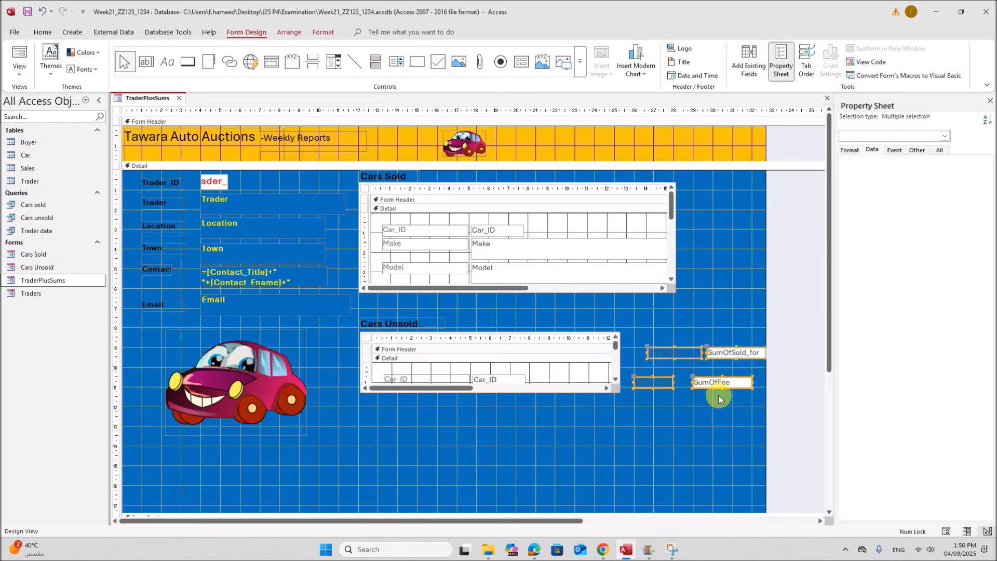
click(682, 371)
click(672, 357)
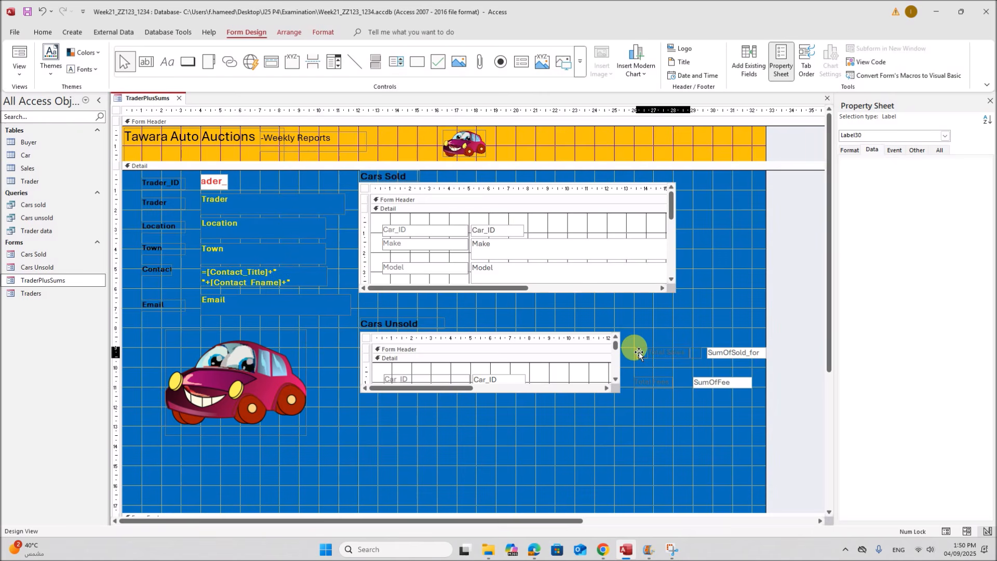
drag(638, 352, 638, 352)
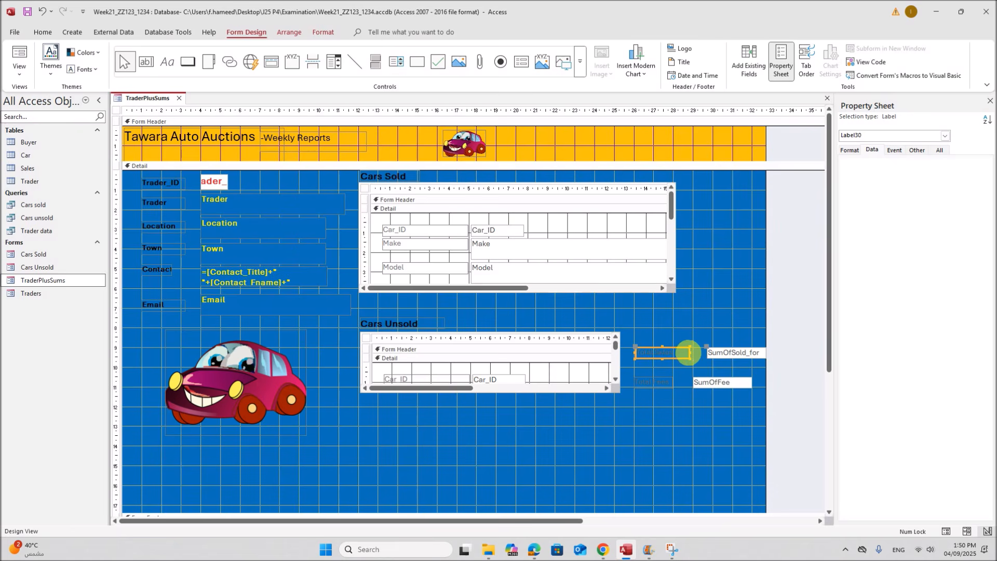
drag(695, 358, 726, 370)
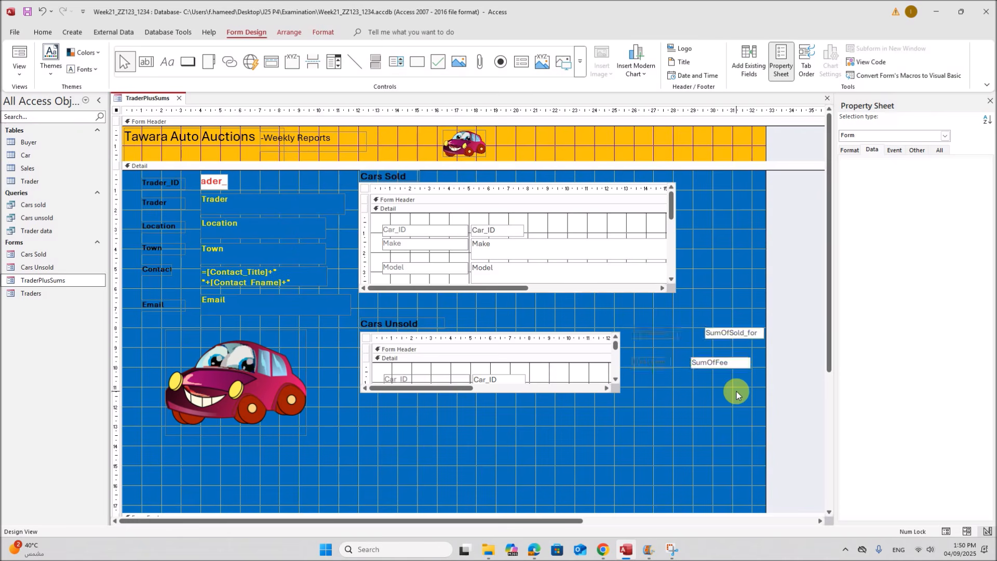
click(727, 394)
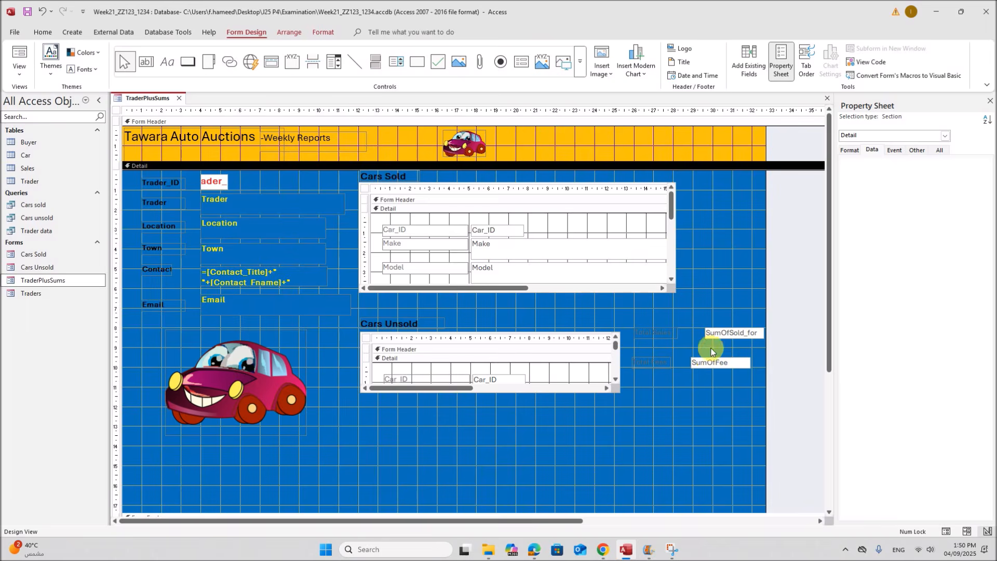
click(714, 333)
drag(712, 333, 695, 363)
click(699, 363)
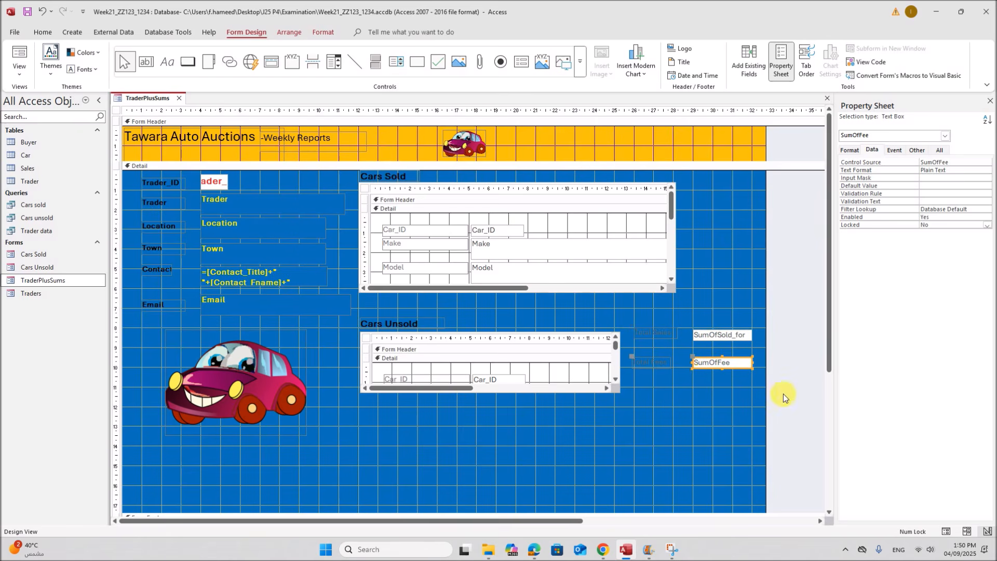
Make the Total Sales and Total Fees labels bold and black to match the exam paper, and widen the Total Fees label
click(535, 550)
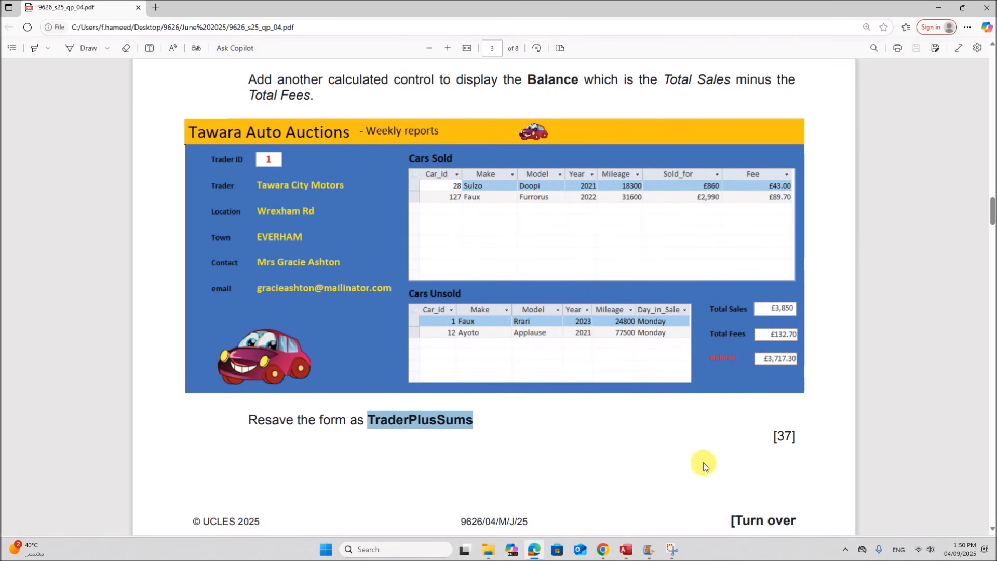
click(626, 552)
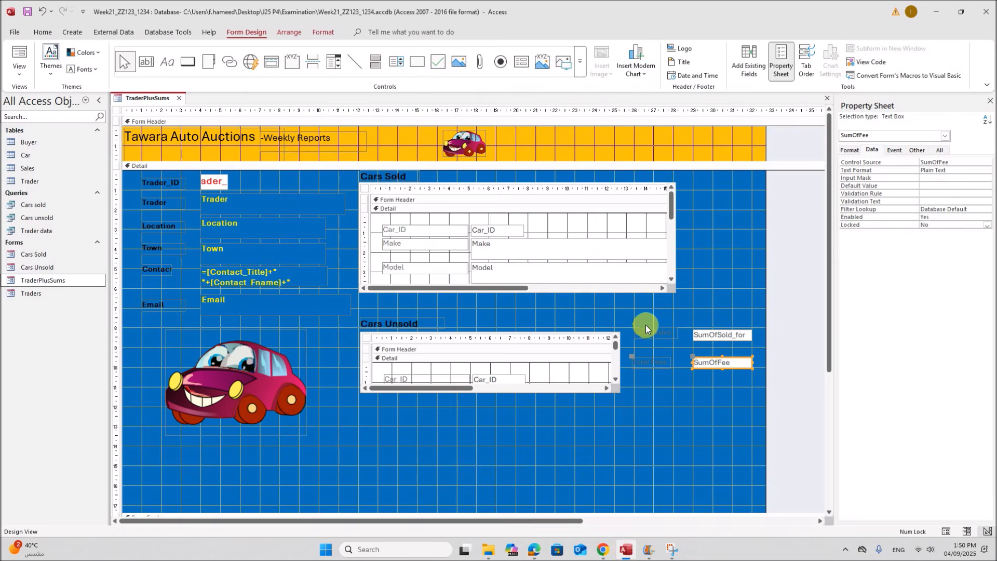
drag(644, 323, 653, 368)
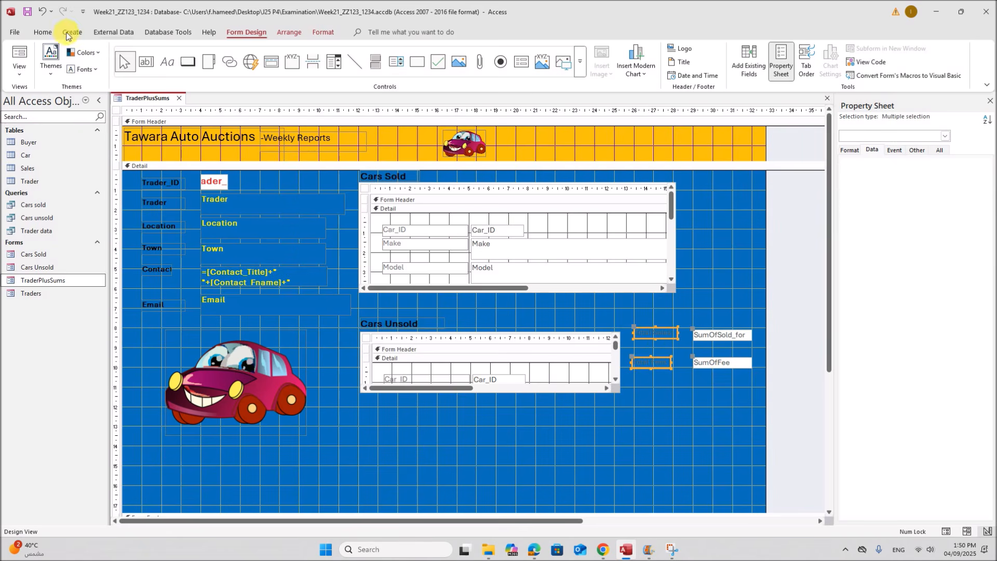
click(43, 33)
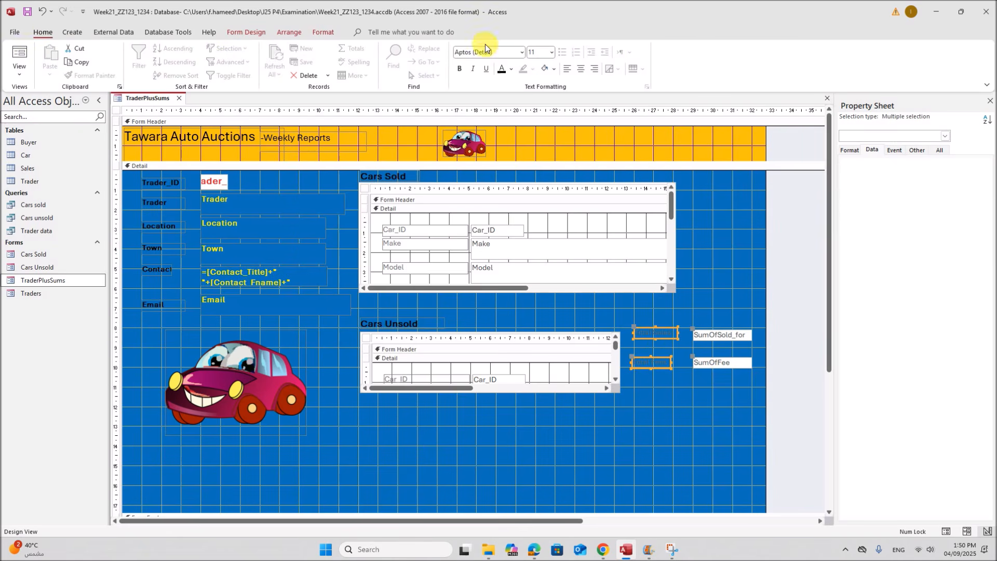
click(500, 72)
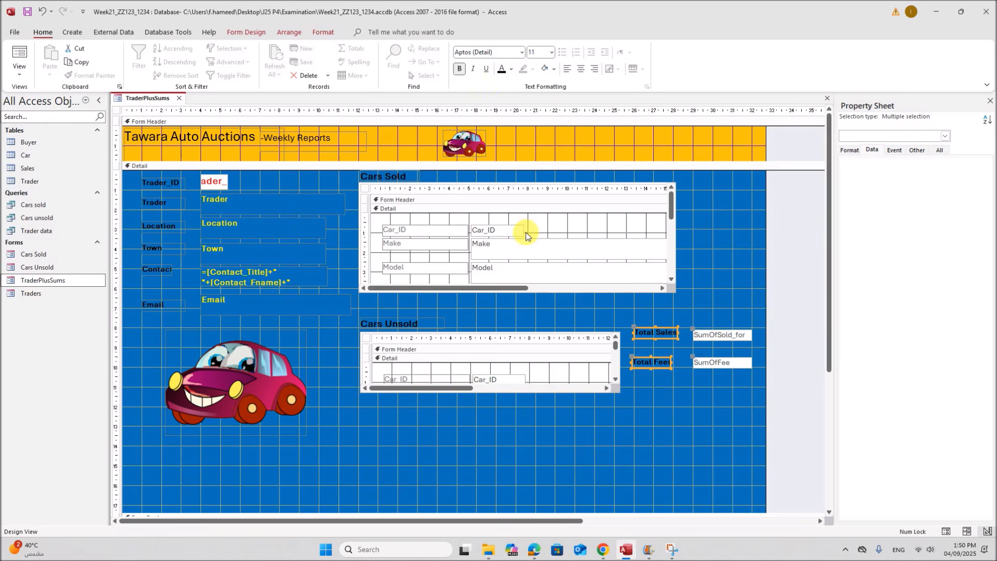
click(675, 363)
click(665, 362)
drag(672, 363, 679, 363)
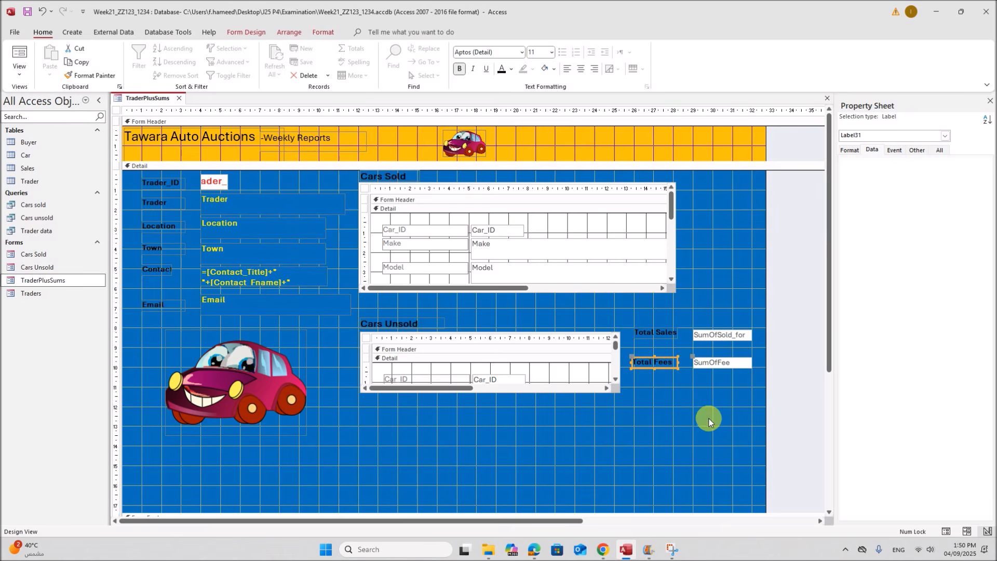
Check the exam paper's layout, then add a text box below SumOfFee on the form and caption its label Balance
click(534, 549)
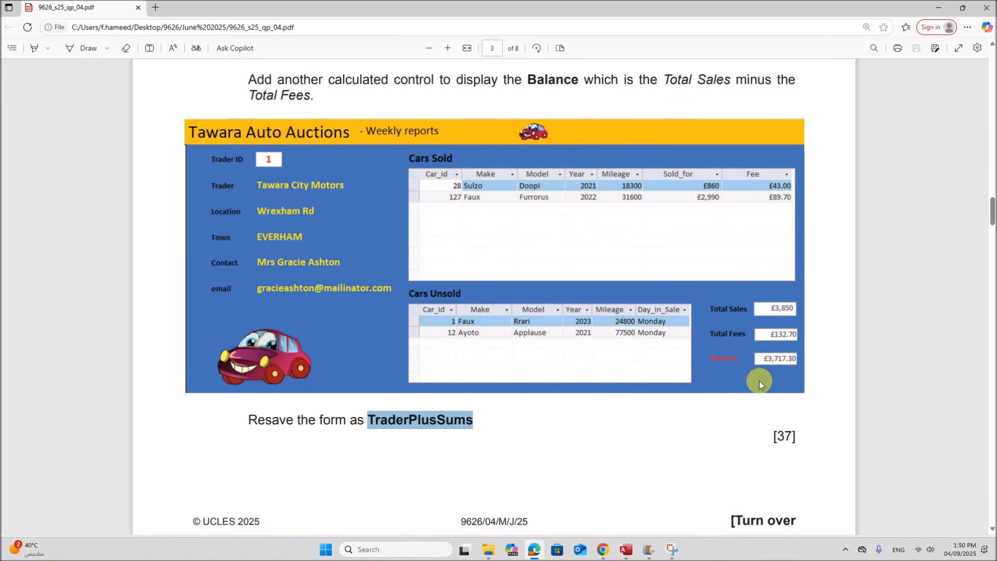
click(625, 549)
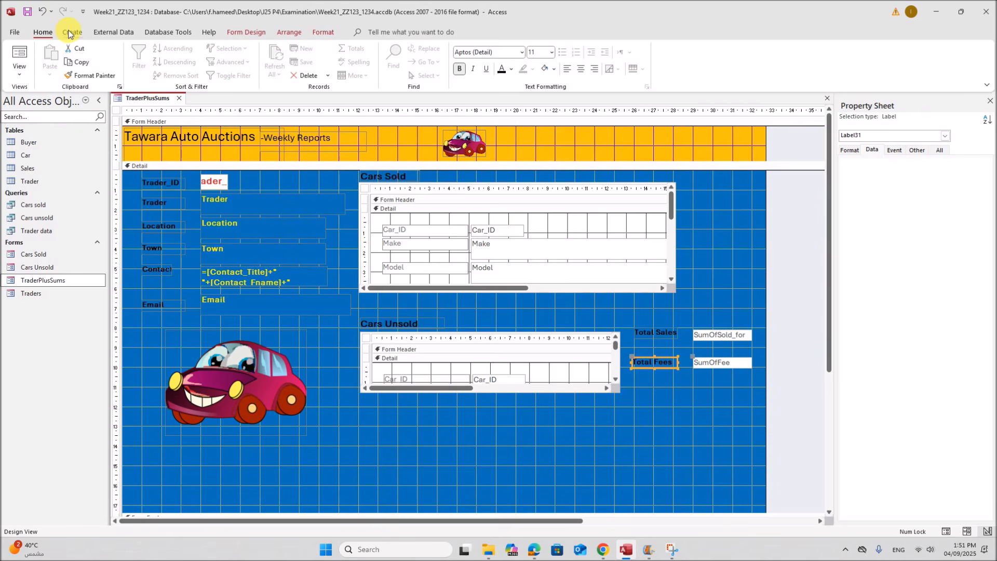
click(245, 31)
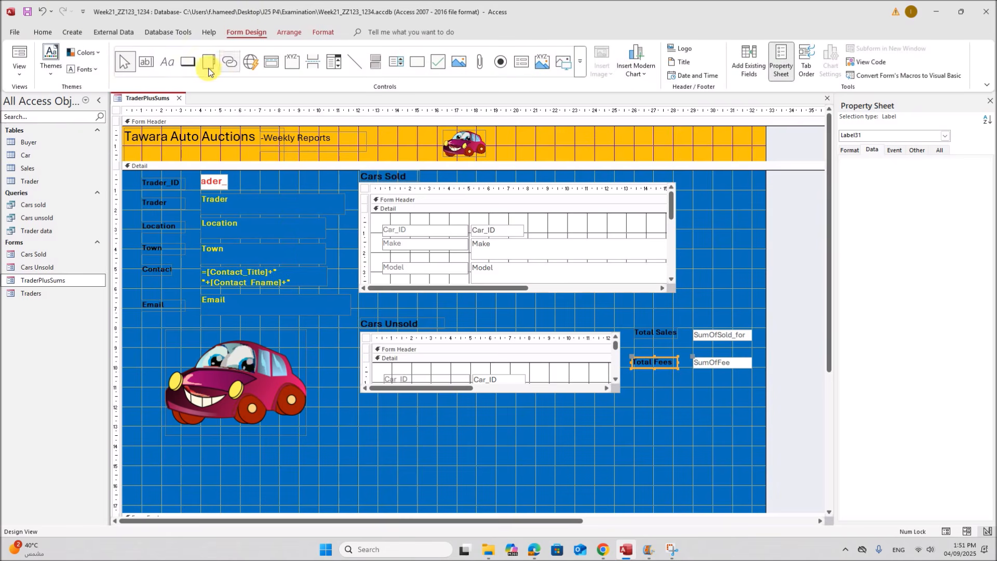
click(147, 62)
drag(692, 385, 754, 399)
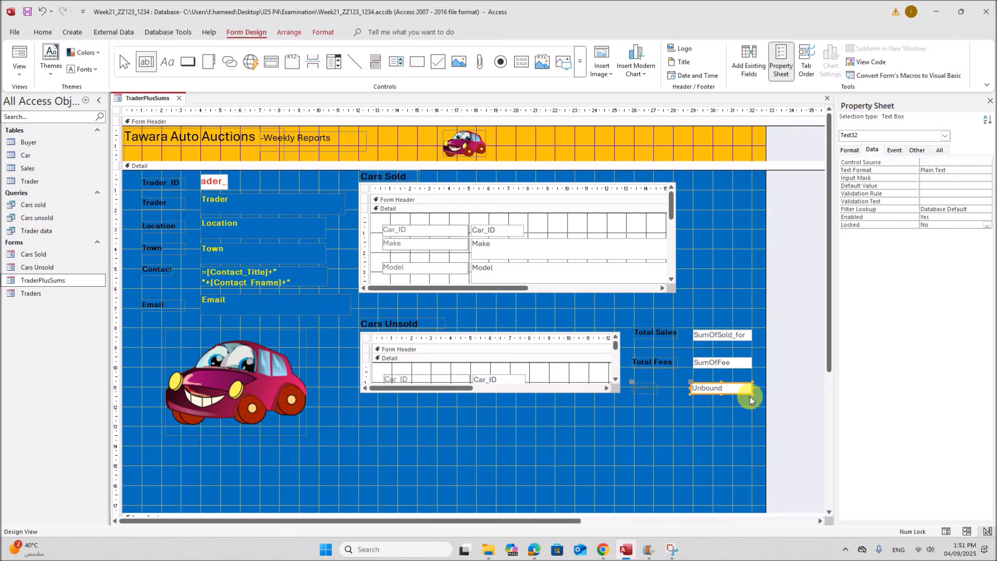
click(649, 388)
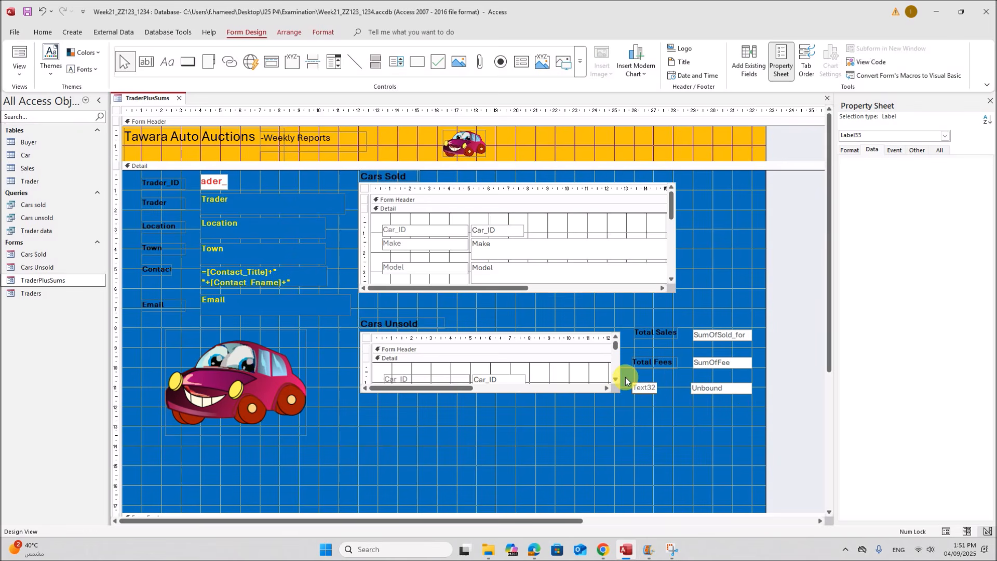
double_click(644, 391)
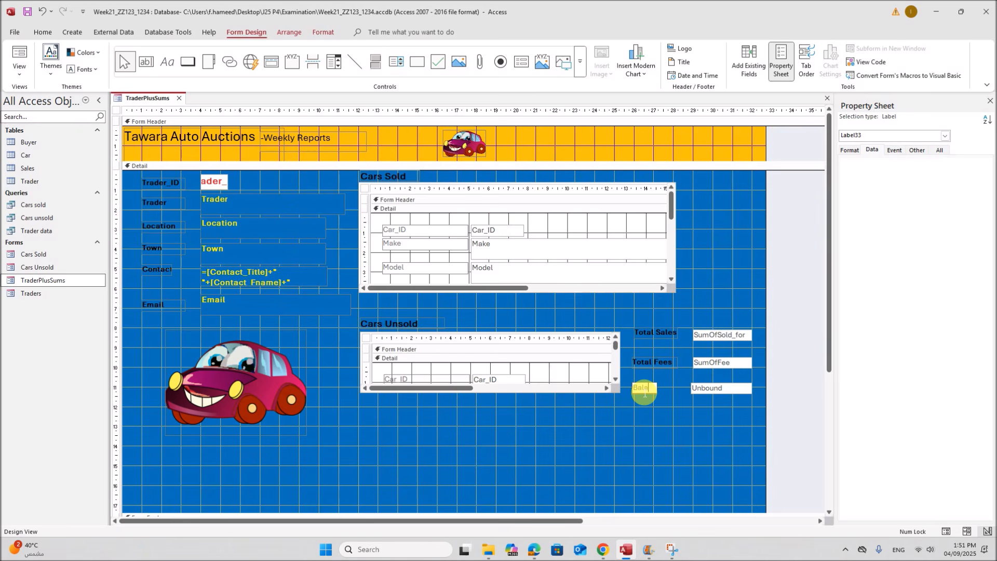
click(724, 419)
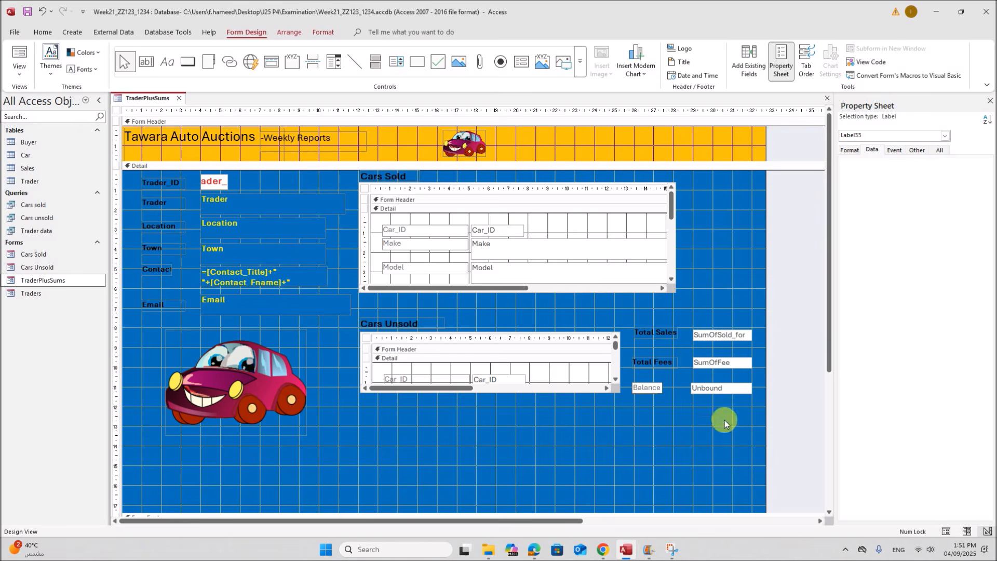
Check the exam paper's Balance requirement and set the Balance text box's control source to the expression [SumOfSold_for] - [SumOfFee]
click(724, 390)
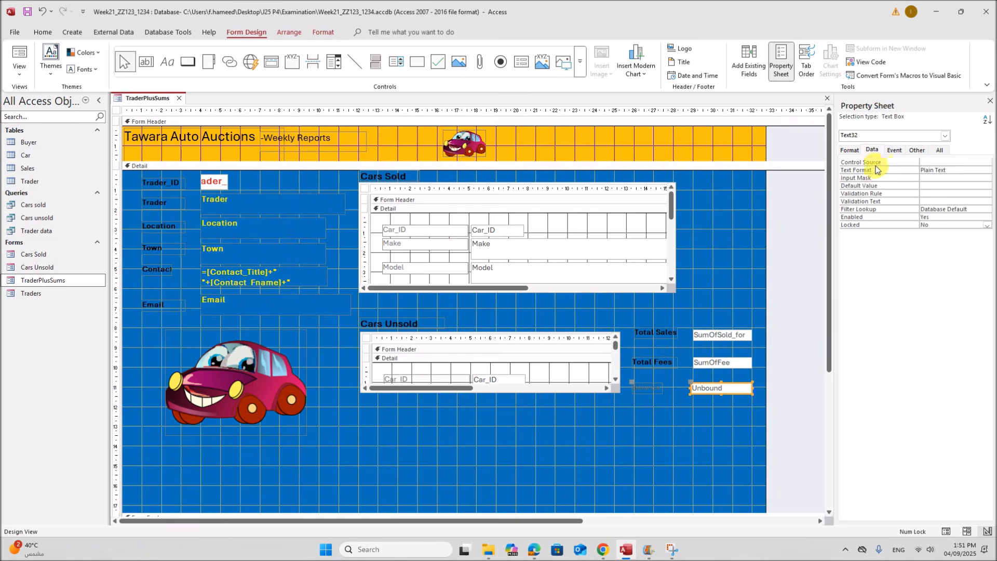
click(979, 163)
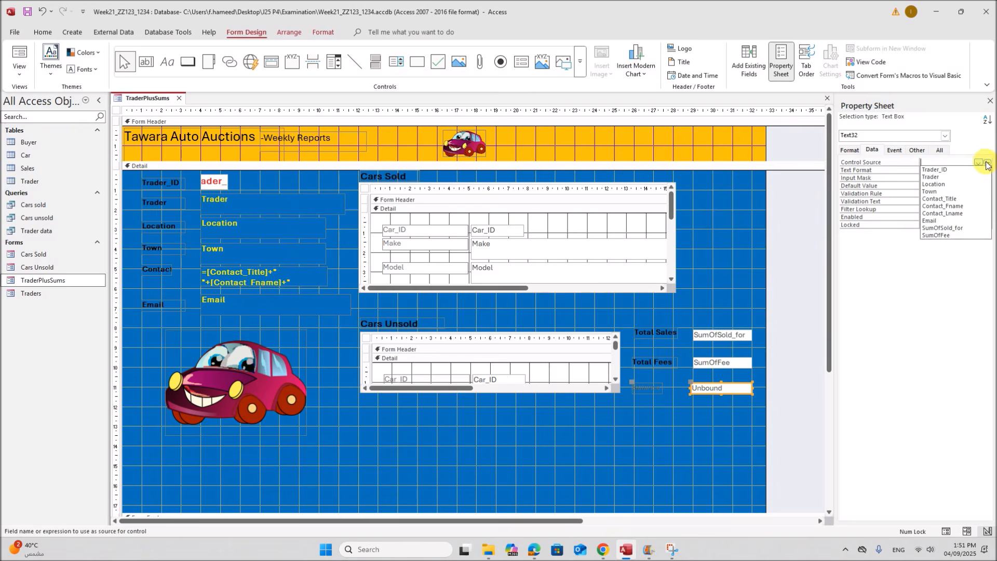
click(987, 162)
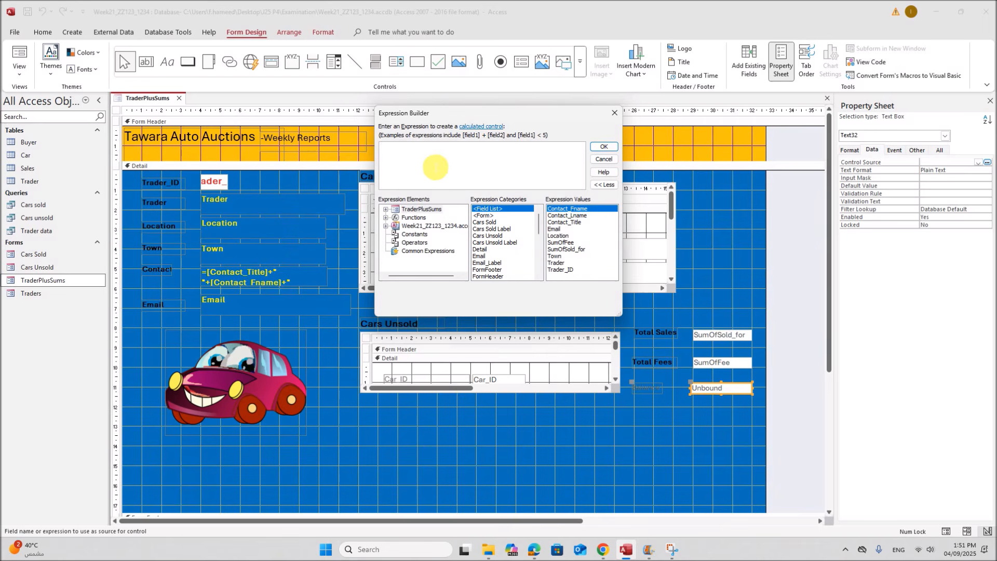
drag(472, 110, 421, 130)
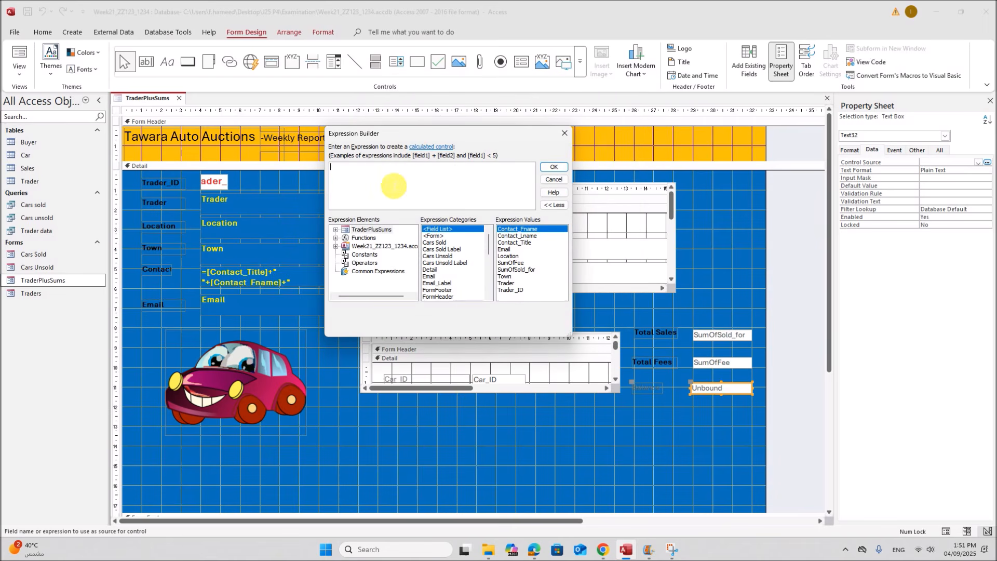
click(525, 549)
scroll(514, 247, up, 2)
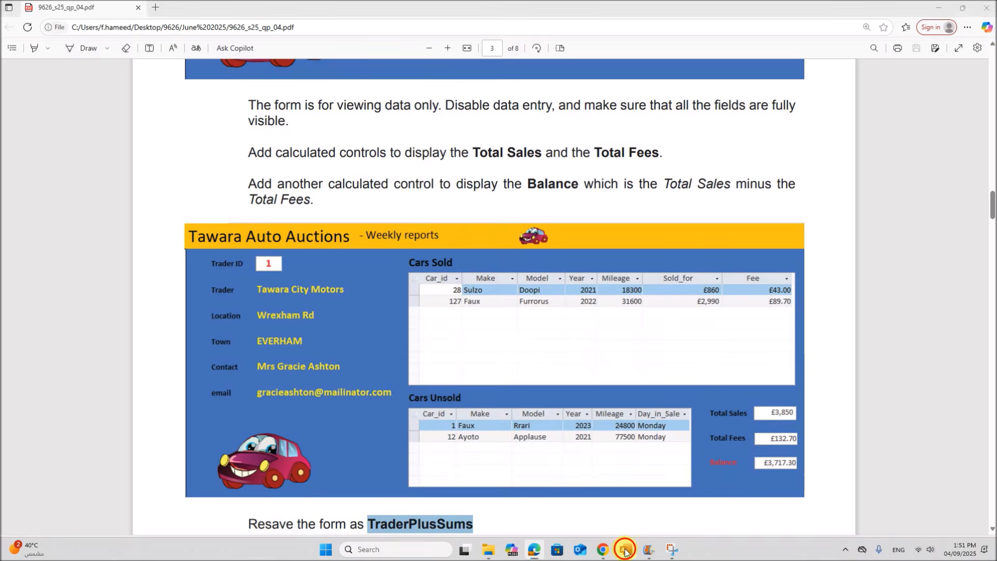
click(626, 550)
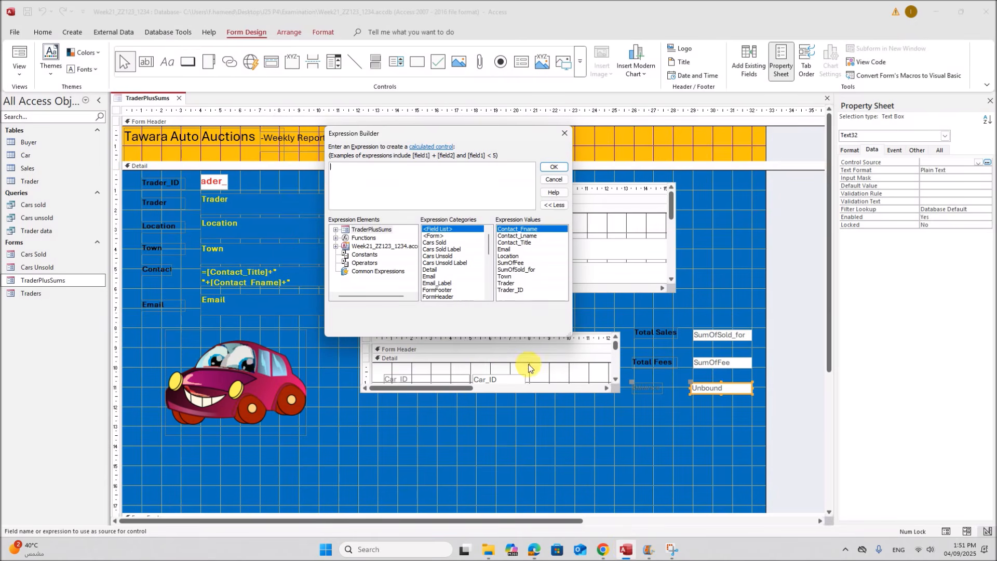
click(514, 270)
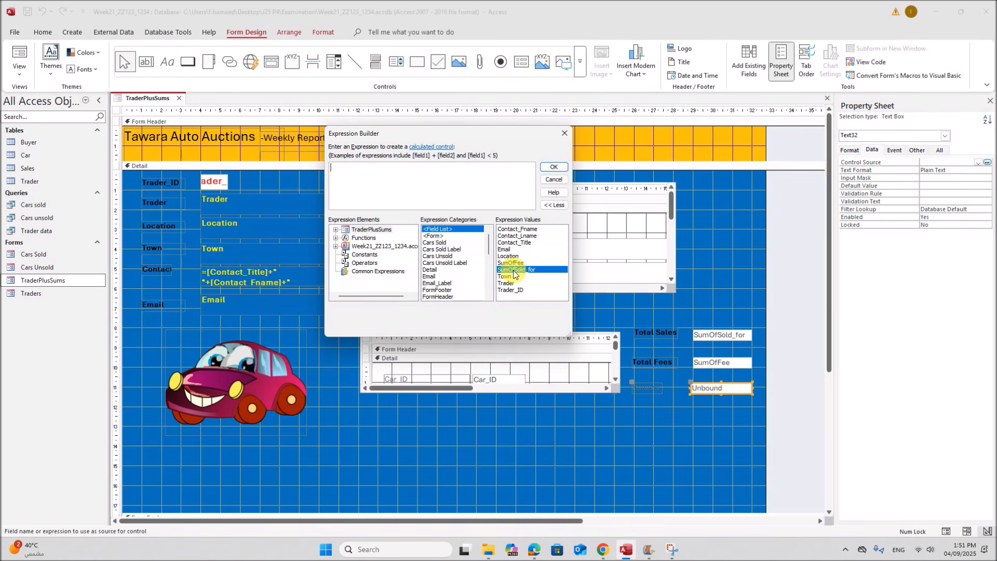
text(-)
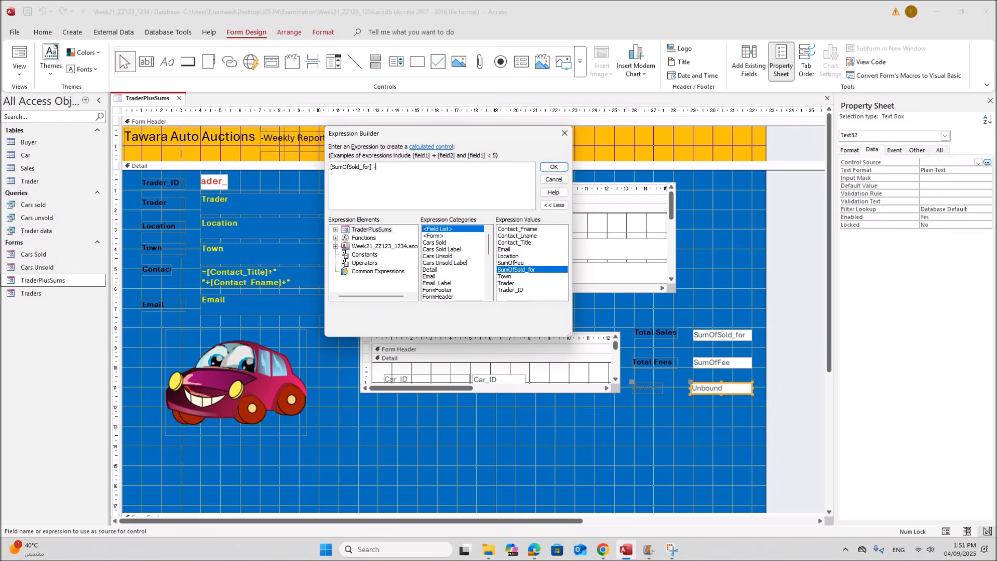
double_click(508, 264)
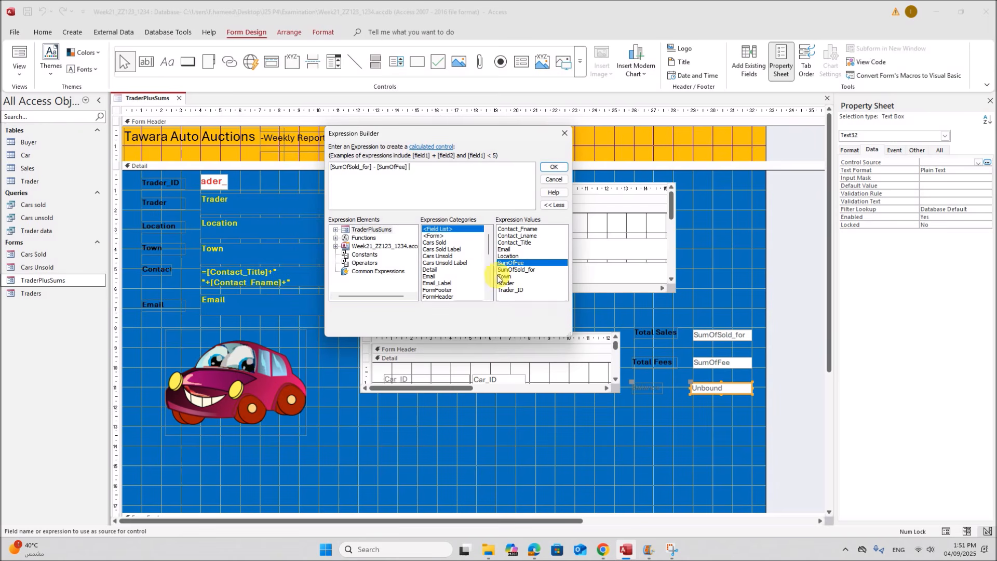
click(553, 168)
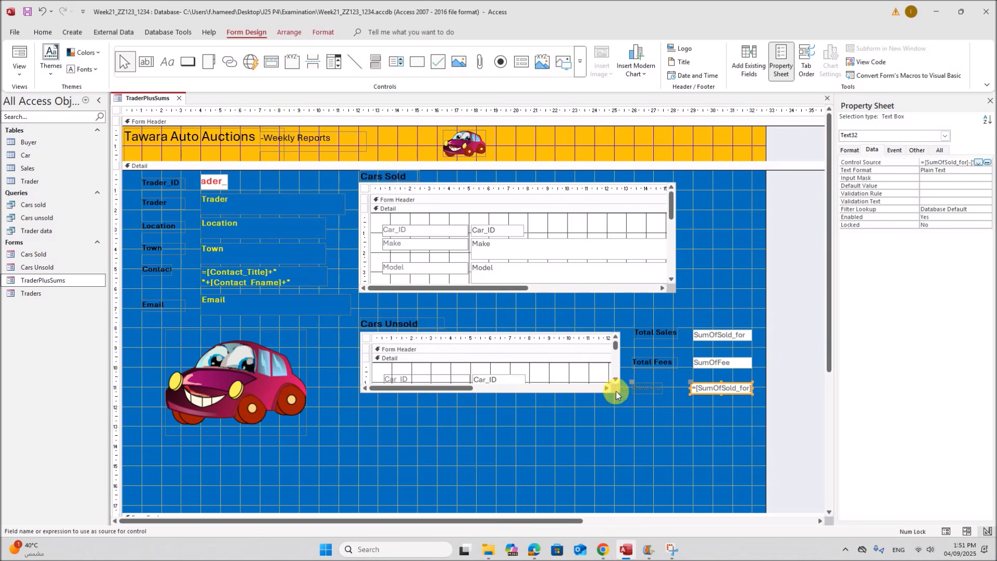
Check the Balance label's styling in the exam paper and make the label on the form bold and red
click(640, 391)
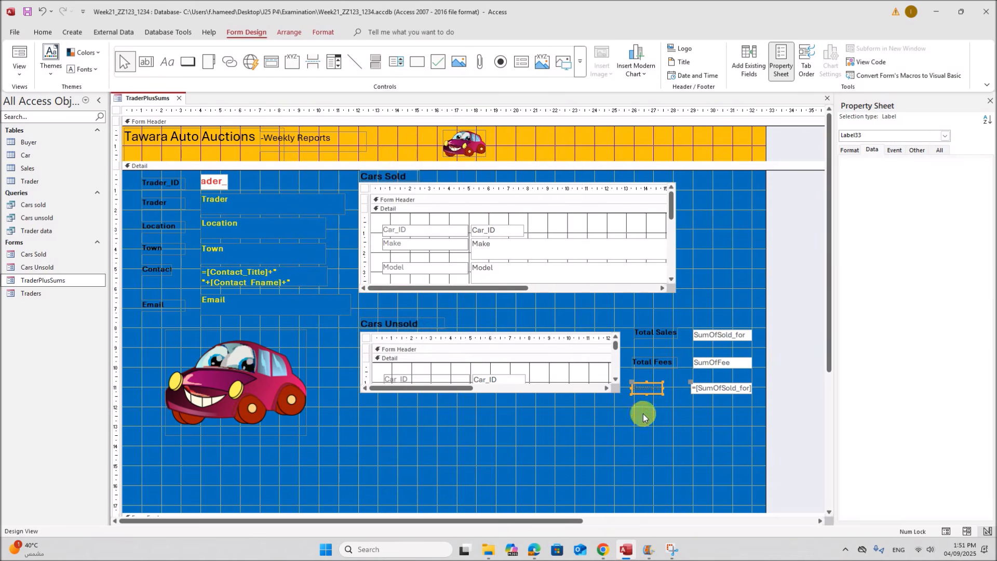
click(535, 549)
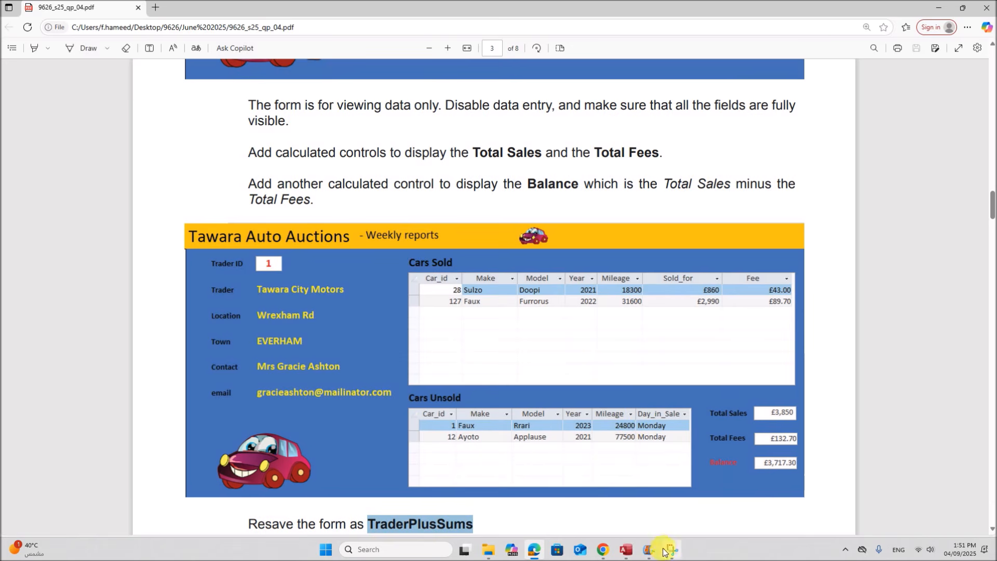
click(626, 550)
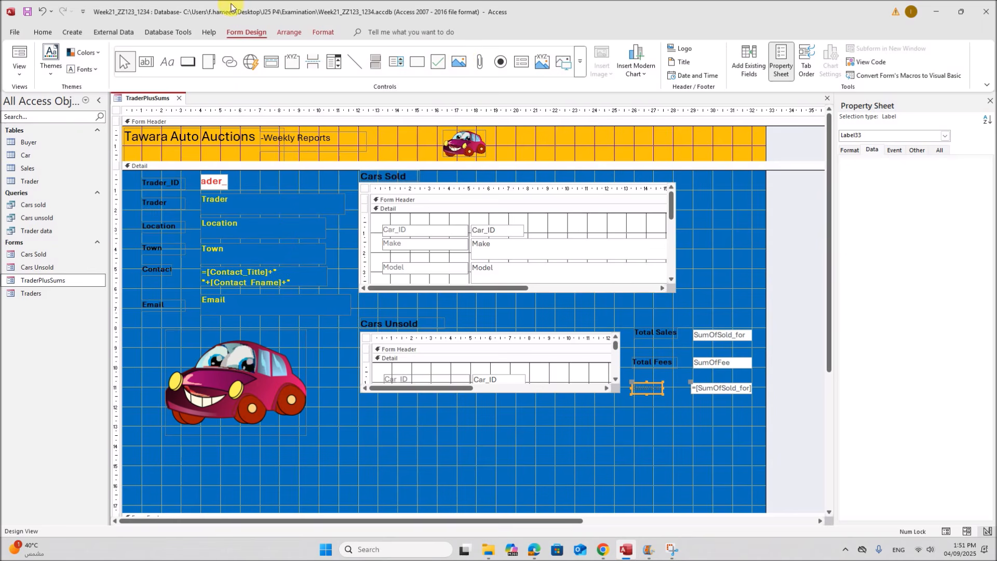
click(44, 31)
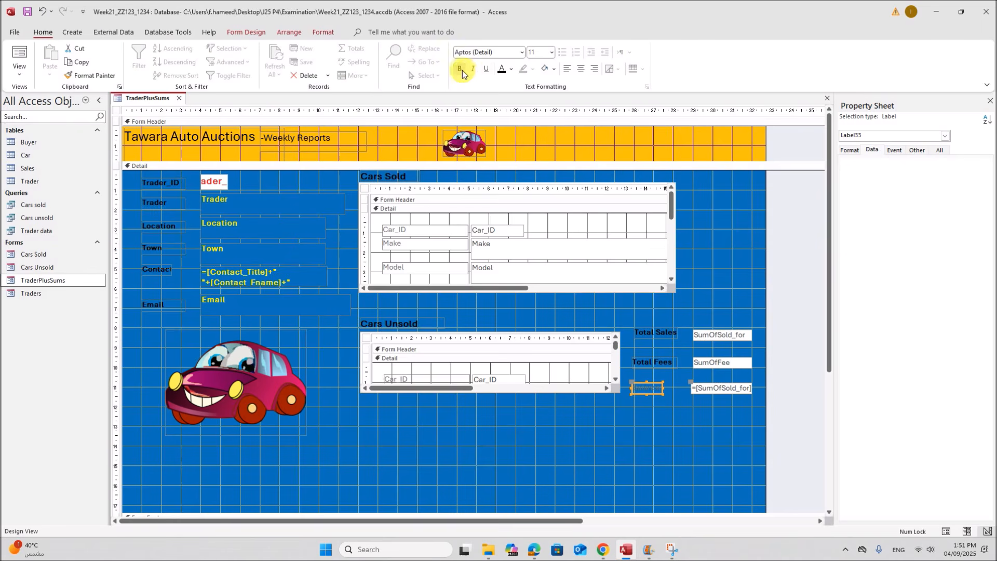
click(511, 69)
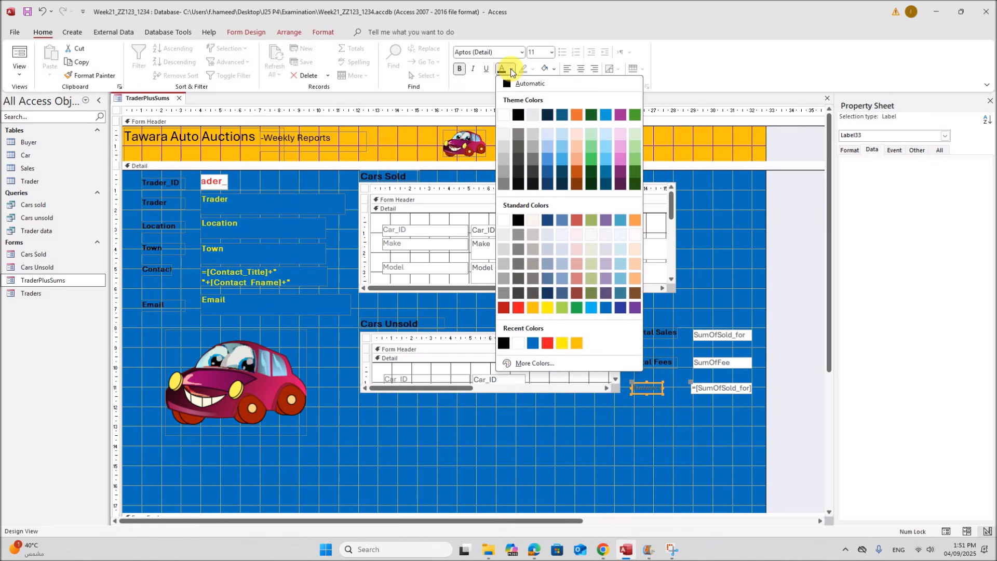
click(518, 304)
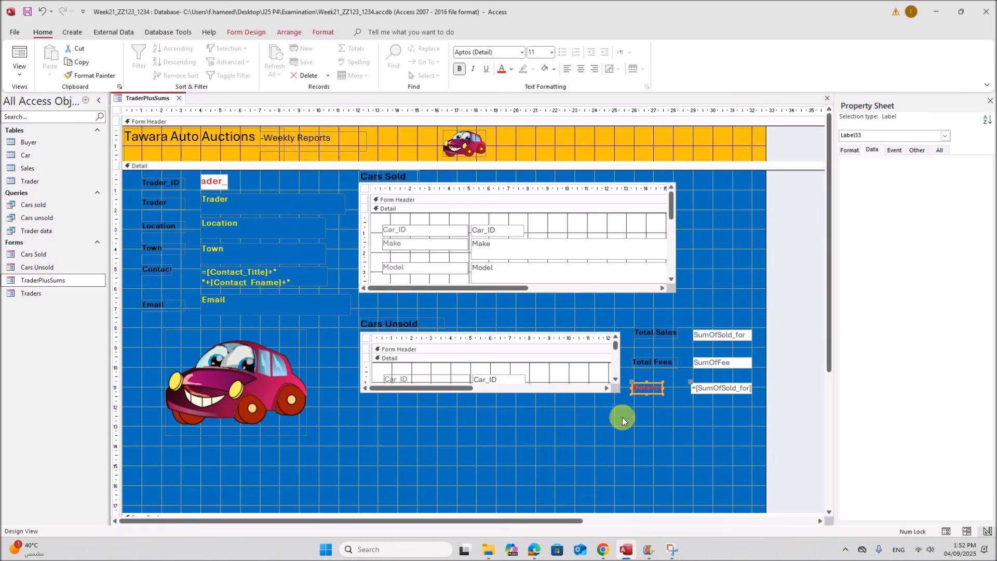
Widen the Balance label and line up it and its text box with the Total Fees controls above
click(663, 388)
drag(671, 396, 653, 394)
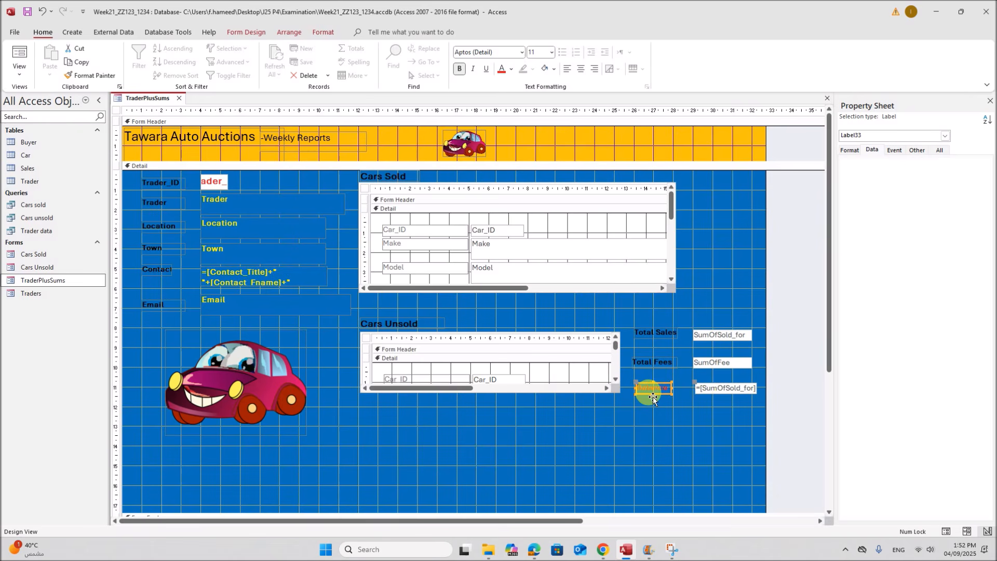
click(698, 387)
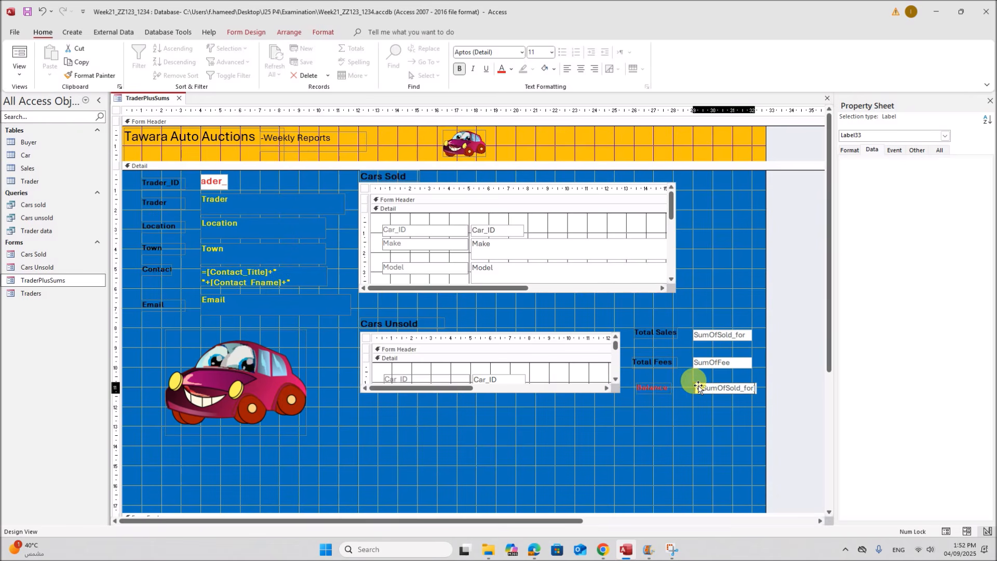
drag(697, 387, 696, 388)
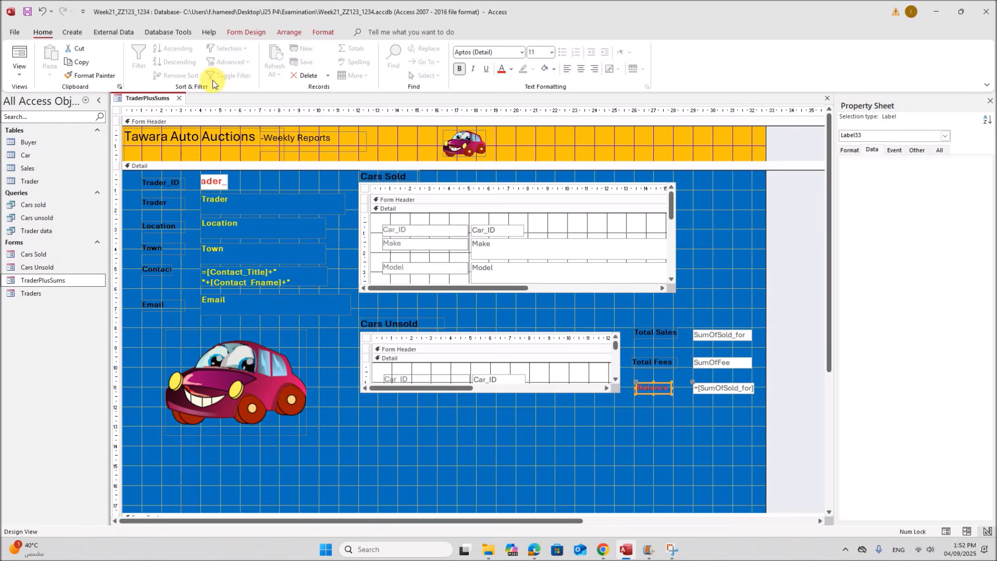
Compare the form in Form view with the exam paper and format the Total Fees and Balance text boxes as Currency in Design view
right_click(153, 98)
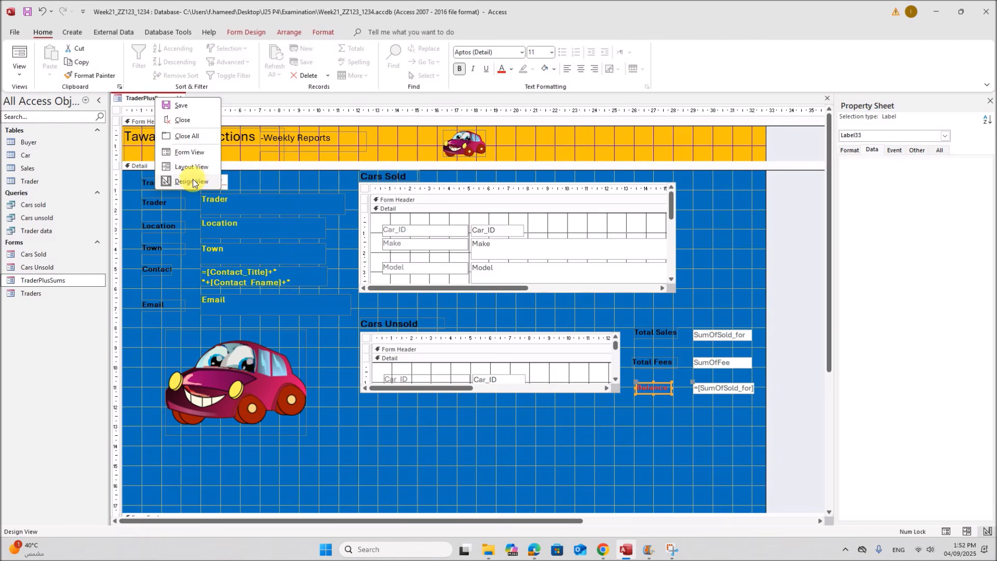
click(190, 152)
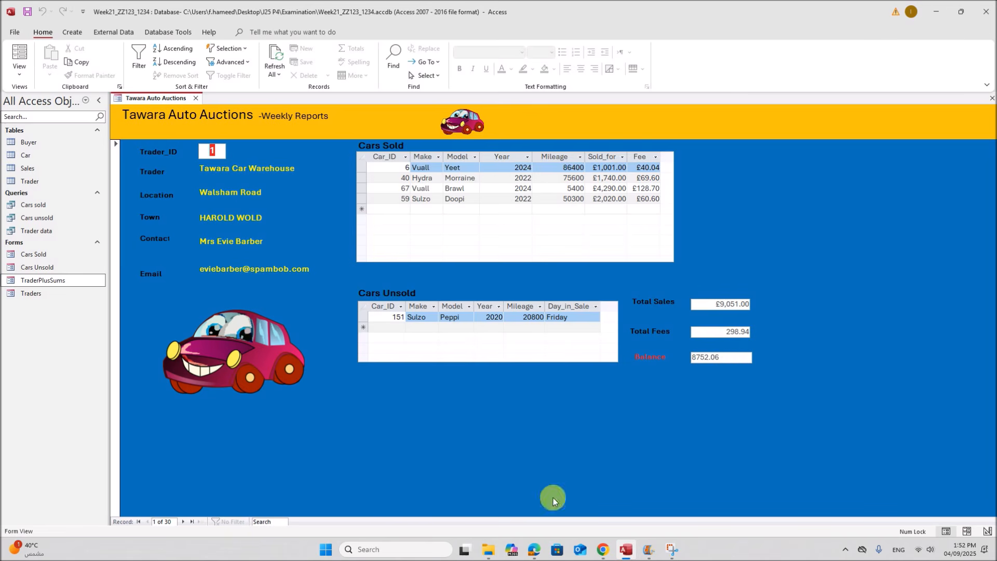
click(533, 548)
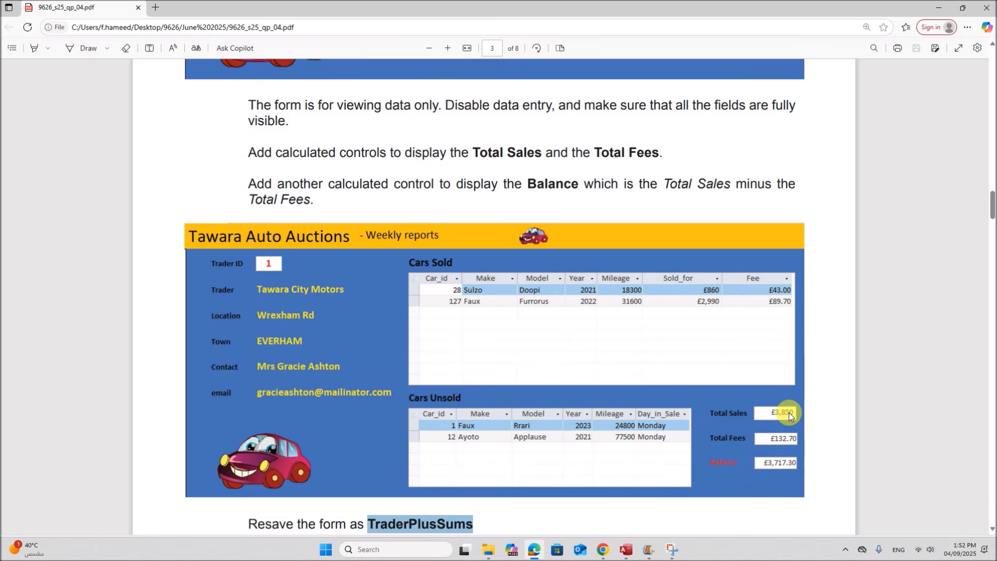
click(626, 549)
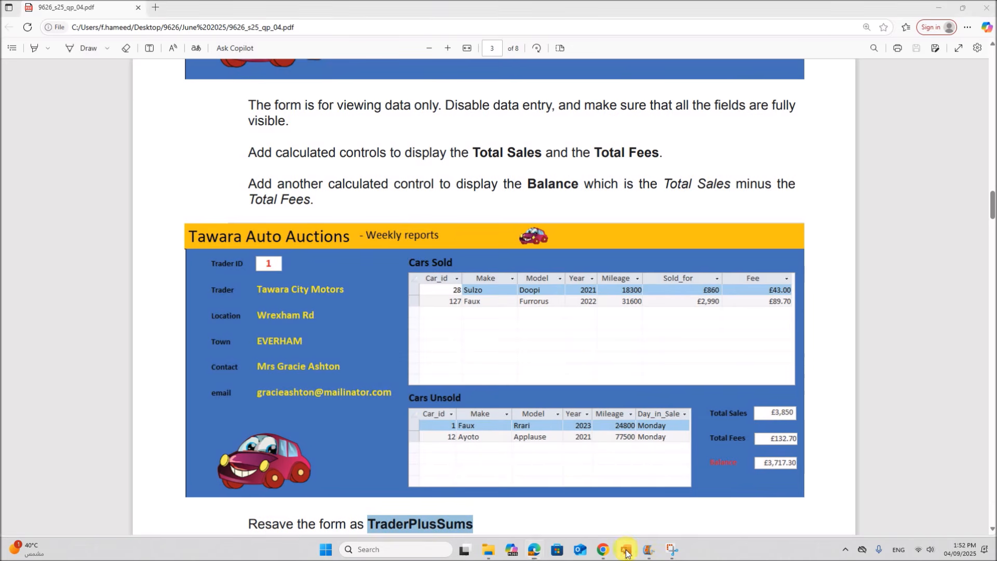
right_click(158, 101)
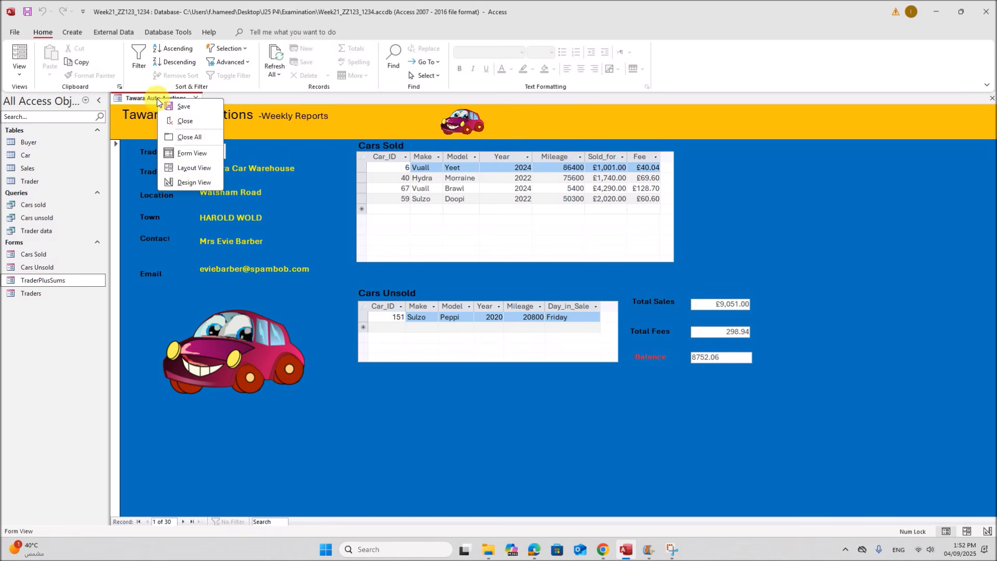
click(194, 182)
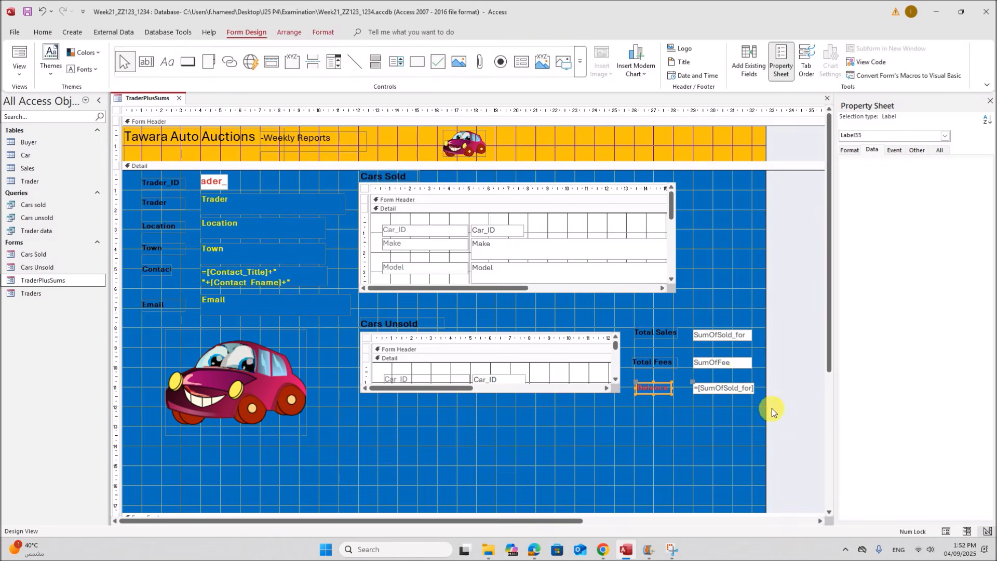
click(733, 370)
shift+click(730, 388)
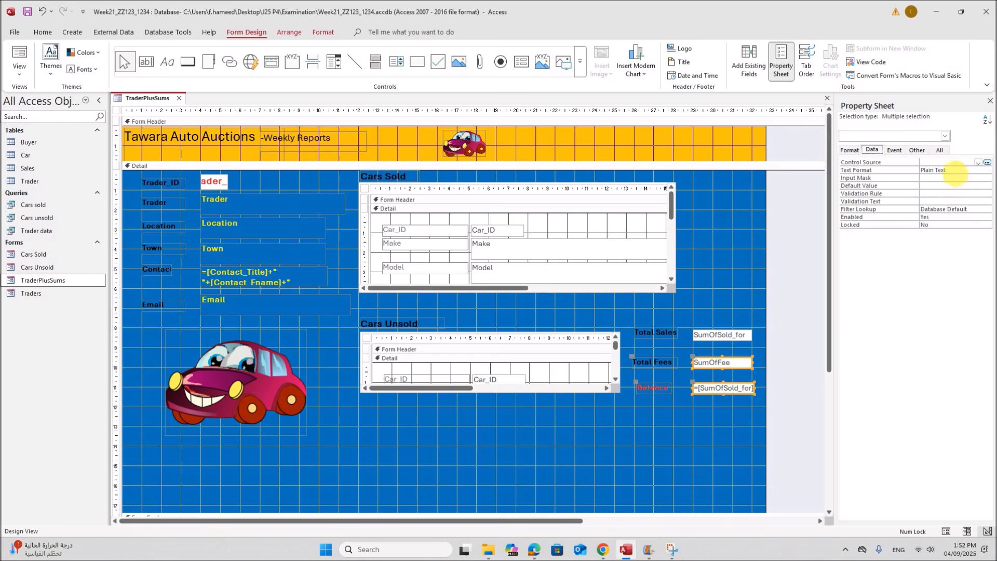
click(850, 150)
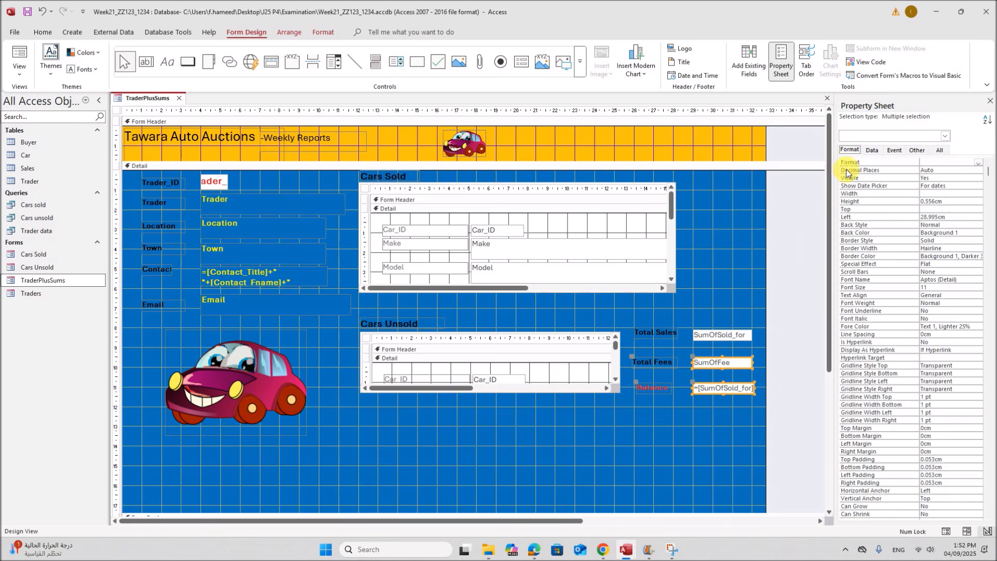
click(979, 162)
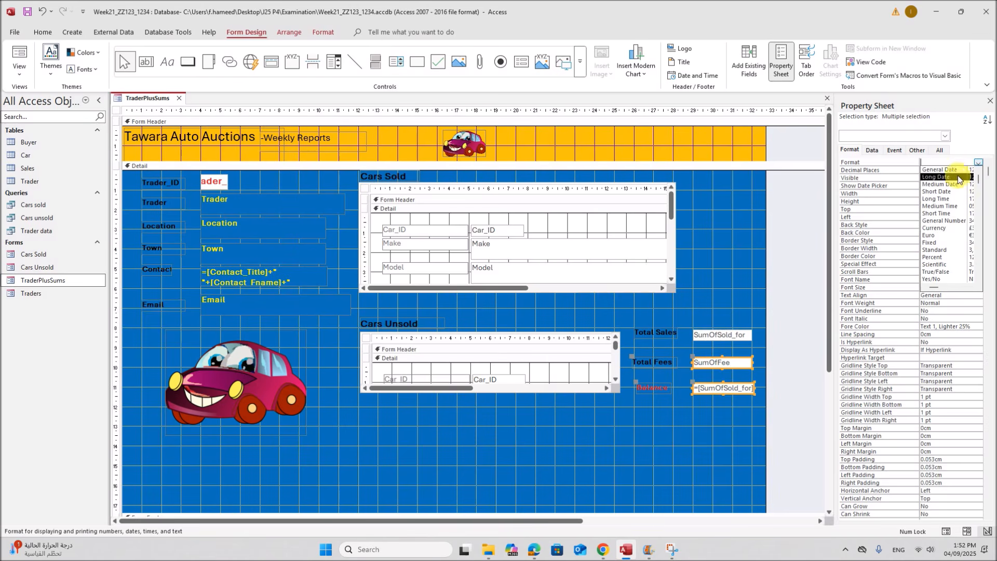
click(942, 227)
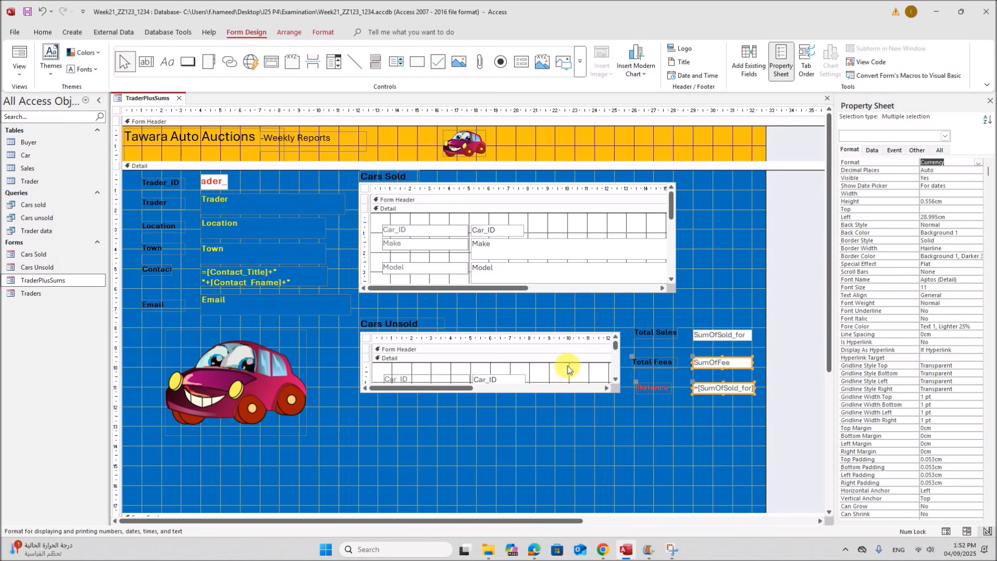
Show the form in Form view and browse the first six trader records to check Total Sales, Total Fees and Balance
right_click(176, 98)
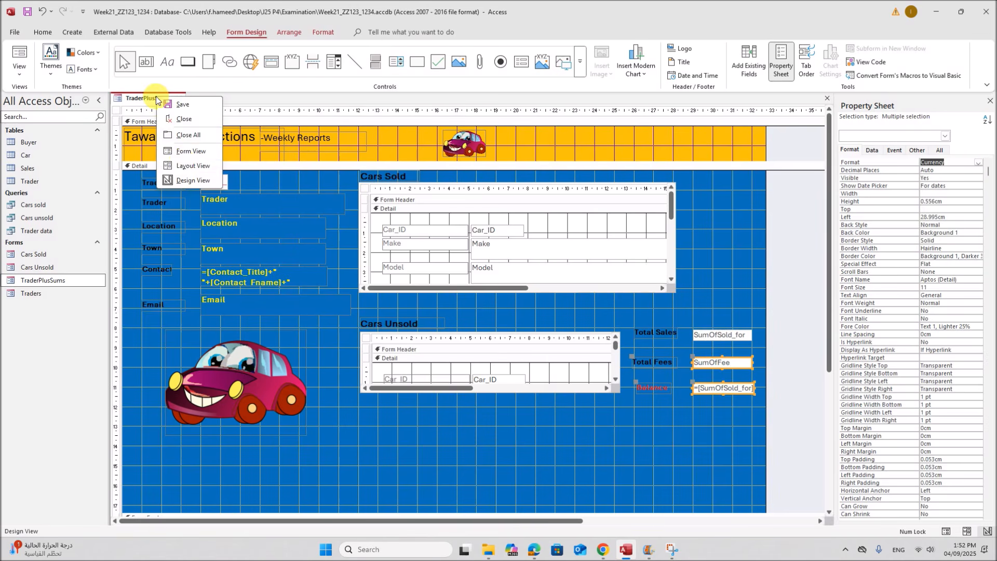
click(185, 153)
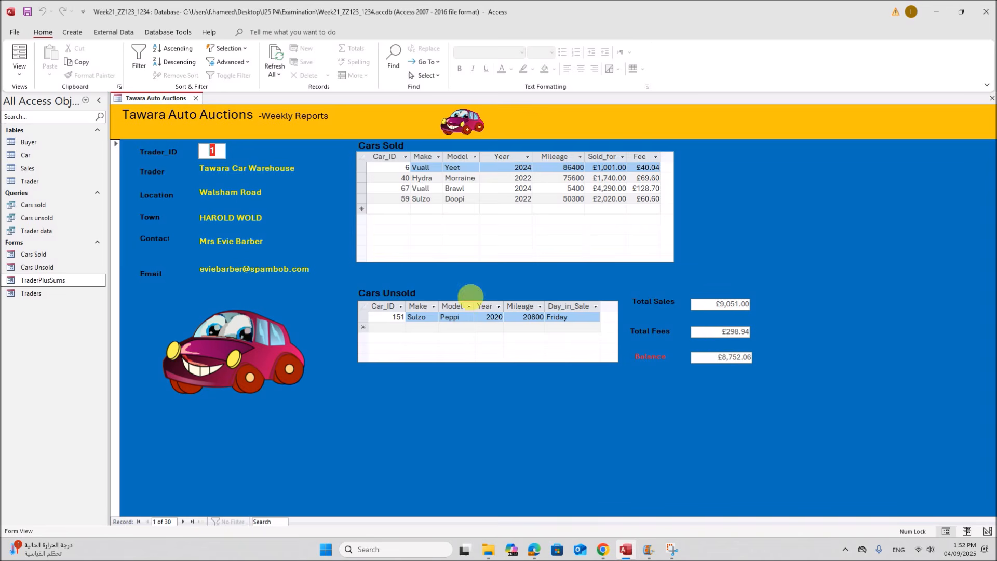
click(184, 522)
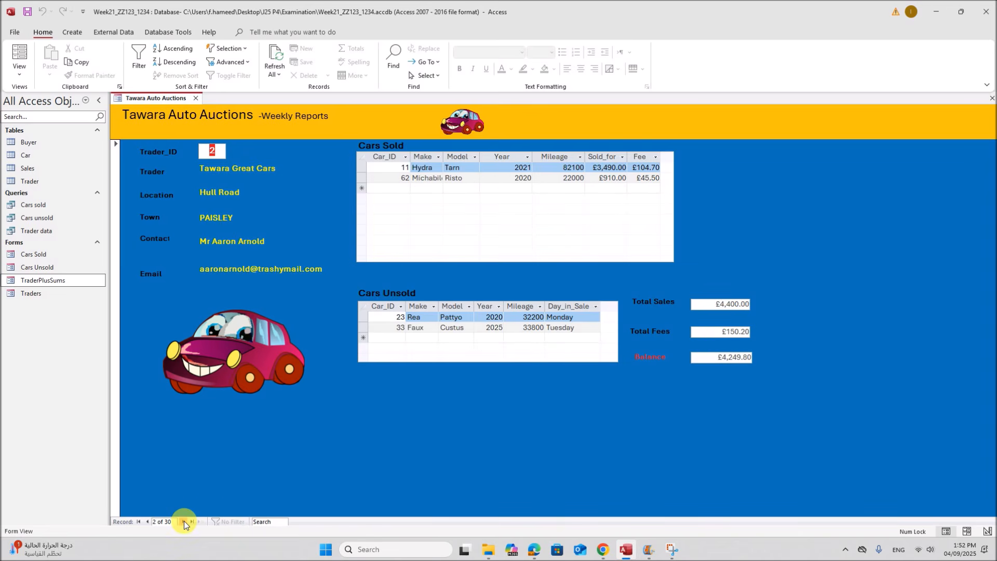
click(183, 522)
click(184, 521)
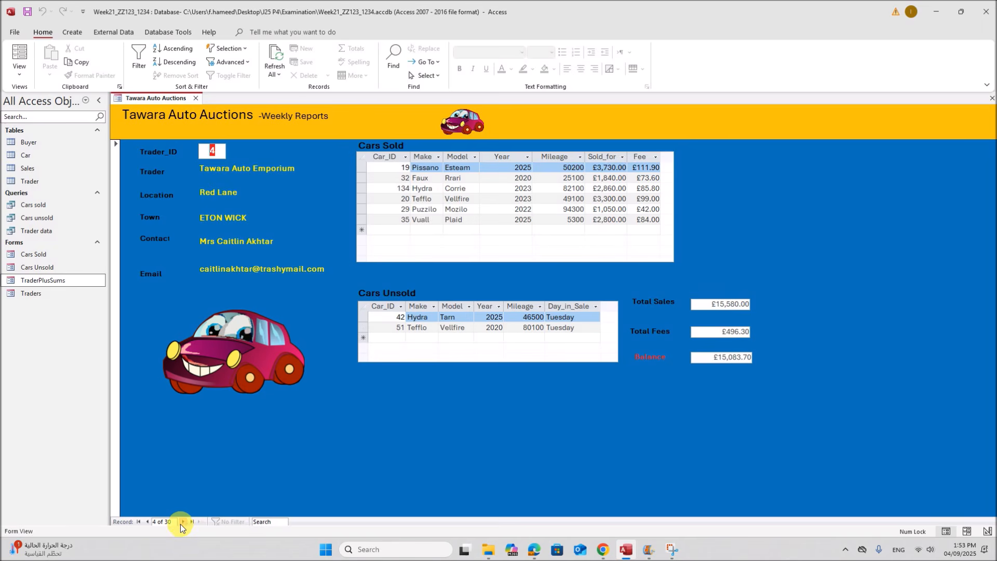
click(182, 522)
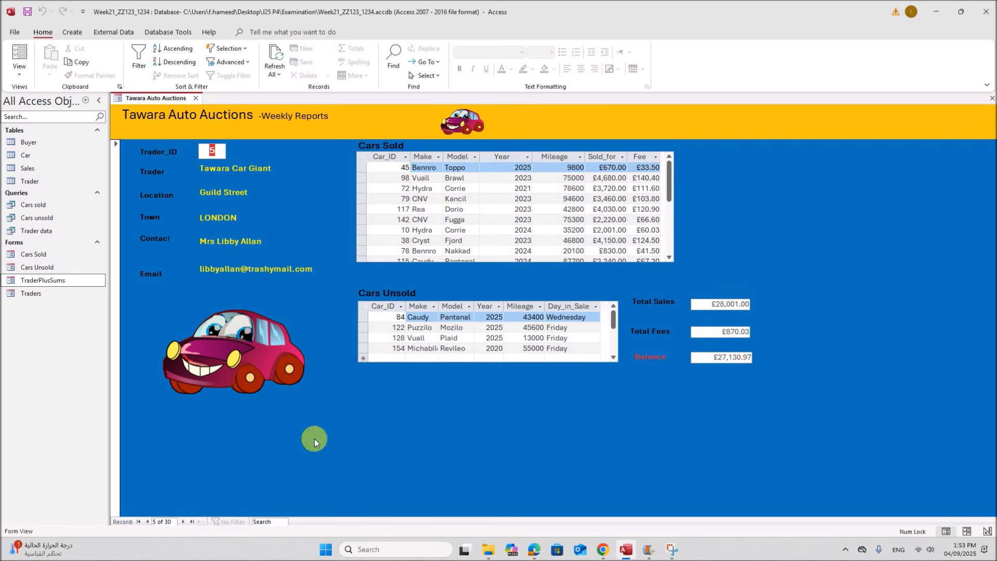
click(183, 522)
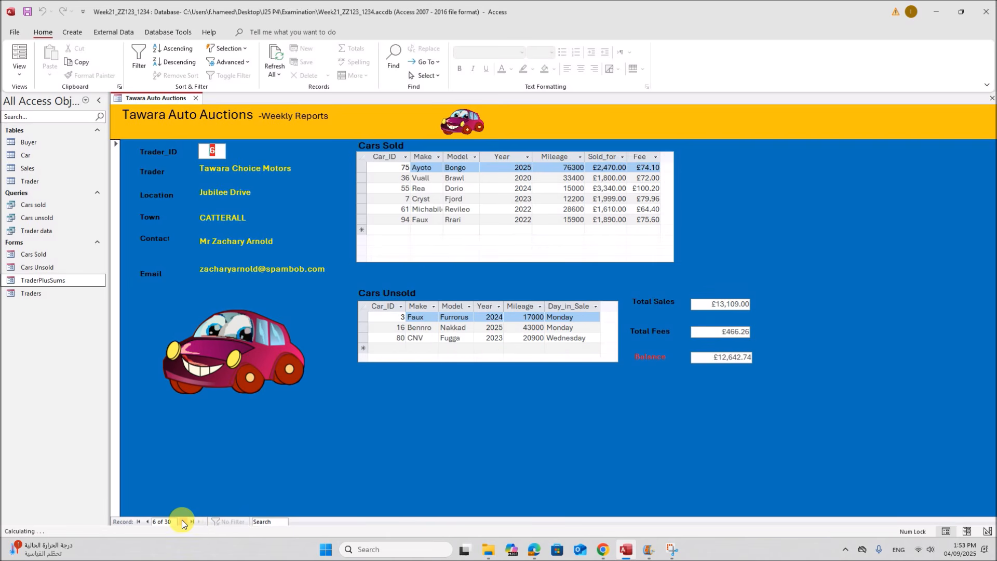
Browse the trader records forward to record 9 and back to record 4, comparing the totals with the exam paper's sample form
click(183, 522)
click(182, 521)
click(182, 521)
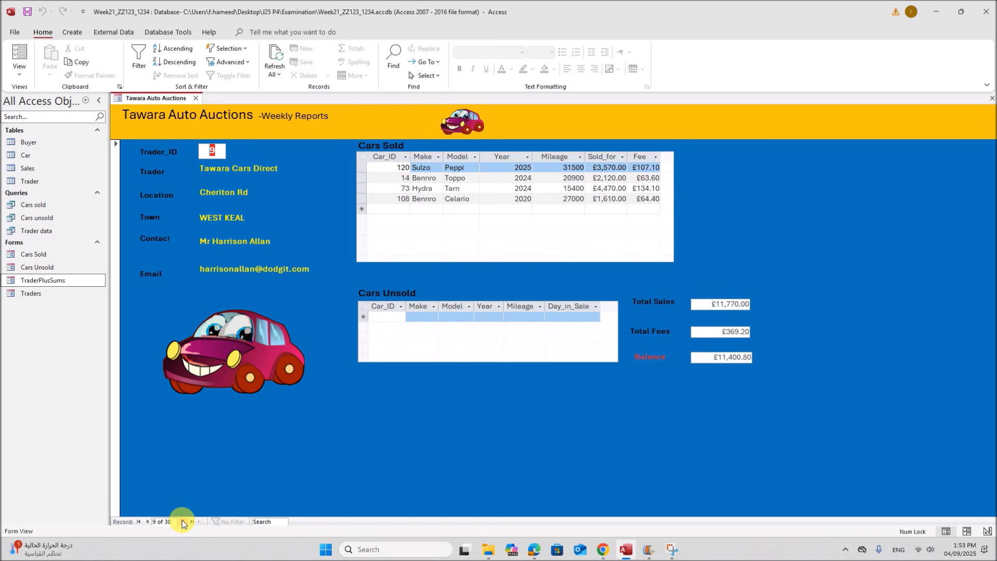
click(147, 522)
click(147, 522)
click(147, 522)
click(147, 522)
click(147, 522)
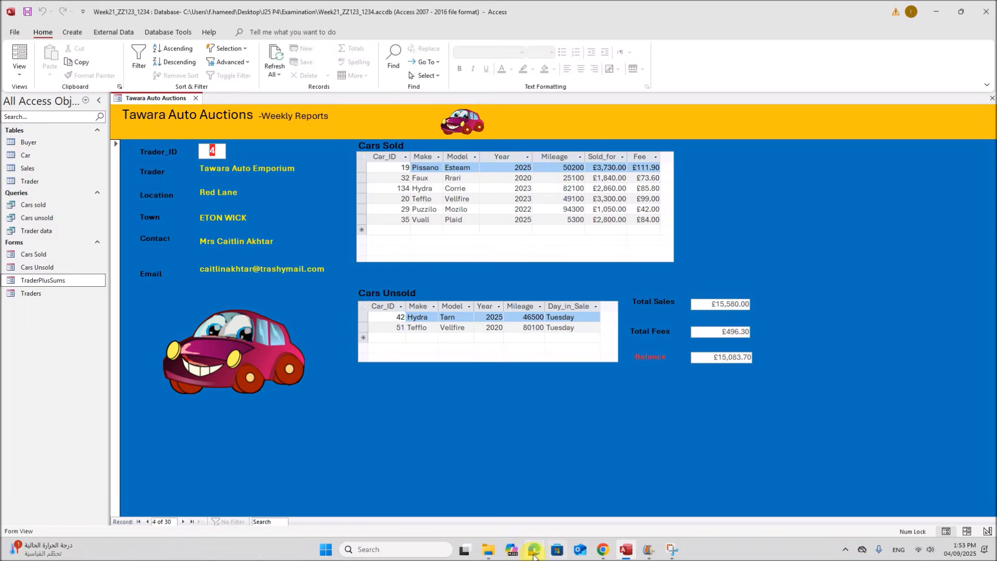
click(537, 551)
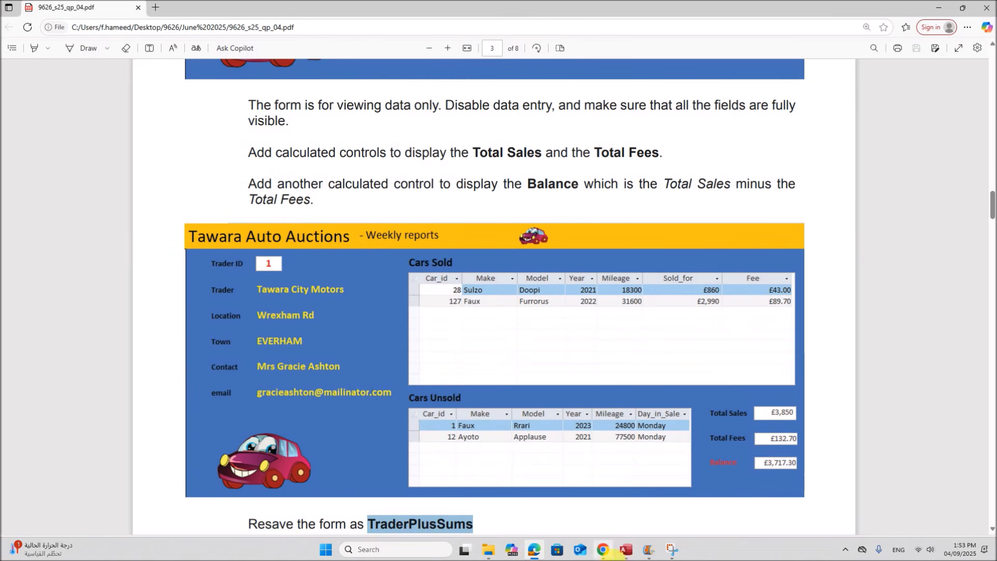
click(626, 549)
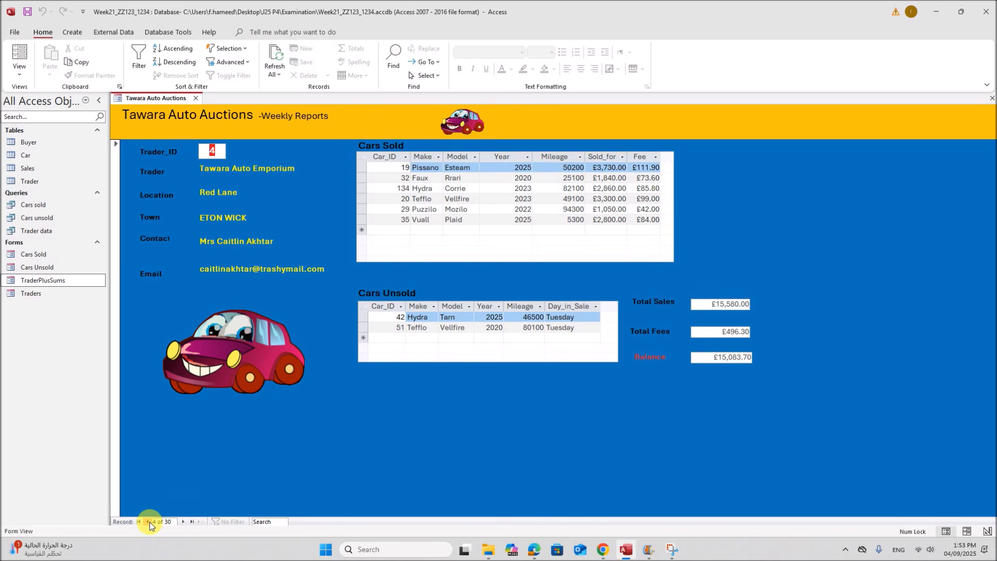
Find the Tawara City Motors record in the form and compare its car lists, Total Sales, Total Fees and Balance with the exam paper
click(148, 522)
click(148, 522)
click(149, 522)
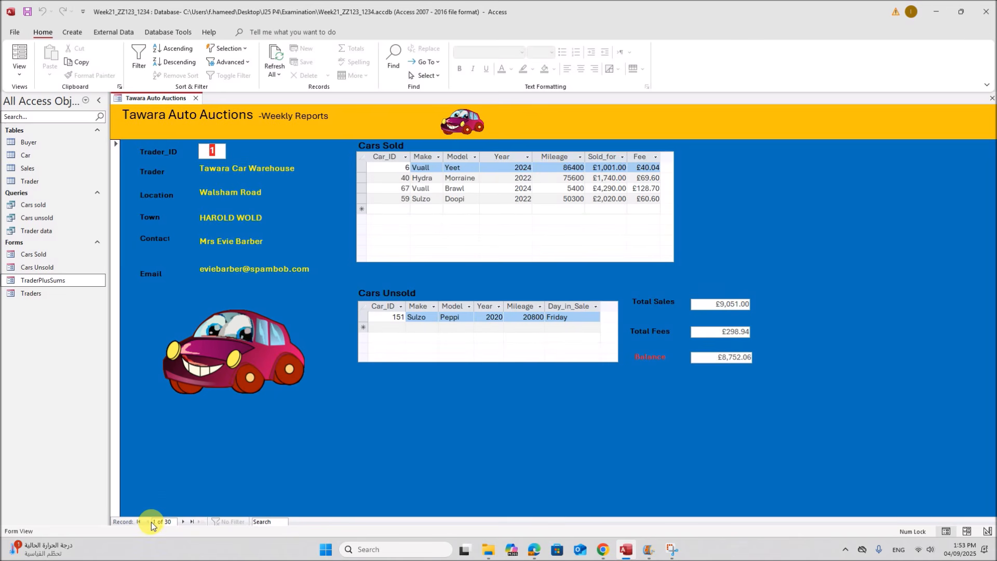
click(183, 521)
click(183, 522)
click(183, 522)
click(182, 522)
click(183, 521)
click(183, 522)
click(183, 522)
click(183, 522)
click(183, 522)
click(183, 522)
click(183, 522)
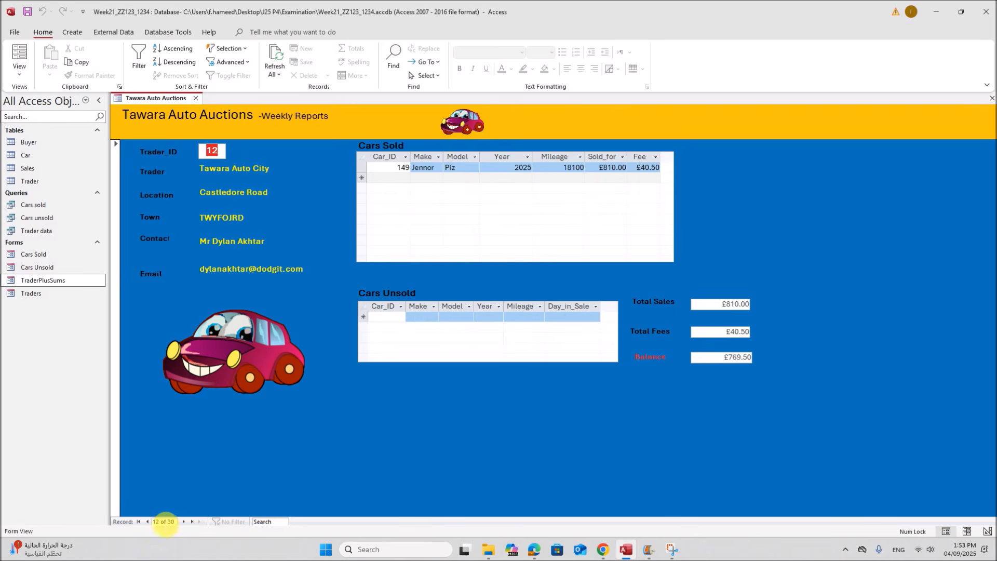
click(148, 521)
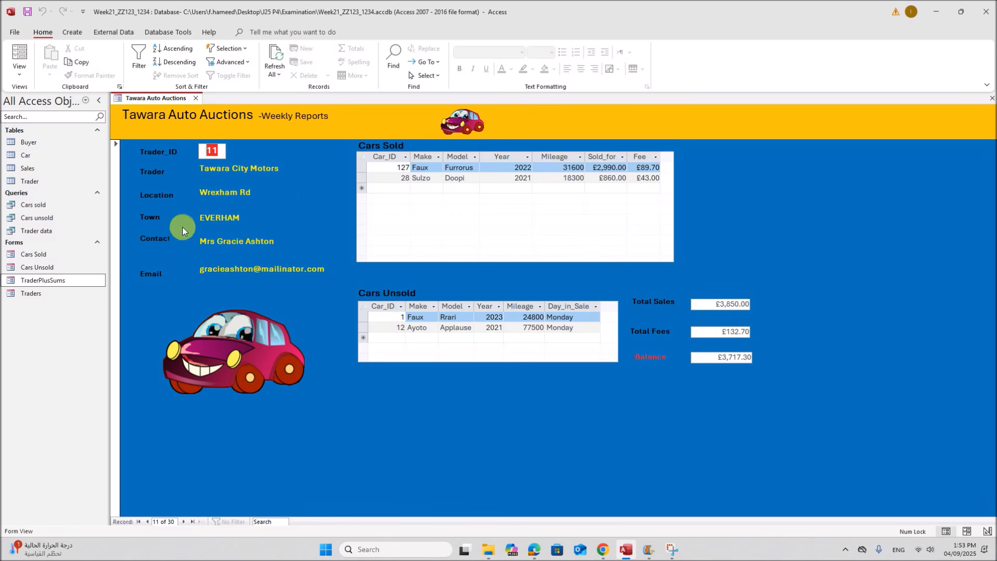
click(533, 549)
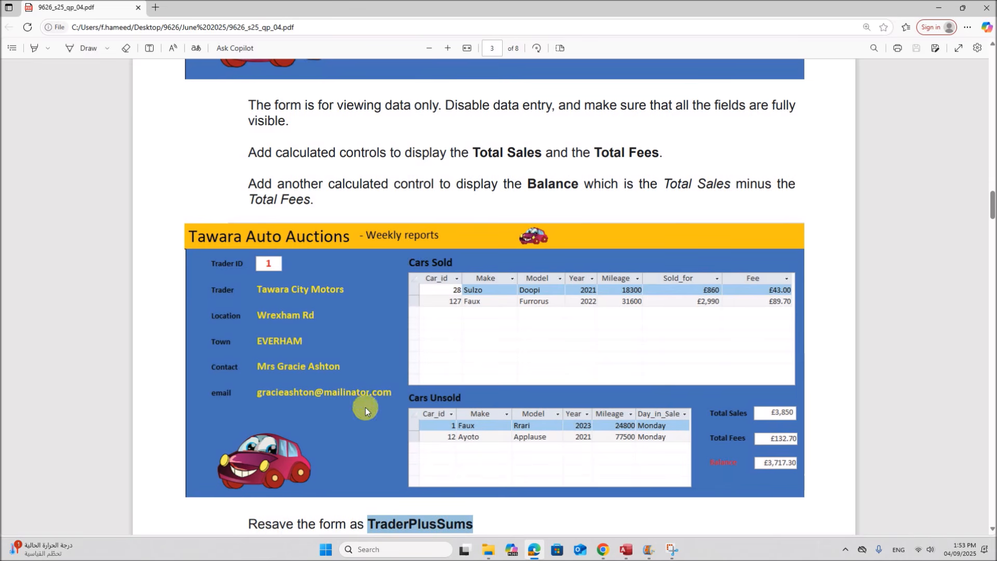
click(625, 549)
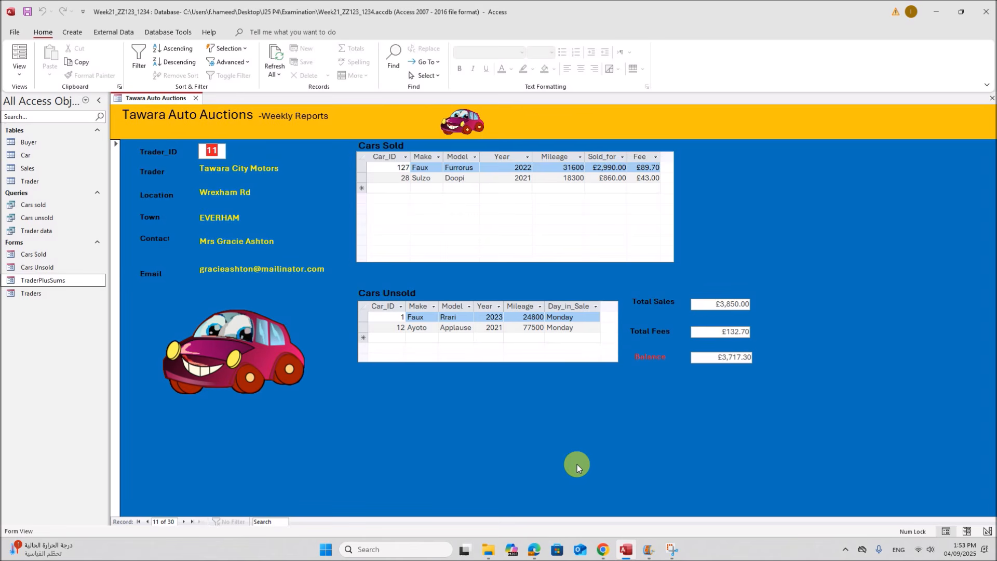
Open the form in Design view, check the required form name in the exam paper, and save the TraderPlusSums form
right_click(175, 96)
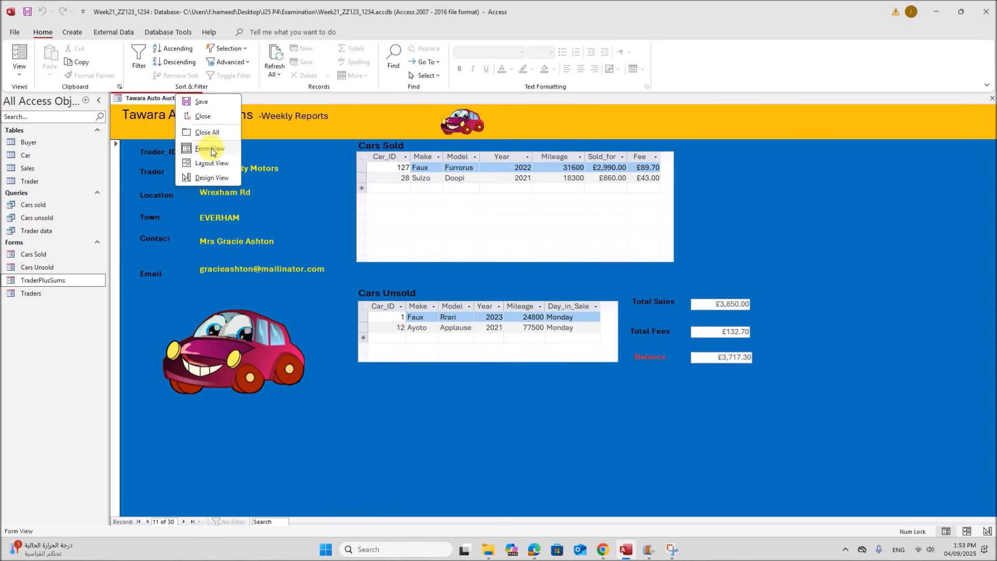
click(211, 177)
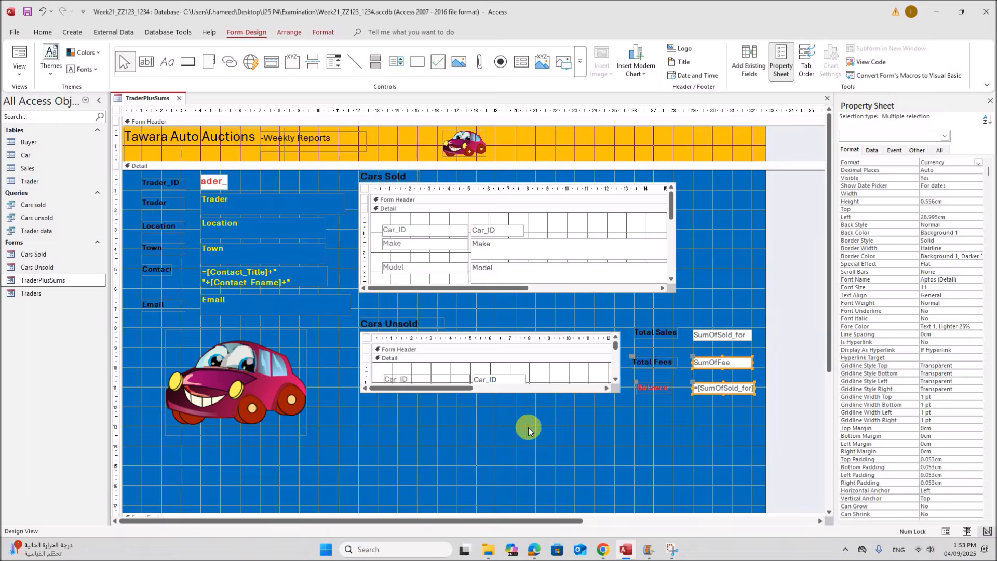
click(481, 432)
click(532, 550)
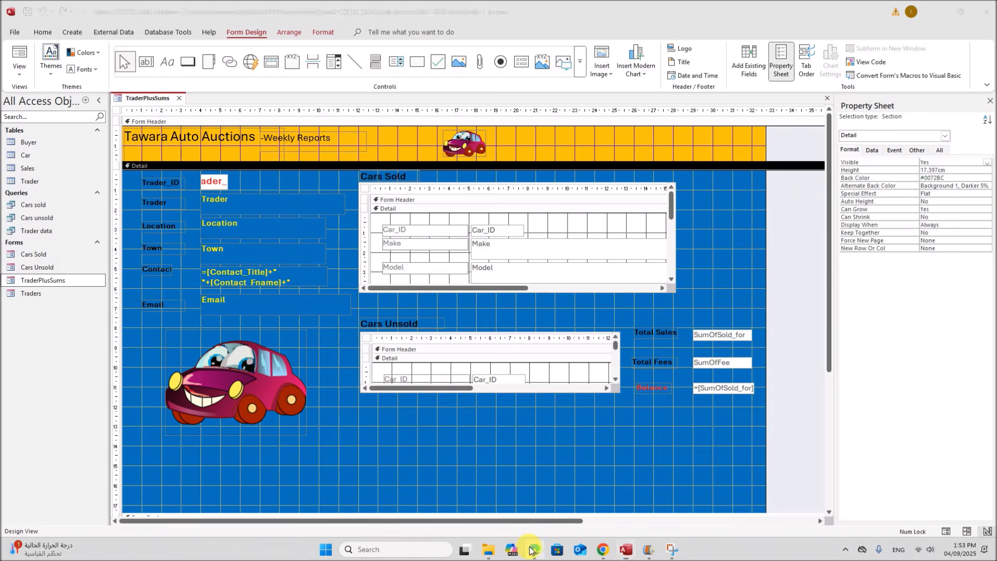
scroll(502, 429, down, 4)
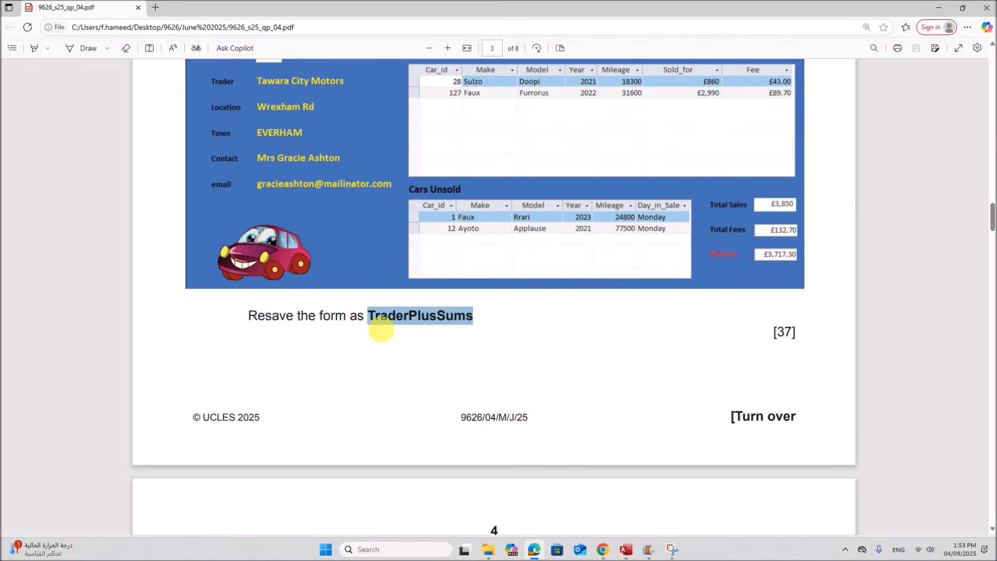
click(626, 548)
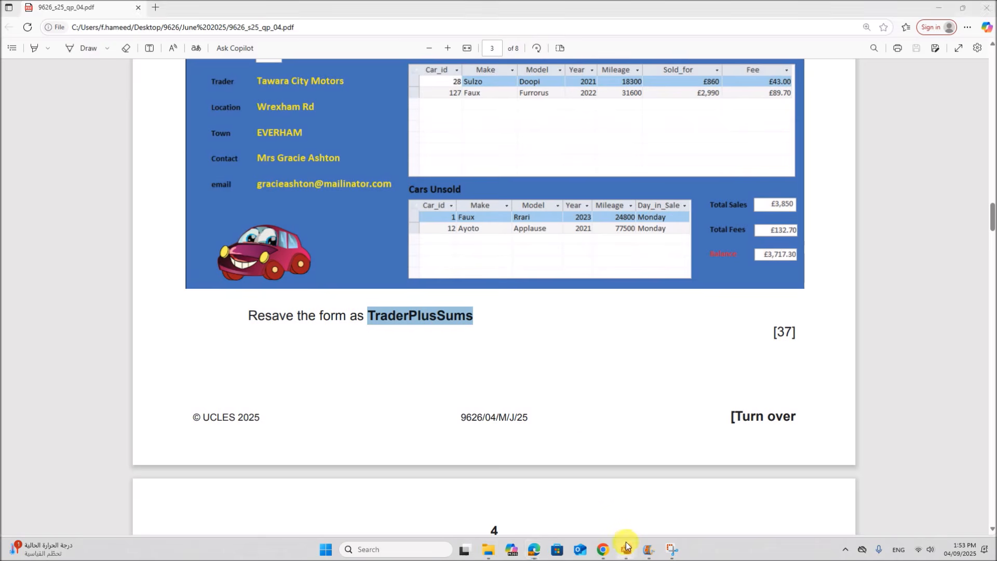
right_click(147, 98)
click(173, 108)
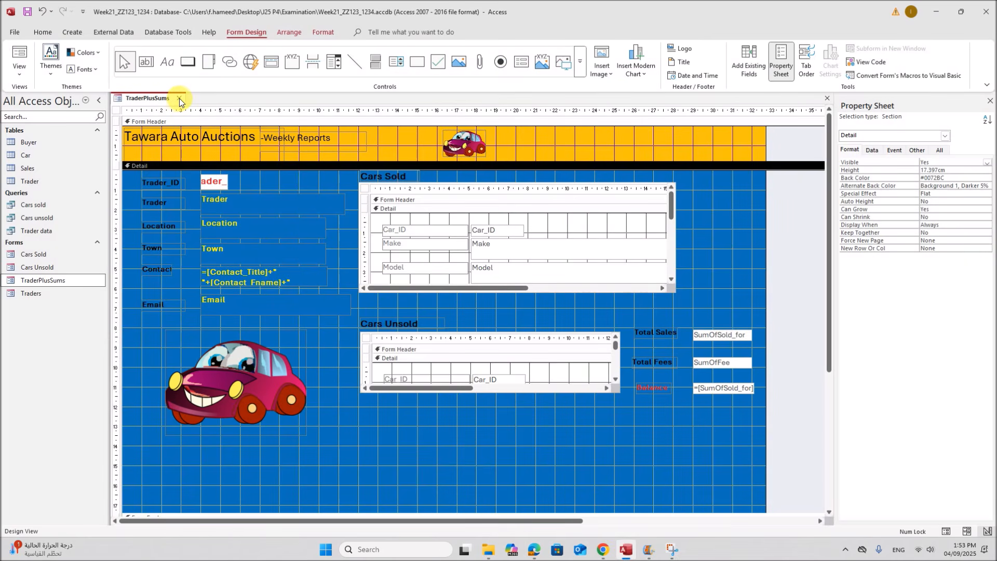
Show the TraderPlusSums form in Form view once more and close it
right_click(147, 98)
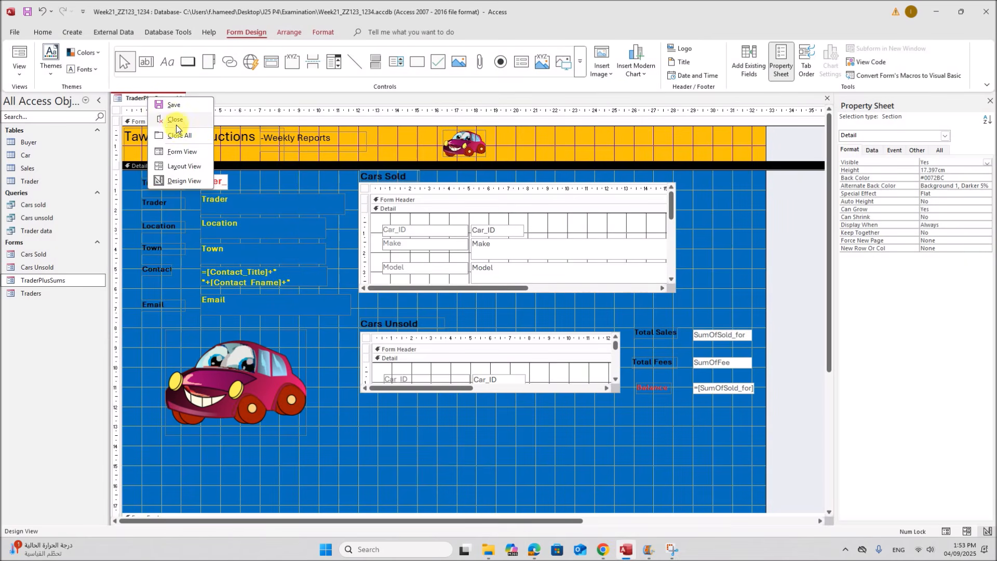
click(181, 152)
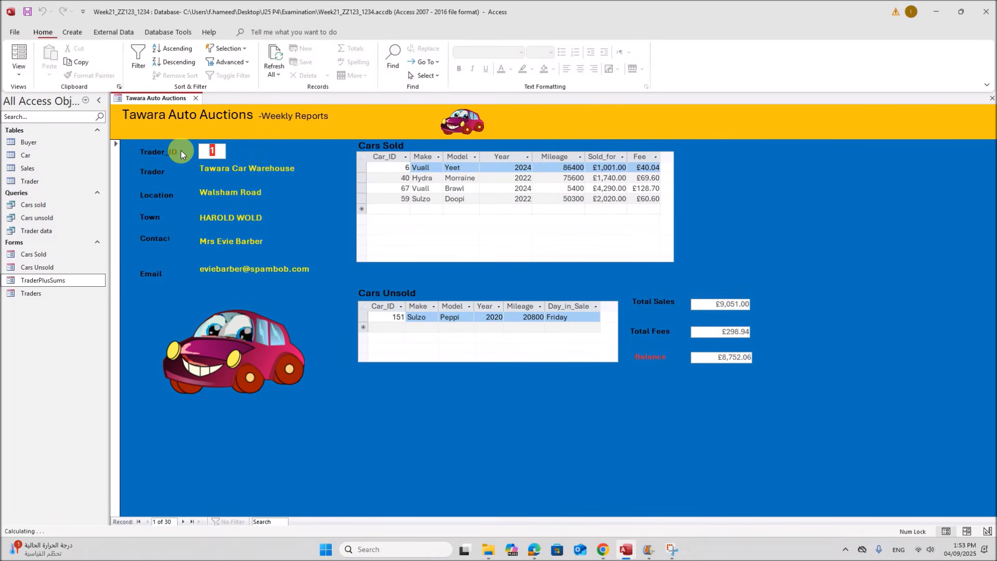
right_click(163, 99)
click(189, 119)
Read task (b) in the exam paper, examining the Week21Summary report's name, heading, columns, trader grouping and totals
click(534, 549)
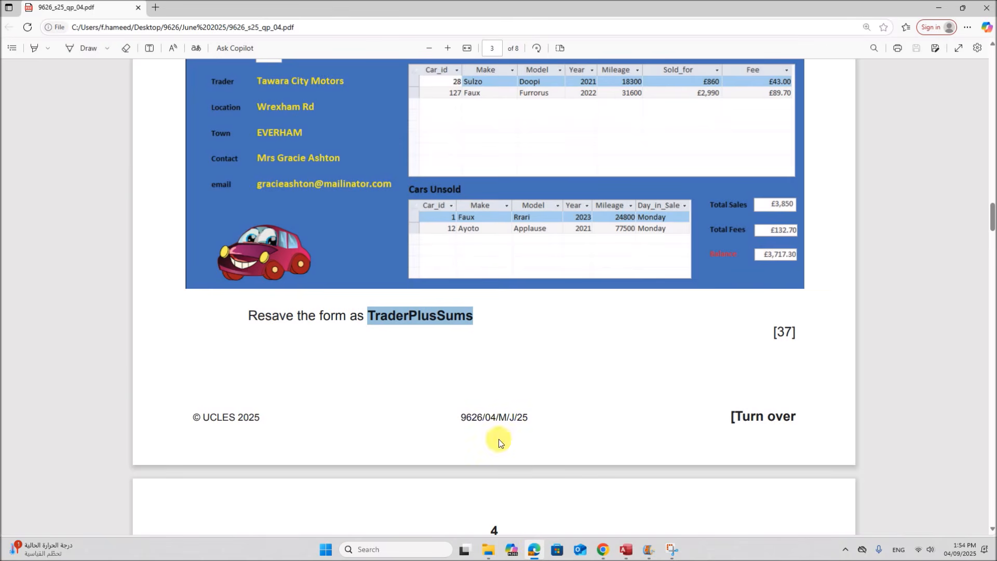
scroll(378, 345, down, 9)
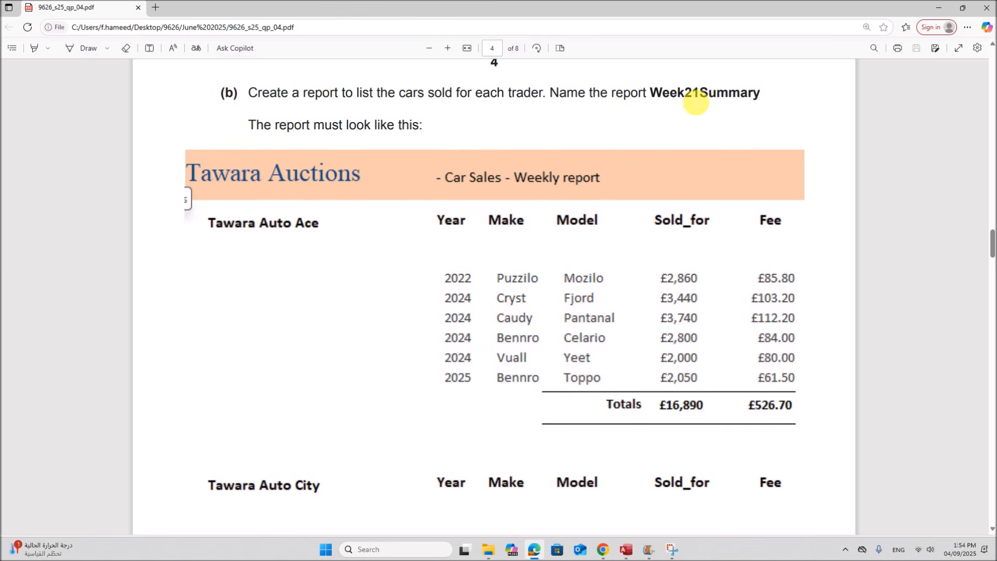
drag(686, 99, 762, 98)
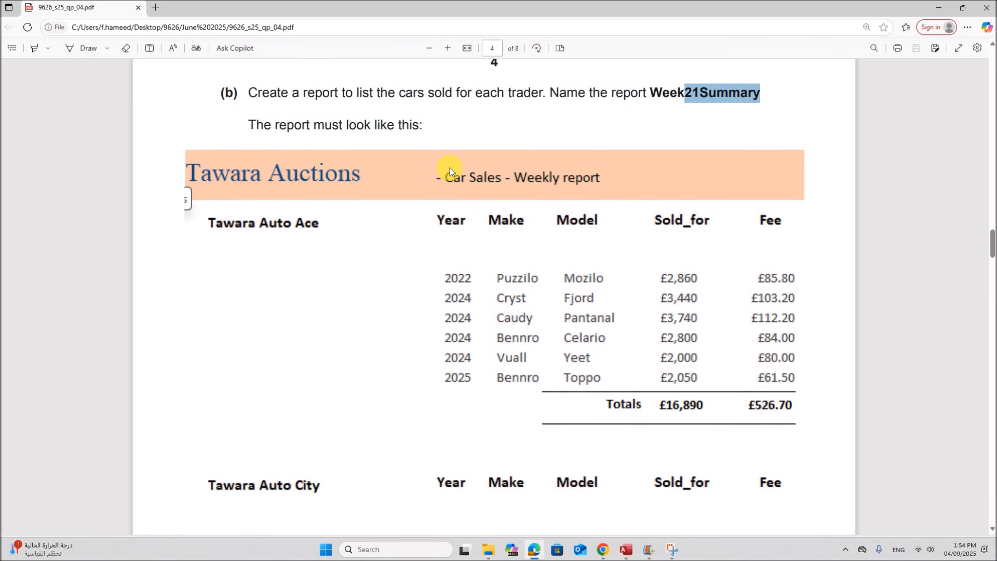
scroll(400, 146, down, 1)
scroll(338, 120, up, 1)
scroll(535, 340, down, 2)
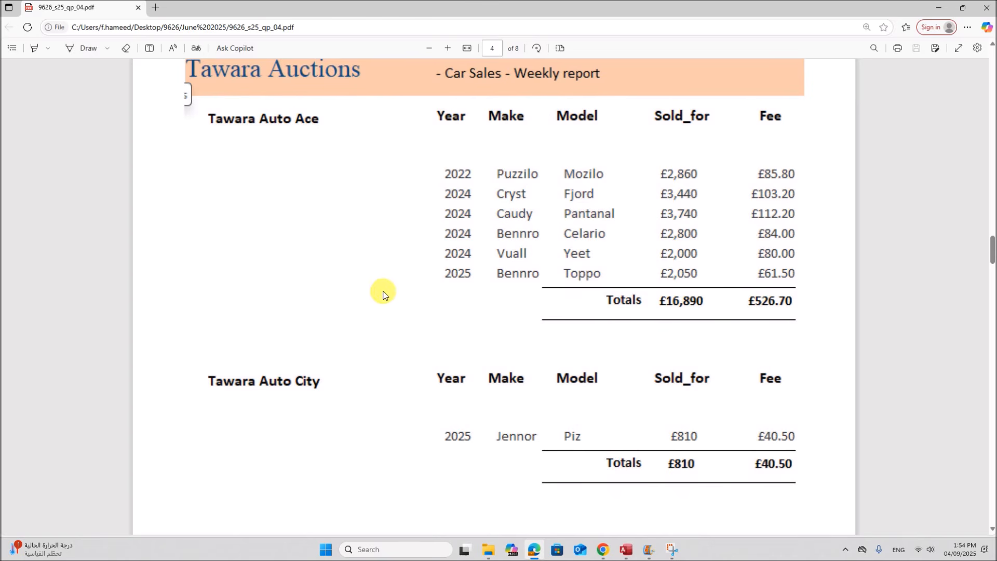
scroll(384, 295, down, 3)
scroll(383, 291, up, 5)
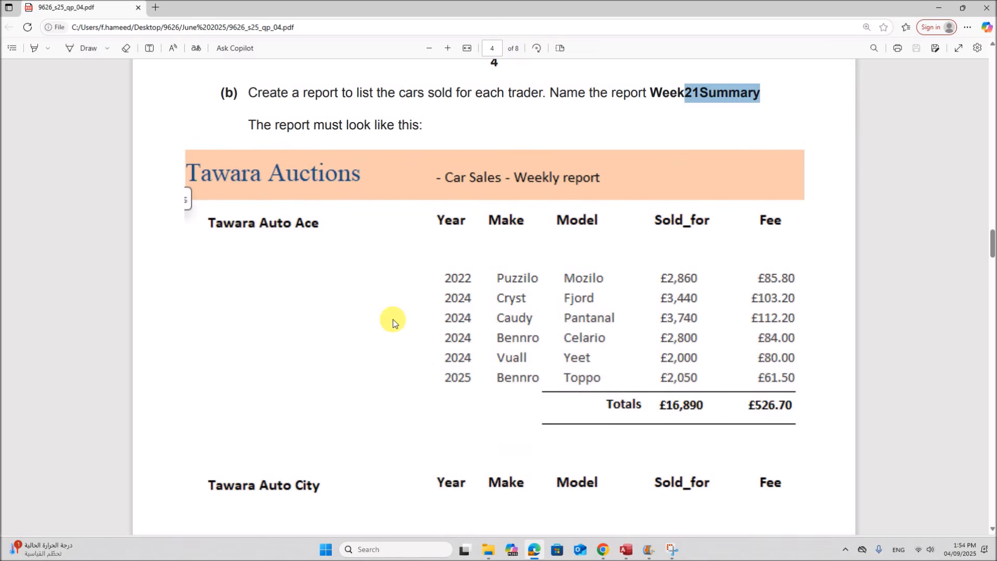
Create a new query in Design view in Access, add the Trader table and enlarge its field list to show all fields
click(626, 549)
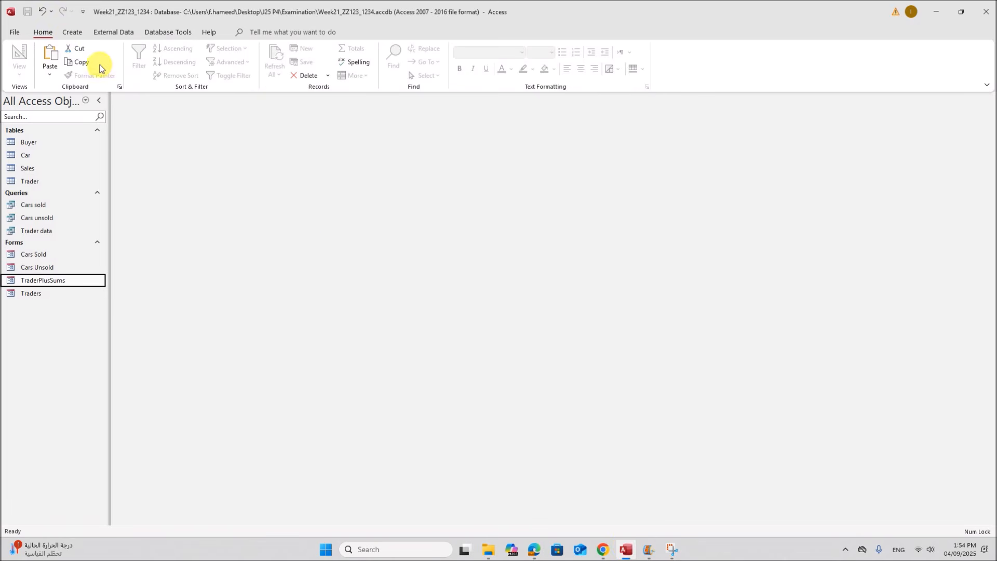
click(70, 33)
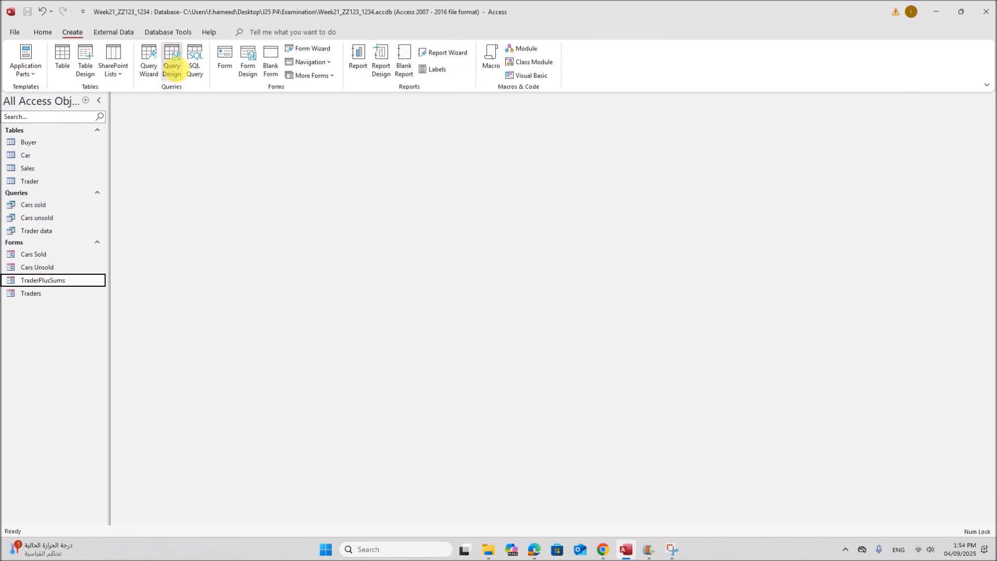
click(173, 66)
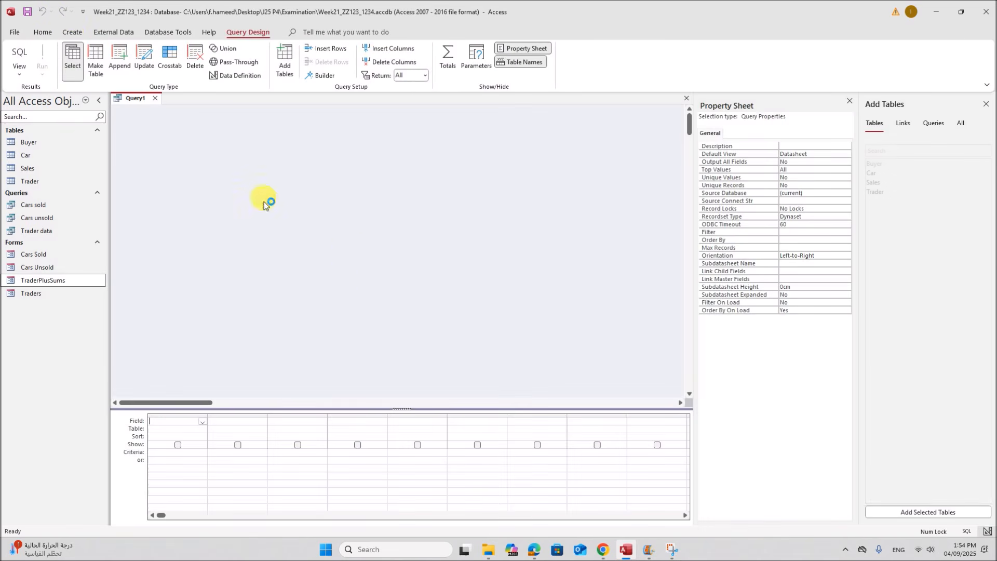
click(849, 100)
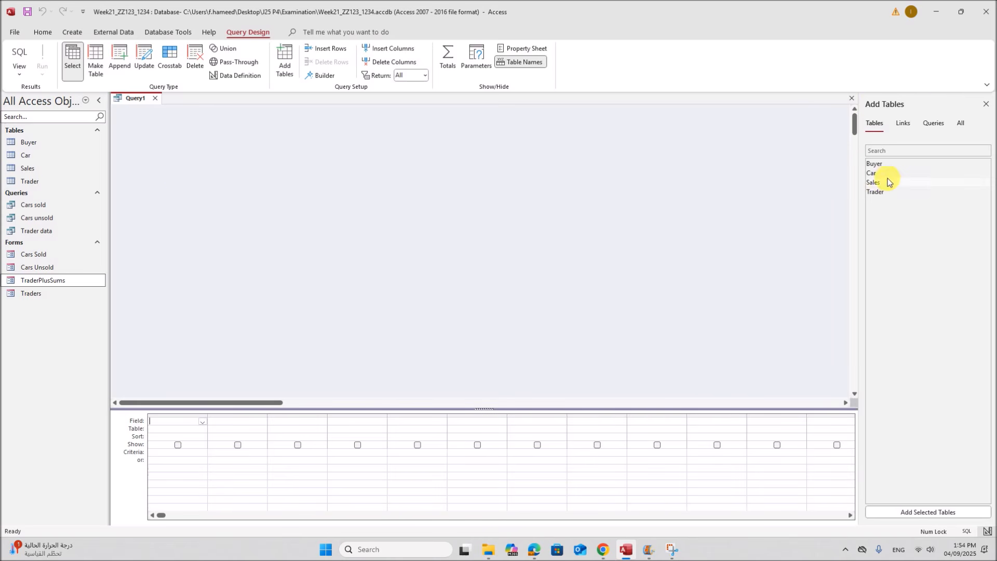
double_click(878, 192)
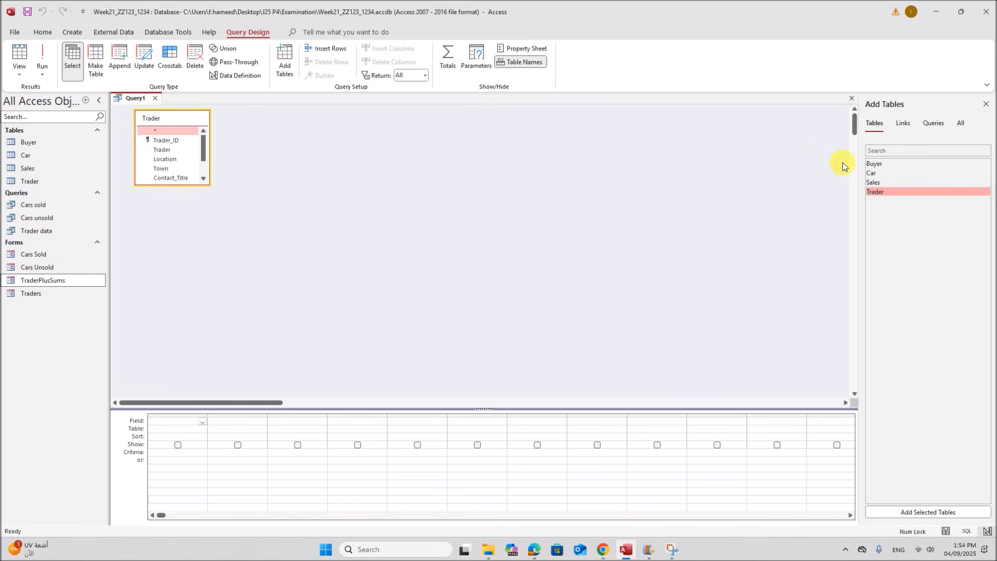
drag(172, 189, 174, 244)
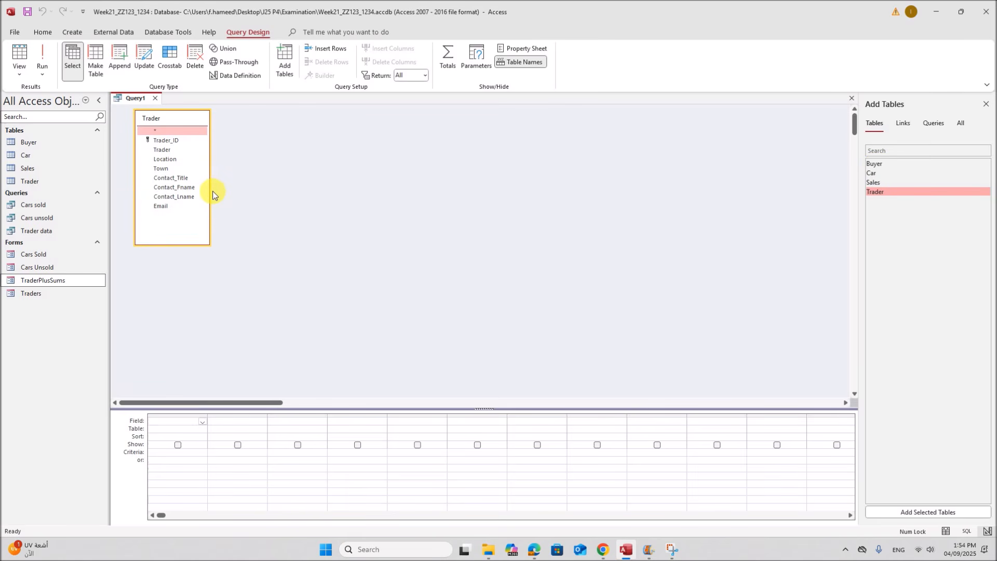
drag(210, 192, 319, 205)
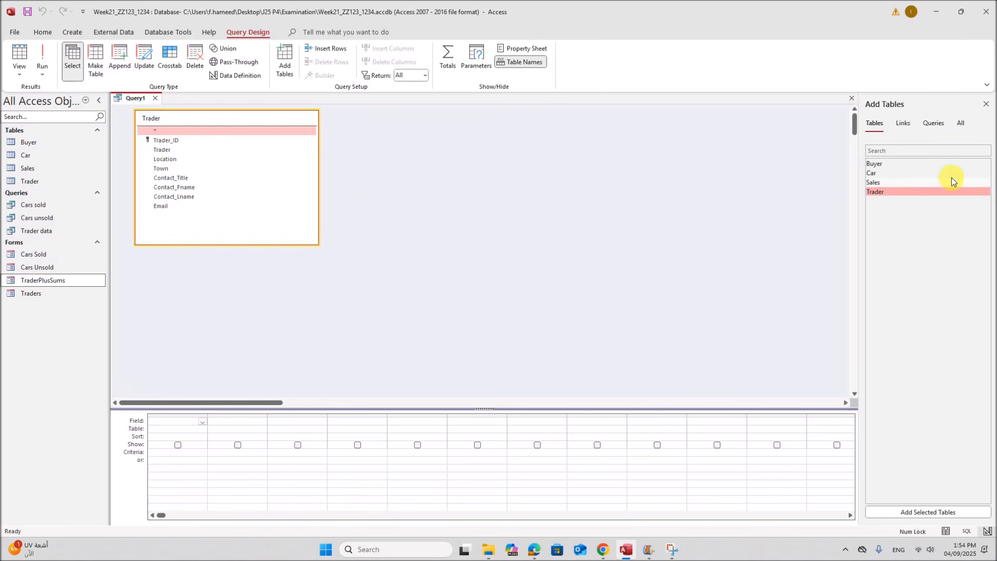
Add the Car and Sales tables to the query and lengthen the Car table's field list
double_click(881, 173)
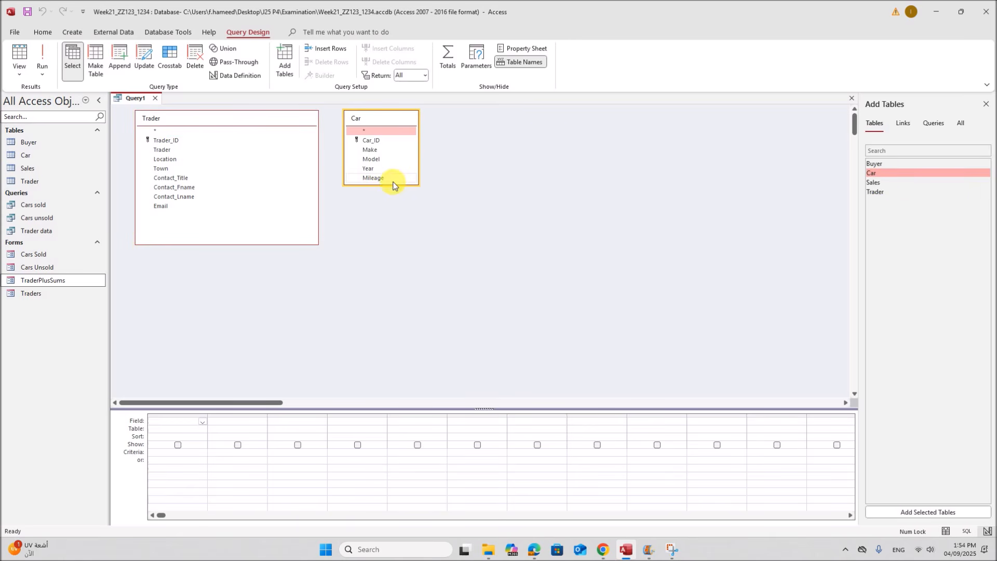
drag(395, 188, 395, 244)
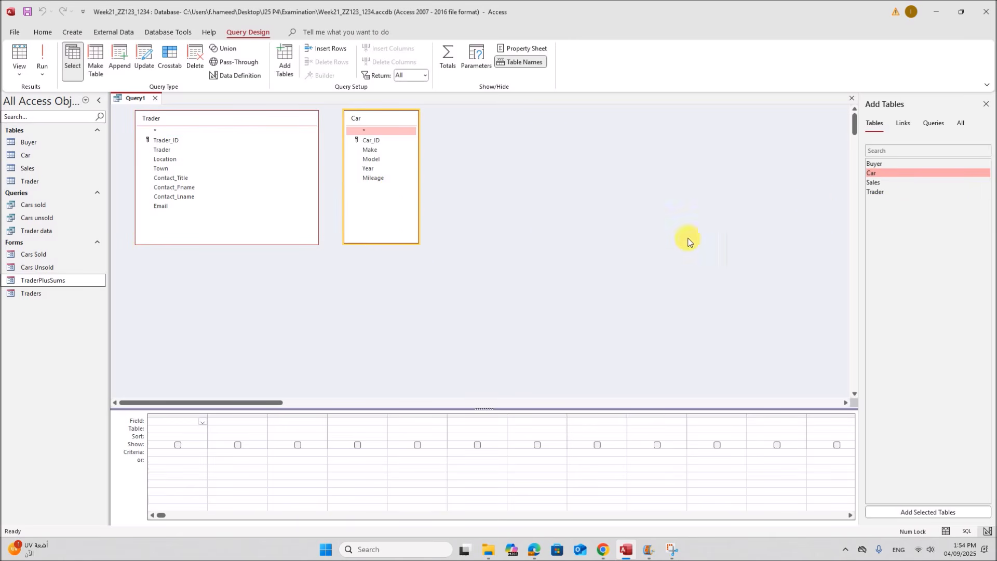
double_click(873, 182)
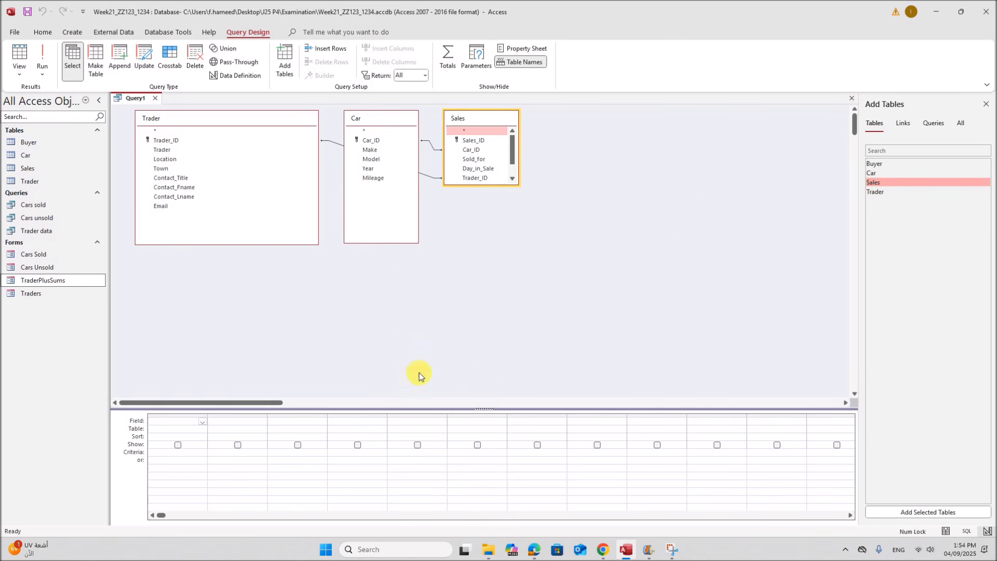
Check the report columns in the exam paper and add the Trader field from the Trader table to the query
mouse_move(535, 549)
click(516, 527)
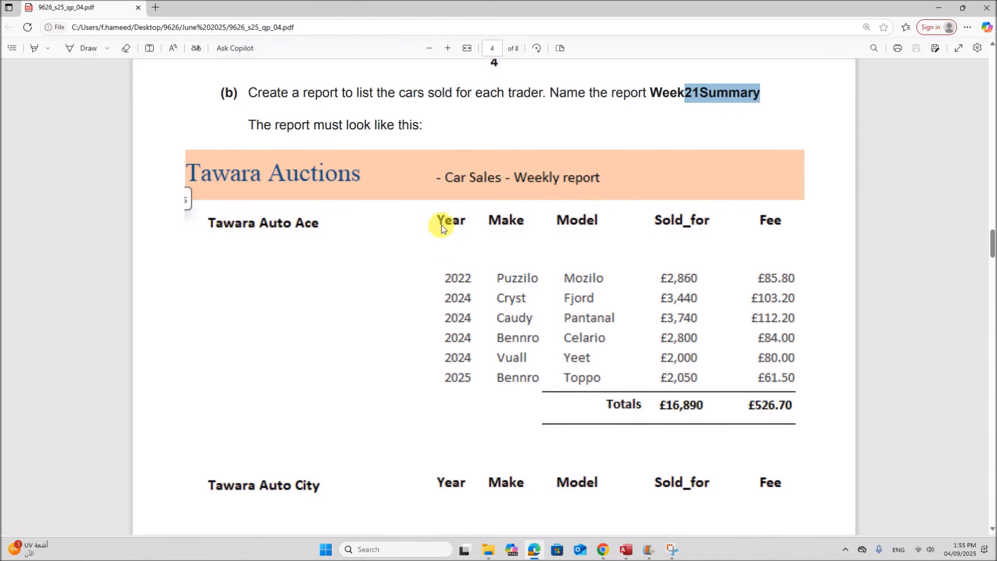
click(626, 550)
double_click(170, 150)
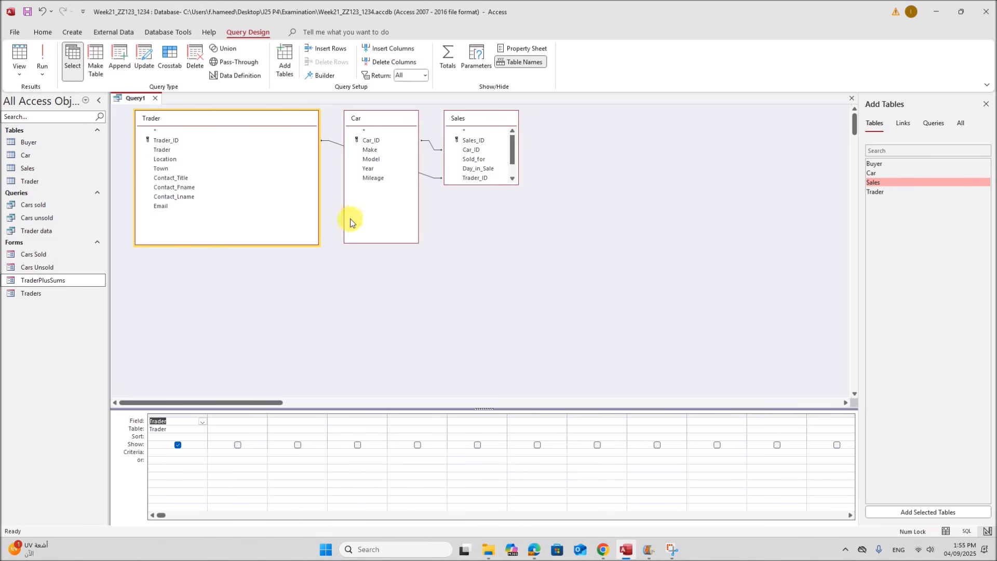
mouse_move(536, 550)
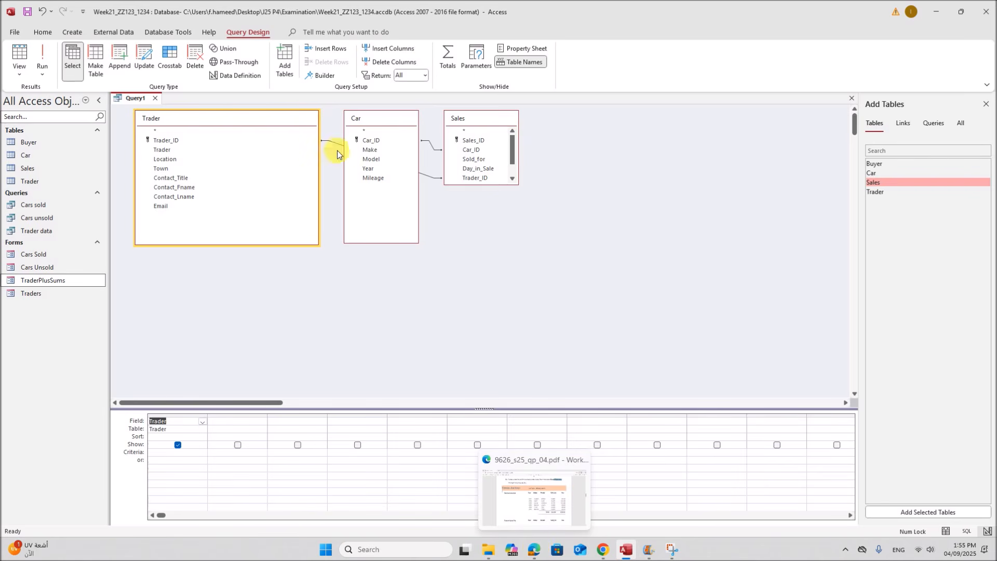
Add Year, Make and Model from the Car table and Sold_for and Fee from the Sales table to the query
double_click(369, 167)
double_click(371, 150)
double_click(370, 159)
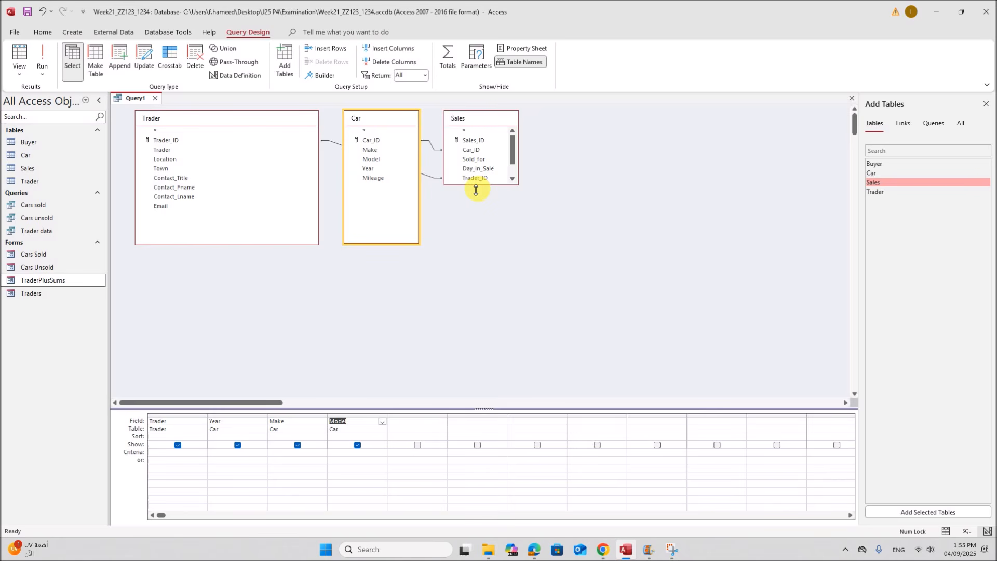
drag(476, 190, 476, 253)
double_click(474, 159)
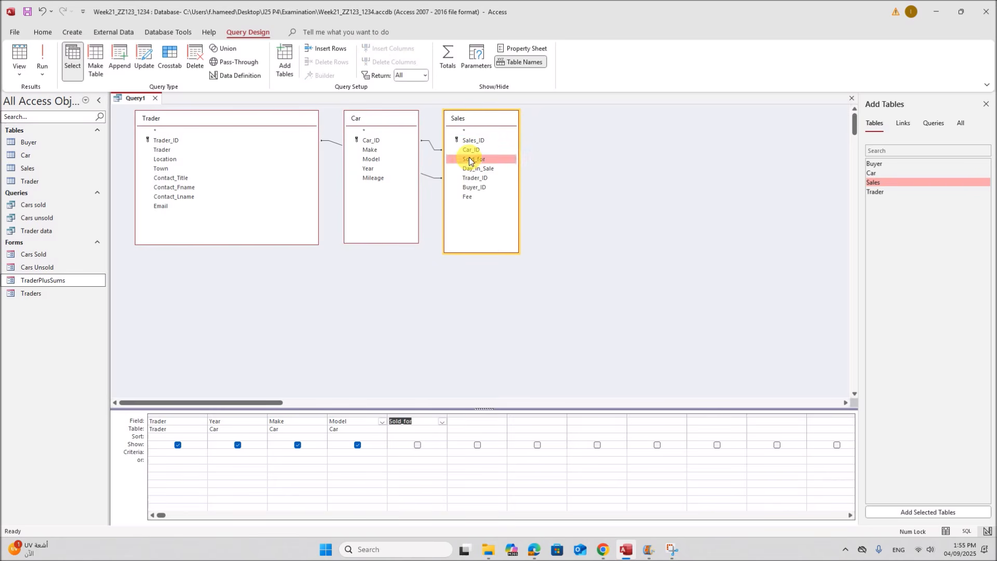
double_click(469, 197)
Run the query, fit the Trader column to its contents and check the records for cars without a sale
click(43, 58)
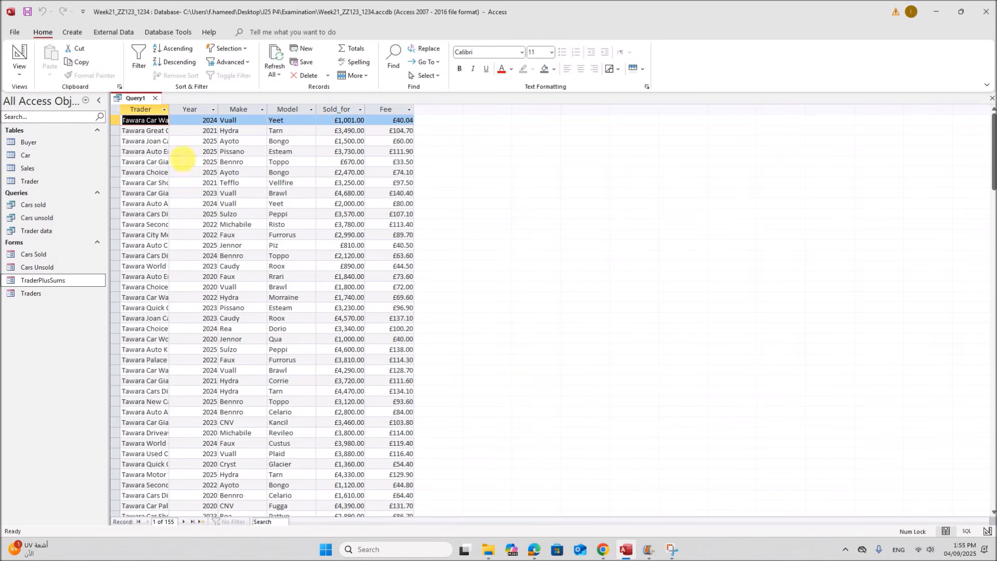
double_click(177, 116)
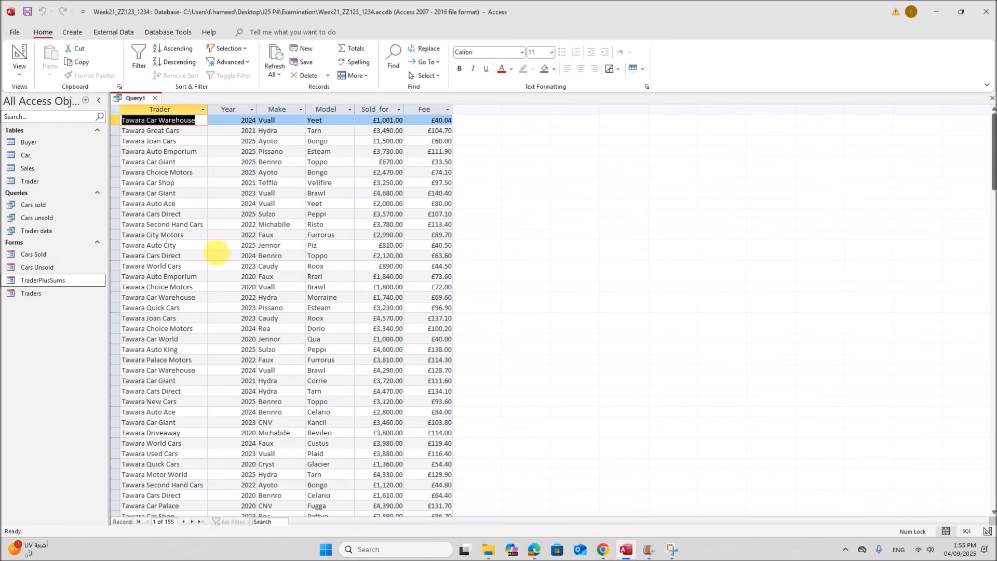
scroll(221, 306, down, 10)
scroll(223, 315, down, 12)
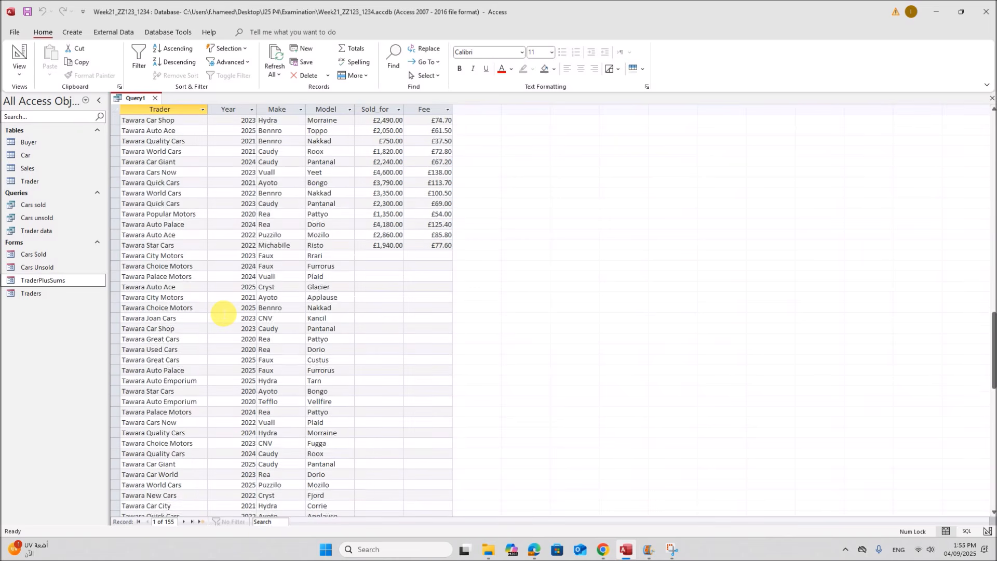
scroll(223, 309, up, 20)
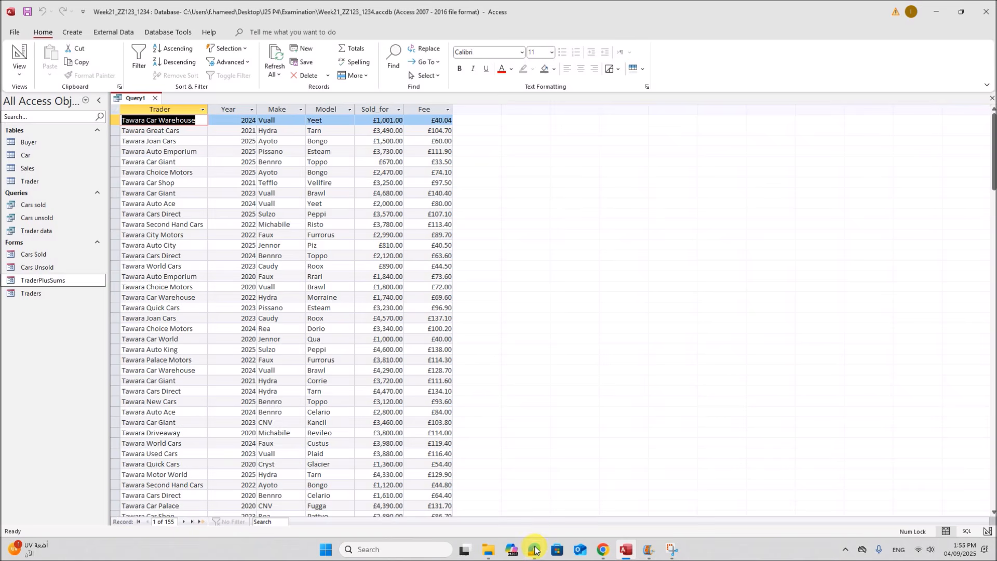
Check the "cars sold" wording in the exam paper and set the Sold_for criterion to >0 in the Access query
click(534, 550)
scroll(476, 392, up, 1)
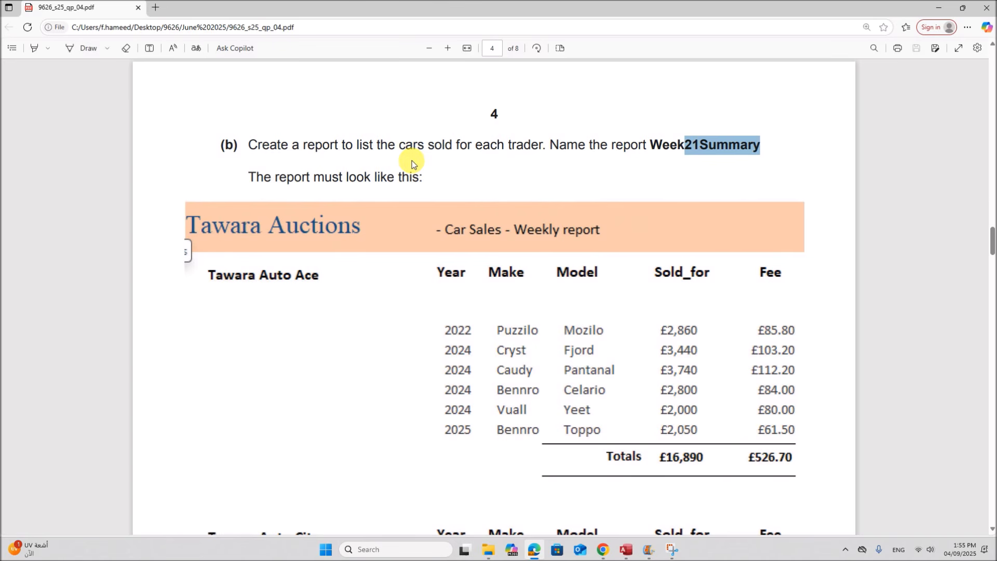
drag(400, 155, 452, 151)
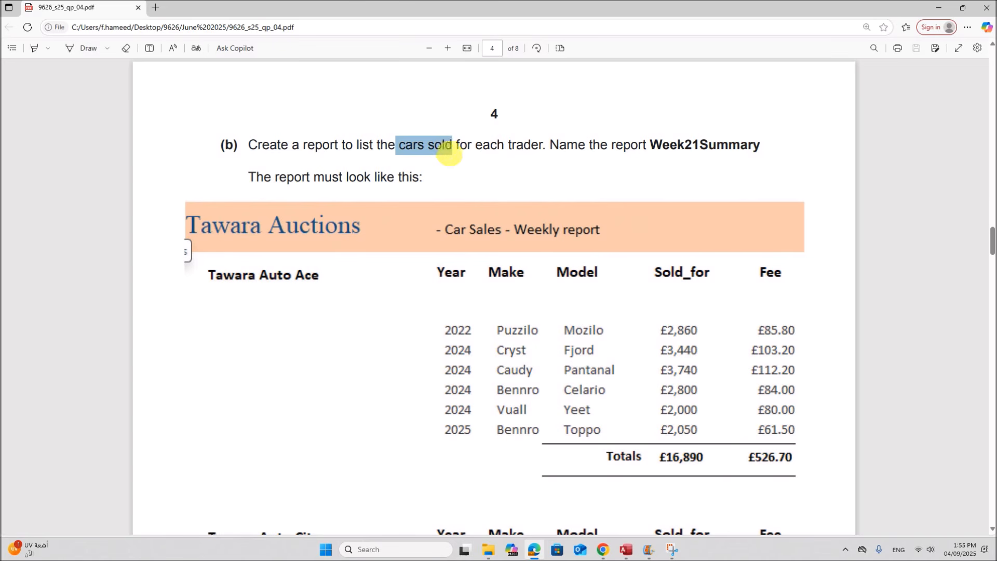
click(626, 549)
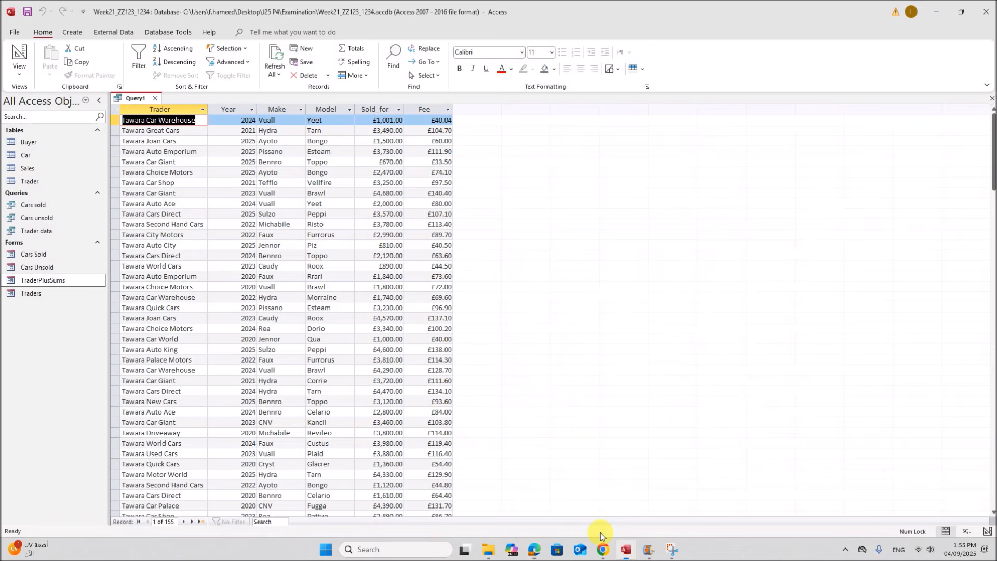
right_click(130, 98)
click(162, 153)
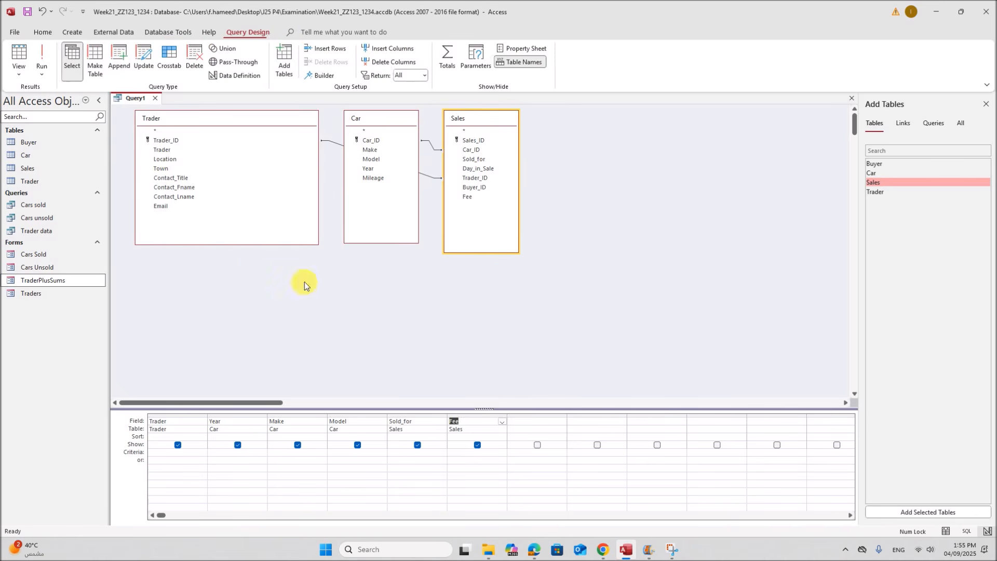
click(404, 457)
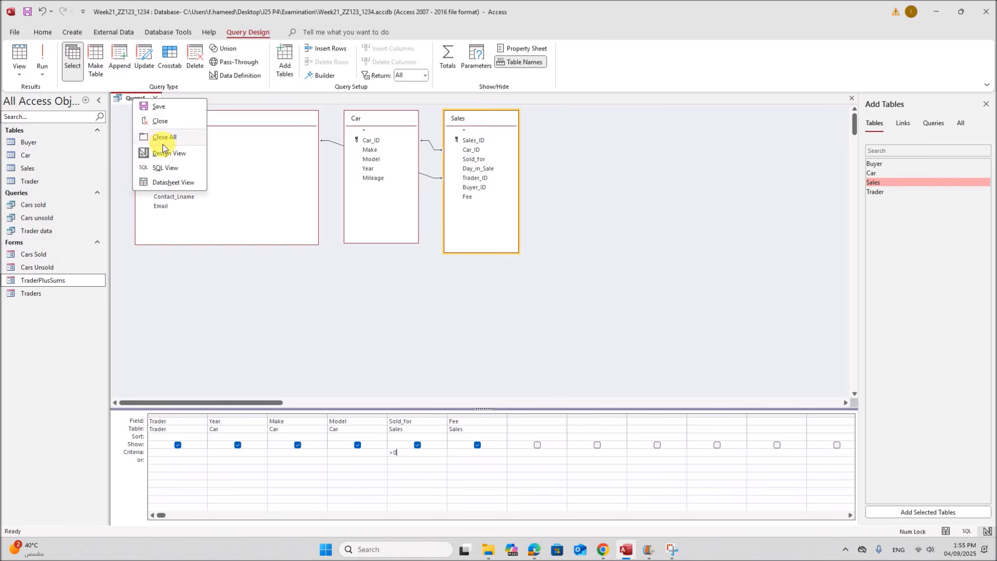
Run the filtered query without saving it and look through the Sold_for and Fee values of all records
click(150, 106)
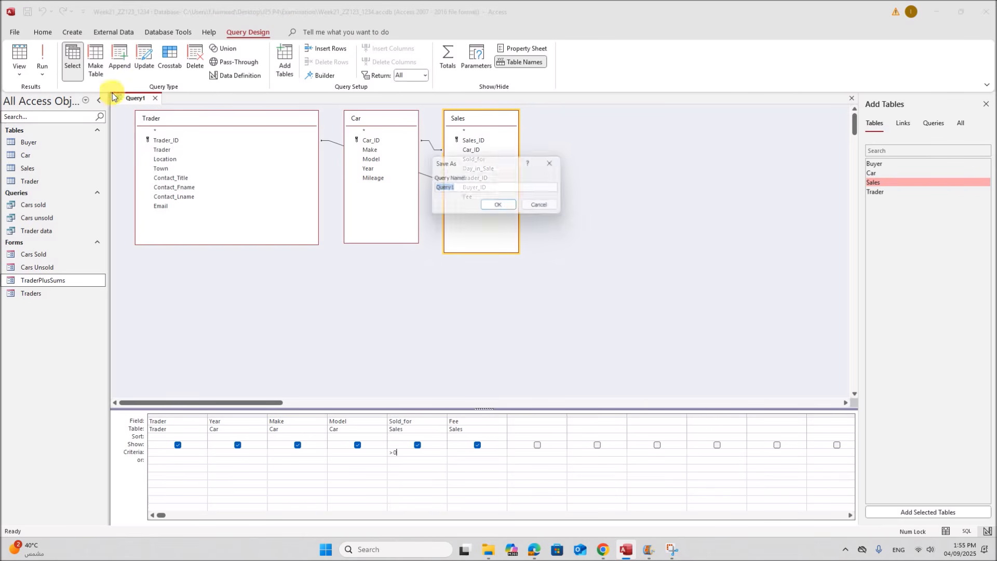
click(534, 210)
click(41, 59)
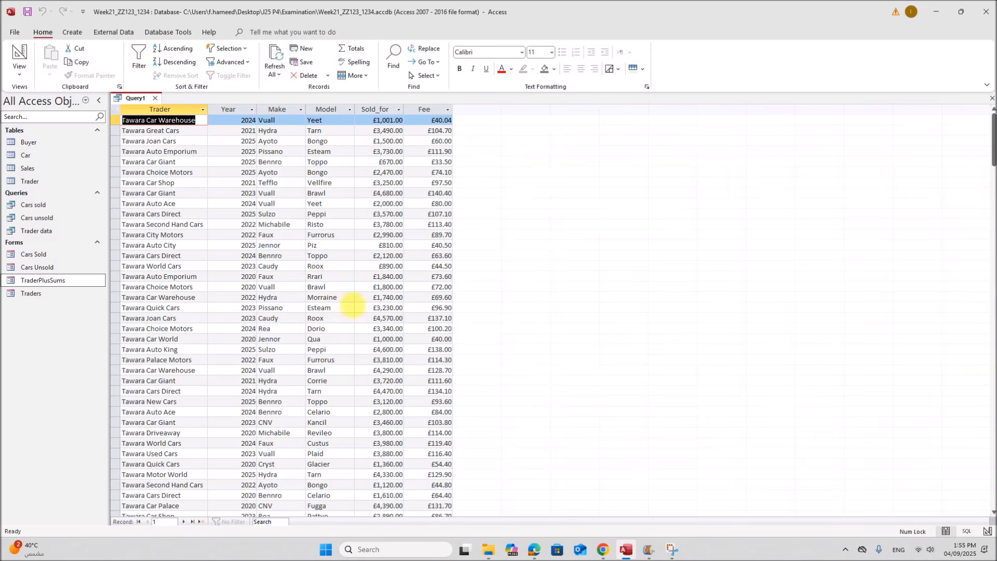
scroll(378, 390, down, 20)
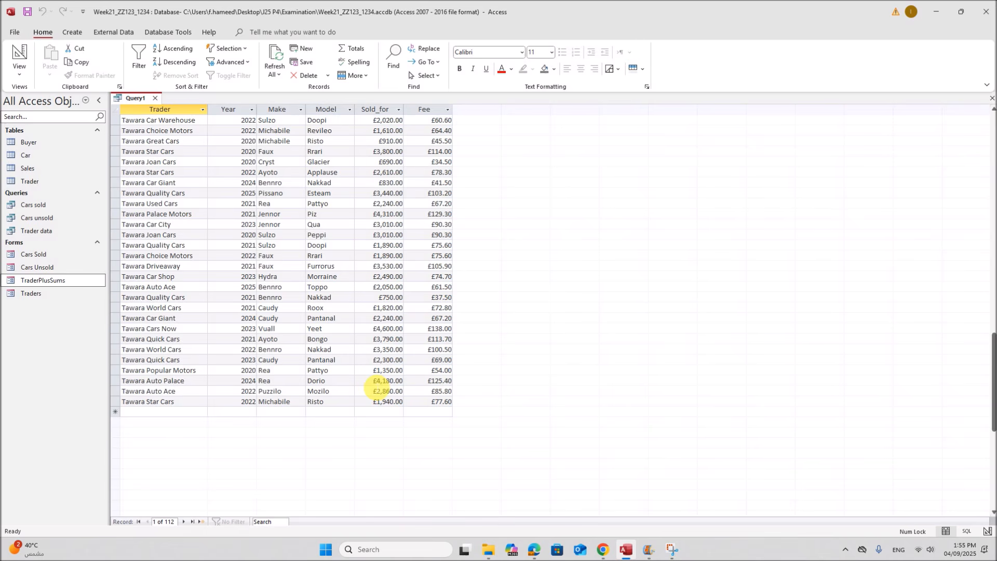
scroll(327, 356, up, 15)
scroll(330, 356, up, 15)
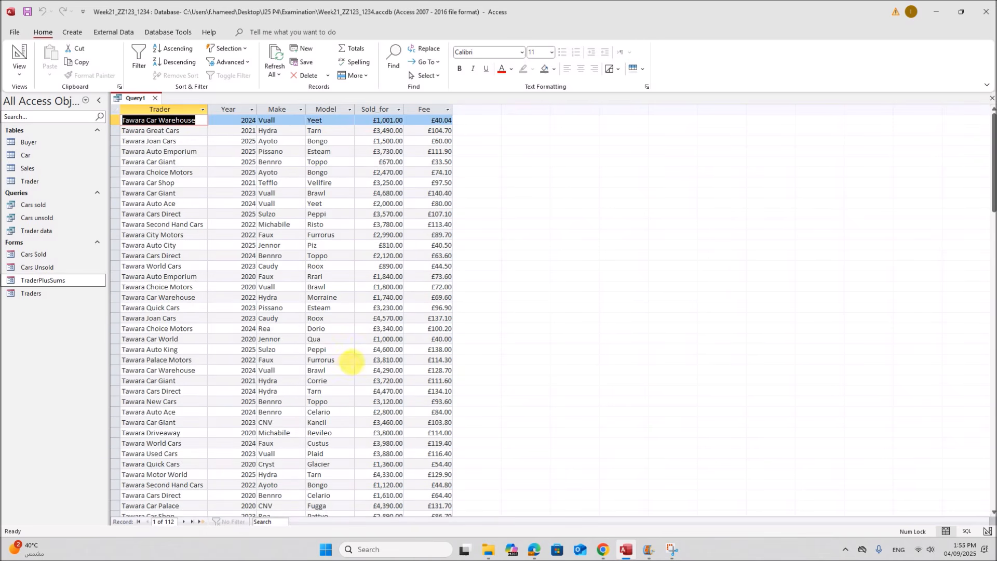
Review the rest of task (b) in the exam paper for the report layout, page and PDF export requirements, and return to Access
click(533, 549)
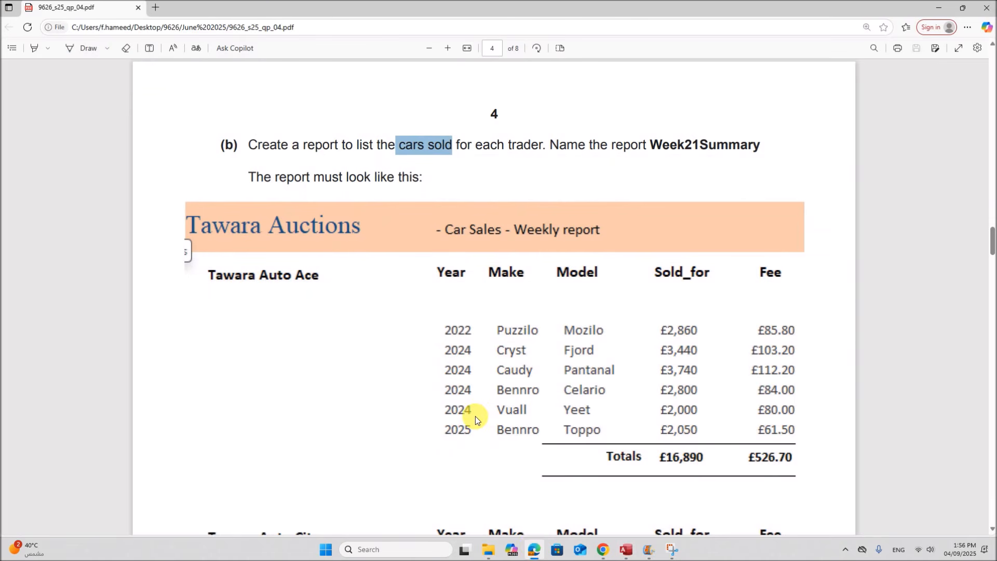
scroll(475, 418, down, 15)
scroll(472, 418, down, 15)
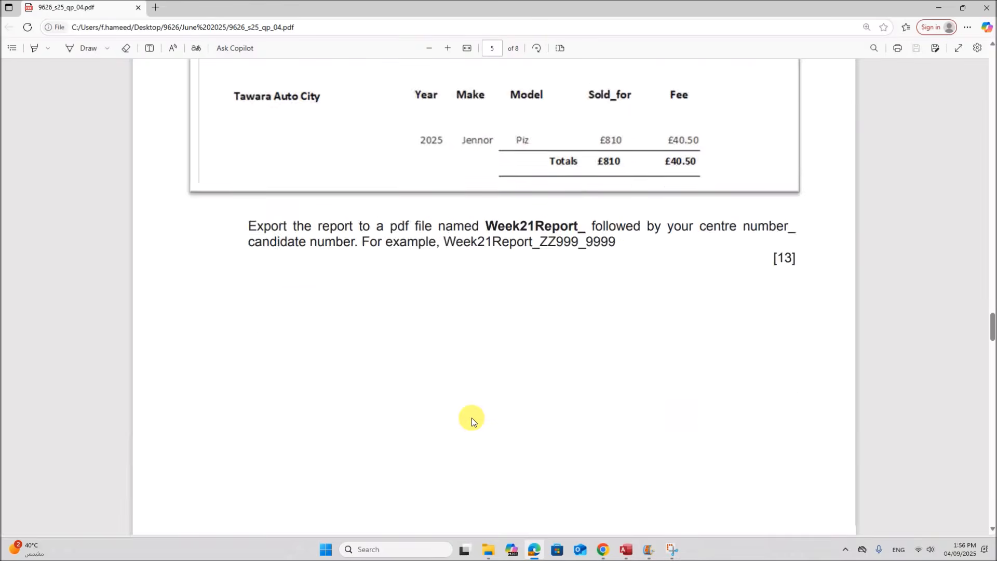
scroll(471, 416, up, 9)
scroll(470, 419, up, 7)
scroll(470, 418, up, 15)
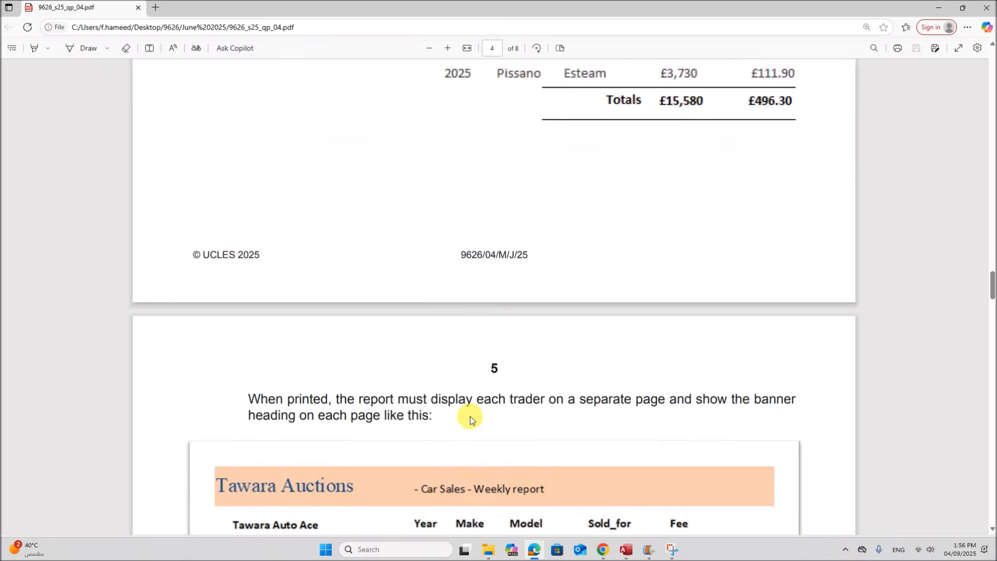
scroll(470, 416, up, 9)
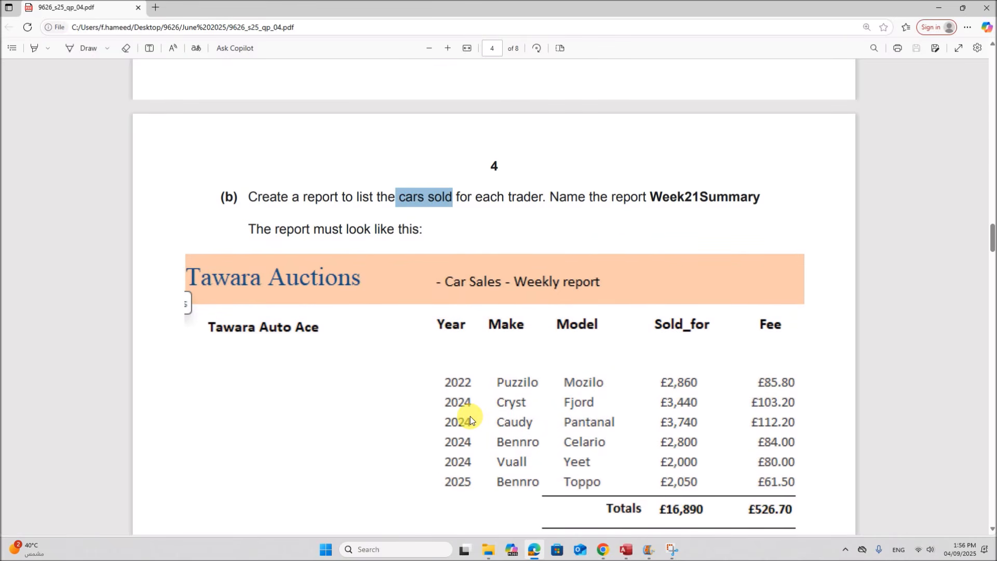
scroll(469, 419, down, 2)
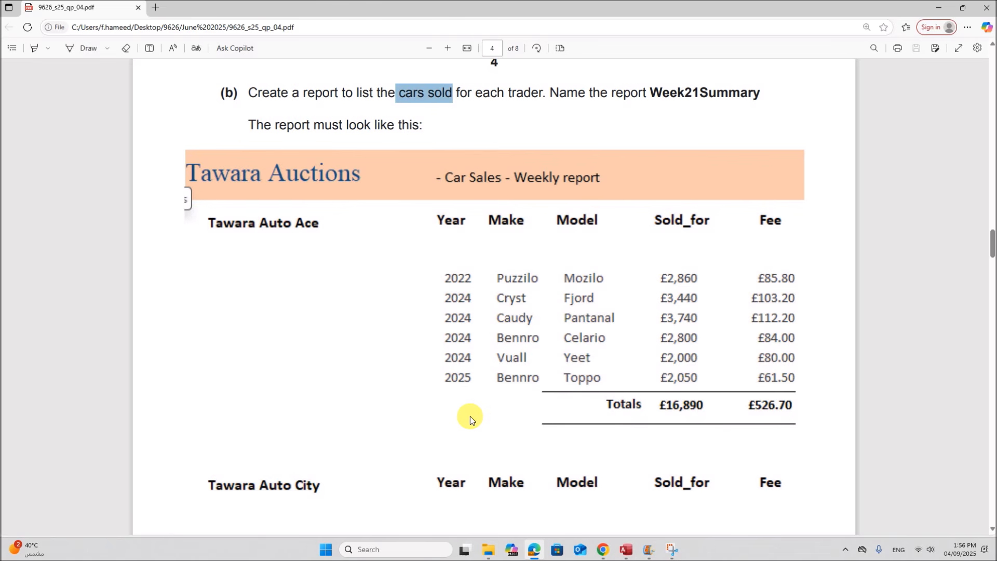
click(629, 550)
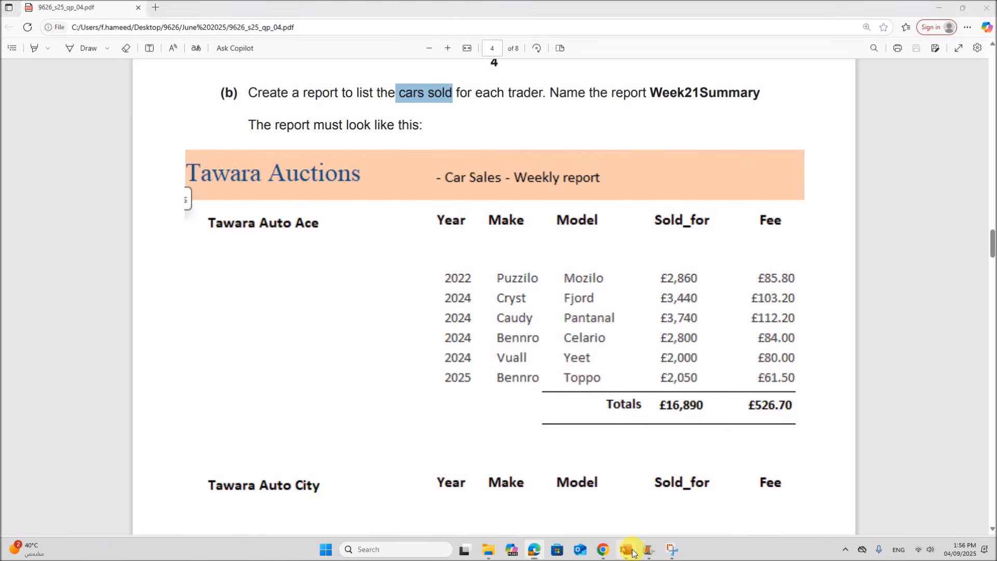
right_click(133, 99)
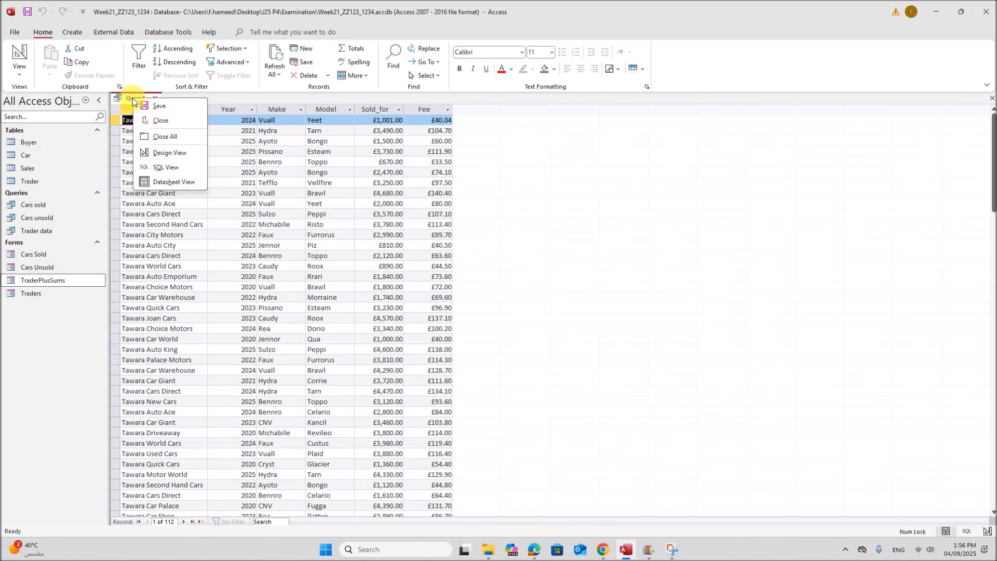
Look back through the Task 1 instructions in the exam paper, from the database requirements to the report sample
click(535, 549)
scroll(362, 393, up, 5)
scroll(362, 393, up, 15)
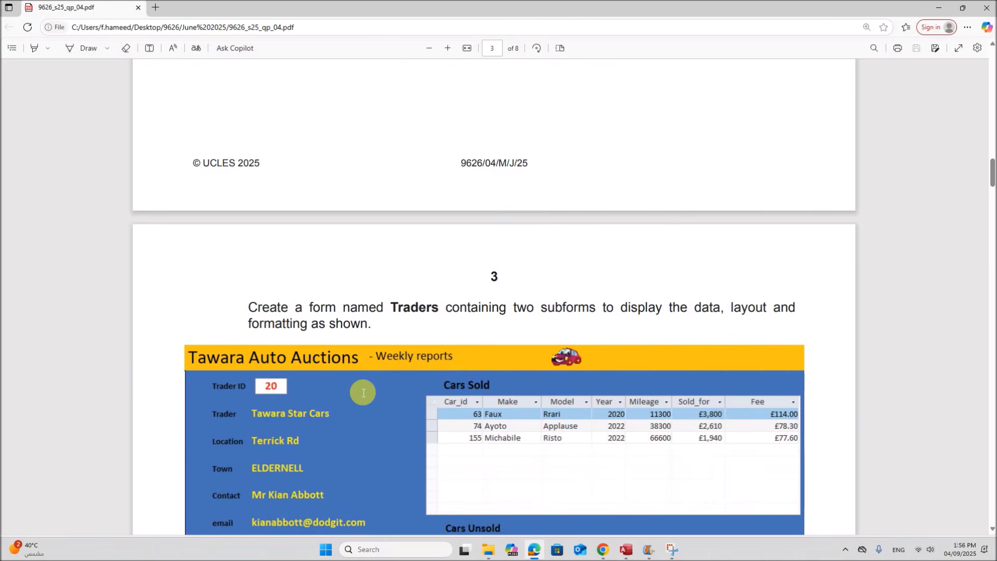
scroll(244, 353, down, 8)
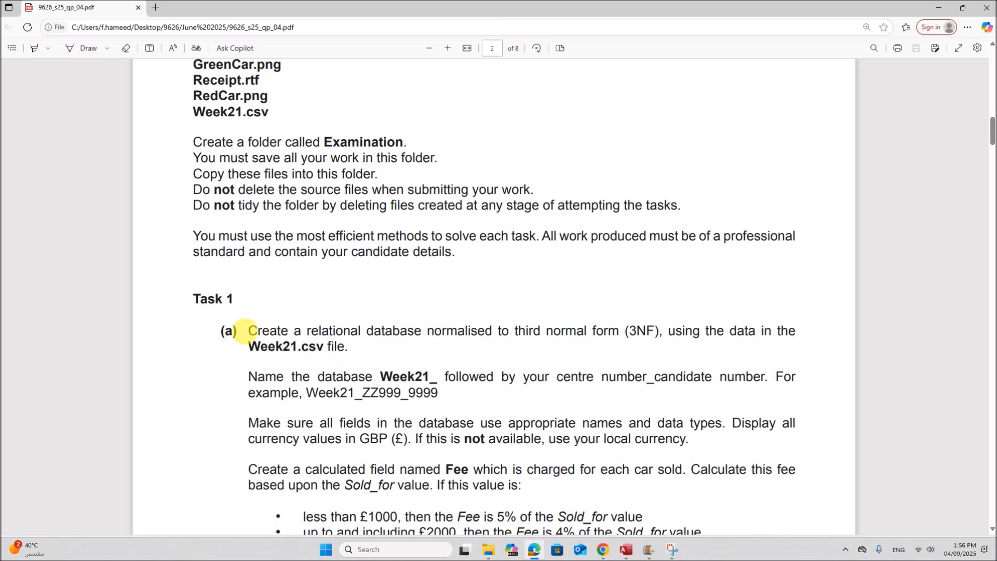
scroll(250, 367, down, 20)
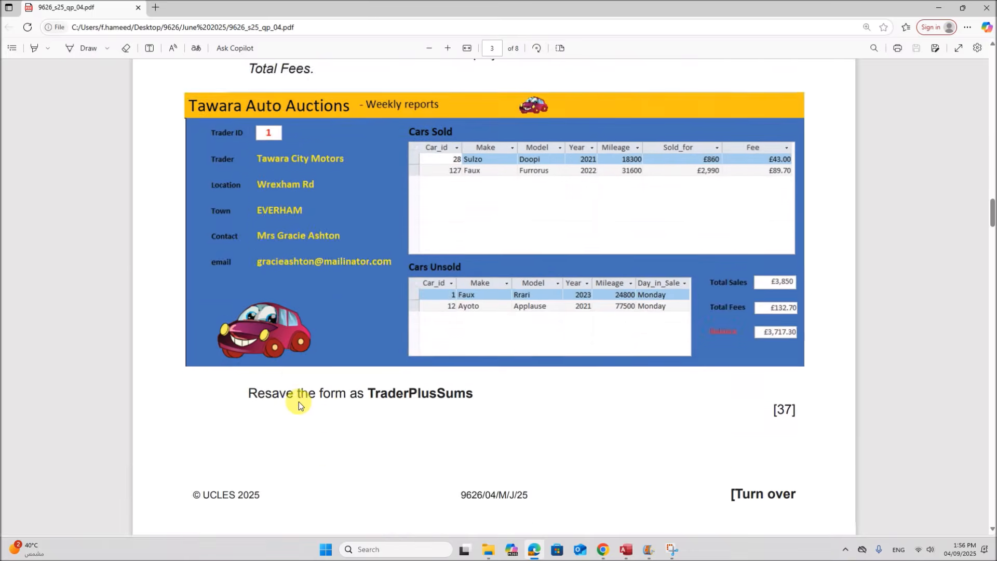
scroll(323, 415, down, 5)
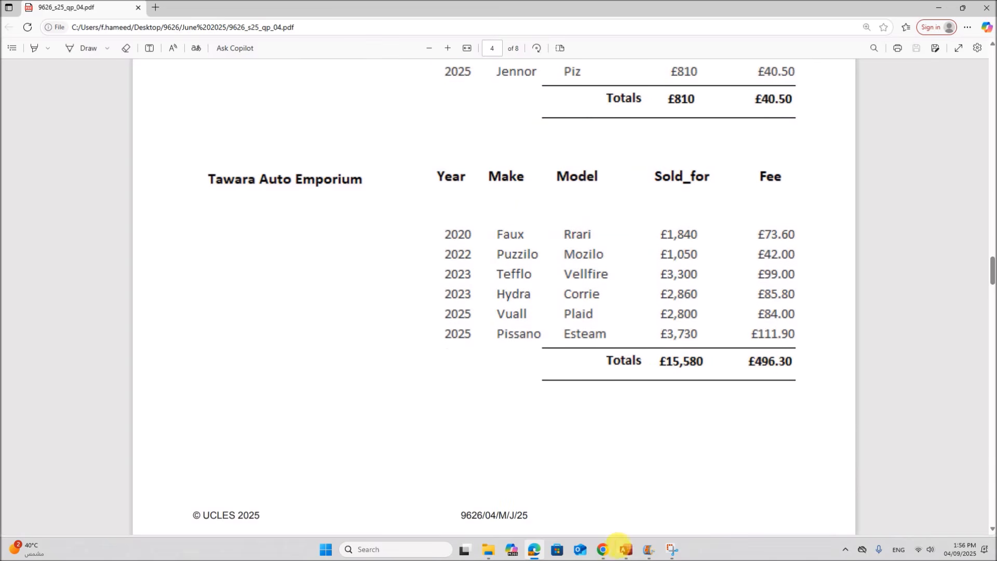
Save the query in Access as Task1b Query and close it
click(625, 550)
right_click(131, 100)
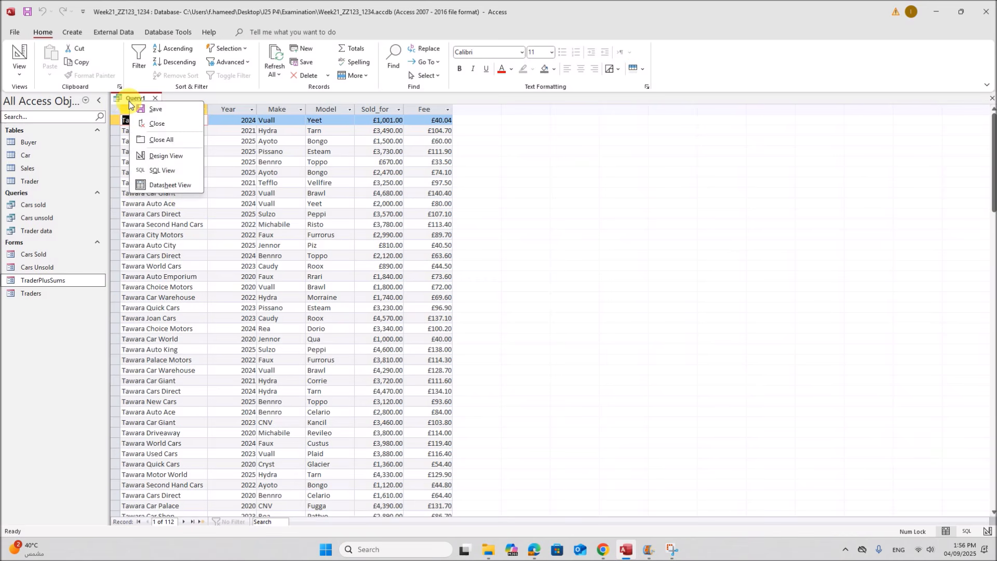
click(155, 109)
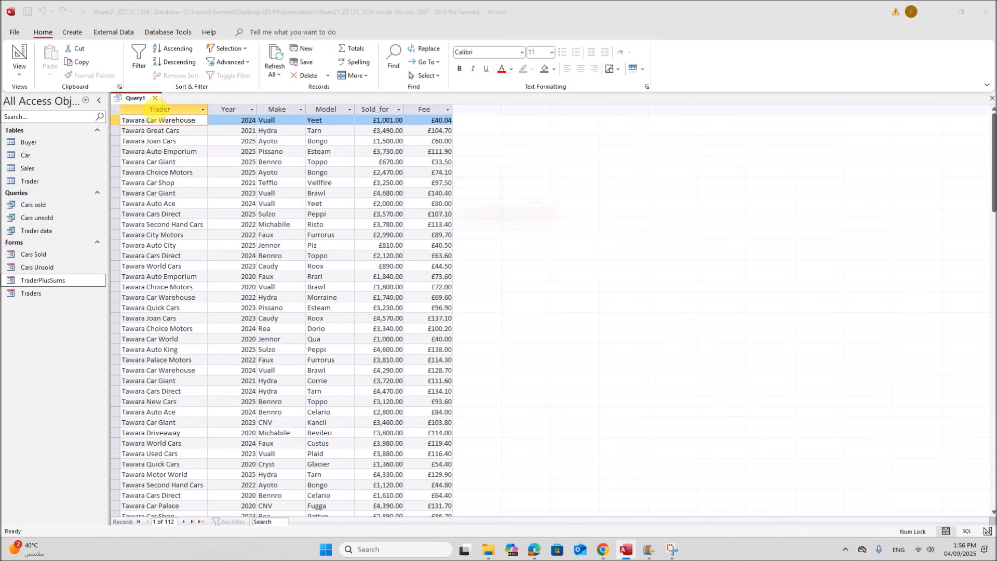
text(Task1b Query)
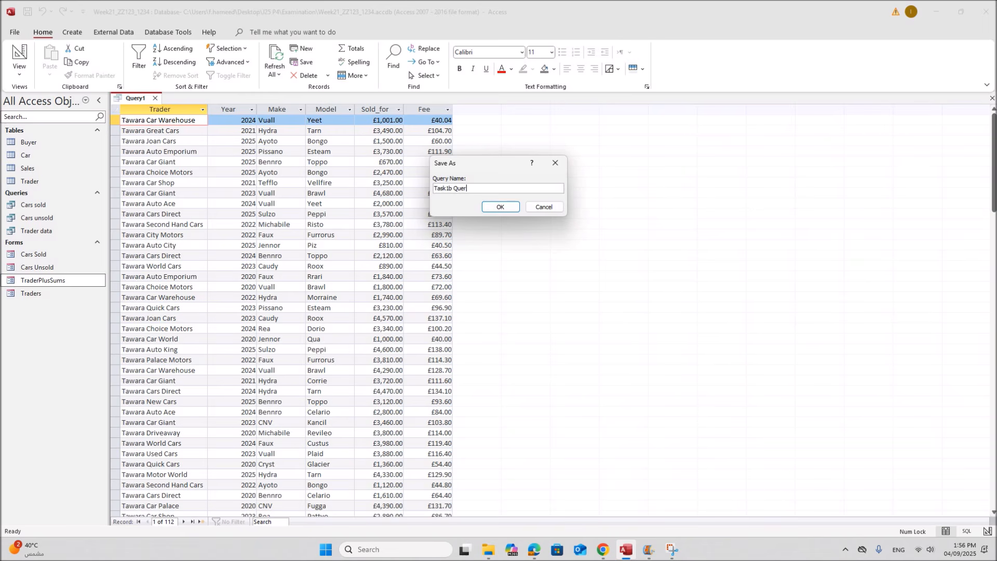
click(491, 206)
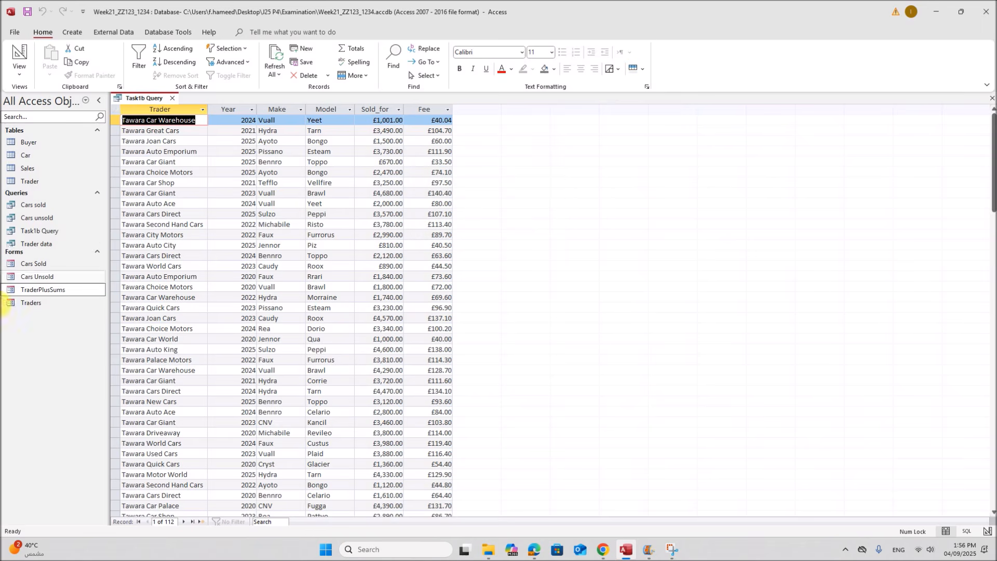
click(173, 98)
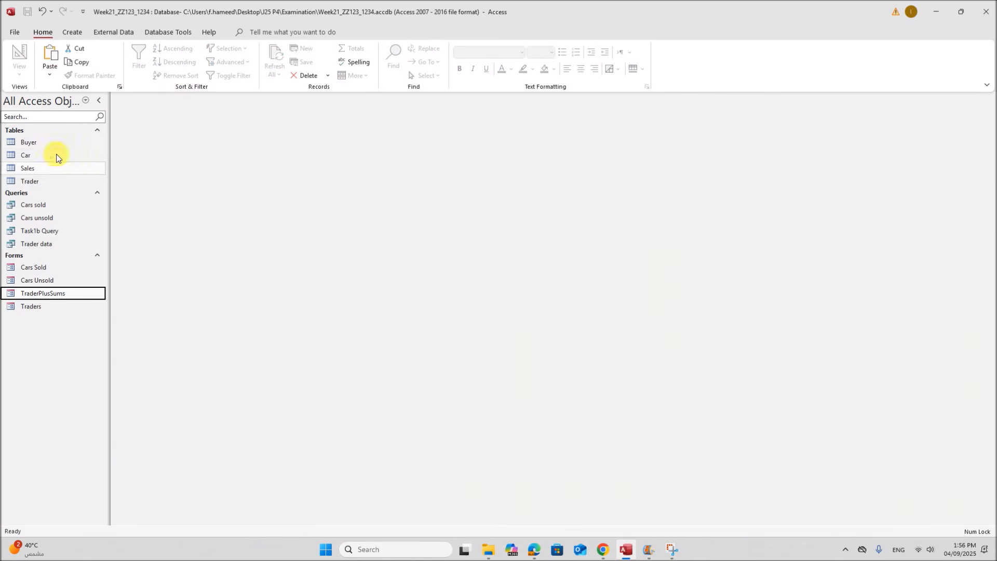
Start the Report Wizard with Task1b Query as the source and include all its fields, from Trader to Fee
click(73, 32)
click(434, 52)
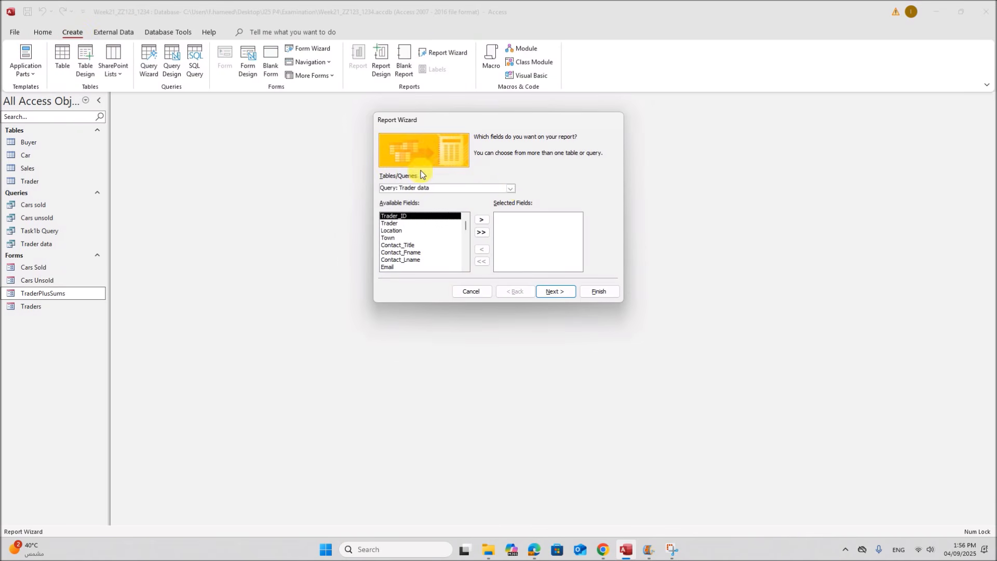
click(511, 189)
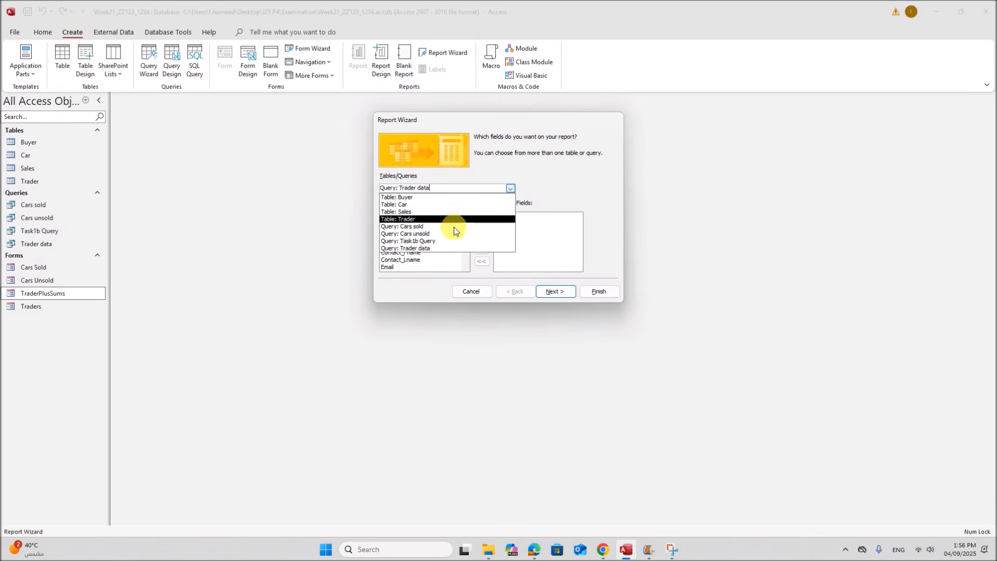
click(418, 242)
drag(469, 118, 305, 112)
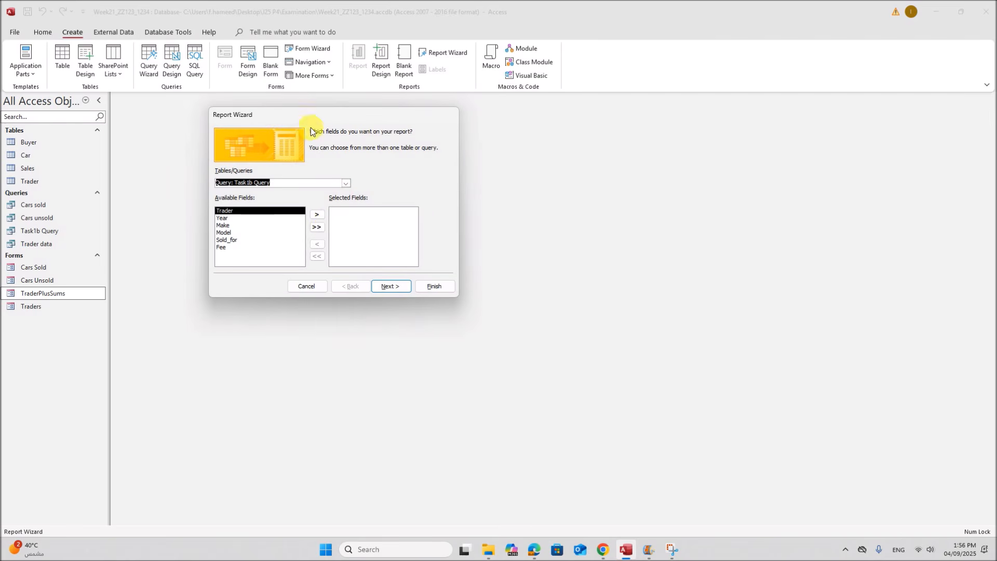
click(321, 227)
click(390, 286)
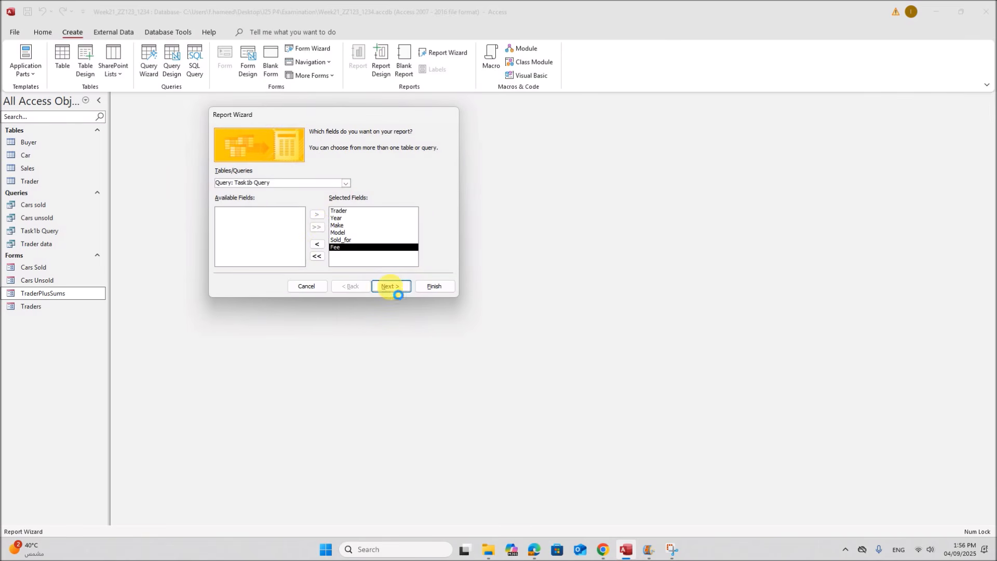
View the report data by Sales, group it by Trader, and keep the unsorted, stepped portrait layout in the wizard
click(231, 161)
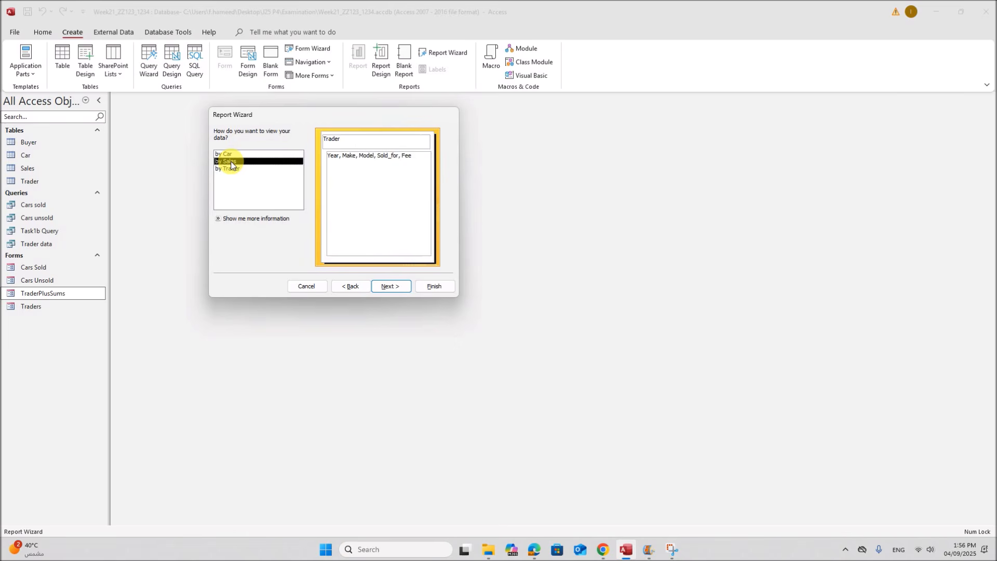
click(391, 286)
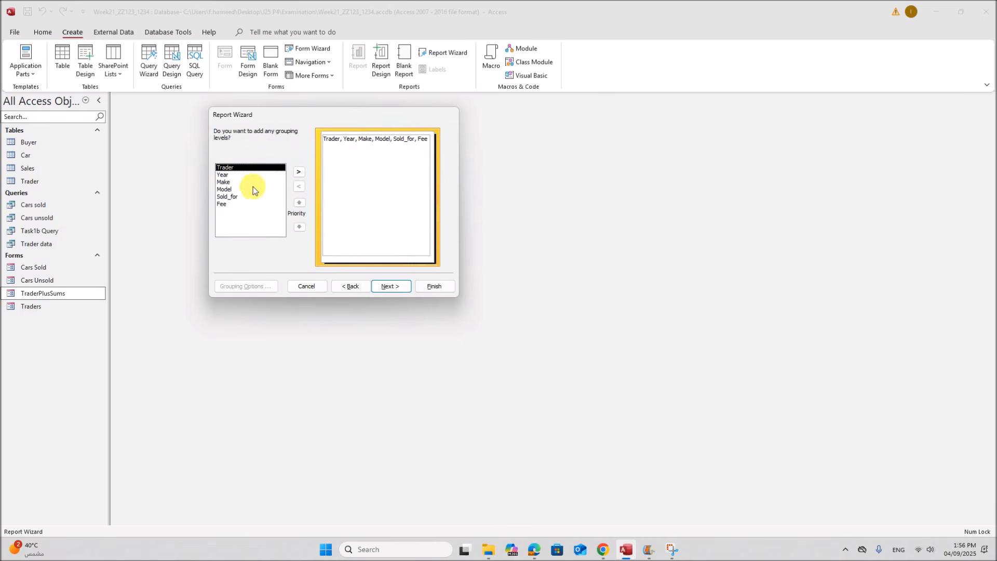
click(299, 171)
click(406, 289)
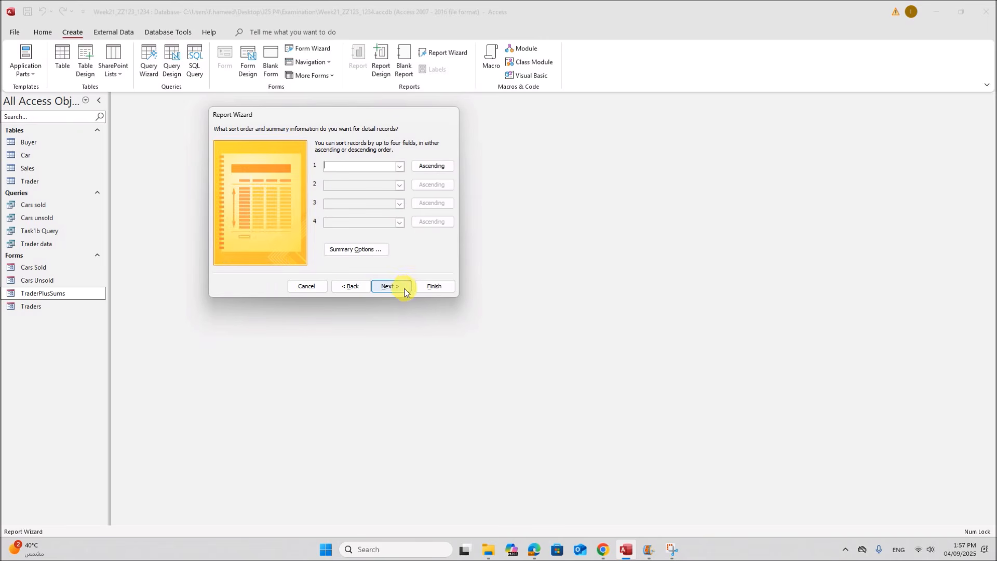
click(399, 287)
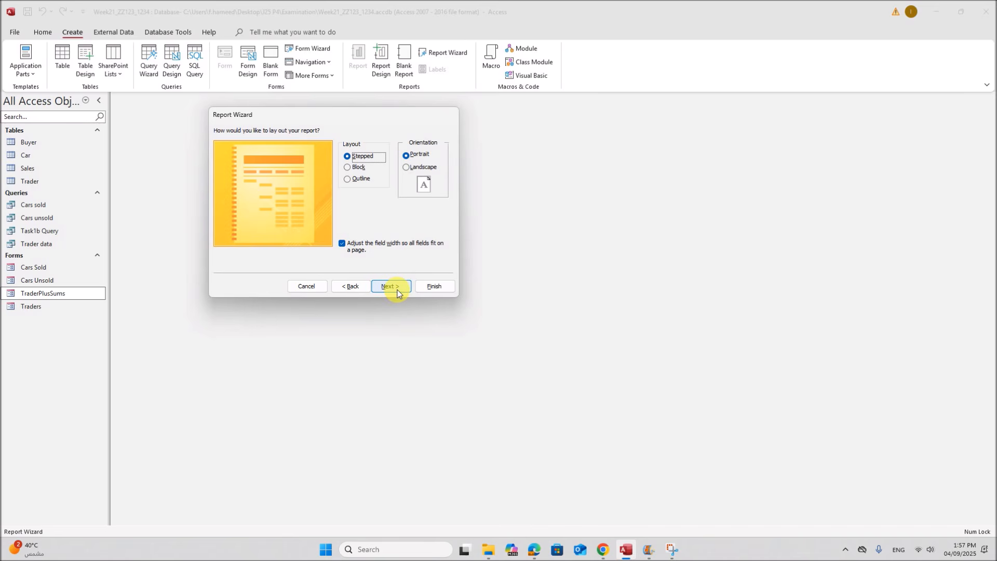
click(397, 289)
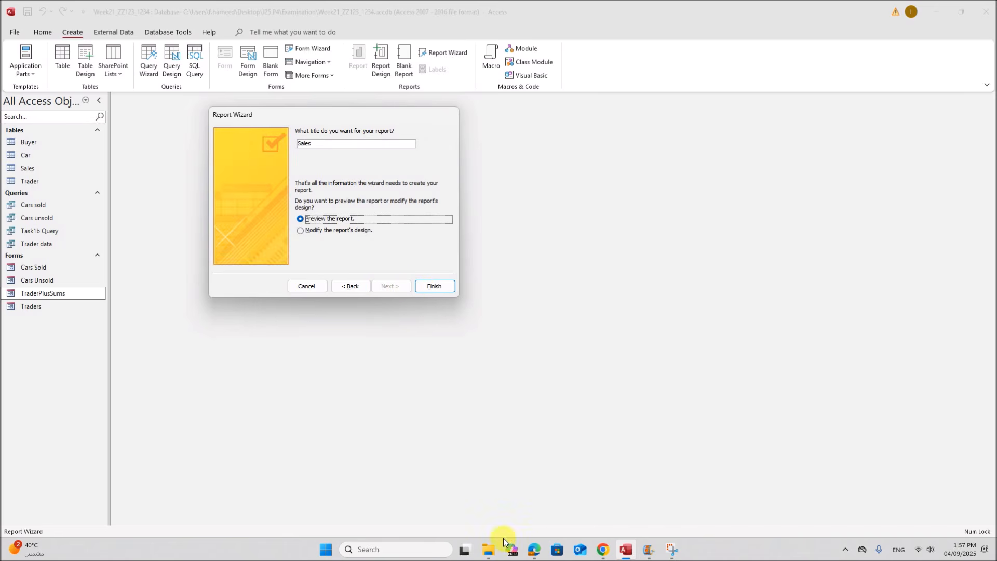
Review the sample report under task (b) in the exam paper, including title, trader groups and totals, and return to Access
click(526, 553)
scroll(387, 405, down, 7)
scroll(378, 400, up, 1)
scroll(378, 400, down, 3)
scroll(382, 403, up, 1)
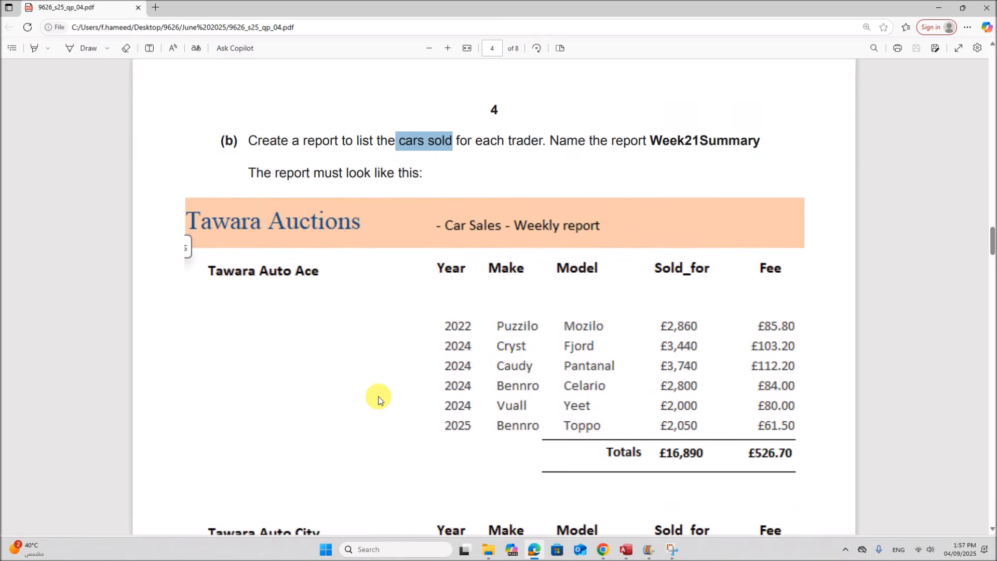
scroll(383, 404, down, 2)
mouse_move(626, 554)
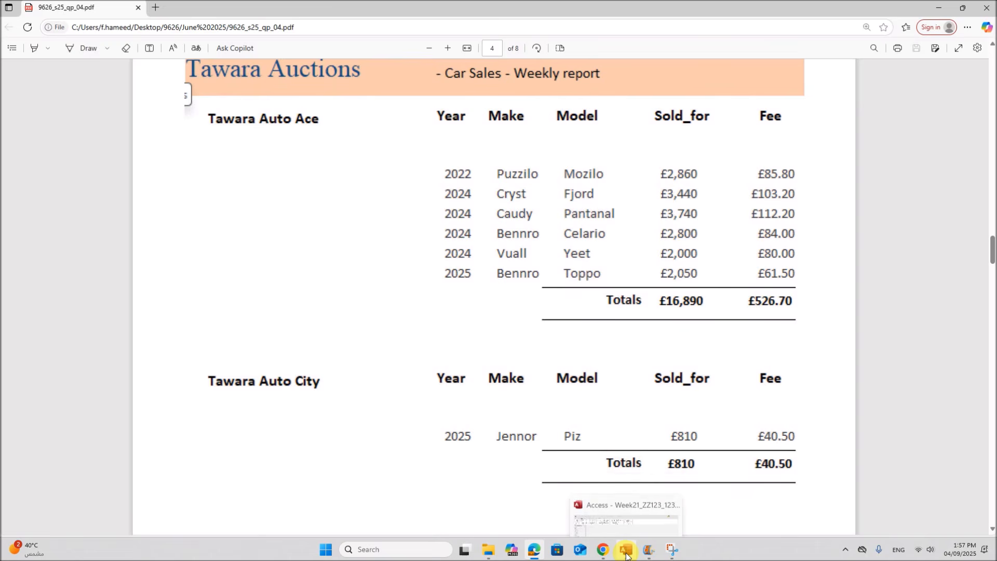
click(627, 554)
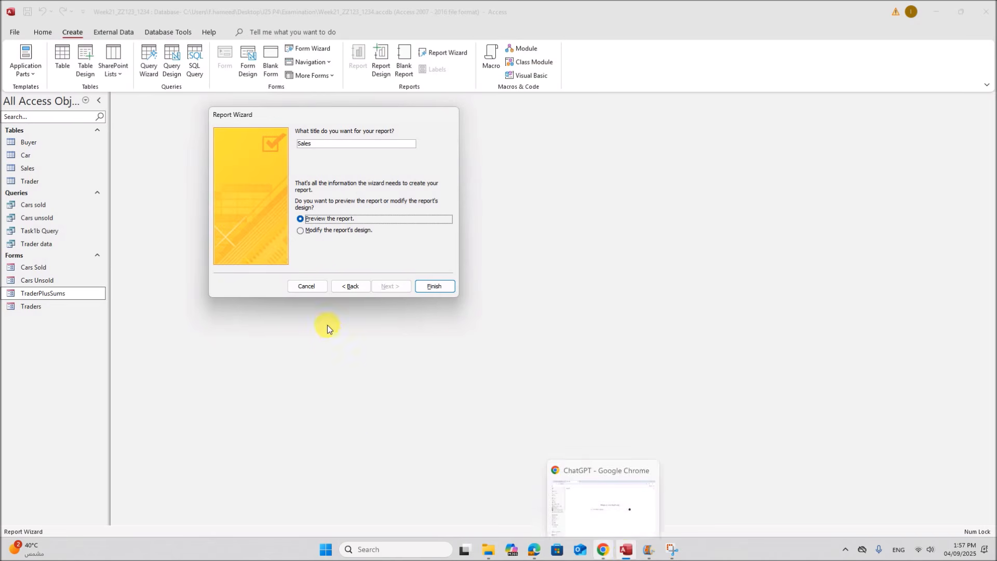
Start the report title with Tawara, and copy the required name Week21Summary from task (b) in the exam paper
double_click(312, 144)
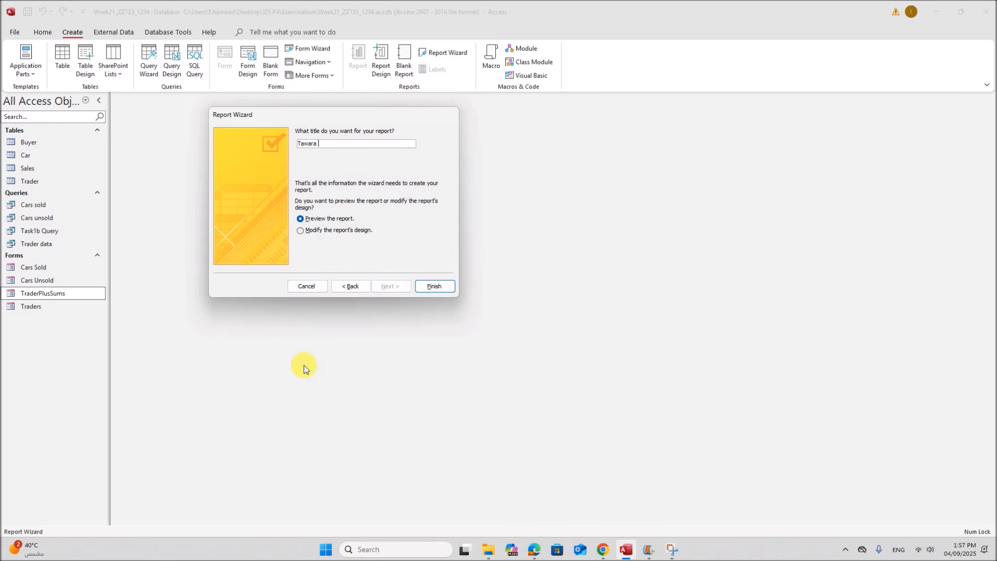
text(Tawara)
click(535, 549)
scroll(683, 186, up, 3)
scroll(683, 186, up, 1)
drag(644, 196, 762, 204)
key(ctrl+c)
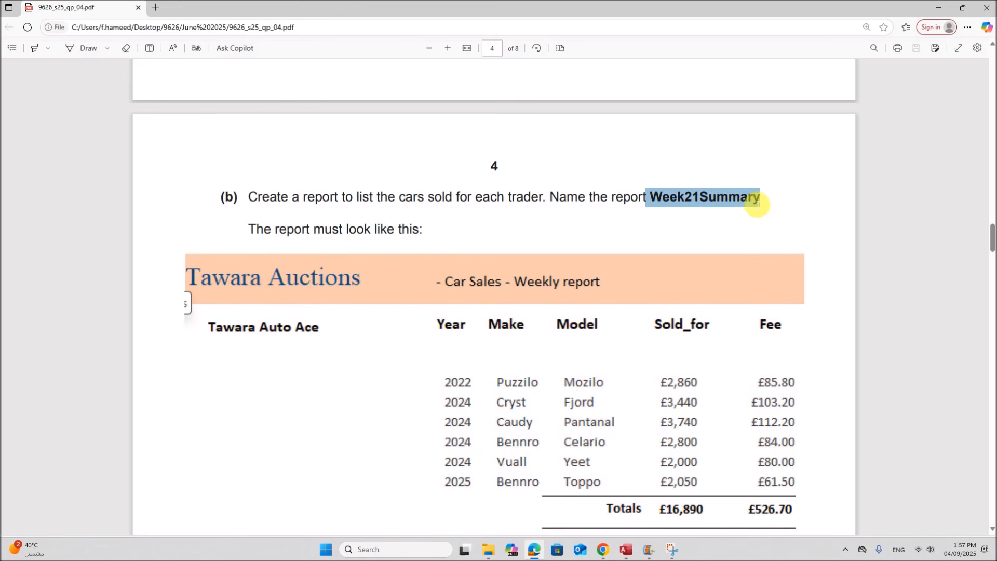
Replace the wizard's report title in Access with the copied name Week21 Summary and try to finish
click(619, 546)
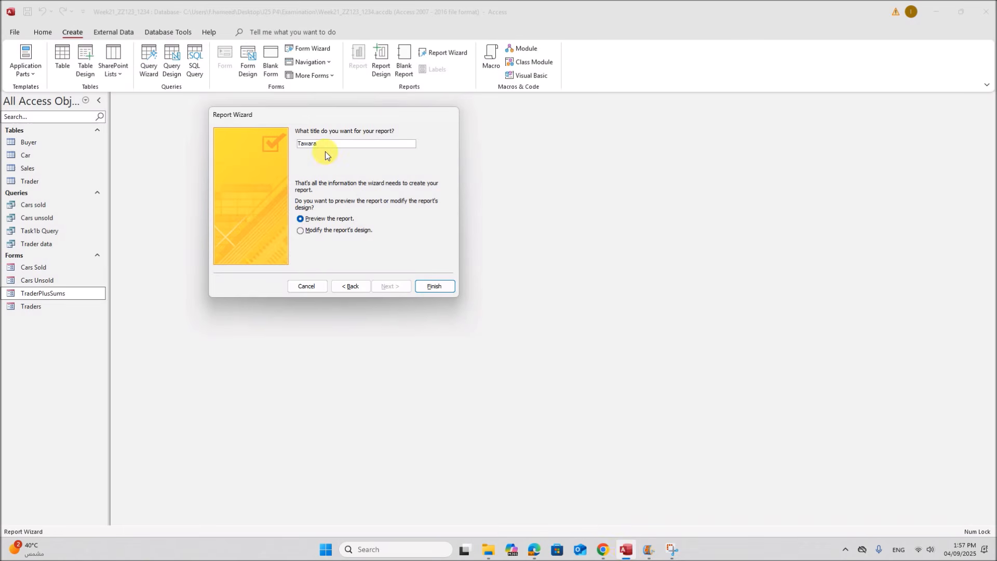
drag(328, 143, 281, 144)
key(ctrl+v)
click(430, 287)
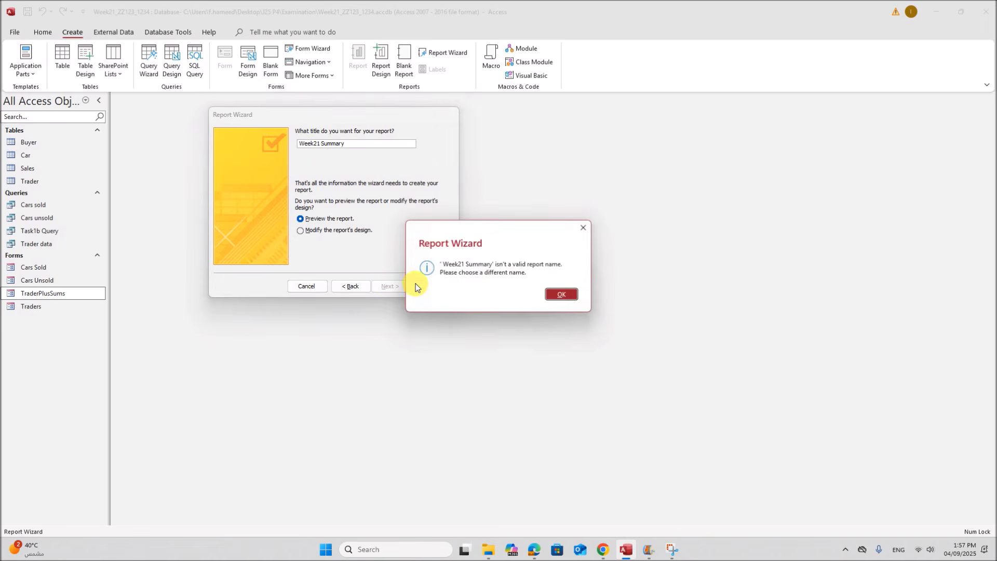
click(556, 294)
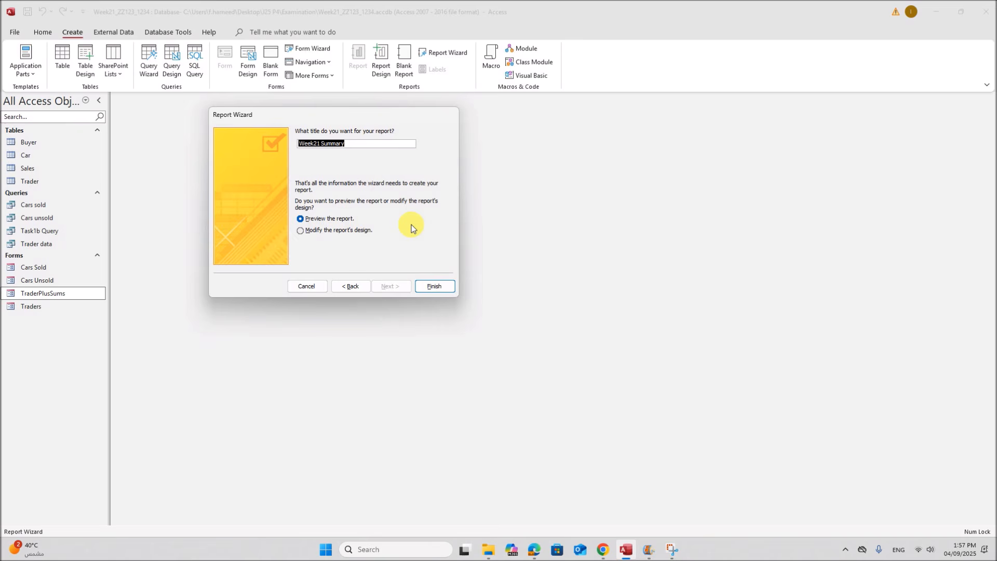
Set the report title to Week21 and finish the wizard to create the report
click(360, 150)
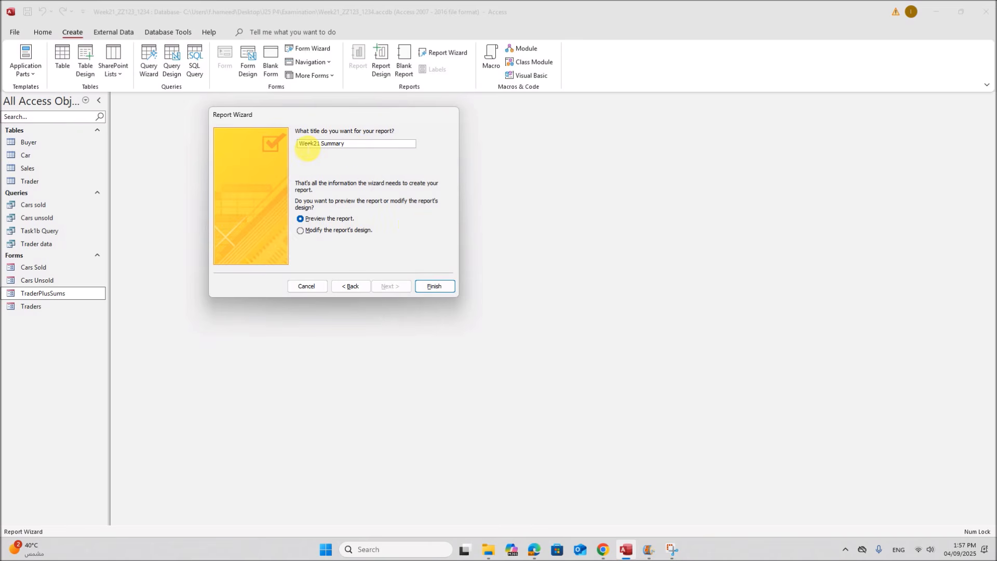
drag(367, 148, 231, 145)
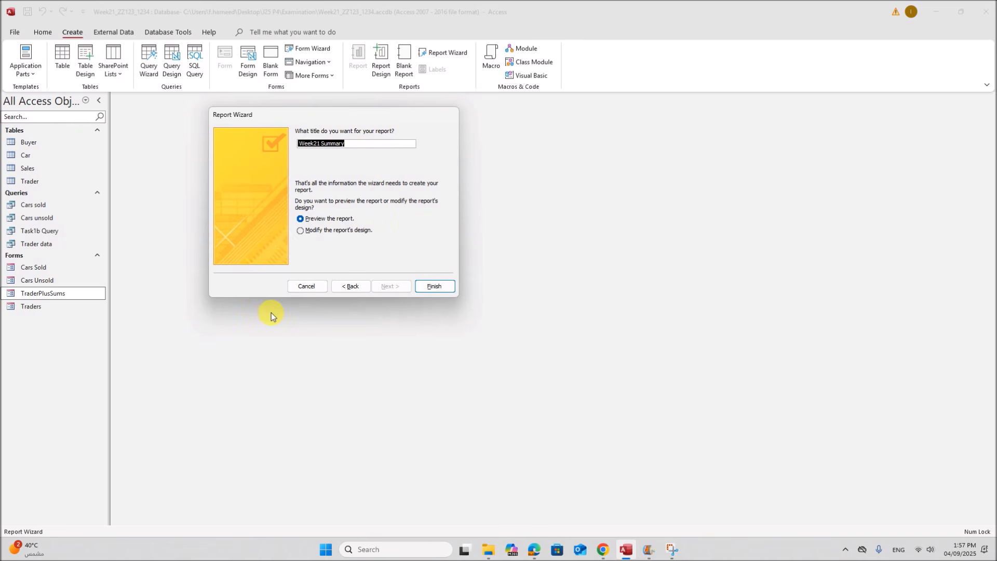
text(Week21)
click(431, 286)
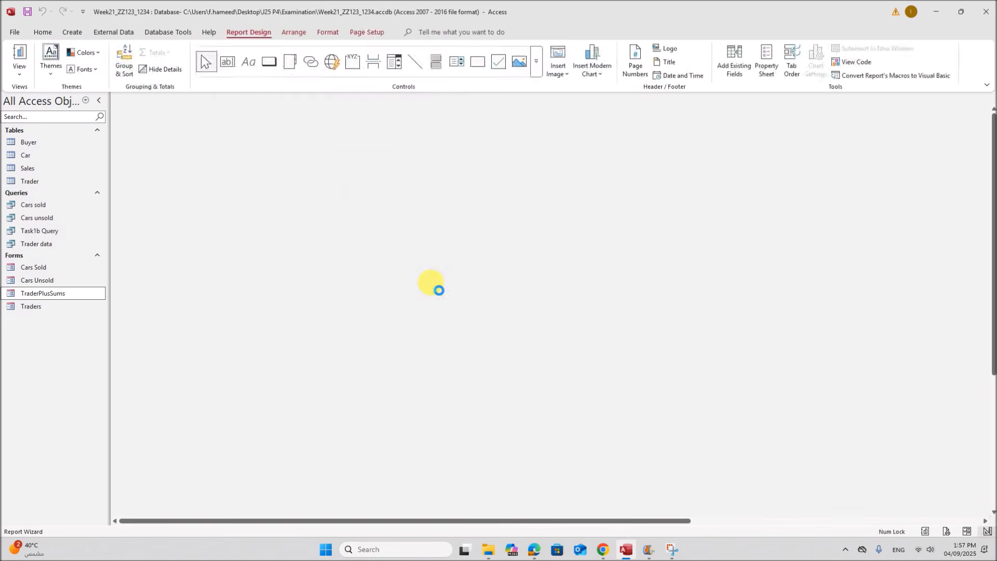
Try to rename the open Week21 report
click(42, 330)
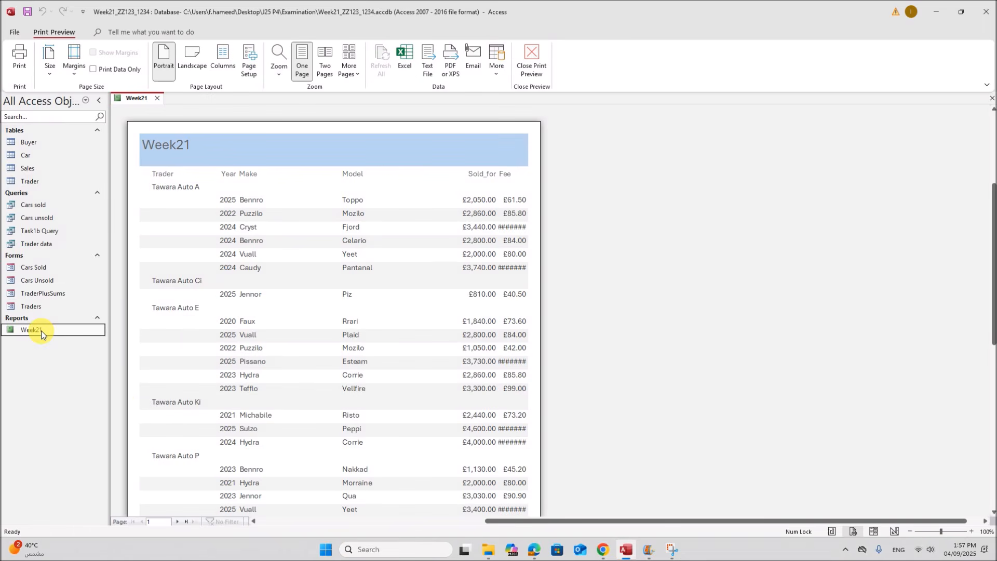
right_click(42, 330)
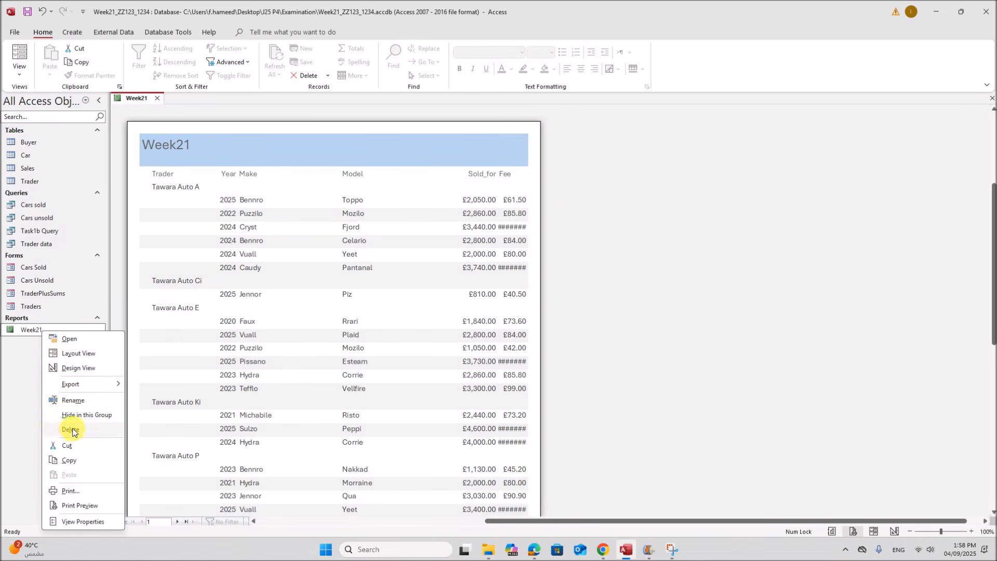
click(71, 401)
click(570, 306)
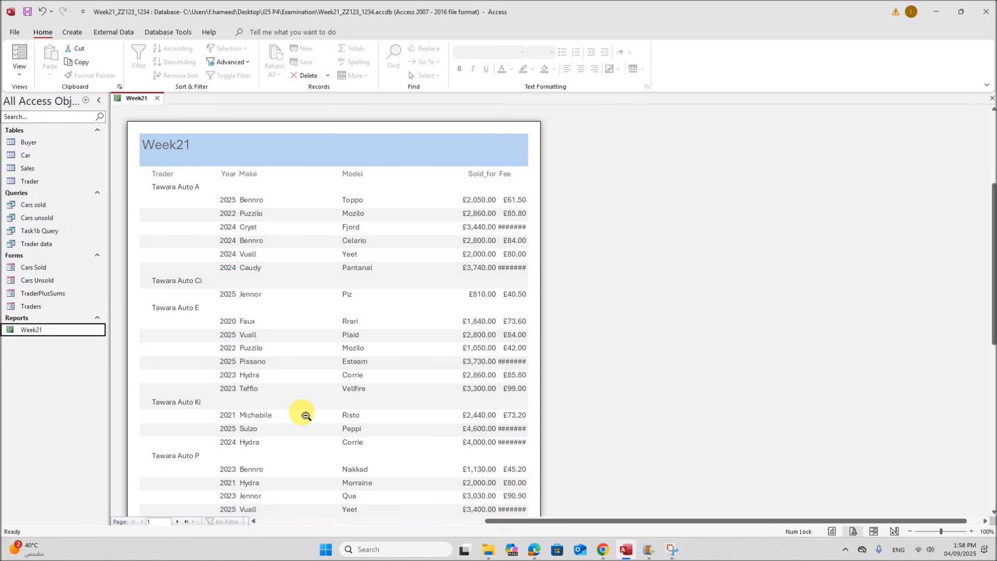
Check the sample report's layout and totals in the exam paper, and open the Week21 report in Design View in Access
click(533, 552)
scroll(573, 423, down, 4)
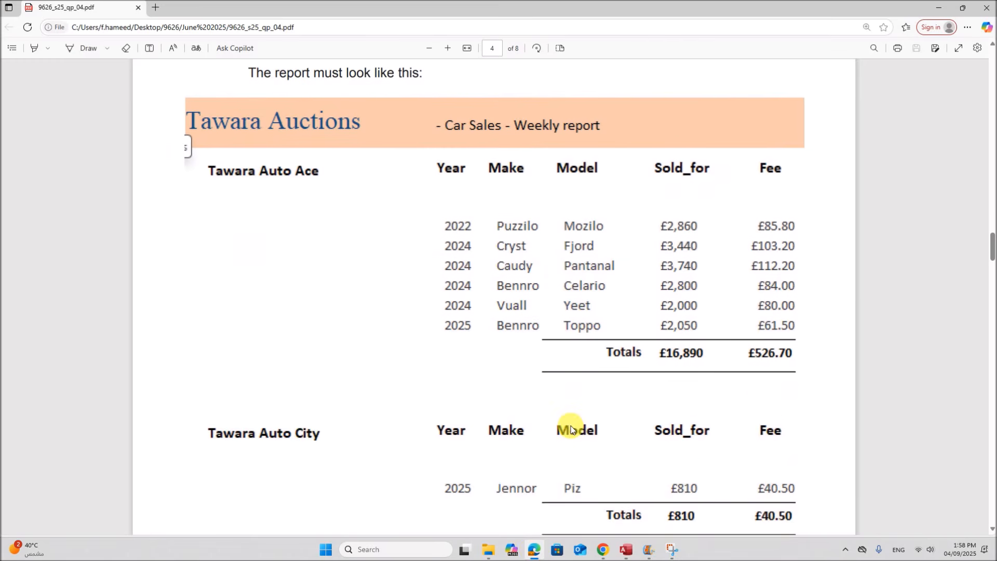
scroll(571, 426, up, 5)
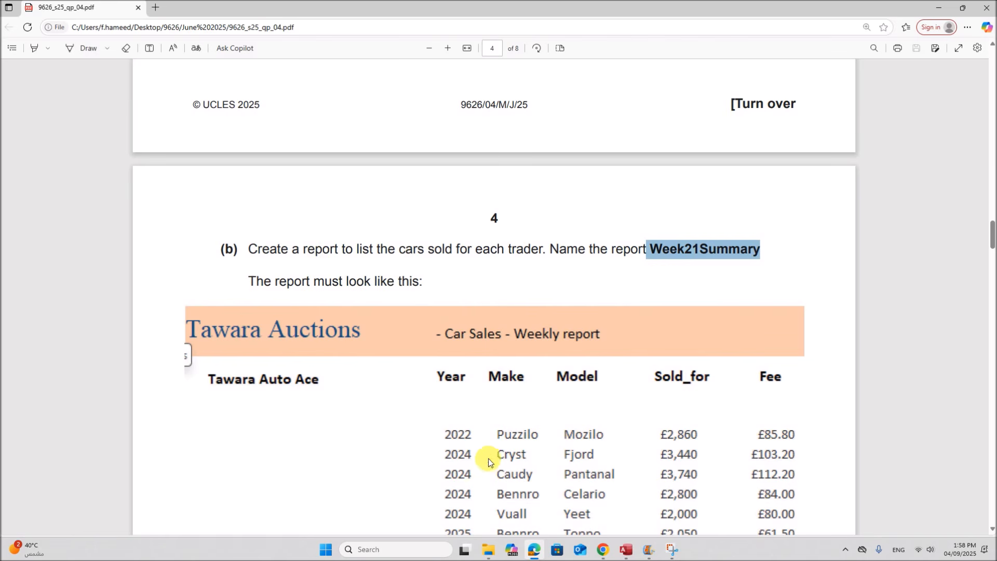
scroll(491, 422, down, 4)
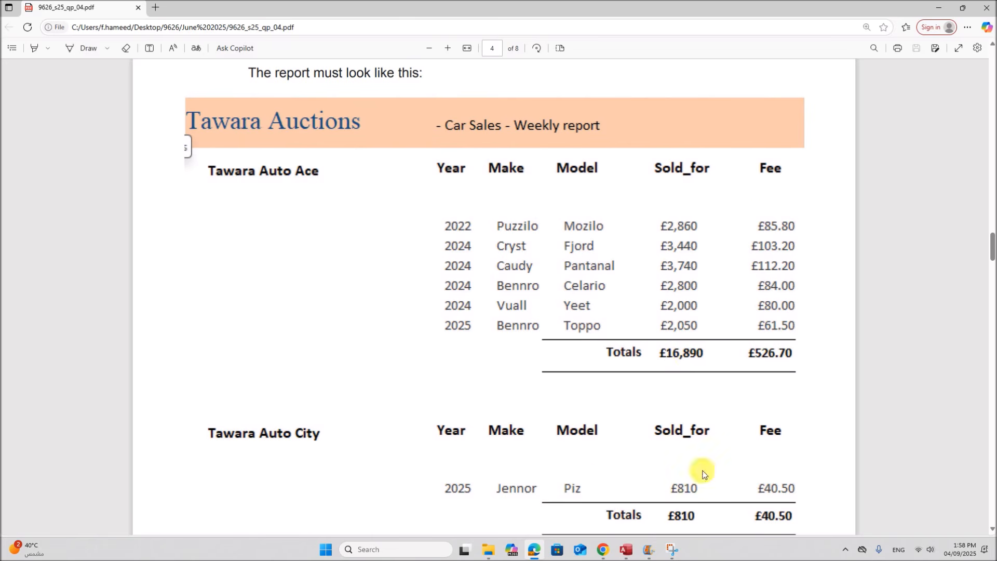
click(627, 548)
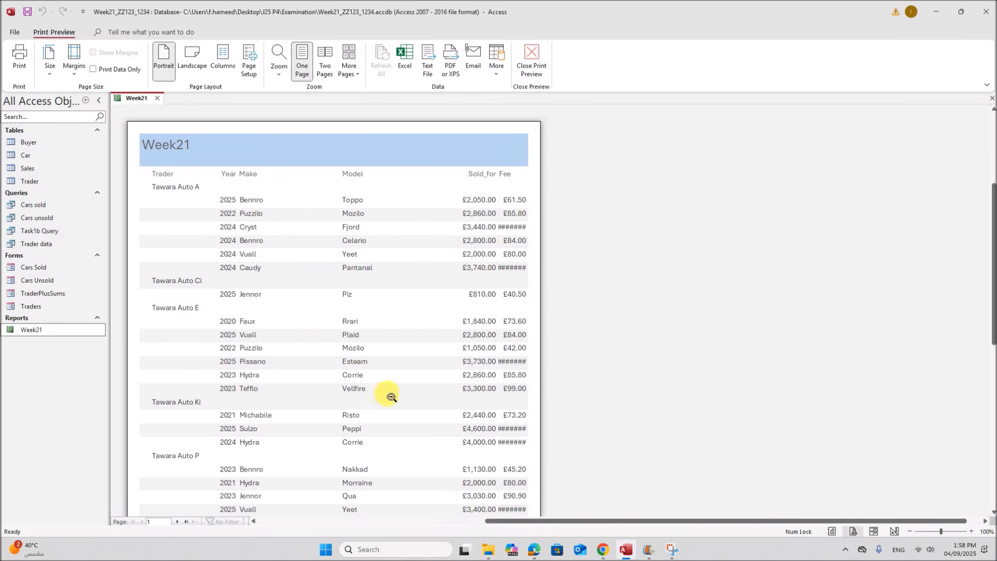
right_click(138, 102)
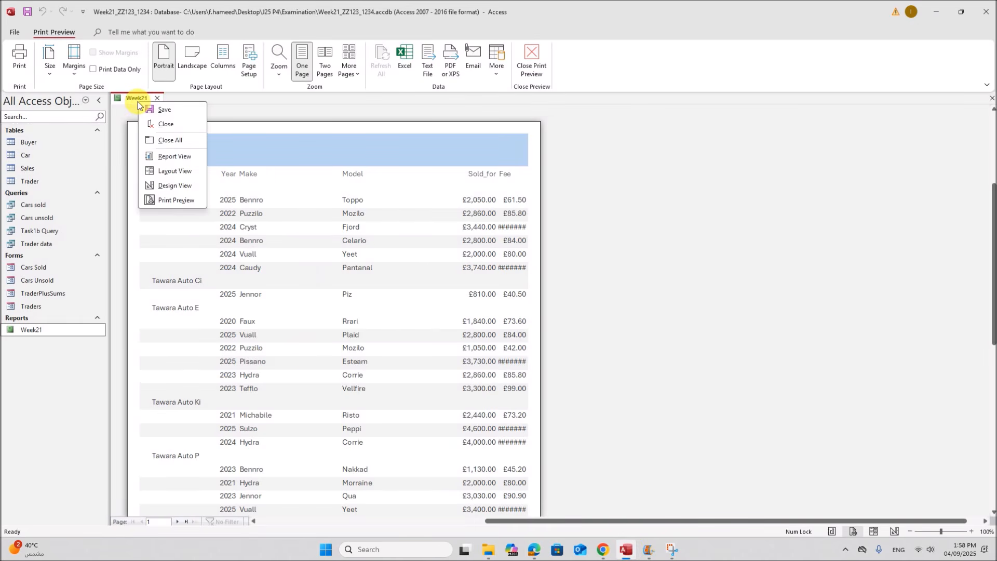
click(168, 188)
Add Sum totals for the Sold_for and Fee fields
click(445, 223)
click(157, 53)
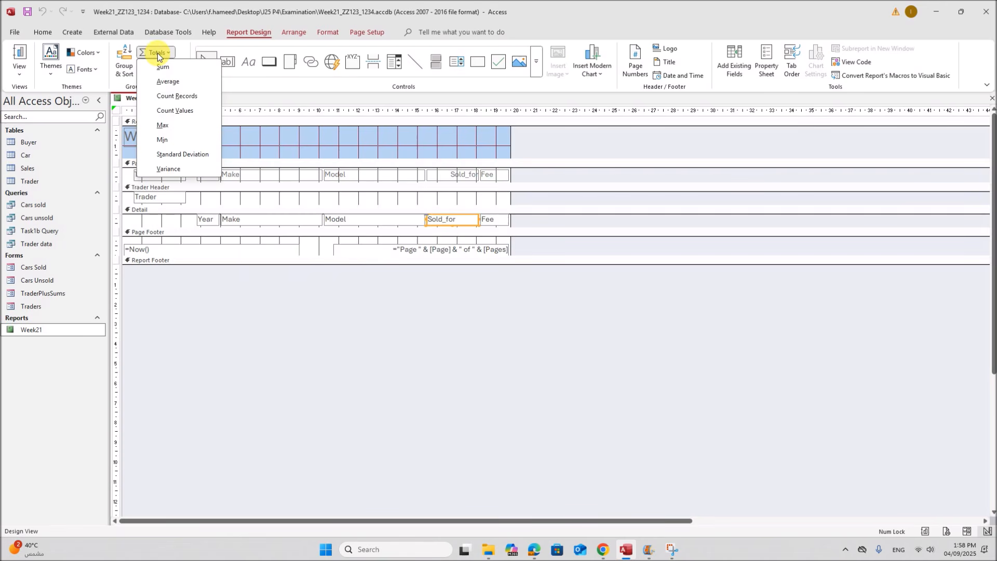
click(162, 68)
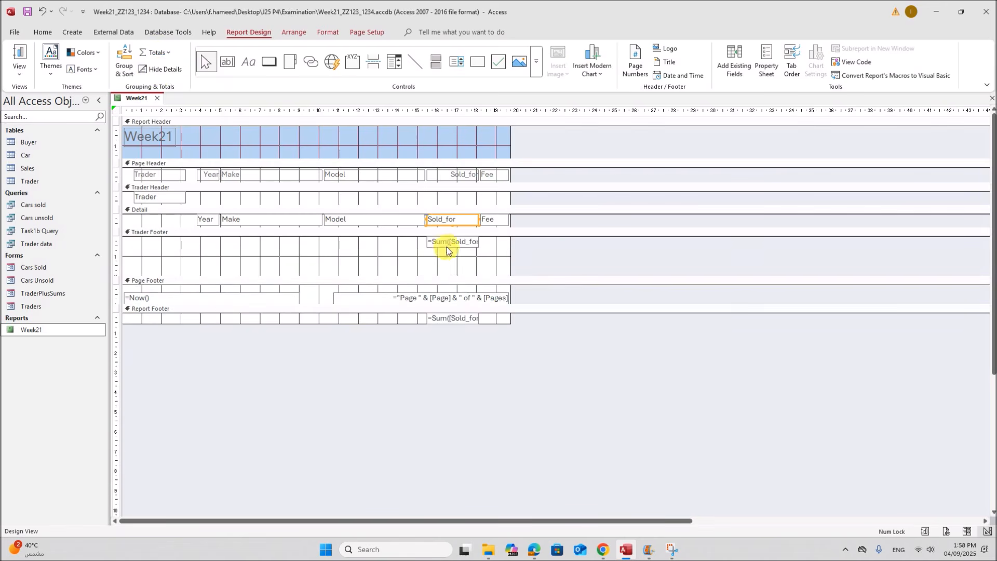
click(490, 220)
click(166, 54)
click(164, 68)
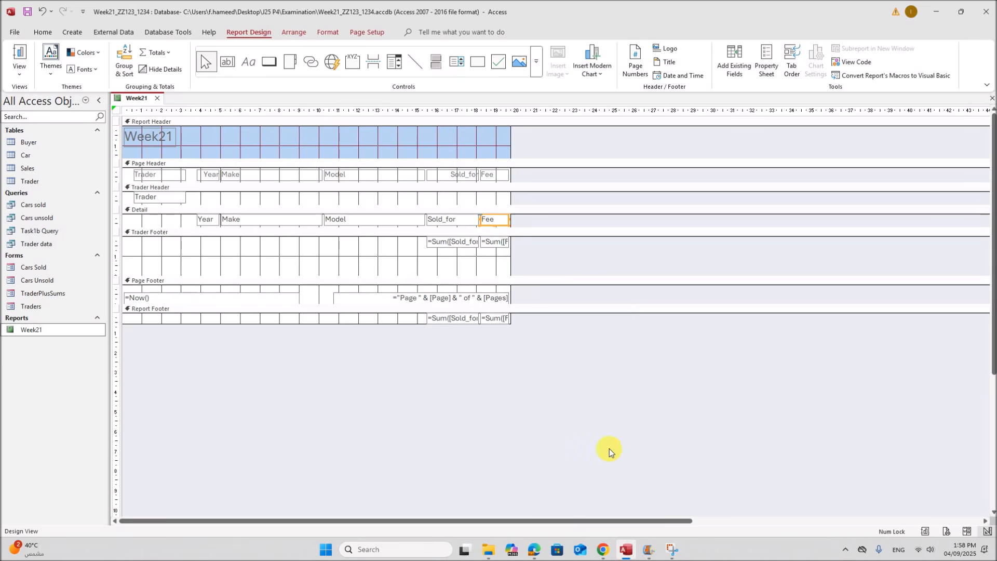
Check the sample's totals in the exam paper, and widen the Trader field in Access's Layout View to fit the full trader names
click(534, 549)
scroll(640, 369, down, 5)
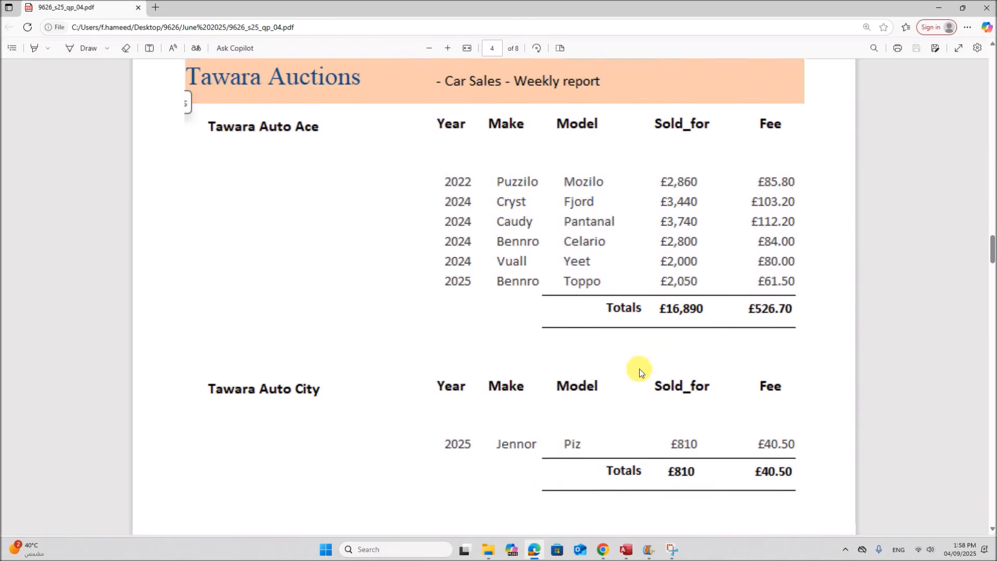
scroll(639, 367, up, 5)
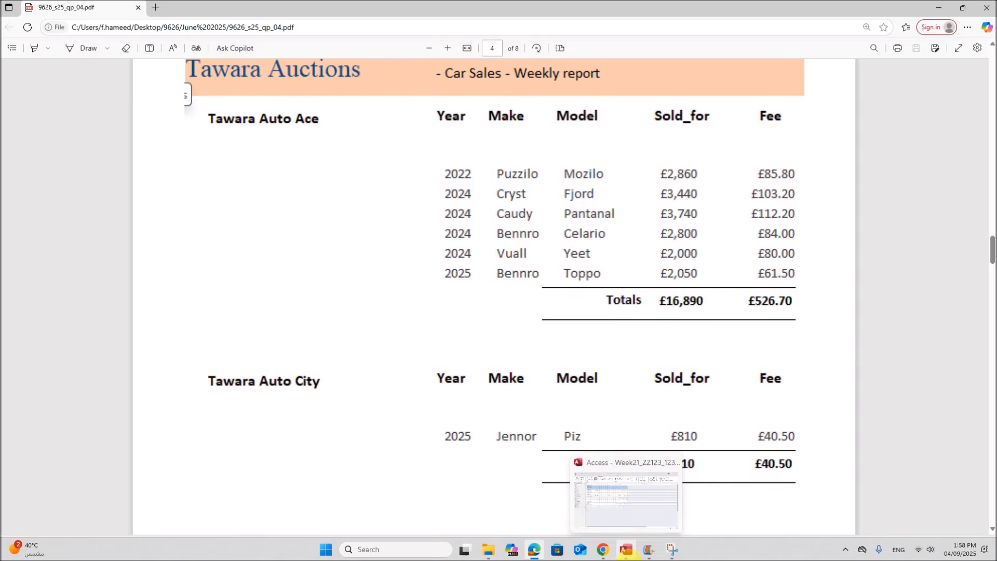
click(626, 551)
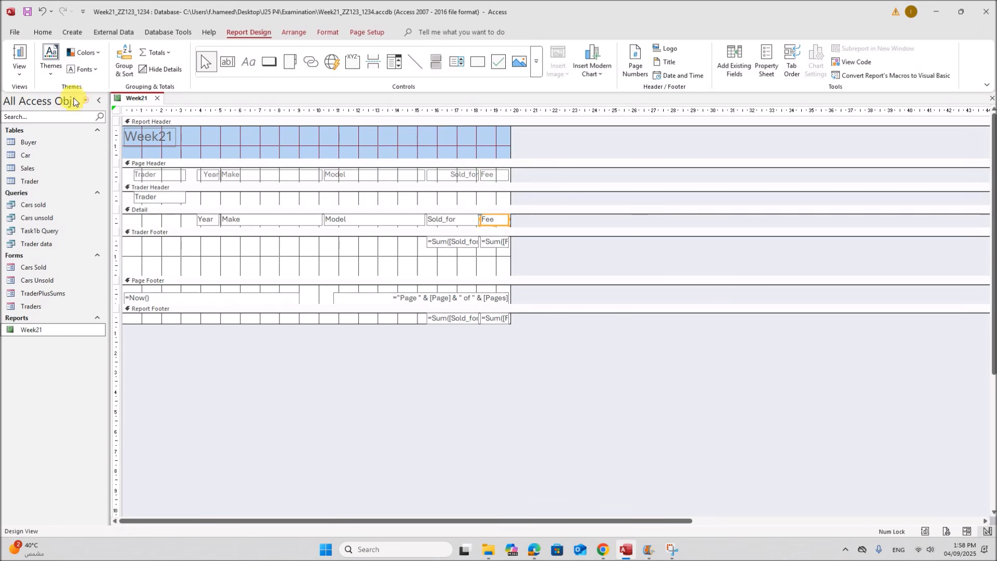
right_click(137, 99)
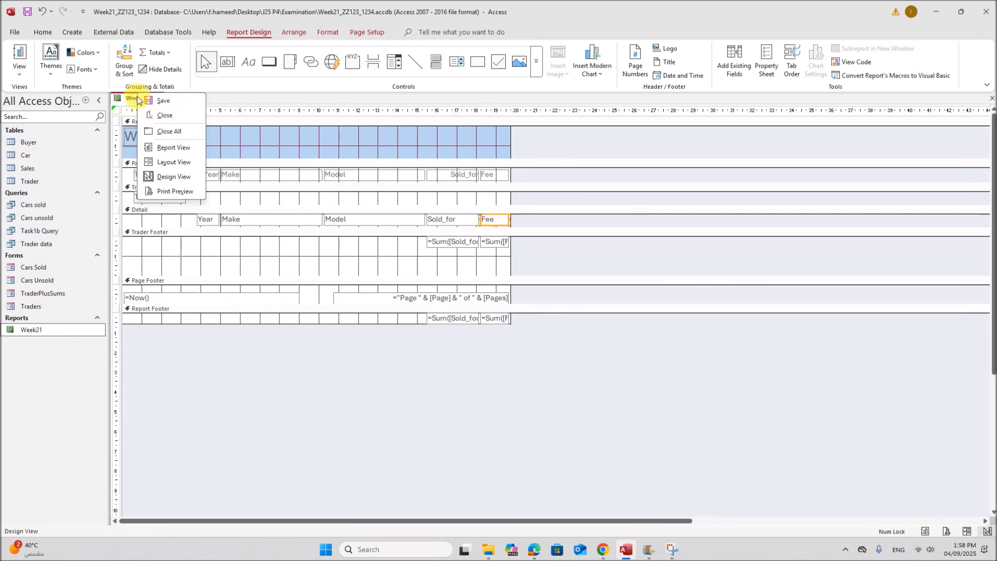
click(184, 171)
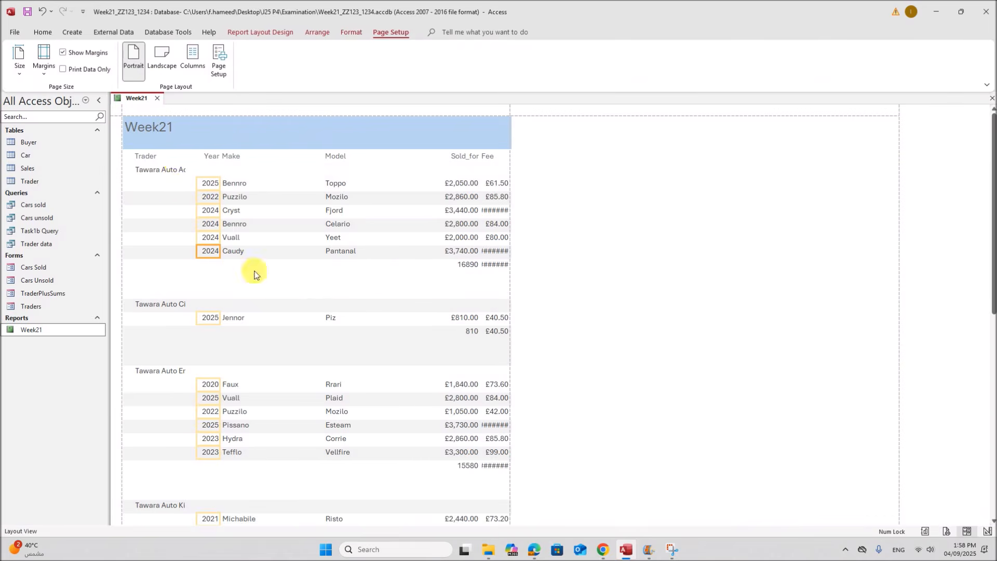
click(183, 170)
drag(195, 178, 245, 174)
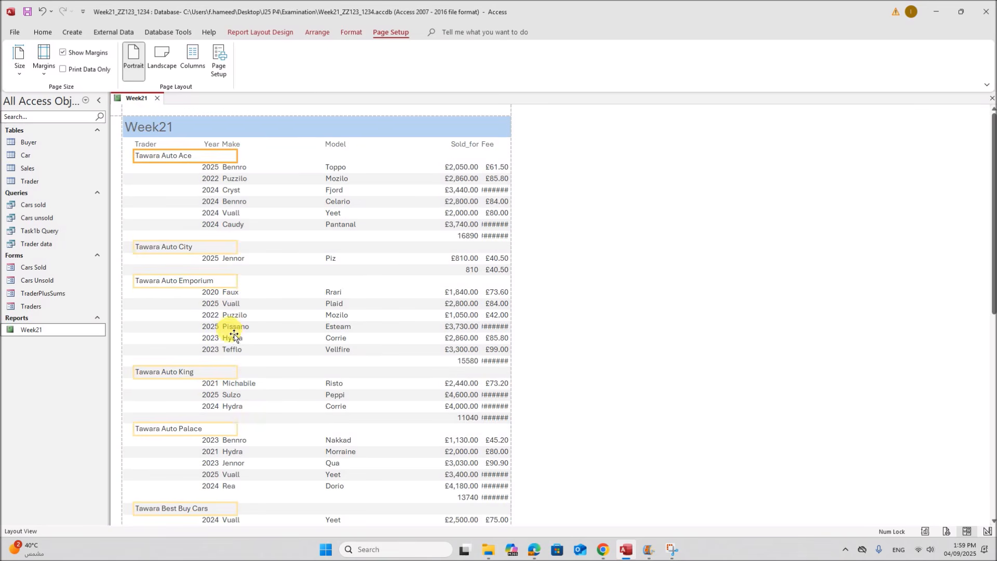
Check the sample report in the exam paper, and in Access narrow the Make column and shift Year and Make right, clear of the trader names
click(534, 550)
scroll(347, 381, up, 2)
scroll(348, 381, down, 2)
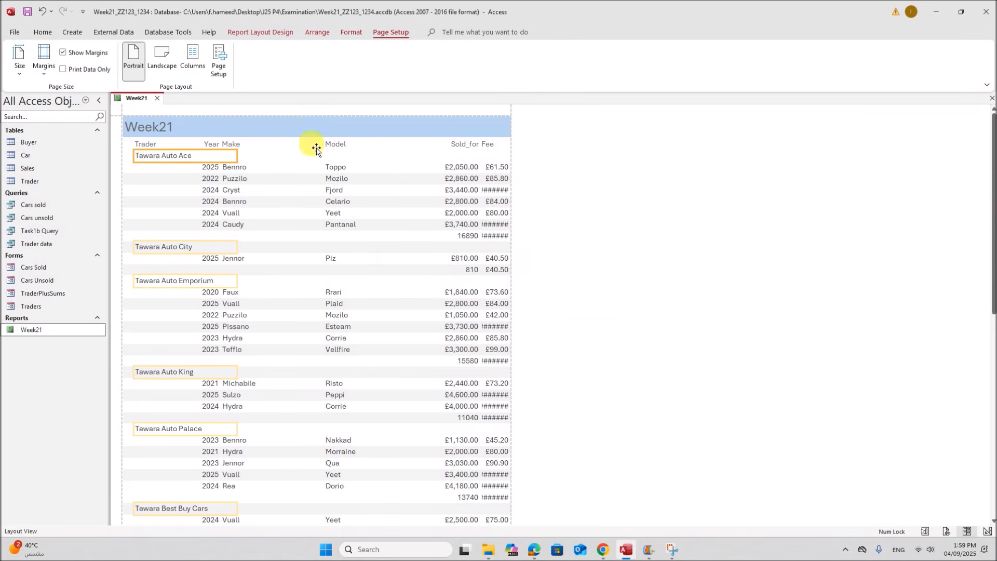
click(209, 144)
shift+click(221, 170)
shift+click(234, 146)
shift+click(243, 171)
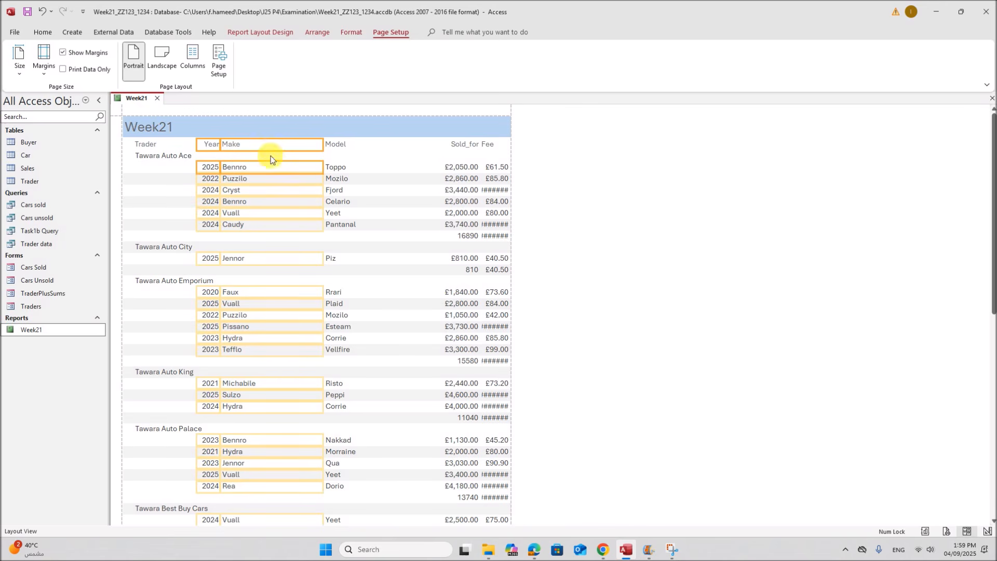
click(256, 167)
shift+click(255, 146)
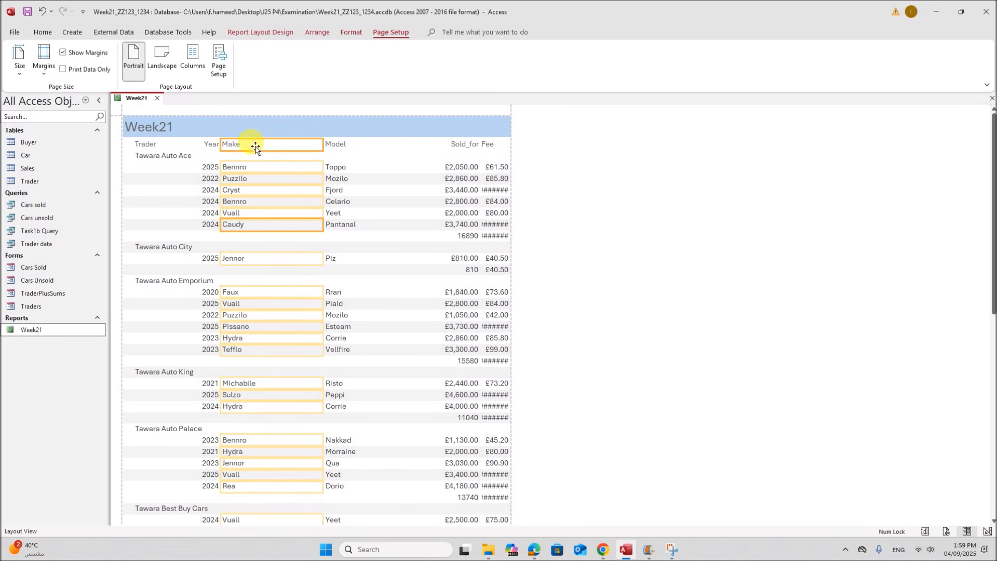
drag(322, 151, 282, 153)
shift+click(212, 145)
drag(216, 166, 260, 149)
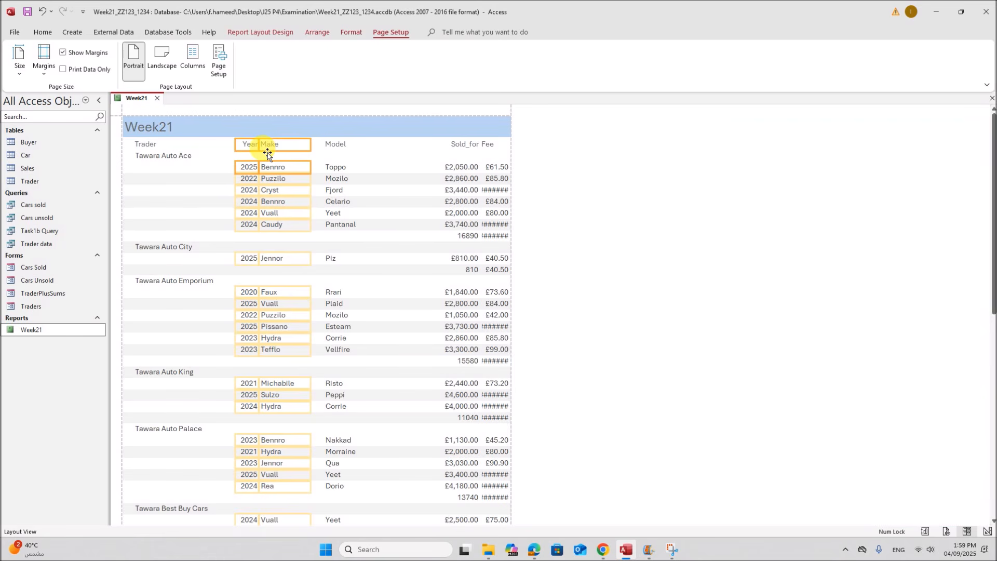
Nudge the Make heading and values right to leave a gap after the Year column
click(282, 171)
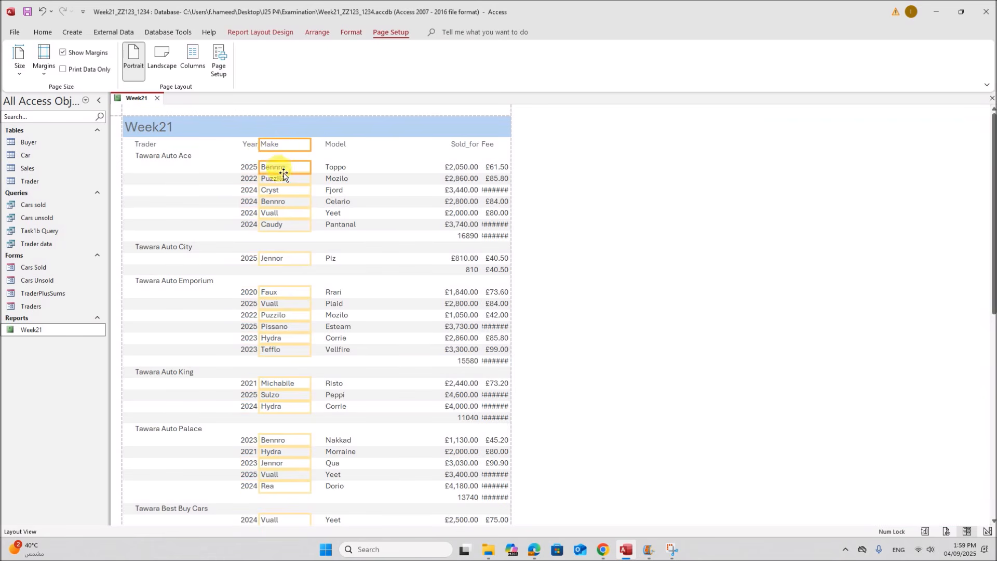
key(Right)
key(Right)
key(Right)
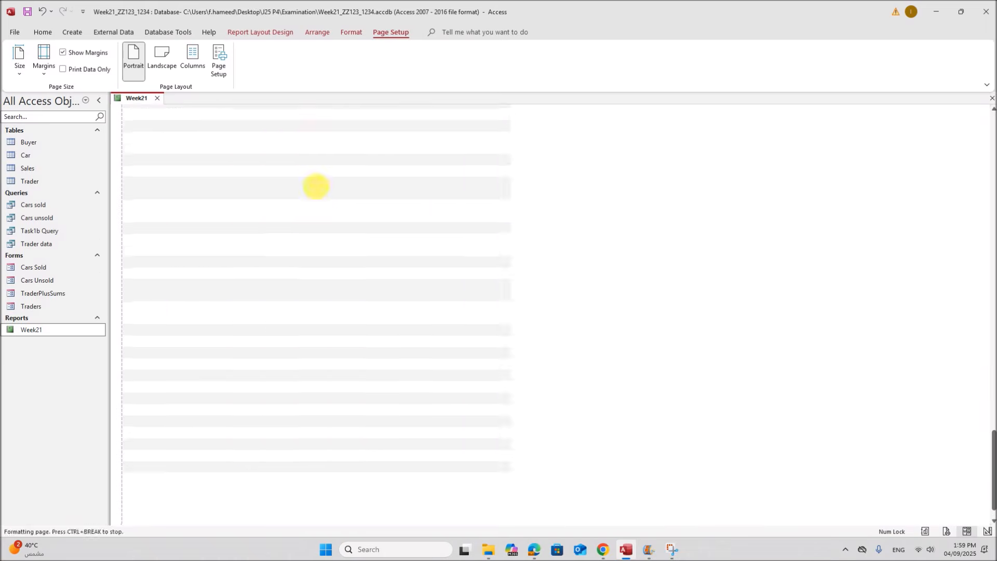
scroll(311, 182, up, 15)
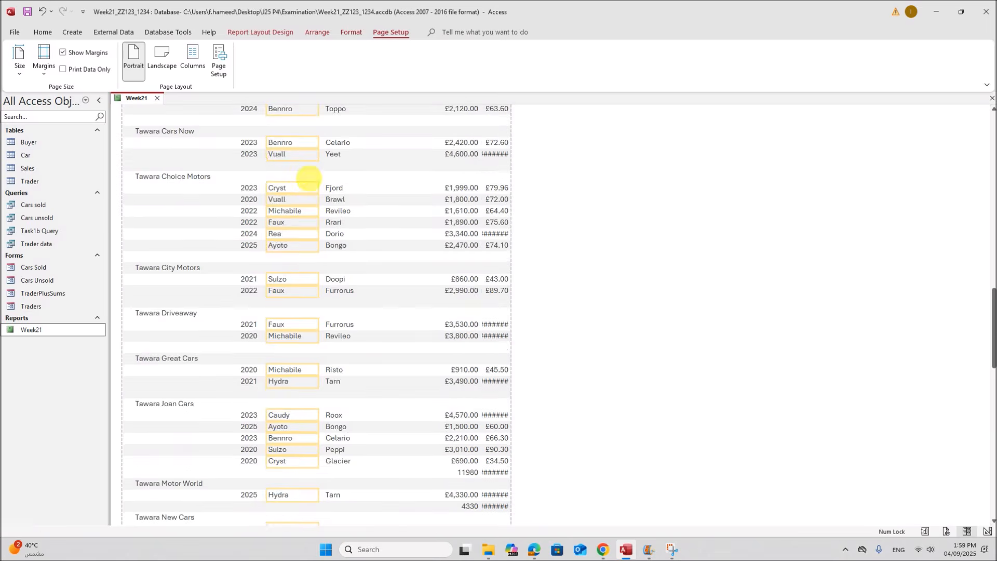
scroll(309, 179, up, 15)
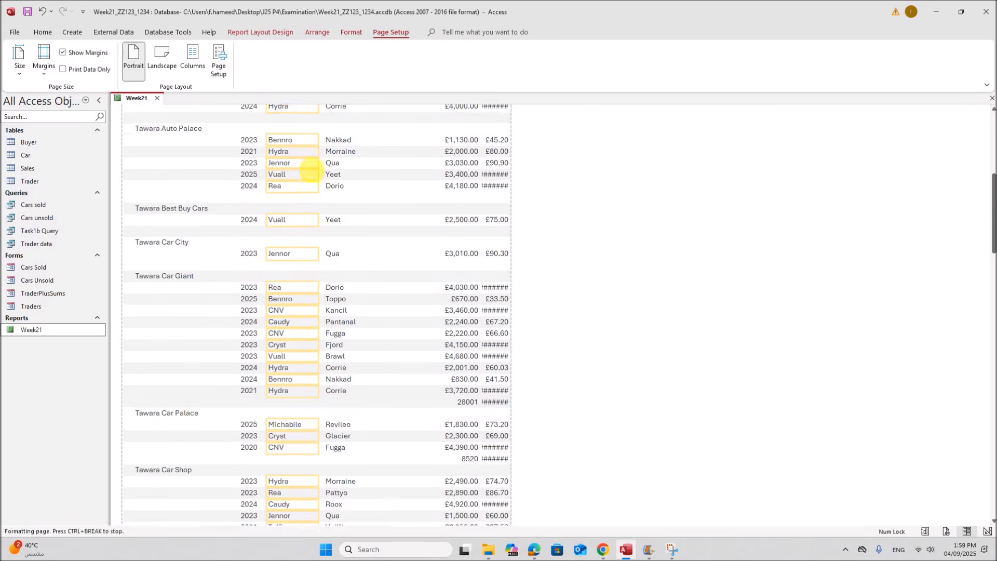
drag(993, 161, 992, 90)
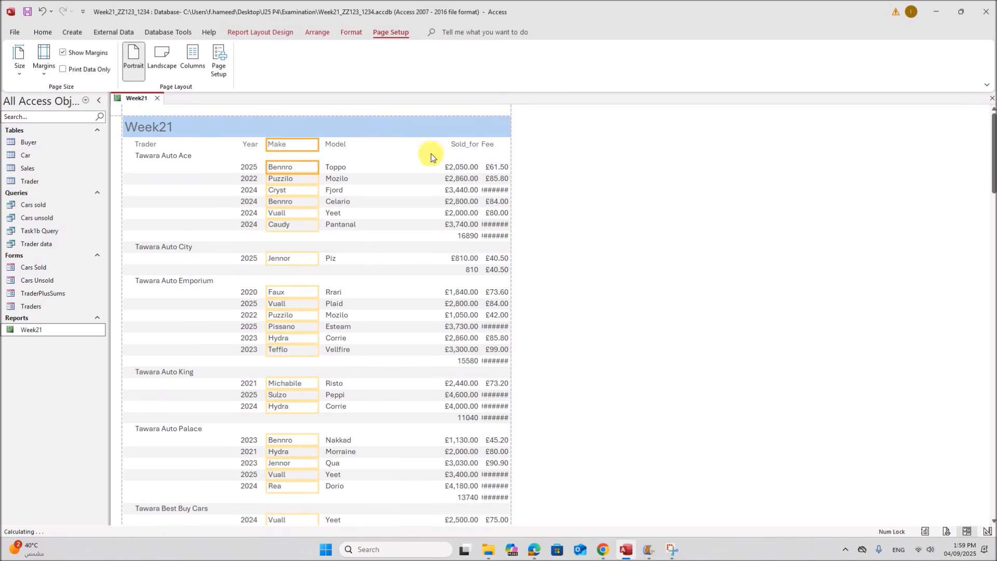
Narrow the Model column and move the Sold_for heading and values closer to it
click(349, 144)
shift+click(354, 178)
drag(426, 148, 389, 156)
click(456, 145)
shift+click(456, 167)
drag(455, 147, 409, 151)
scroll(438, 185, up, 10)
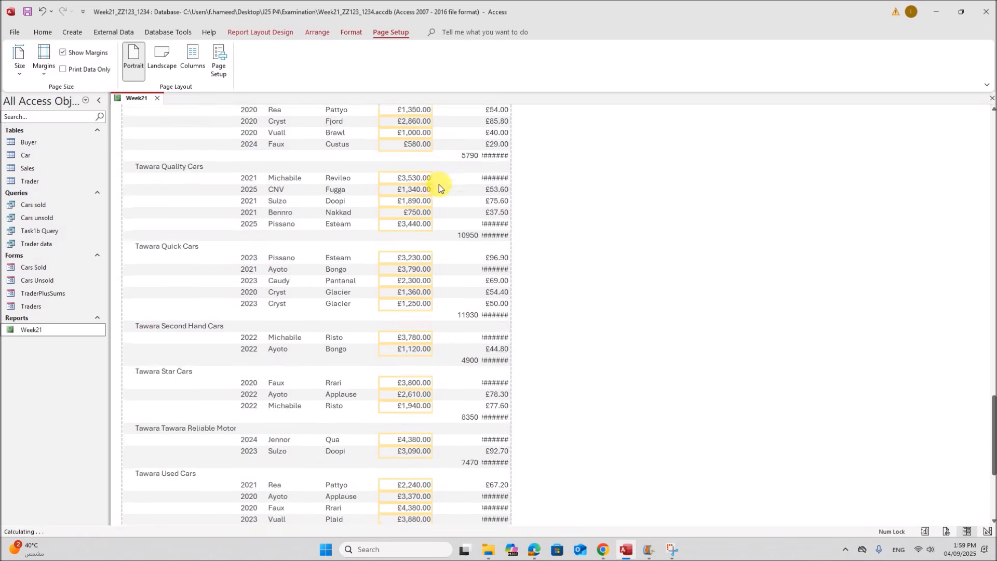
scroll(442, 179, up, 15)
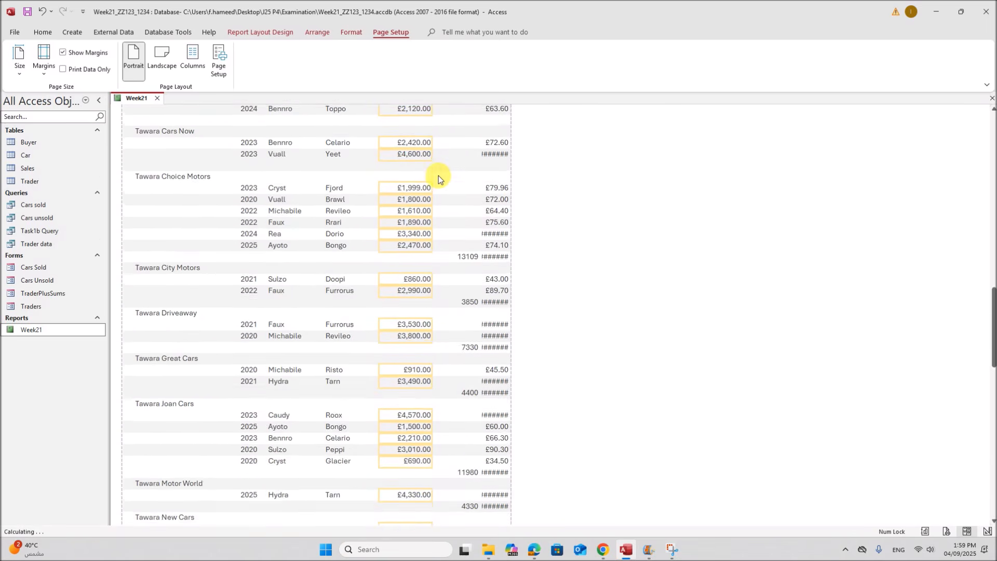
scroll(468, 156, up, 10)
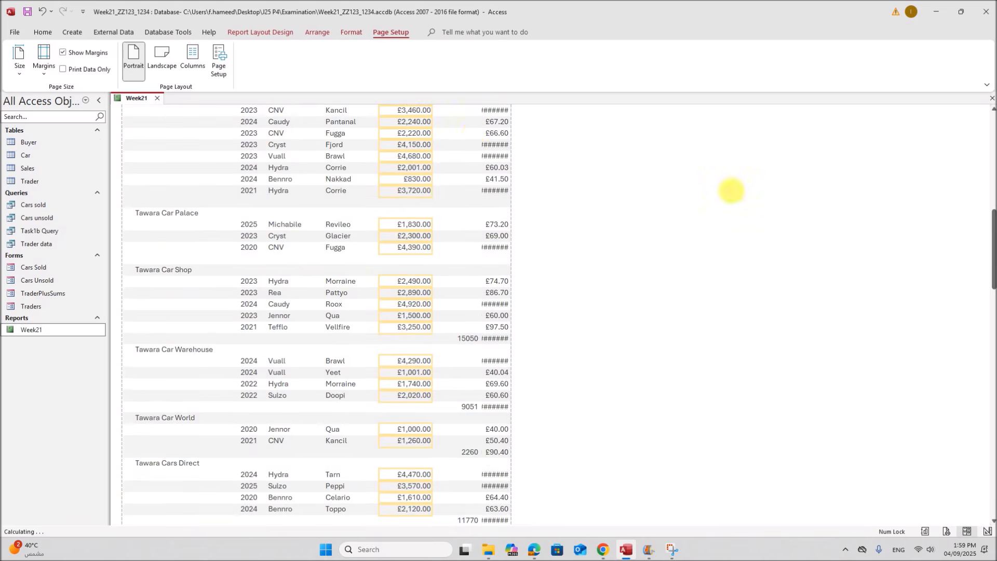
drag(990, 222, 986, 114)
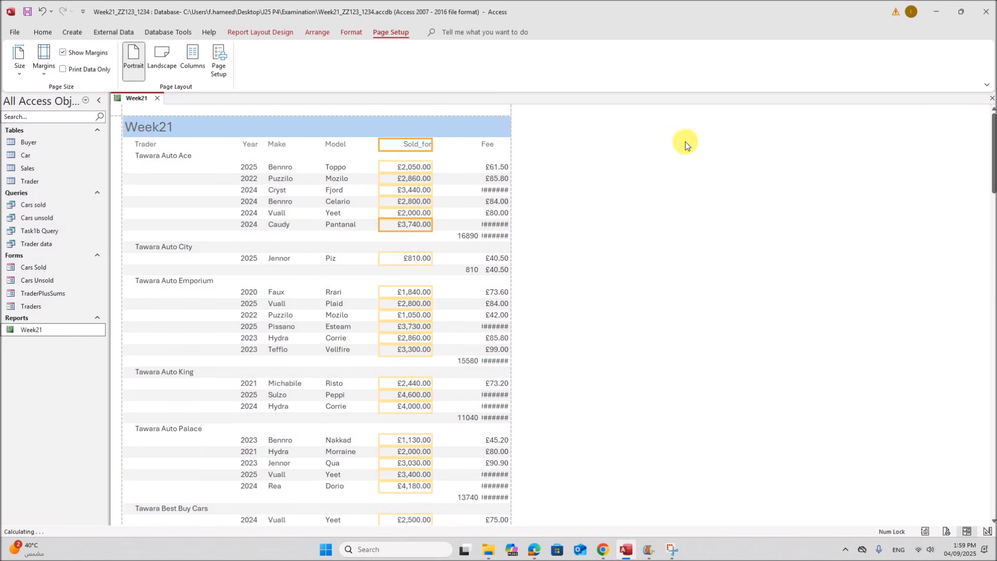
Widen the Fee heading and values so the three-digit fees display in full
ctrl+click(492, 147)
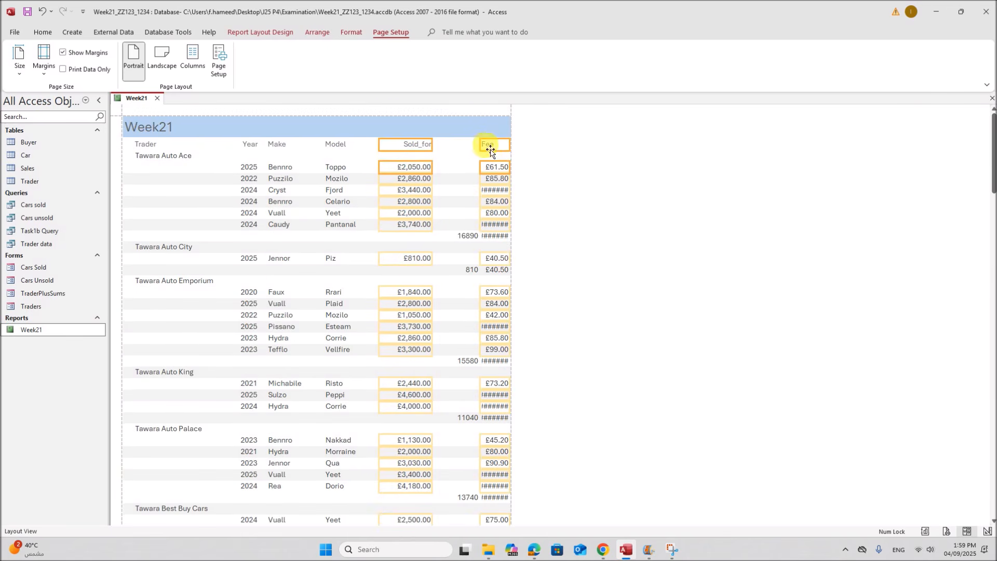
drag(487, 152, 486, 148)
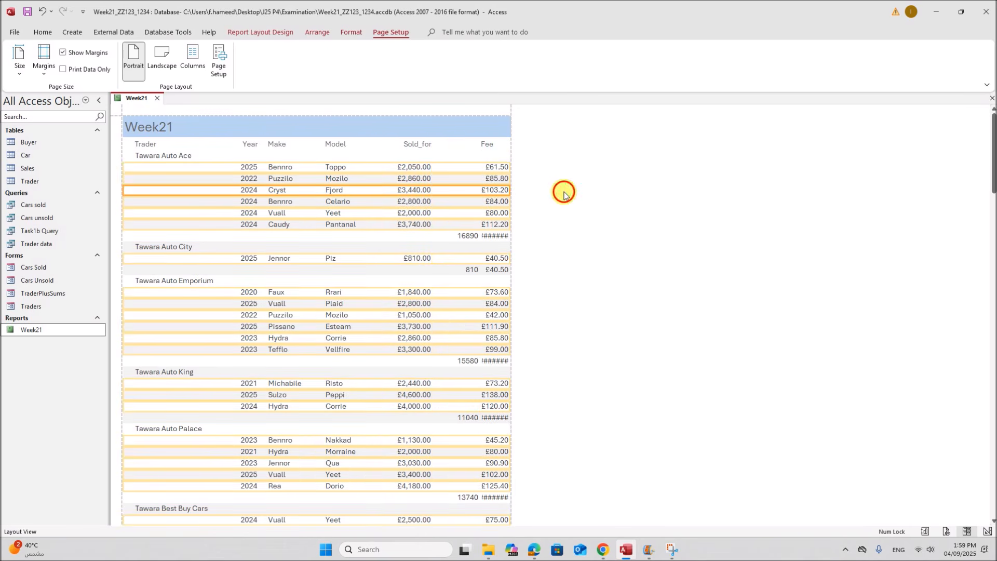
click(492, 145)
drag(481, 151, 470, 151)
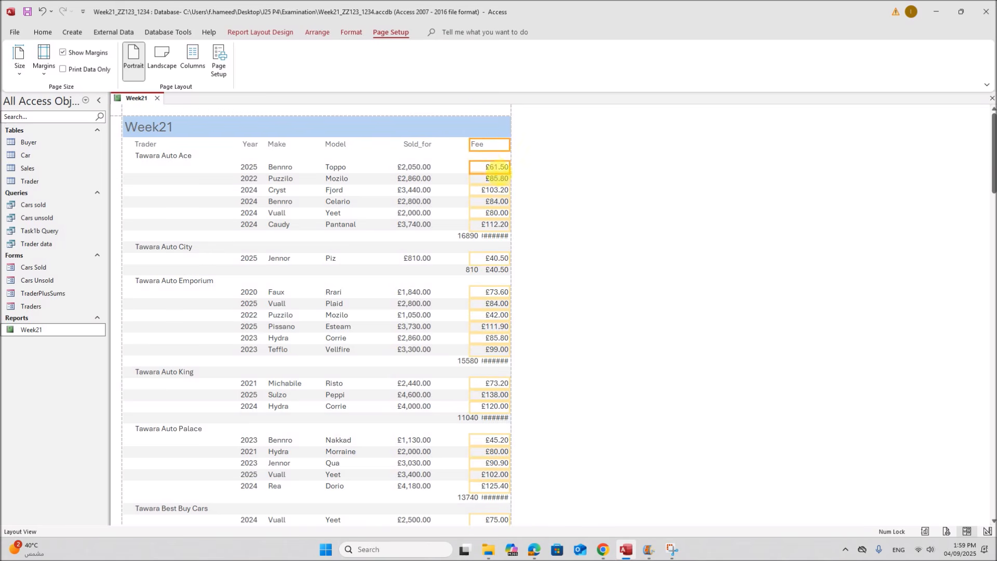
click(572, 185)
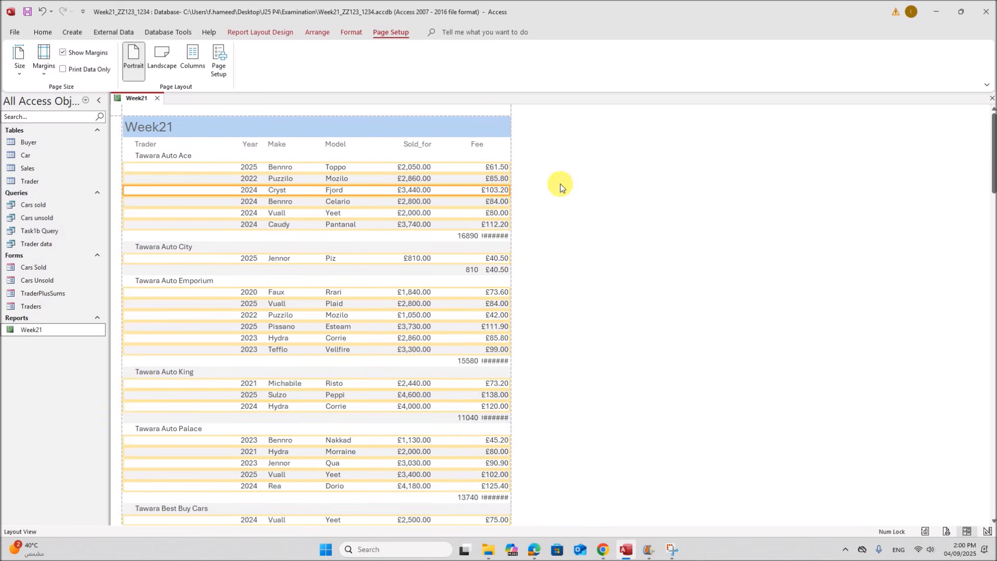
Move the Sold_for totals beneath the Sold_for column and widen the Fee totals so the amounts display in full
click(471, 239)
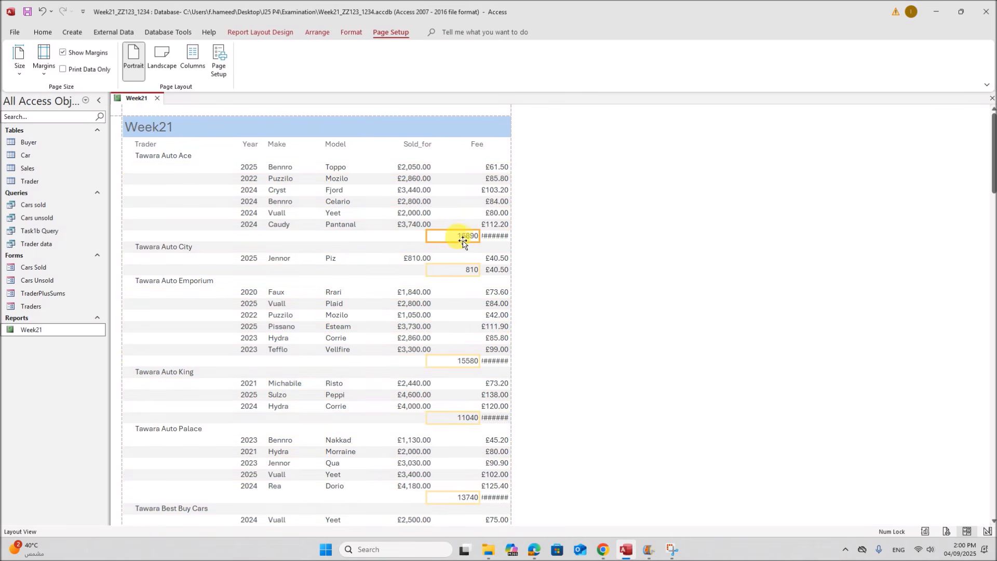
drag(460, 241, 416, 241)
click(495, 241)
drag(488, 241, 466, 237)
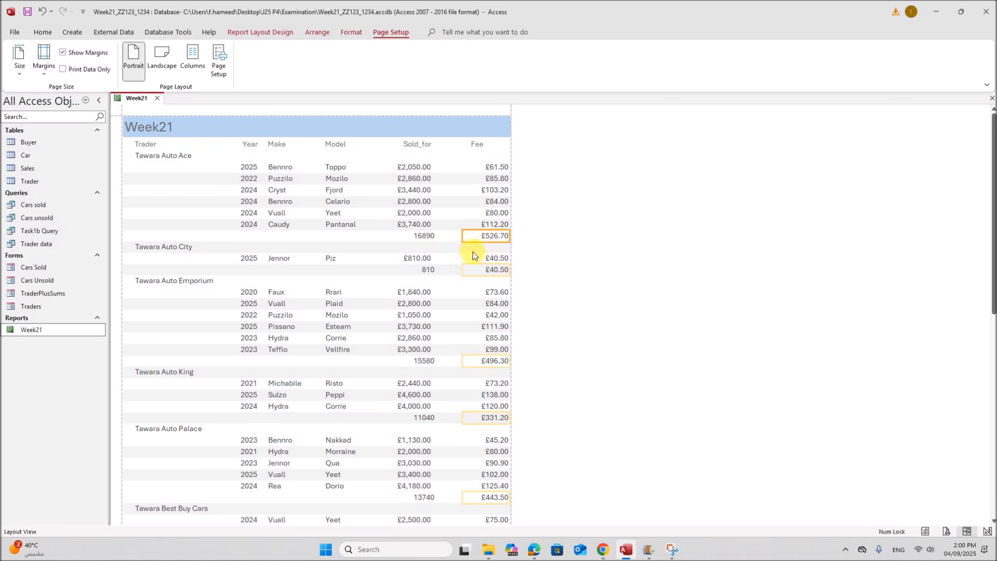
click(579, 260)
click(430, 239)
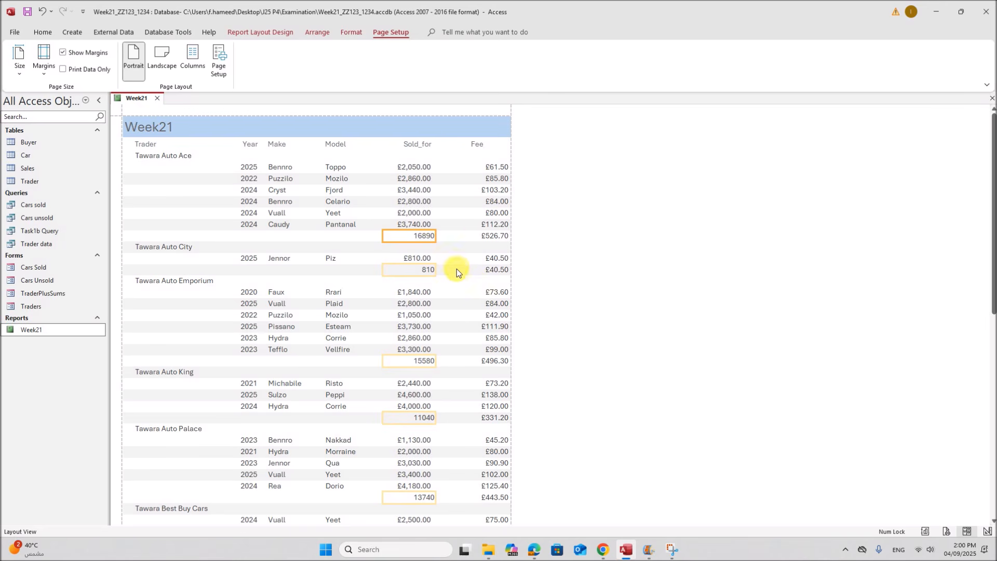
Enlarge the Trader Footer in Design View, move both Sum boxes down in it, and check the sample's totals row in the exam paper
right_click(132, 99)
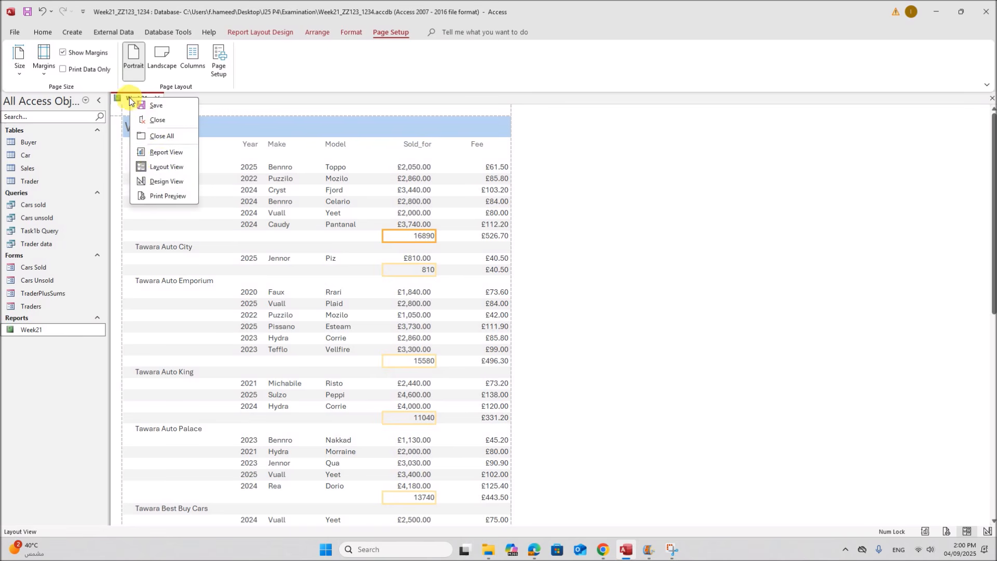
click(160, 181)
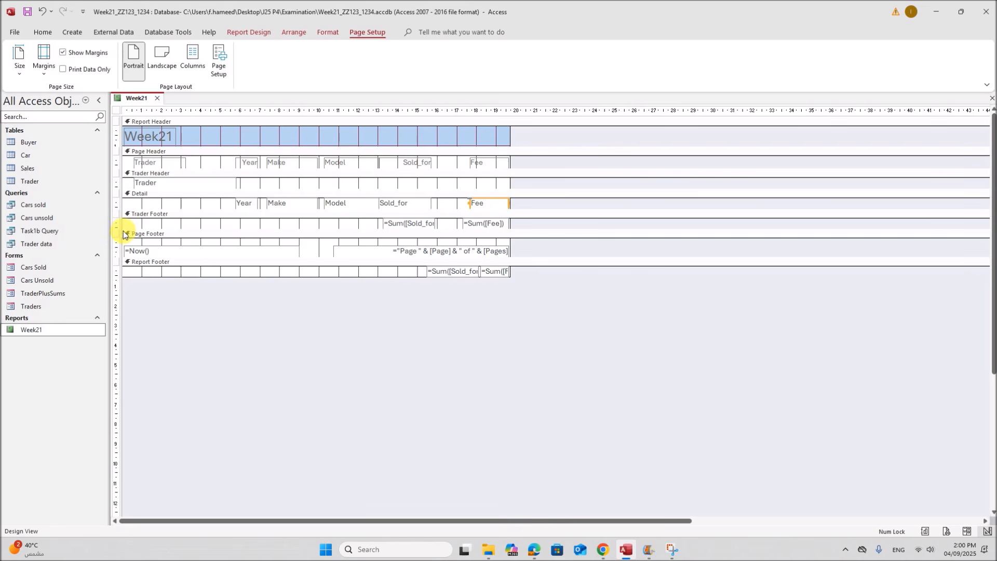
drag(127, 235, 127, 260)
drag(371, 222, 480, 241)
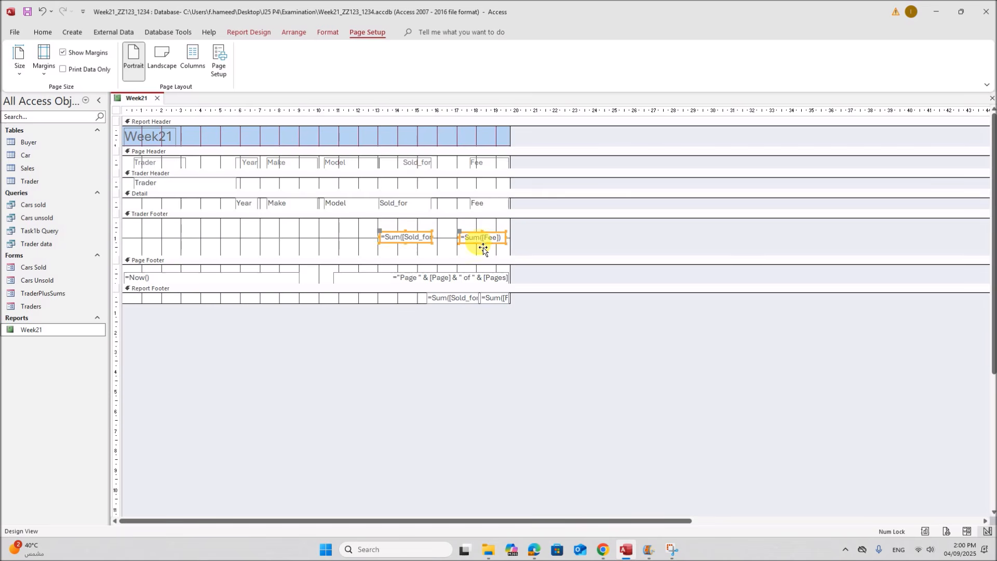
click(536, 549)
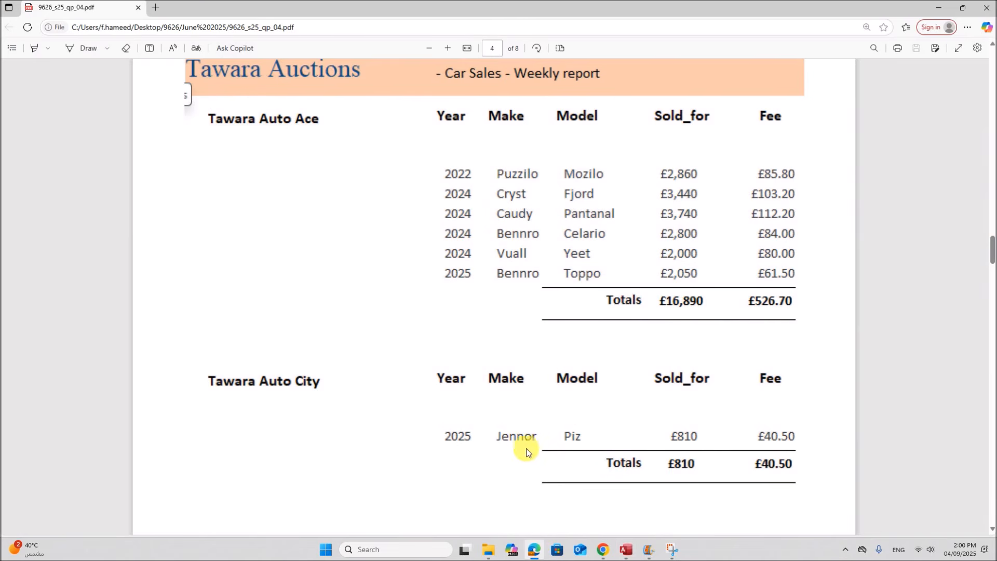
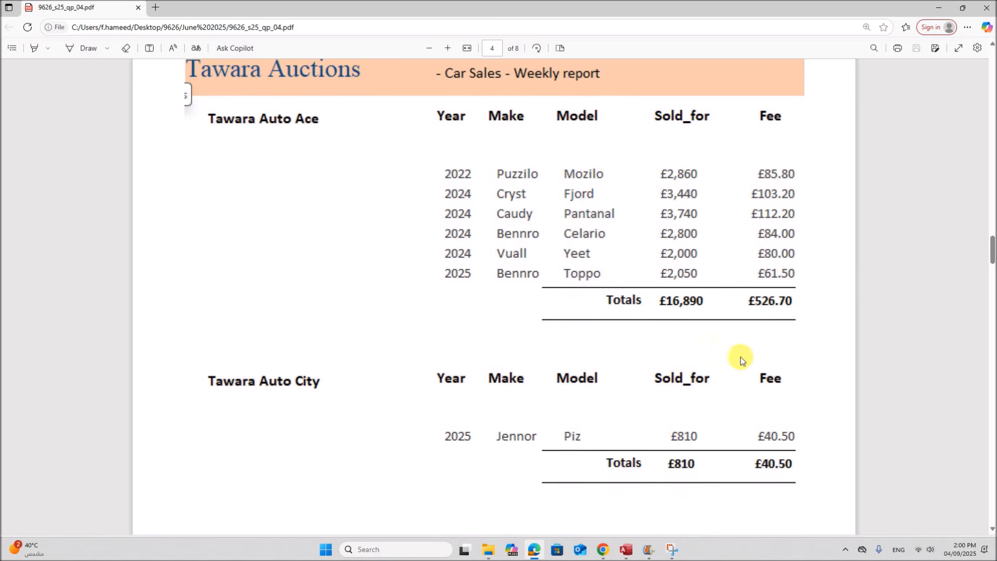
key(alt+Tab)
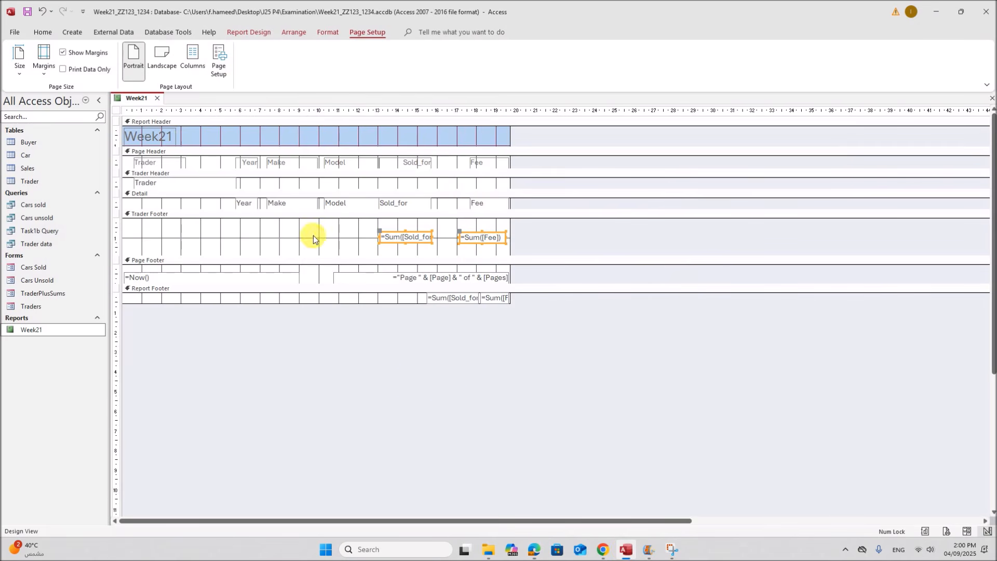
right_click(133, 100)
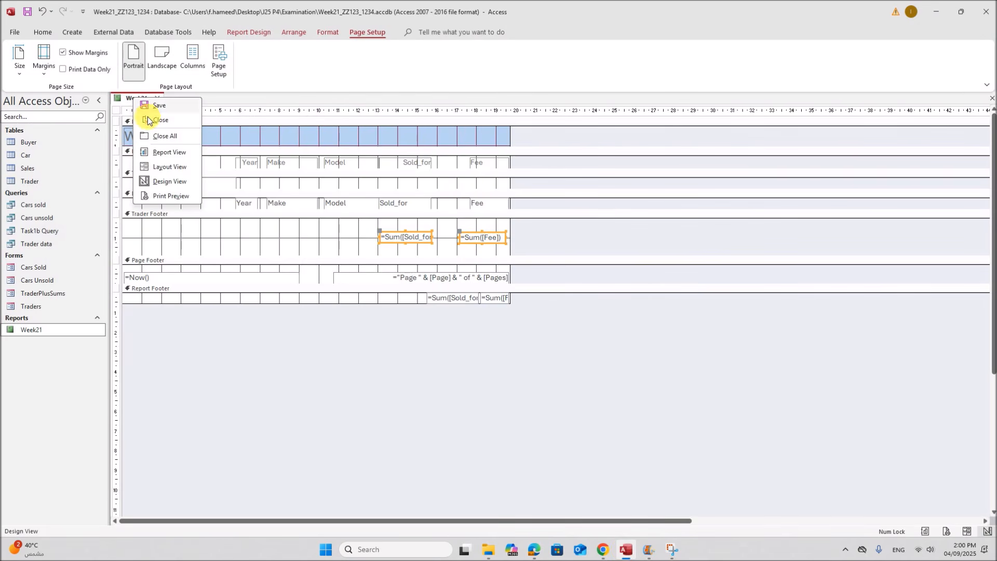
click(163, 170)
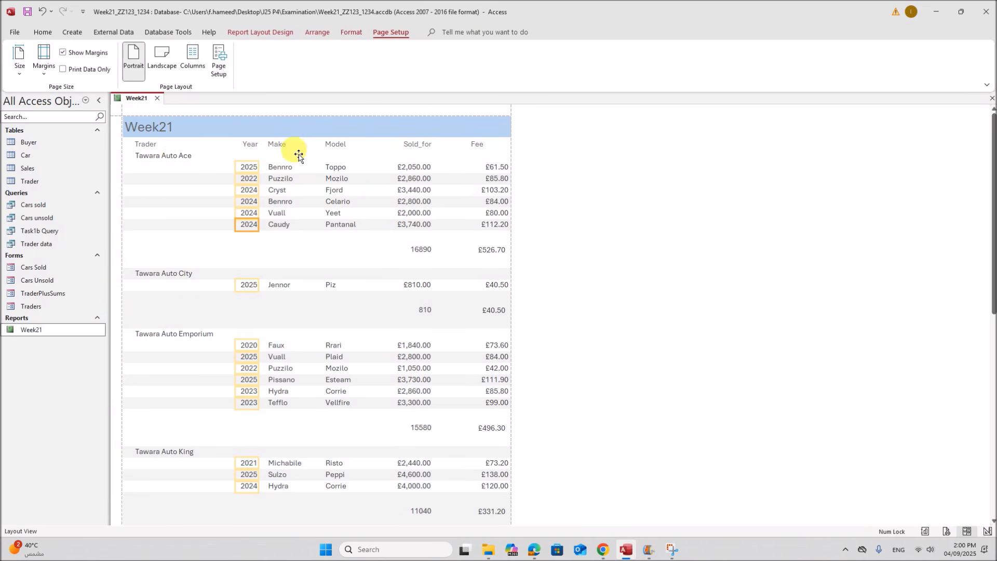
click(261, 32)
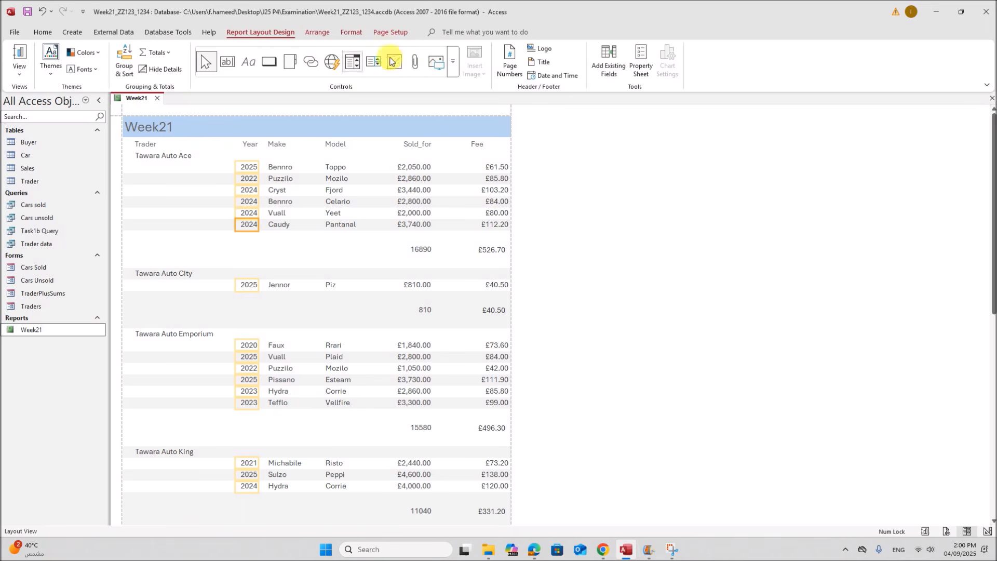
click(452, 68)
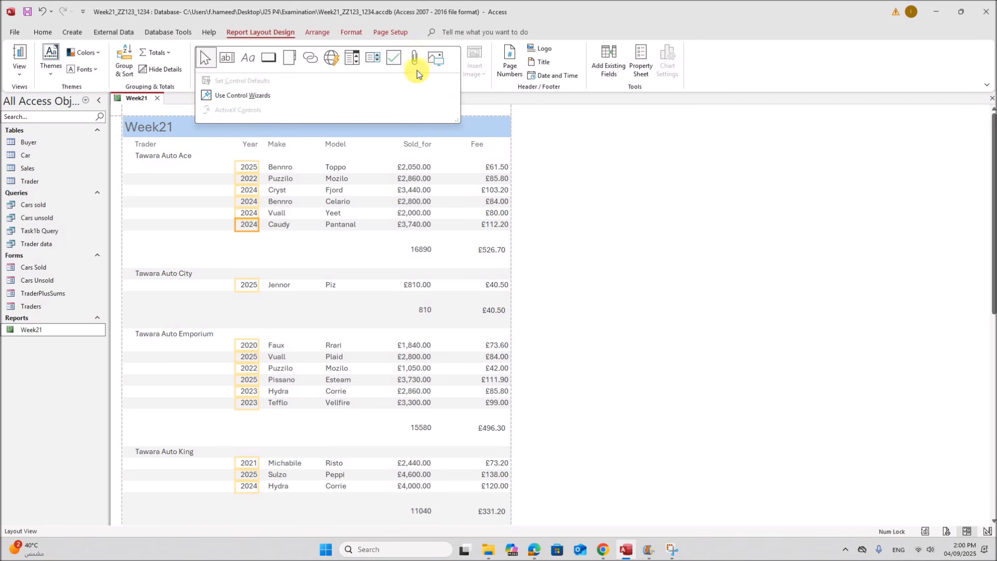
click(633, 158)
click(382, 258)
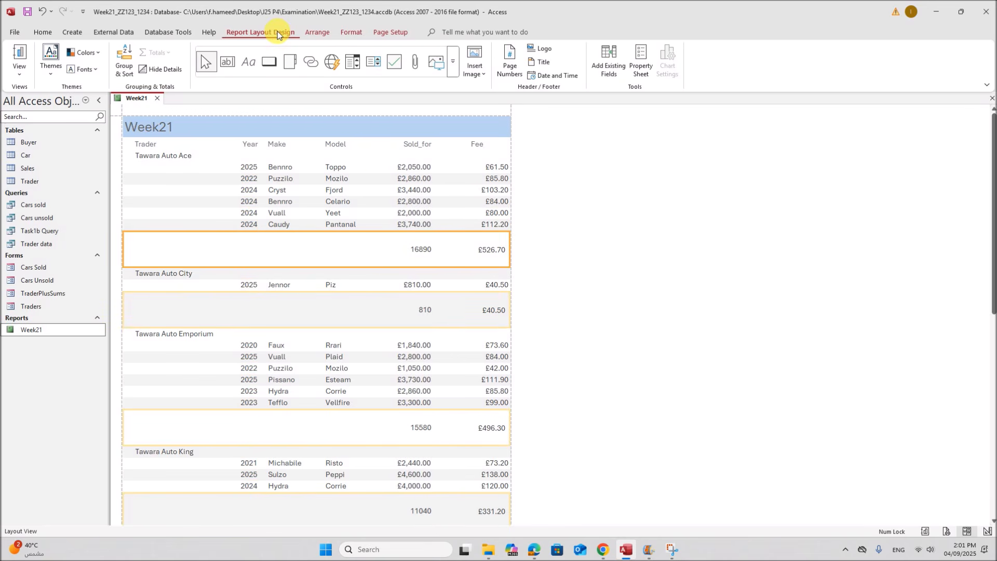
click(453, 72)
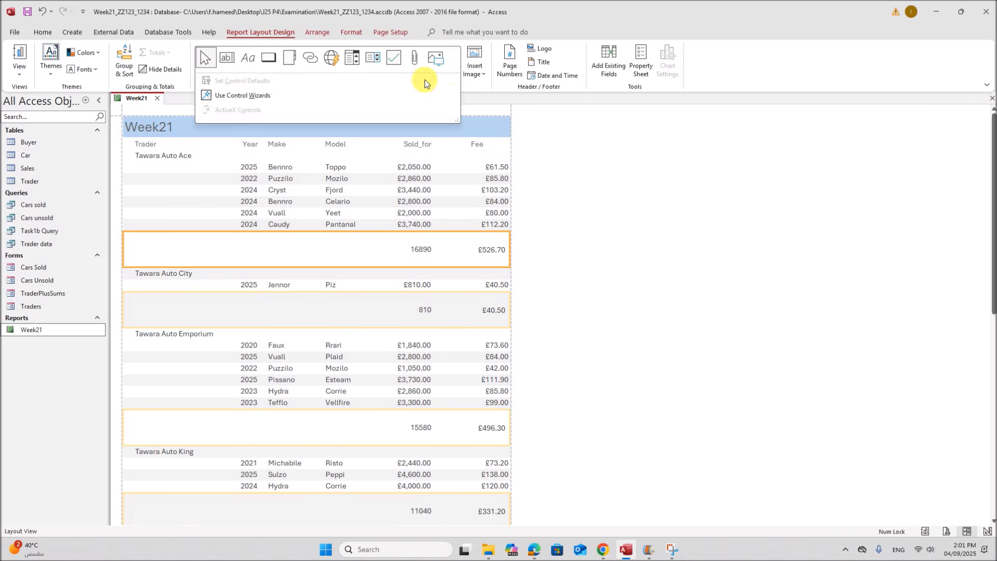
right_click(137, 99)
click(171, 184)
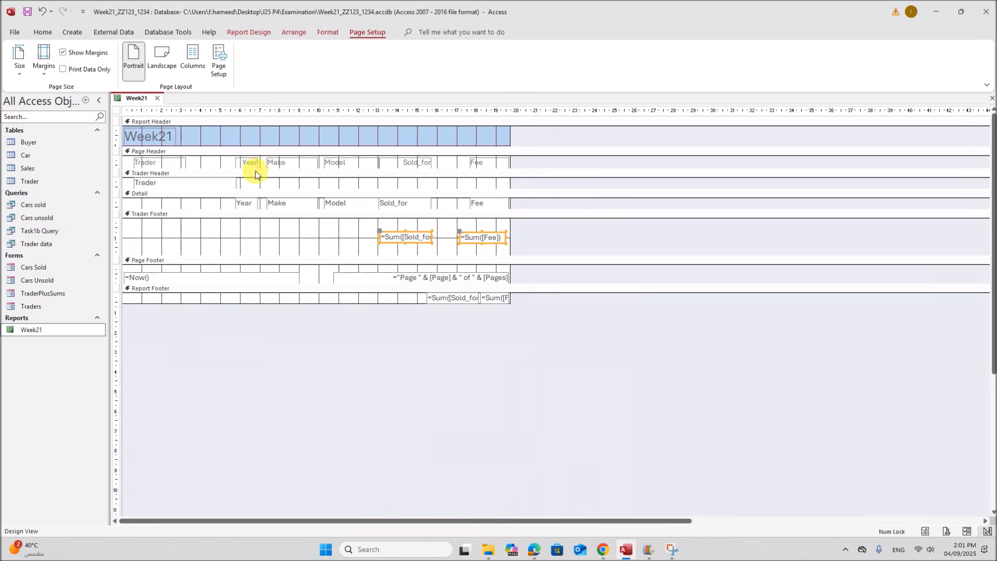
Draw two horizontal lines about 9 cm long in the Trader Footer, above and below the Sum boxes, and check them in Layout View
click(250, 33)
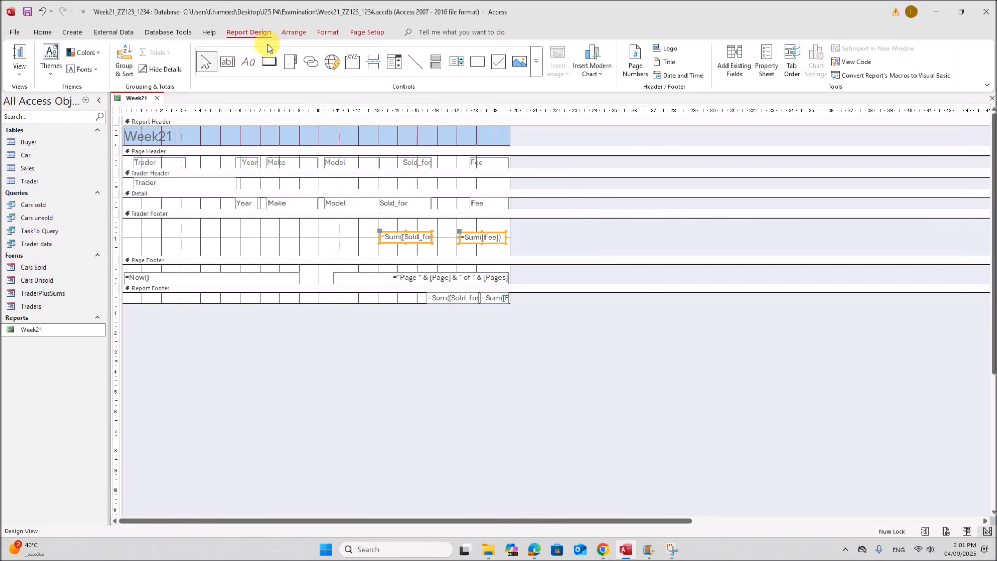
click(338, 232)
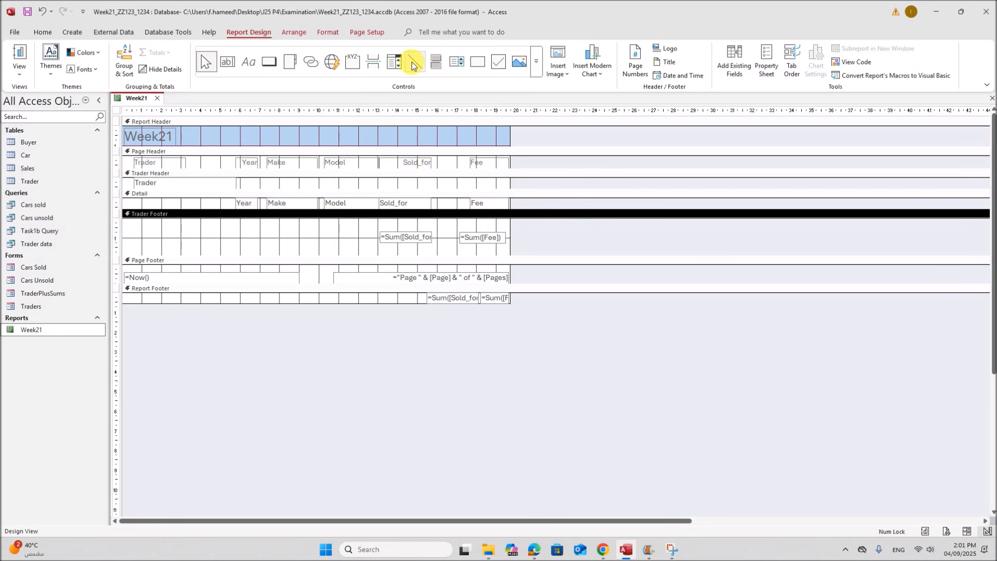
click(413, 63)
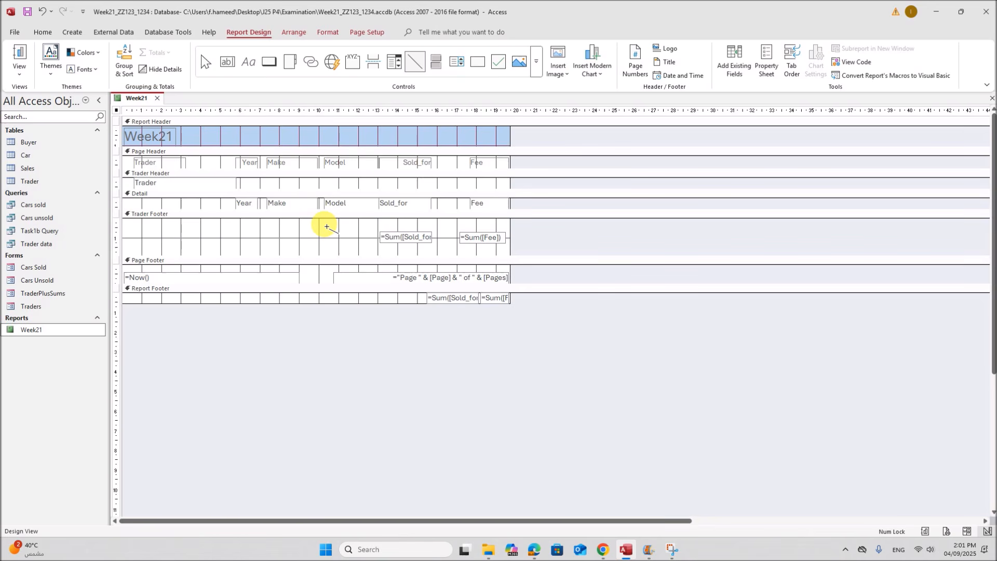
drag(327, 226, 505, 226)
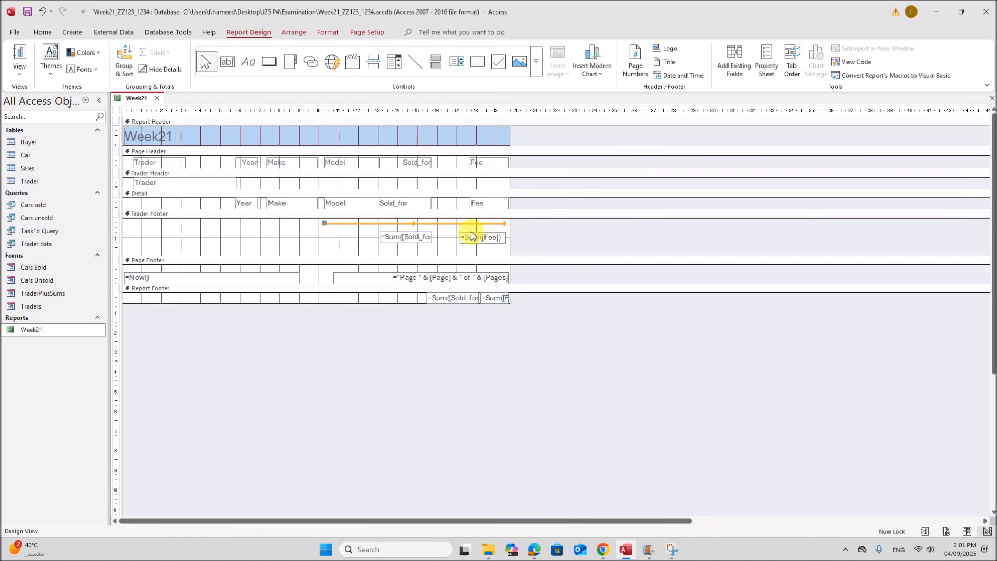
click(417, 64)
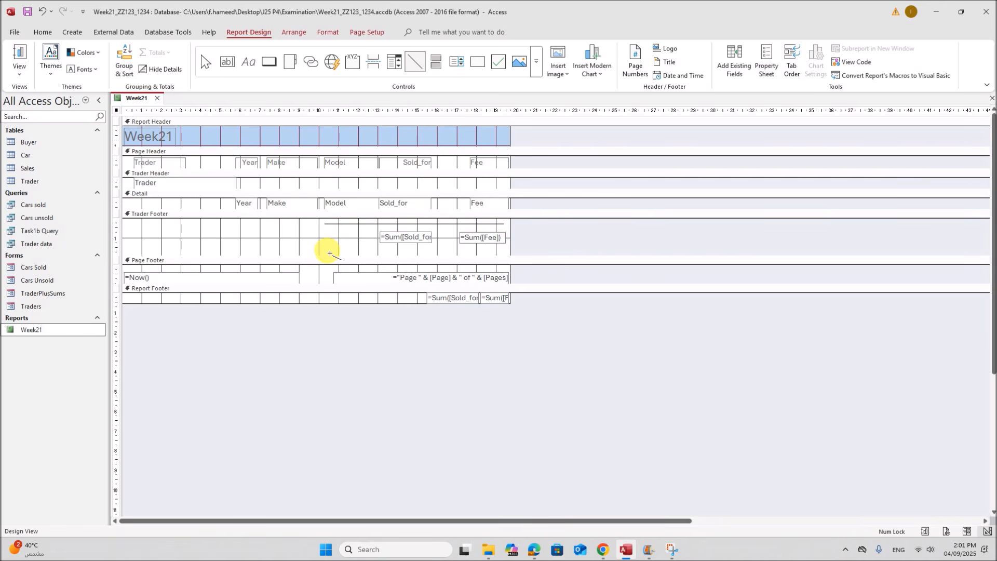
drag(330, 253, 503, 252)
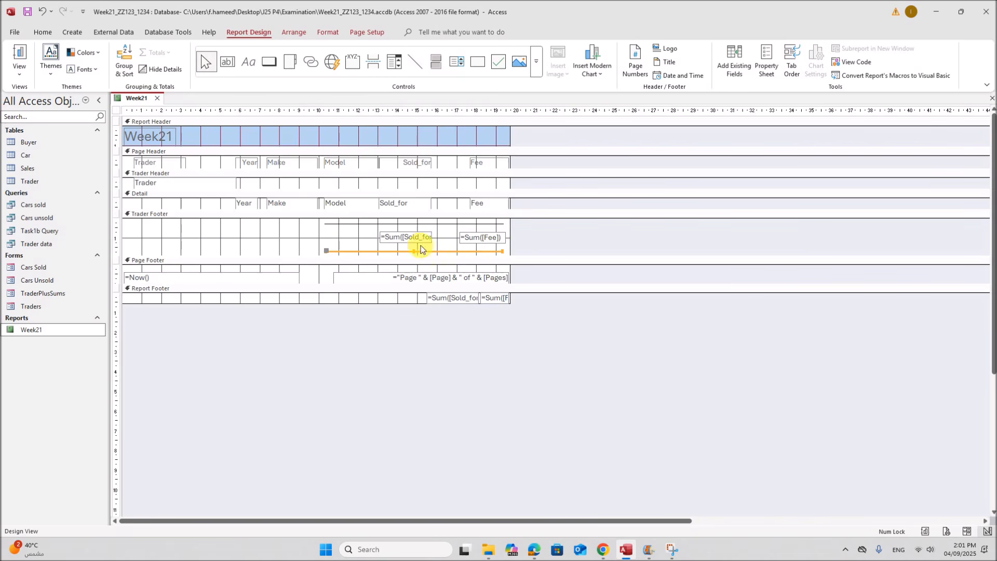
right_click(144, 100)
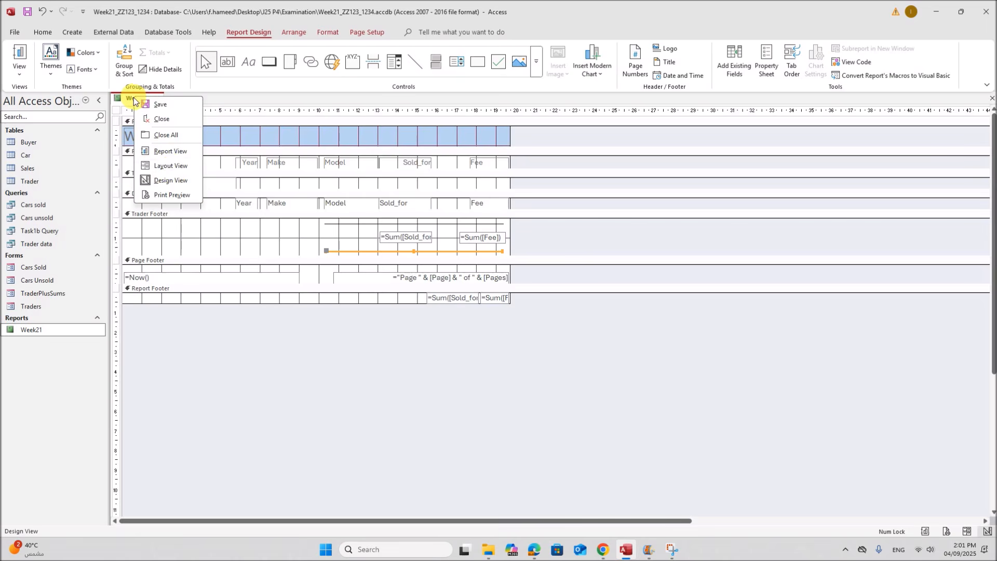
click(169, 165)
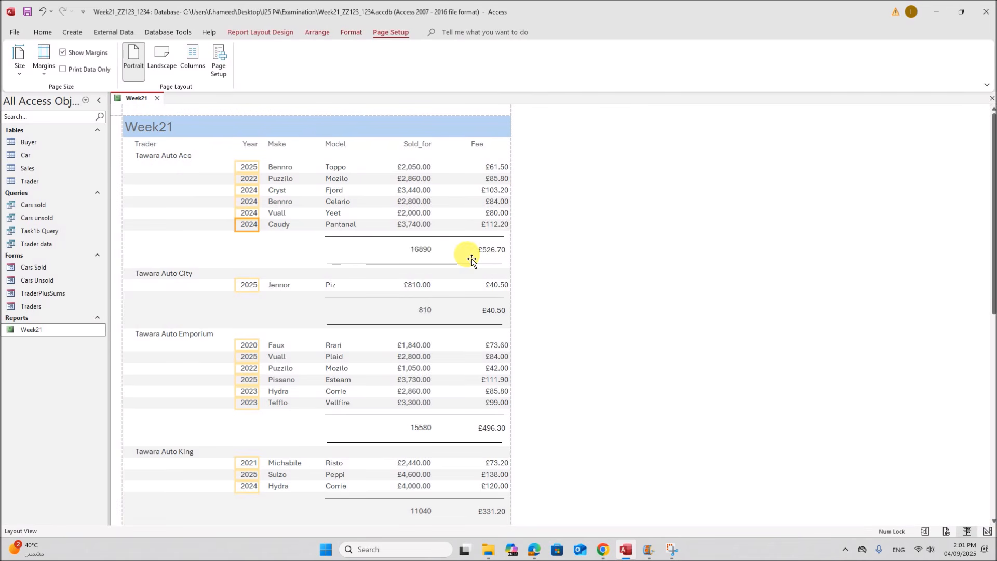
Return to Design View and extend the lower Trader Footer line slightly so its end aligns with the upper line
right_click(138, 99)
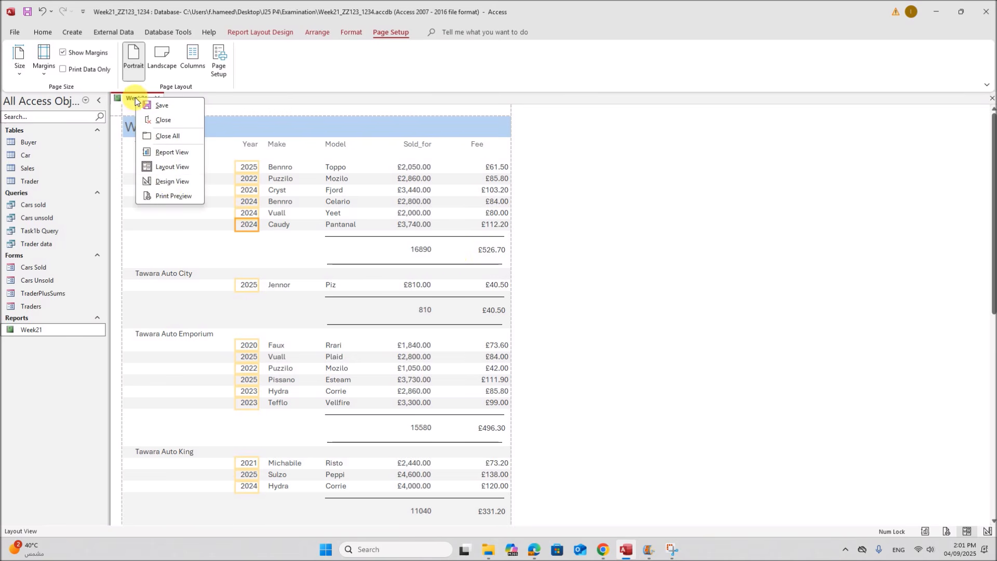
click(172, 182)
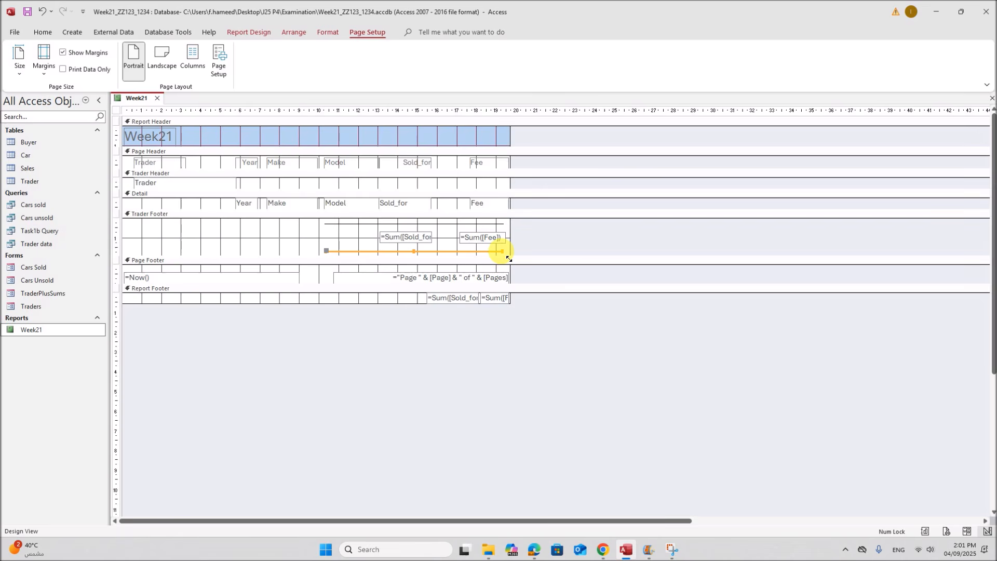
drag(502, 251, 502, 251)
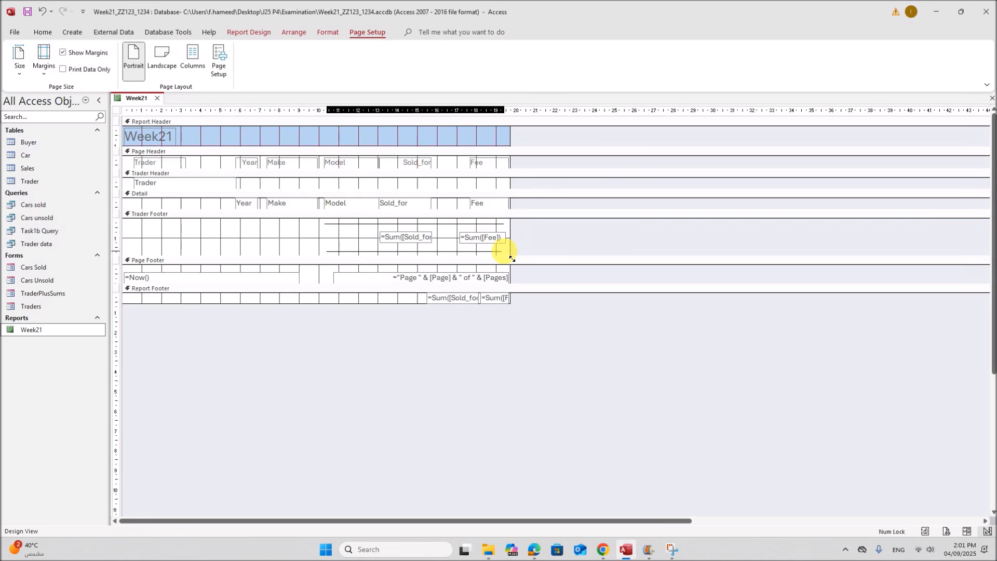
drag(511, 258, 511, 259)
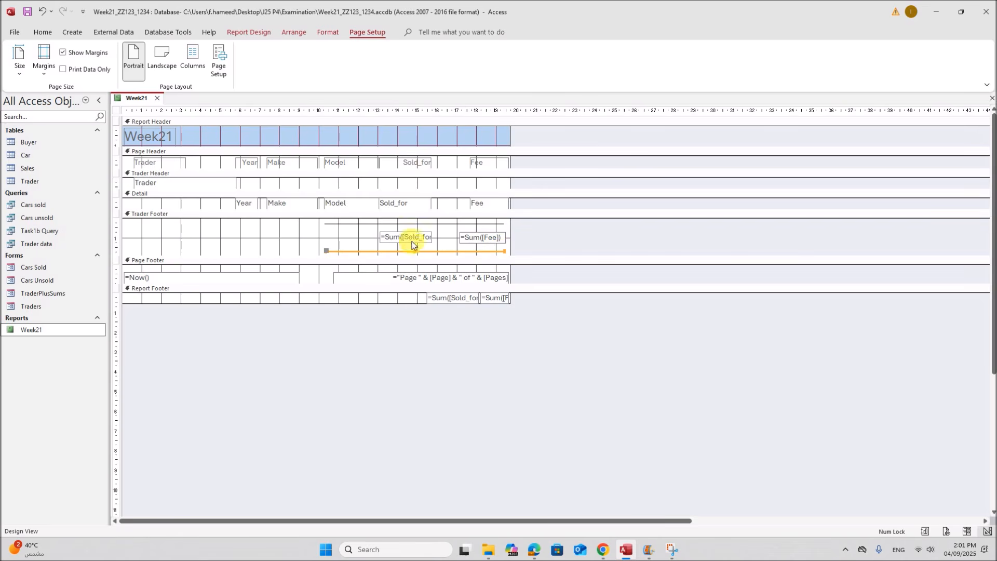
Apply the second-thinnest line thickness to both Trader Footer lines and check the result in Layout View
click(319, 32)
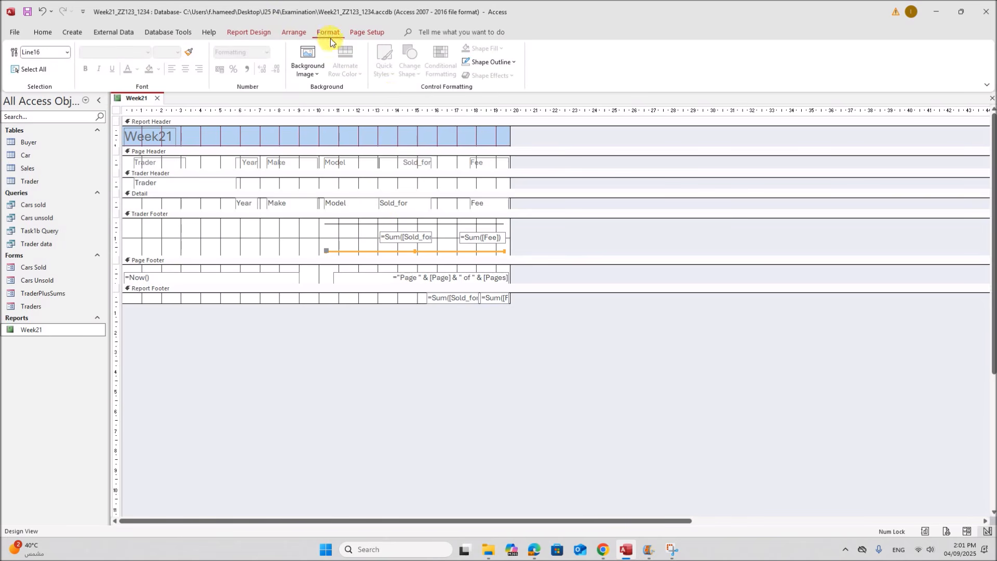
click(506, 67)
mouse_move(602, 388)
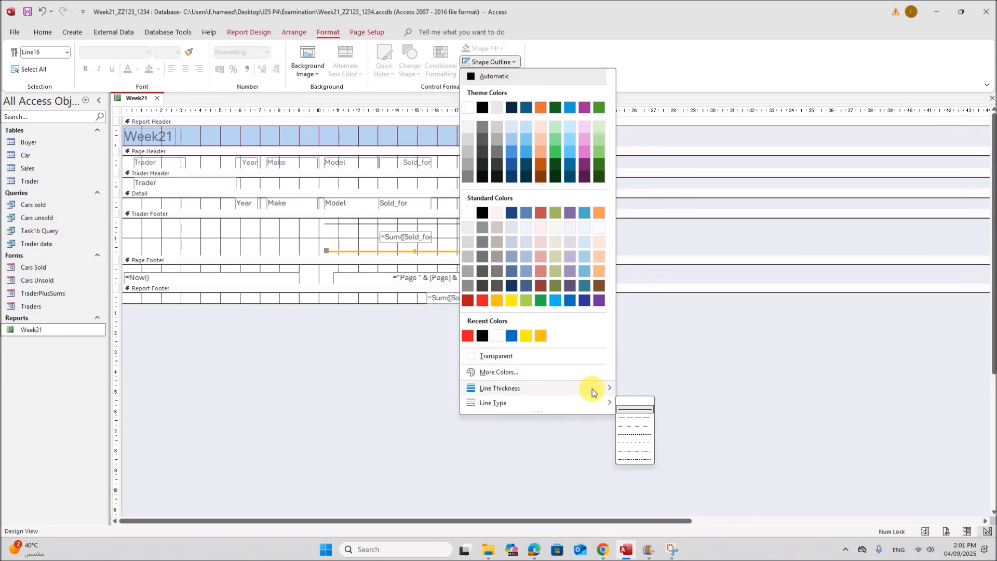
click(627, 397)
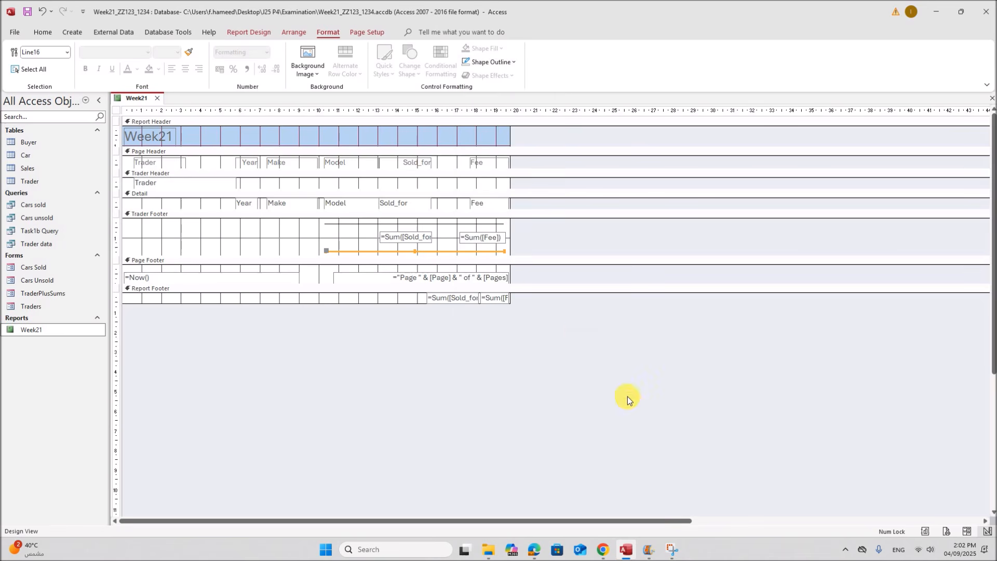
click(457, 224)
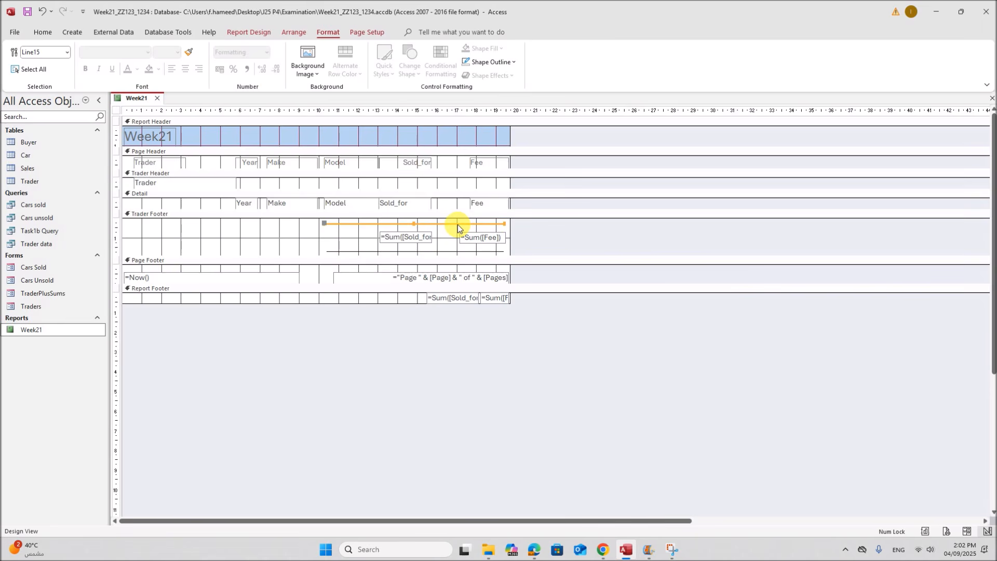
click(488, 63)
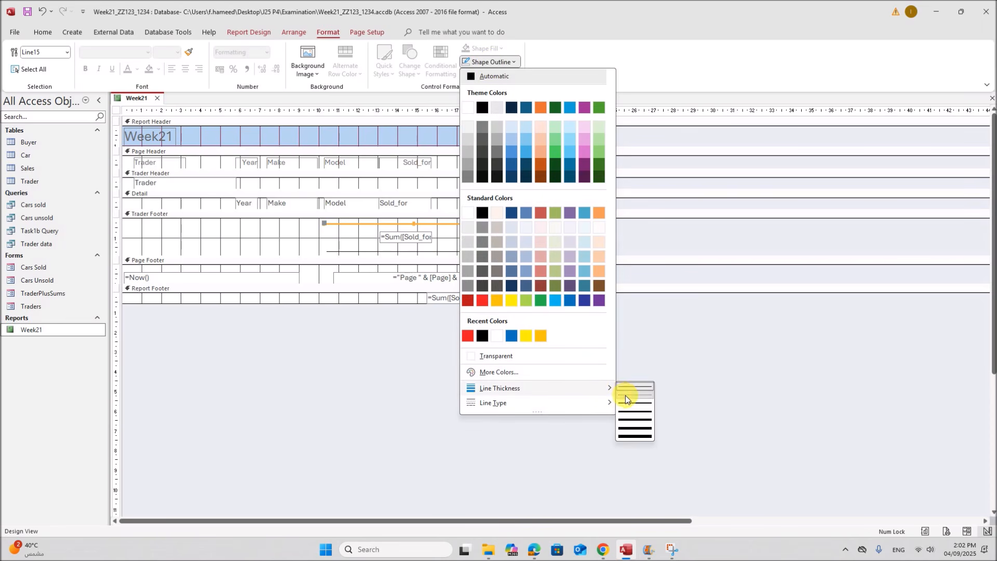
click(625, 395)
right_click(127, 98)
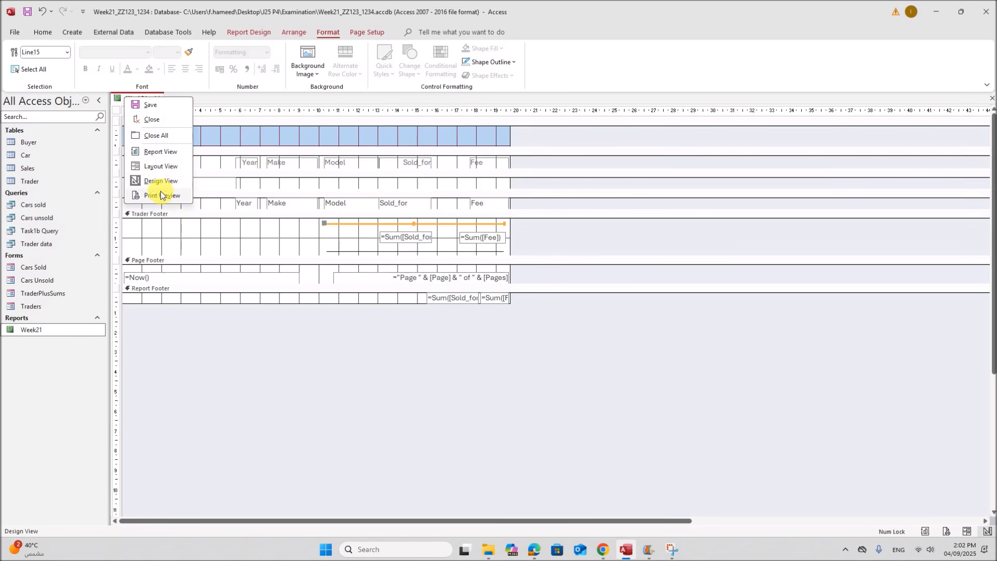
click(151, 166)
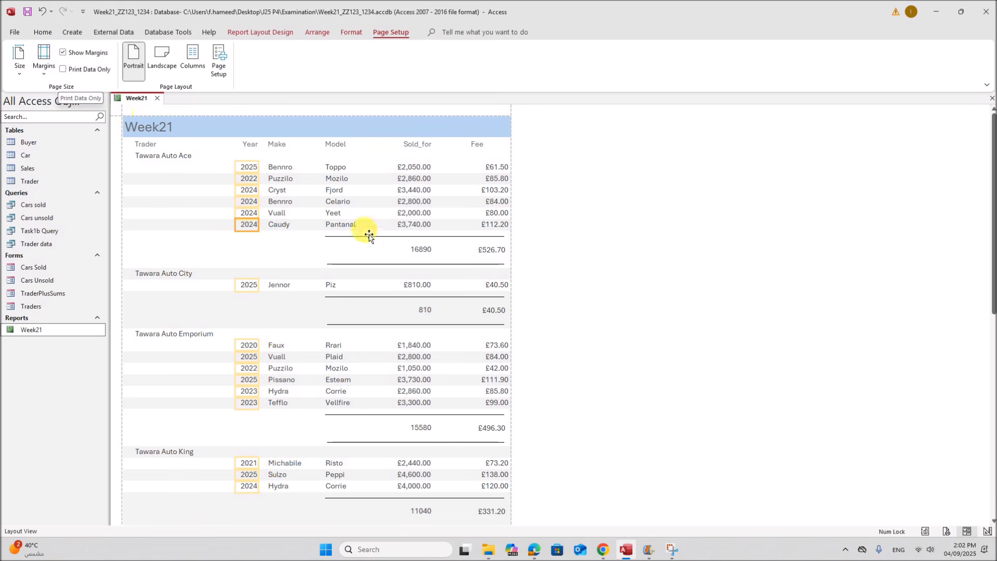
Set the format of the Sold_for totals to Currency and compare the report with the sample in the exam paper
click(424, 253)
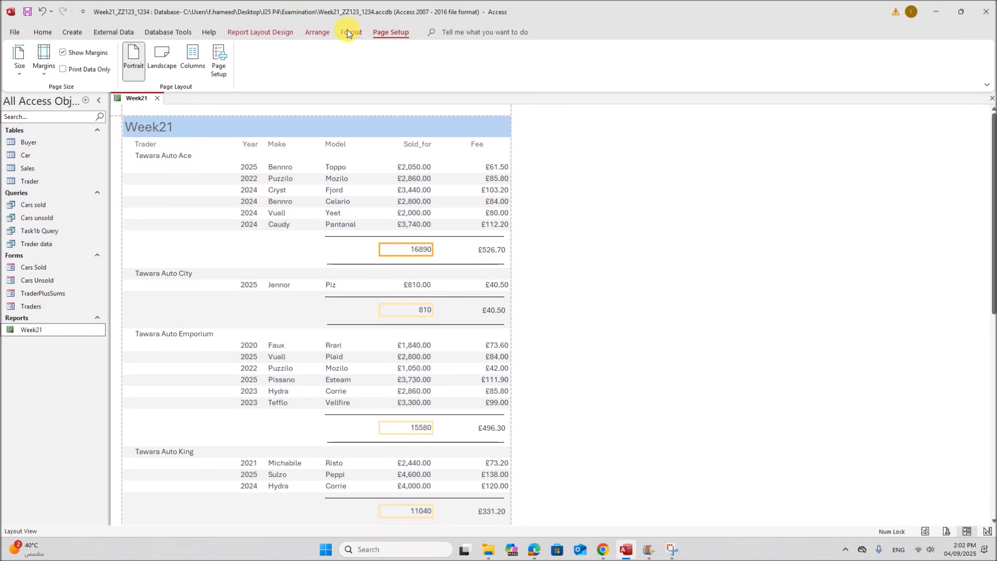
click(269, 35)
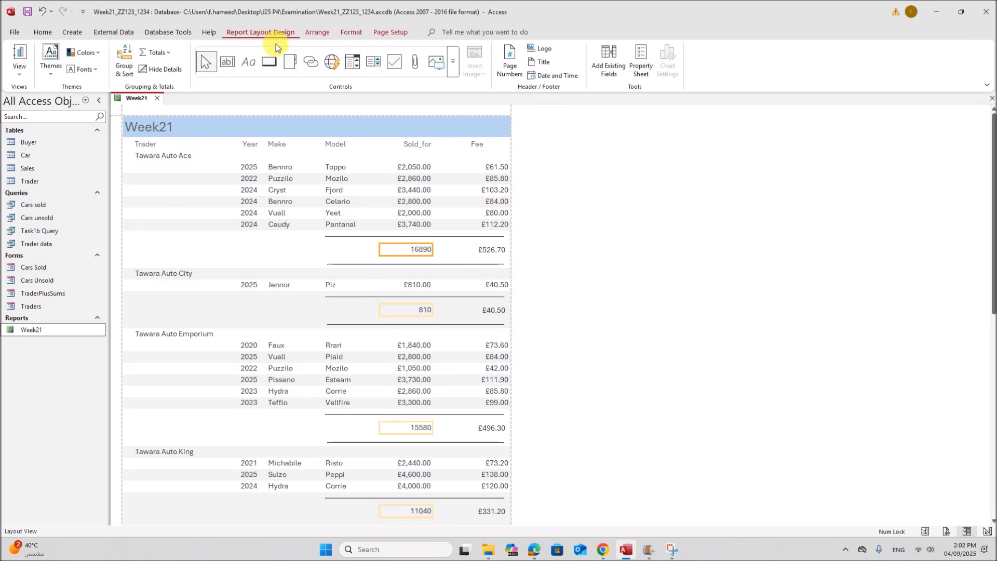
click(635, 72)
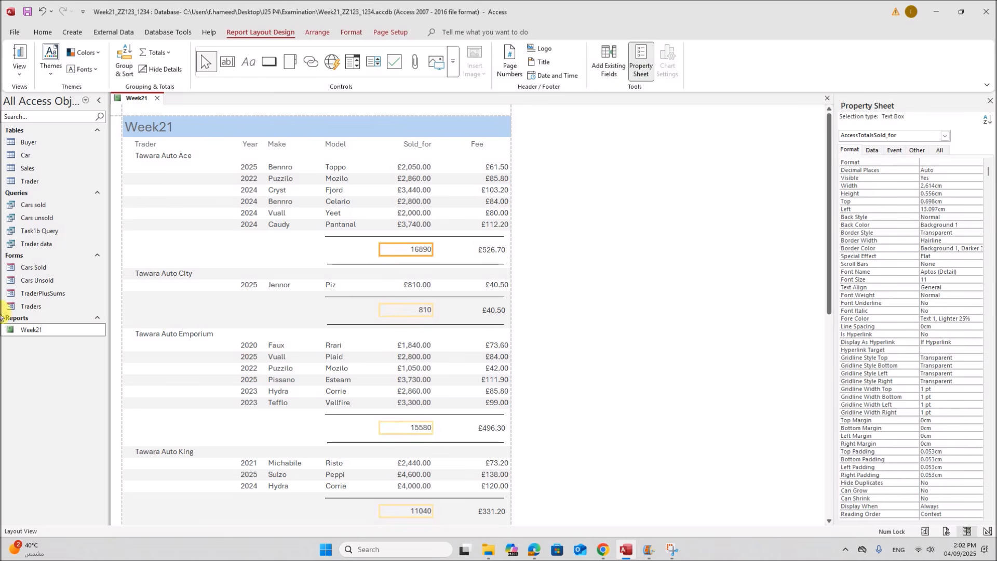
click(974, 163)
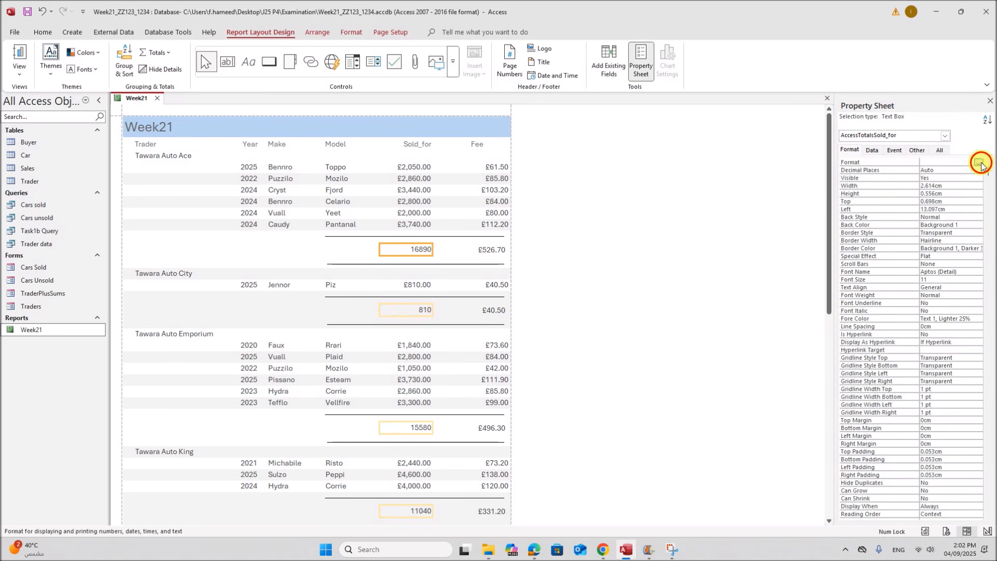
click(979, 163)
click(942, 227)
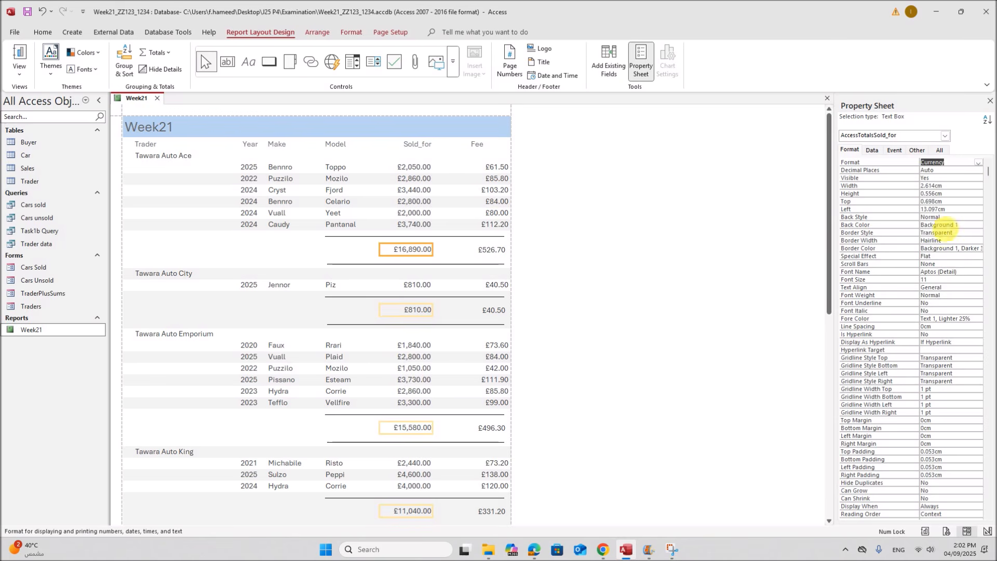
click(704, 264)
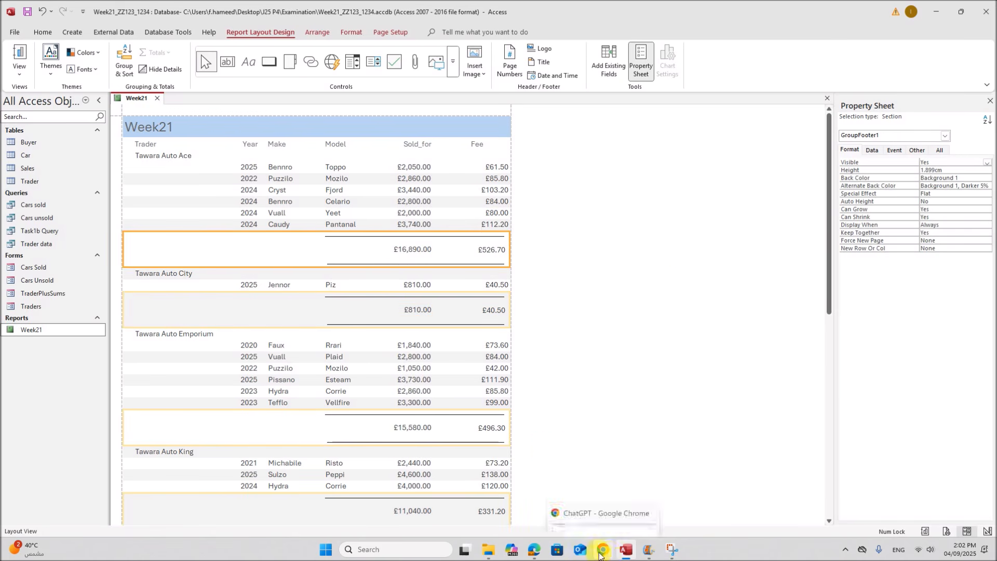
click(534, 550)
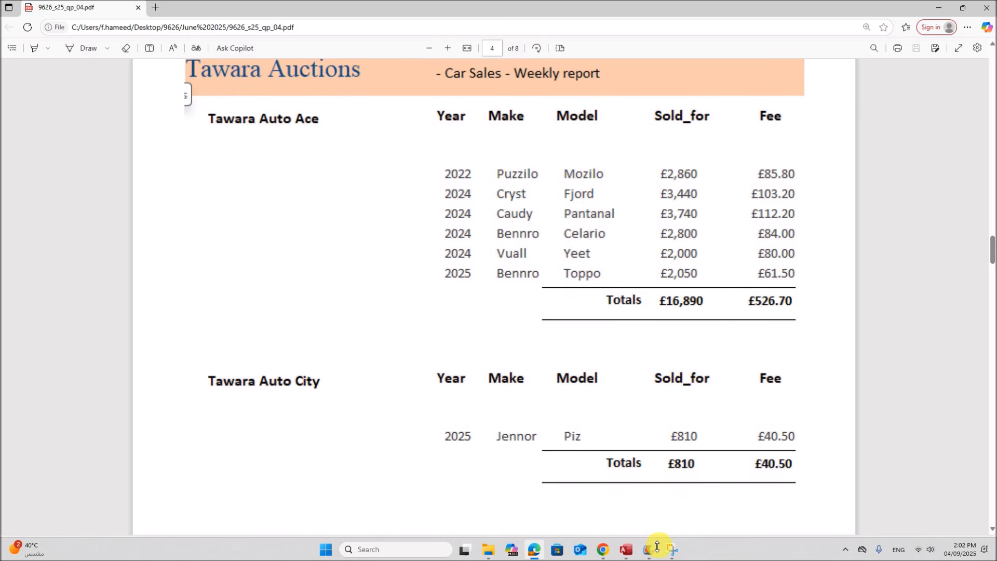
scroll(644, 477, down, 15)
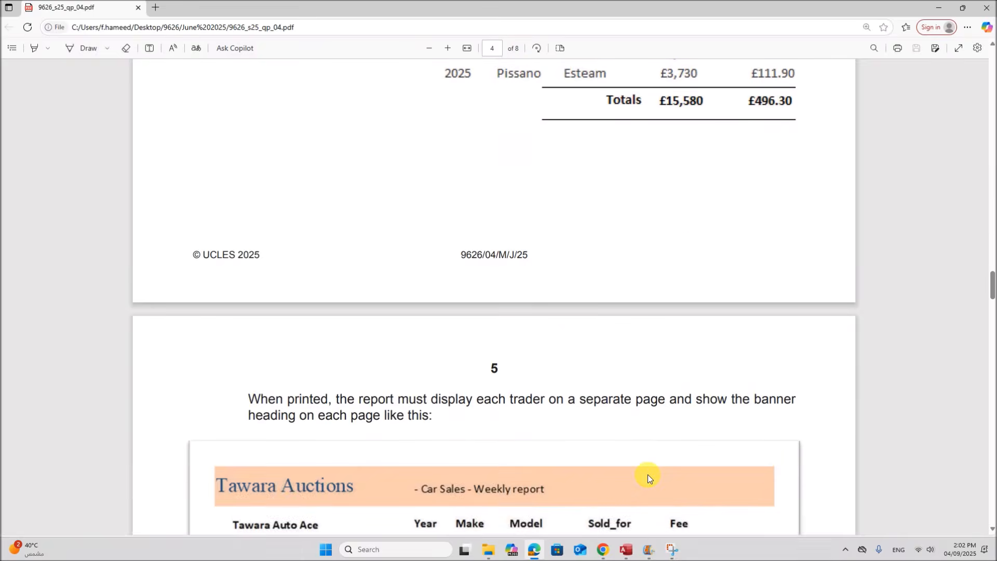
scroll(647, 474, up, 5)
scroll(647, 475, down, 8)
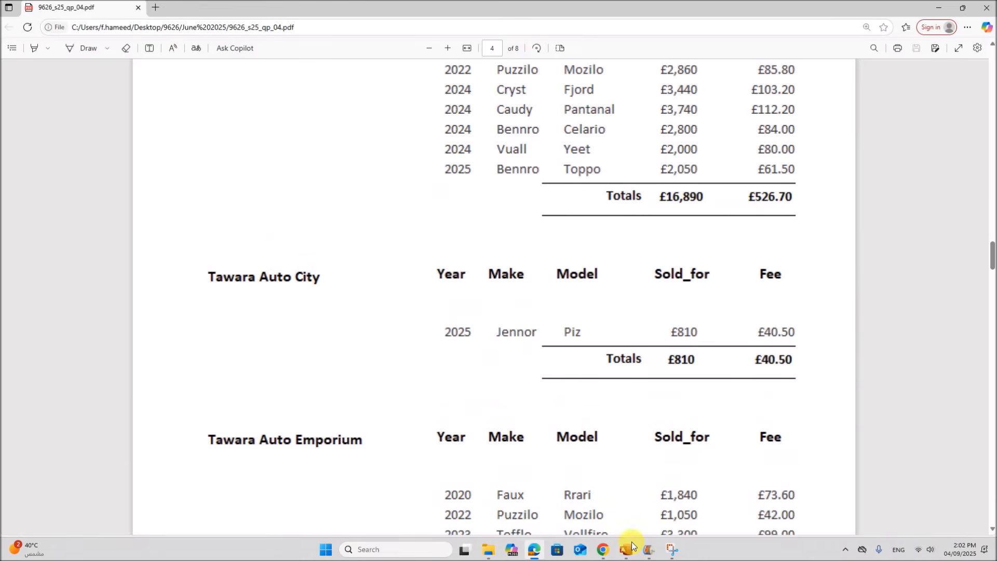
click(626, 547)
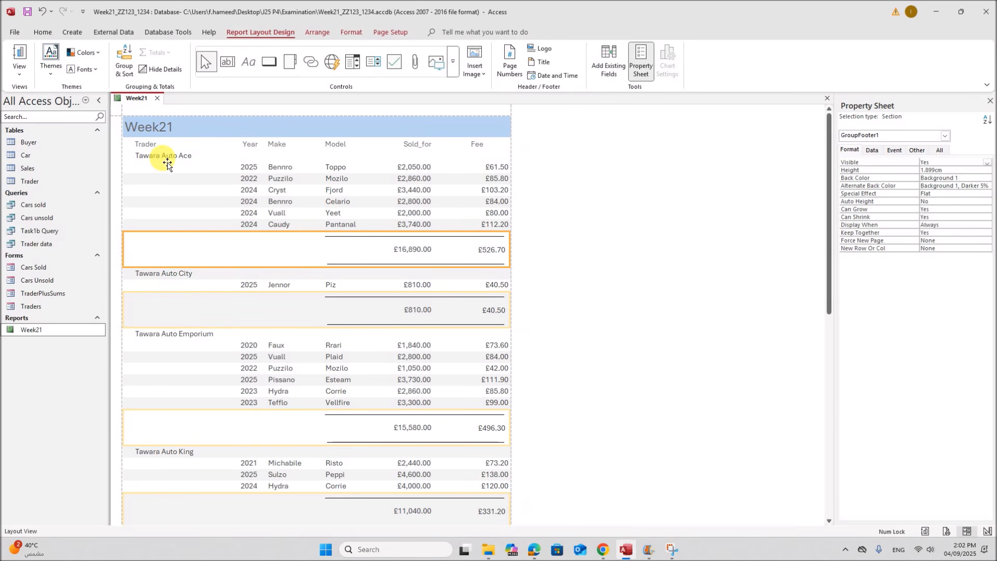
Make the Trader, Year, Make, Model, Sold_for and Fee column headings bold and black
click(156, 144)
shift+click(250, 145)
shift+click(276, 144)
shift+click(333, 144)
shift+click(415, 144)
shift+click(478, 145)
click(43, 32)
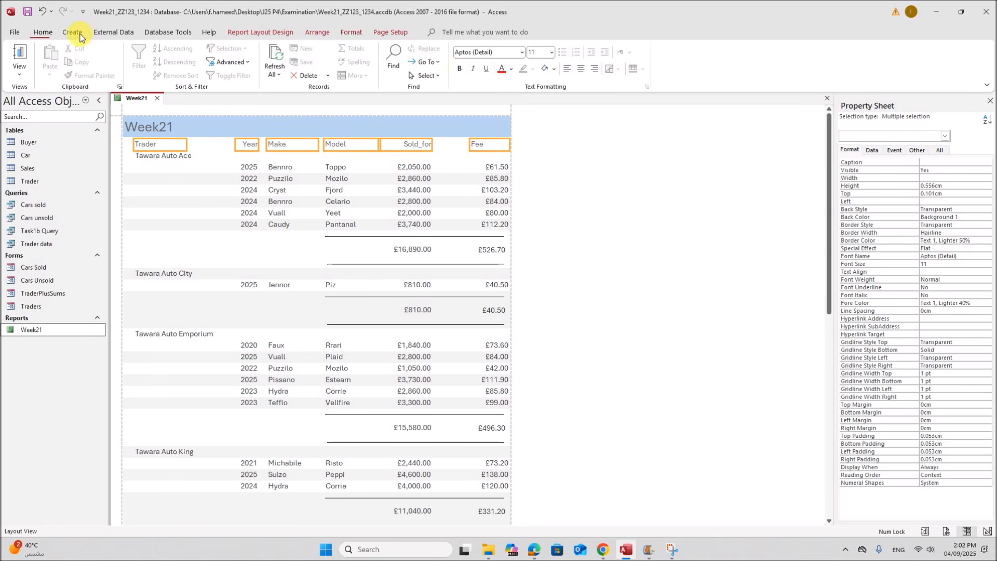
click(460, 69)
click(512, 69)
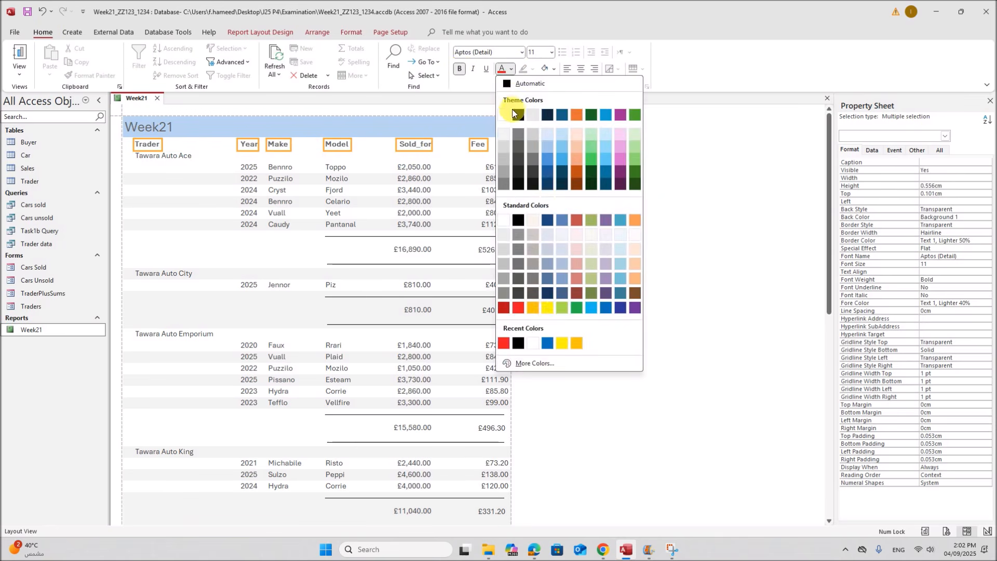
click(516, 114)
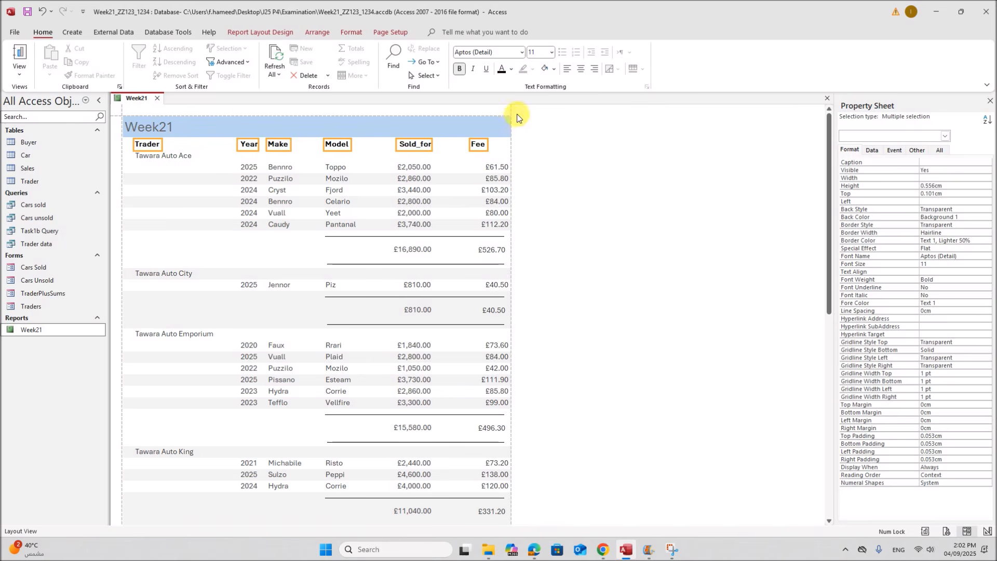
Review the exam paper's sample report and its printing requirements for a separate page per trader and the banner heading
click(534, 549)
scroll(504, 339, up, 2)
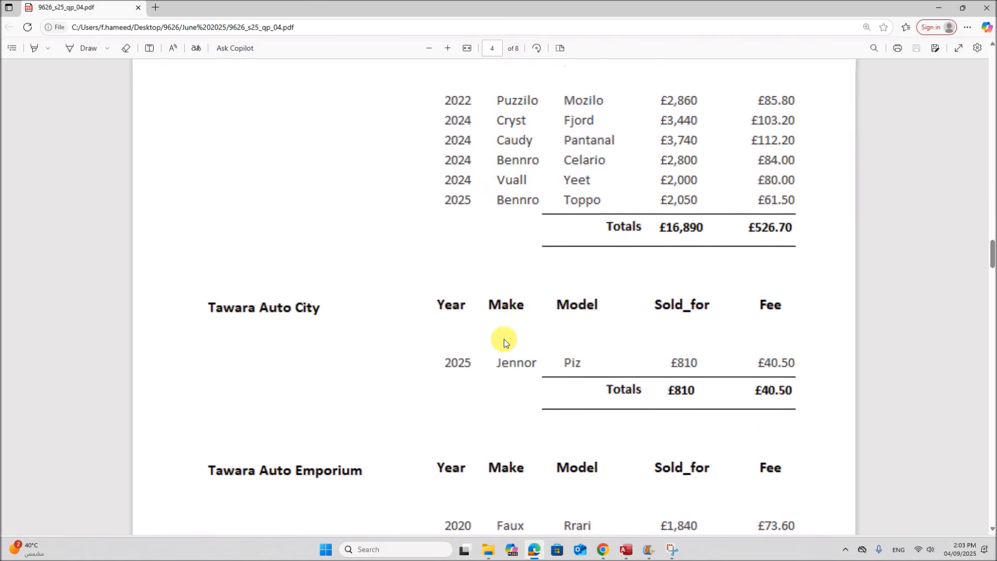
scroll(504, 339, down, 3)
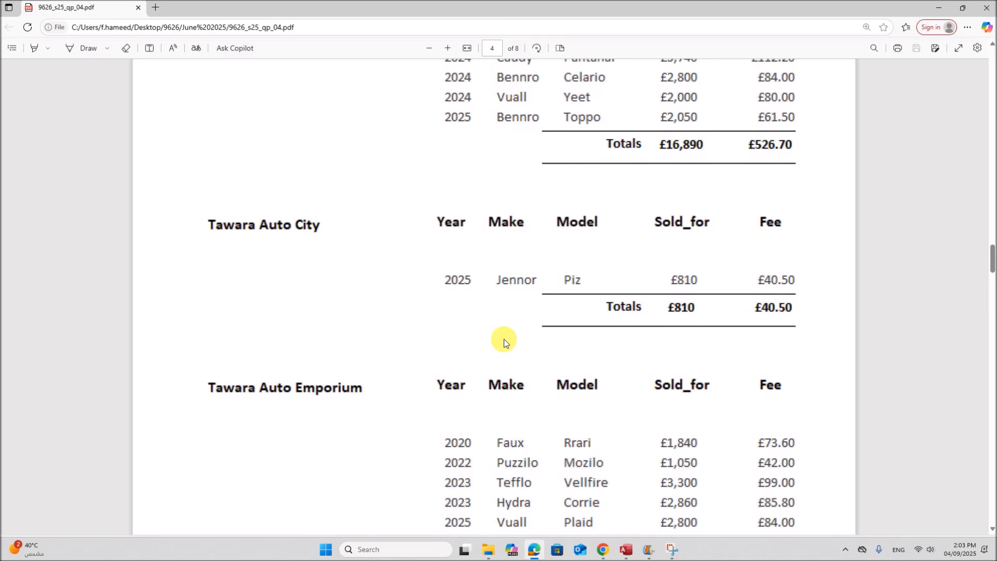
scroll(504, 339, up, 5)
scroll(503, 339, down, 8)
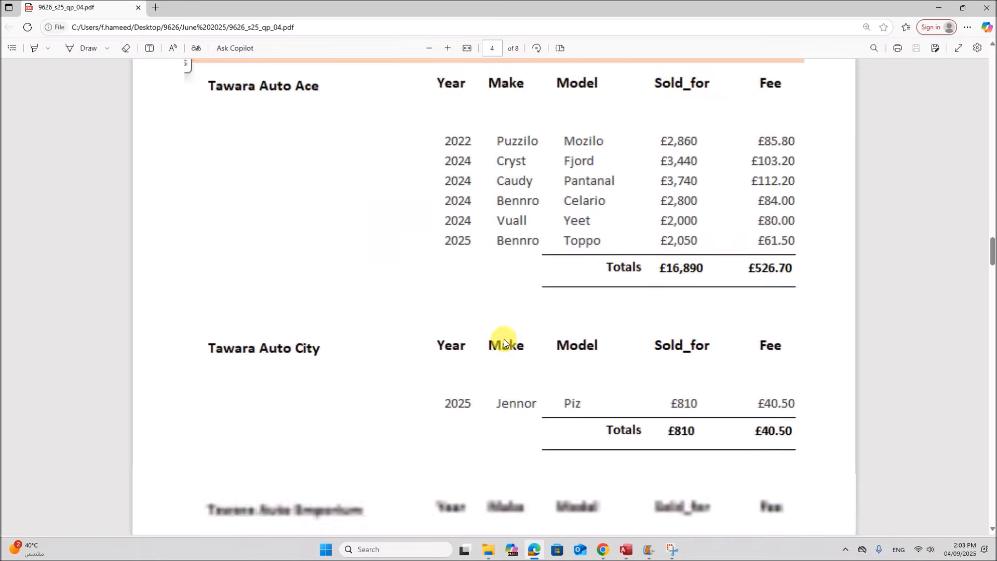
scroll(505, 338, down, 10)
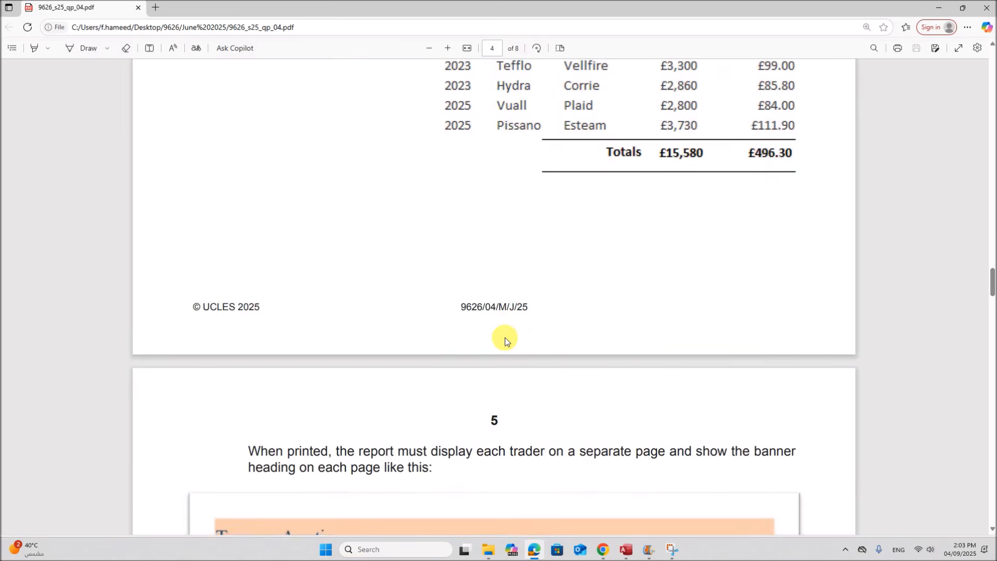
scroll(505, 338, up, 2)
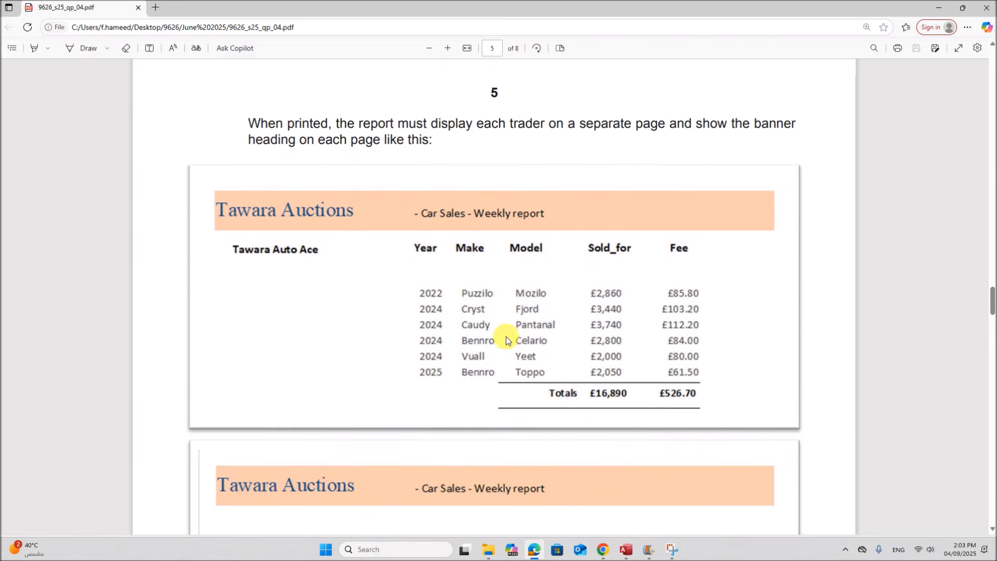
drag(288, 192, 436, 229)
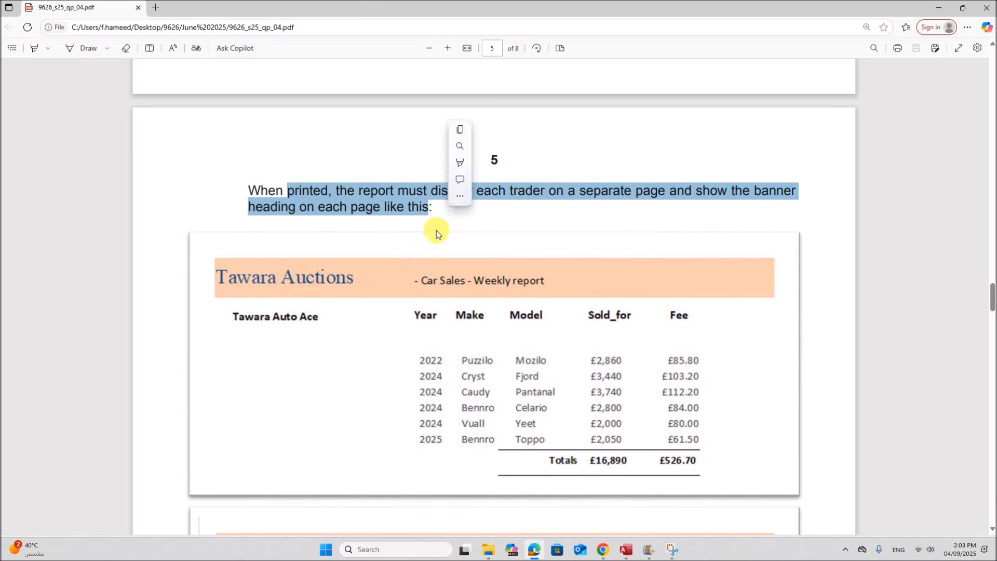
scroll(436, 230, down, 8)
scroll(407, 300, up, 5)
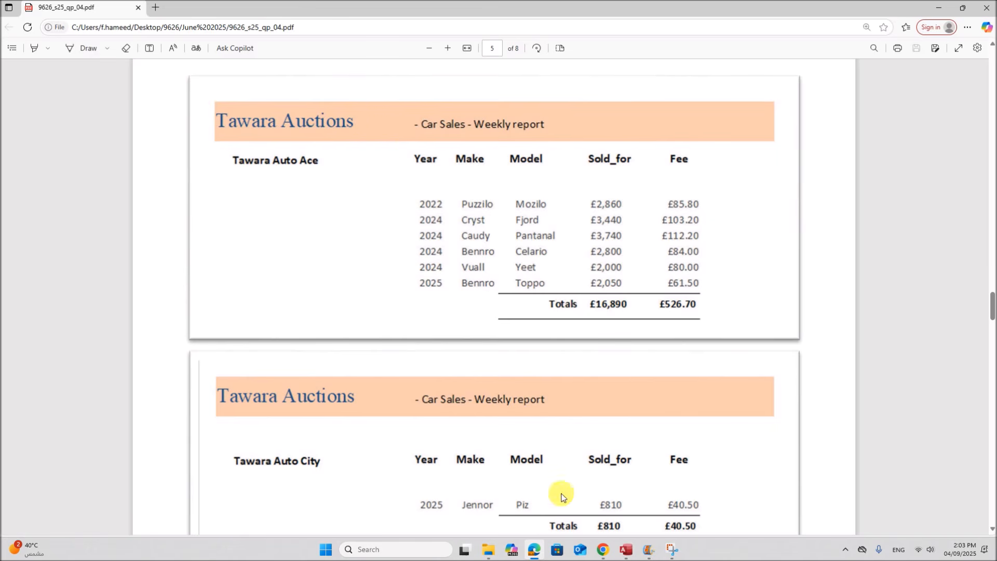
Return to the Access report in Design View, enlarge the Page Header section and move all the column headings down to its lower edge
click(623, 548)
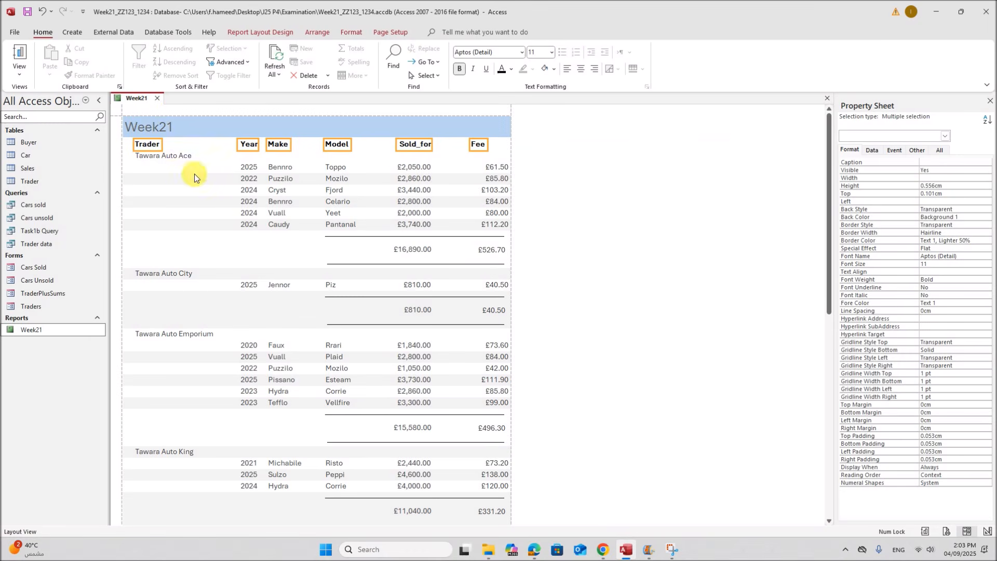
right_click(142, 99)
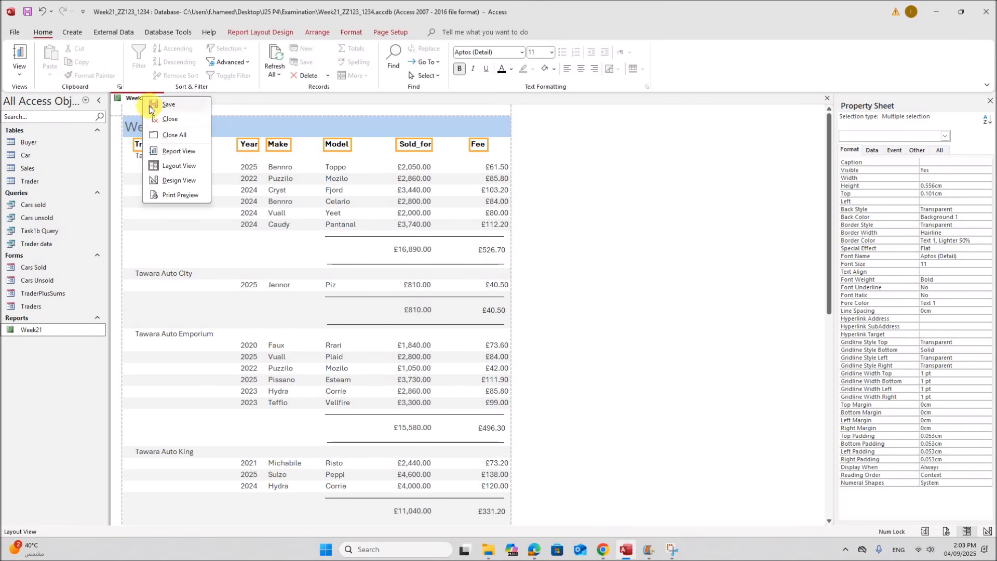
click(179, 180)
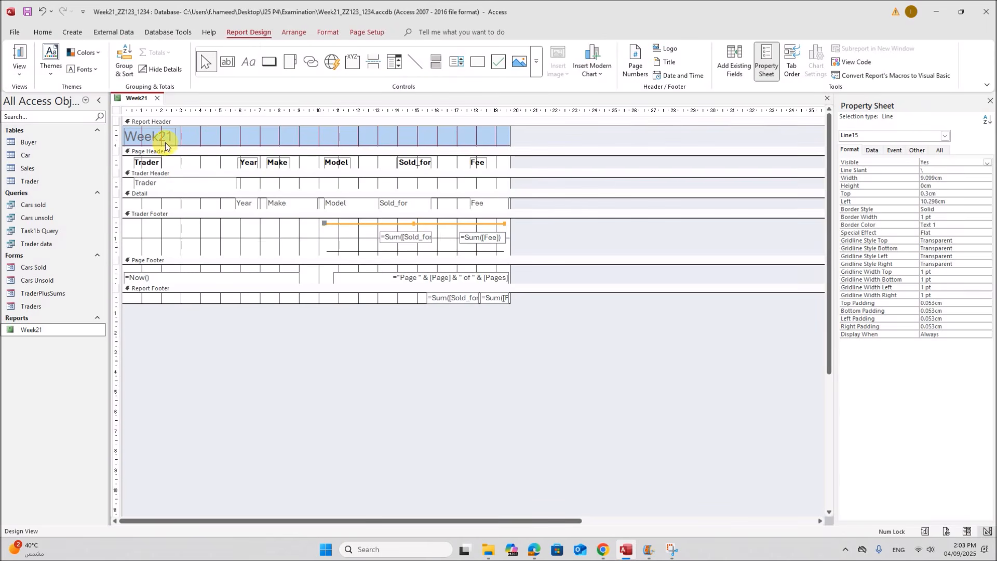
drag(127, 172, 125, 199)
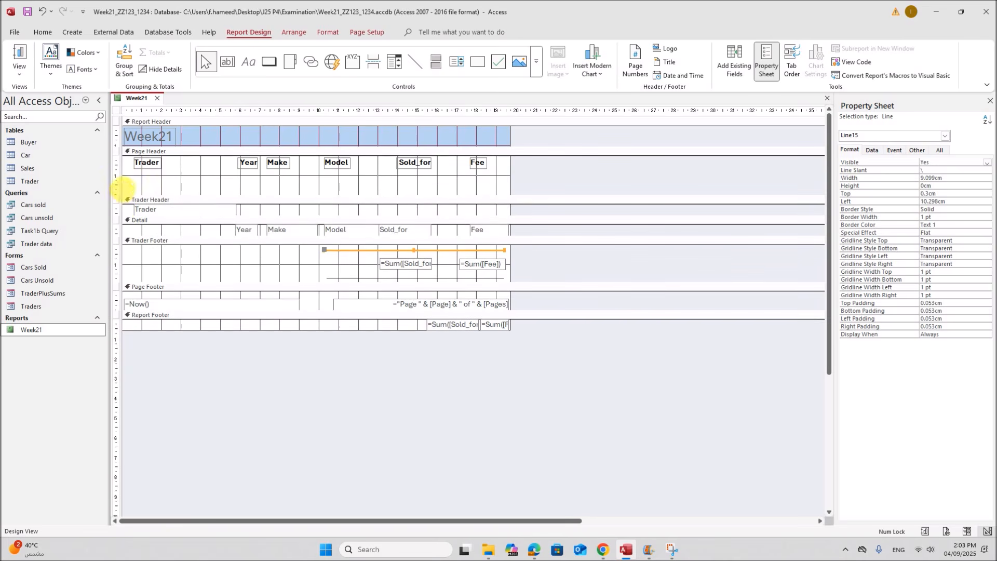
drag(129, 163, 482, 198)
click(582, 177)
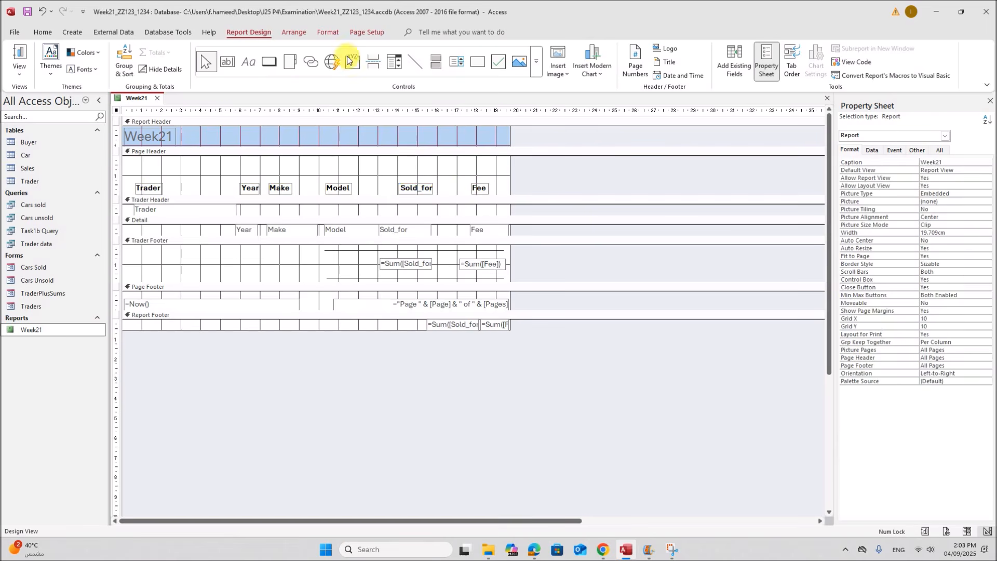
Delete the Week21 title label from the Report Header and collapse that section to zero height
click(171, 142)
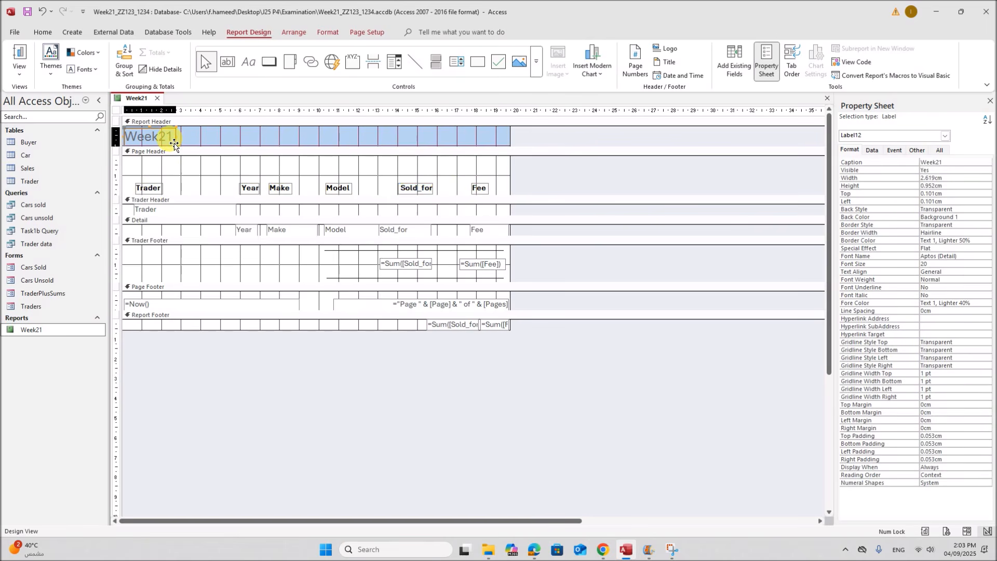
key(Delete)
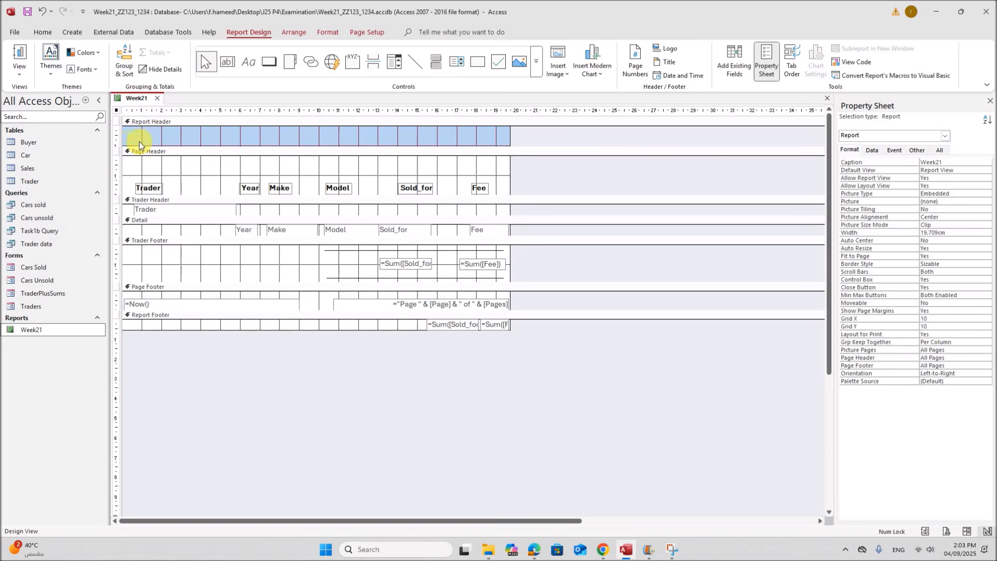
click(116, 133)
drag(125, 131, 125, 128)
Add a Page Header label reading Tawara Auctions above the column headings, about 19.5 cm wide and 1.1 cm high, using the exam sample's wording
click(251, 63)
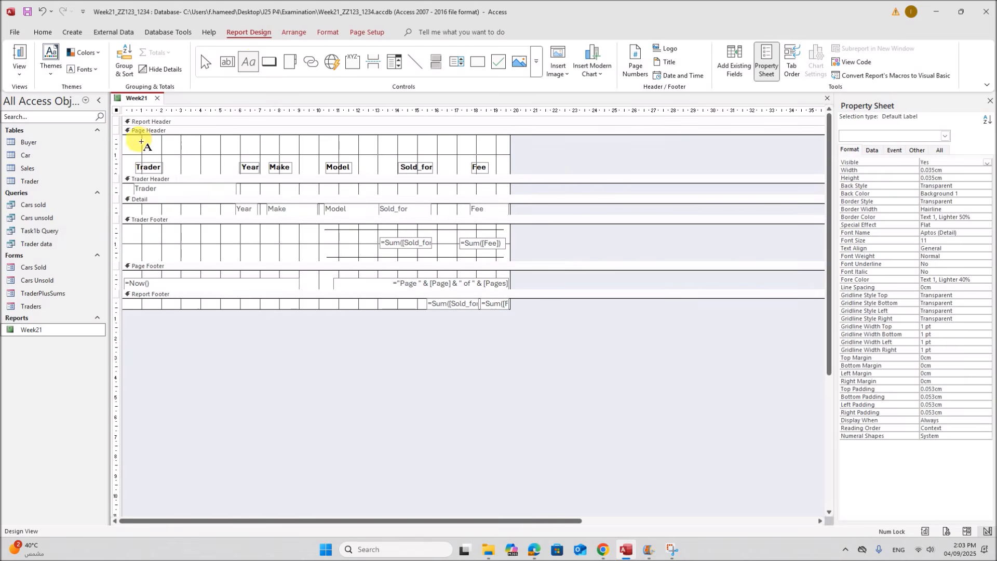
mouse_move(126, 140)
mouse_down()
mouse_move(194, 155)
mouse_move(511, 157)
mouse_move(501, 162)
mouse_up()
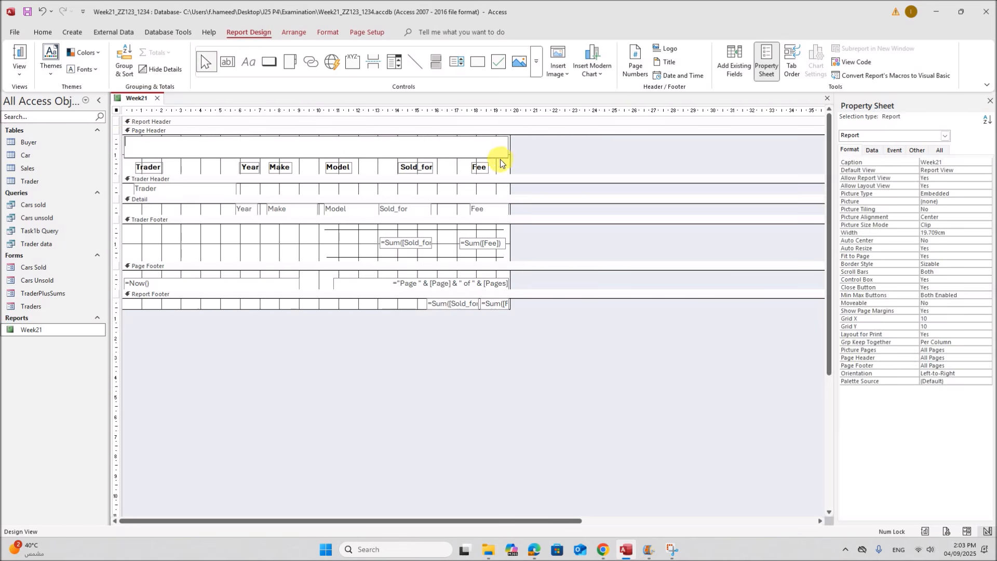
click(534, 549)
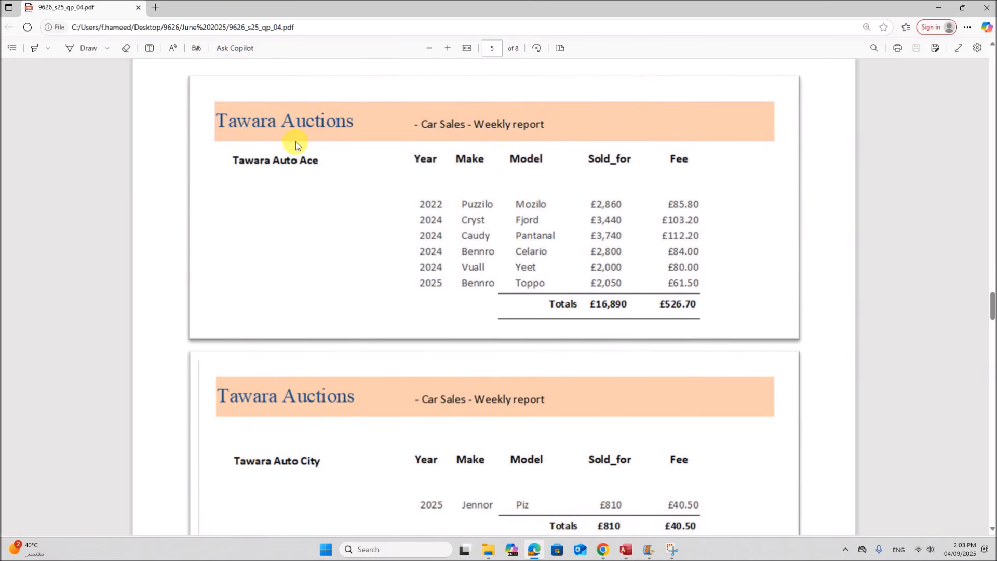
click(627, 550)
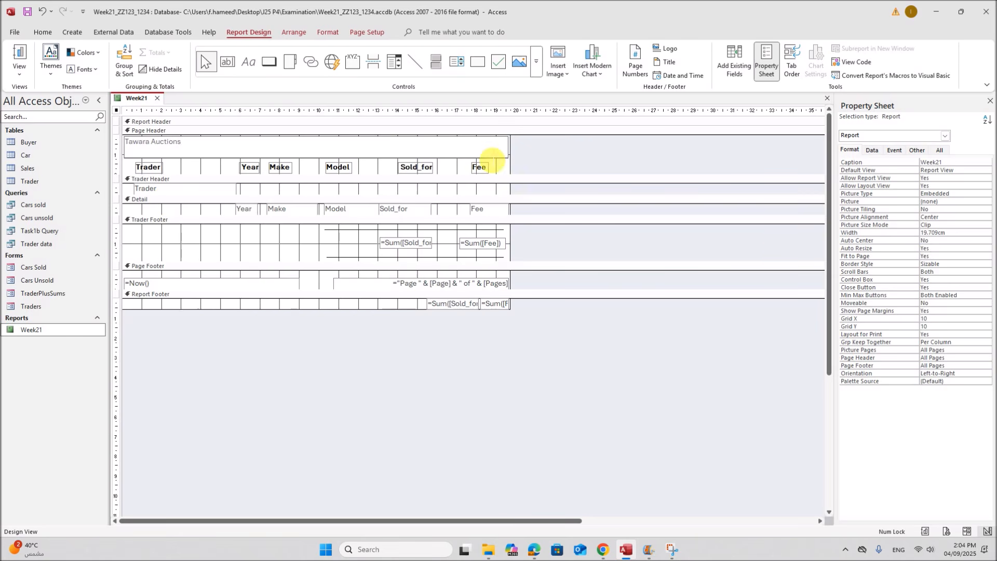
click(588, 158)
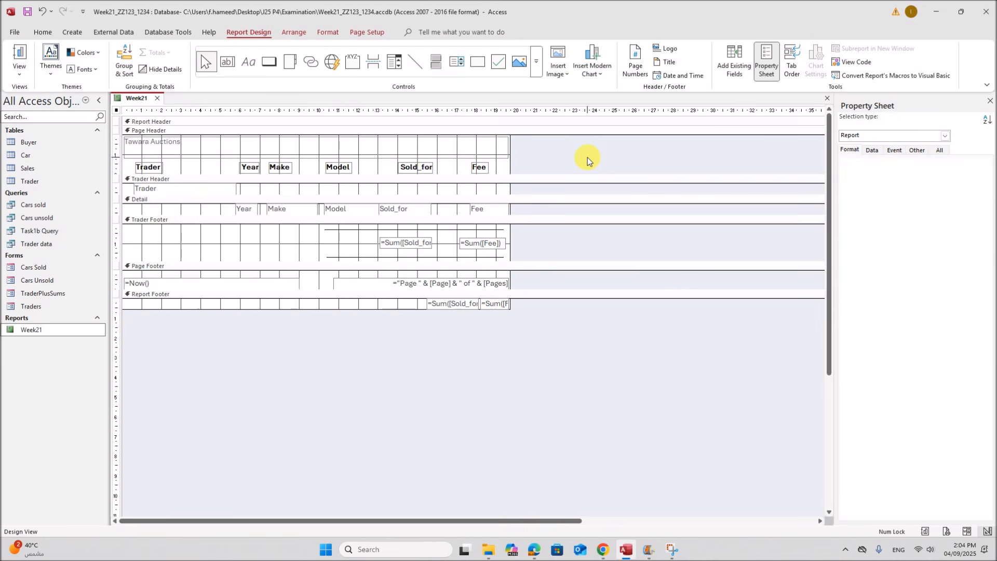
Set the Tawara Auctions label's font to Times New Roman and its font color to dark blue #2F3699
click(260, 151)
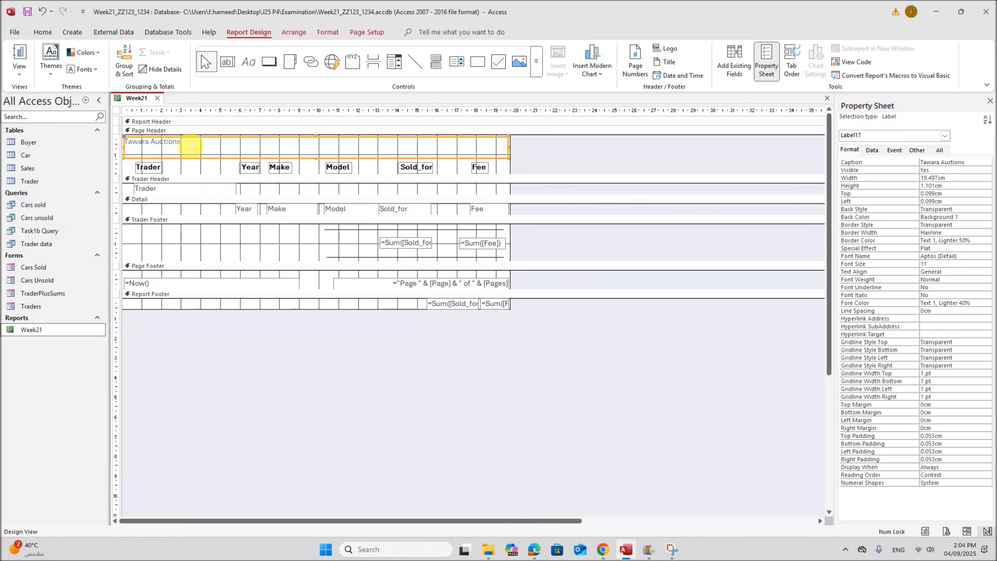
click(188, 145)
drag(187, 145, 143, 143)
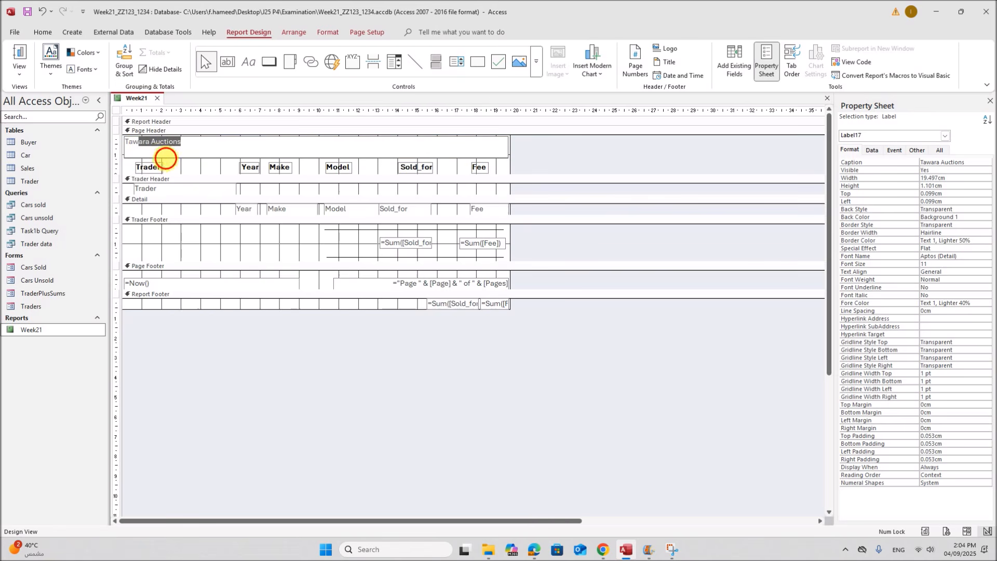
key(Escape)
click(43, 32)
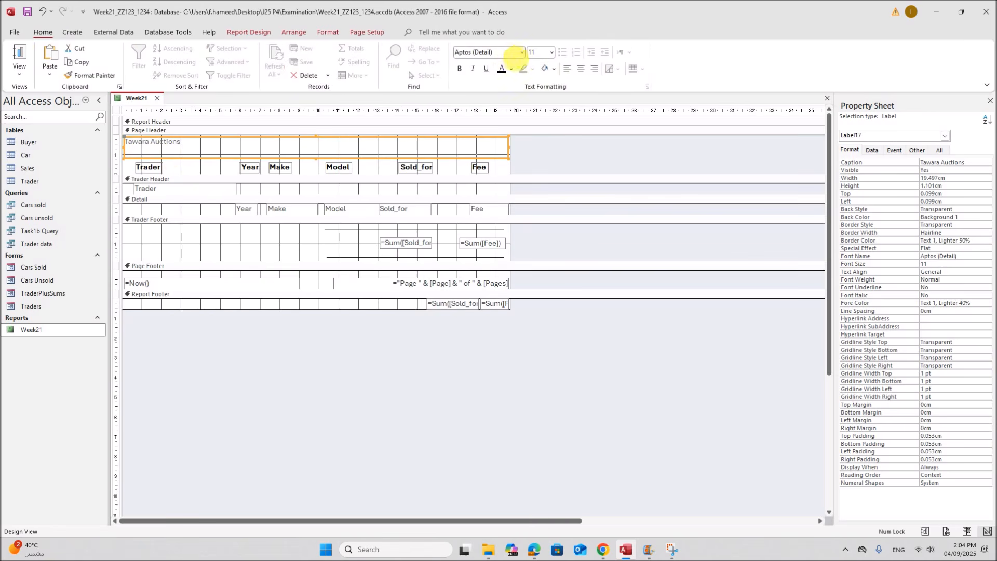
click(511, 52)
text(Time)
key(Return)
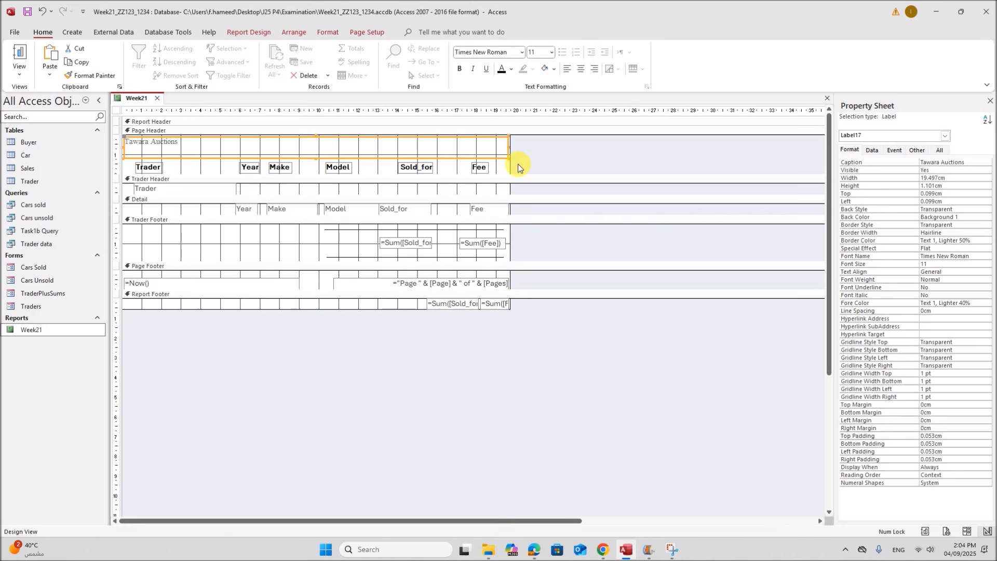
click(511, 72)
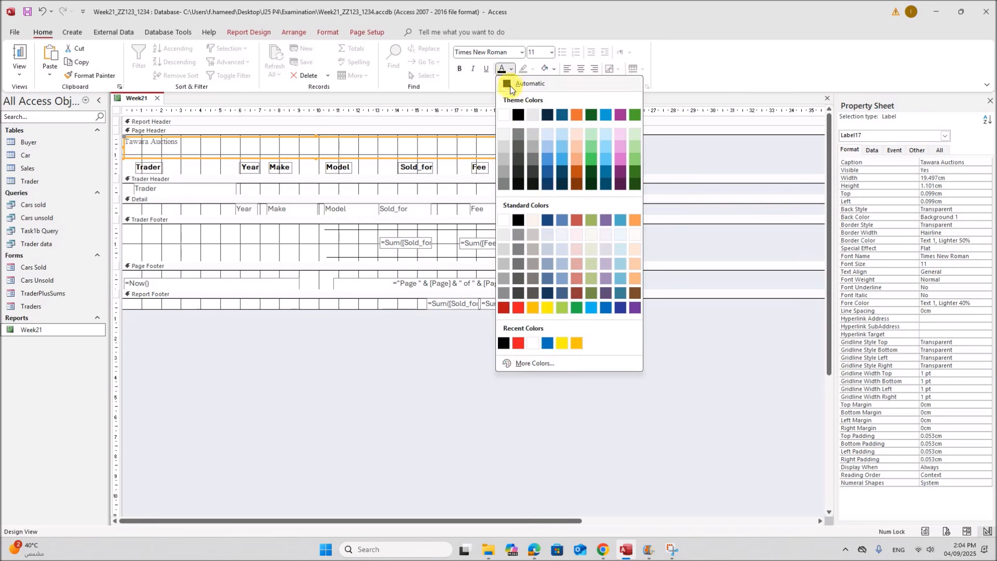
click(621, 308)
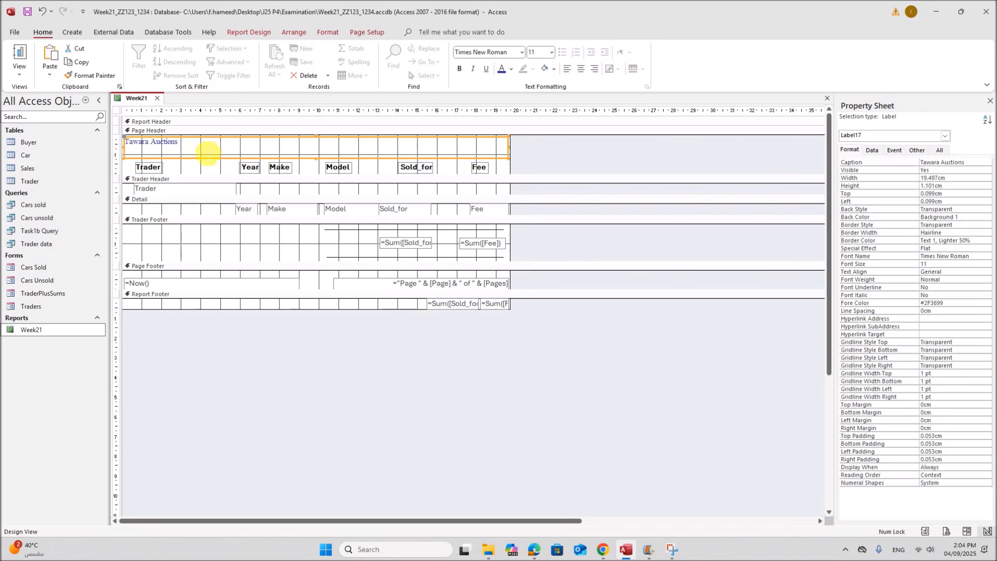
click(534, 546)
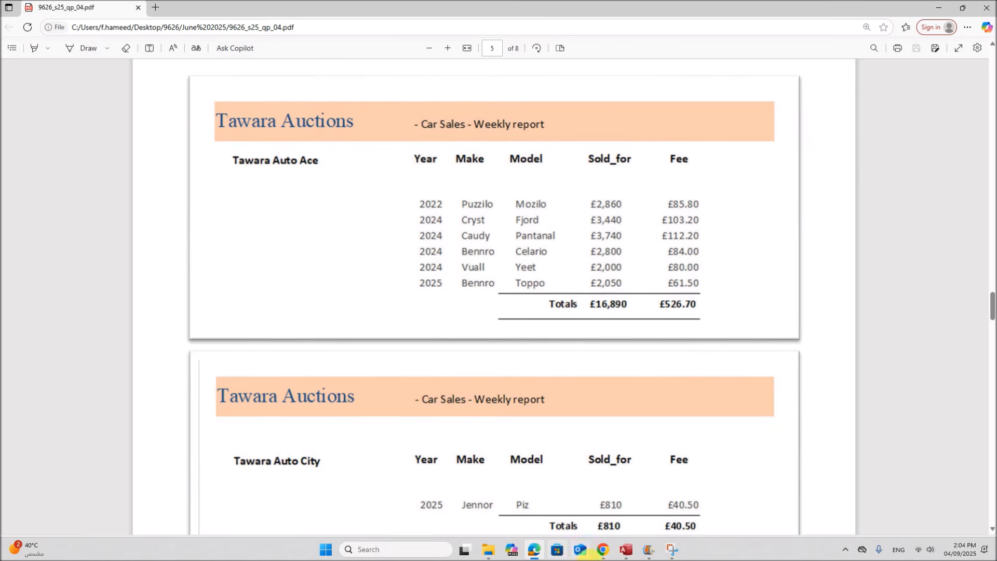
click(621, 552)
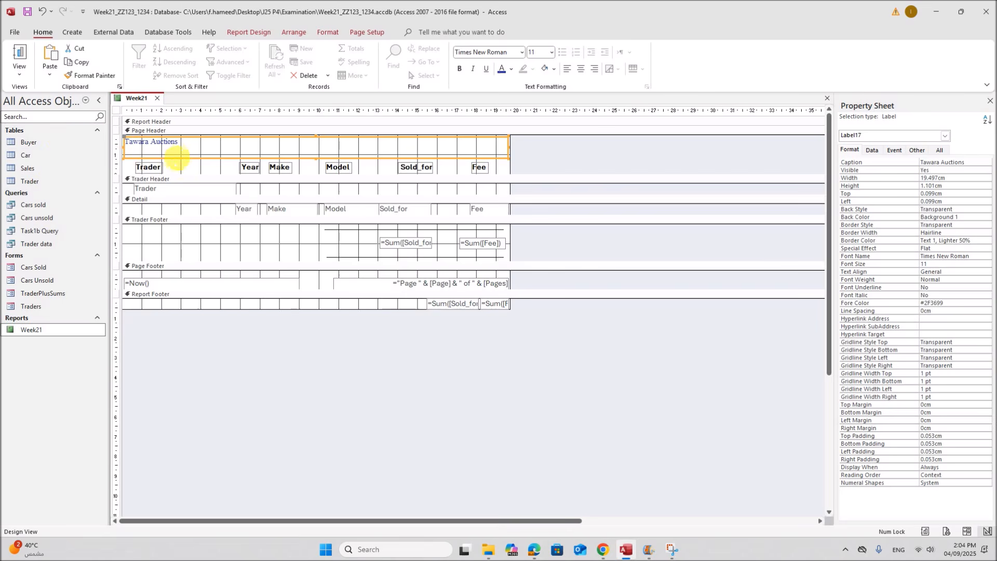
click(510, 69)
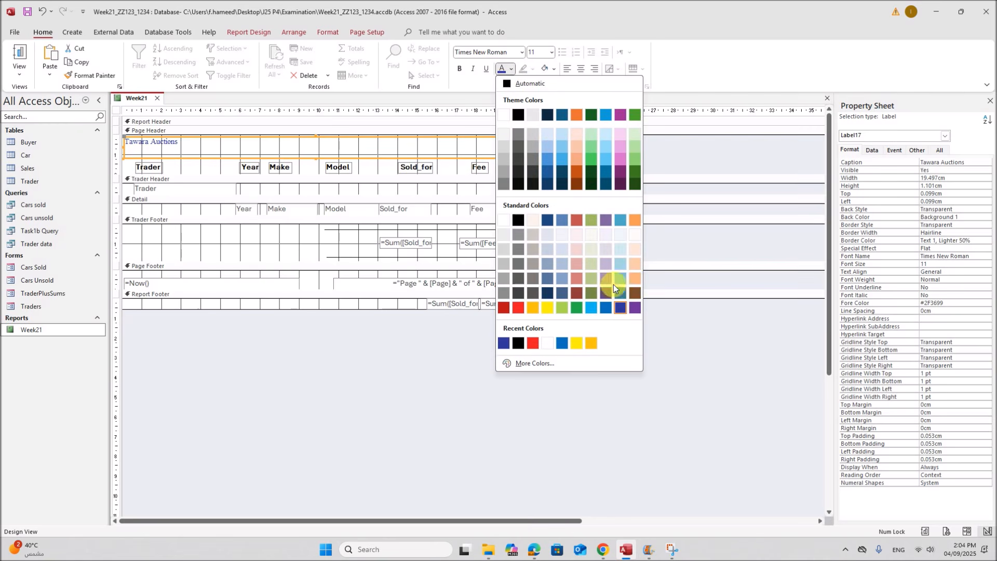
click(634, 280)
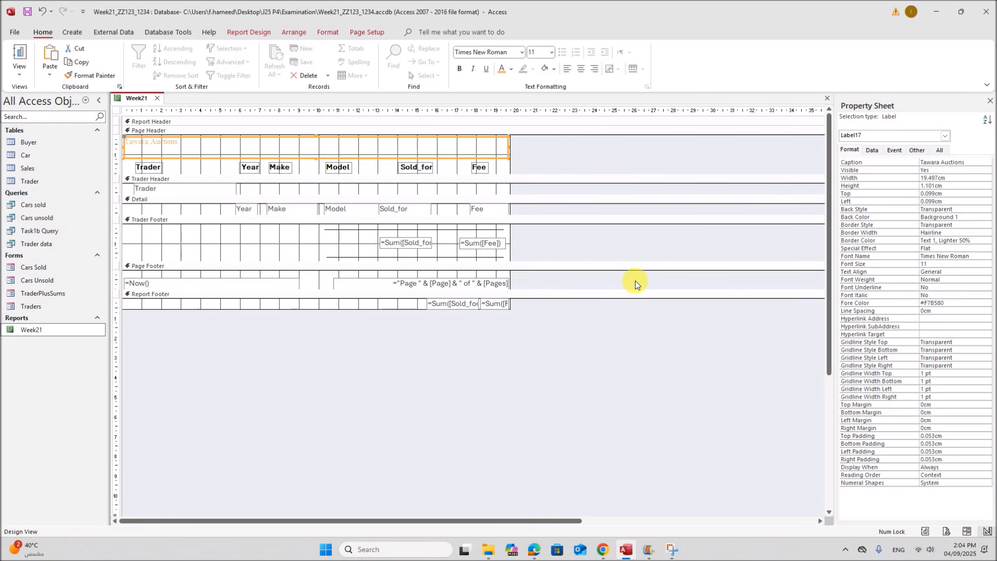
key(ctrl+z)
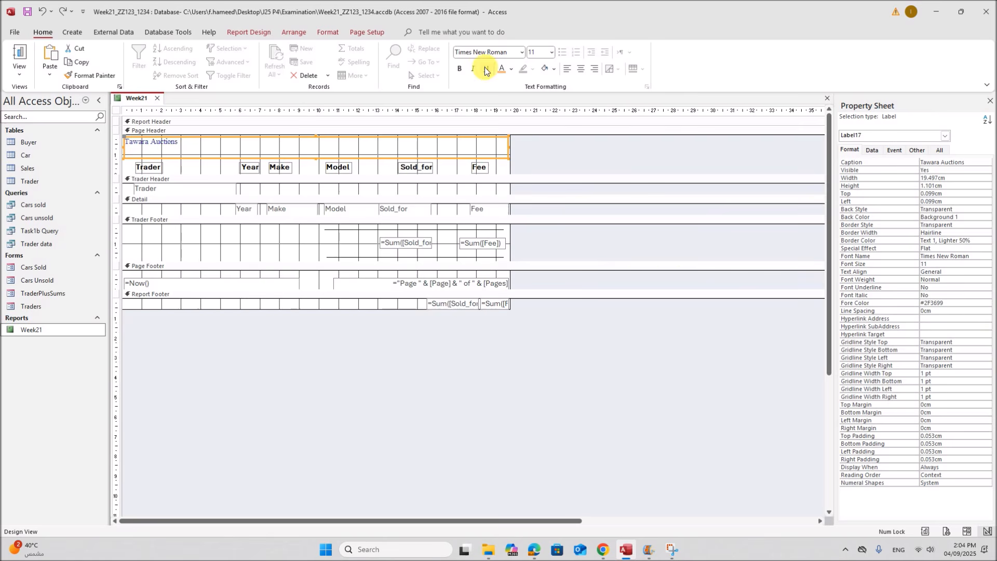
Fill the background of the Tawara Auctions banner label with orange #F59D56 and reselect the label
click(555, 71)
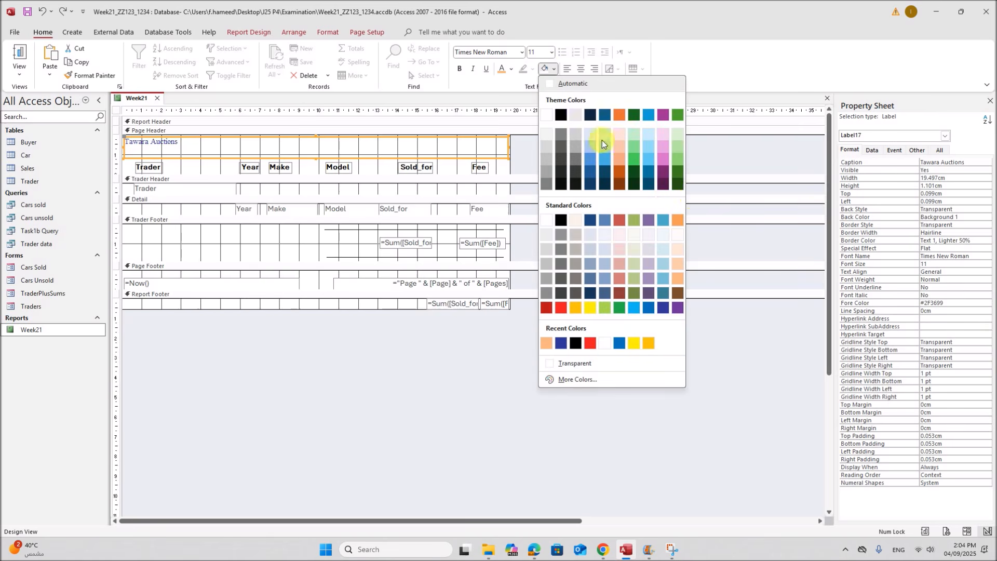
click(681, 223)
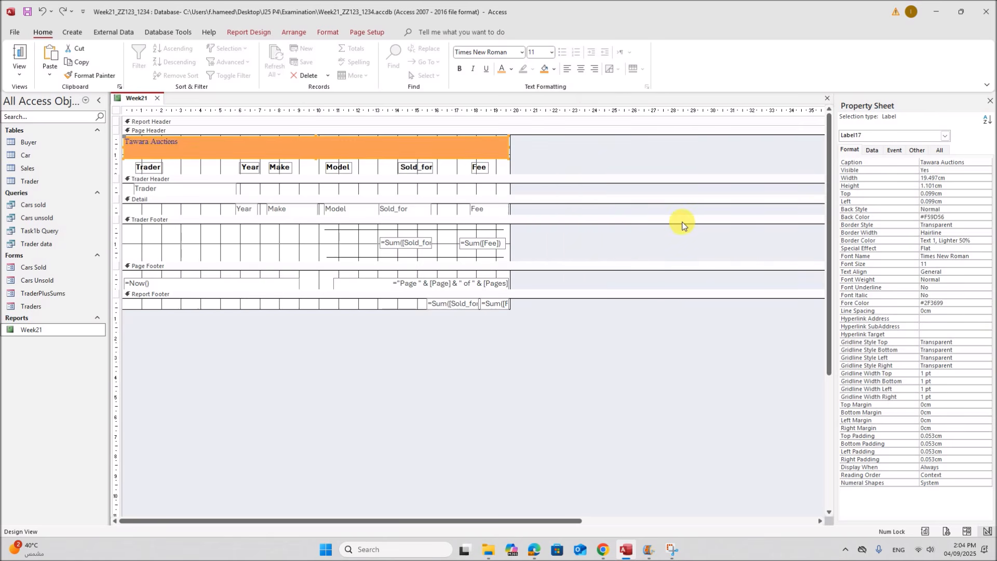
click(567, 155)
click(198, 147)
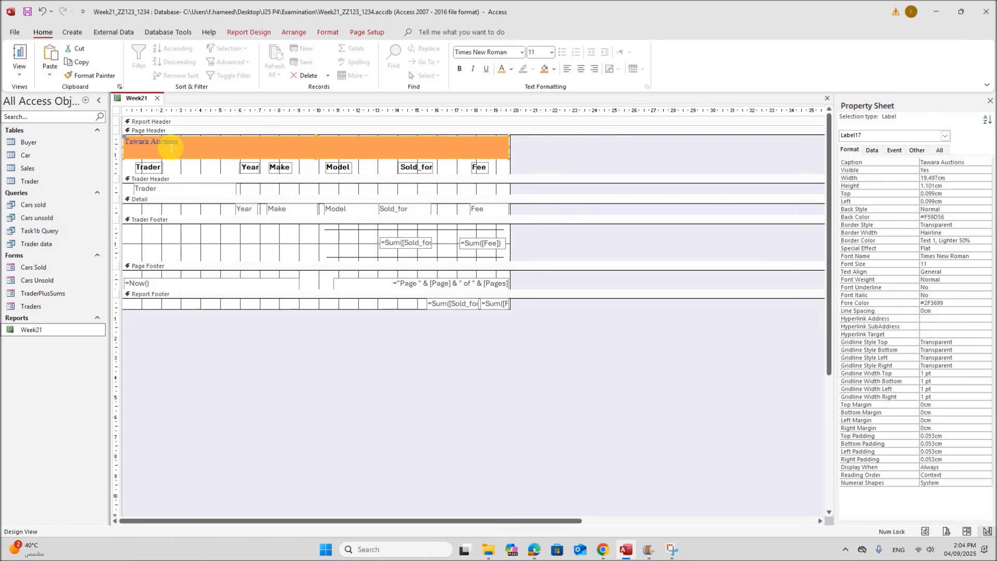
click(171, 149)
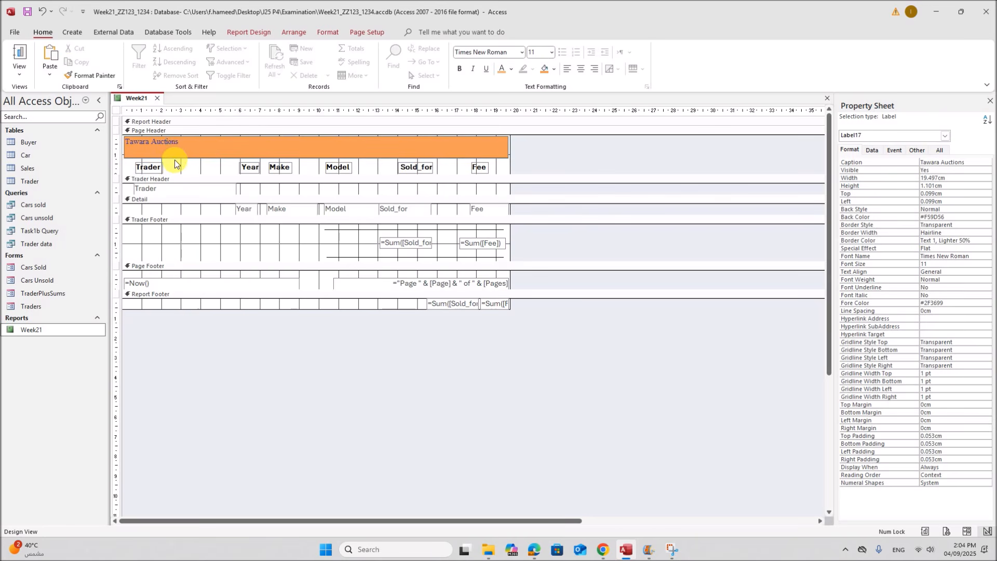
click(183, 161)
click(186, 156)
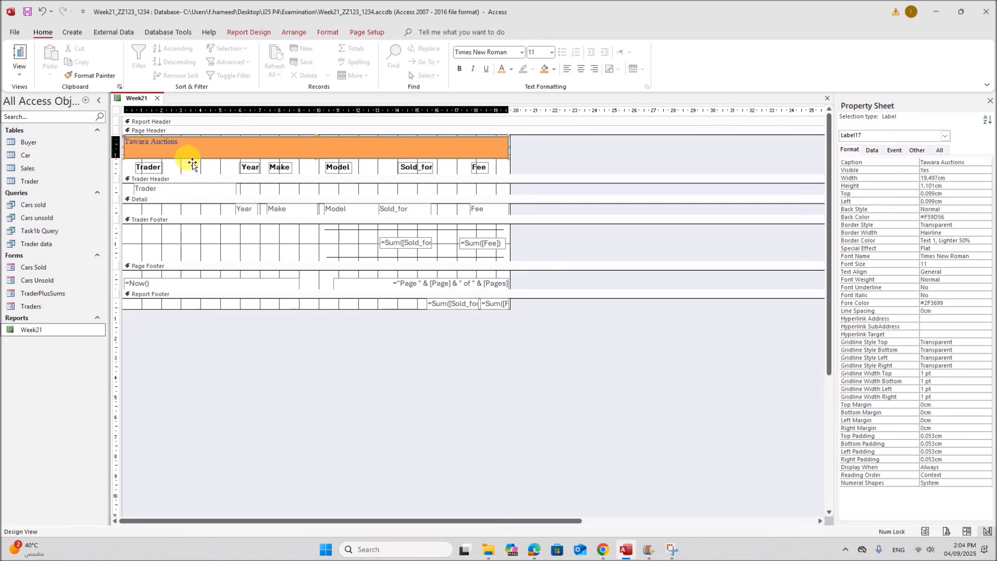
Set the font size of the Tawara Auctions banner label to 24
click(551, 53)
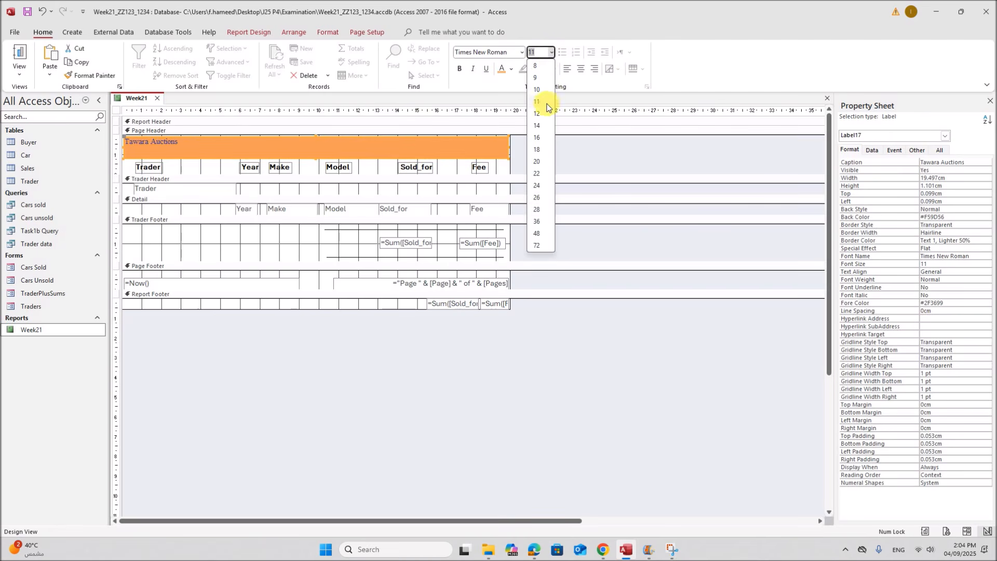
click(538, 150)
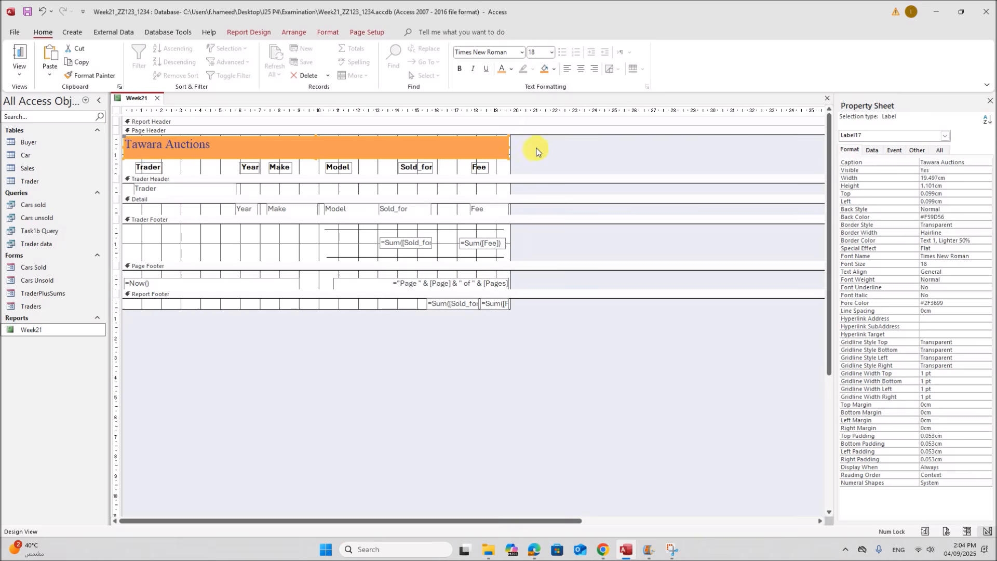
click(552, 71)
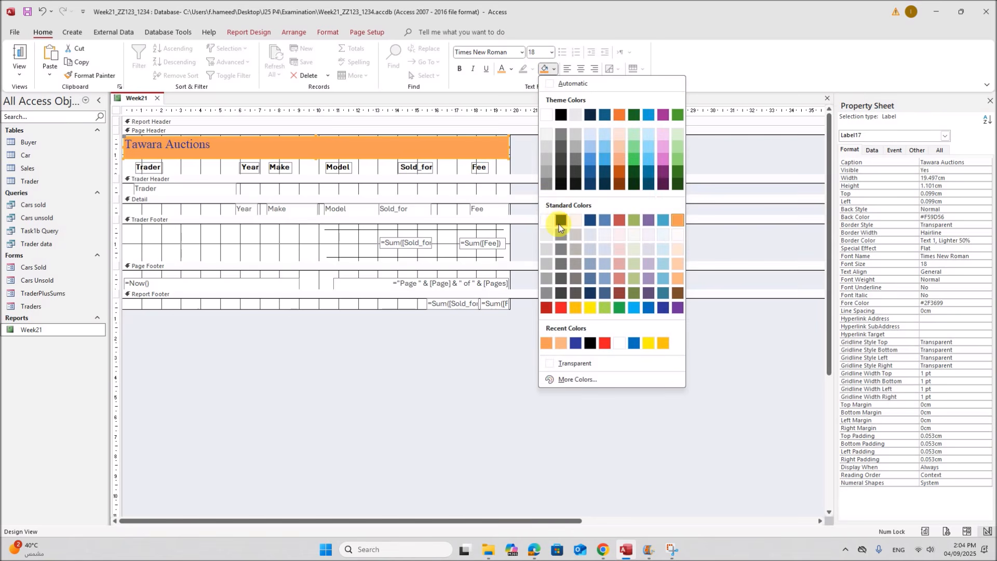
click(552, 53)
click(537, 186)
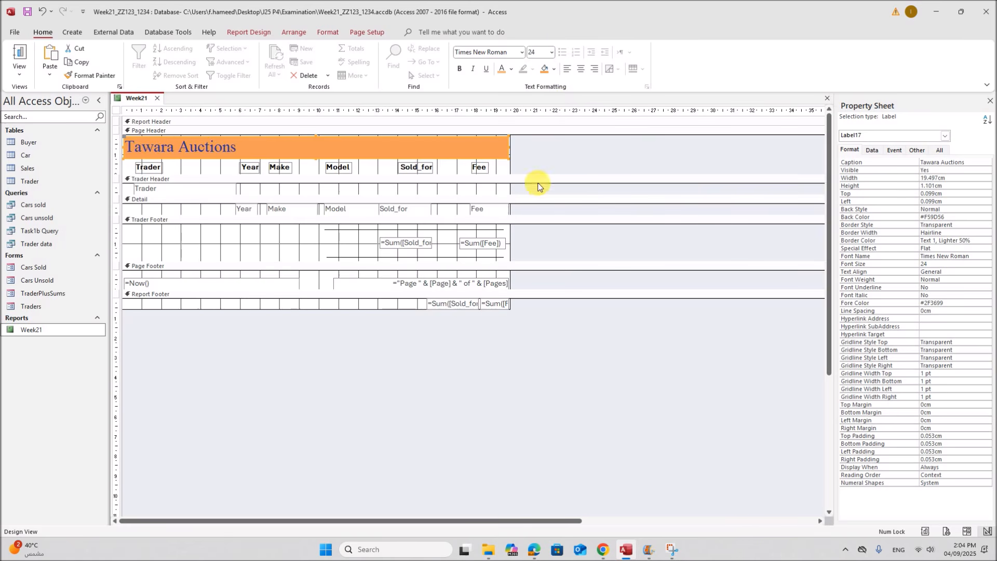
Move the column headings down to about 1.5 cm from the Page Header's top and heighten the banner label to about 1.34 cm
drag(133, 167, 479, 177)
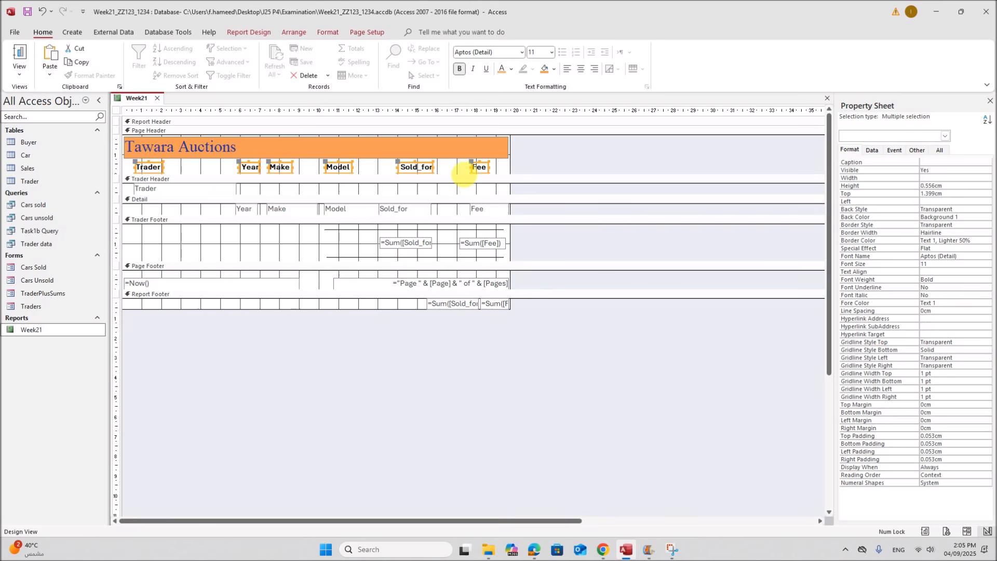
key(Down)
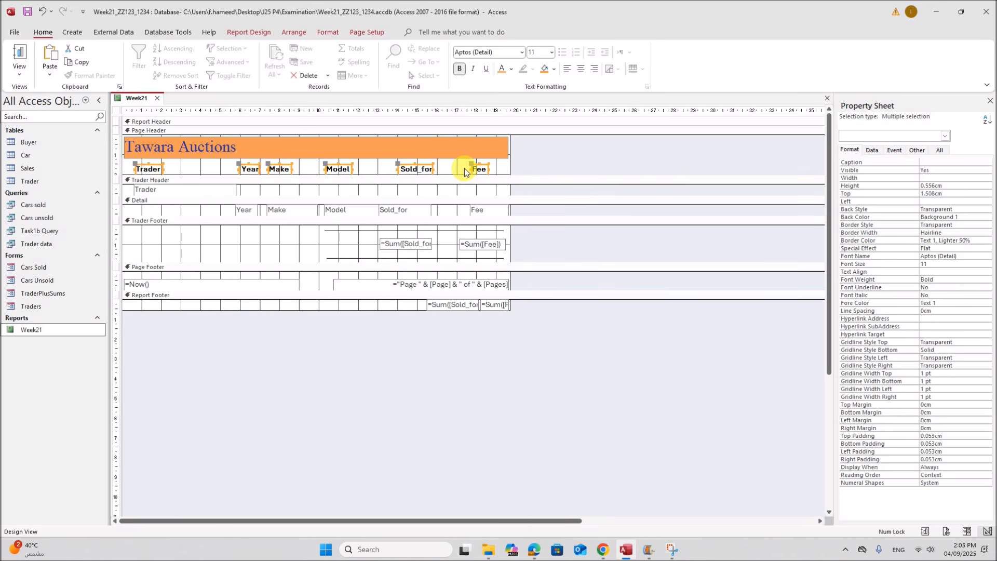
click(317, 157)
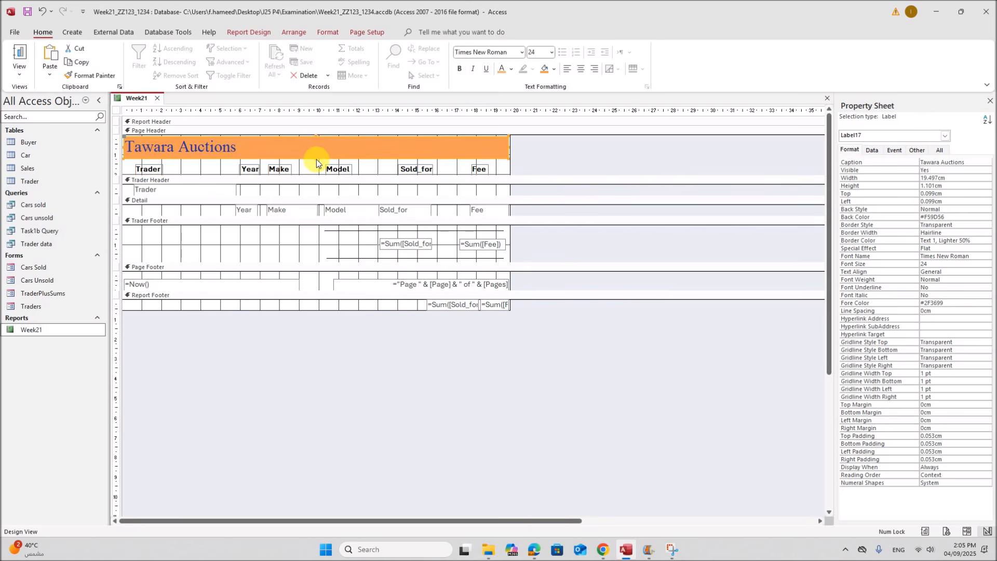
drag(324, 170, 324, 175)
Change the banner label's background to the lighter orange #F7B580
click(556, 69)
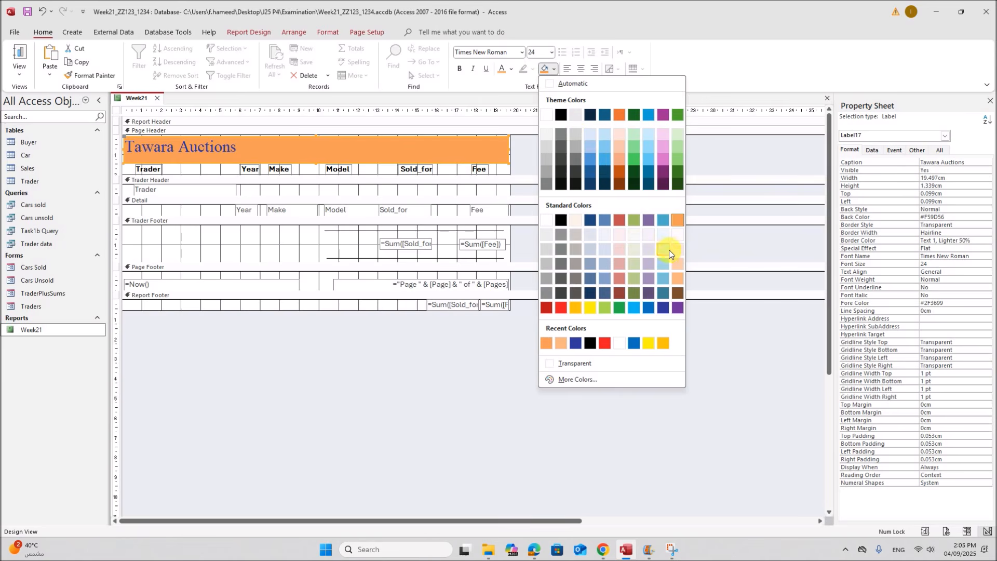
click(674, 275)
click(576, 170)
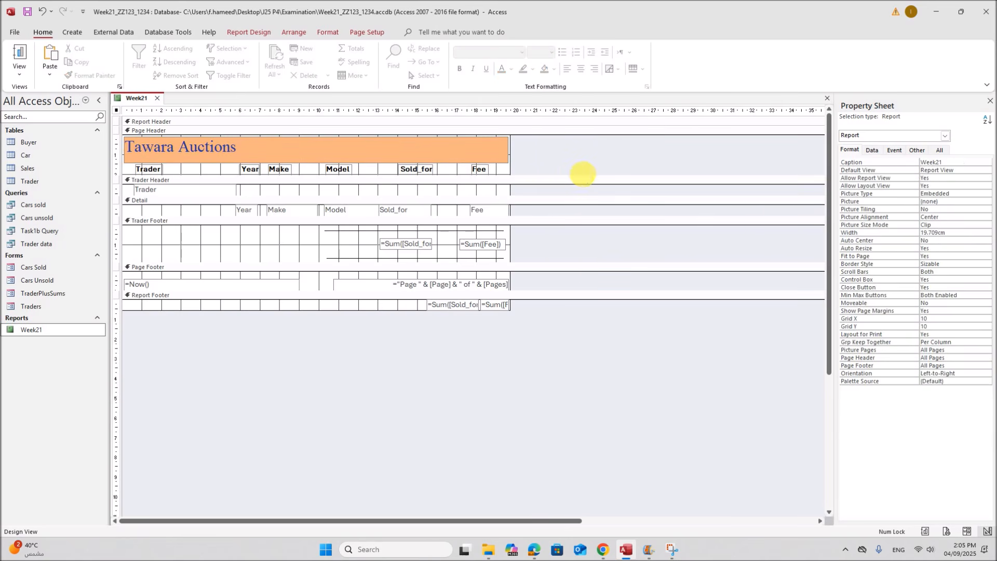
Extend the banner label to the Page Header's top edge and slightly widen it, making it about 19.58 cm wide and 1.44 cm high
click(351, 148)
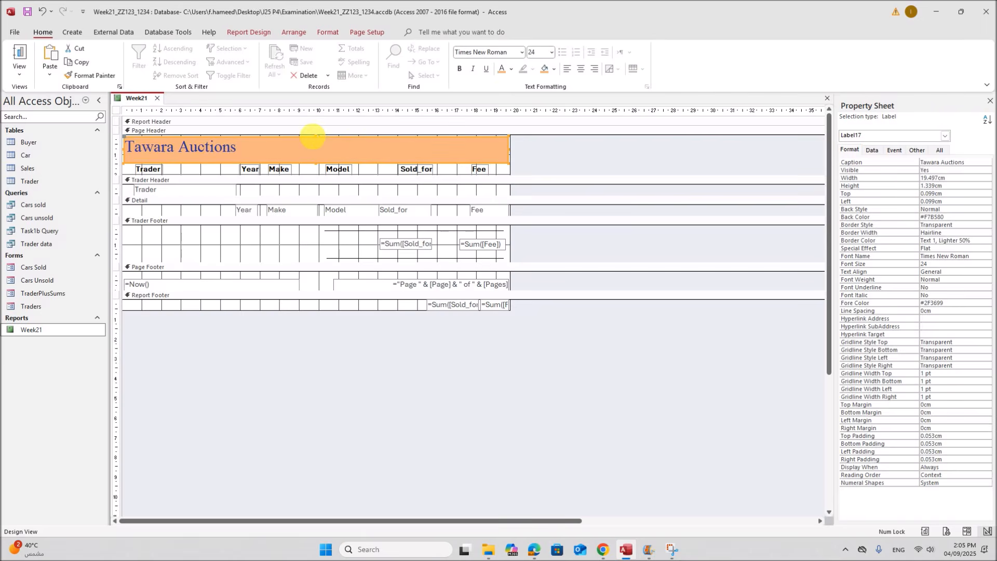
drag(324, 143, 322, 139)
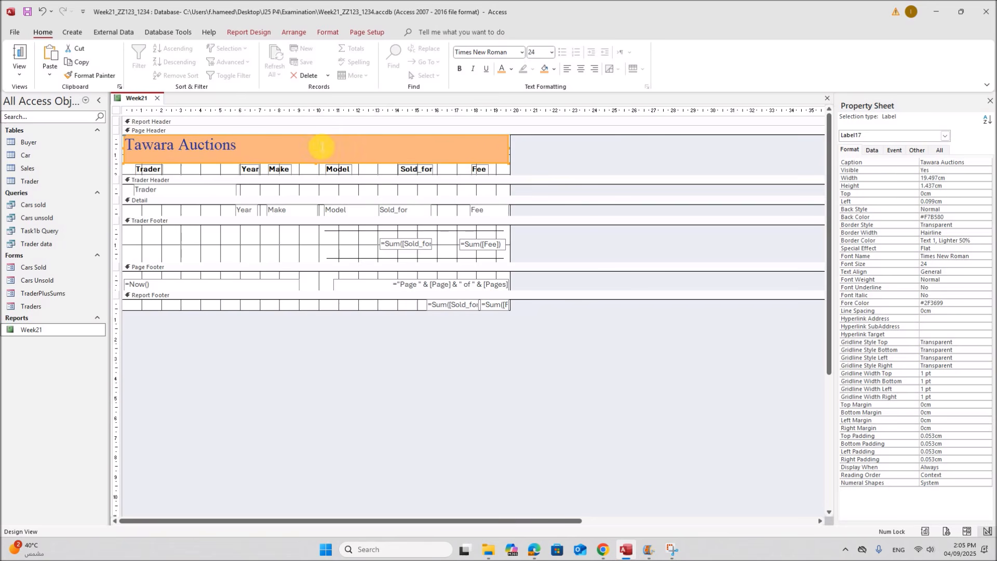
drag(514, 155, 521, 156)
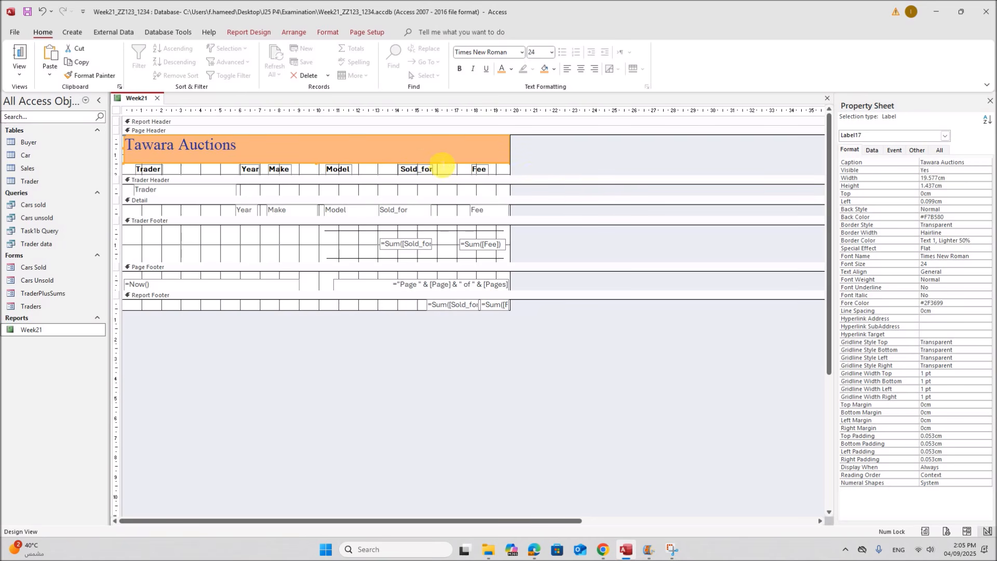
Make the outline of the Tawara Auctions banner label transparent and deselect the label
click(333, 31)
click(503, 60)
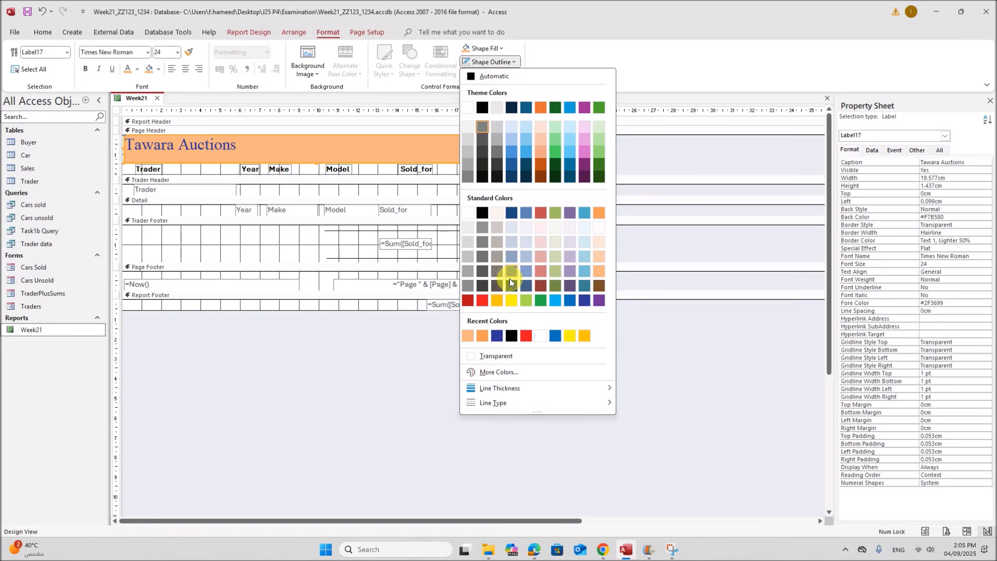
click(497, 358)
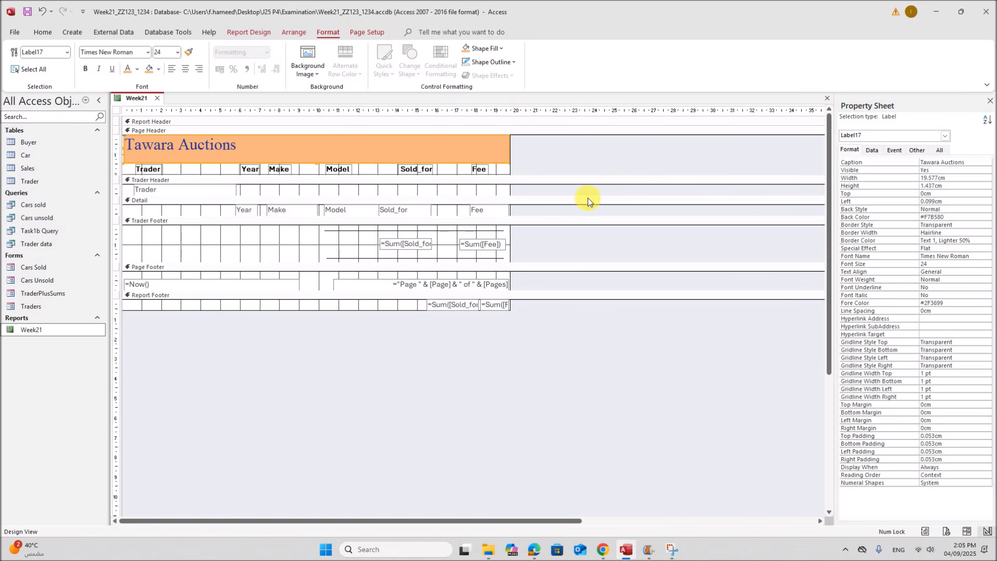
click(526, 158)
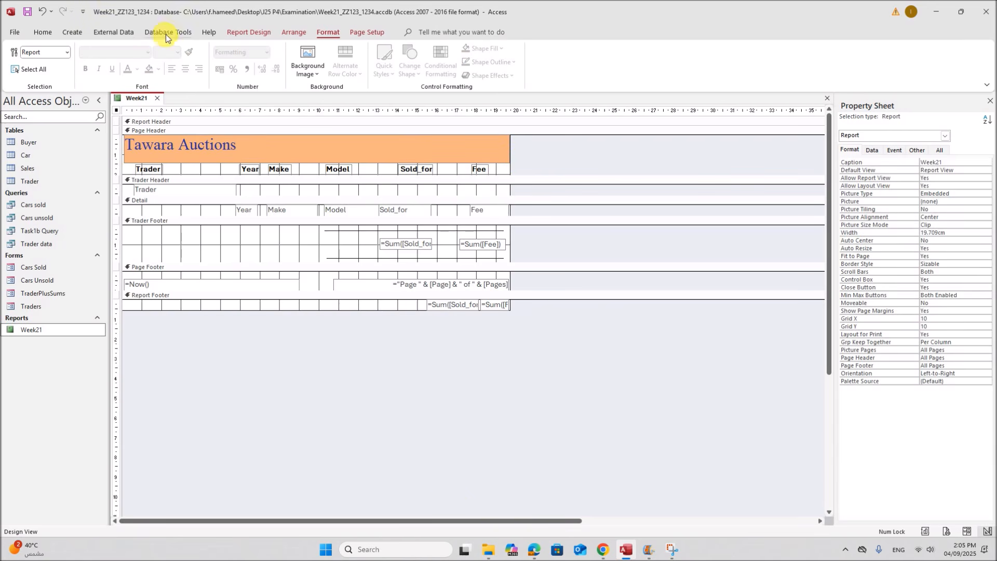
Add a label reading "- Car Sales - Weekly report" inside the banner, about 4.7 cm wide and 1 cm high, using the exam sample's wording
click(243, 31)
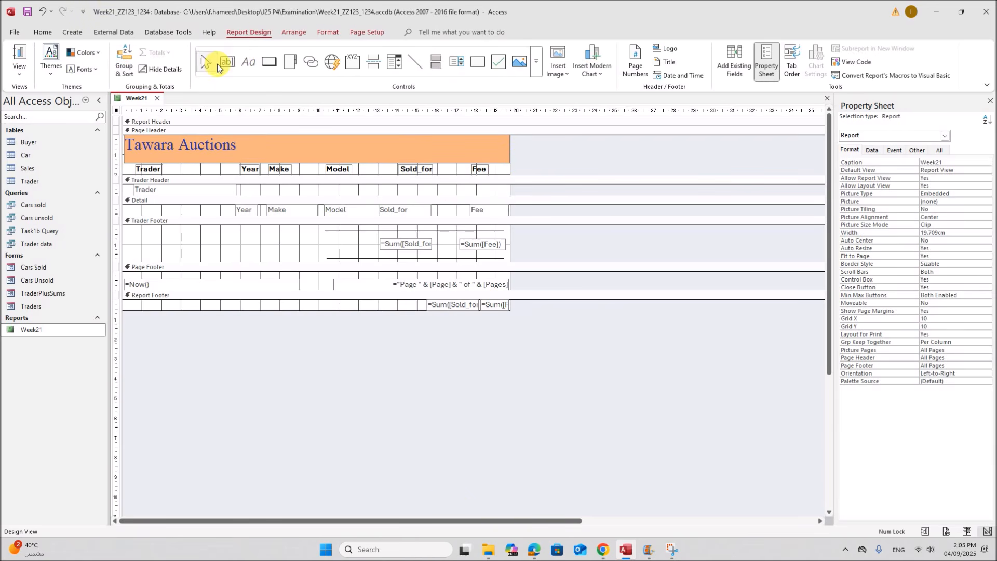
click(248, 62)
drag(282, 141, 372, 158)
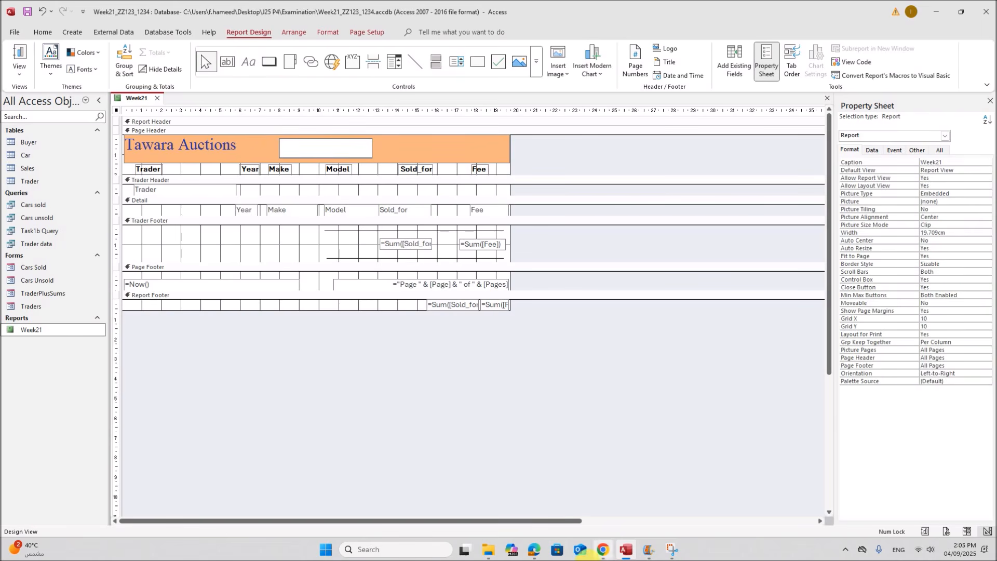
click(534, 549)
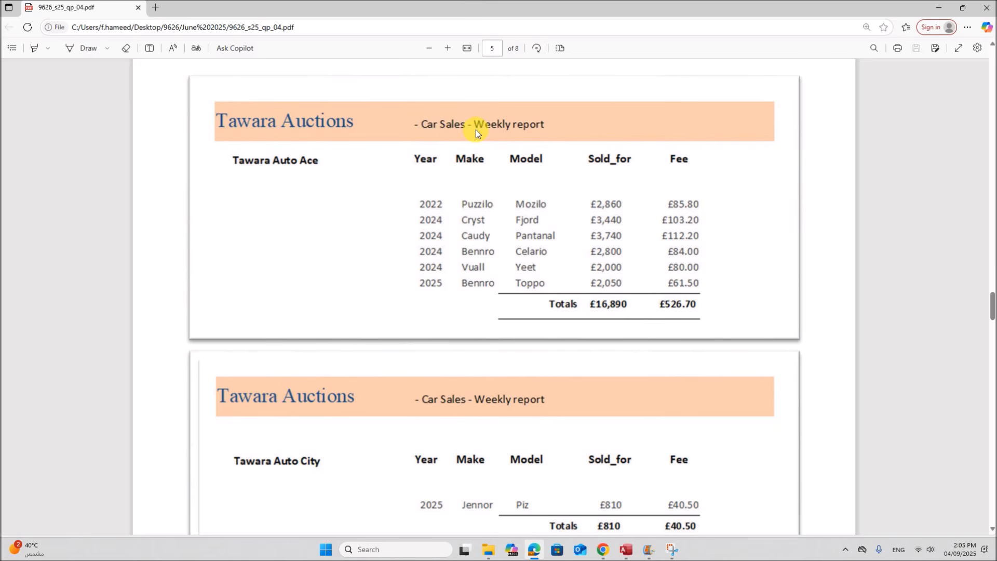
click(627, 543)
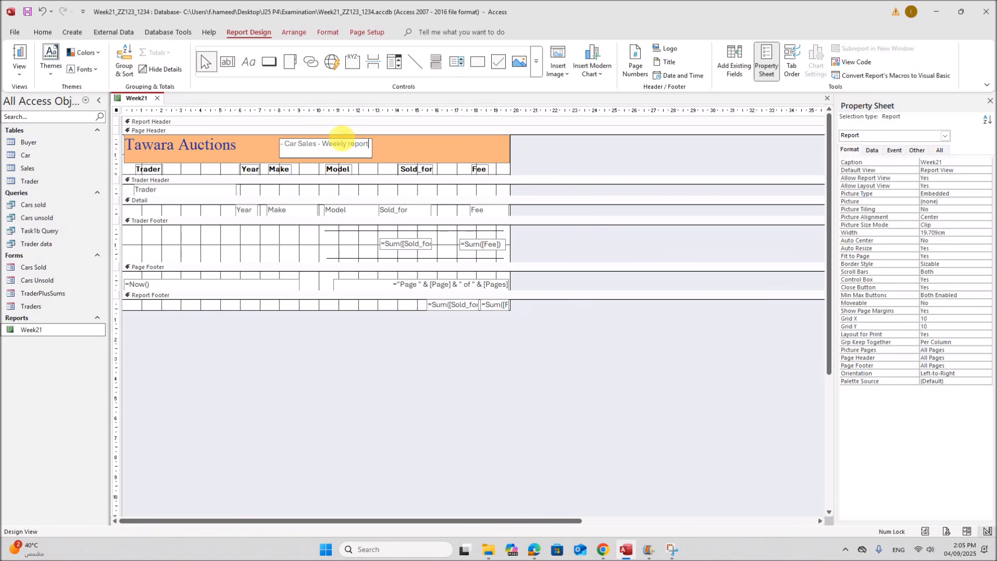
click(373, 156)
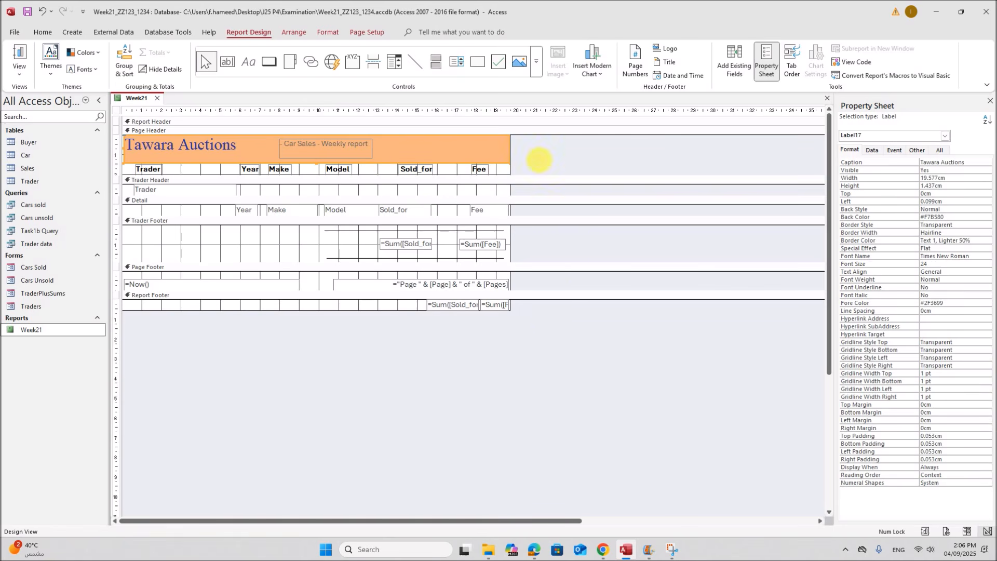
click(557, 274)
Format the weekly report label with black Text 1 font color and size 12, and widen it to about 6 cm
click(337, 155)
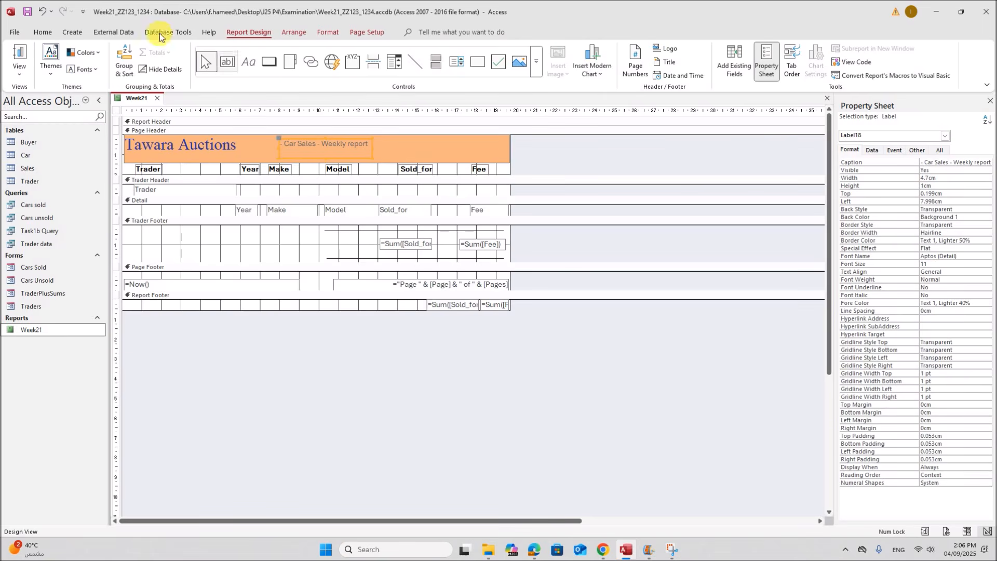
click(45, 33)
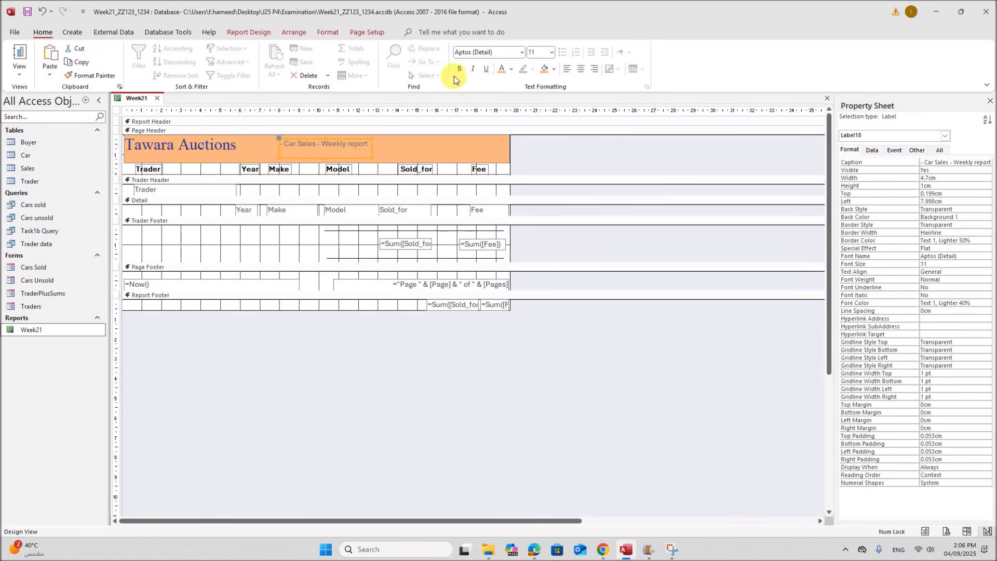
click(510, 73)
click(513, 113)
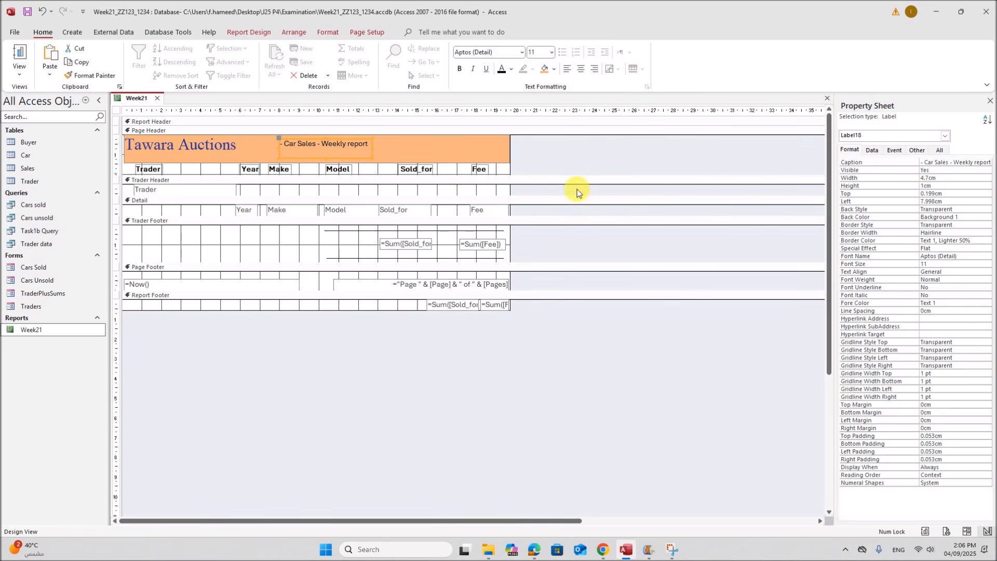
click(553, 54)
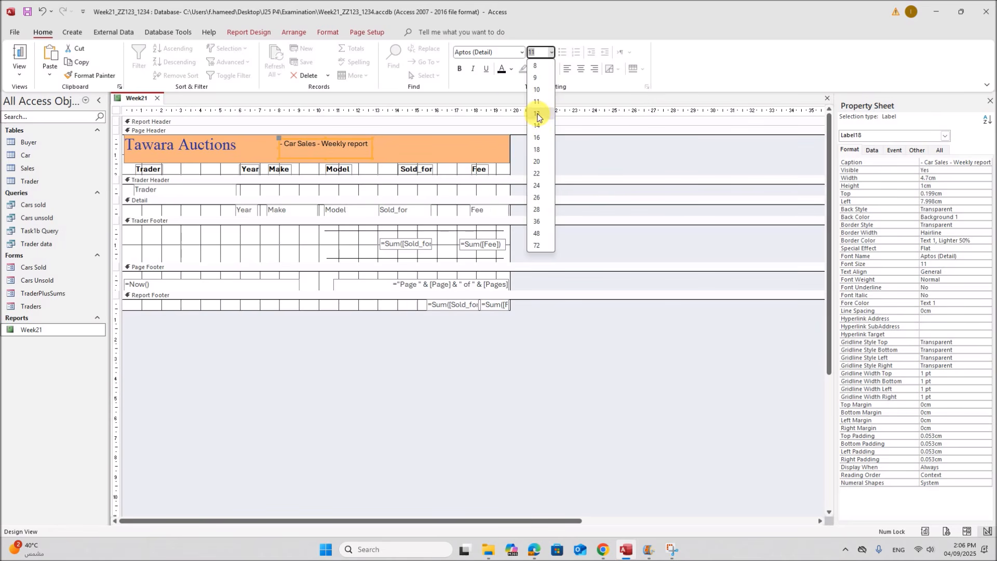
click(537, 113)
drag(387, 151, 401, 153)
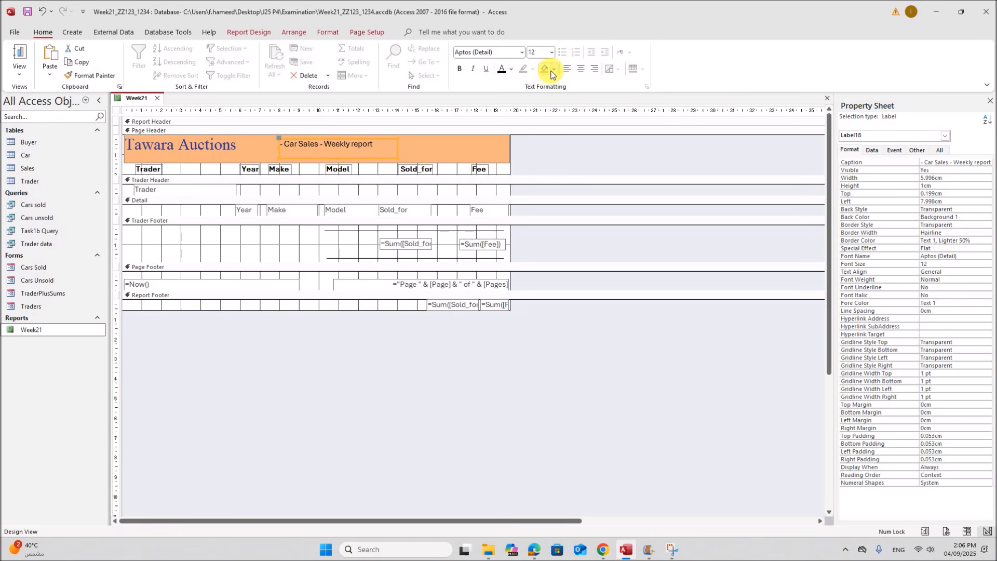
Make the outline of the "- Car Sales - Weekly report" label transparent
click(328, 32)
click(514, 62)
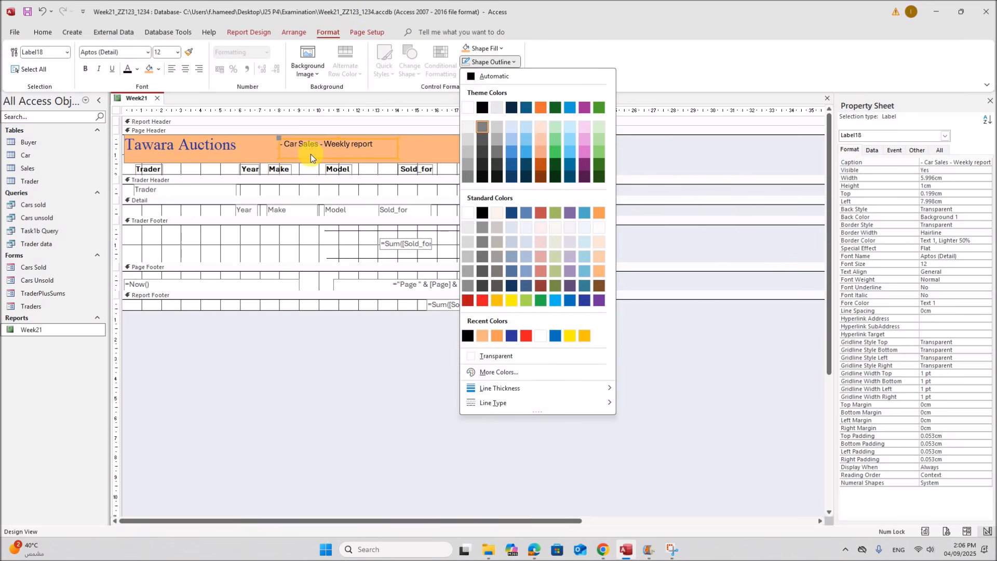
click(501, 359)
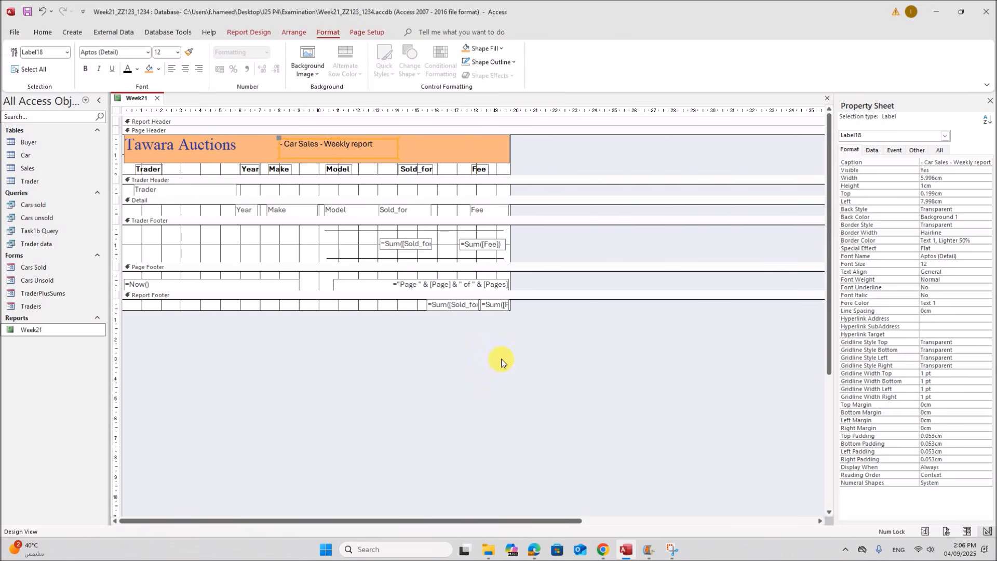
Check the exam sample, review the Week21 report's banner and layout in Layout View, and return to Design View
click(533, 551)
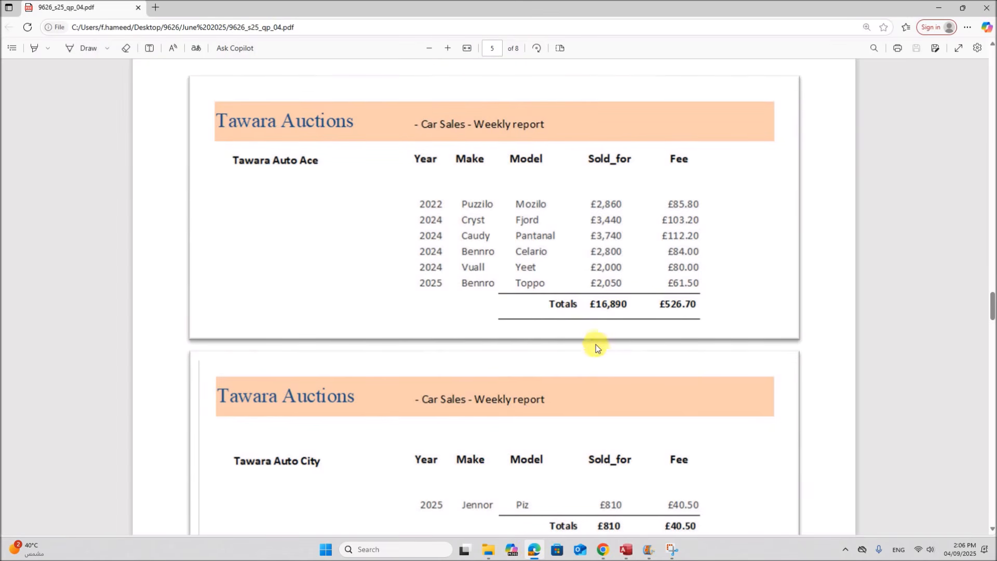
click(625, 552)
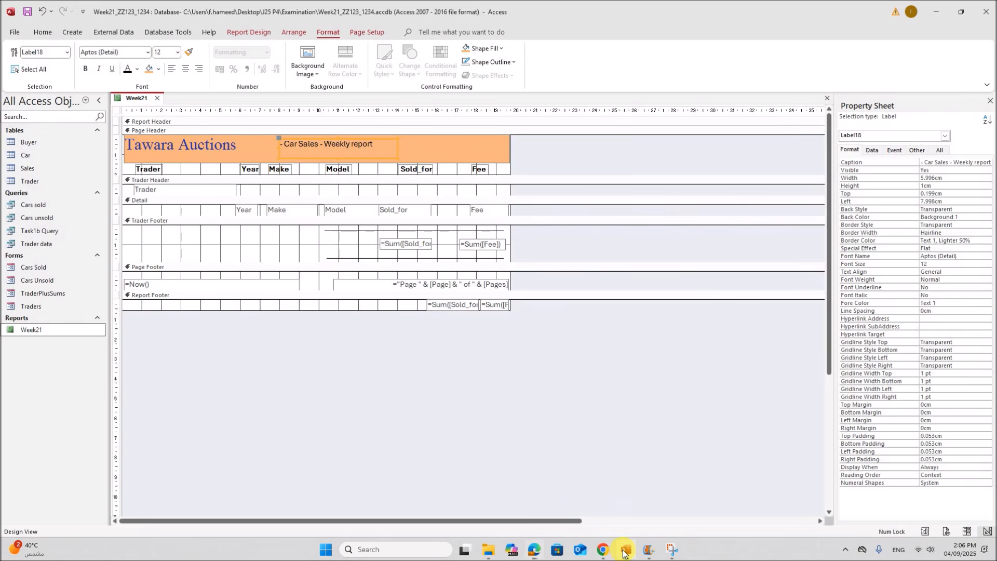
right_click(137, 97)
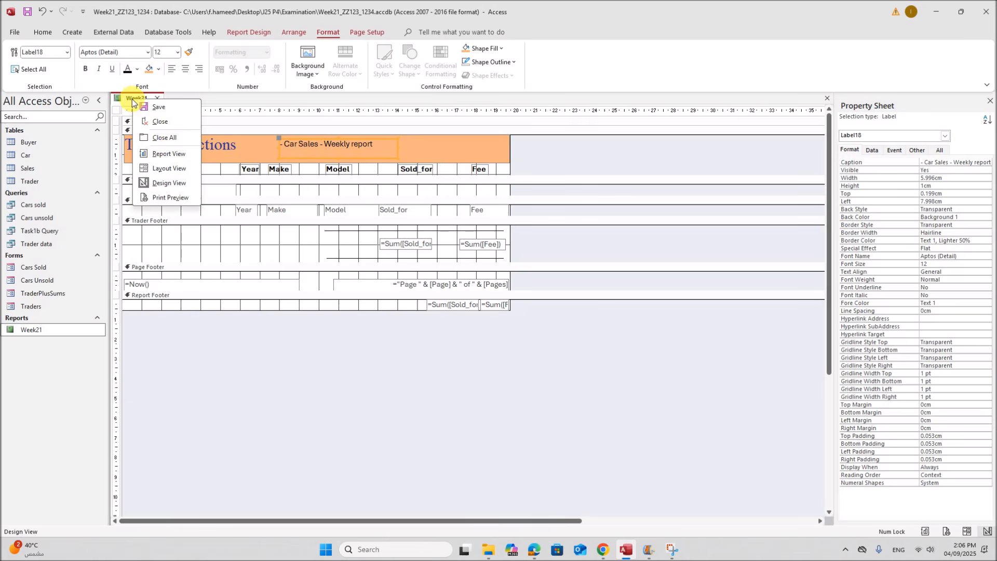
click(175, 174)
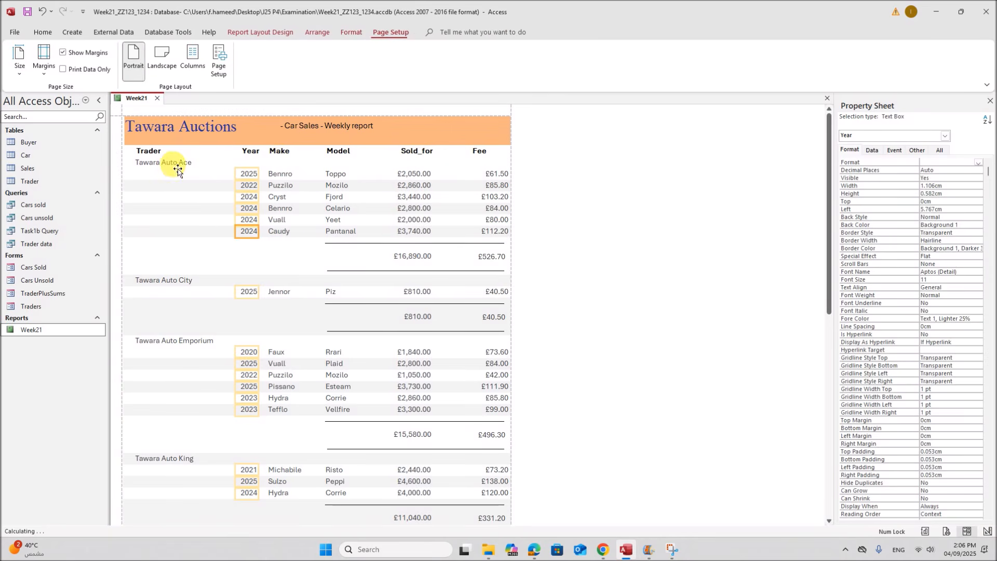
click(603, 235)
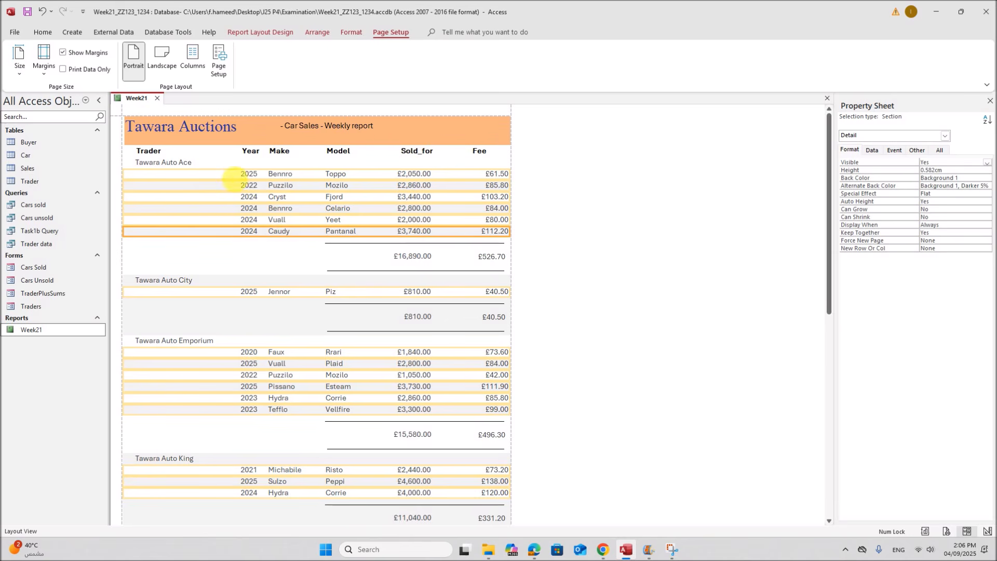
right_click(132, 98)
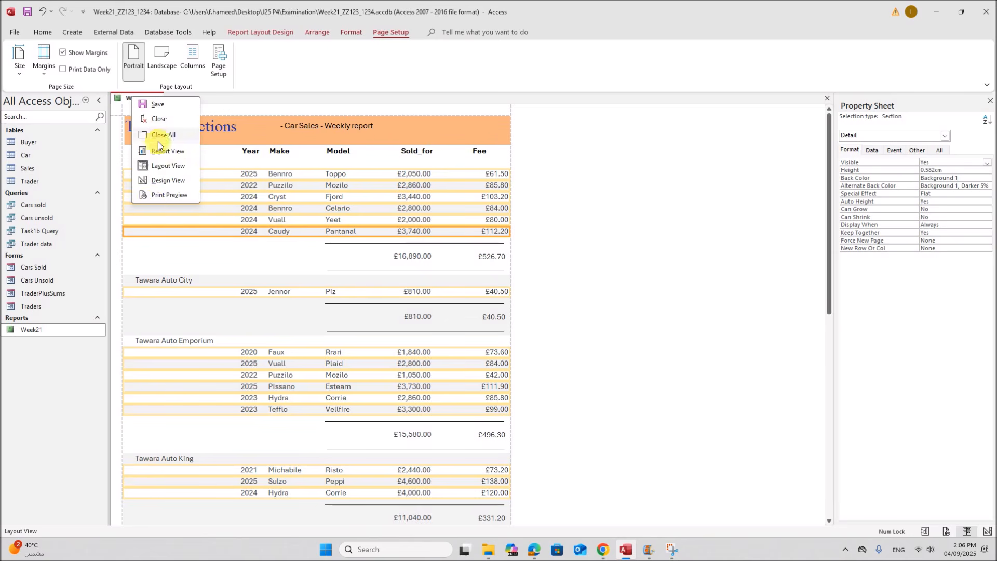
click(160, 183)
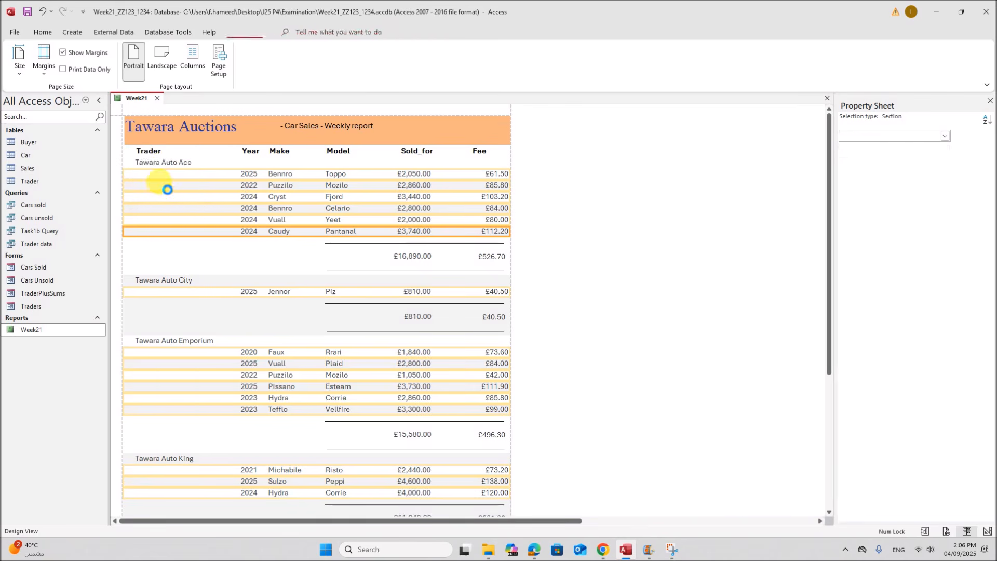
click(278, 191)
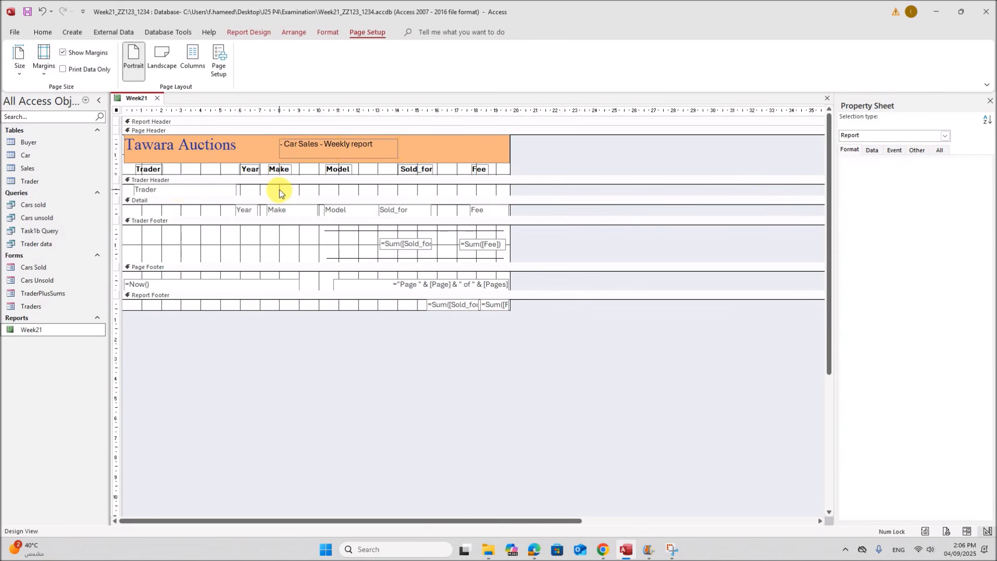
Set both the fill color and the alternate fill color of the Trader Header section to white (#FFFFFF)
right_click(267, 191)
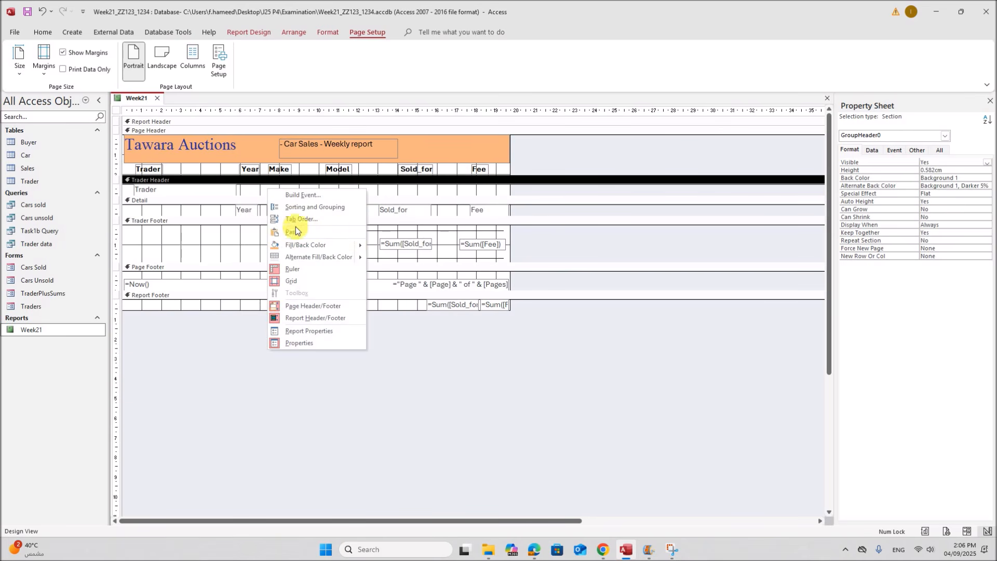
mouse_move(358, 245)
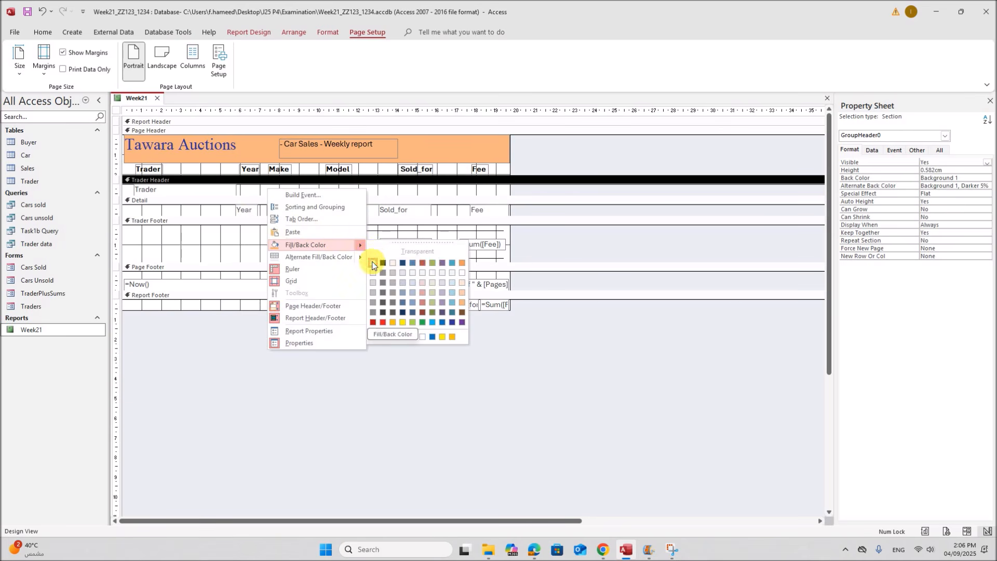
click(373, 263)
right_click(298, 193)
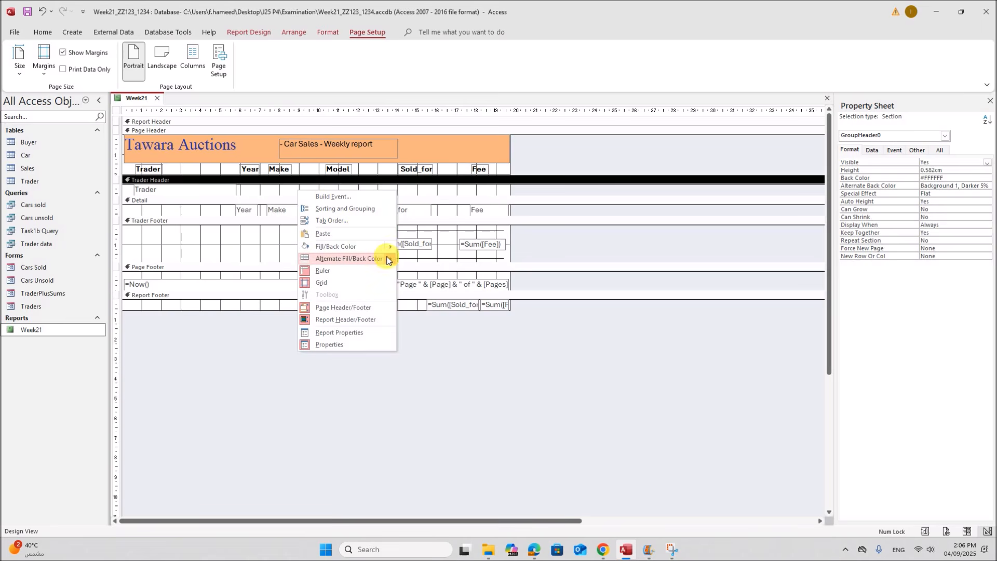
mouse_move(389, 258)
click(403, 279)
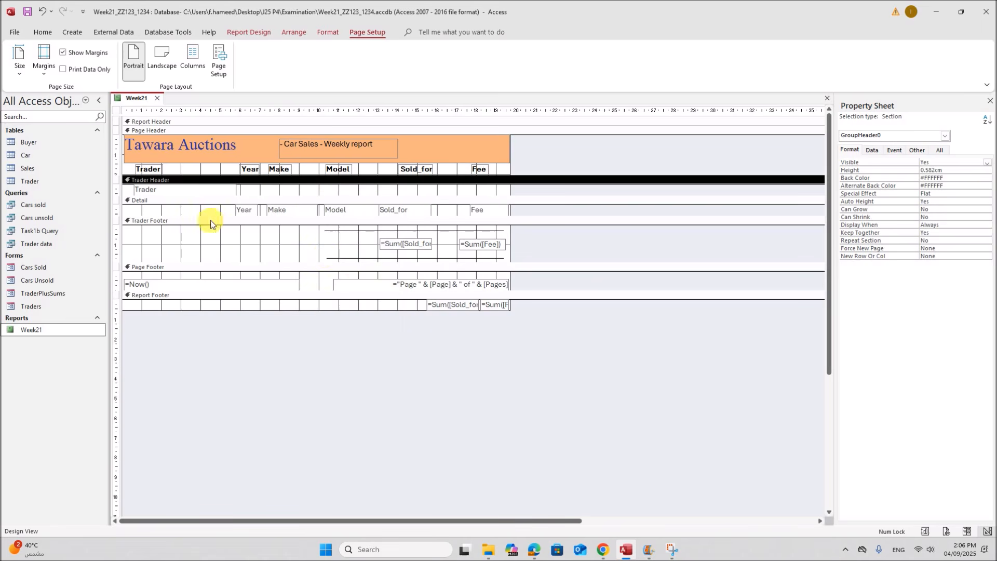
Set the Detail section's fill color and alternate fill color to white (#FFFFFF)
click(198, 213)
right_click(197, 211)
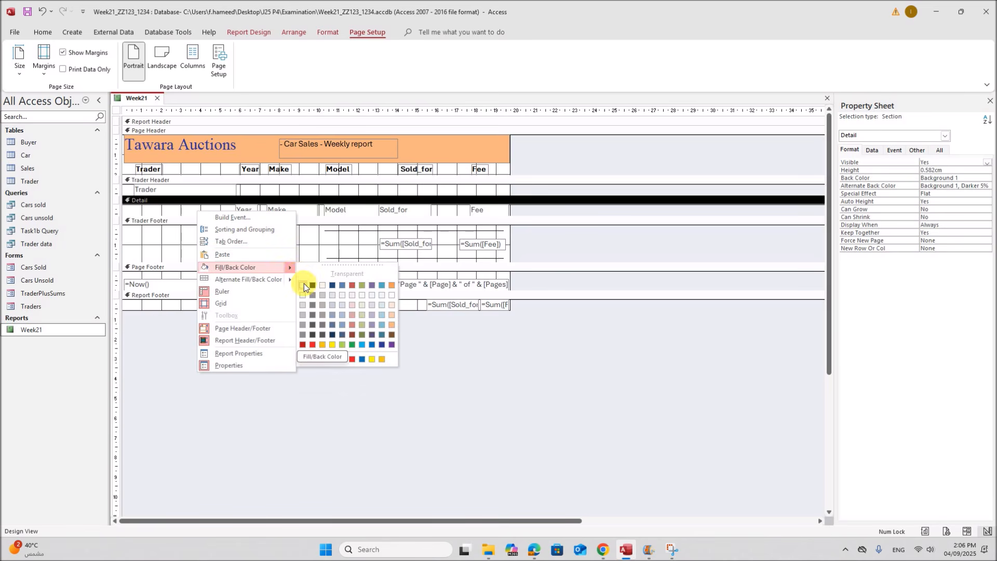
click(304, 282)
right_click(216, 215)
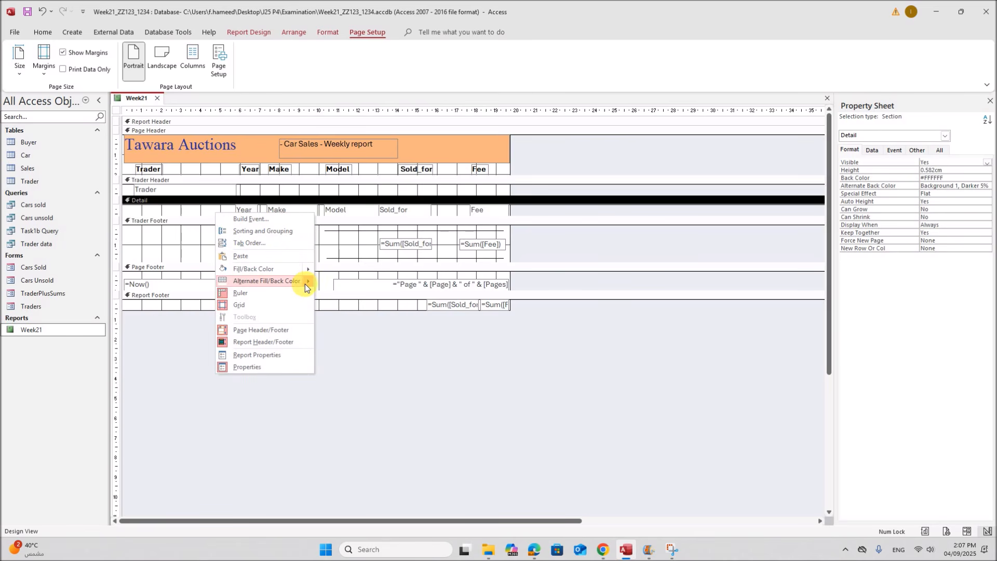
click(322, 298)
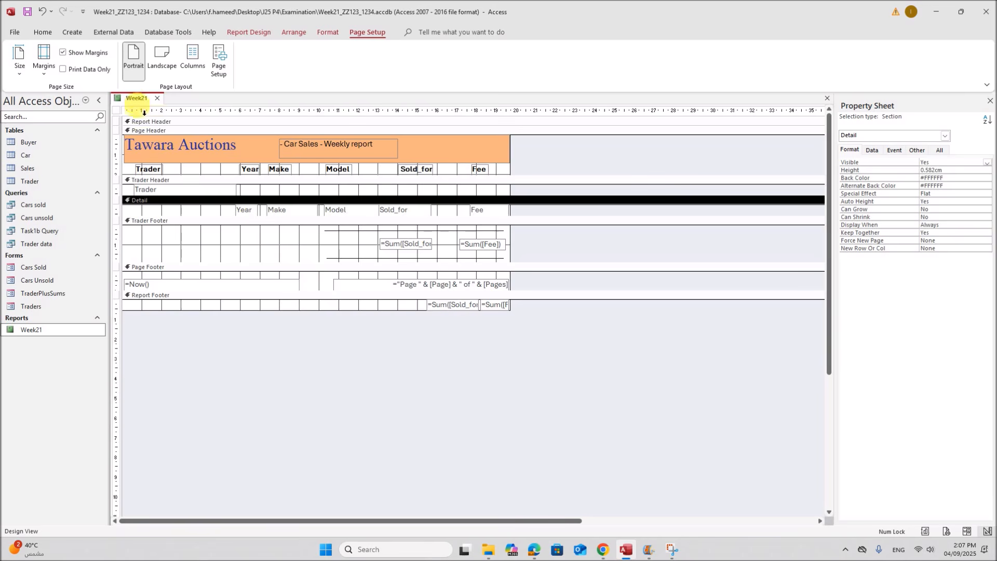
Review the Week21 report in Layout View and compare its headings and row shading with the exam sample
right_click(135, 99)
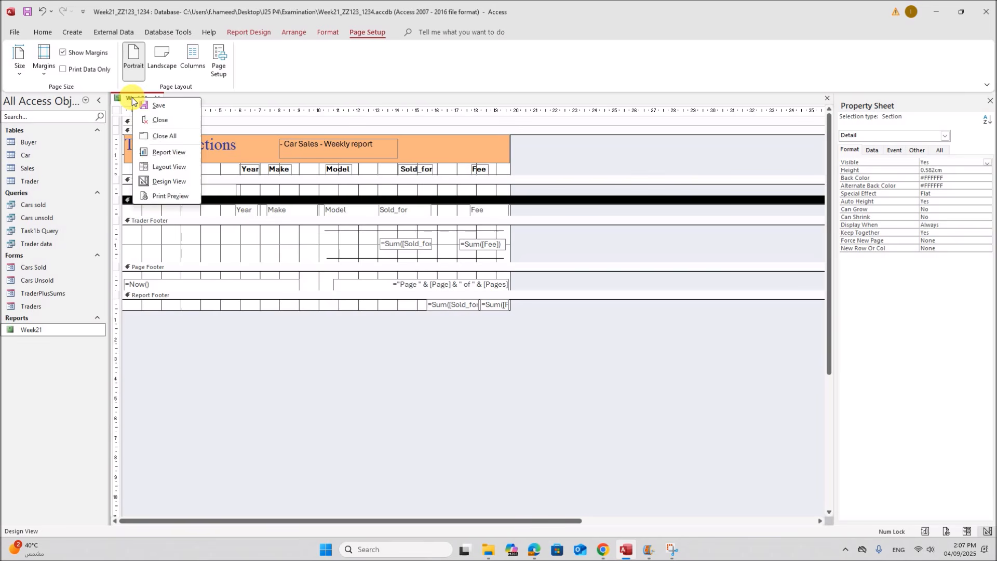
click(171, 167)
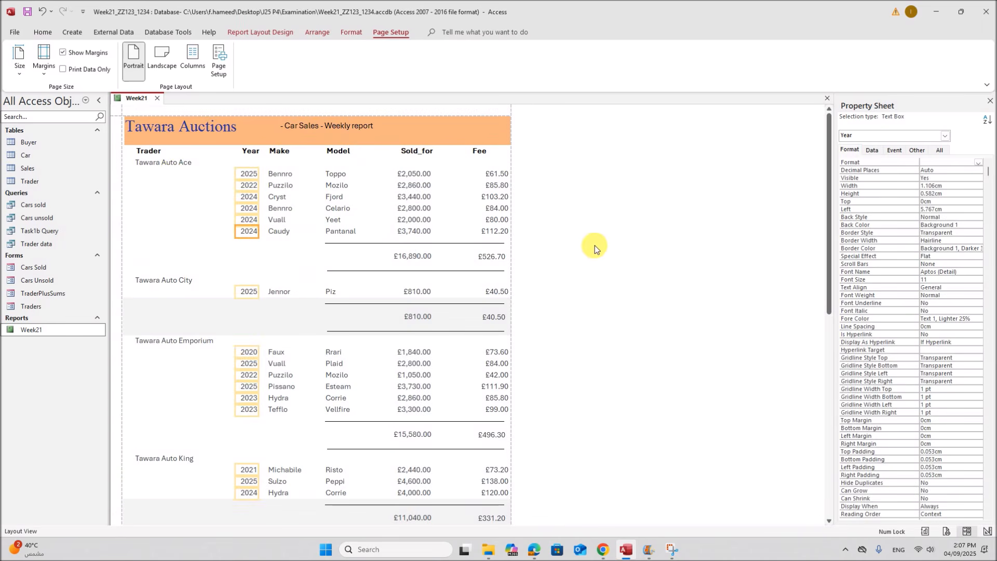
click(595, 247)
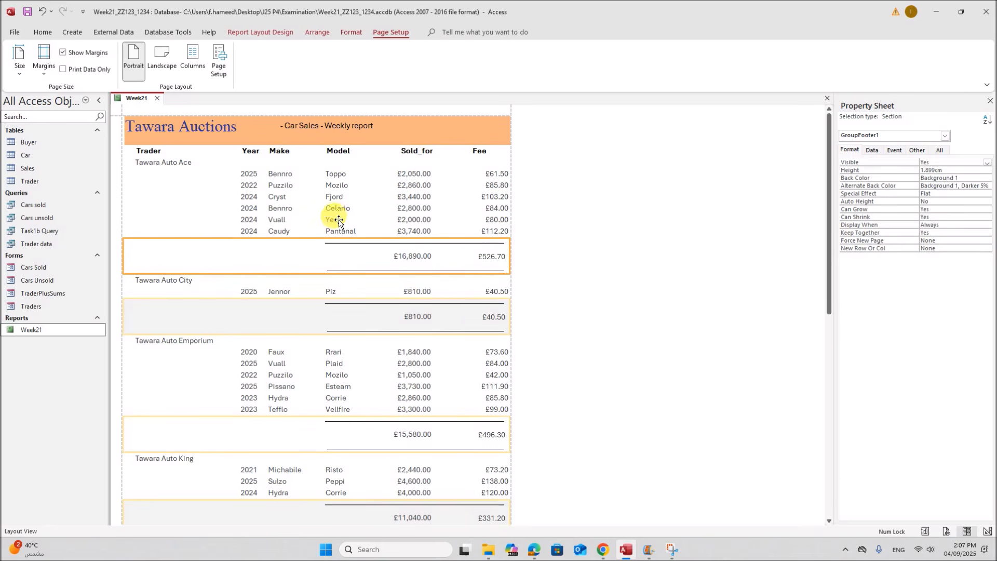
click(535, 549)
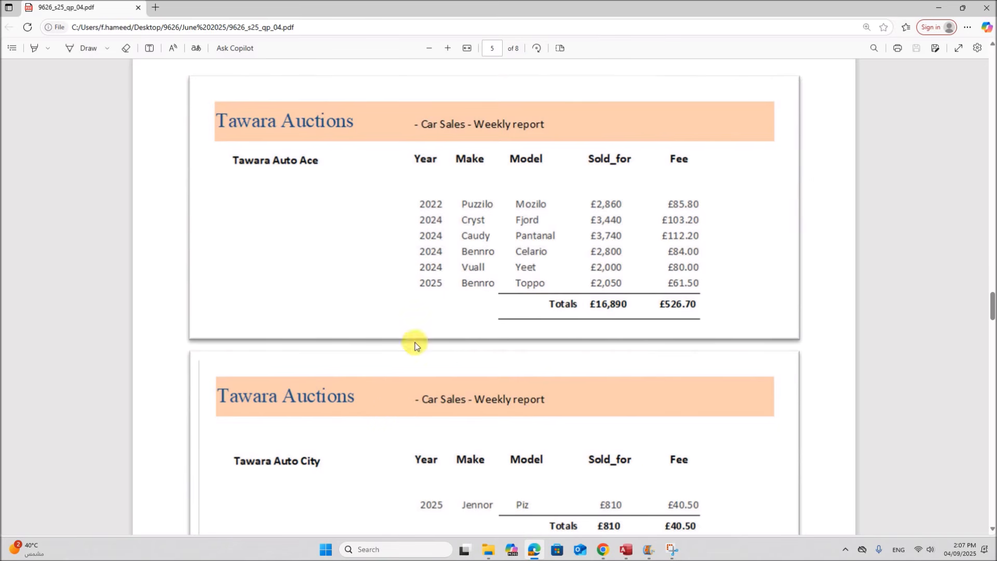
click(626, 551)
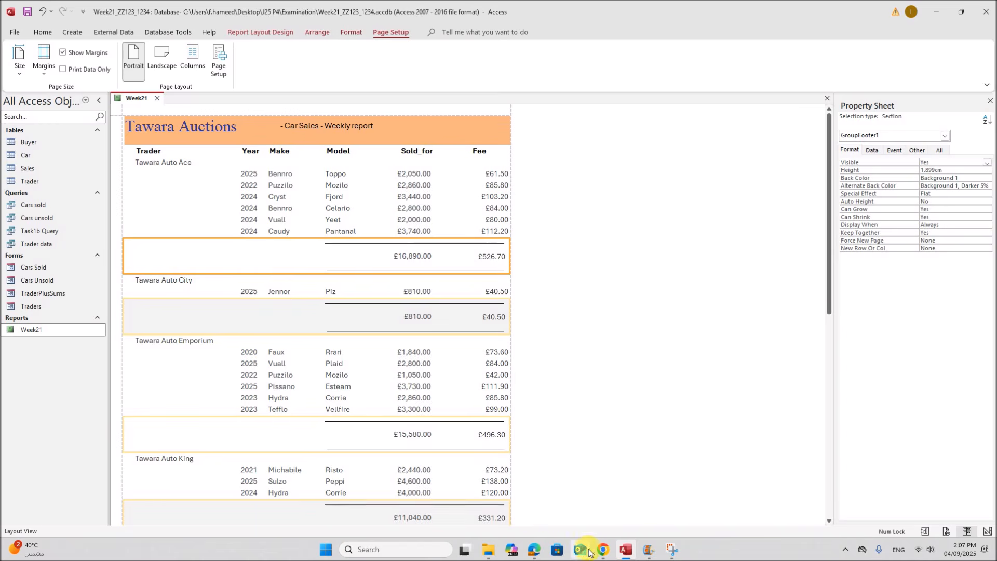
click(535, 550)
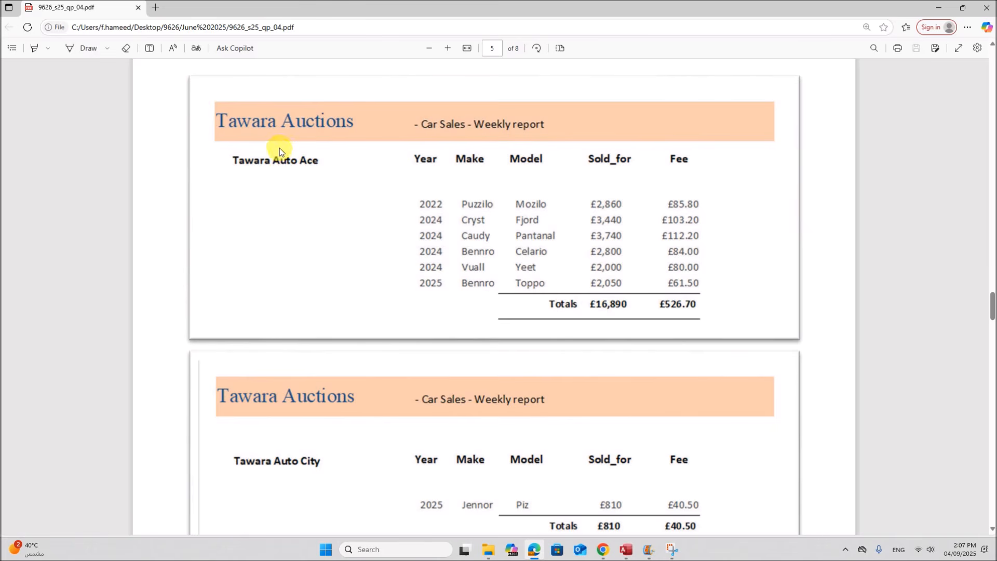
click(626, 550)
Return the report to Design View and delete the Trader heading label from the Page Header
right_click(137, 98)
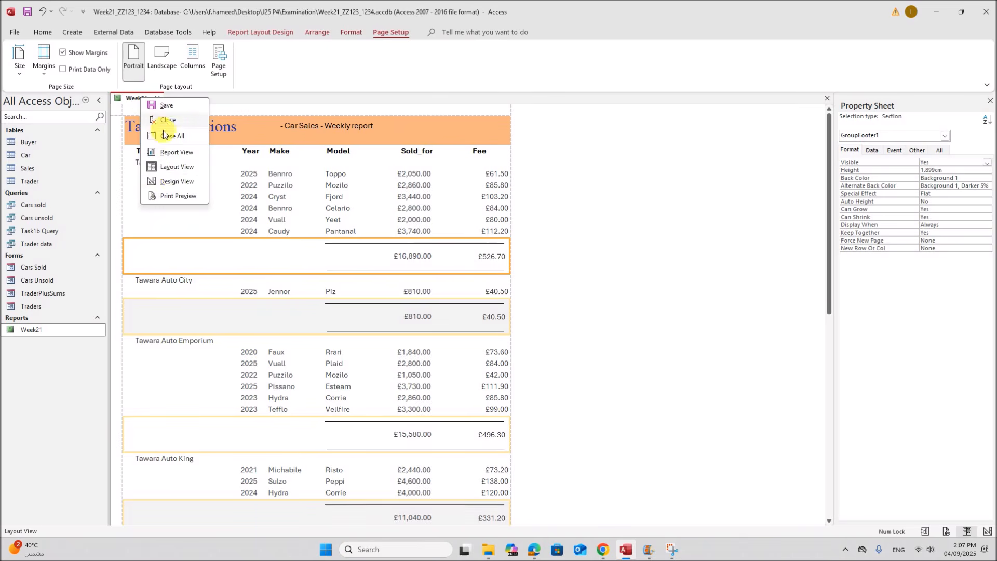
click(174, 182)
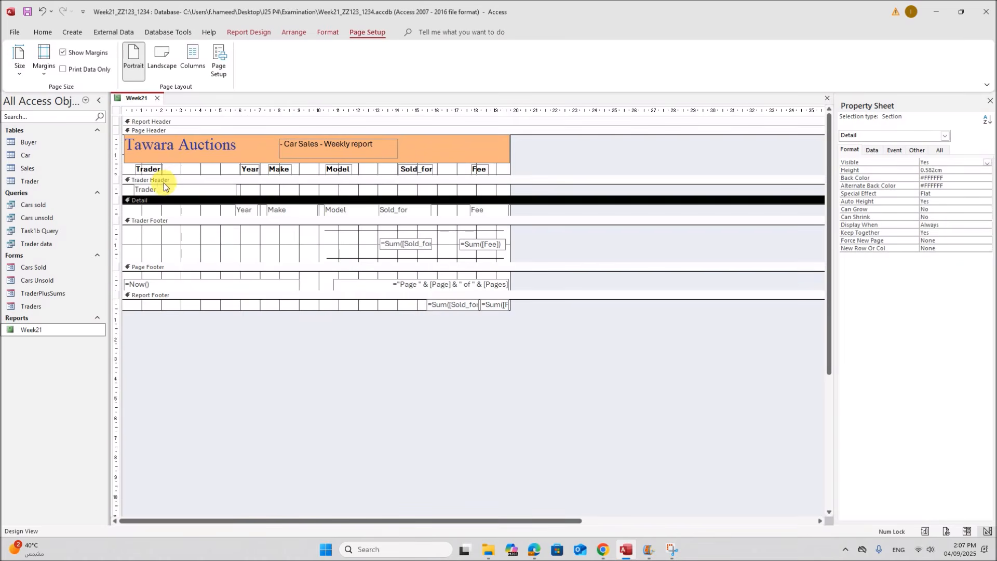
click(160, 170)
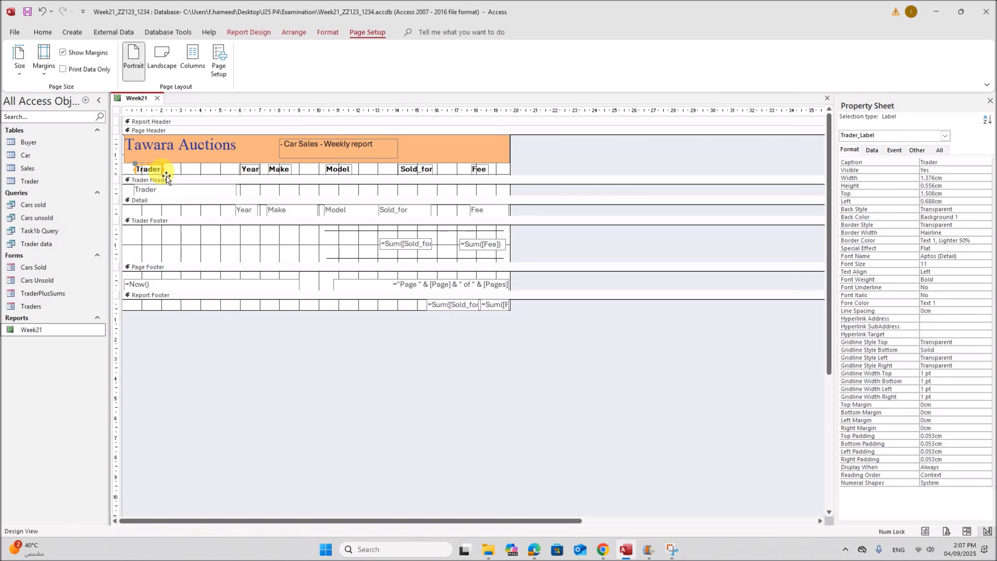
key(Delete)
Move the Year, Make, Model, Sold_for and Fee labels into the Trader Header beside the Trader box, and shrink the Page Header to the banner's height
click(238, 192)
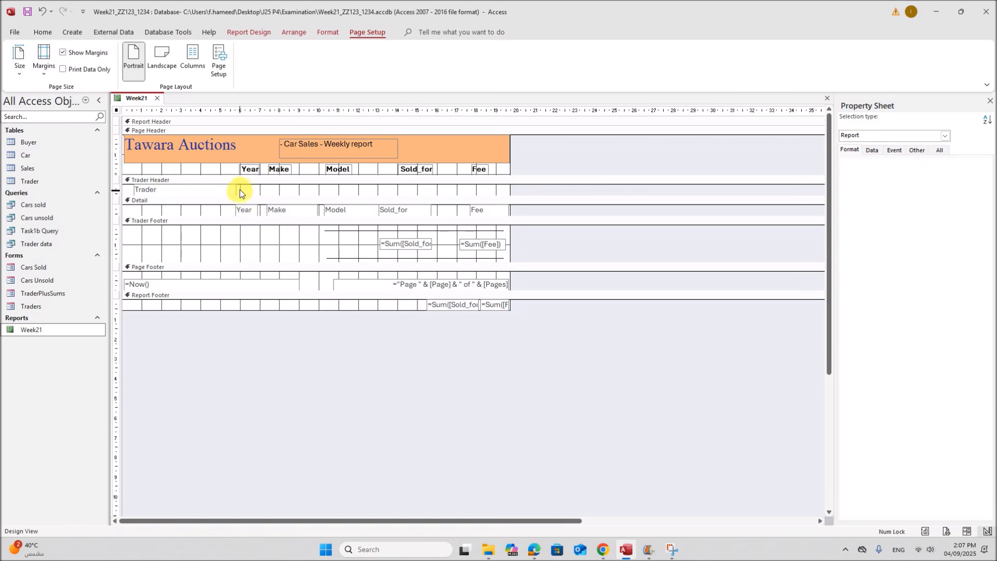
drag(233, 170, 233, 169)
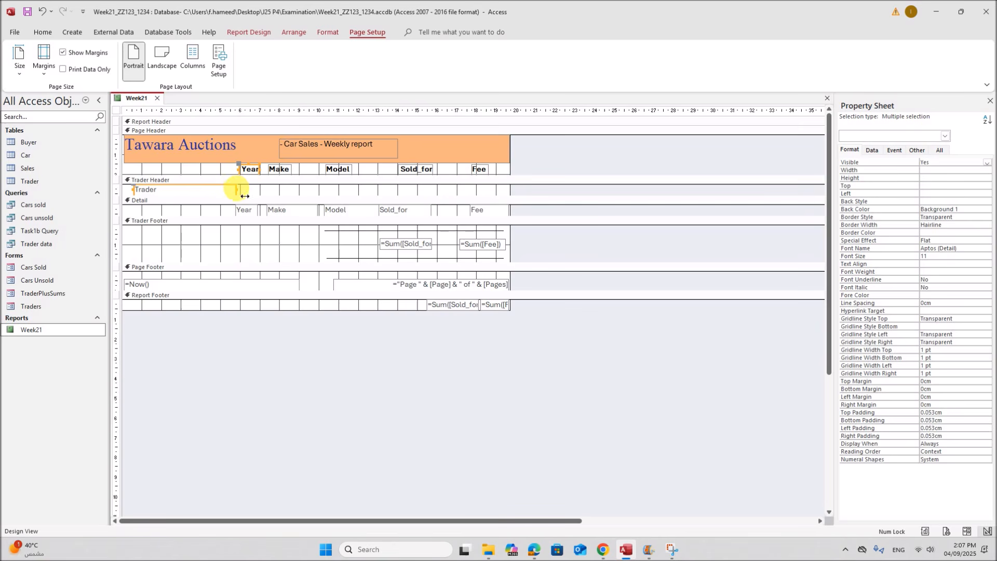
drag(226, 192, 236, 168)
click(260, 188)
click(236, 170)
click(239, 193)
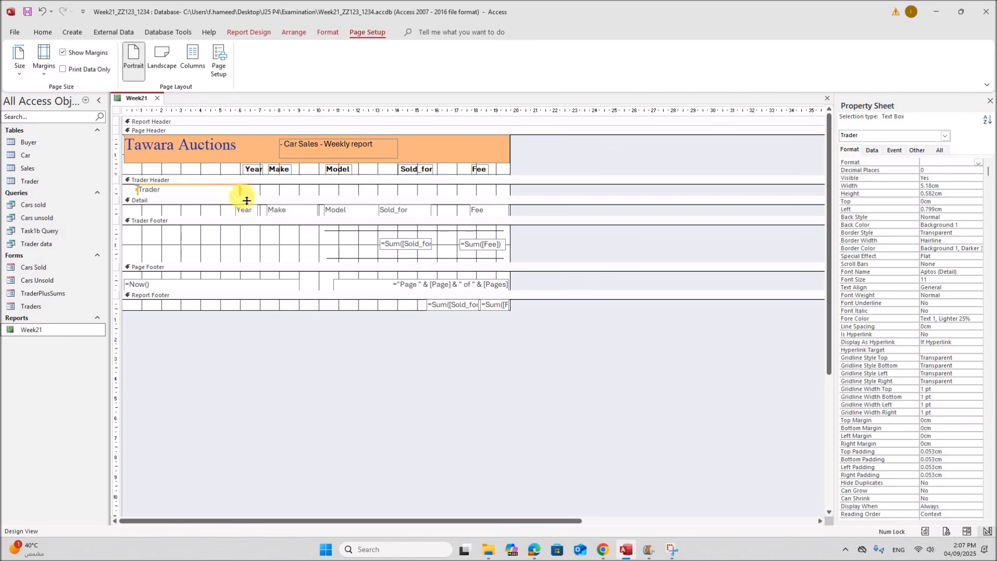
drag(238, 173, 480, 190)
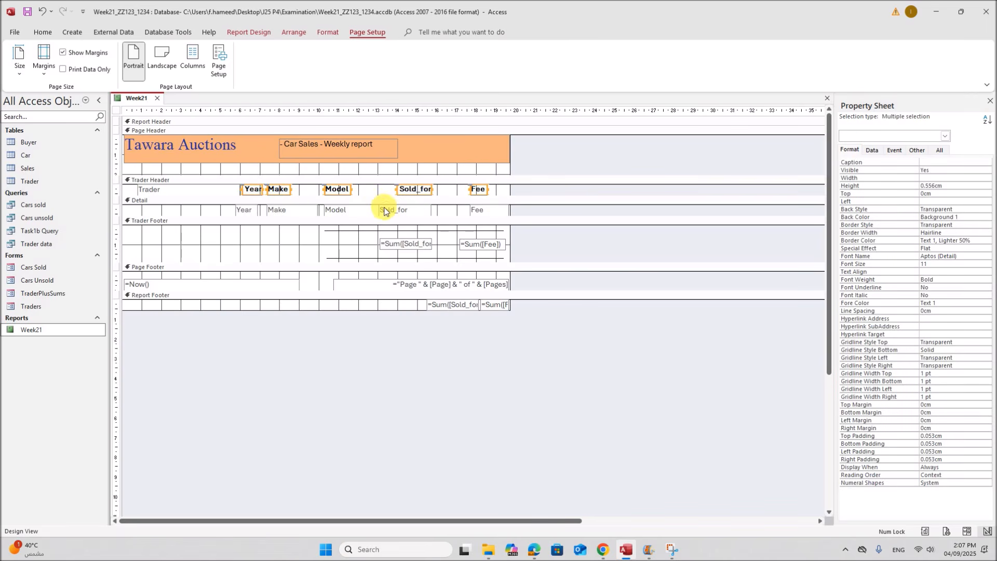
drag(127, 180, 129, 167)
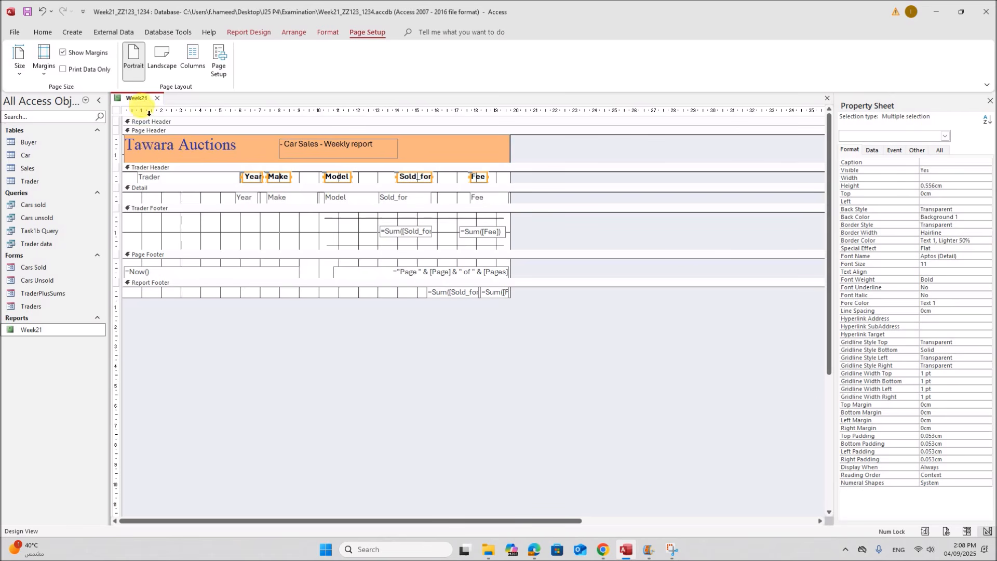
Show the report in Layout View and make the trader names bold
right_click(137, 99)
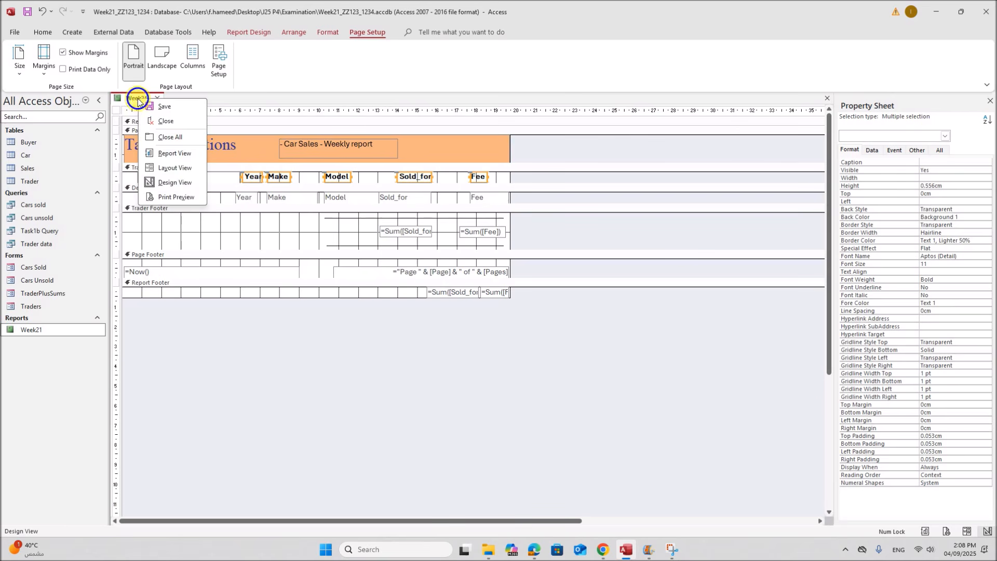
click(175, 167)
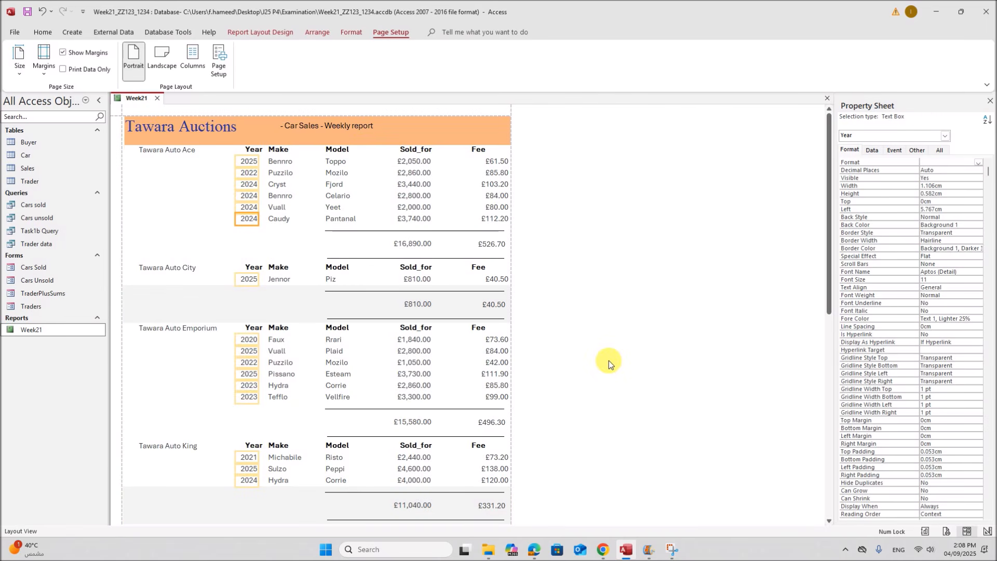
click(171, 268)
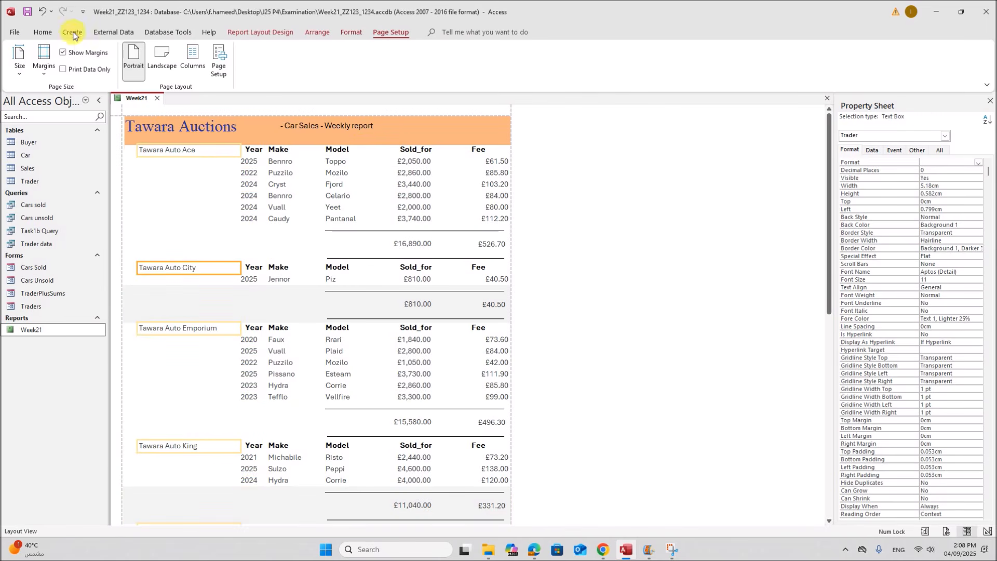
click(42, 32)
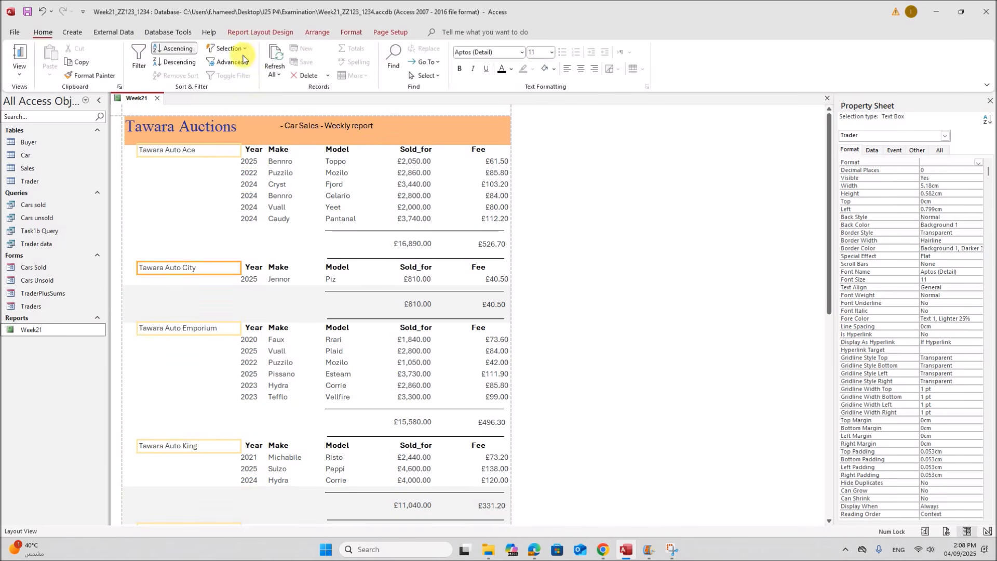
click(458, 69)
click(616, 257)
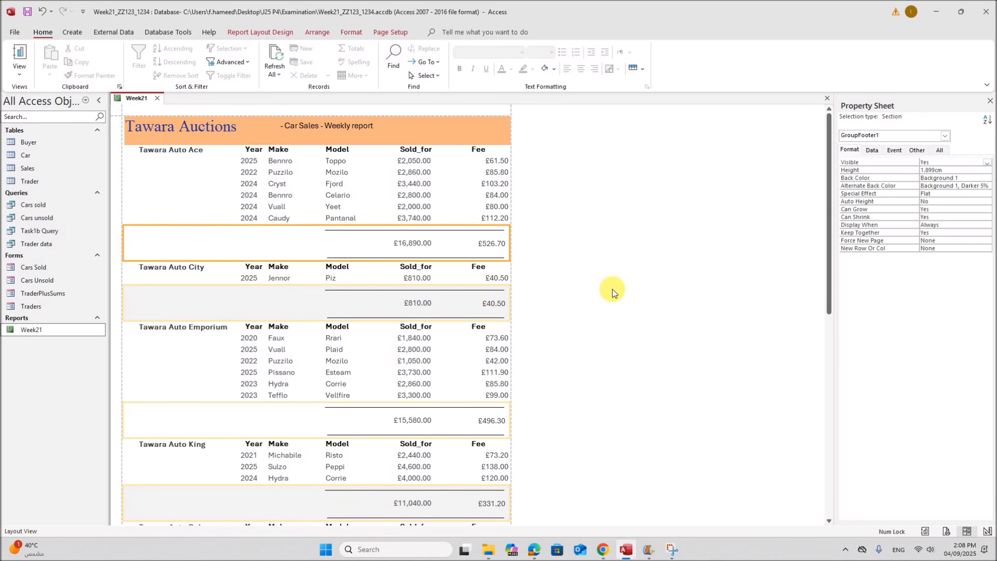
Return to Design View and set the Trader Footer's fill color and alternate fill color to white (#FFFFFF)
scroll(610, 286, down, 1)
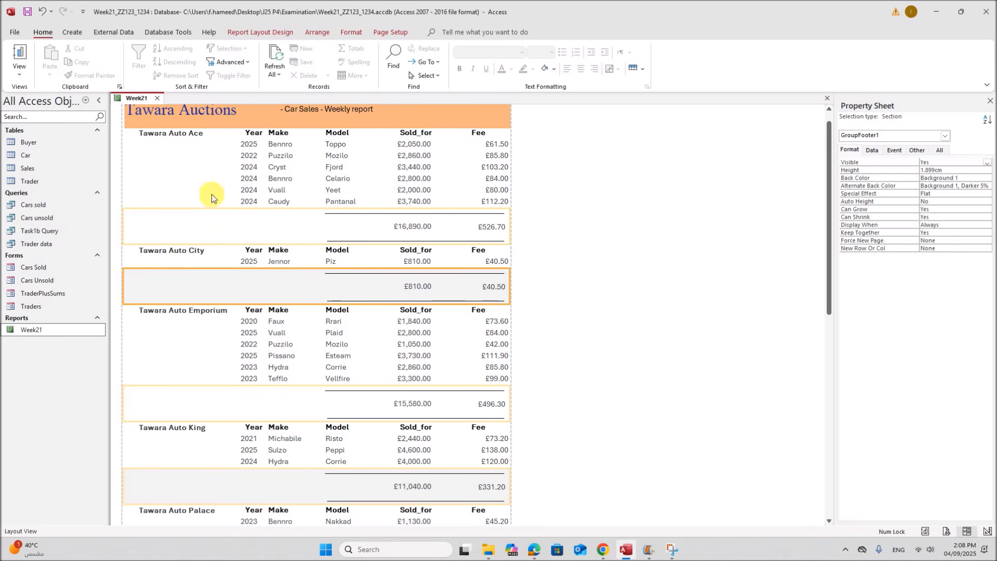
right_click(136, 108)
click(166, 188)
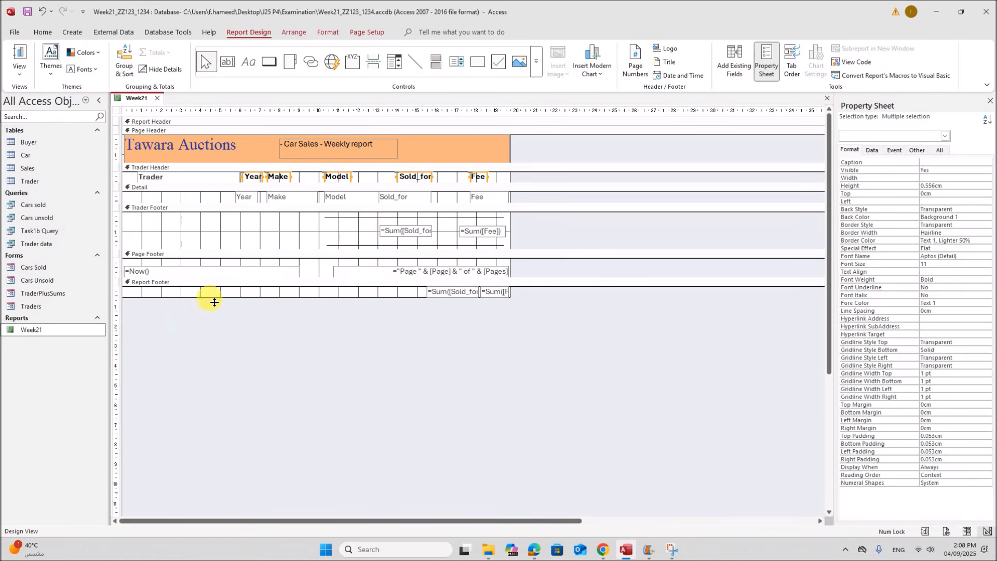
click(186, 236)
right_click(186, 236)
mouse_move(275, 289)
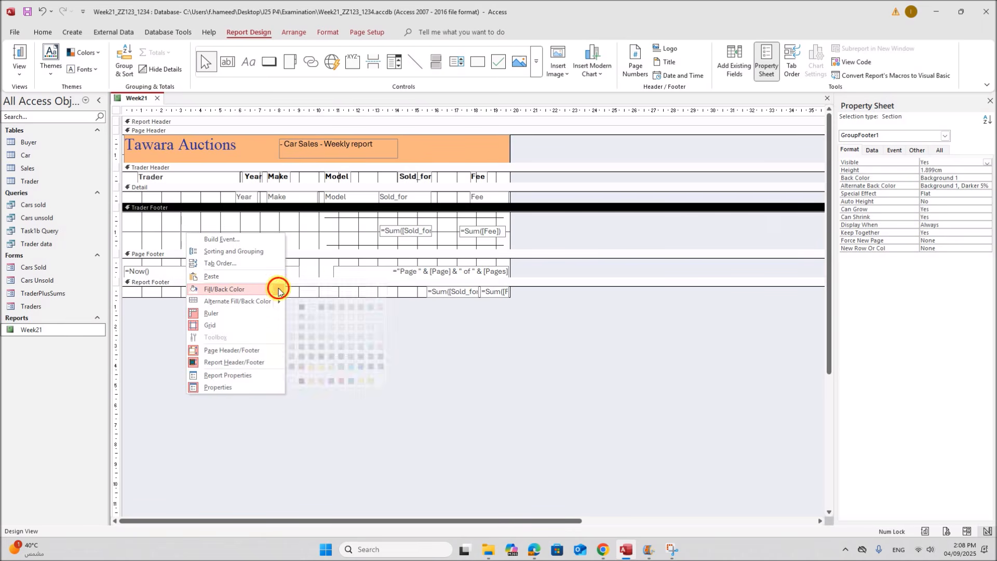
click(292, 306)
right_click(204, 241)
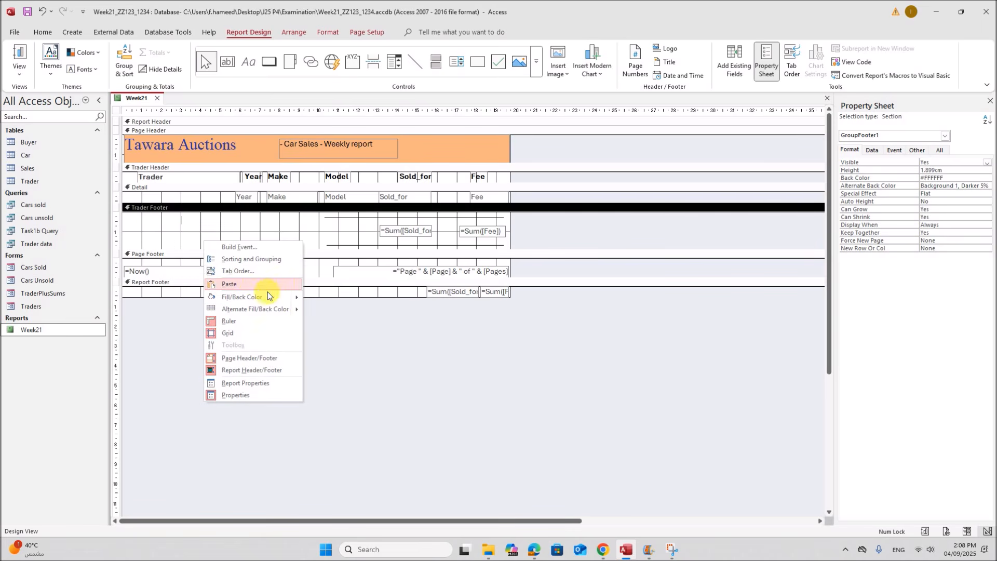
click(307, 323)
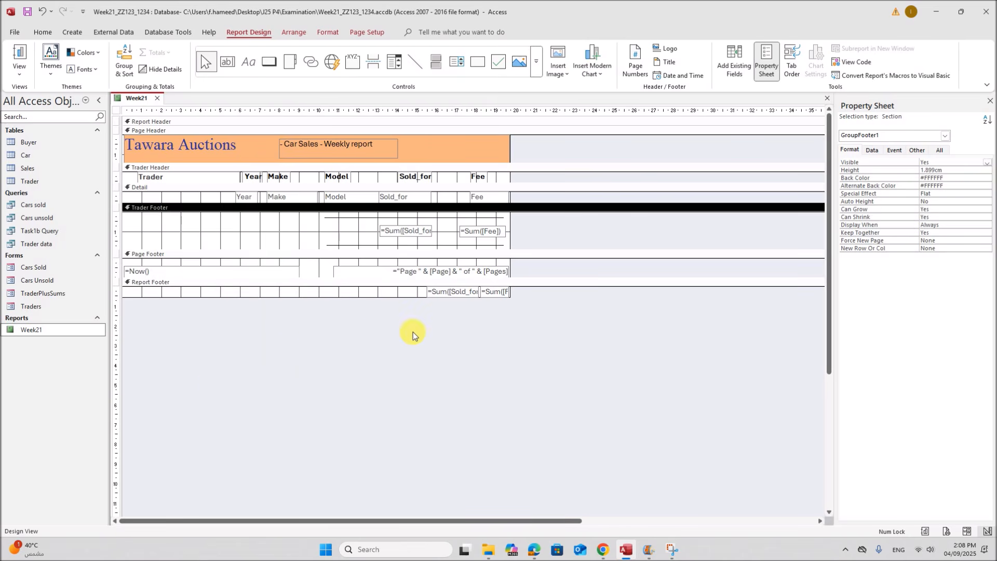
Read the exam paper's requirement about how each trader and the banner heading must appear when the report is printed
click(429, 335)
right_click(125, 98)
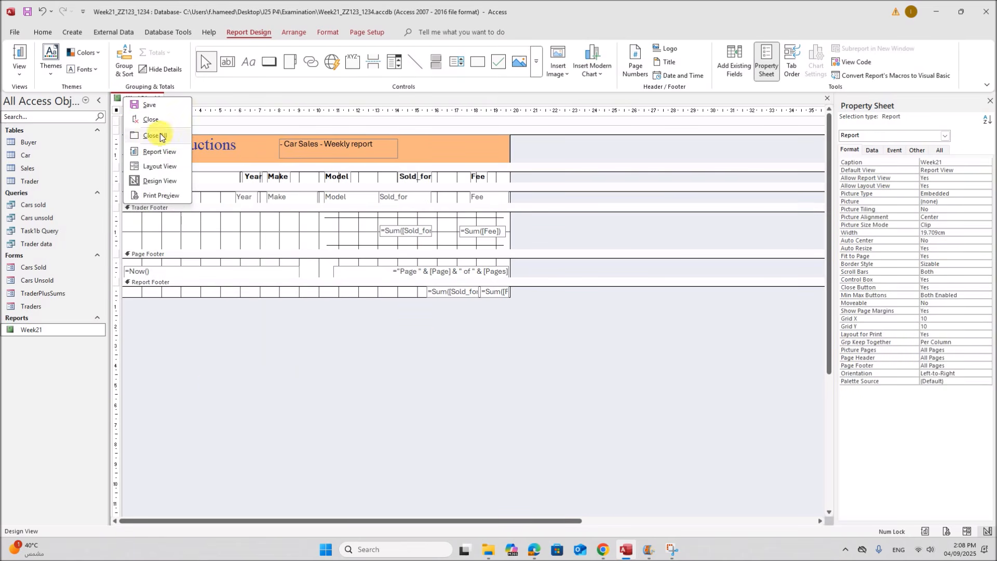
click(403, 359)
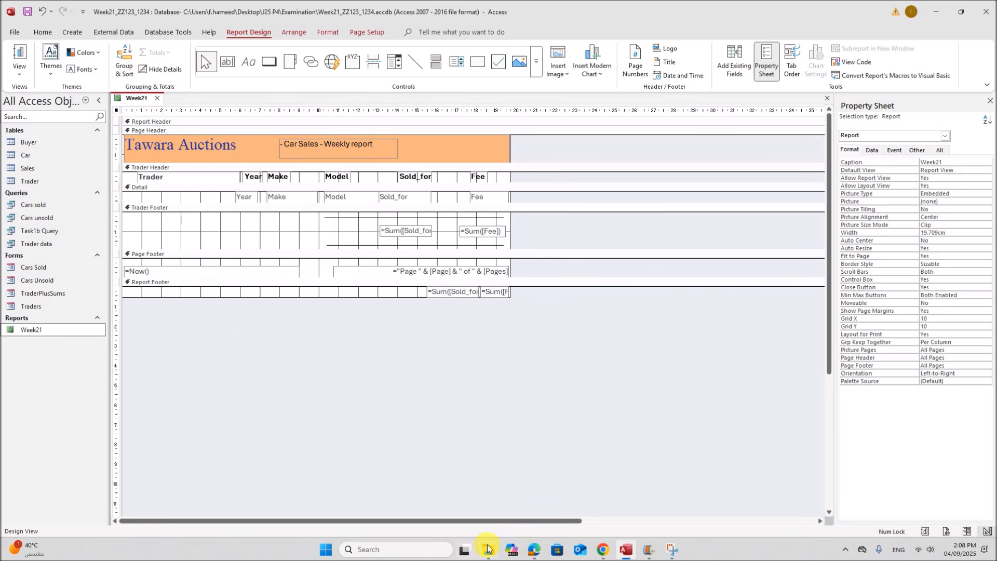
click(534, 549)
scroll(369, 414, up, 5)
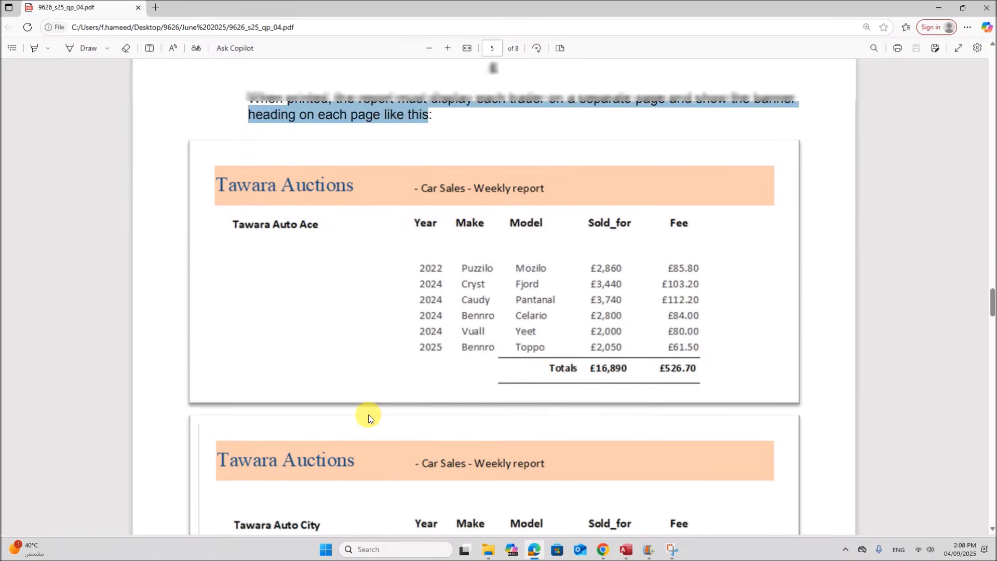
drag(414, 295, 463, 295)
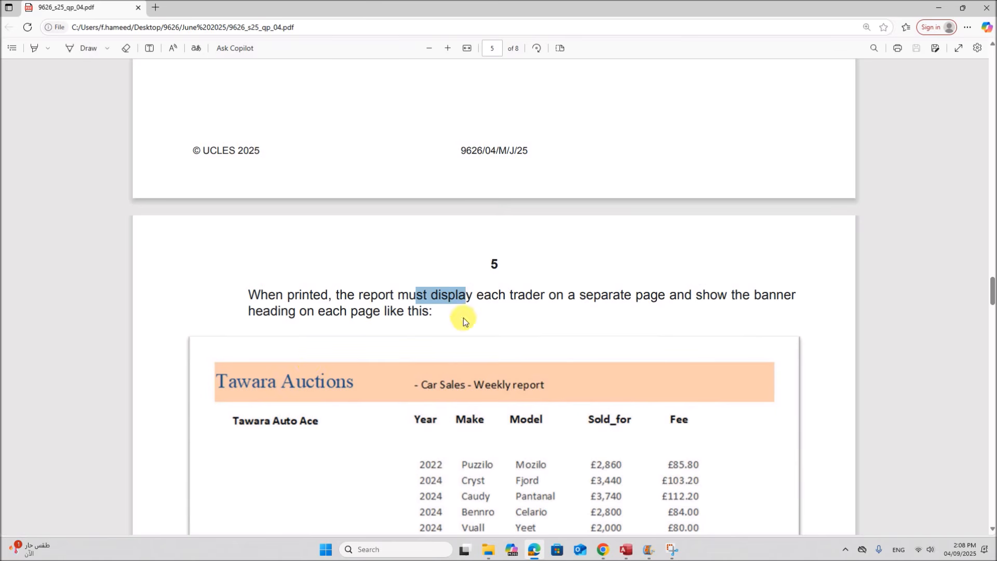
Switch back to the Week21 report in Access and set the Trader Footer's Force New Page property to After Section
click(626, 549)
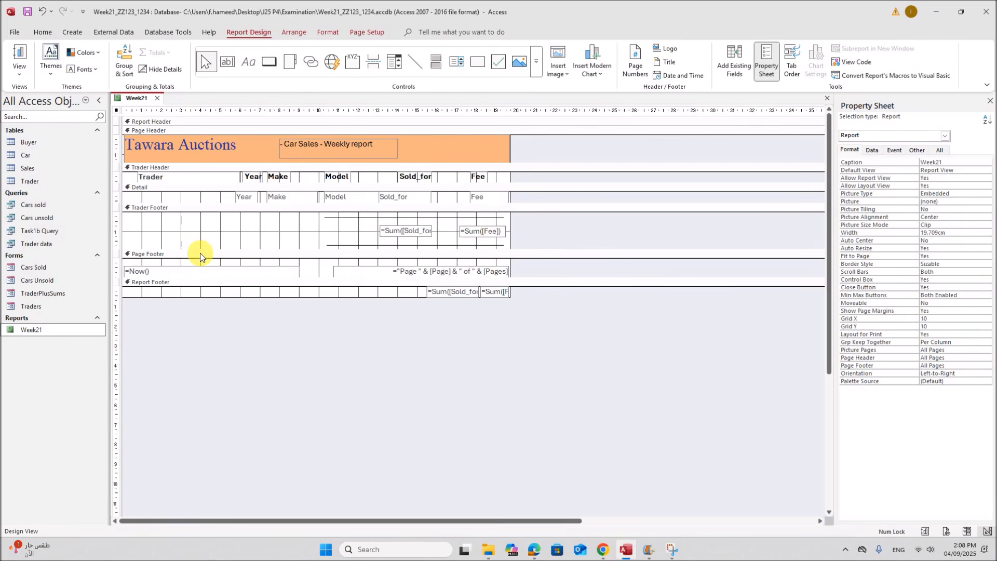
click(197, 209)
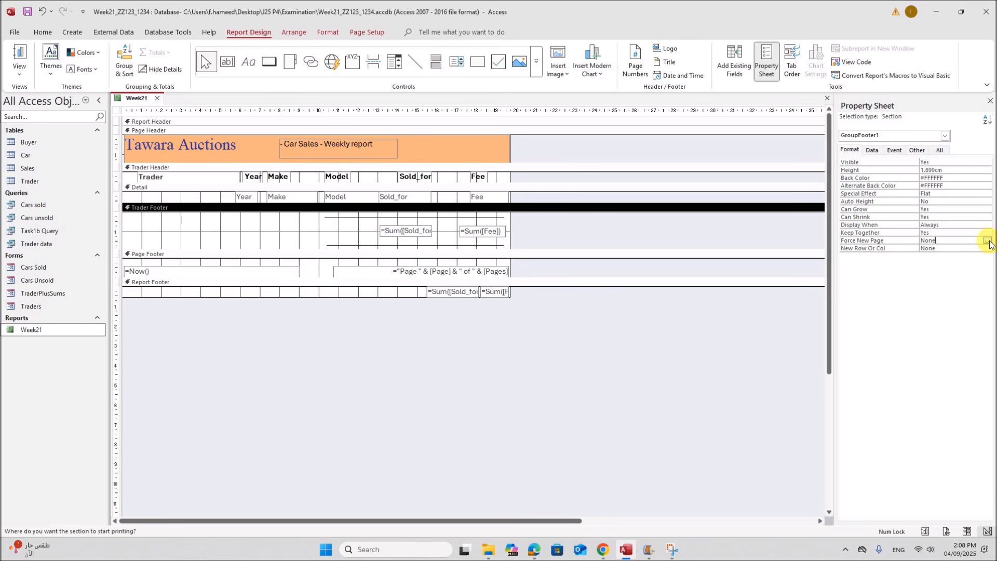
click(987, 241)
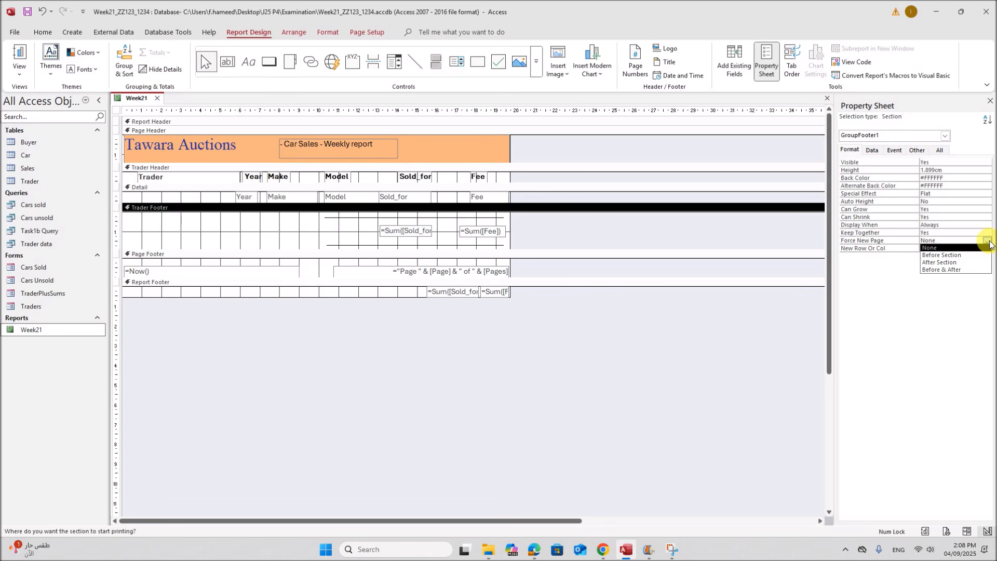
click(938, 262)
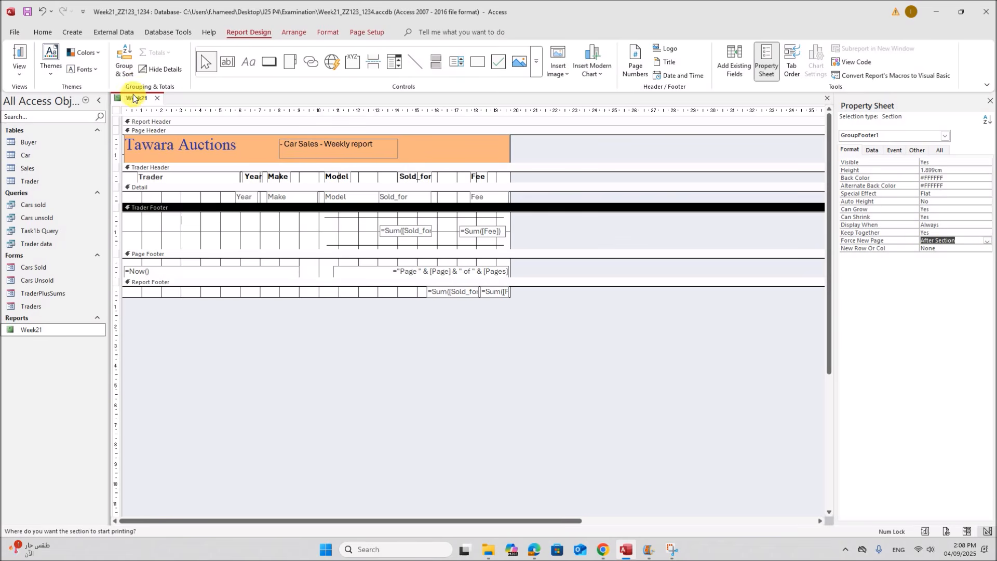
Show the report in Print Preview and page through to page 5 to check that each trader prints on a separate page under the banner
right_click(143, 104)
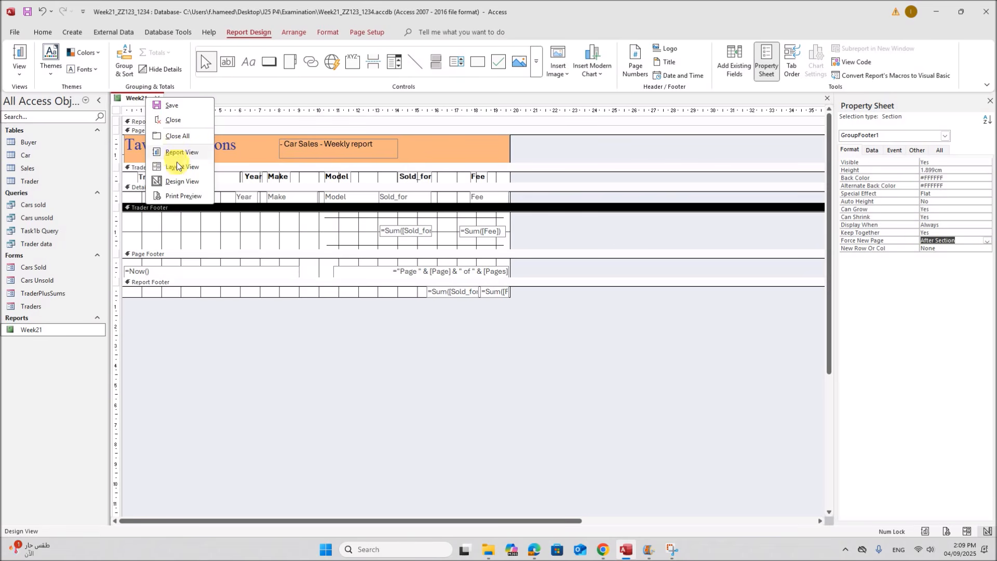
click(180, 199)
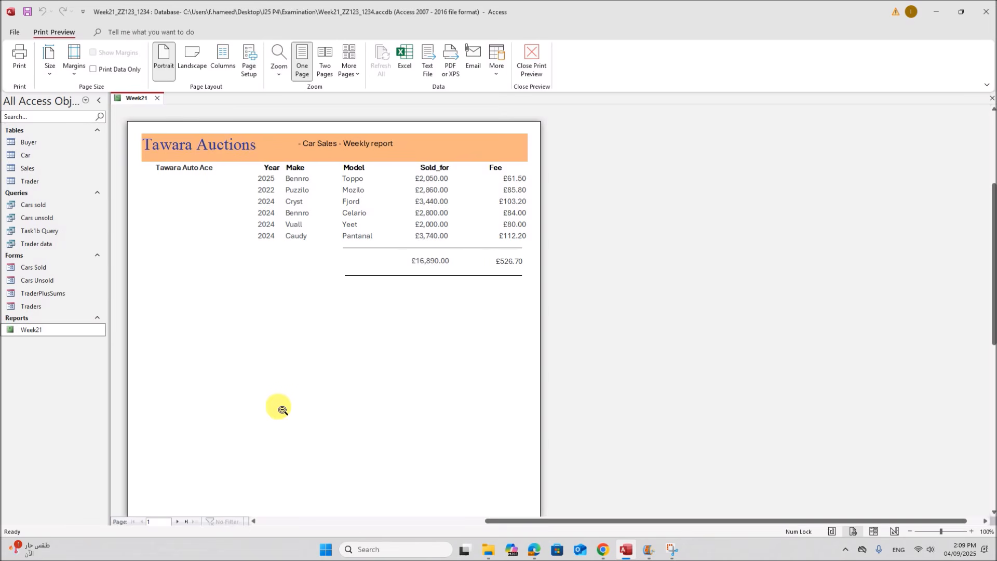
click(176, 522)
click(177, 522)
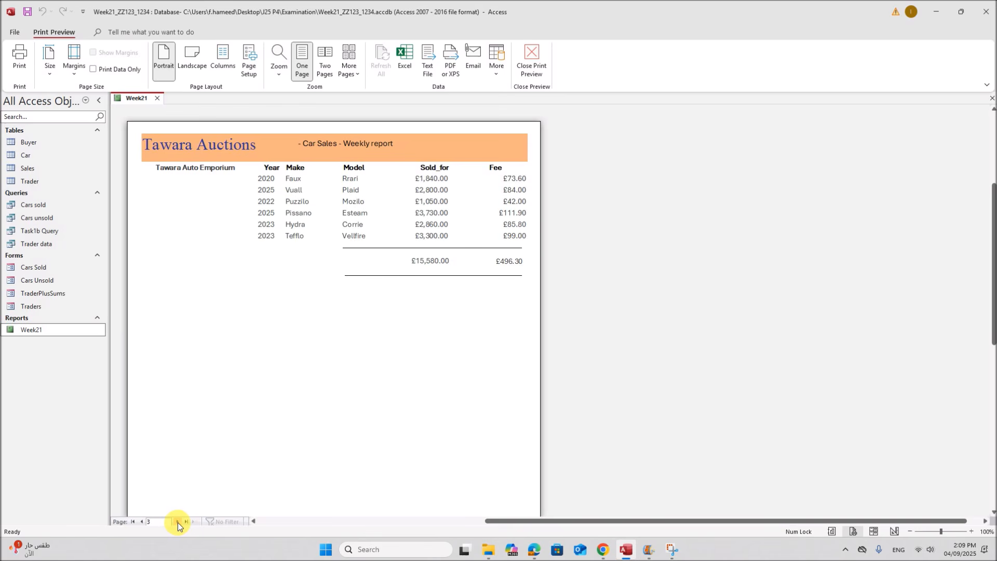
click(177, 522)
click(177, 522)
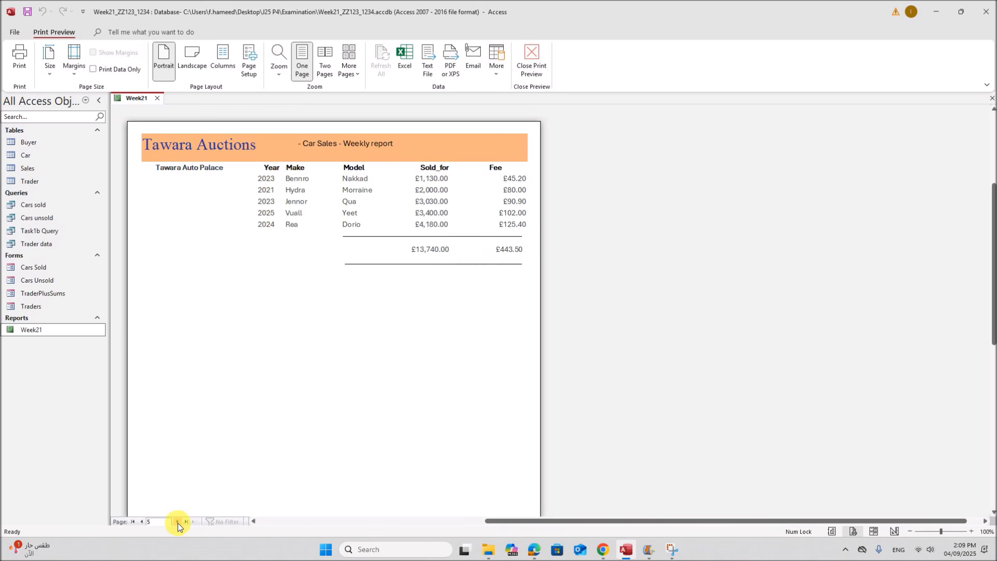